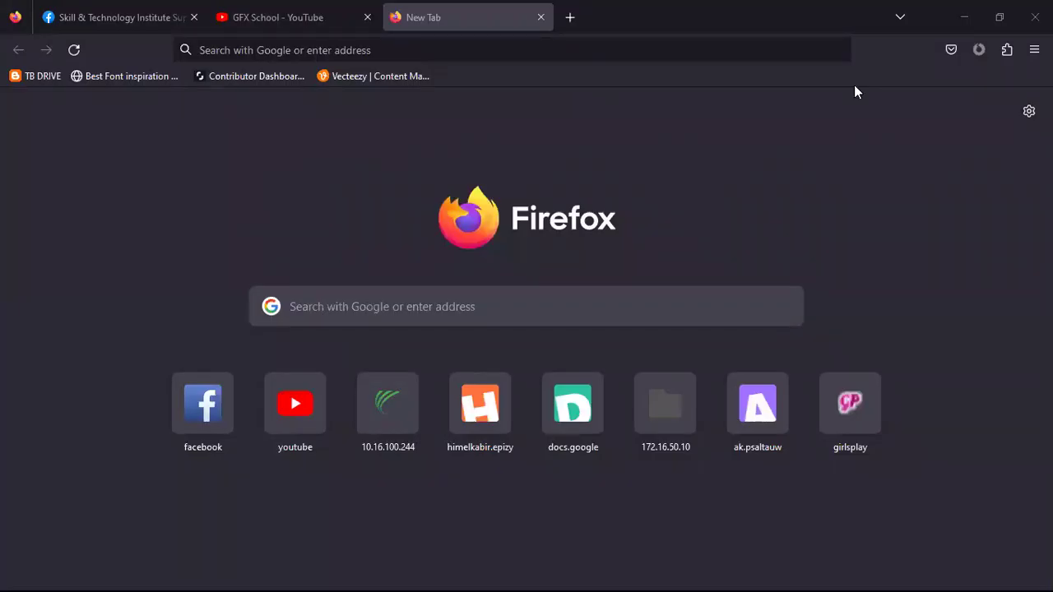
Launch Adobe Illustrator from the taskbar over the Firefox new tab
mouse_move(263, 550)
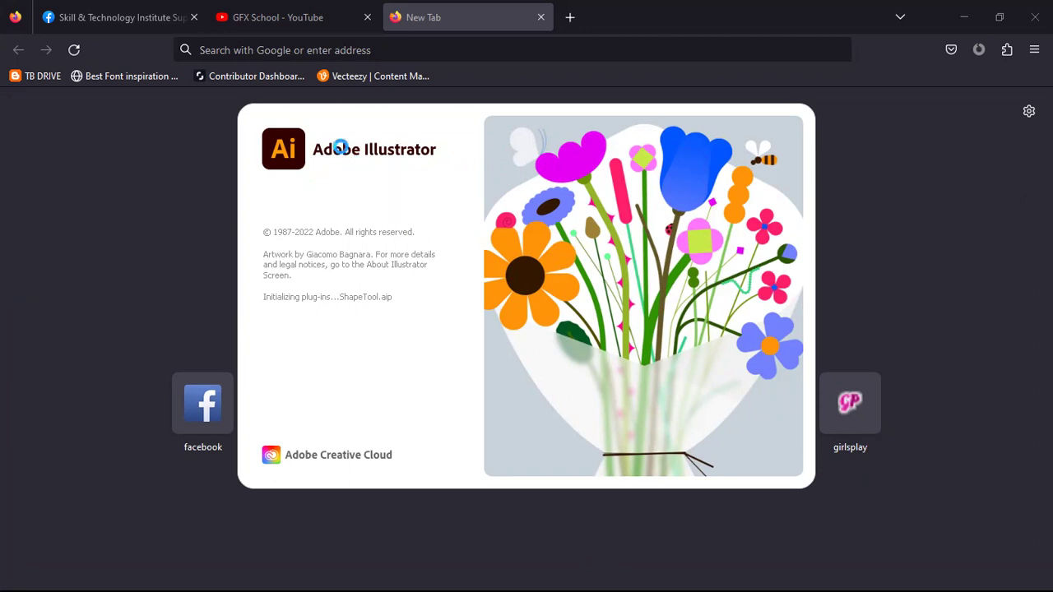
Search Google Images for 'business card design' and browse the template results
left_click(330, 45)
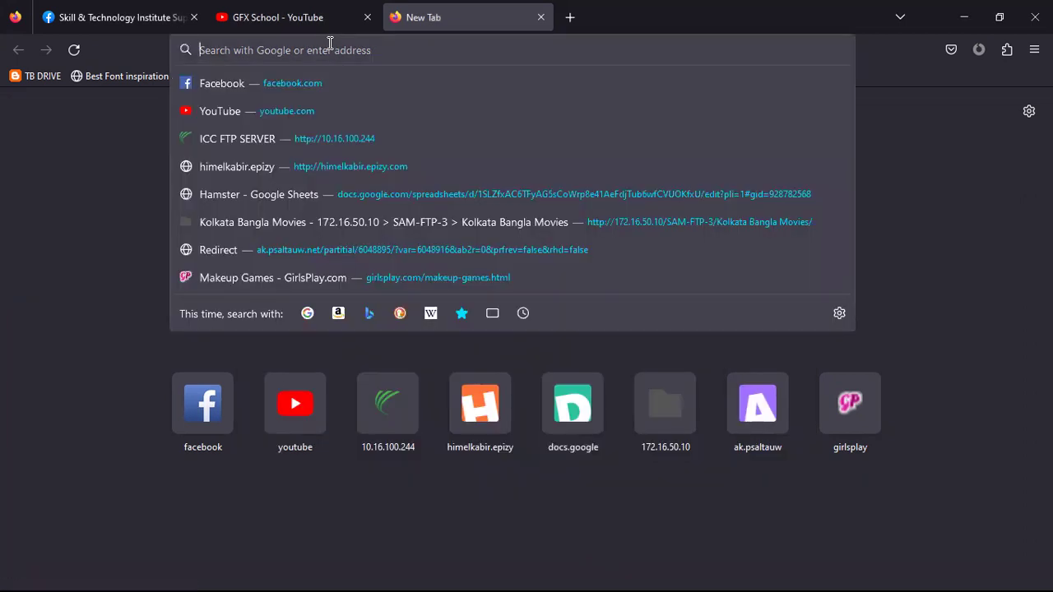
type("b")
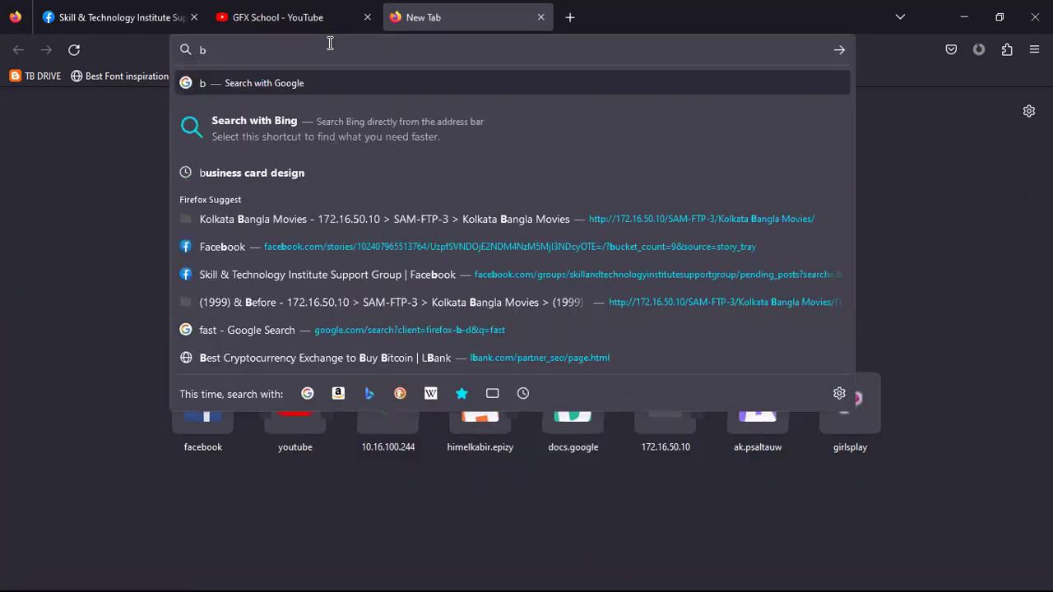
type("u")
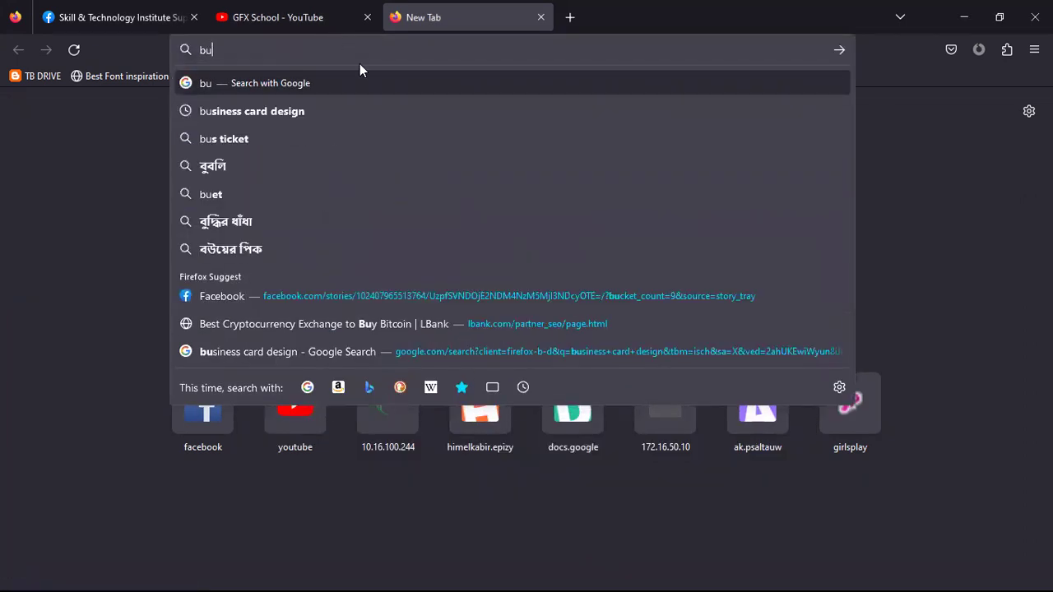
left_click(347, 105)
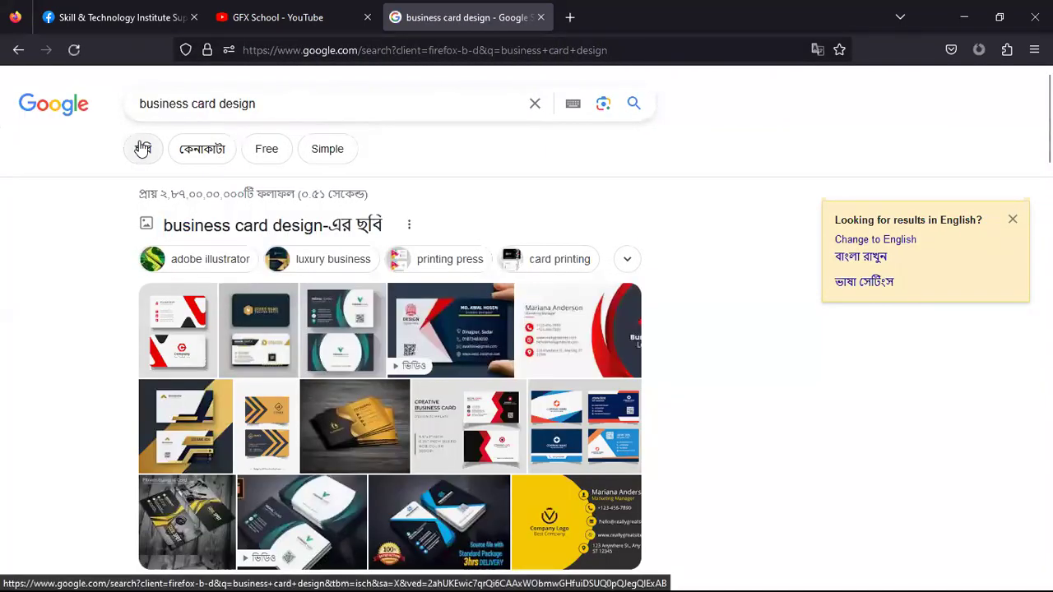
left_click(143, 148)
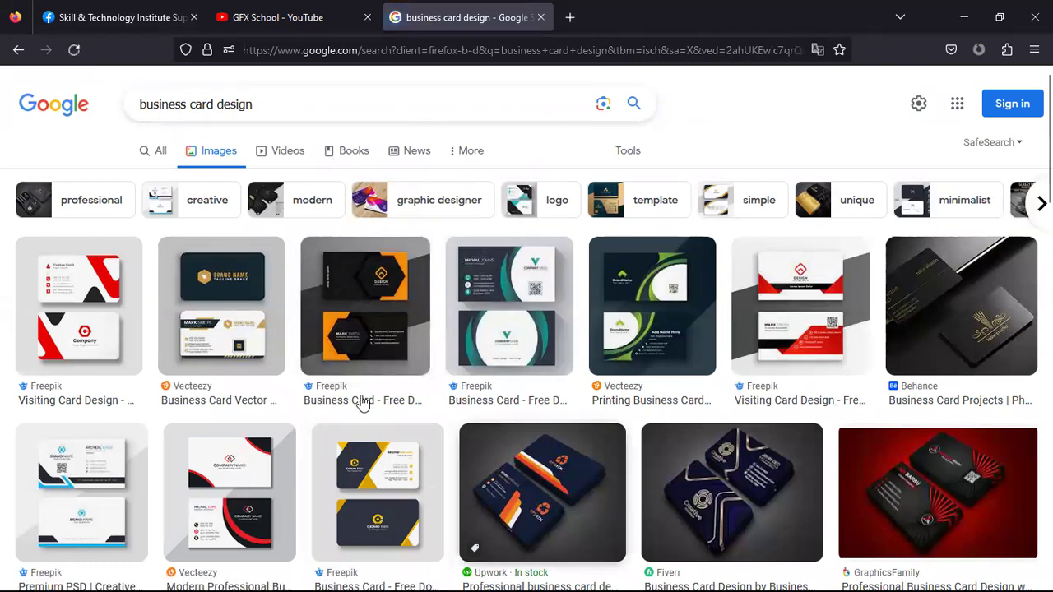
scroll(366, 246, "down", 1)
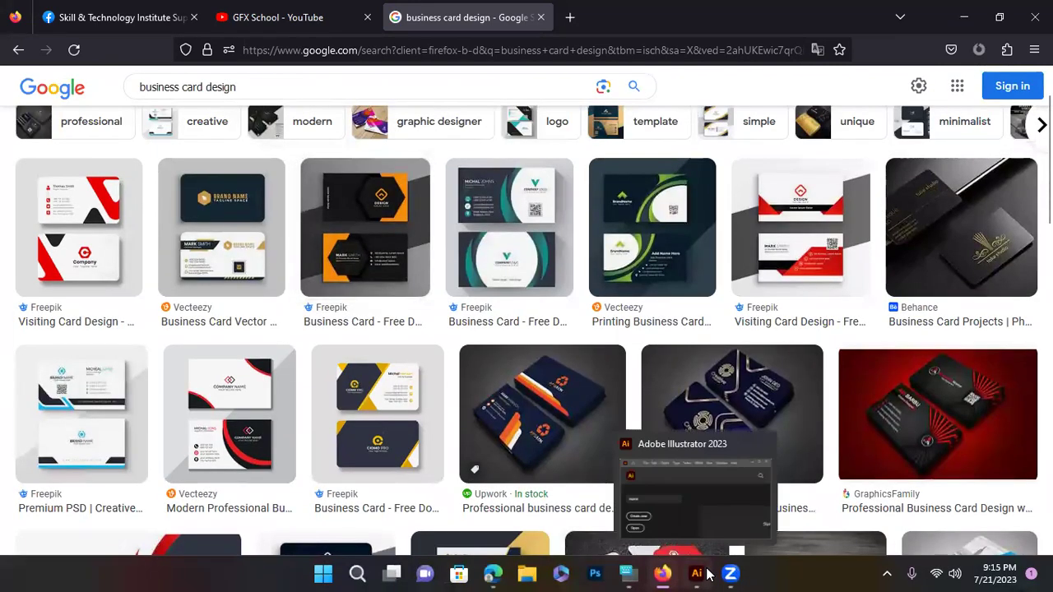
Bring Illustrator up maximised and start a new document
left_click(697, 573)
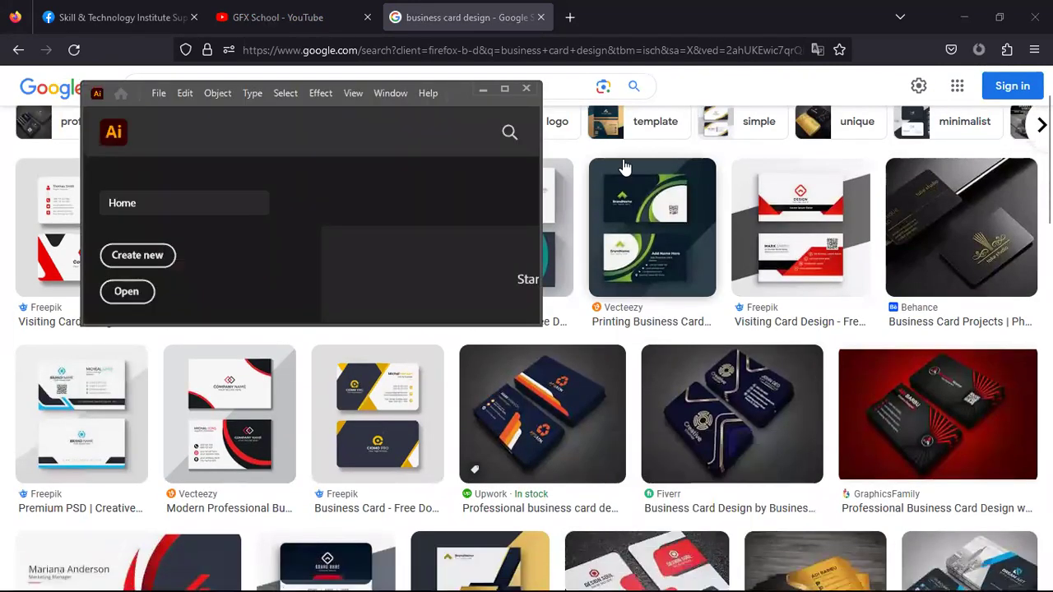
left_click(506, 90)
left_click(73, 11)
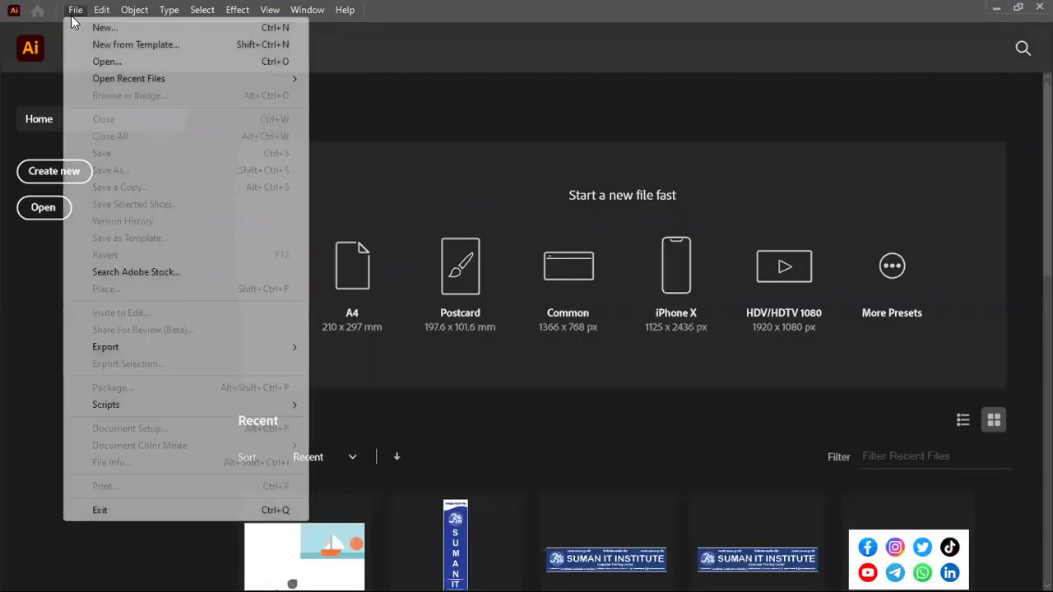
left_click(88, 32)
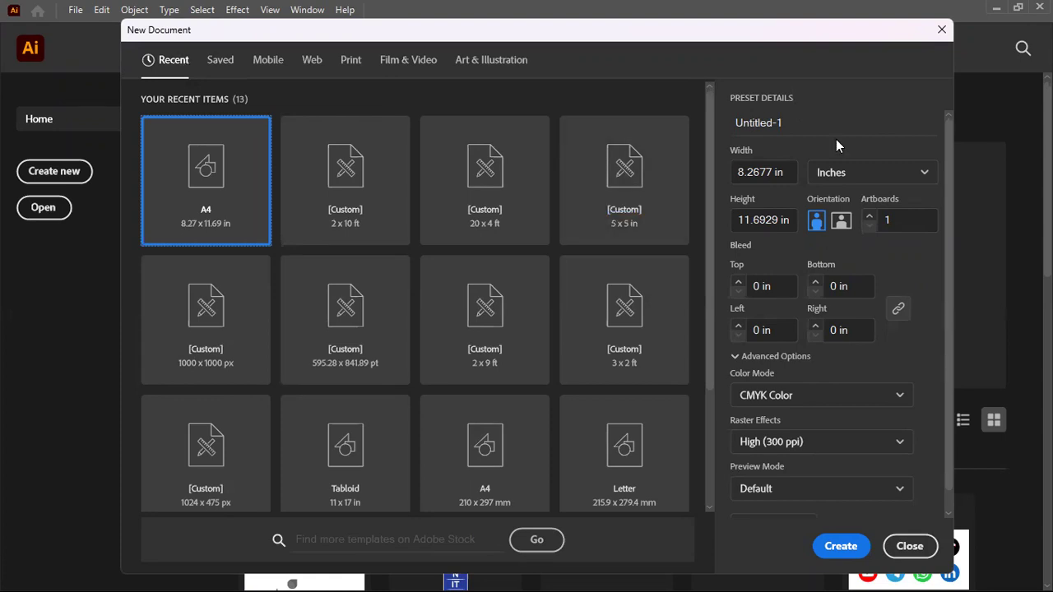
Set the new document size to 3.5 in wide by 2 in high
left_click(779, 174)
key("ctrl+a")
type("3.5")
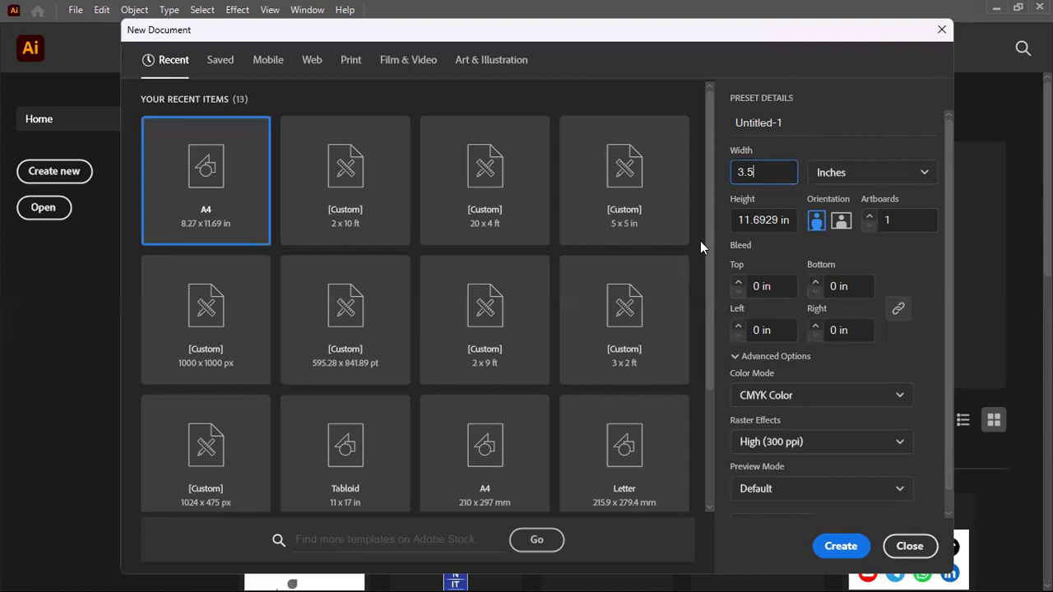
left_click(777, 219)
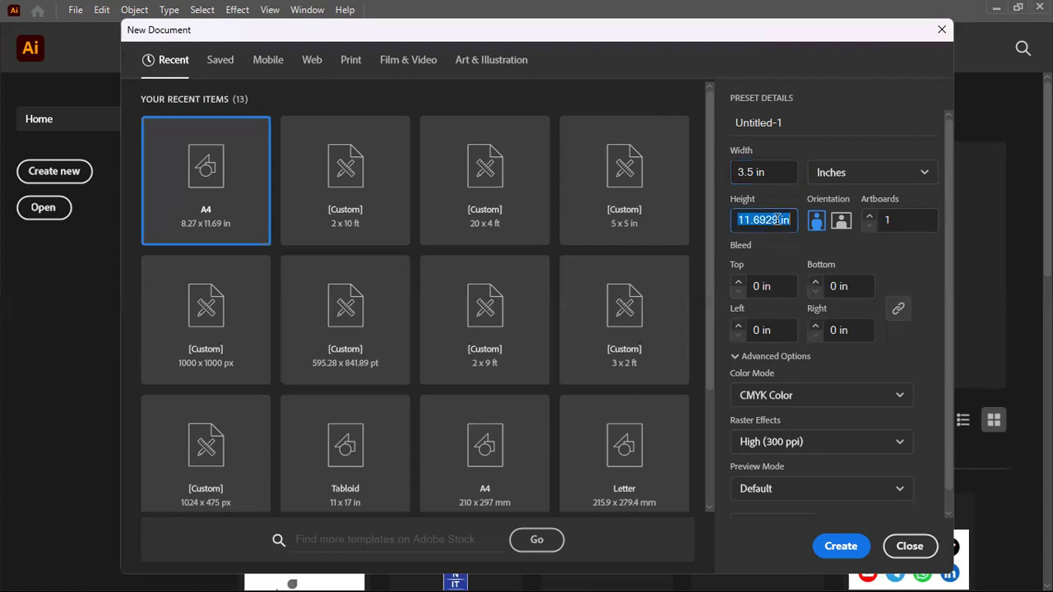
type("2")
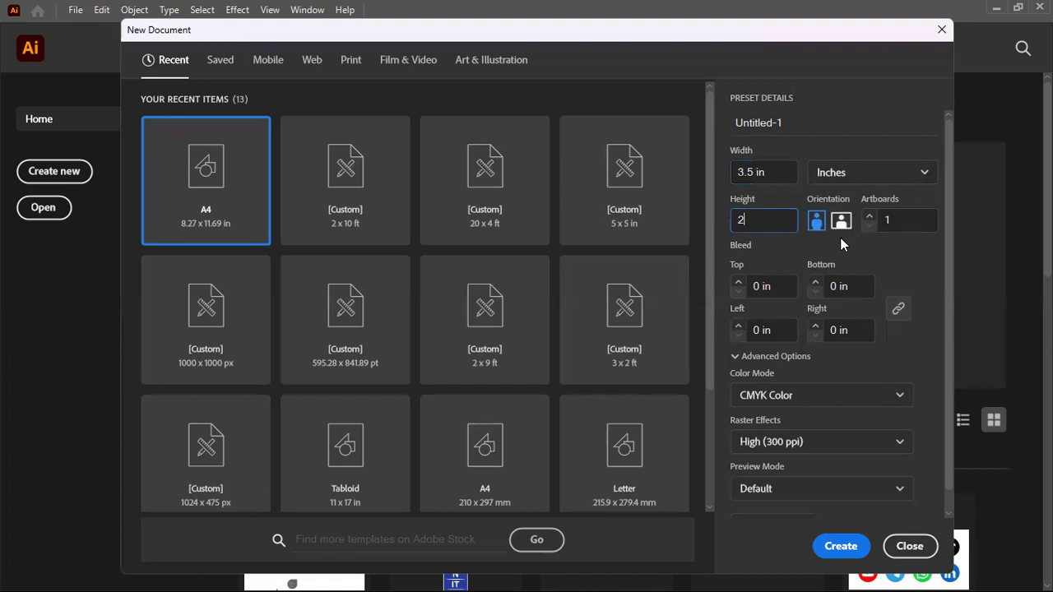
key("Return")
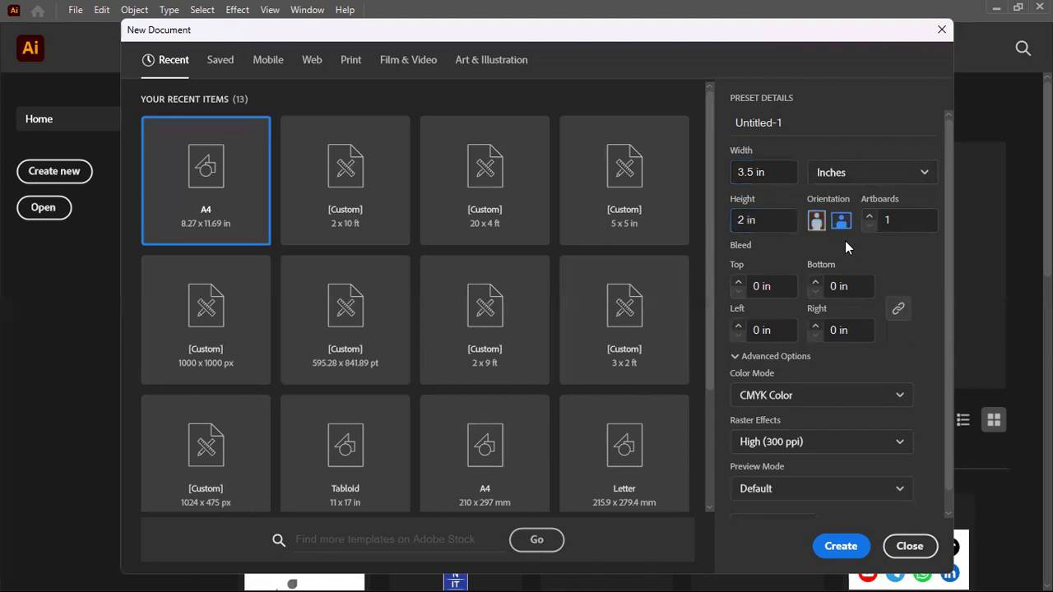
Create the document with 2 artboards and a 0.125 in bleed on all sides
left_click(869, 215)
left_click(738, 283)
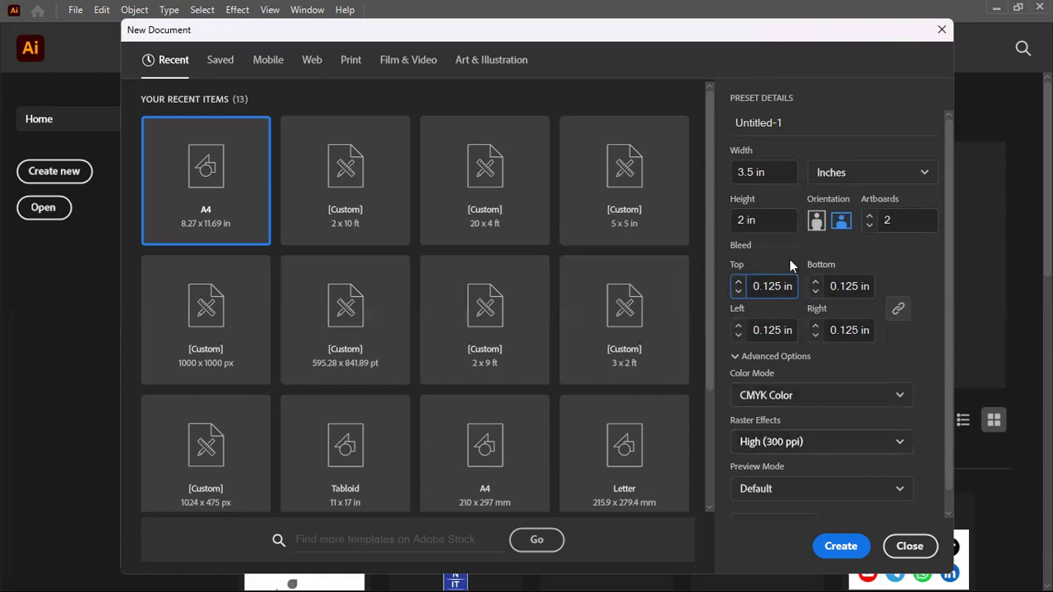
left_click(831, 549)
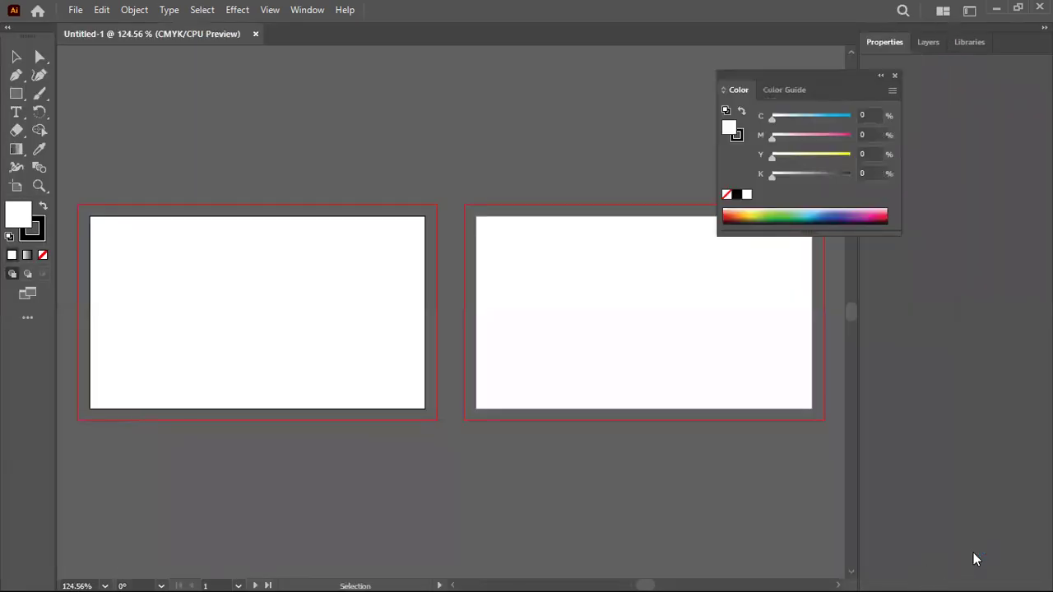
Close the floating Color panel and zoom and pan to the first artboard
mouse_move(976, 591)
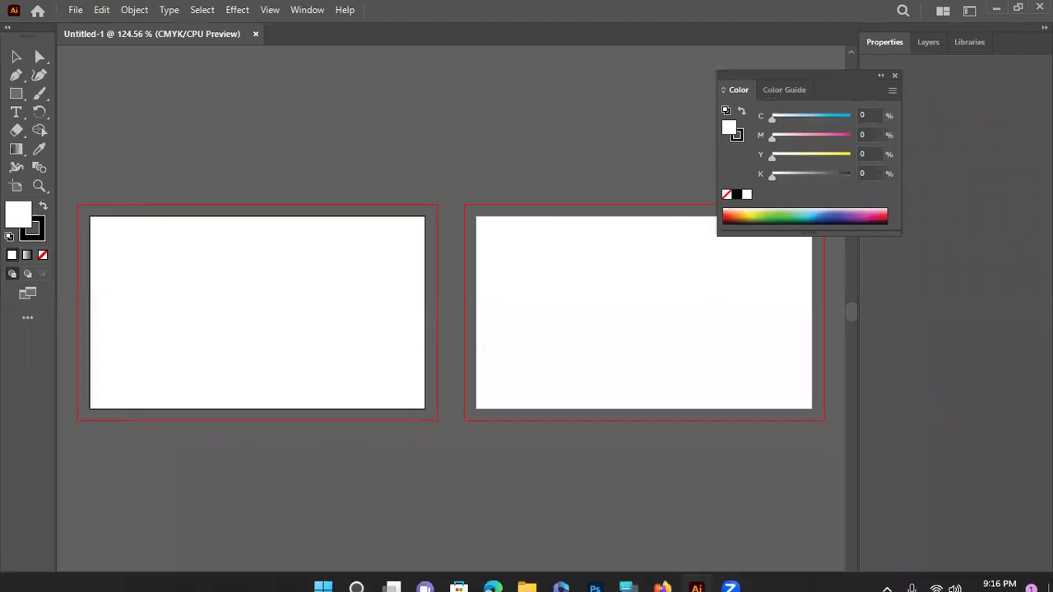
left_click(894, 75)
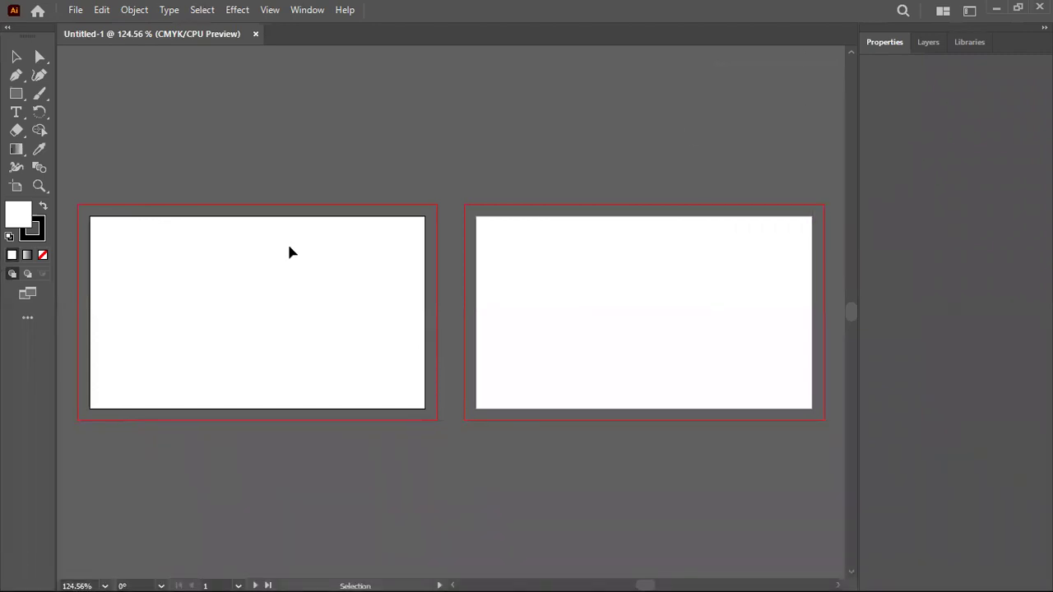
scroll(295, 239, "up", 1)
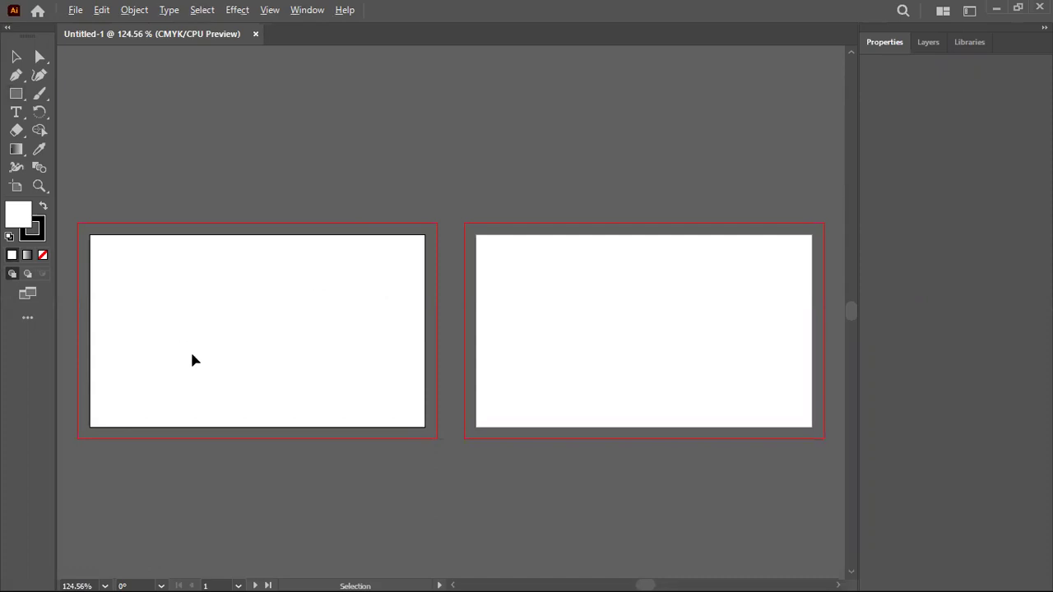
scroll(245, 430, "up", 2)
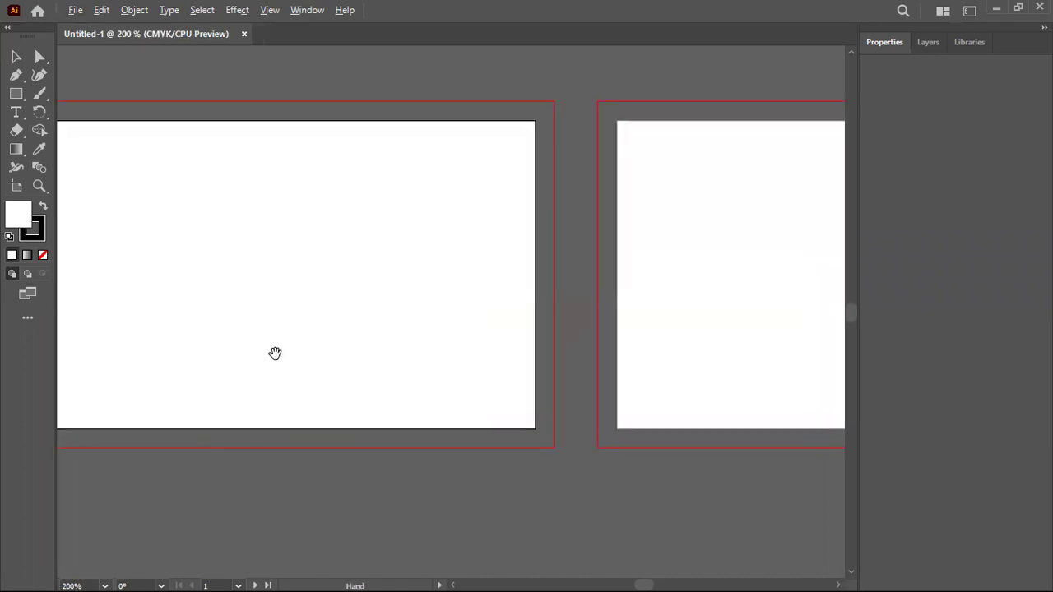
scroll(515, 320, "left", 5)
scroll(472, 355, "down", 1)
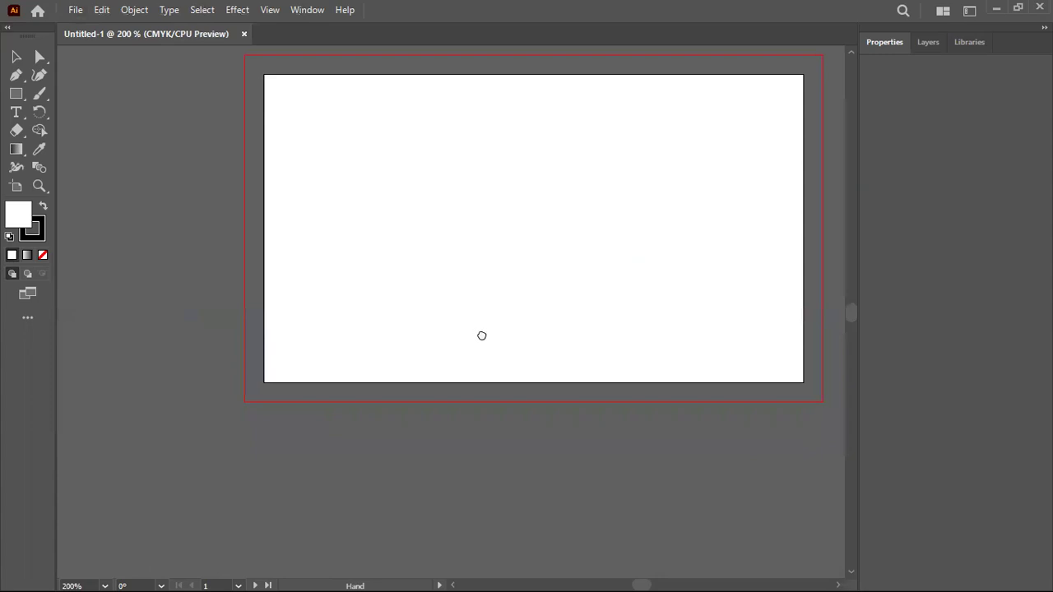
scroll(482, 334, "right", 2)
scroll(482, 334, "up", 2)
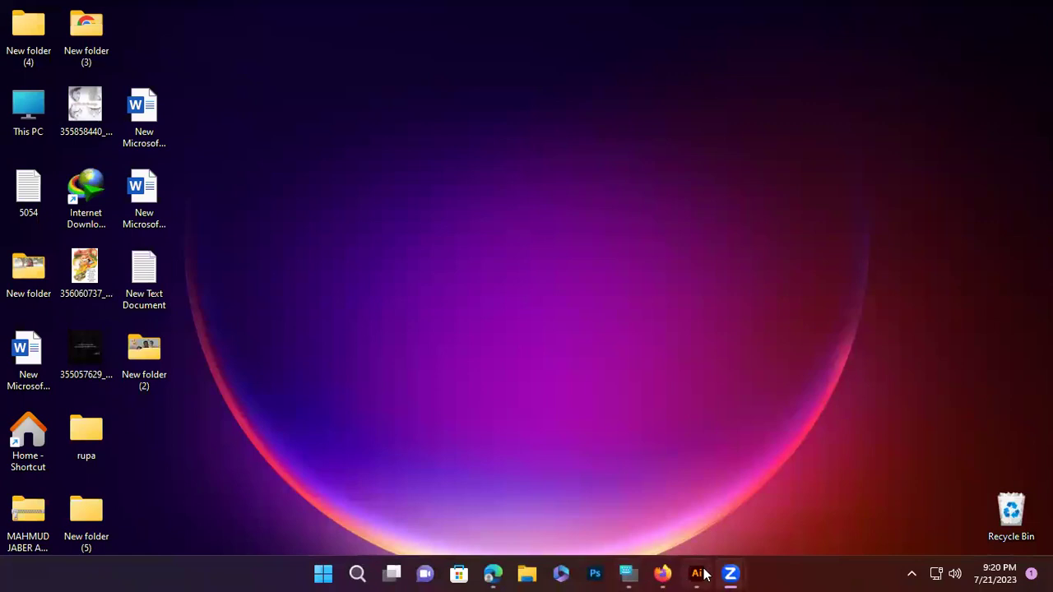
Restore the Illustrator window, zoom out to both artboards, and return to normal preview
left_click(697, 573)
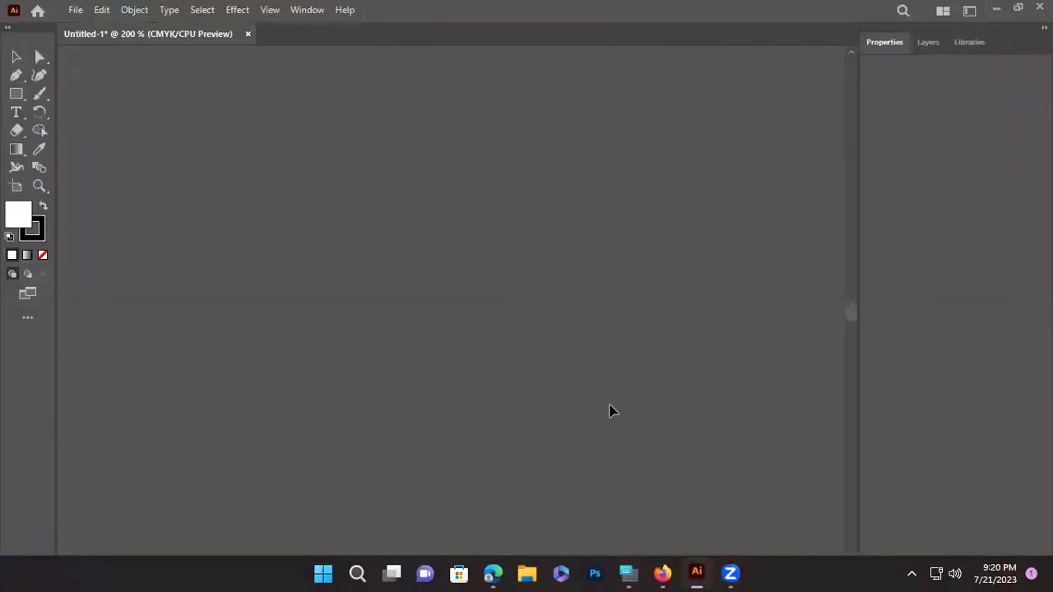
key("ctrl+shift+h")
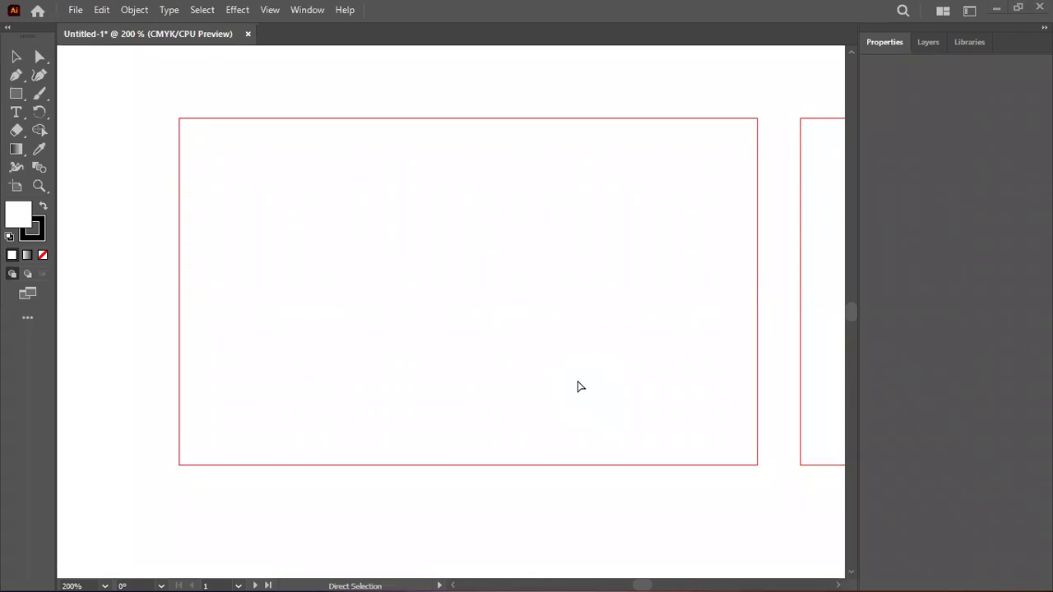
key("alt")
scroll(577, 385, "down", 3)
scroll(545, 398, "down", 2)
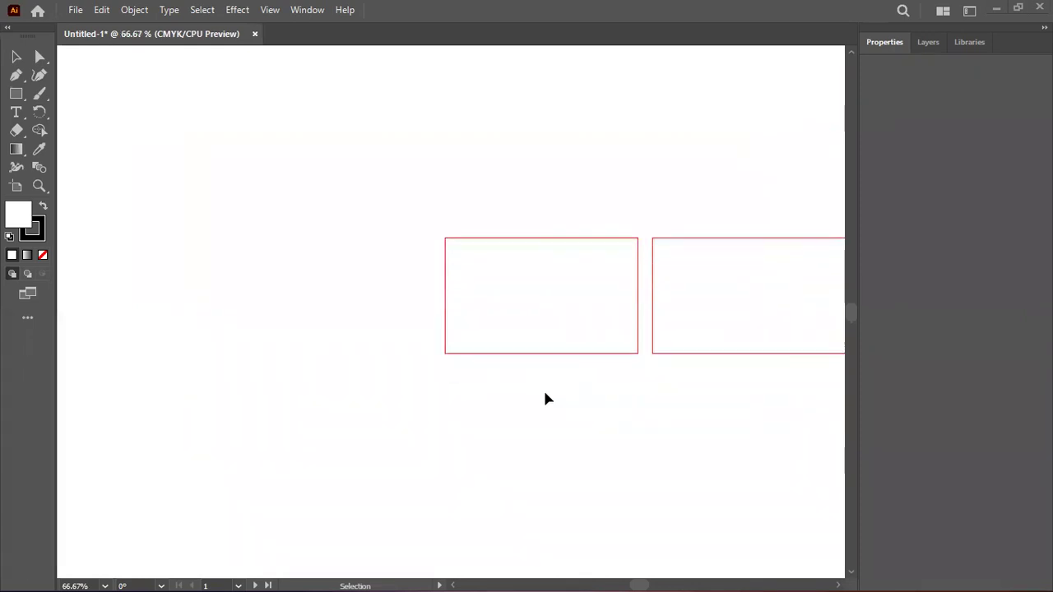
key("alt")
scroll(489, 372, "down", 2)
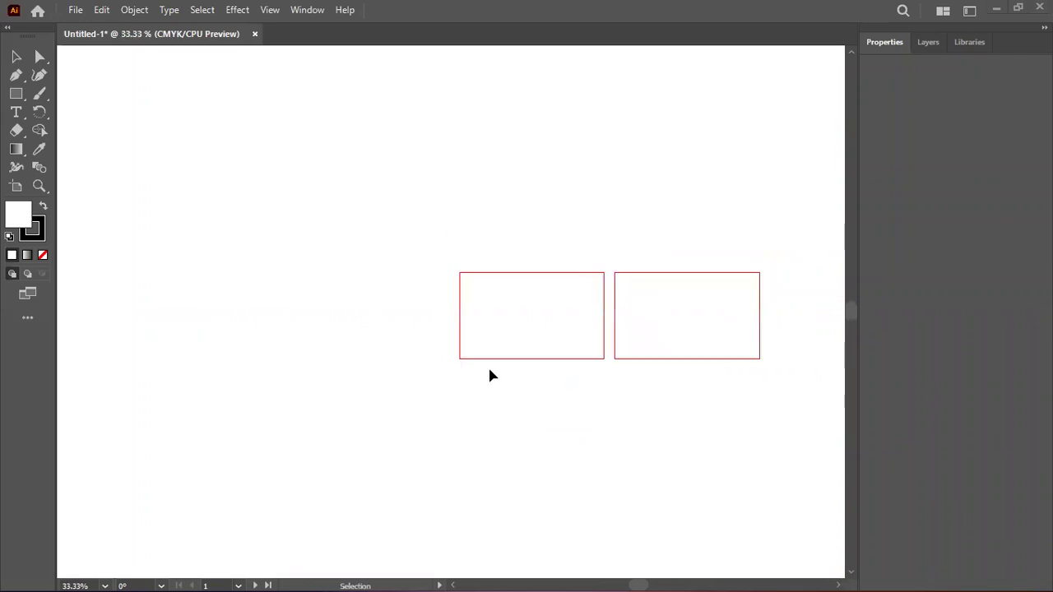
scroll(489, 375, "up", 3)
right_click(402, 132)
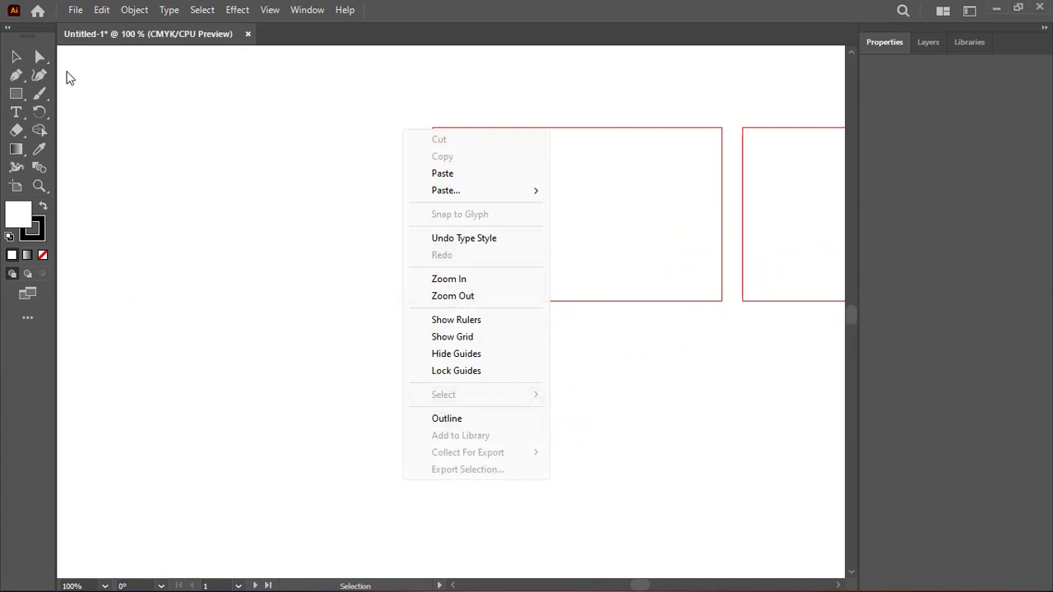
left_click(138, 158)
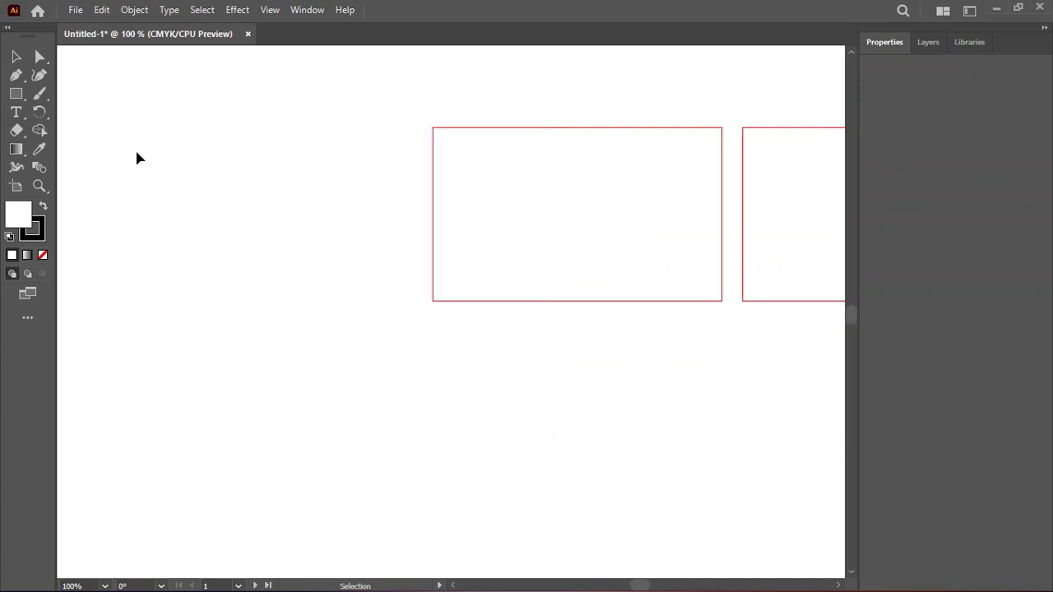
key("ctrl+y")
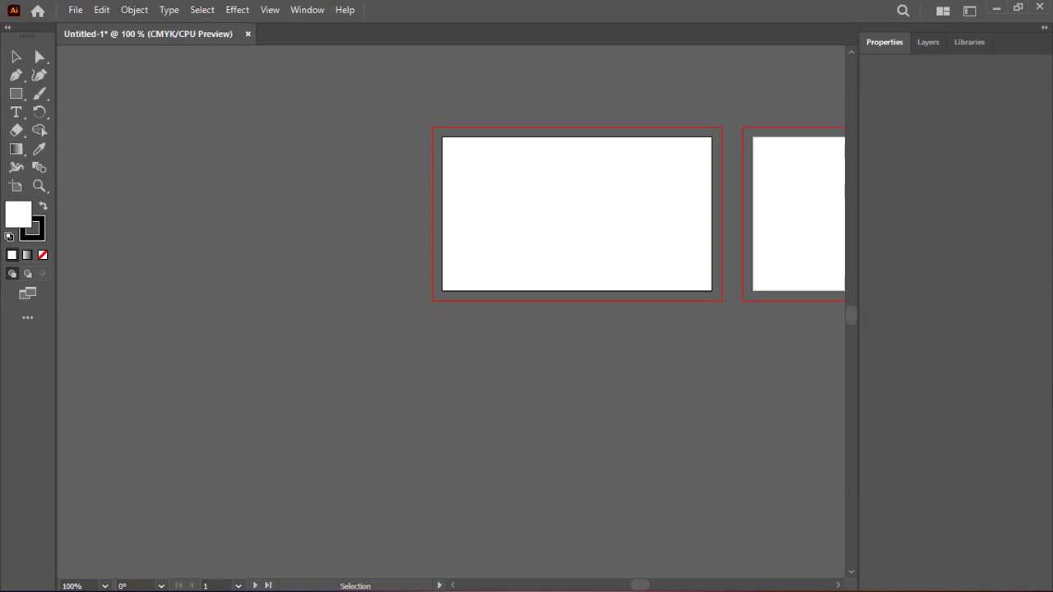
With the Rectangle Tool, enter a 3.5 in by 2 in rectangle size
mouse_move(491, 573)
scroll(649, 106, "up", 1)
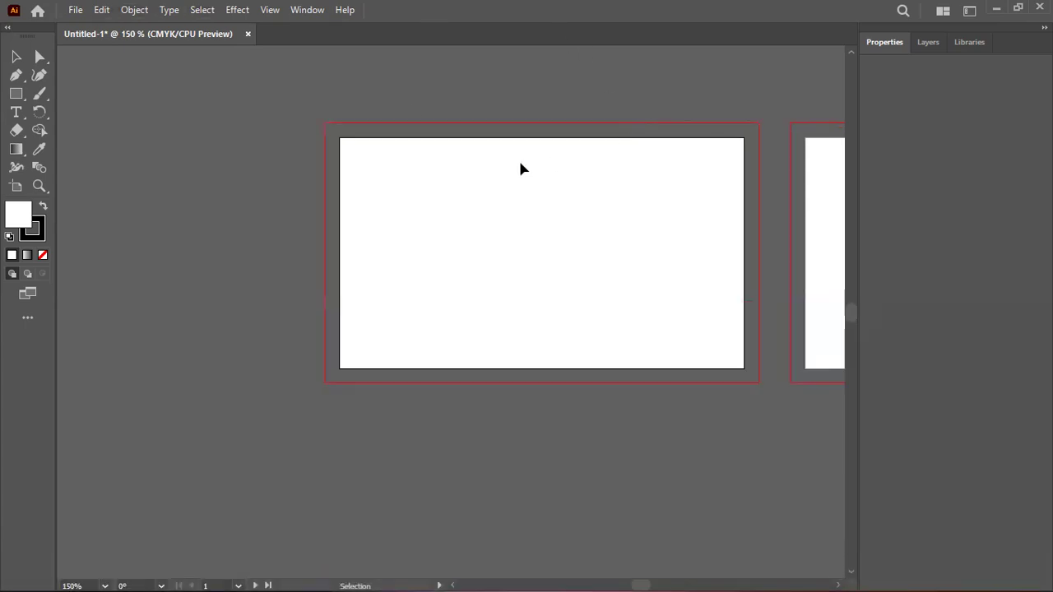
right_click(13, 96)
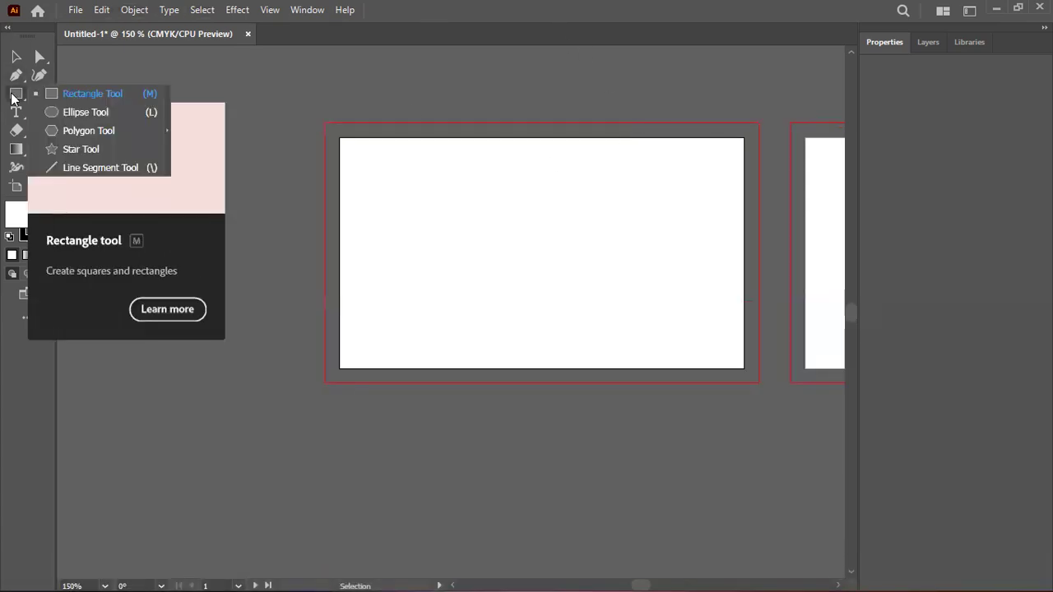
left_click(71, 96)
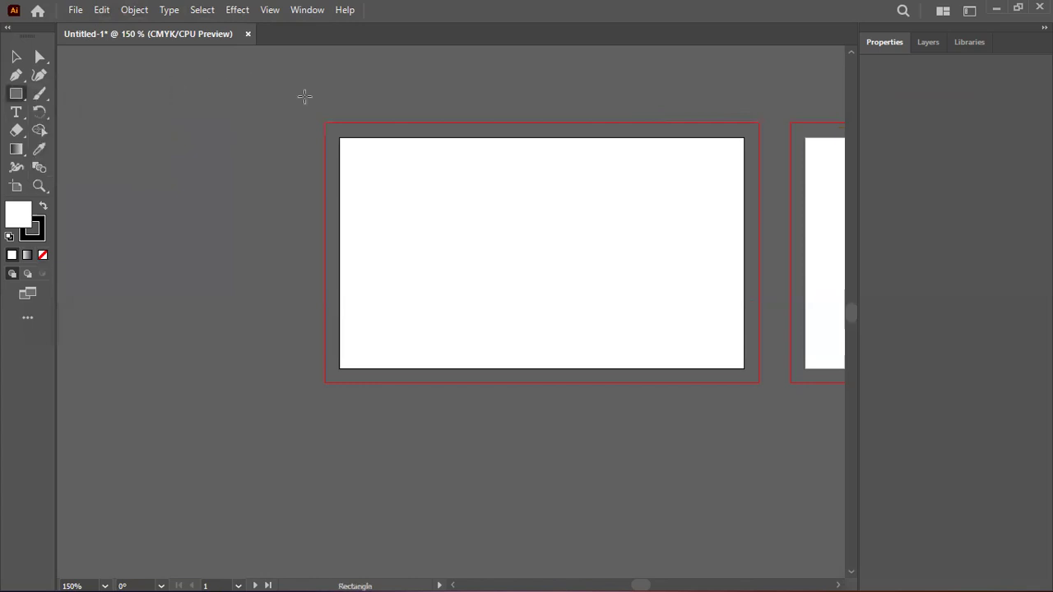
left_click(177, 181)
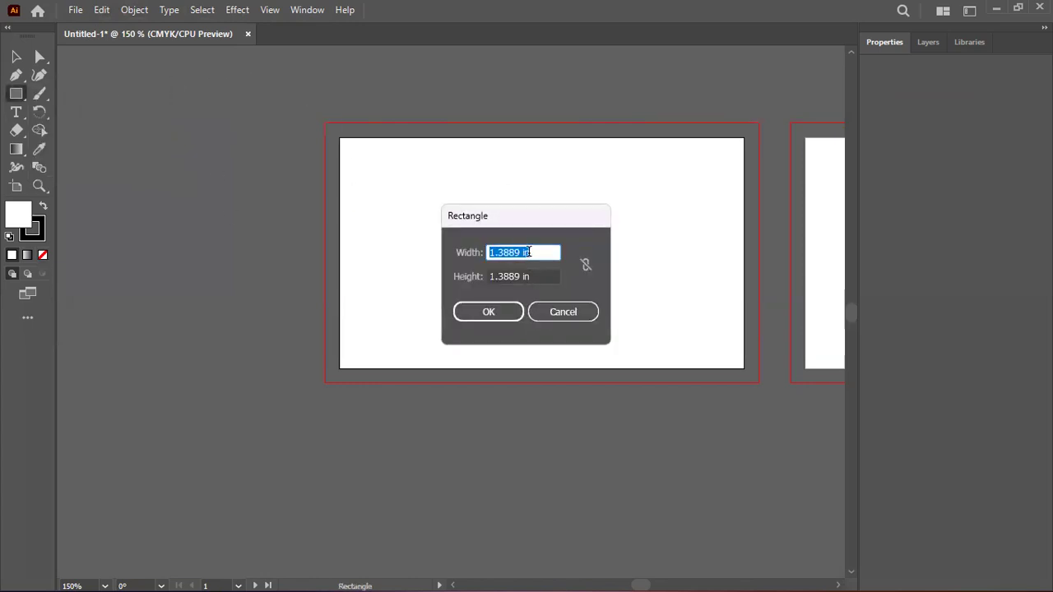
type("3.5")
key("Tab")
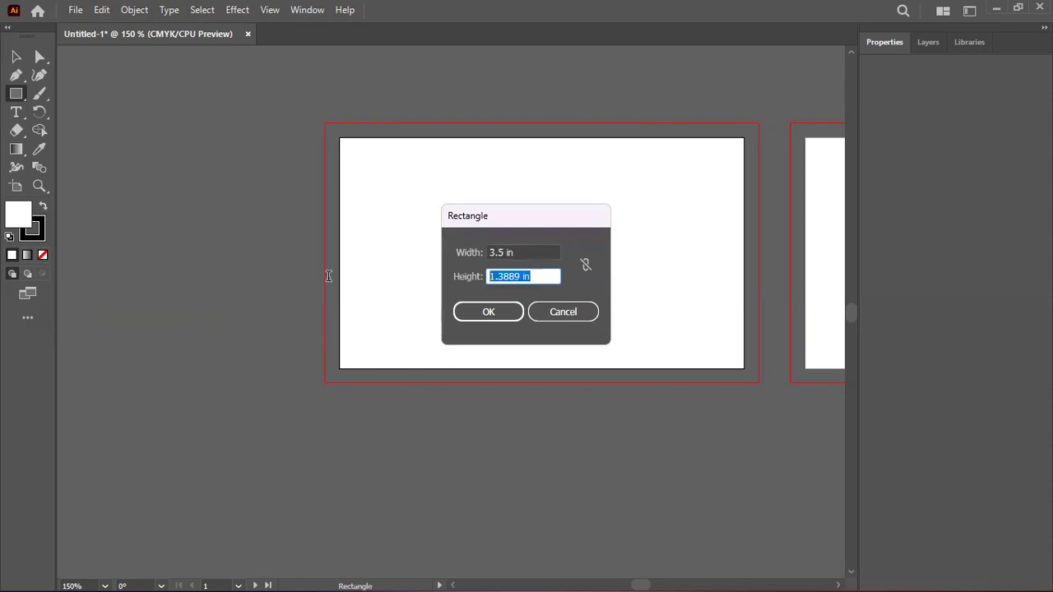
type("2")
Subtract 0.25 from width and height to create a 3.25 × 1.75 in rectangle
left_click(530, 251)
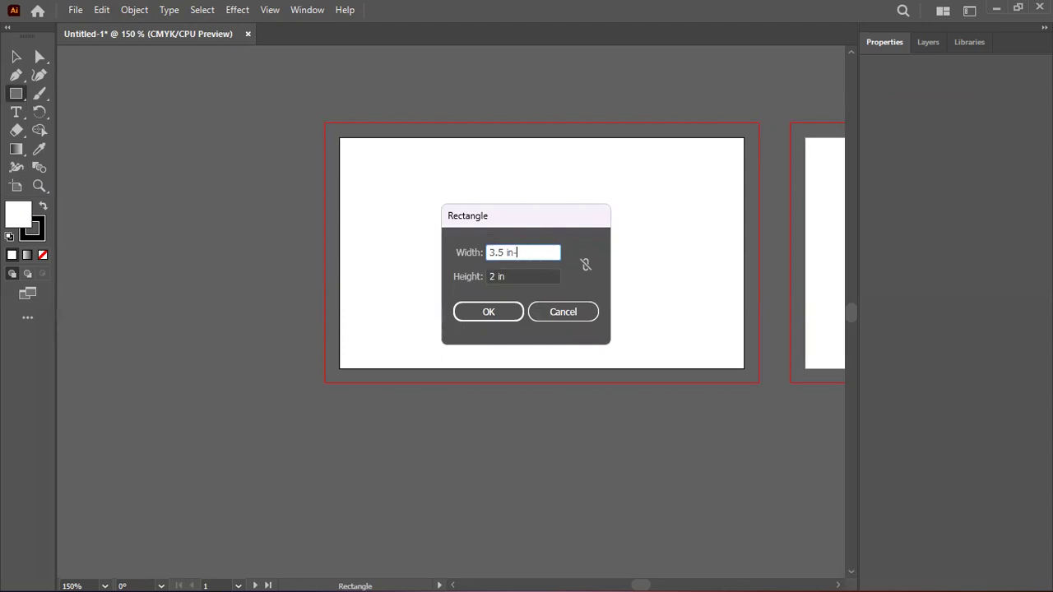
type("0.25")
left_click(531, 274)
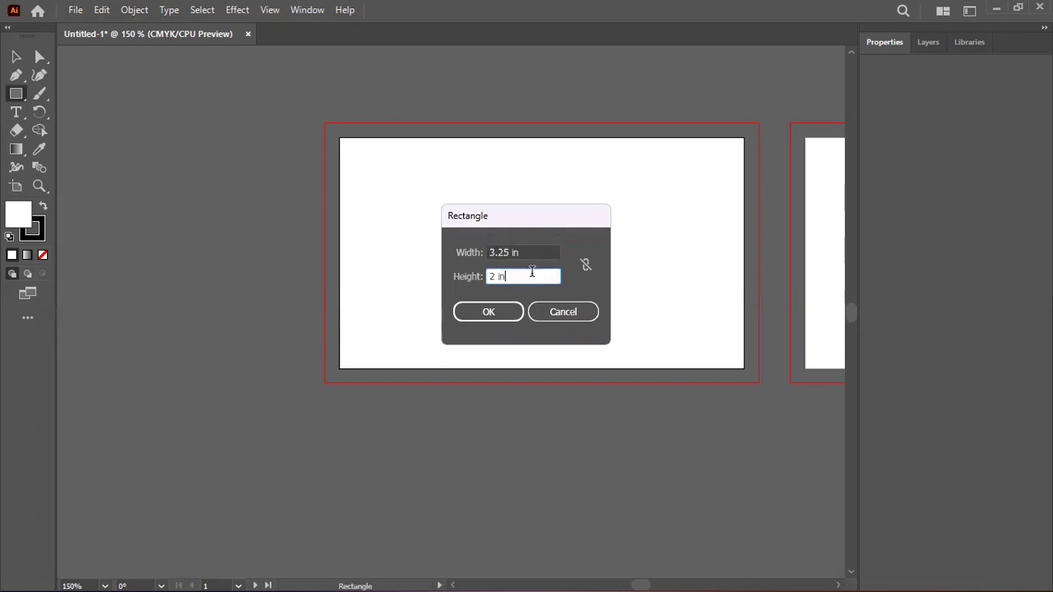
left_click(524, 253)
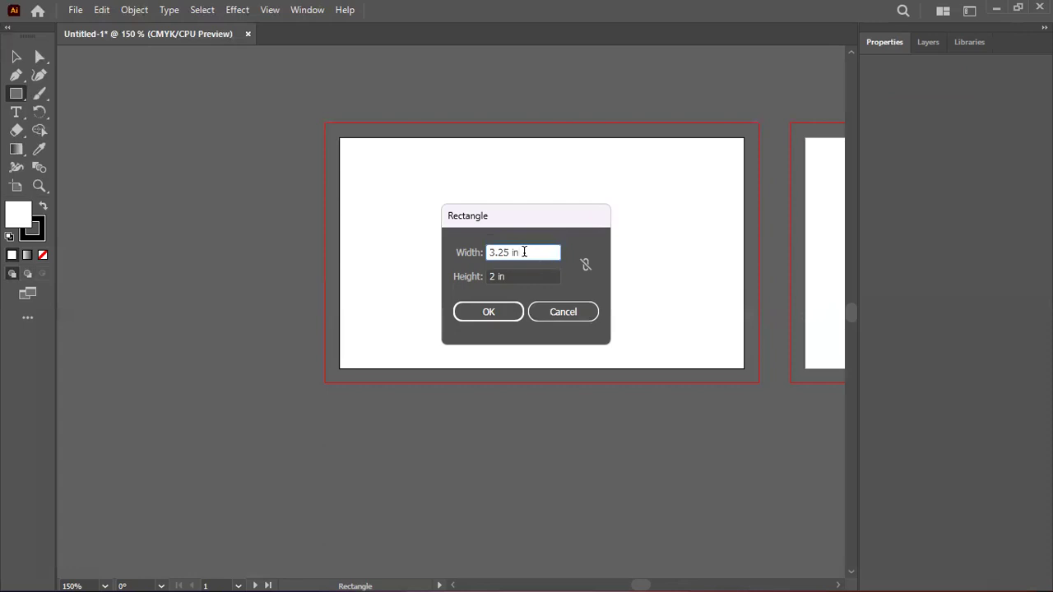
left_click(539, 273)
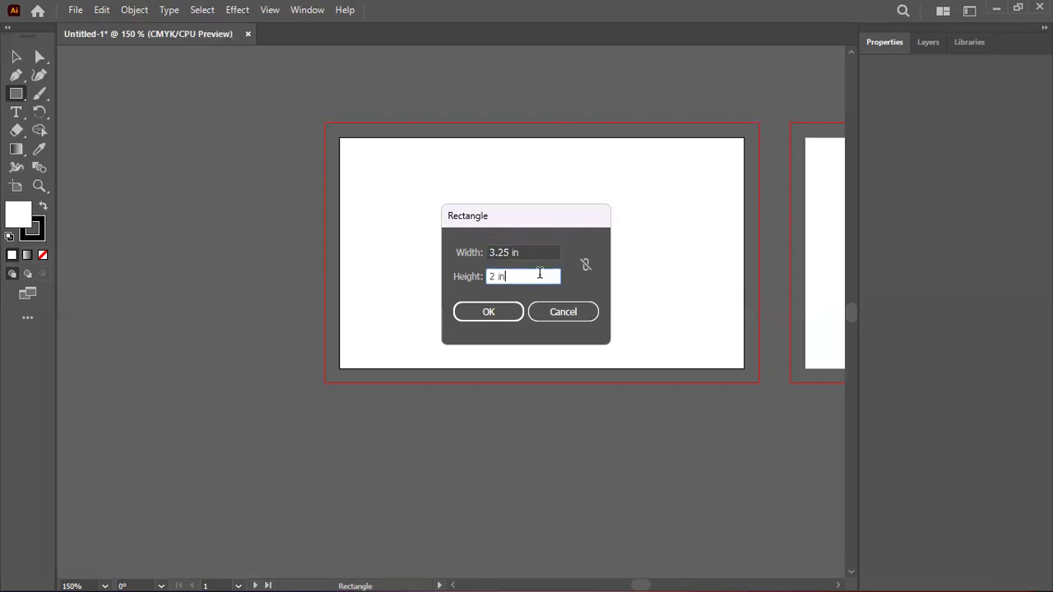
type("-0.25")
key("Return")
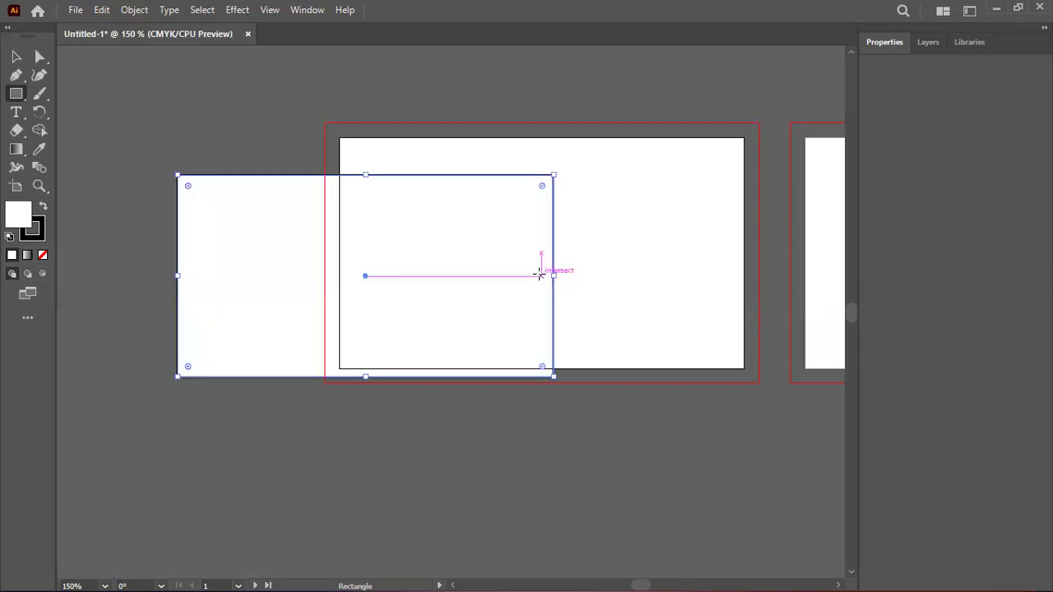
Move the rectangle and give it a black fill with no stroke
left_click(18, 57)
left_click_drag(271, 230, 180, 399)
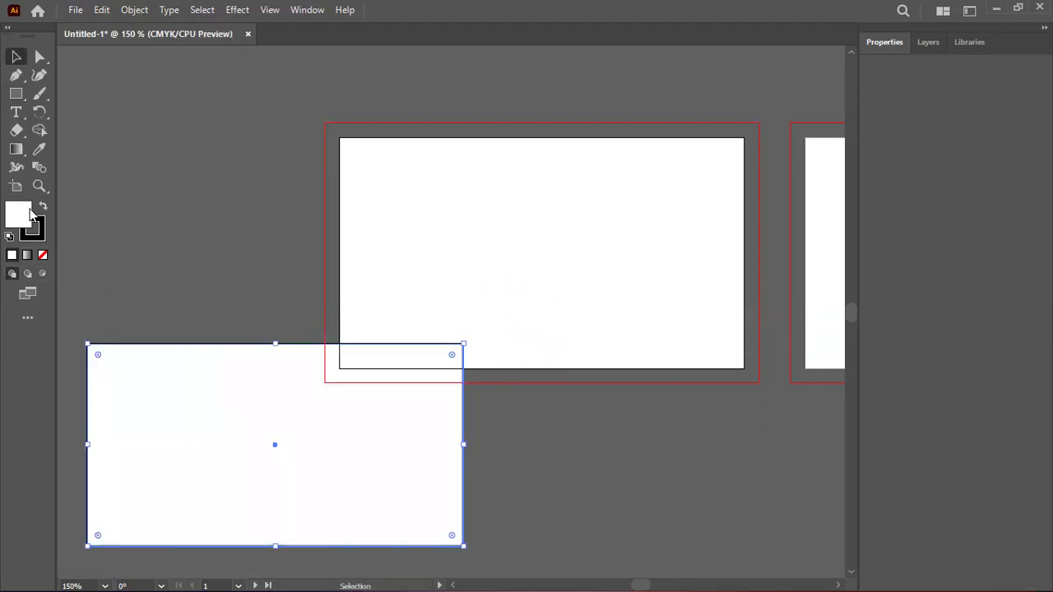
left_click(42, 207)
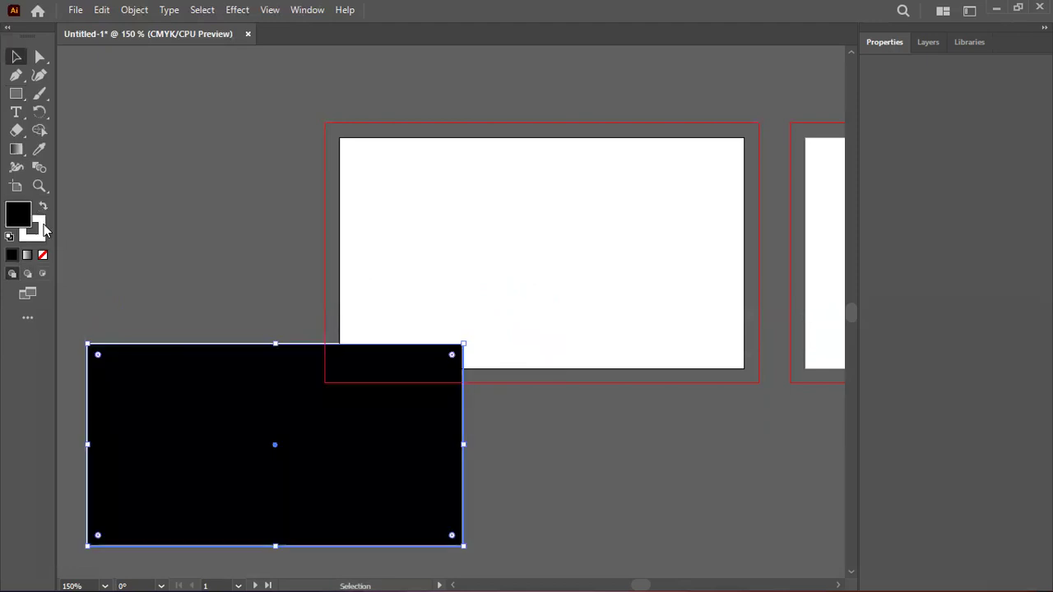
left_click(34, 226)
key("slash")
left_click(15, 212)
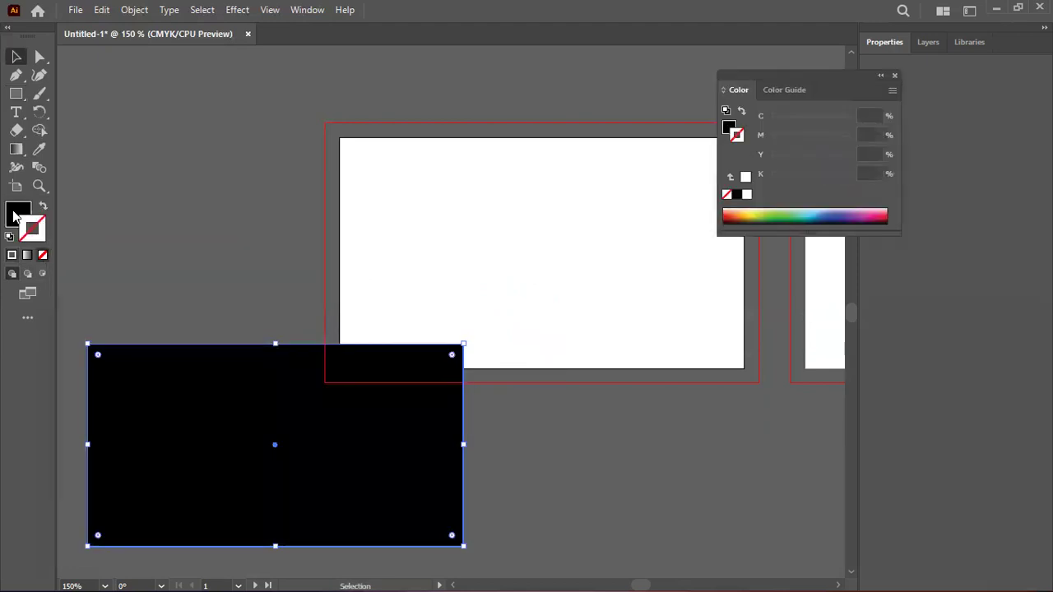
left_click(277, 477)
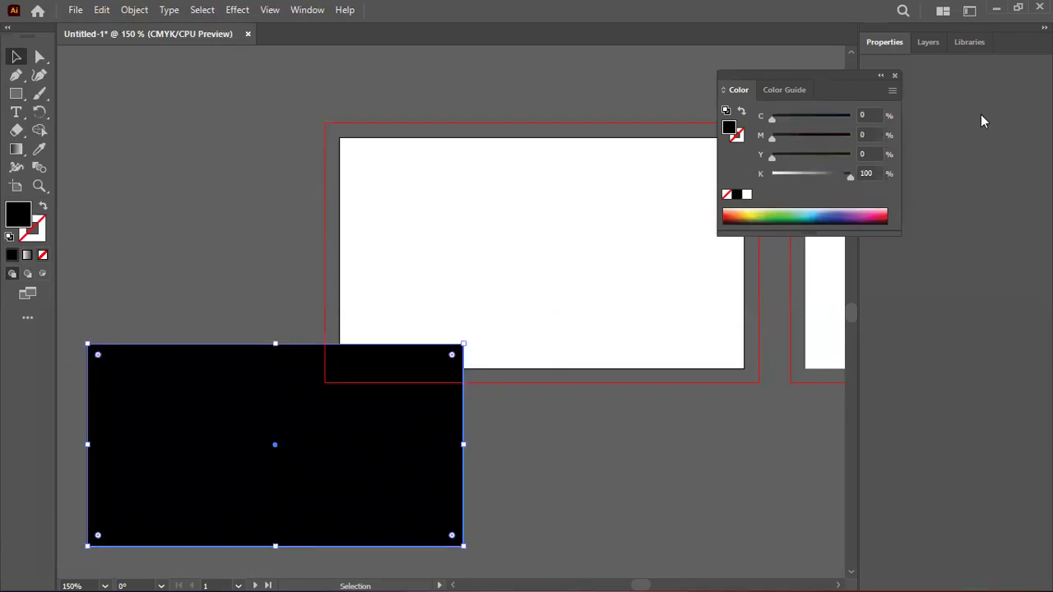
Centre the rectangle horizontally and vertically on the artboard and convert it to a guide
left_click(893, 46)
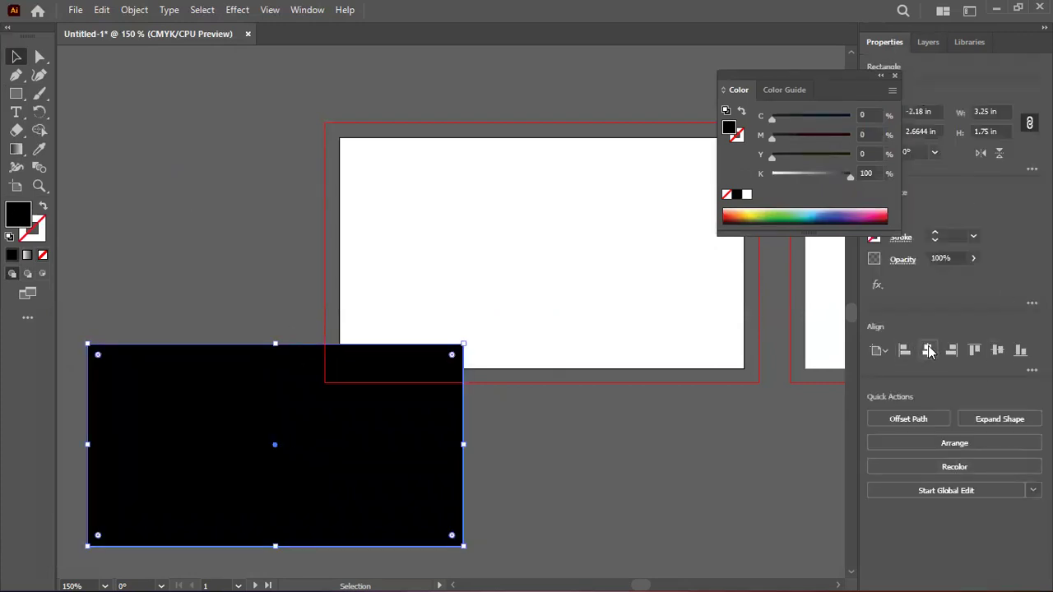
left_click(927, 351)
left_click(997, 350)
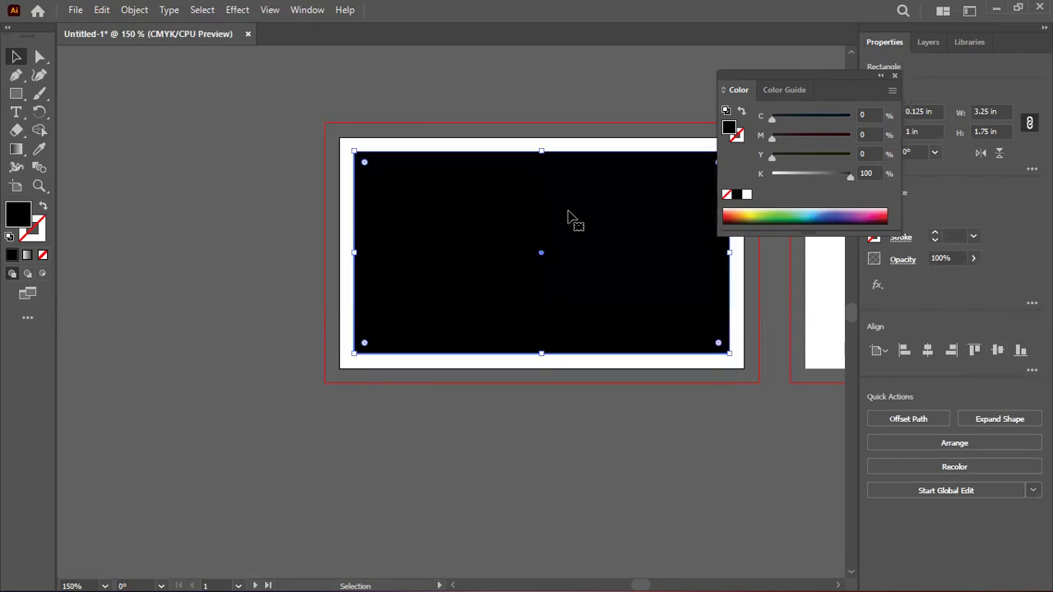
right_click(571, 220)
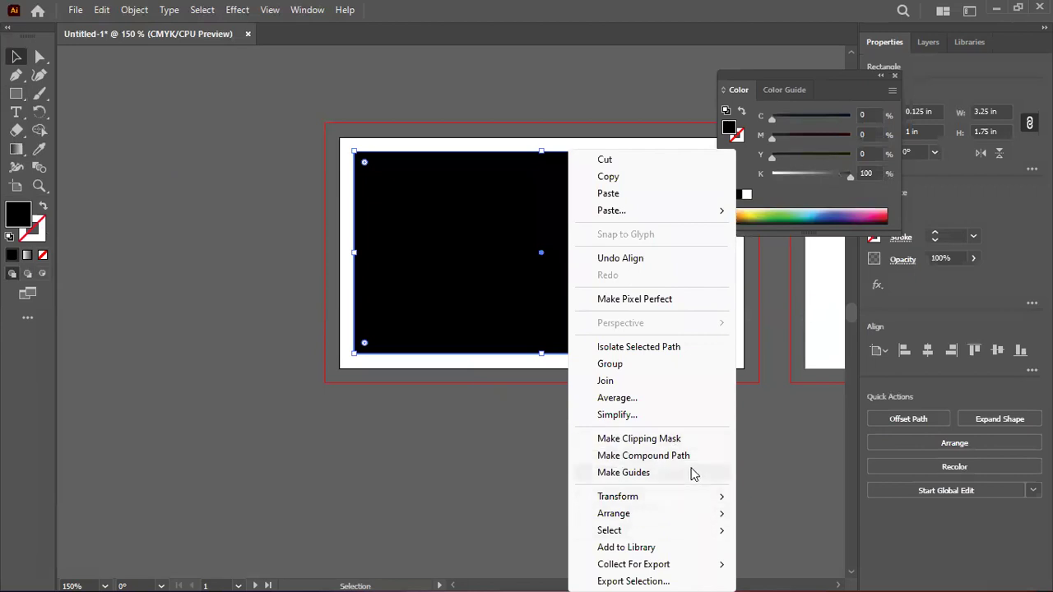
left_click(645, 477)
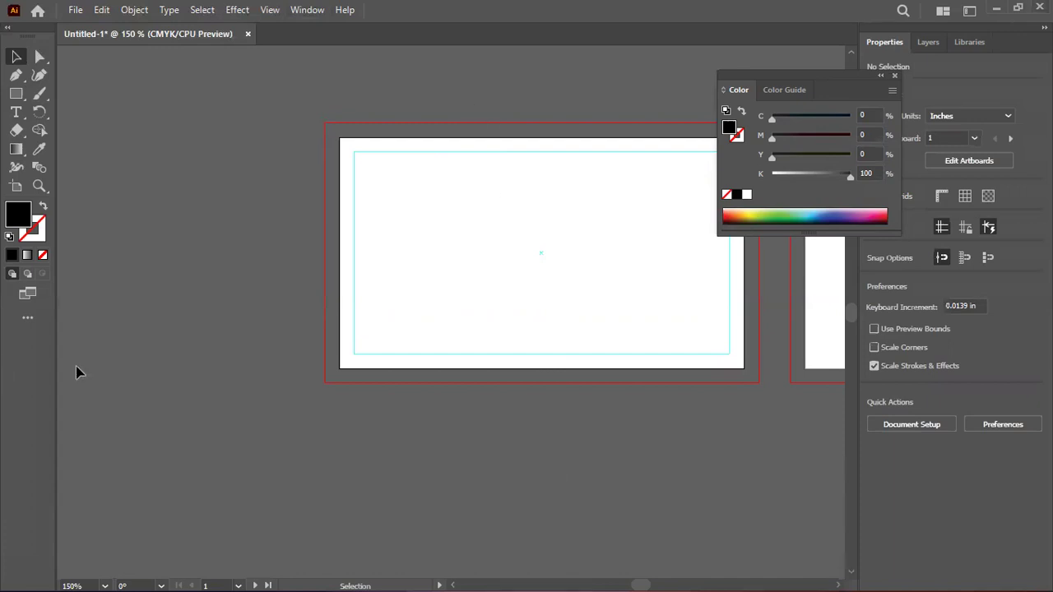
Close the Color panel, centre the rectangular guide on the artboard, and lock the guides
left_click(895, 76)
left_click(510, 155)
left_click_drag(572, 157, 469, 258)
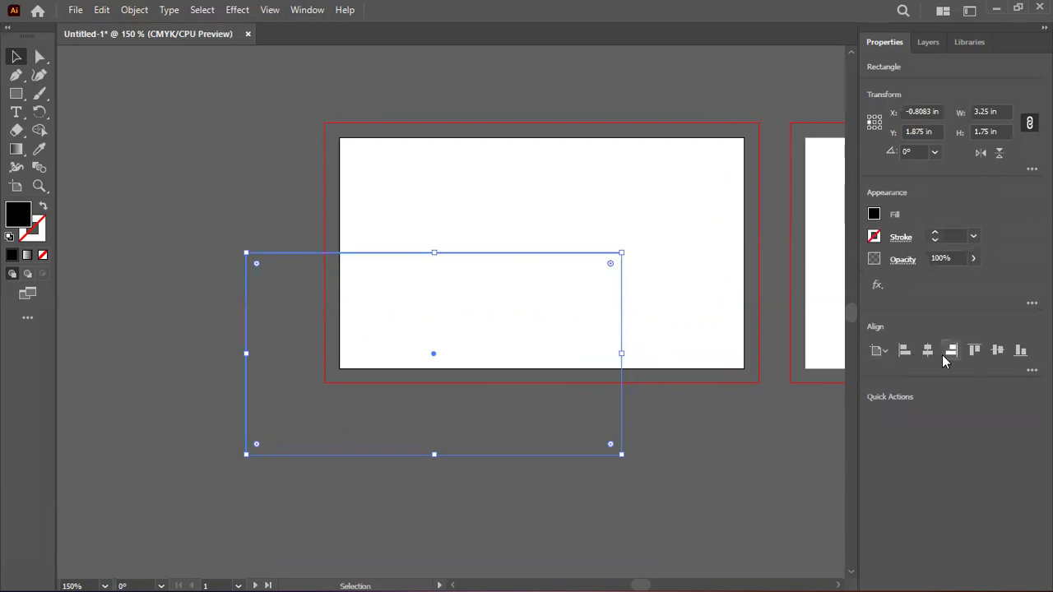
left_click(927, 350)
left_click(997, 350)
right_click(295, 135)
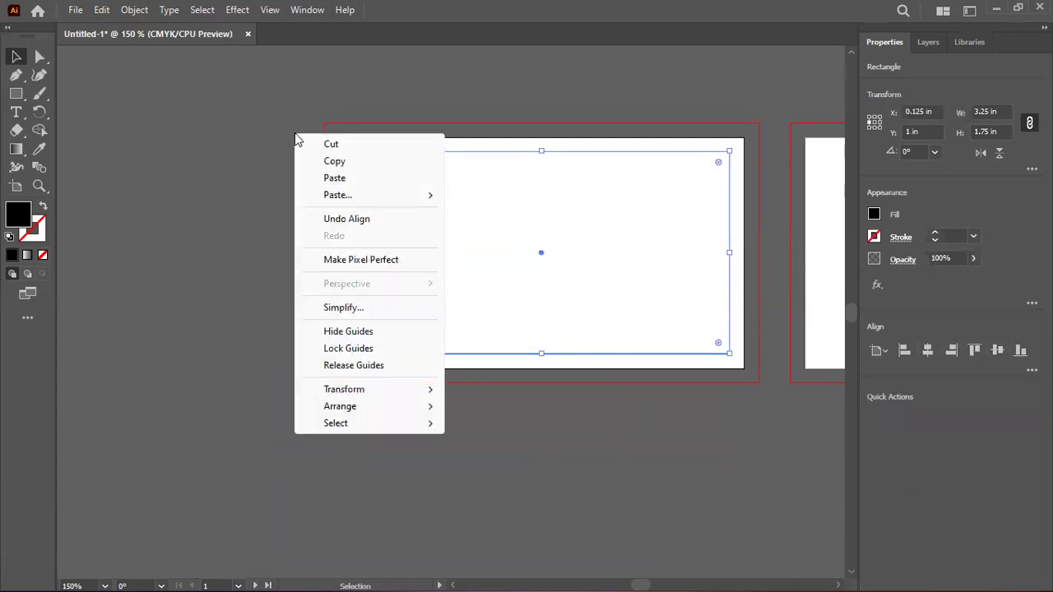
left_click(381, 348)
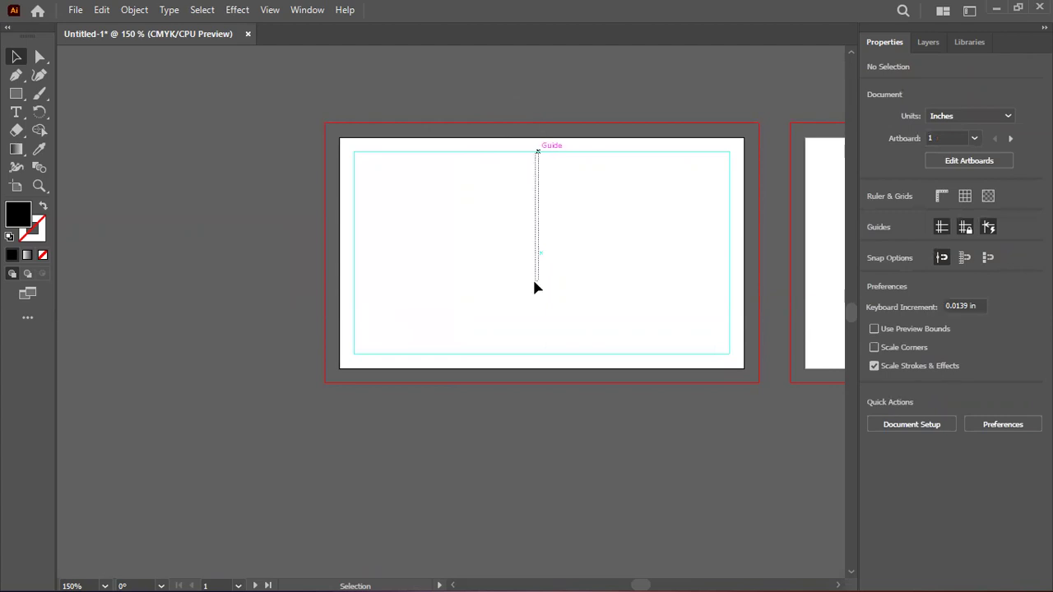
scroll(560, 309, "up", 2)
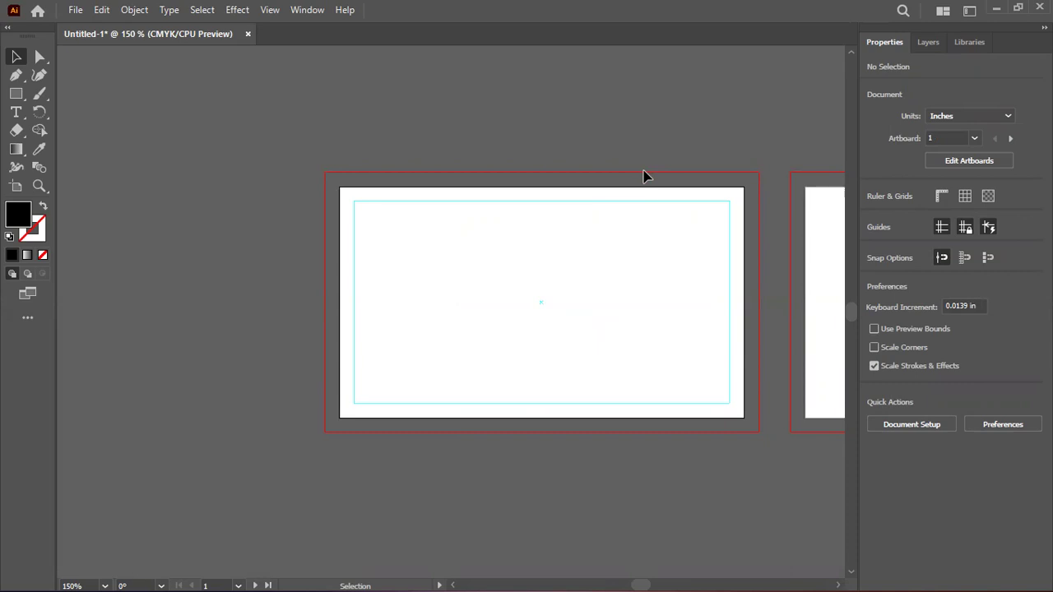
scroll(644, 186, "up", 1)
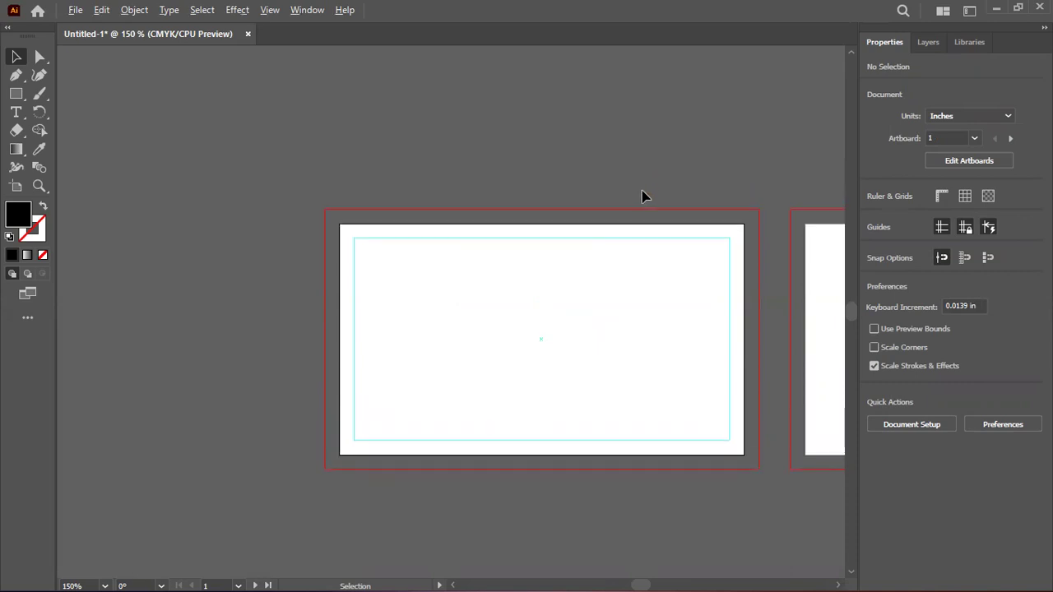
scroll(644, 198, "up", 2)
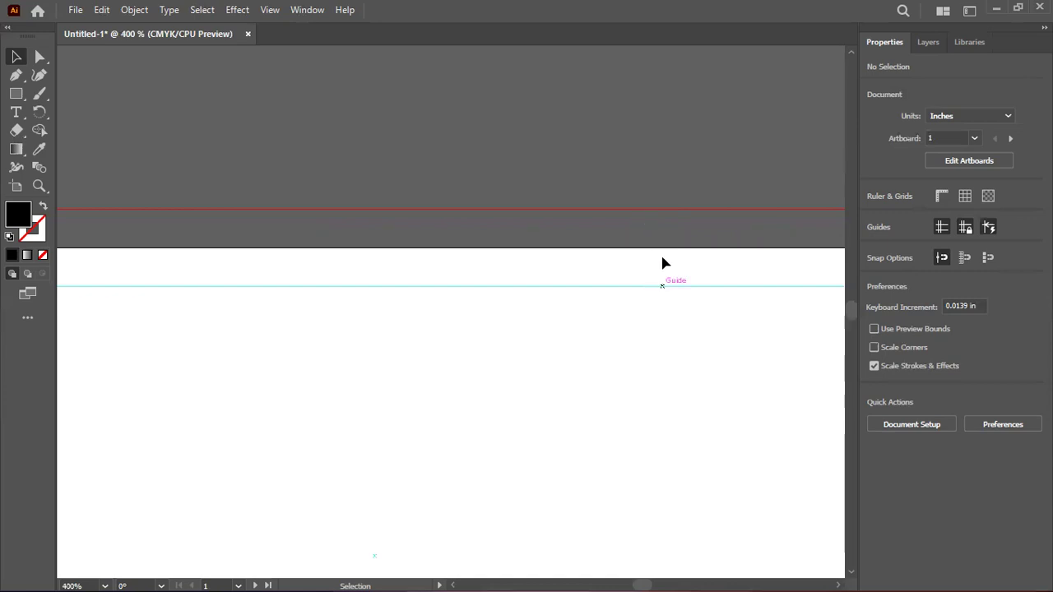
scroll(655, 237, "down", 2)
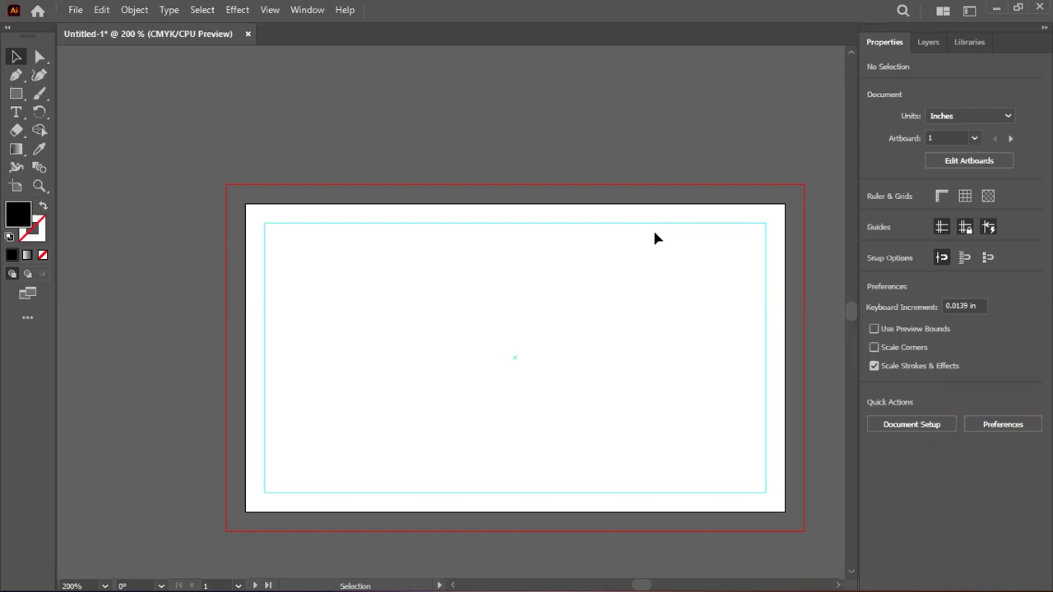
Place two 'Lorem ipsum' placeholder text lines on the first card artboard
left_click(16, 112)
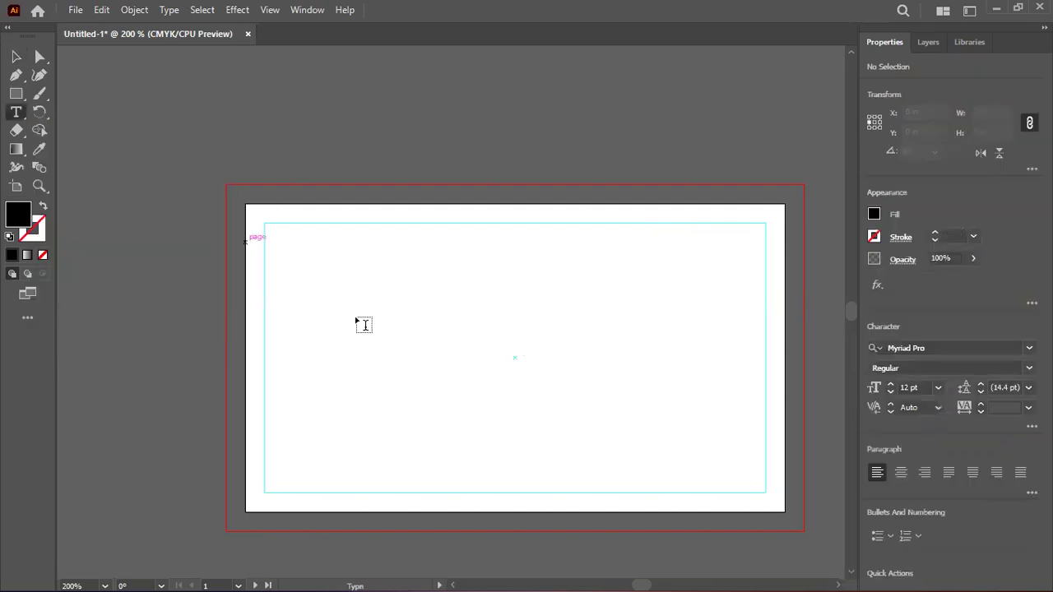
left_click(364, 325)
left_click(16, 56)
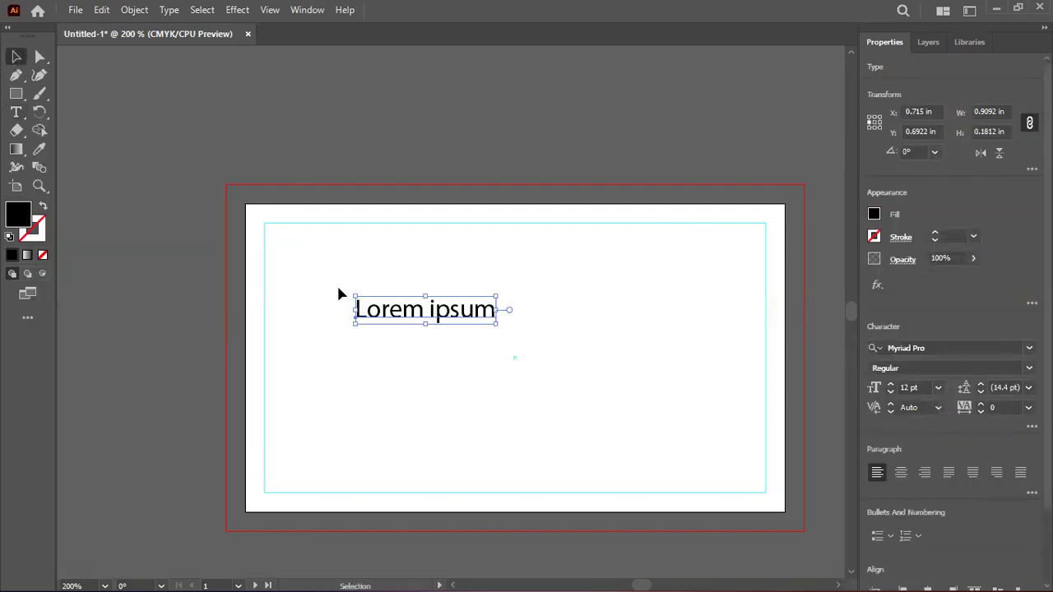
scroll(337, 288, "up", 2)
left_click(908, 574)
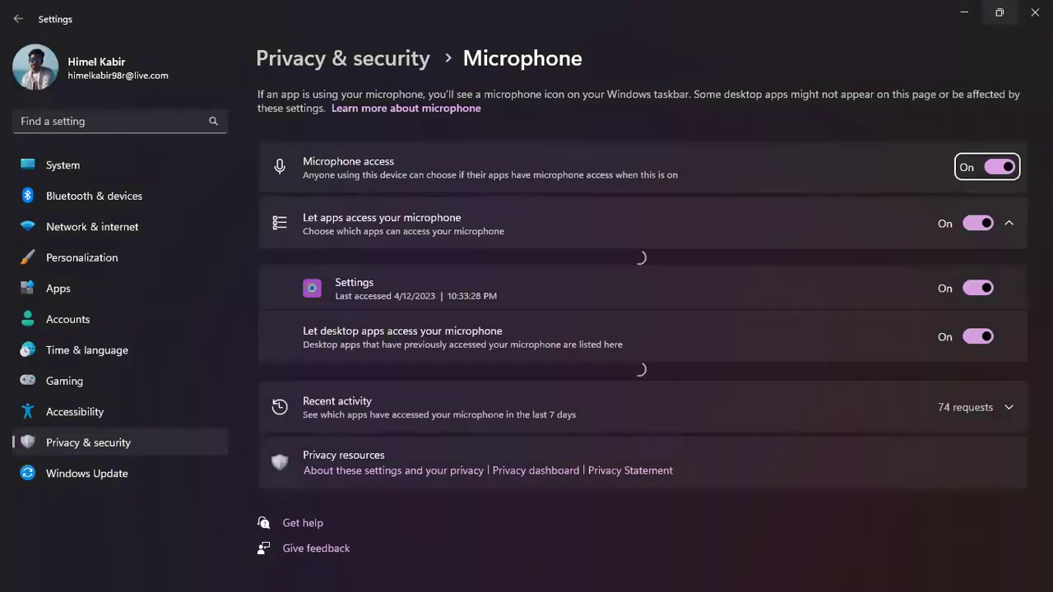
key("alt+F4")
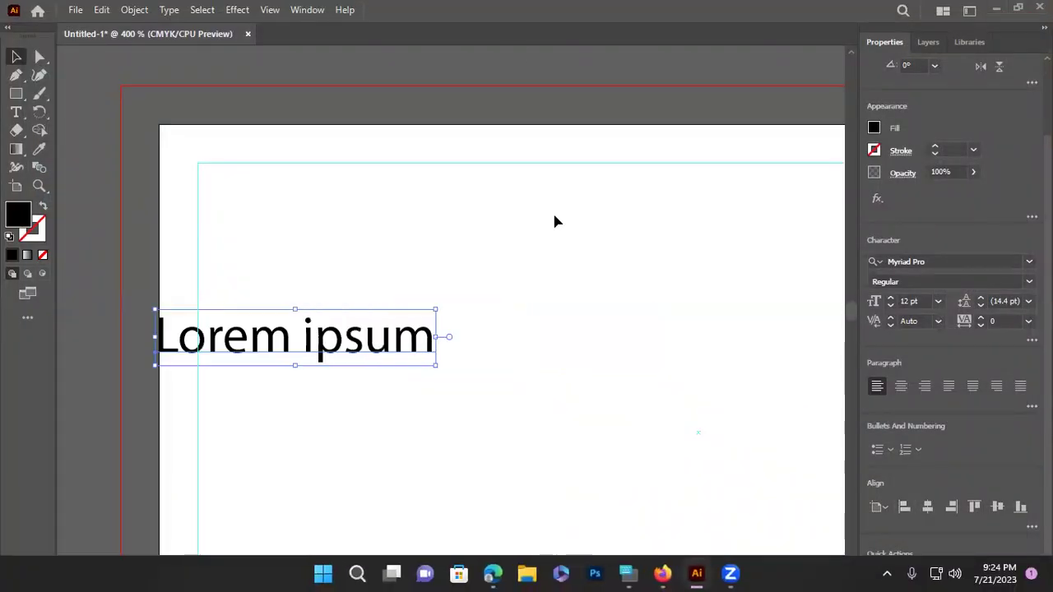
left_click(460, 148)
scroll(296, 362, "down", 3)
left_click_drag(293, 262, 399, 205)
left_click(497, 212)
Nudge the top 'Lorem ipsum' left and zoom out to 200% showing the whole artboard
left_click(370, 355)
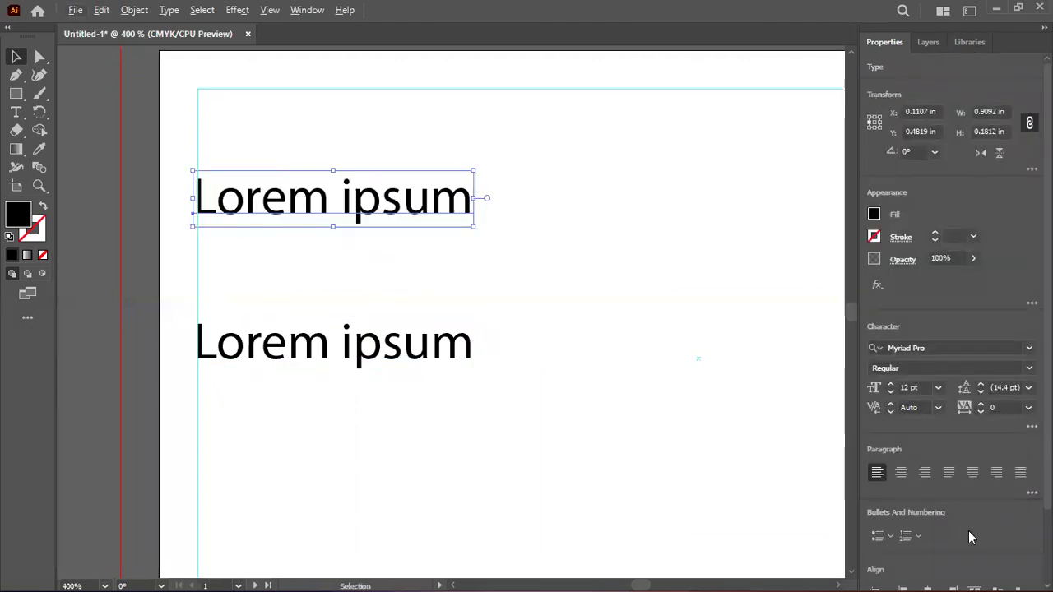
scroll(874, 99, "down", 3)
key("shift+Left")
left_click(605, 252)
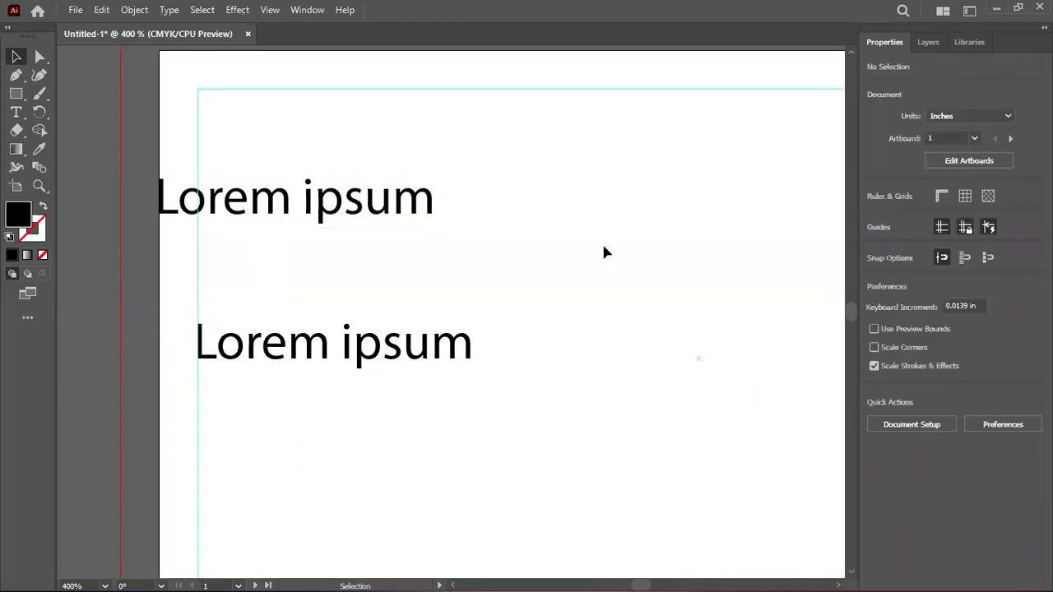
key("ctrl+minus")
key("ctrl+minus")
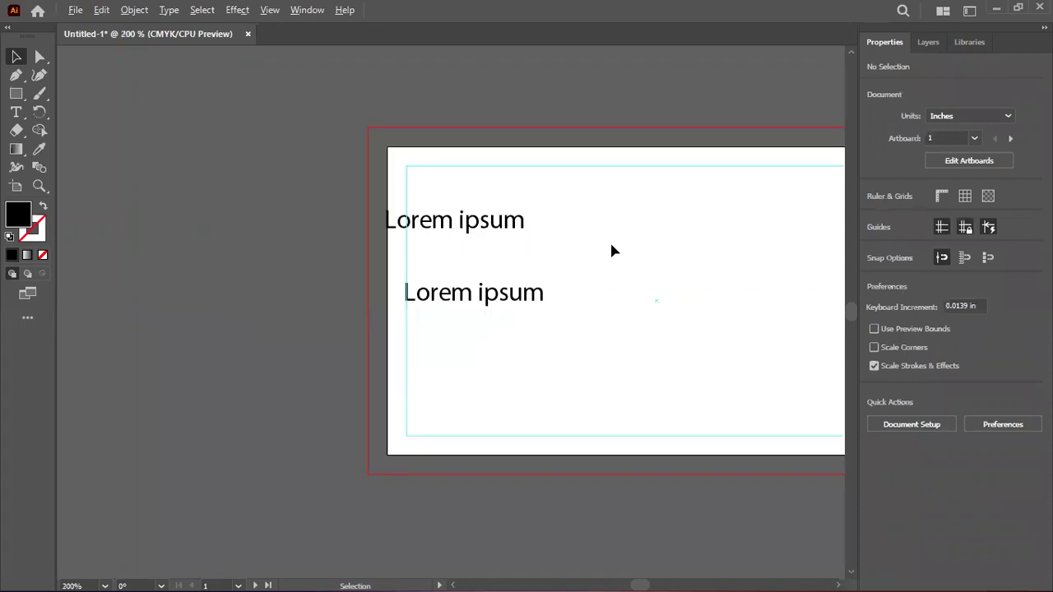
scroll(611, 250, "right", 3)
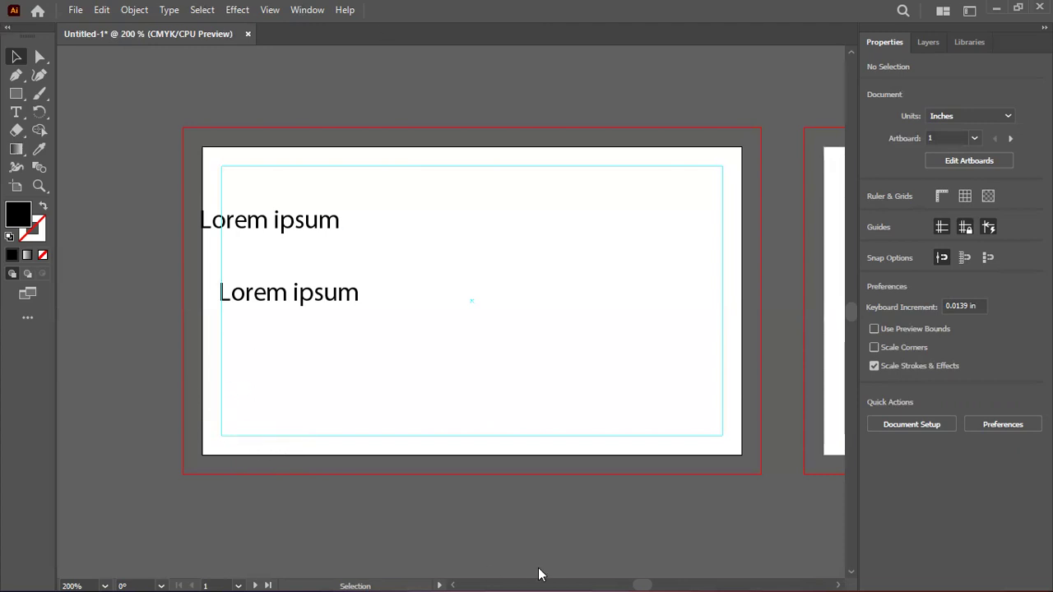
Delete the upper and lower Lorem ipsum placeholder texts from the front card artboard
mouse_move(554, 574)
left_click(318, 232)
key("Delete")
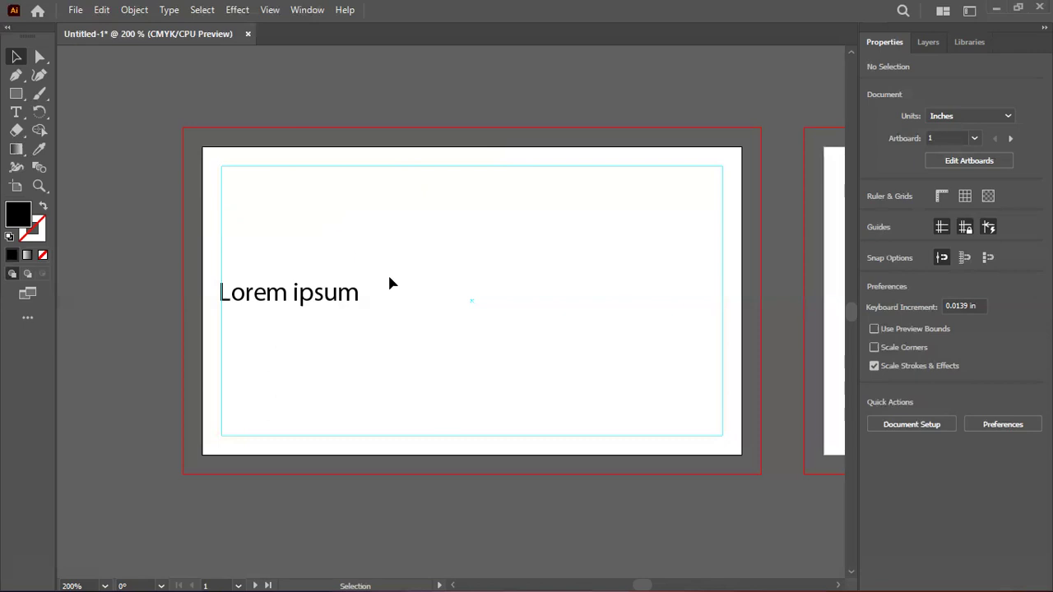
left_click(340, 305)
key("Delete")
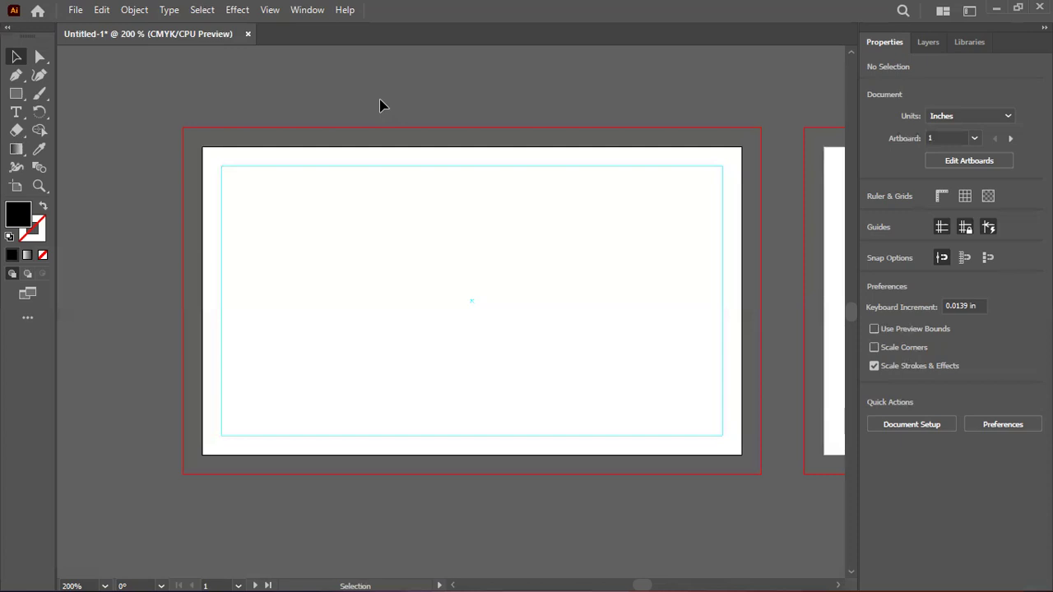
Minimize Illustrator and bring Firefox forward with the 'business card design' image results
left_click(996, 7)
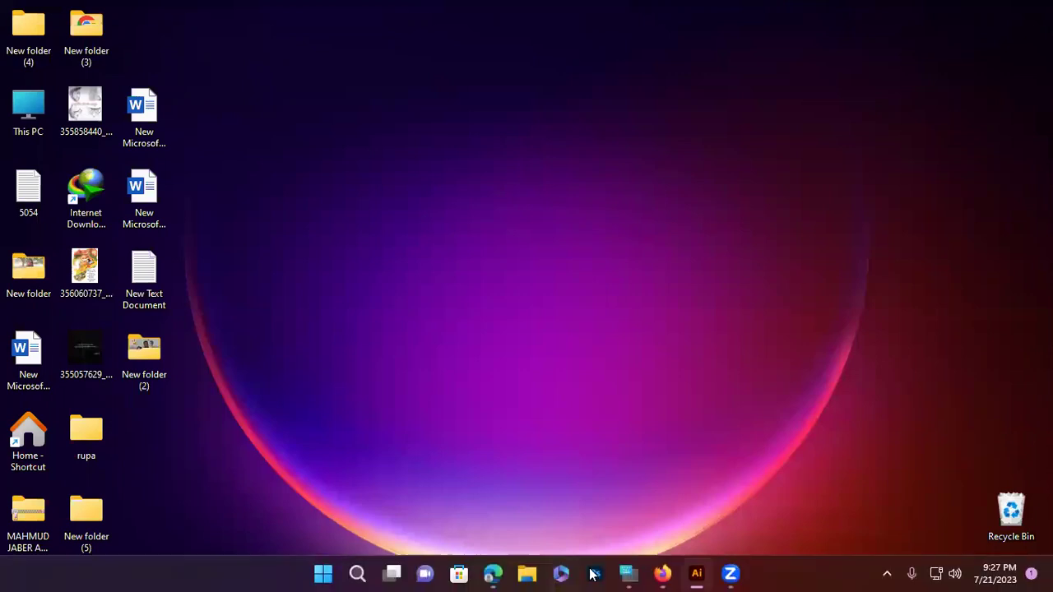
left_click(662, 574)
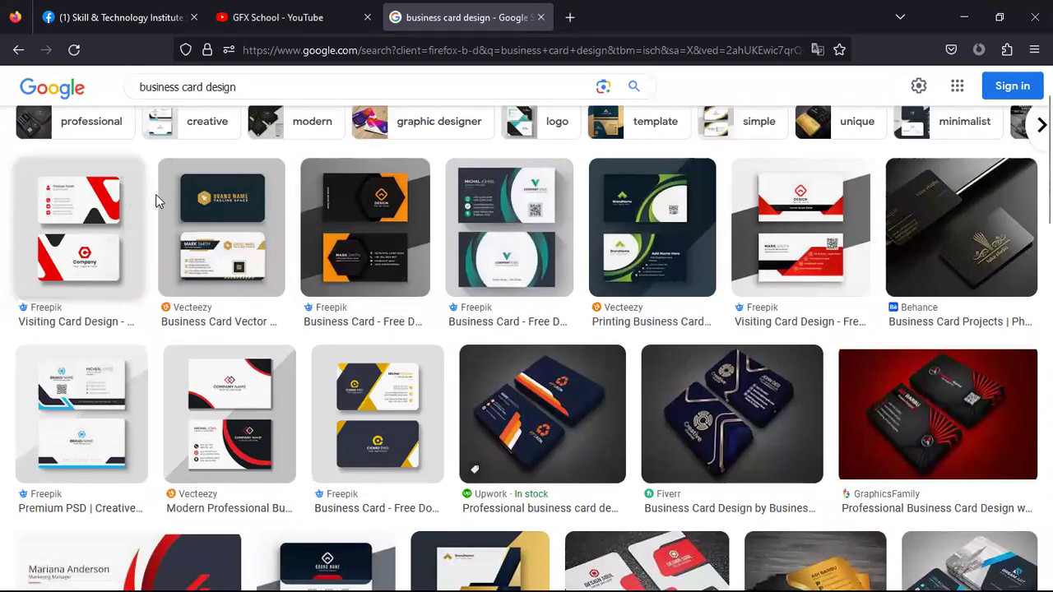
scroll(157, 199, "down", 2)
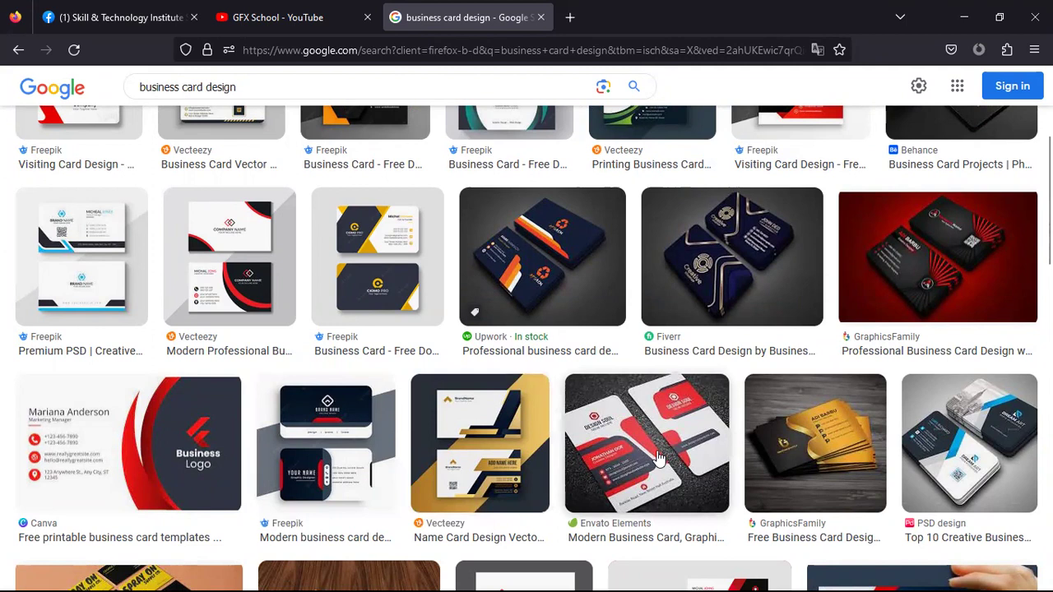
scroll(658, 458, "down", 2)
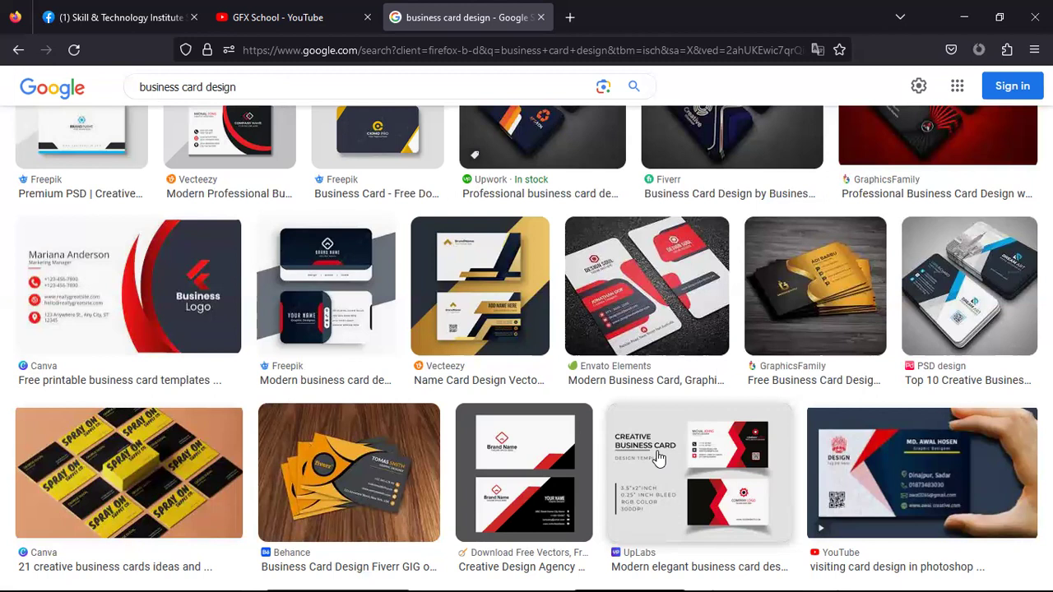
Preview the red-and-gray Envato Elements card, then the first Freepik visiting card design
left_click(621, 304)
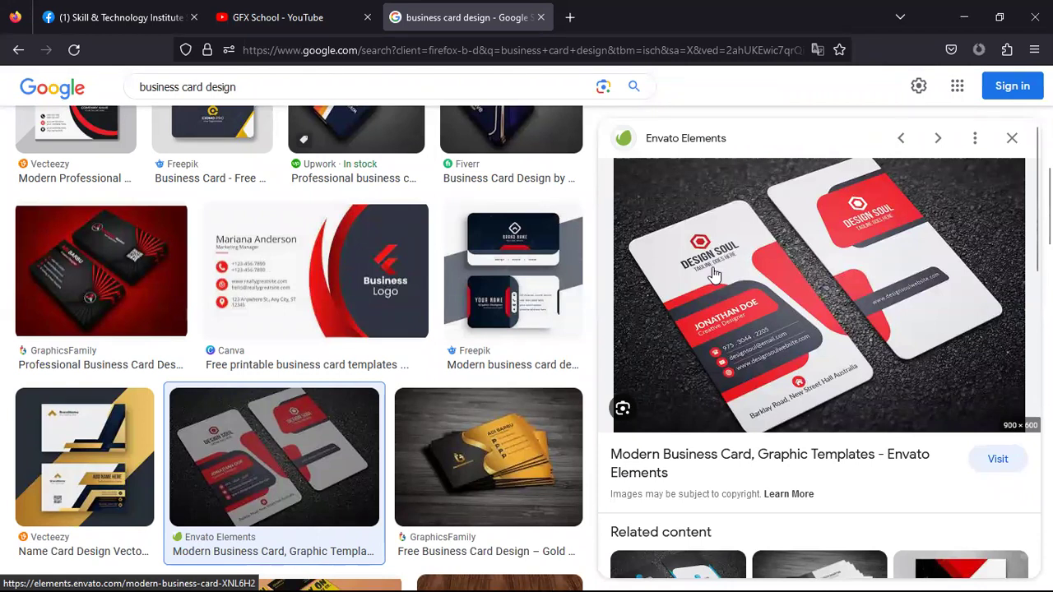
scroll(418, 411, "up", 2)
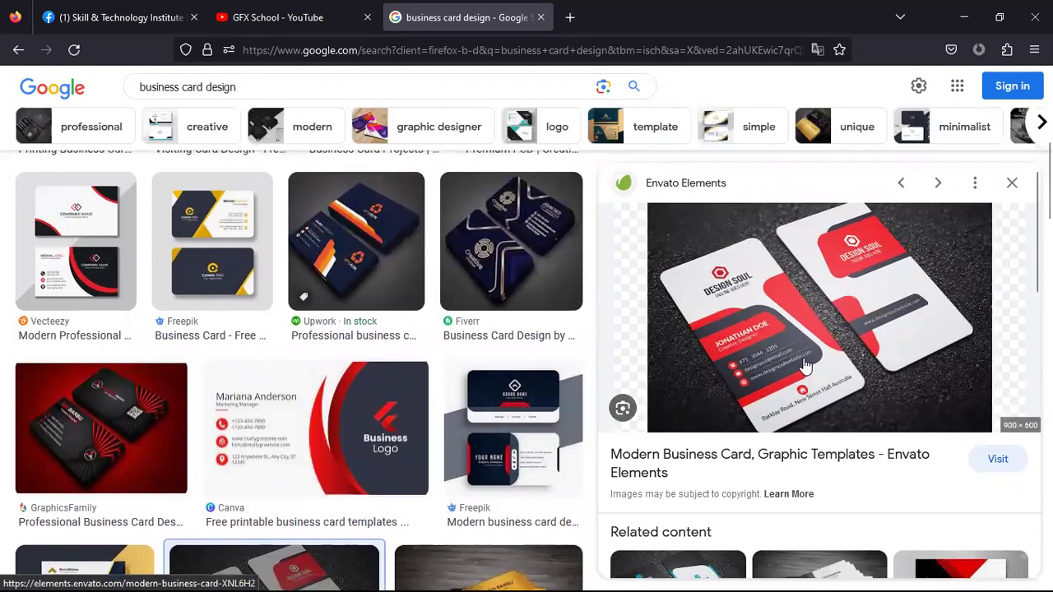
scroll(94, 306, "up", 5)
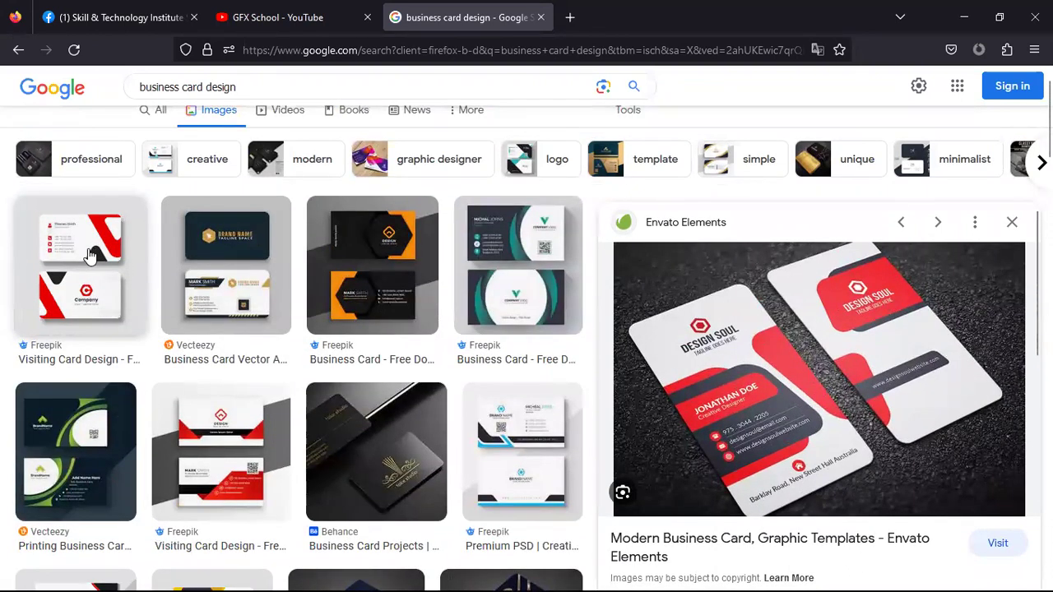
left_click(91, 255)
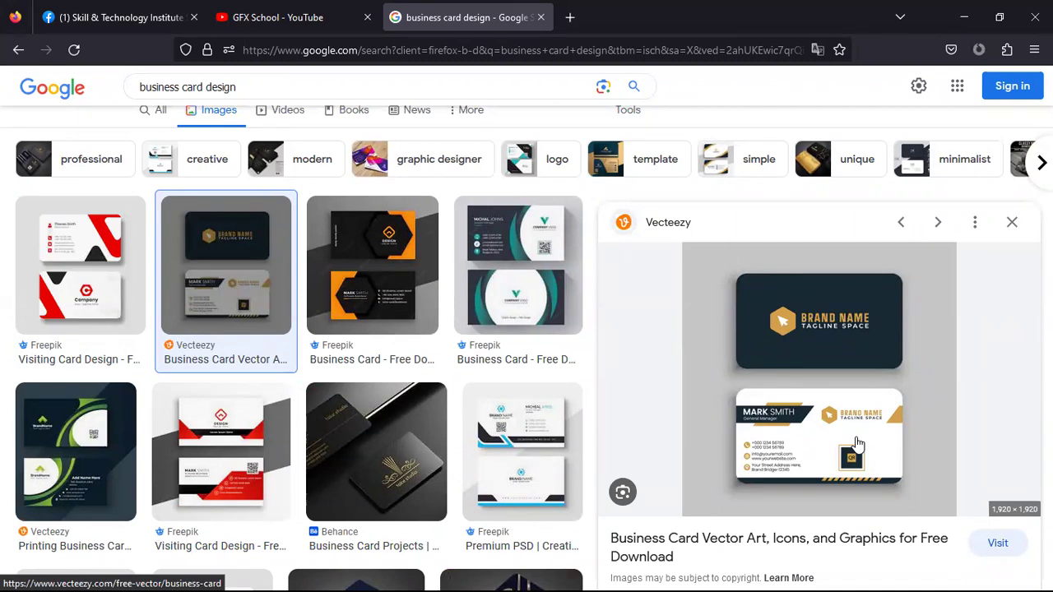
Preview the teal Freepik 'Business Card - Free Download on Freepik' design
left_click(533, 269)
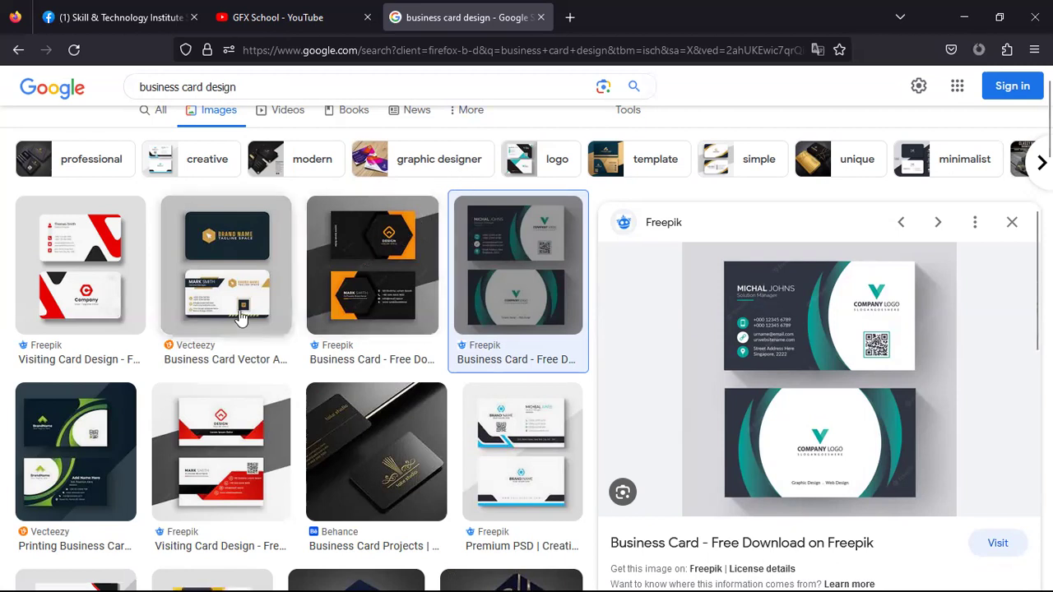
Preview the Vecteezy dark-and-white card, then Freepik's red-and-white 'Visiting Card Design'
left_click(226, 264)
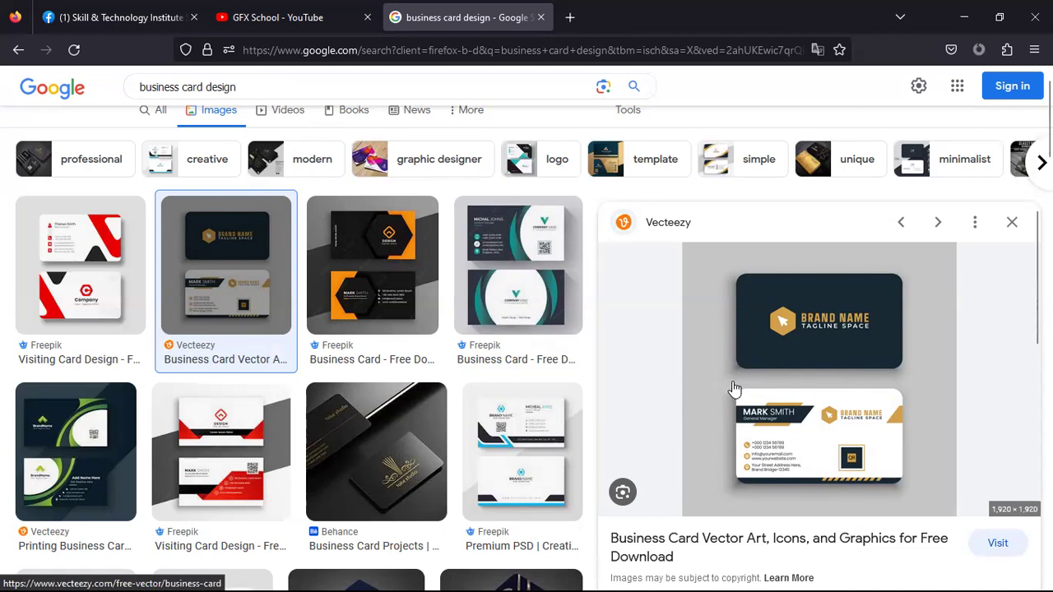
scroll(736, 387, "down", 1)
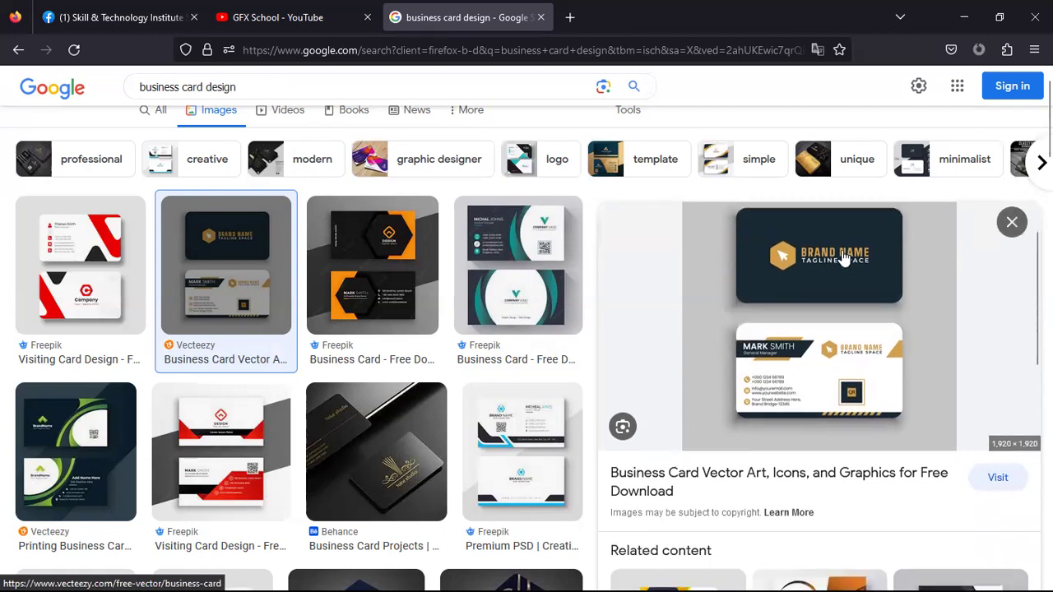
scroll(839, 262, "up", 1)
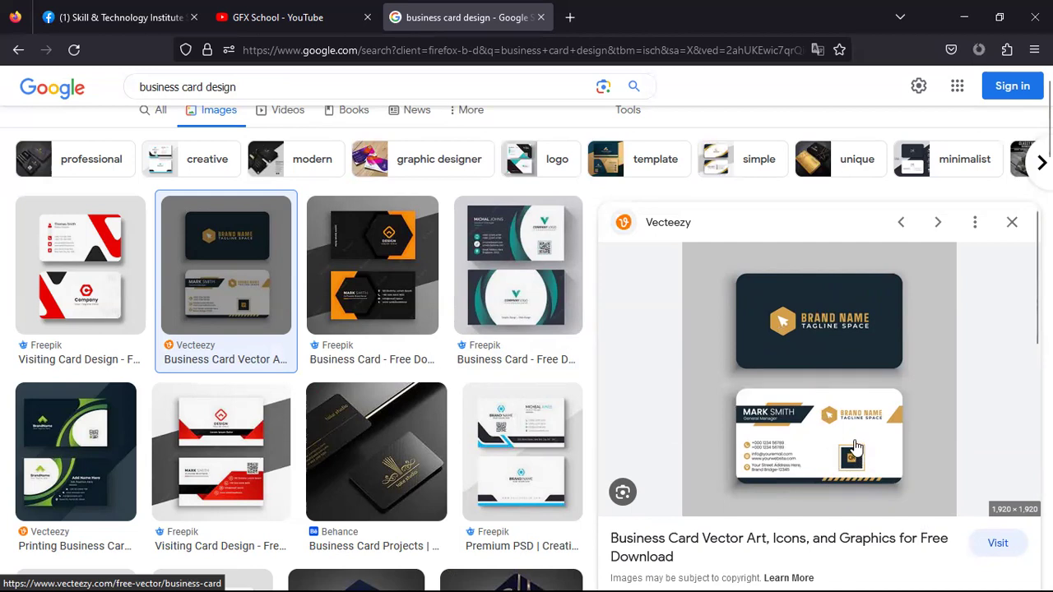
left_click(41, 241)
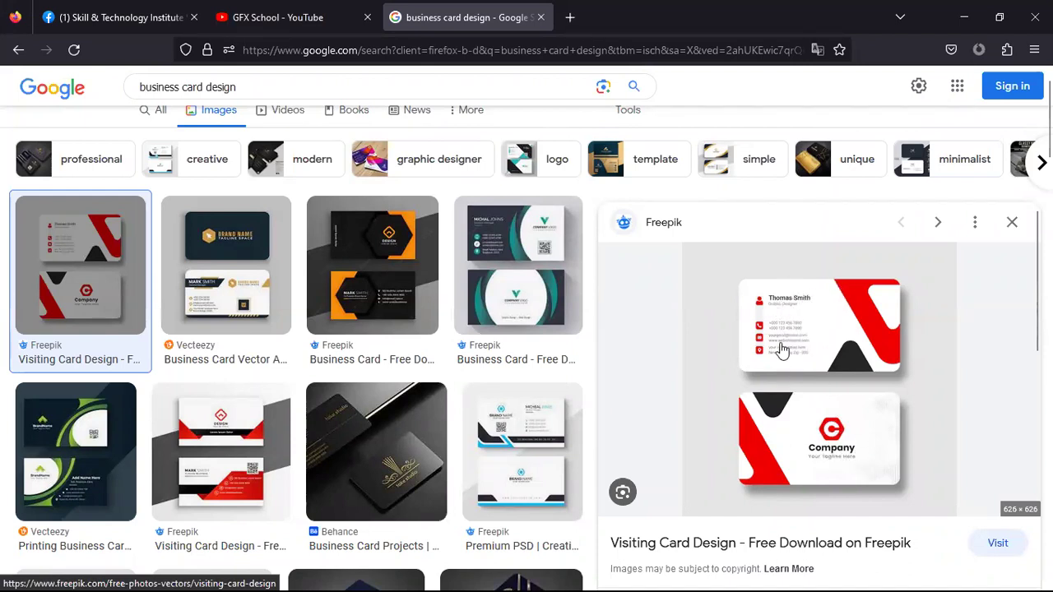
Preview the black-and-orange Freepik, navy-and-orange Upwork, Vecteezy Modern Professional and dark navy Fiverr cards
left_click(357, 244)
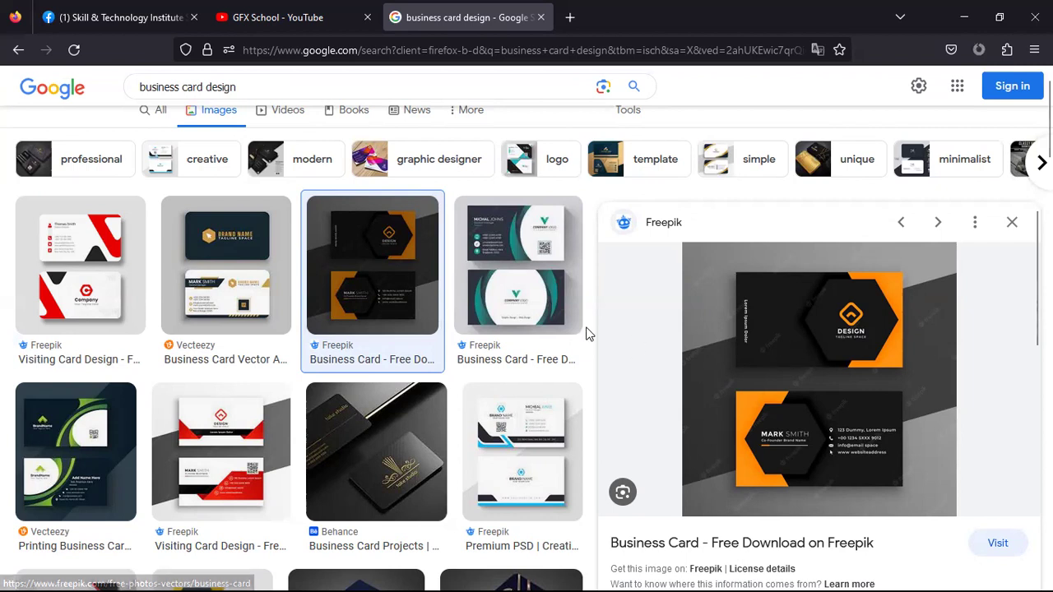
scroll(252, 476, "down", 3)
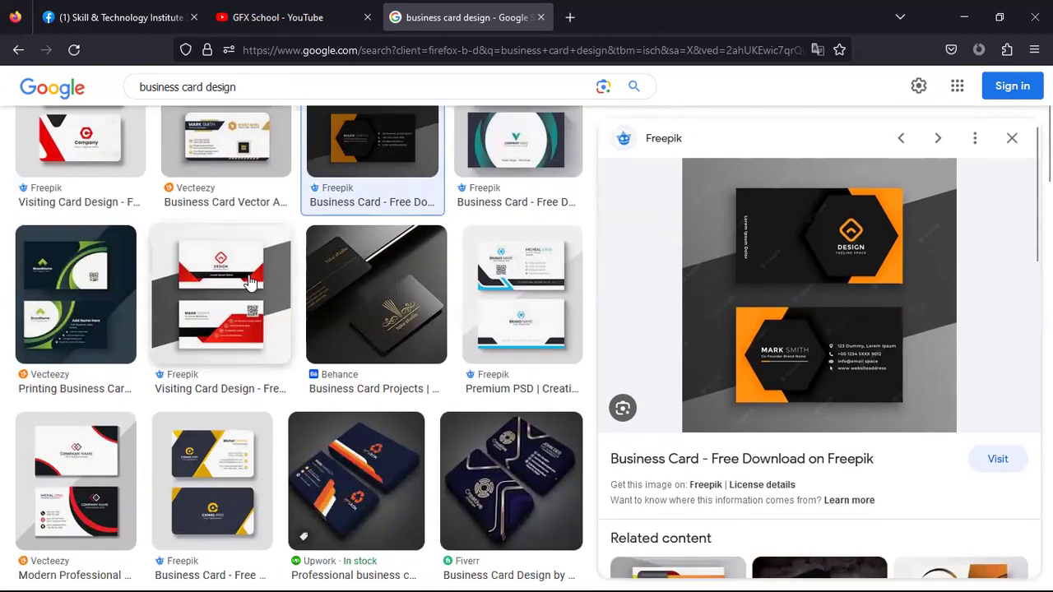
scroll(263, 329, "down", 5)
left_click(353, 247)
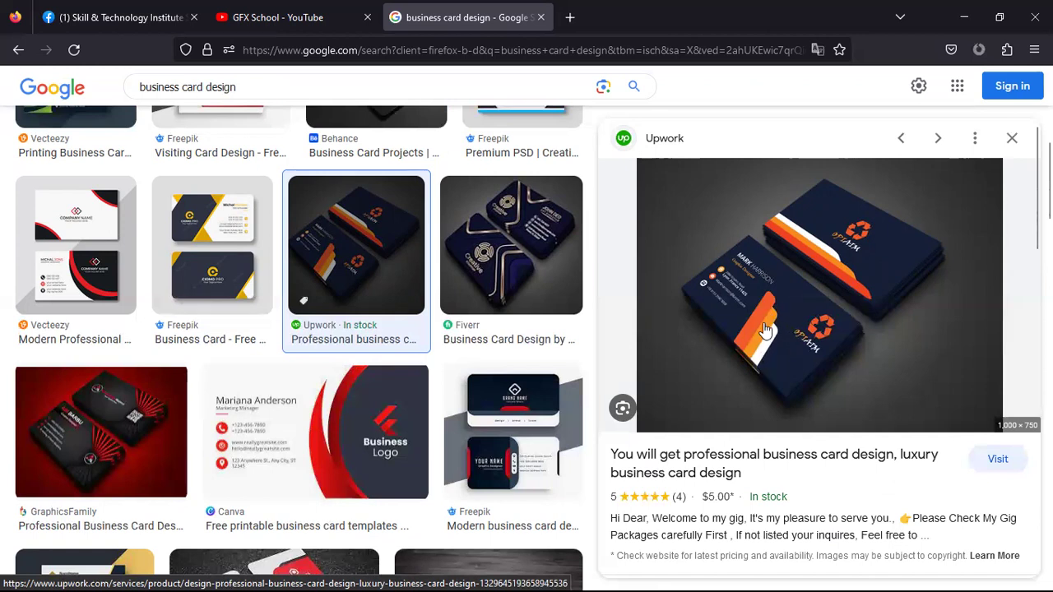
left_click(73, 233)
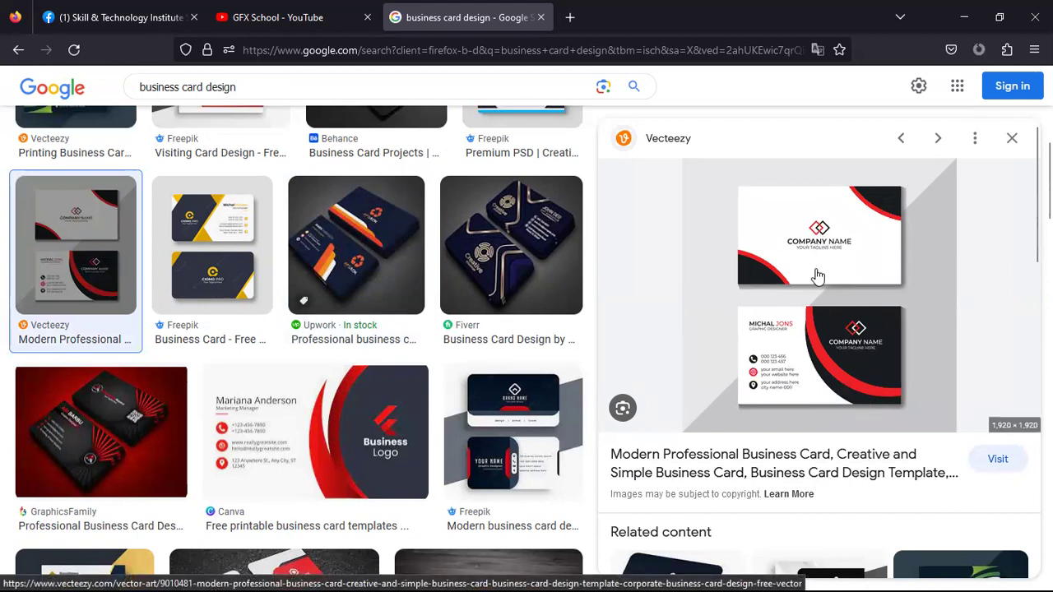
left_click(542, 255)
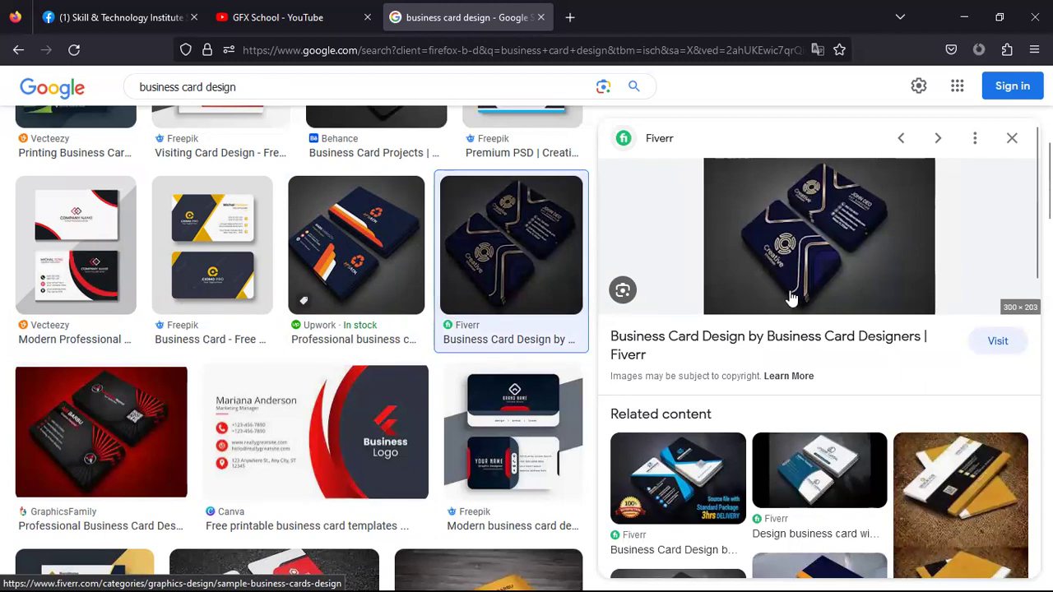
Open the related yellow Pinterest template, then Freepik's black-and-gold business card template
scroll(850, 247, "down", 2)
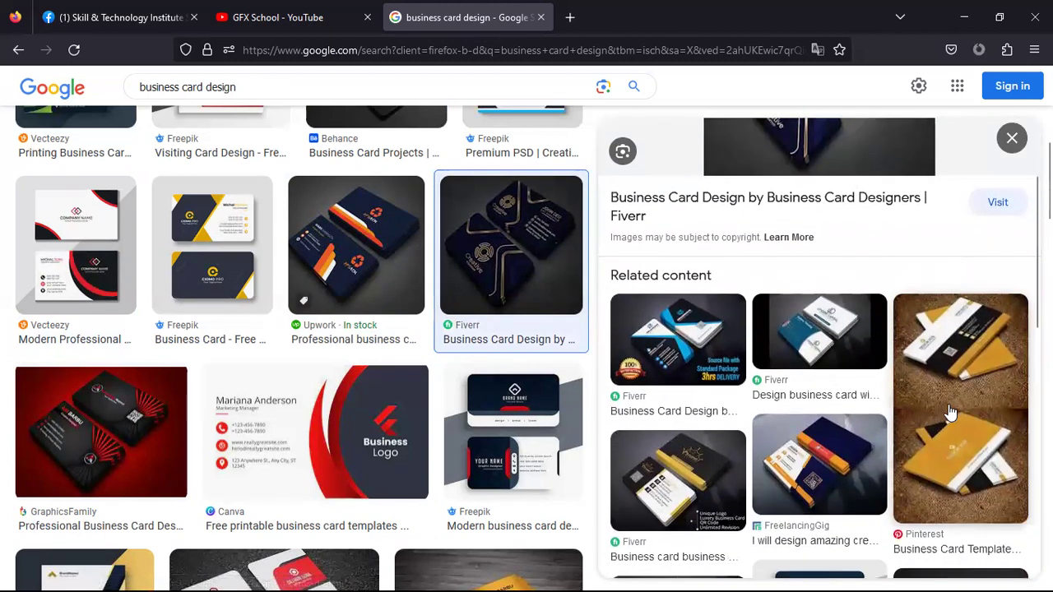
left_click(950, 413)
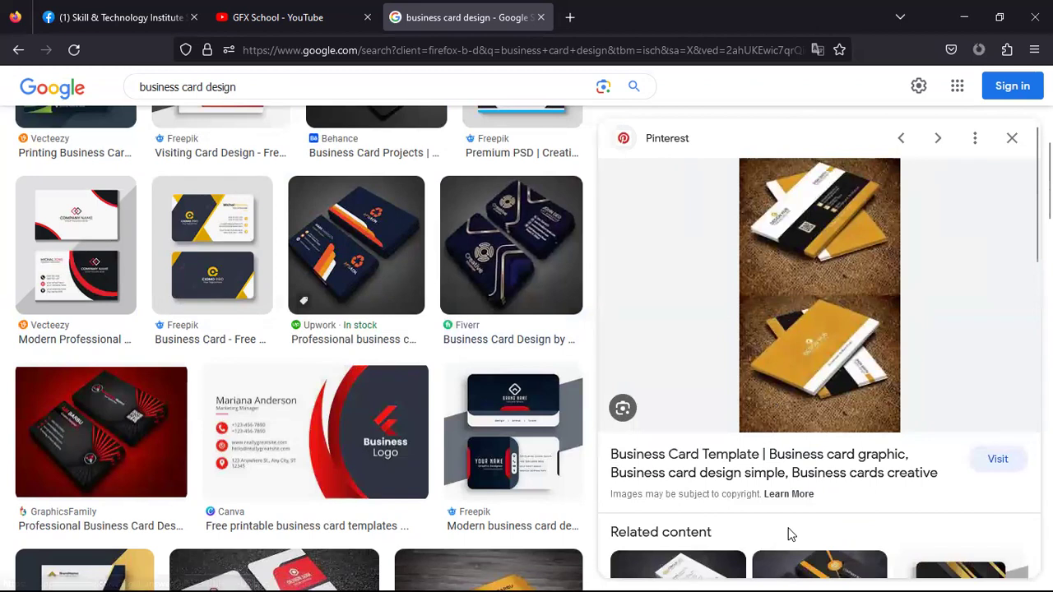
scroll(790, 527, "down", 2)
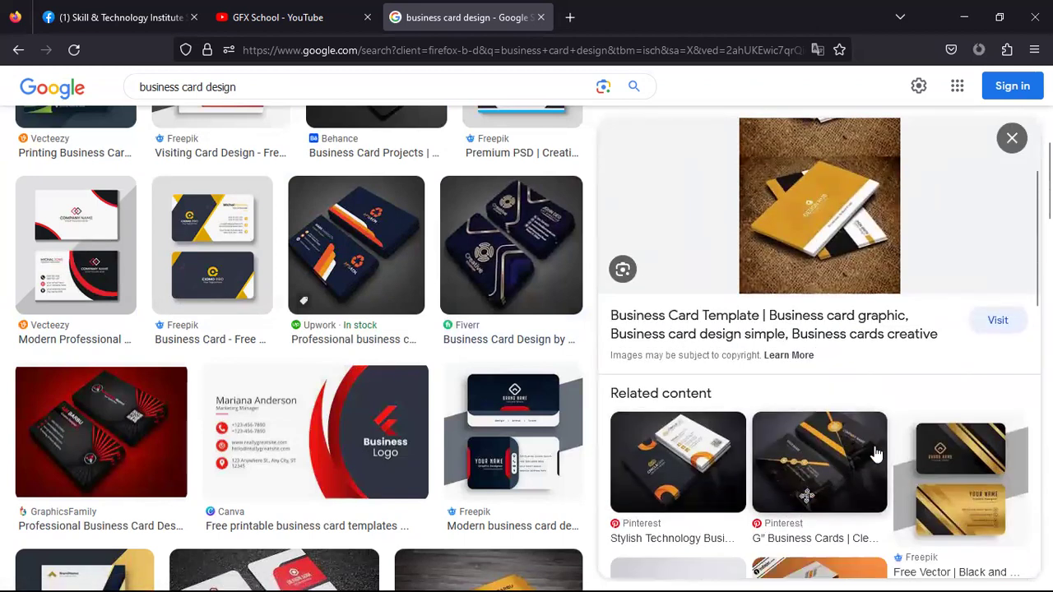
scroll(874, 453, "down", 3)
left_click(969, 281)
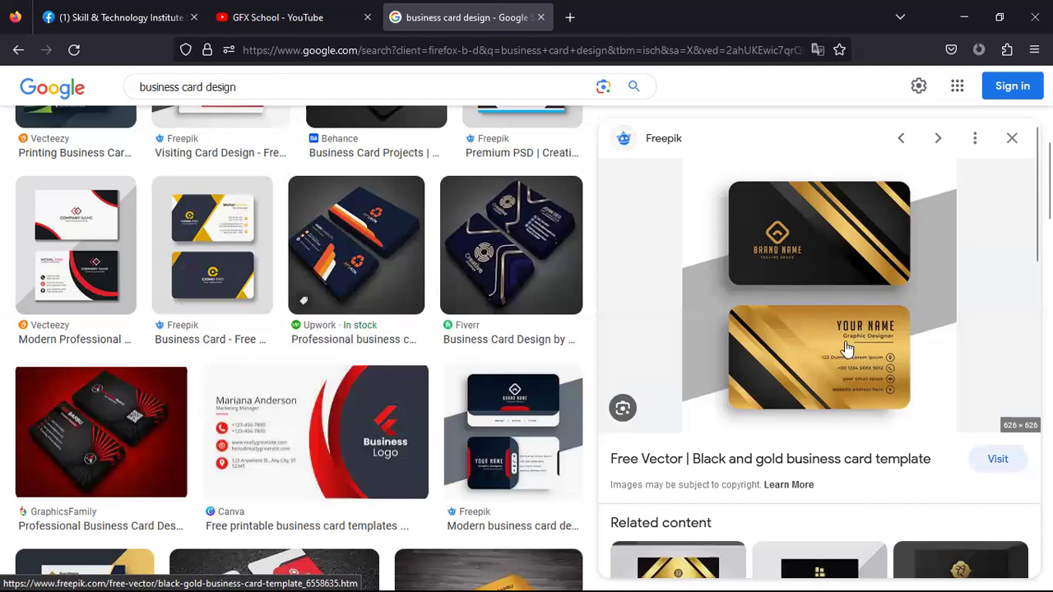
Preview the YouTube visiting card design video result
scroll(510, 383, "up", 5)
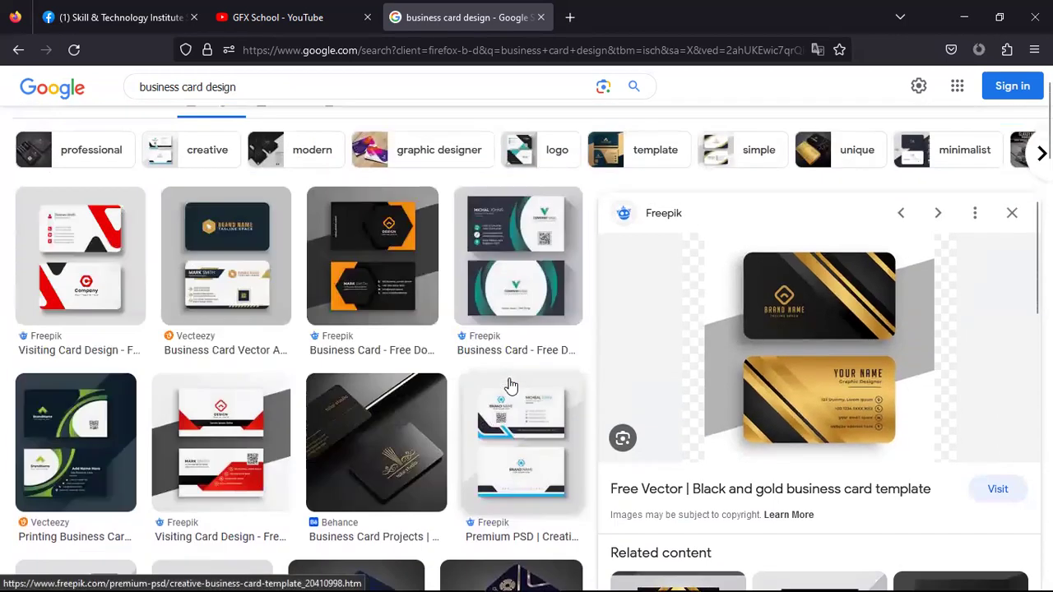
scroll(251, 383, "down", 3)
scroll(252, 369, "down", 10)
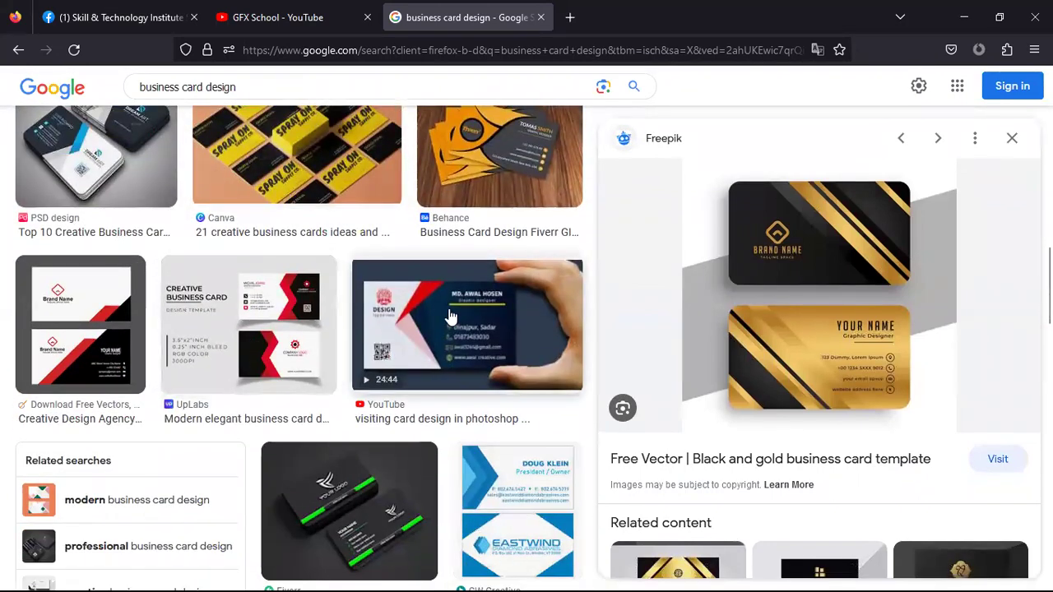
left_click(452, 319)
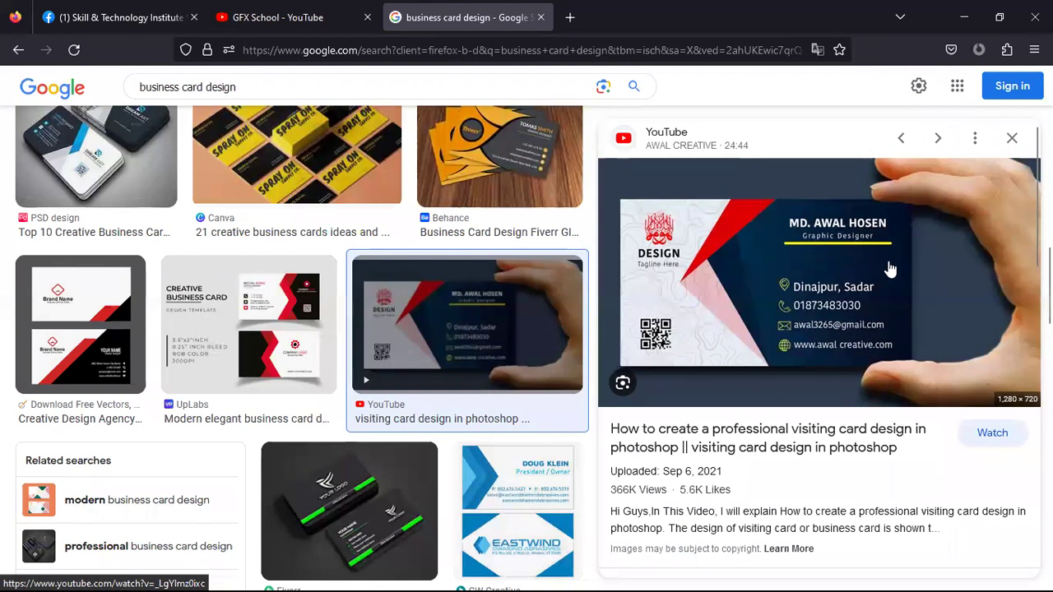
Preview IndiaMART's orange 'Business Card Design' with the Media logo
scroll(806, 272, "down", 3)
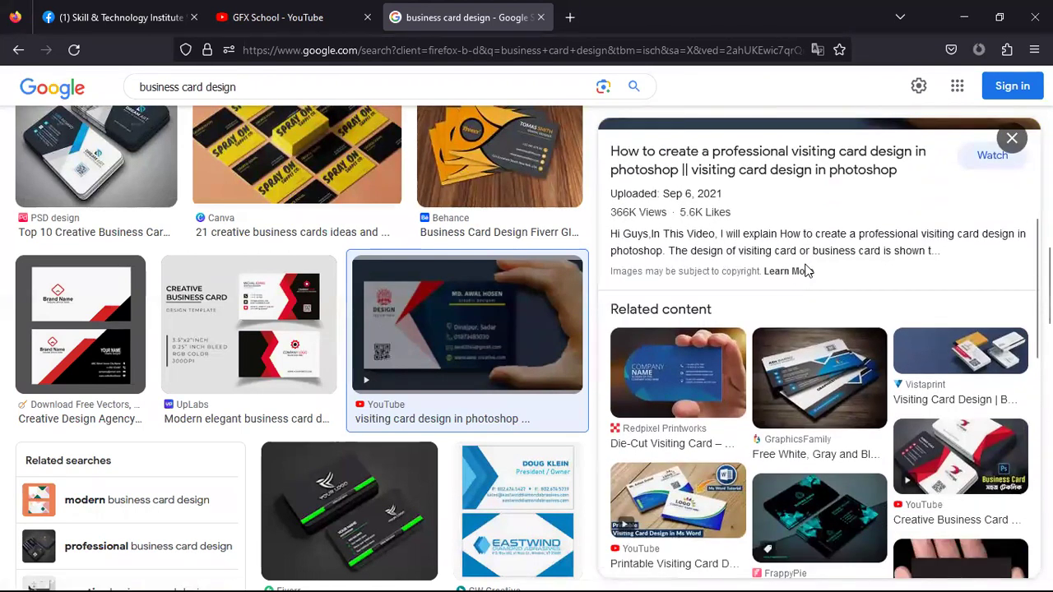
scroll(807, 271, "down", 5)
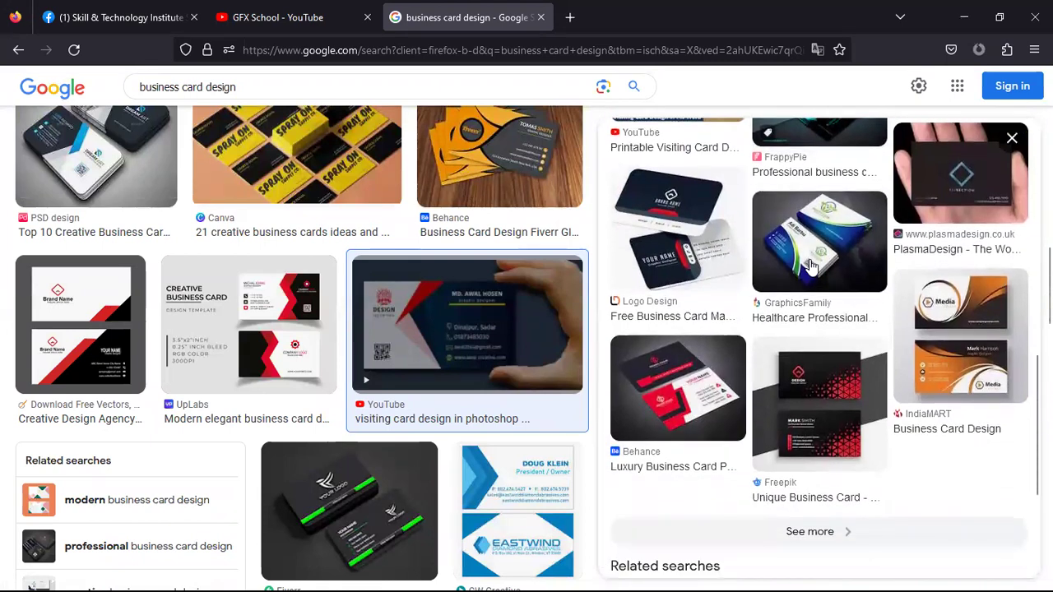
scroll(329, 376, "down", 4)
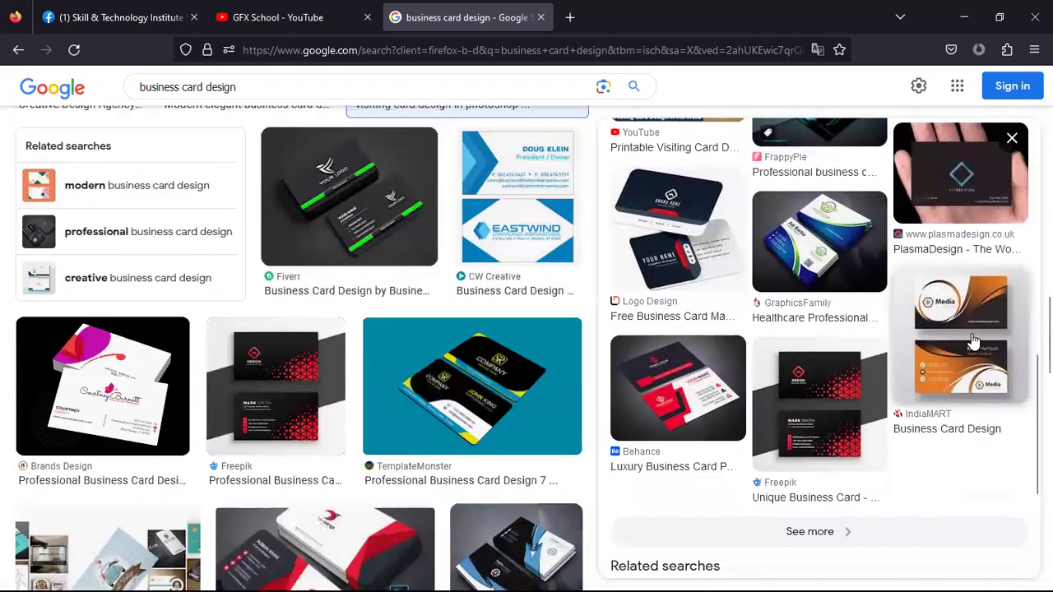
left_click(973, 340)
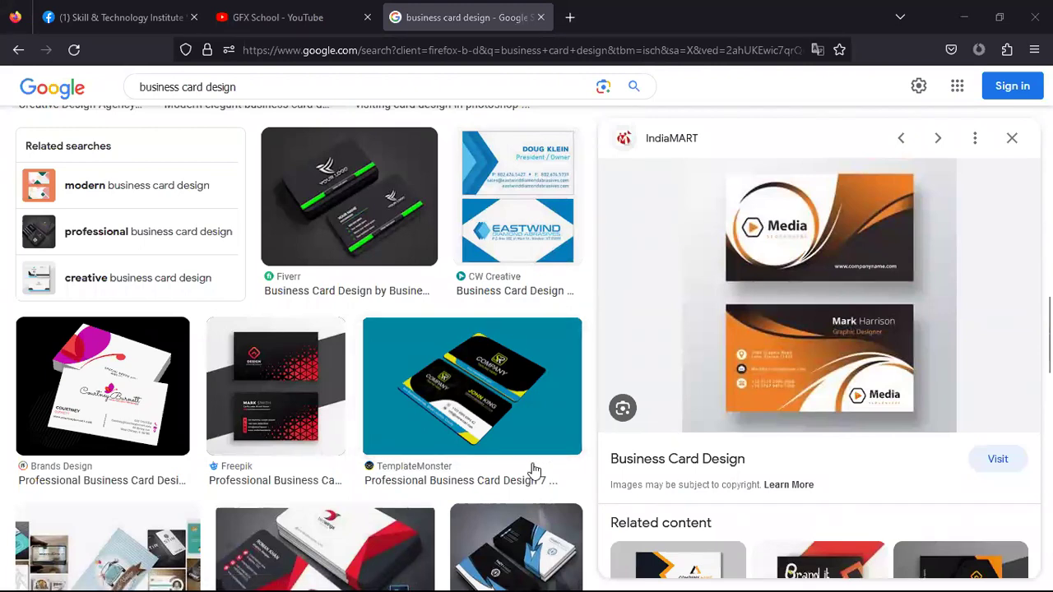
scroll(416, 293, "down", 7)
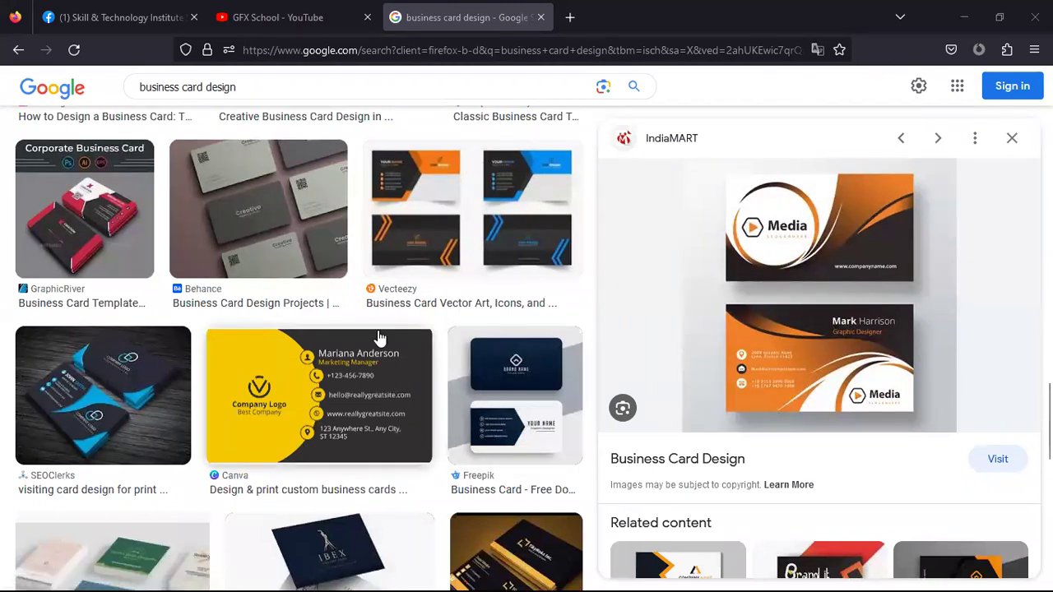
Preview the dark blue SEOClerks business card and copy its image
left_click(130, 386)
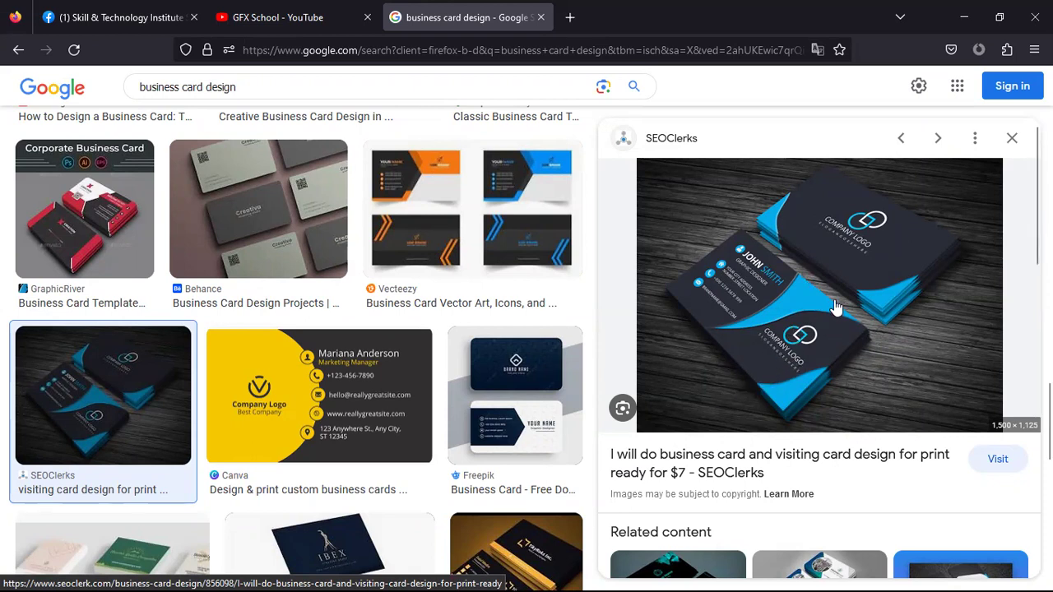
right_click(786, 323)
left_click(823, 232)
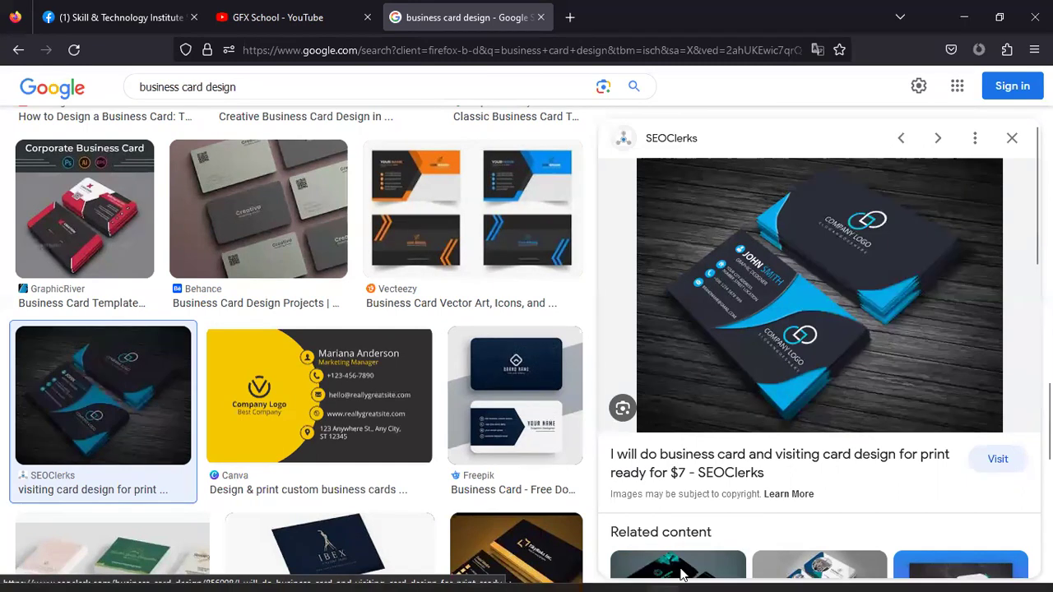
Paste the SEOClerks card image into Illustrator, scale it to about 5.43 in wide, and place it beside the artboard
left_click(695, 573)
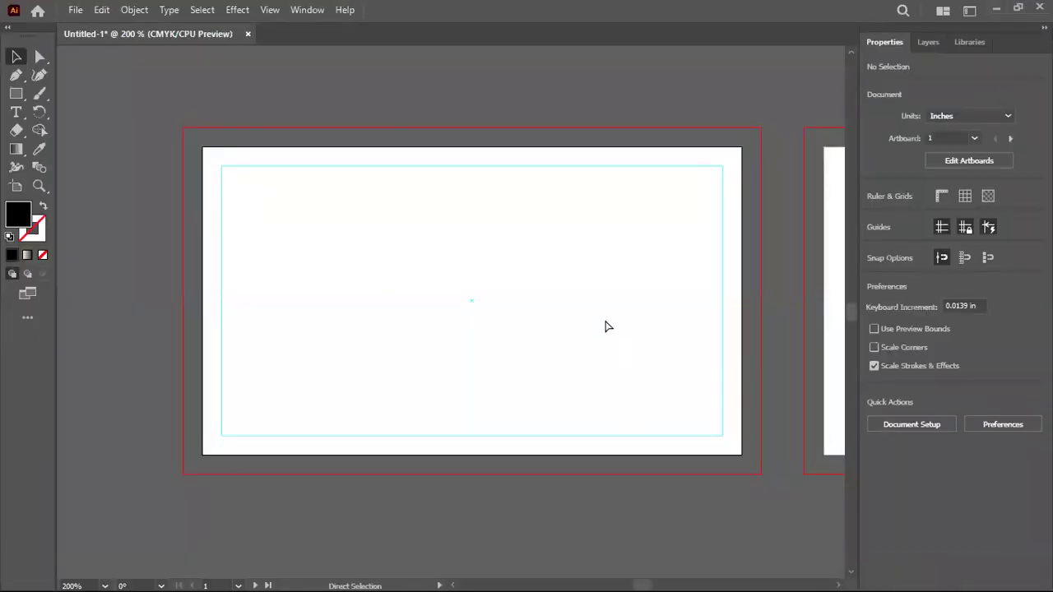
key("ctrl+v")
scroll(615, 328, "down", 4)
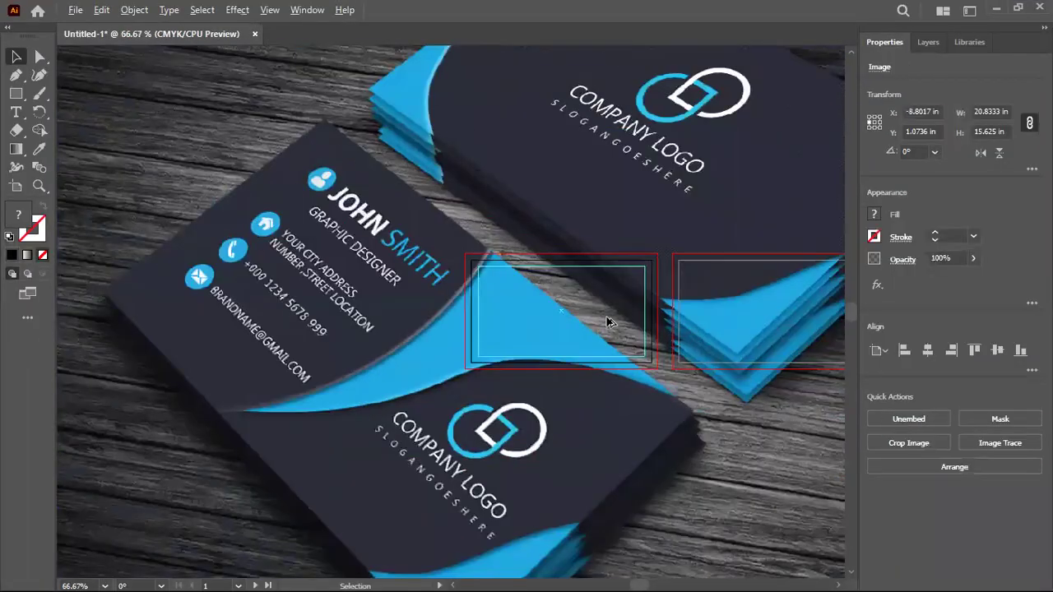
left_click_drag(393, 213, 377, 410)
left_click_drag(151, 211, 446, 430)
left_click_drag(546, 490, 247, 130)
scroll(569, 359, "up", 2)
left_click(481, 120)
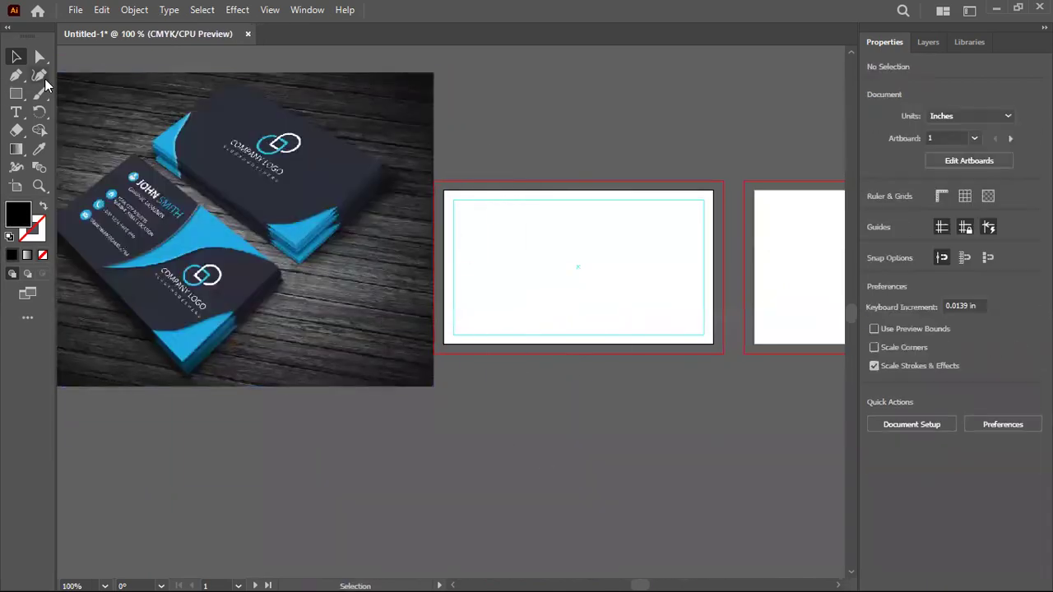
Draw a circle with the Ellipse Tool over the first artboard
left_click(20, 95)
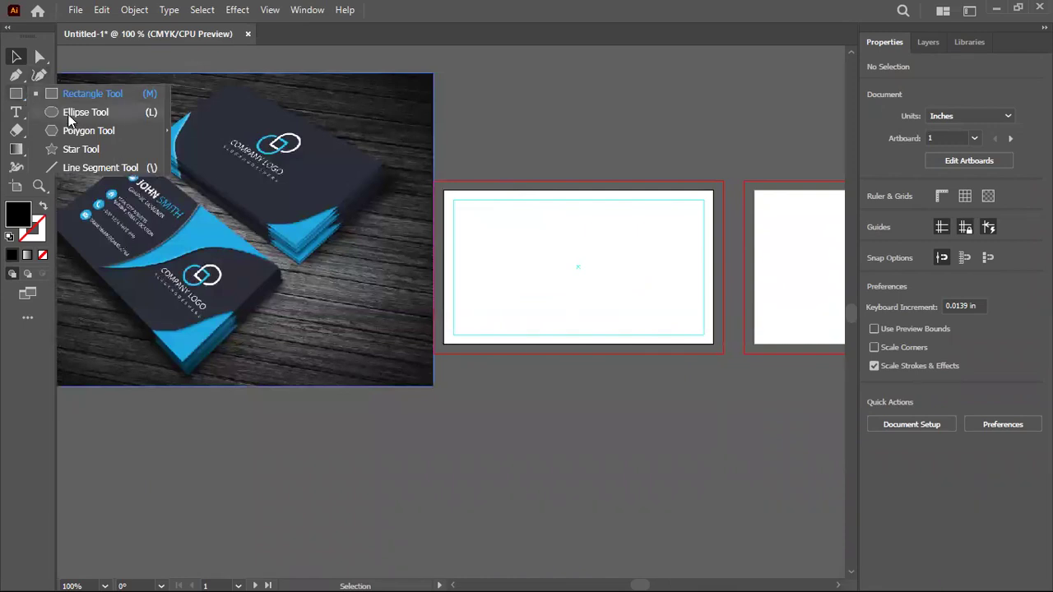
left_click(69, 116)
left_click_drag(480, 150, 628, 466)
left_click(16, 56)
left_click_drag(627, 429, 444, 302)
Eyedrop the reference card's blue and turn it into the circle's outline stroke
left_click(39, 148)
left_click(192, 245)
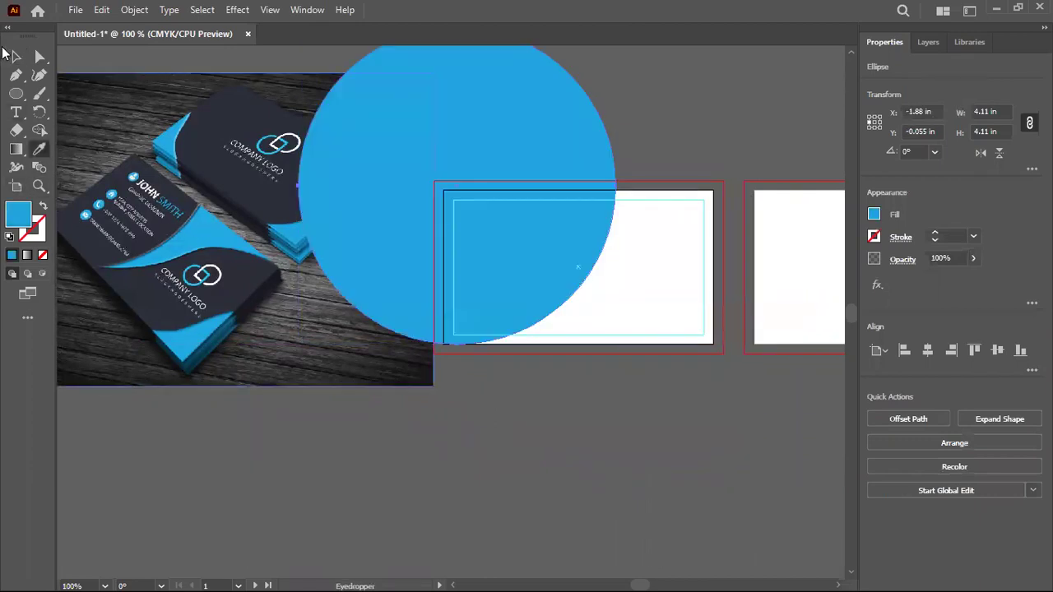
left_click(15, 56)
left_click(42, 205)
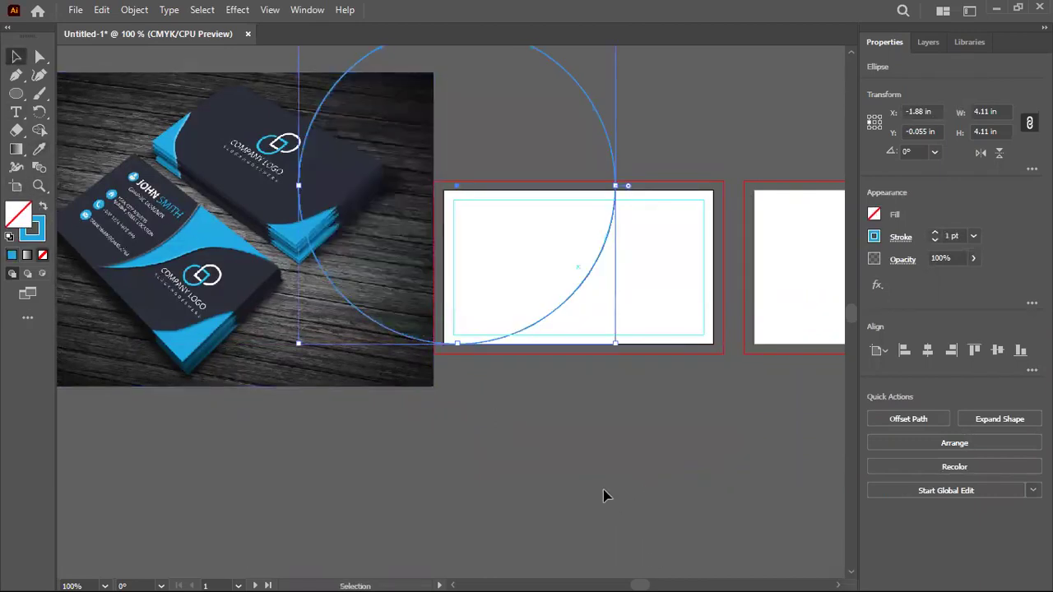
left_click(603, 491)
Enlarge the circle to about 5.87 in, position it, and add an offset copy up and right
left_click_drag(587, 285, 614, 232)
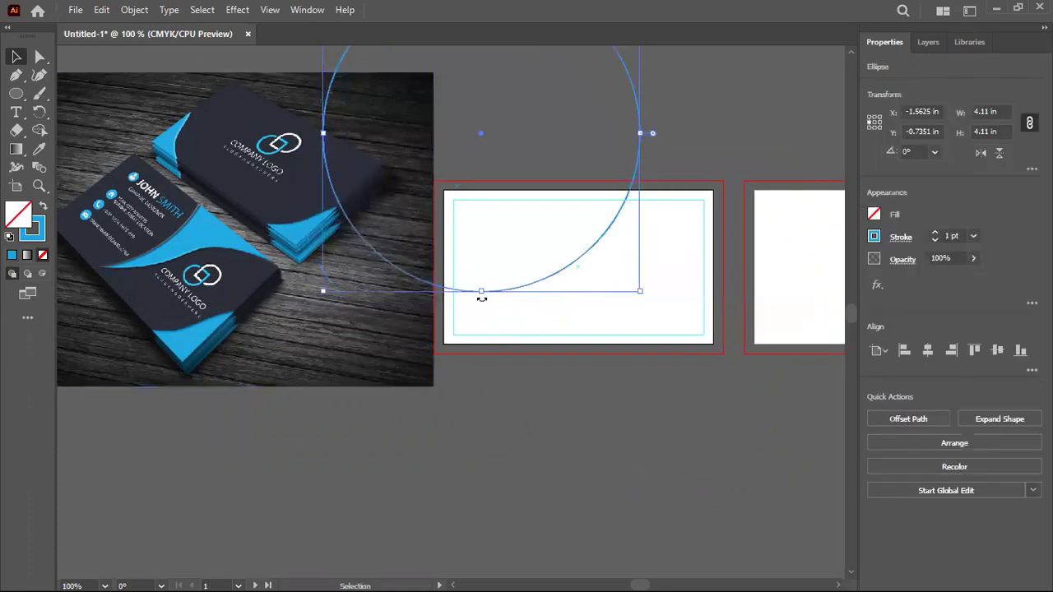
left_click_drag(505, 293, 502, 341)
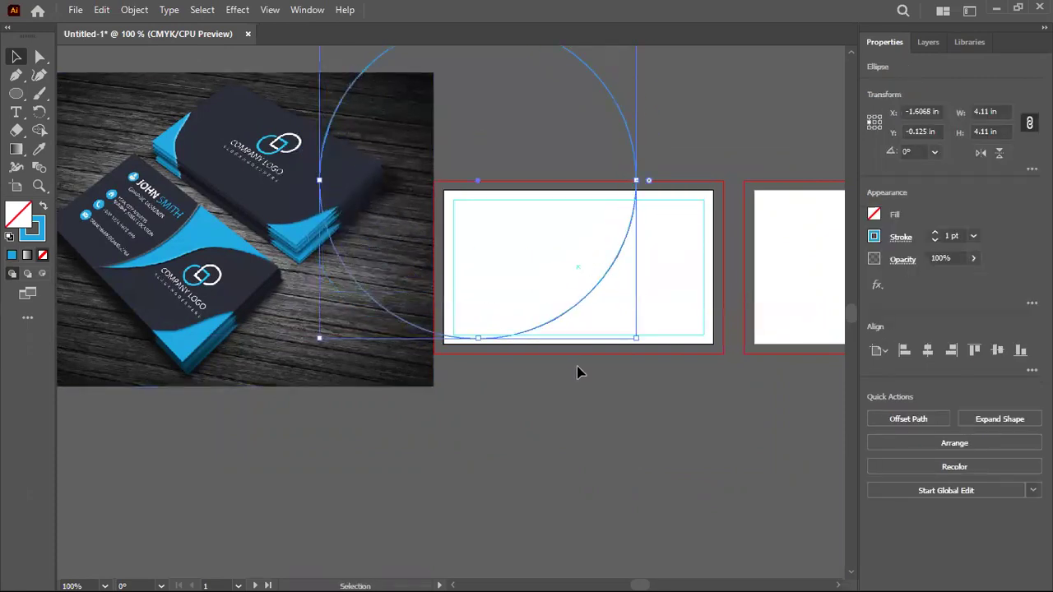
scroll(578, 369, "down", 2)
left_click_drag(606, 194, 675, 82)
left_click_drag(653, 267, 601, 299)
scroll(612, 362, "up", 1)
scroll(580, 355, "up", 1)
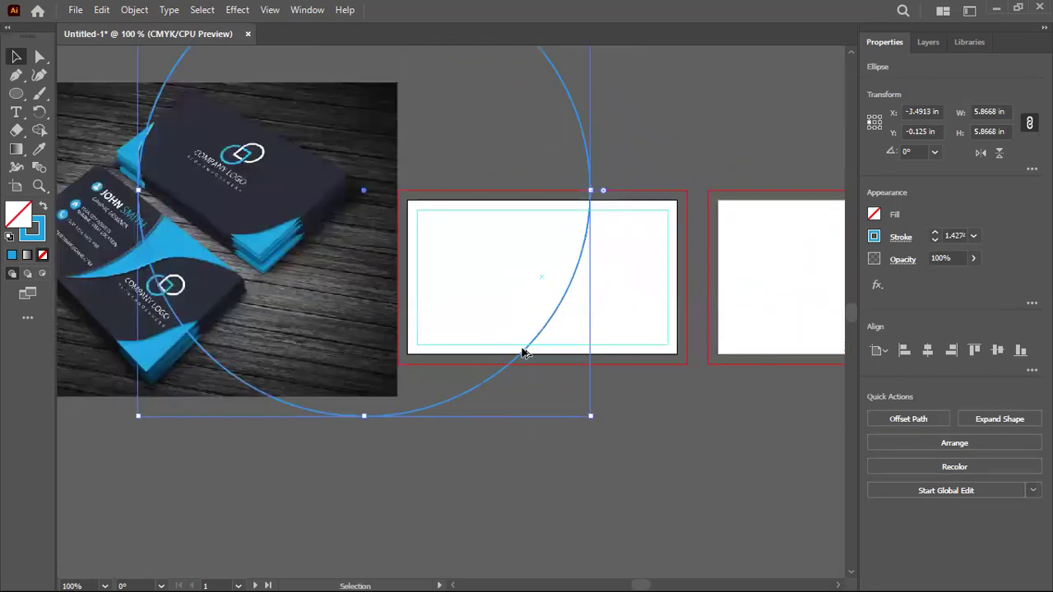
left_click_drag(528, 352, 577, 323)
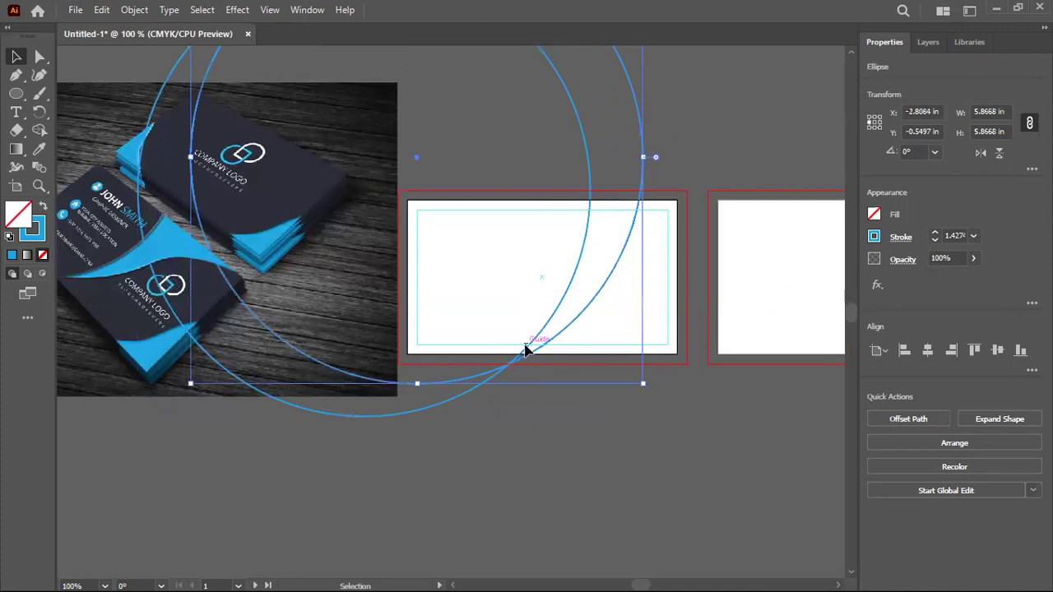
scroll(539, 379, "up", 4)
Switch the canvas to Outline view so paths show as thin lines
scroll(465, 306, "up", 3)
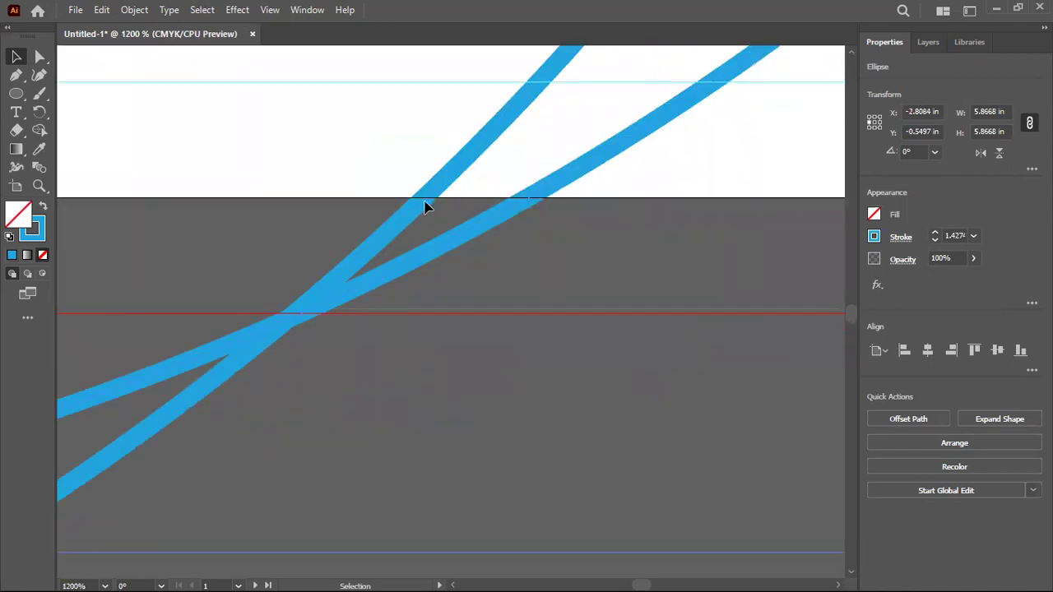
right_click(520, 271)
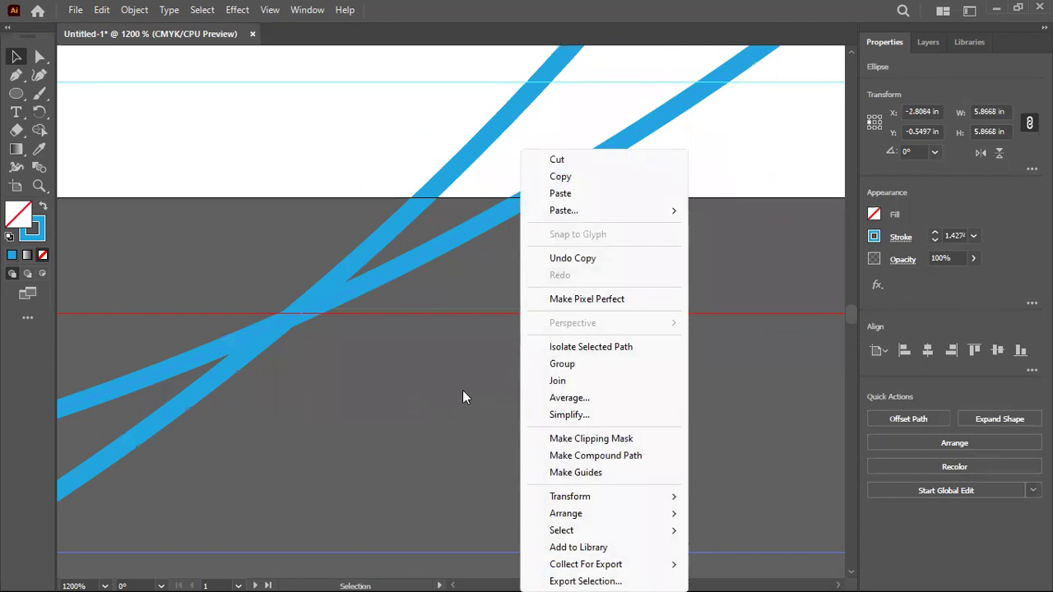
left_click(461, 398)
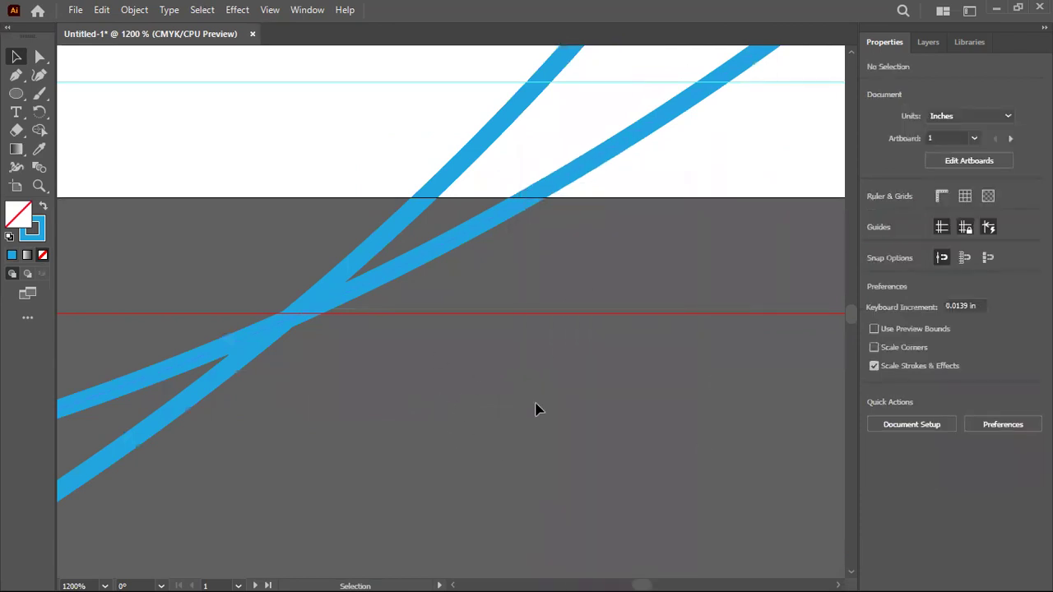
right_click(660, 381)
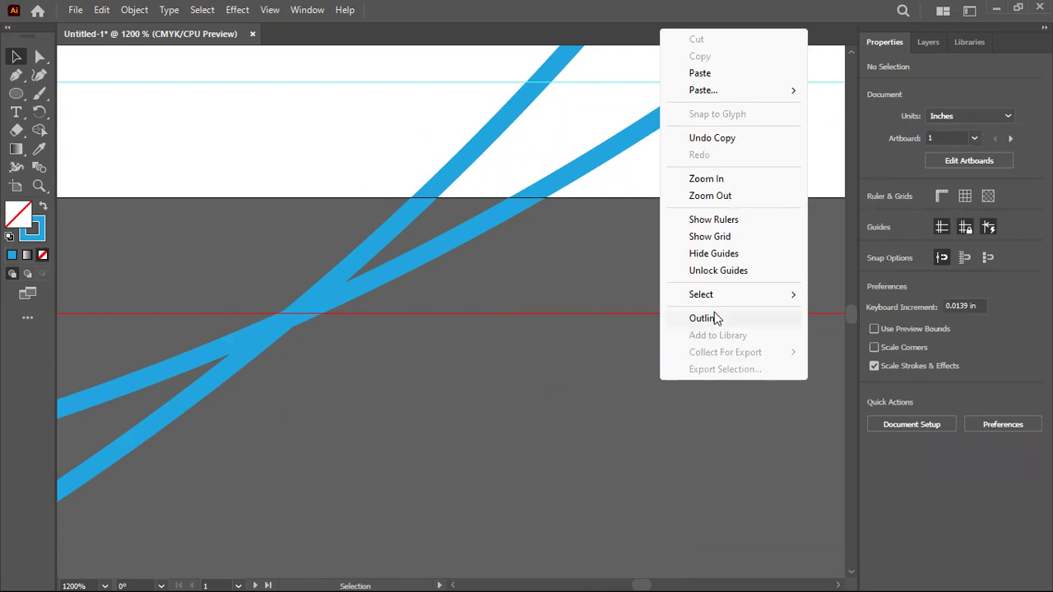
left_click(704, 318)
Nudge the second circle's path to the left and zoom in on the intersection
left_click_drag(520, 206, 416, 205)
scroll(415, 206, "up", 3)
scroll(415, 206, "up", 1)
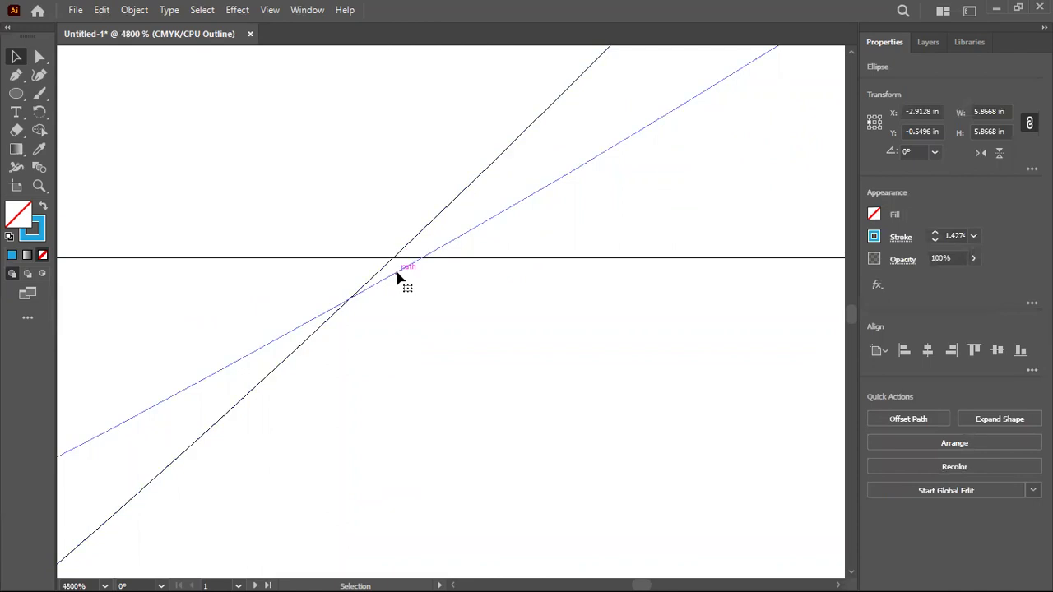
double_click(397, 278)
left_click(408, 286)
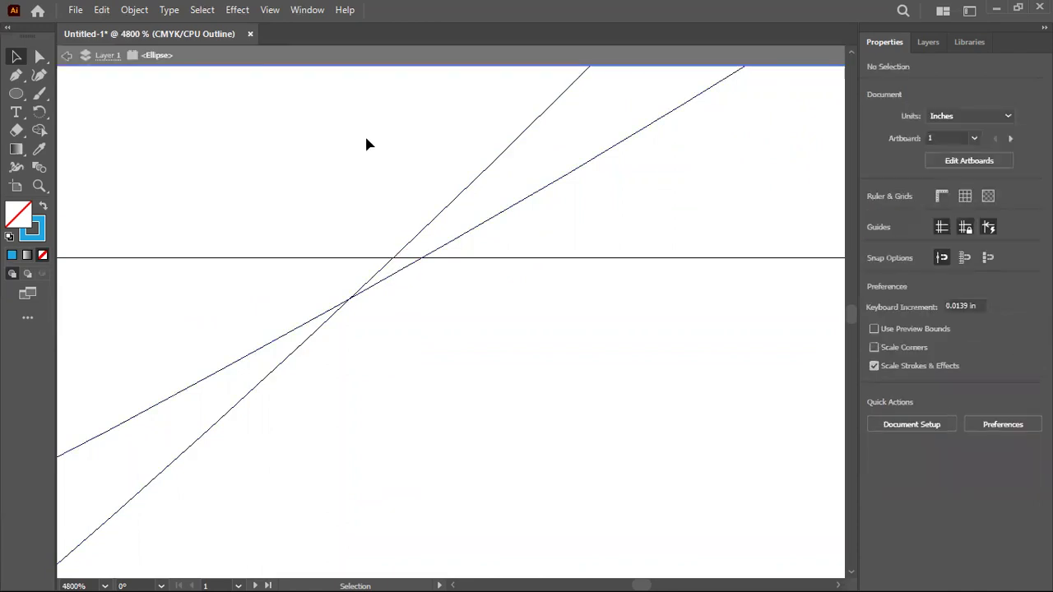
key("Escape")
Move the circle so the two arcs cross exactly on the artboard's bottom edge
left_click_drag(400, 277, 394, 263)
scroll(587, 270, "up", 3)
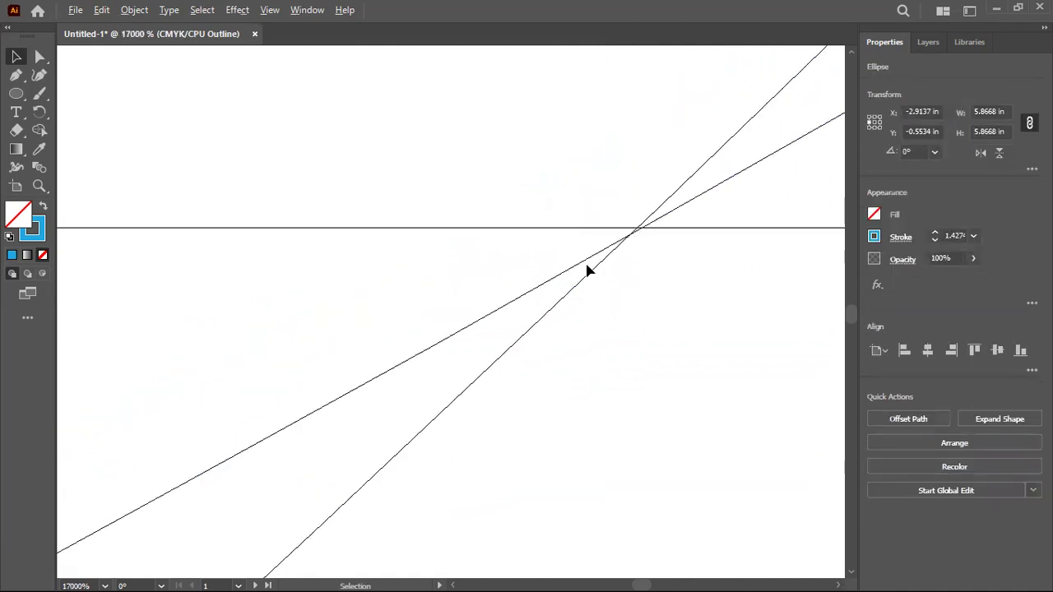
scroll(650, 247, "up", 1)
left_click_drag(792, 392, 792, 392)
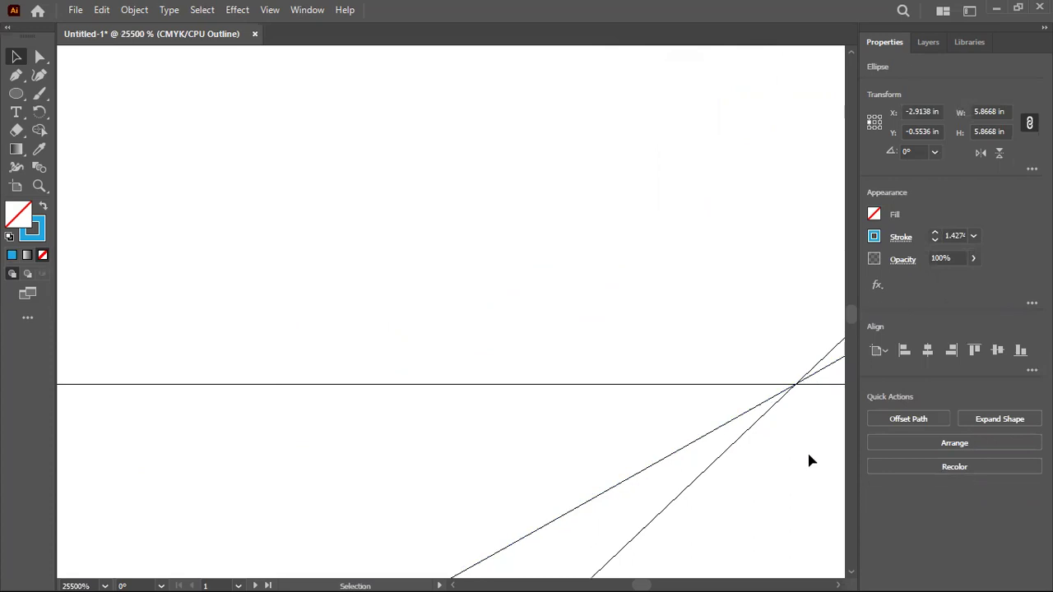
left_click(807, 450)
scroll(578, 386, "down", 3)
scroll(581, 399, "down", 8)
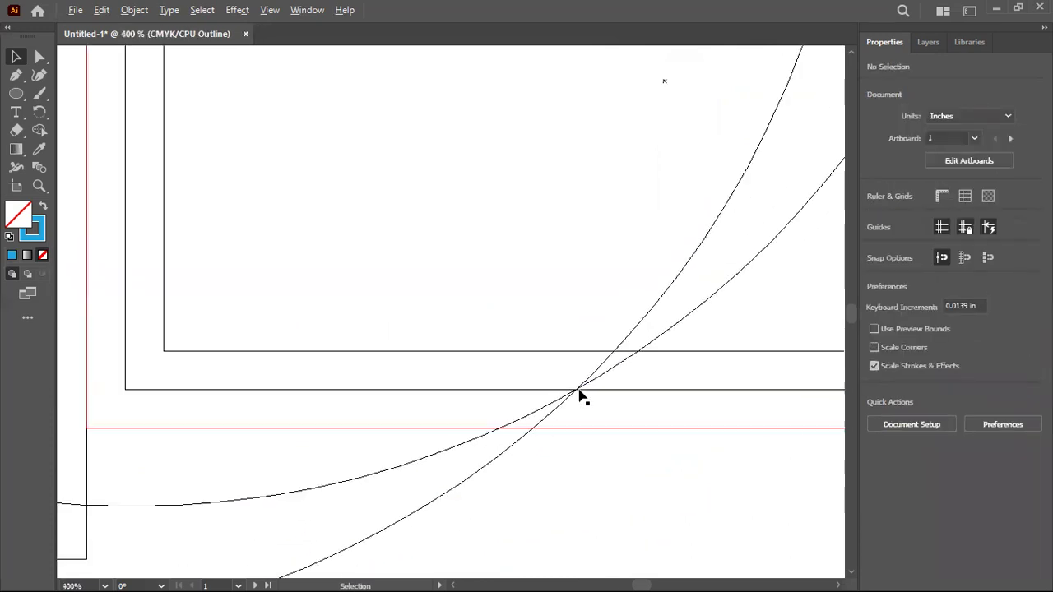
right_click(580, 398)
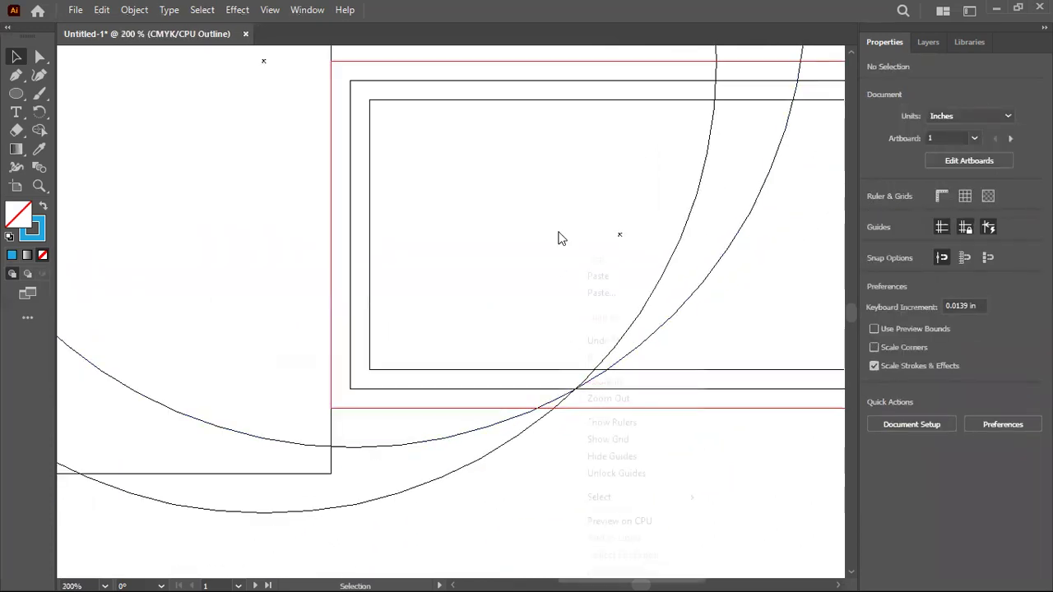
Return the canvas to the full-colour Preview on CPU view
left_click(610, 522)
scroll(359, 475, "down", 3)
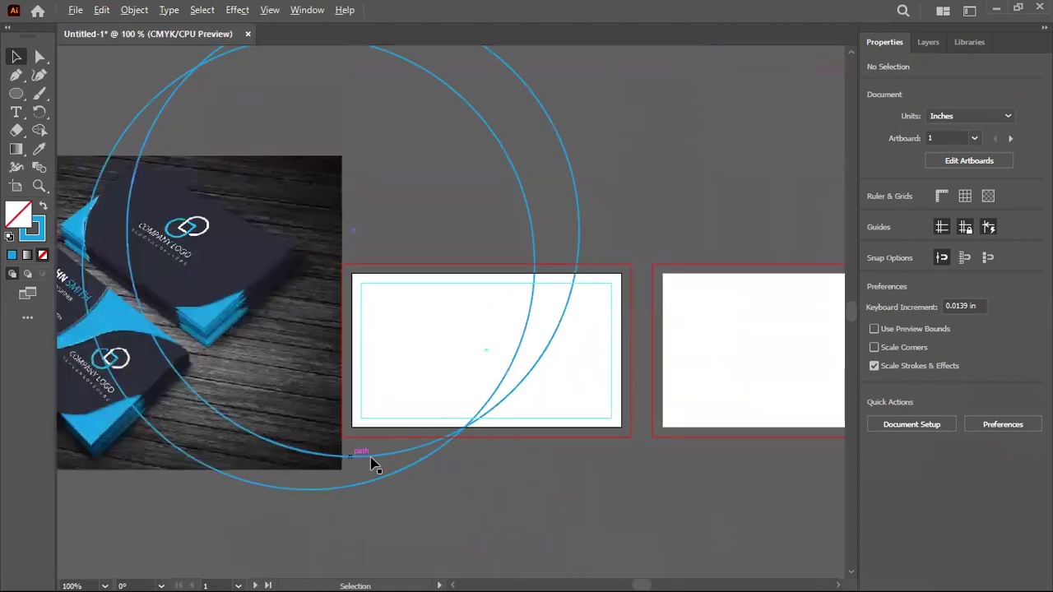
scroll(631, 472, "left", 3)
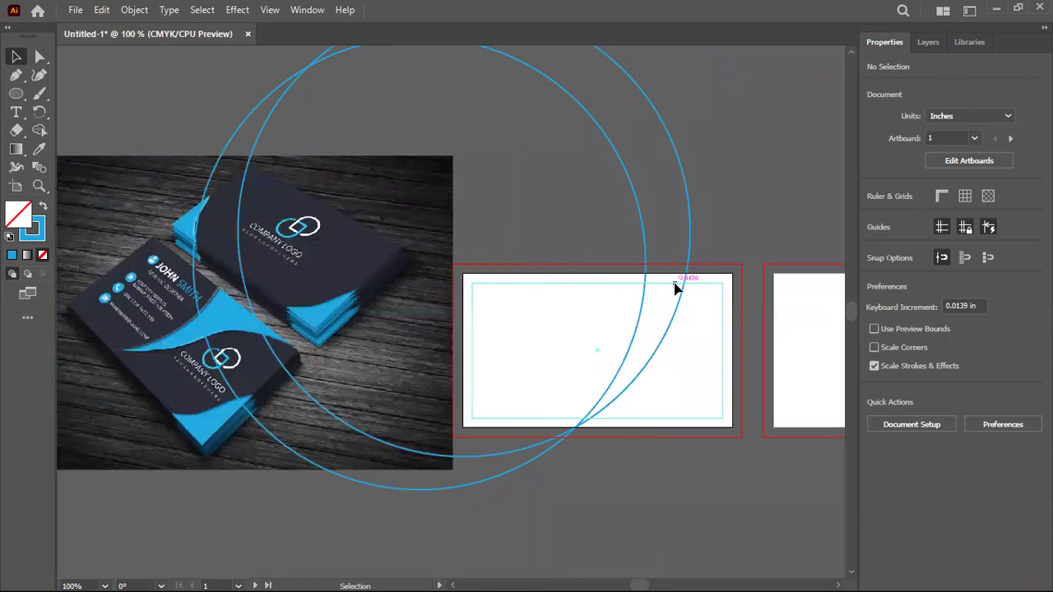
Draw a 2.9 in horizontal line along the first artboard's top at X 0.25 in, Y 0 in
left_click_drag(16, 92, 71, 167)
left_click_drag(482, 302, 705, 302)
left_click(17, 56)
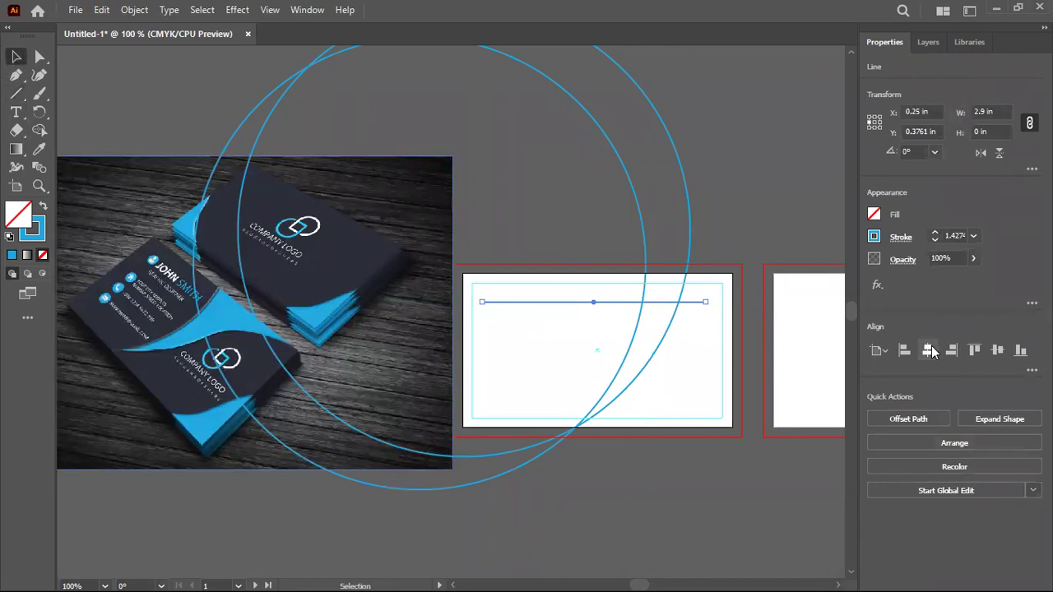
left_click(980, 349)
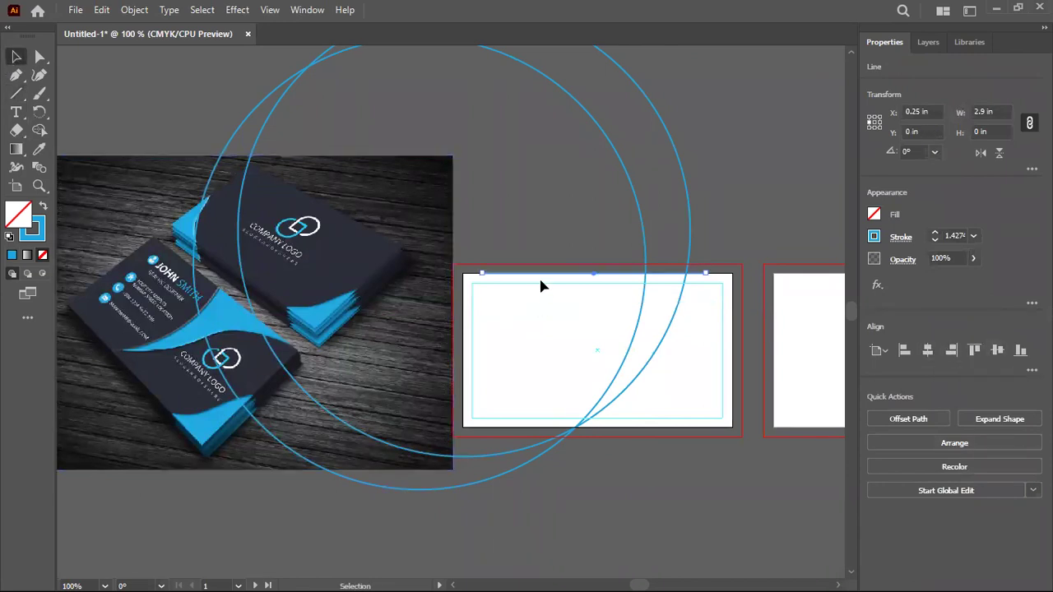
With all shapes selected, fill the crescent between the circles blue with Shape Builder
scroll(693, 294, "up", 3)
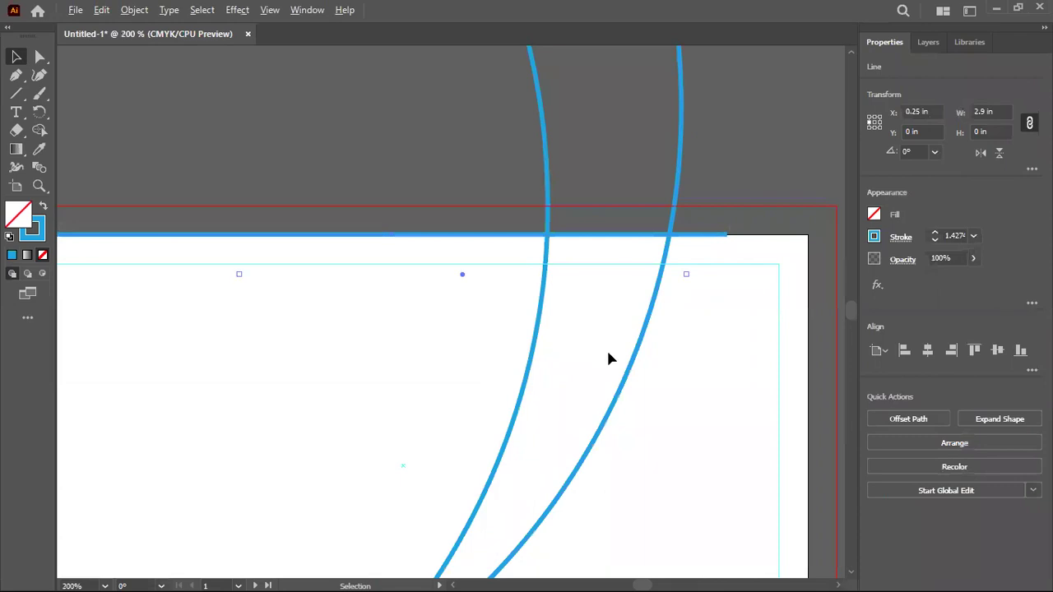
scroll(609, 334, "down", 1)
key("ctrl+a")
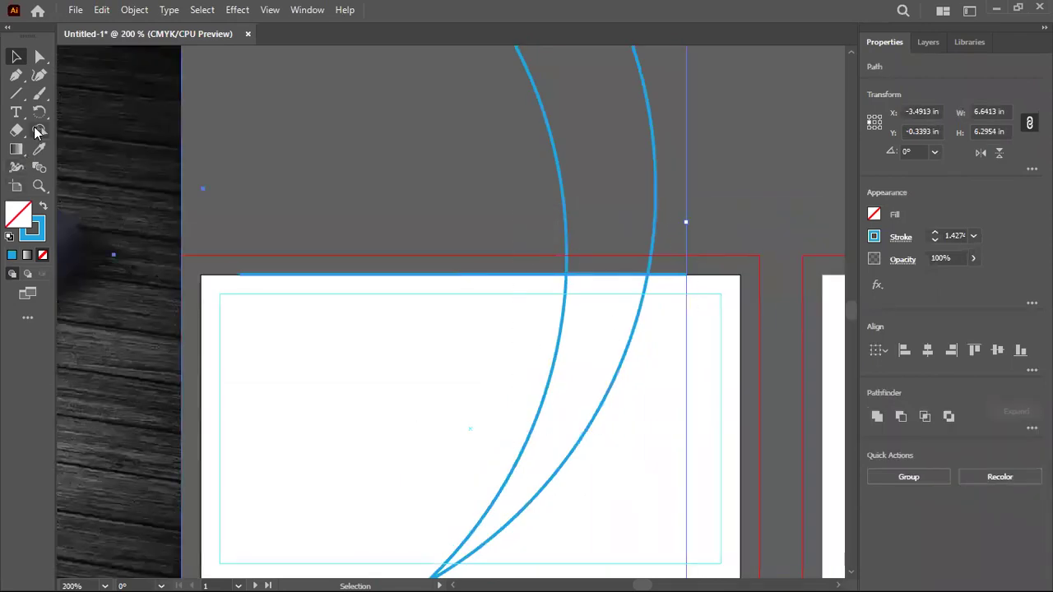
left_click(39, 130)
scroll(543, 324, "down", 1)
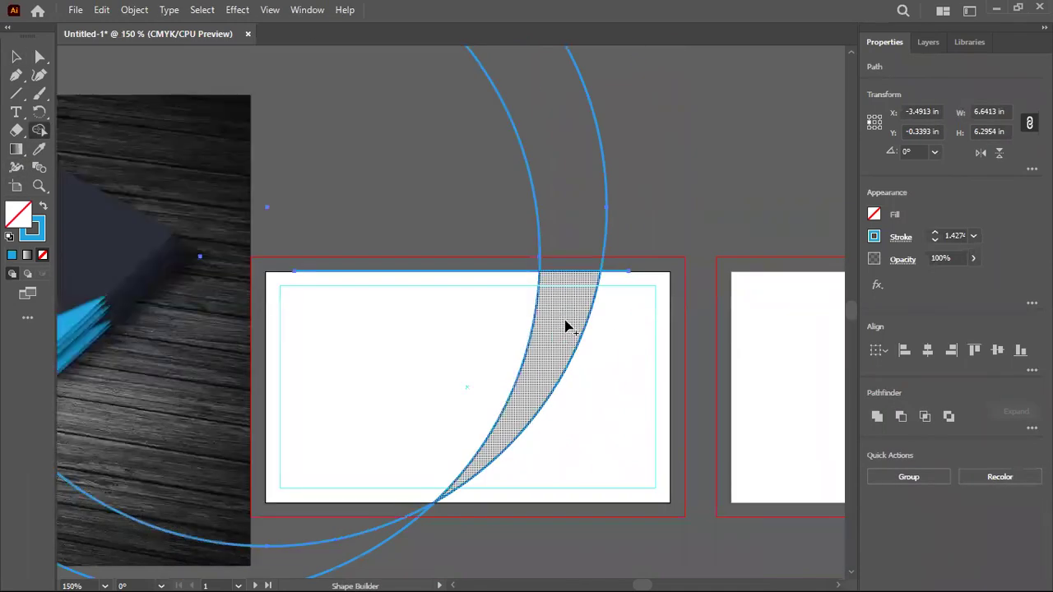
left_click(43, 207)
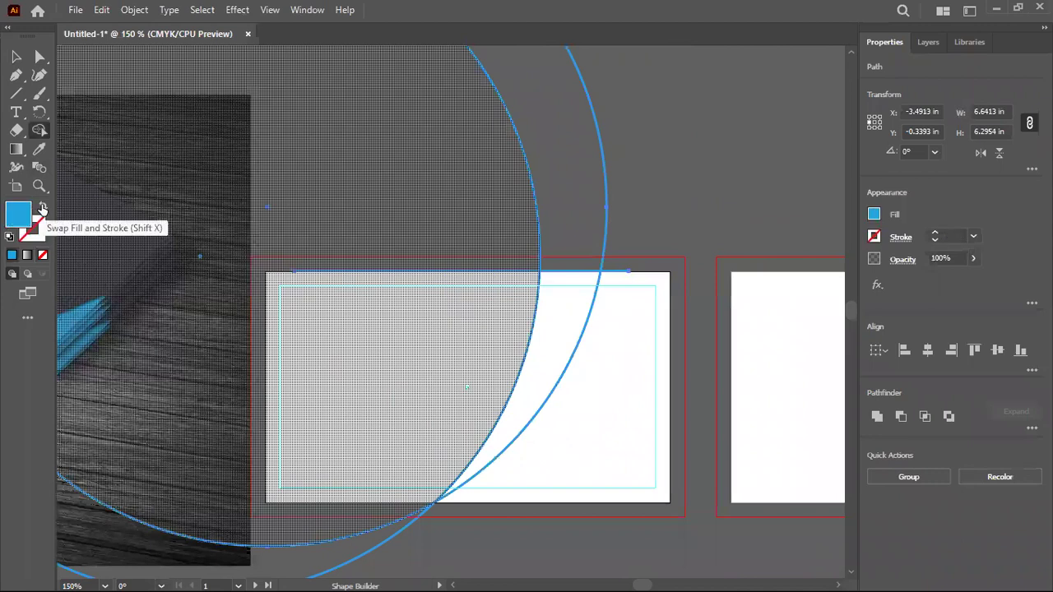
left_click(550, 348)
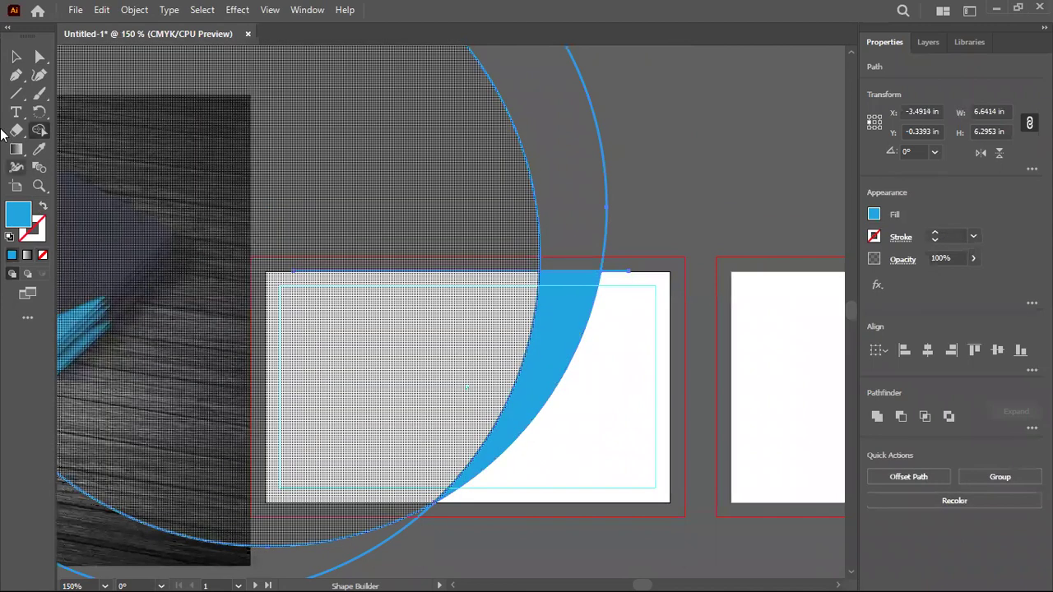
Delete the leftover right circle, large circle, top line and stray piece
key("v")
left_click(612, 165)
left_click(608, 171)
key("Delete")
left_click(538, 188)
key("Delete")
left_click(500, 277)
key("Delete")
left_click(571, 277)
key("Delete")
Reposition the blue crescent so it rises from the card's bottom edge
left_click(574, 277)
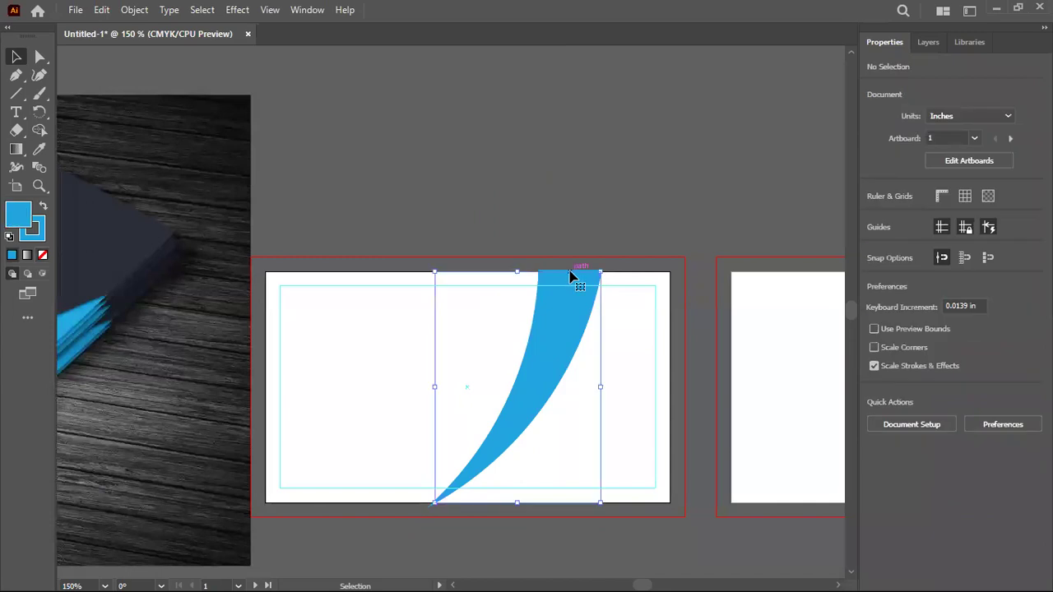
left_click_drag(573, 277, 593, 285)
left_click(613, 228)
left_click(559, 317)
left_click(454, 419)
Set the blue swoosh's stroke to None, keeping only its fill
key("ctrl+minus")
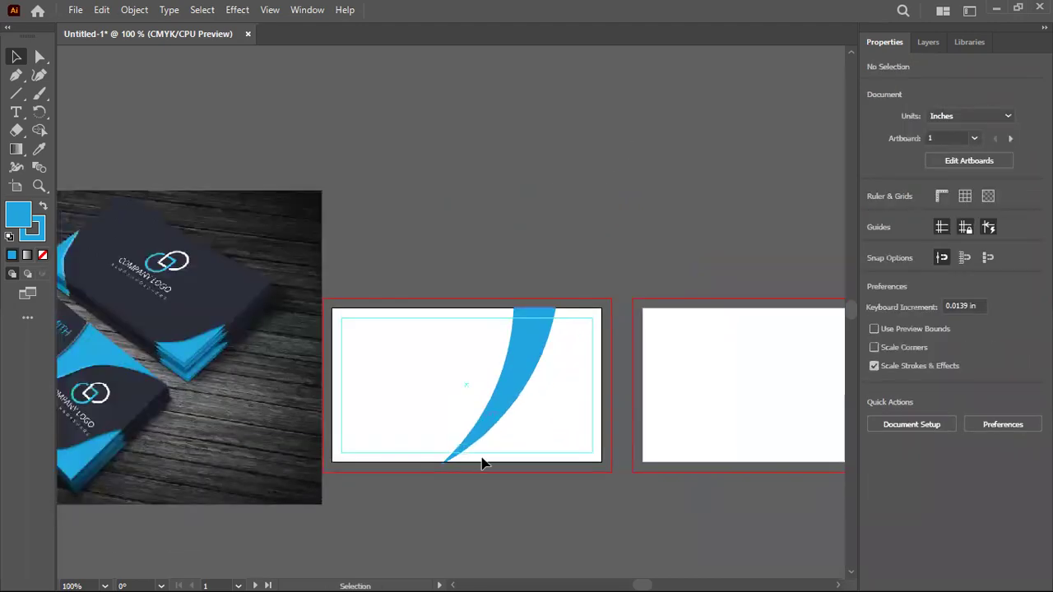
scroll(447, 480, "up", 6)
left_click(491, 240)
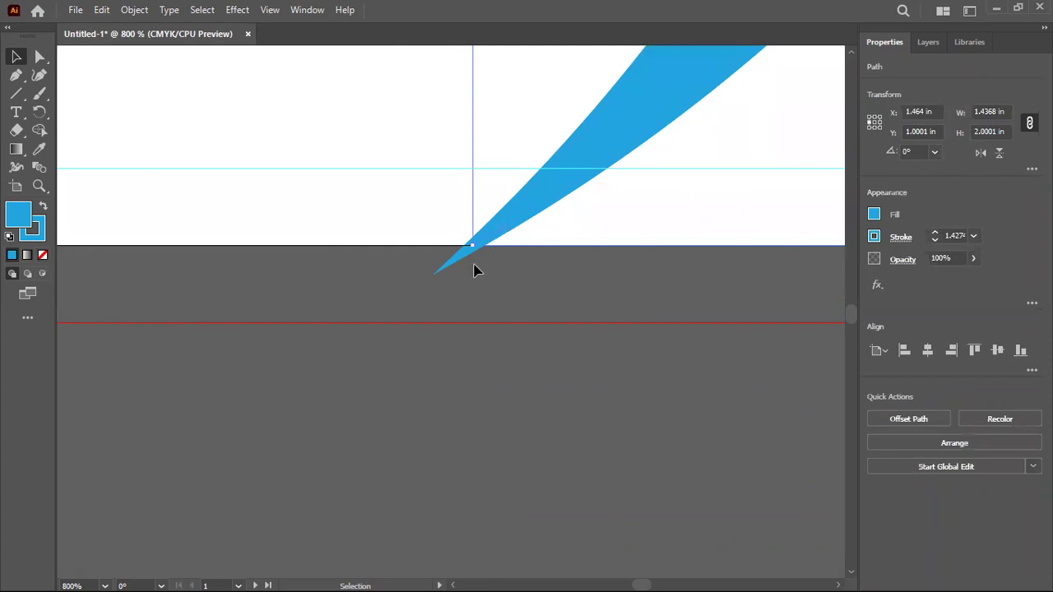
left_click(44, 236)
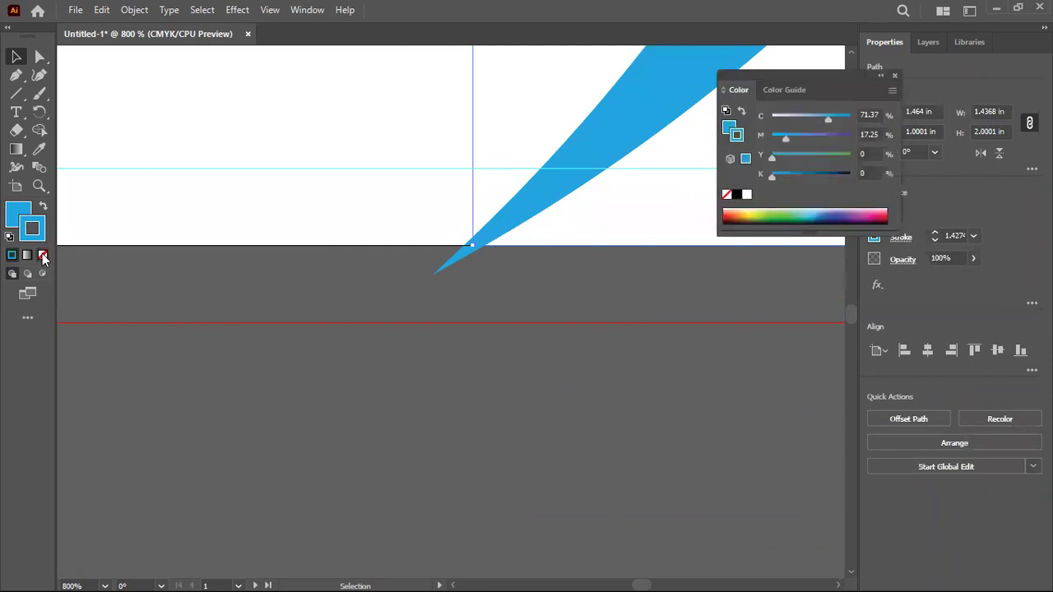
left_click(43, 255)
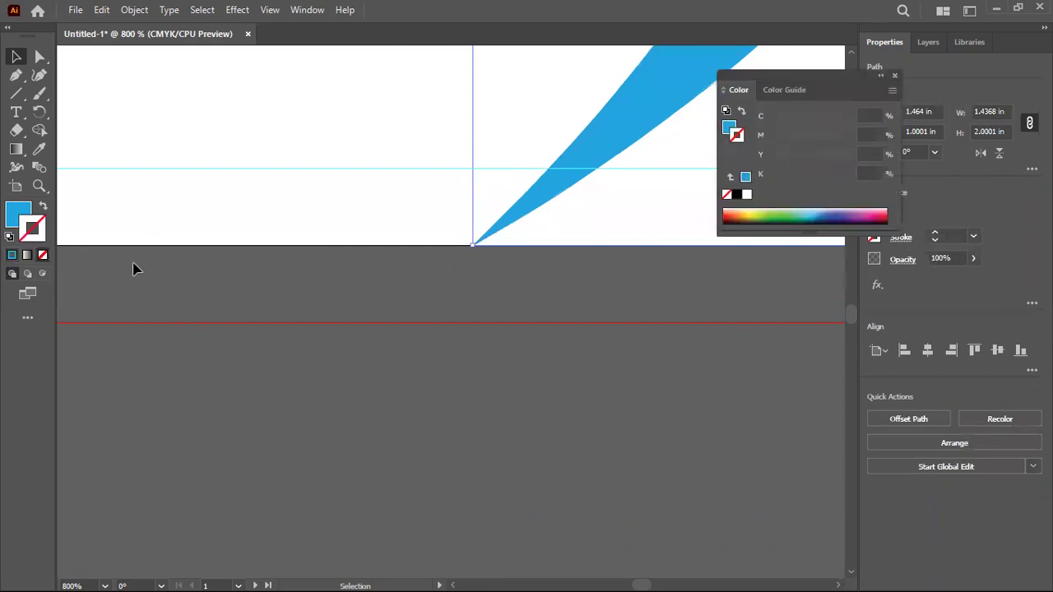
left_click(18, 216)
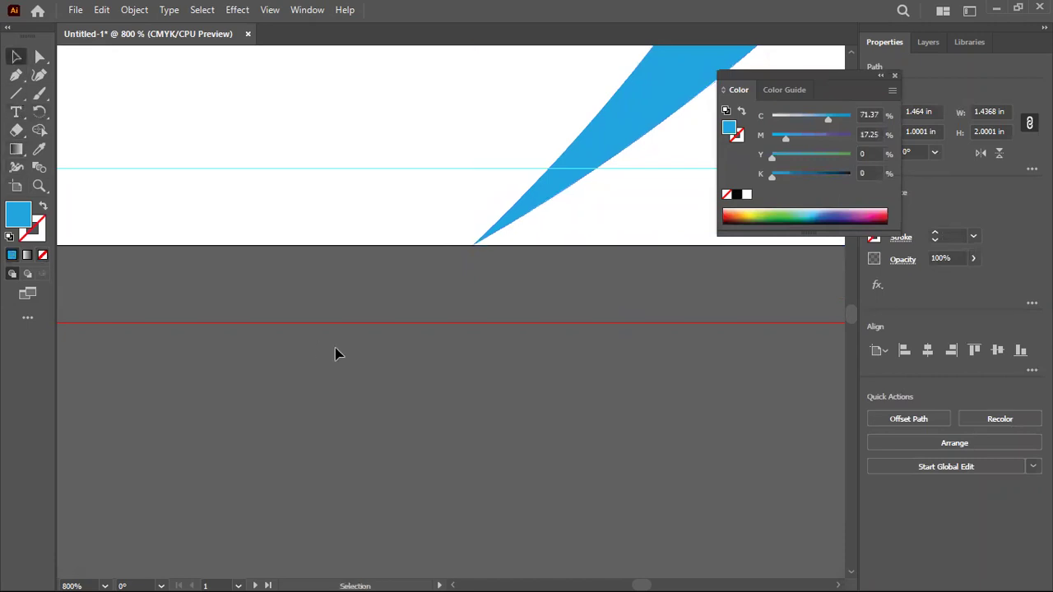
left_click(335, 353)
Resize the swoosh slightly from its bottom-left bounding-box corner
scroll(335, 354, "down", 6)
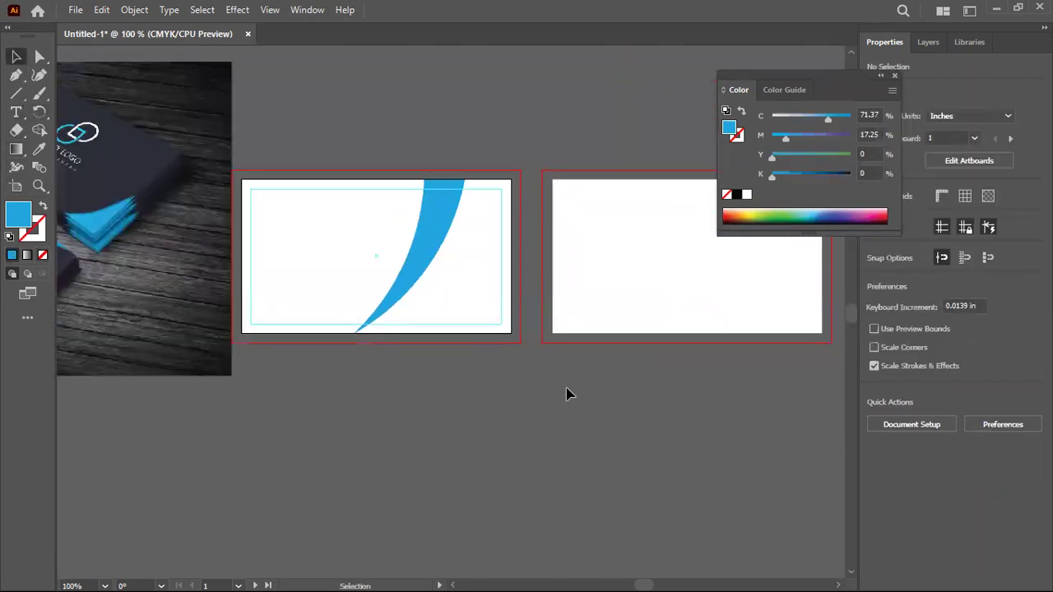
scroll(567, 393, "left", 5)
scroll(566, 392, "up", 1)
left_click(646, 342)
left_click_drag(598, 371, 602, 365)
left_click(560, 453)
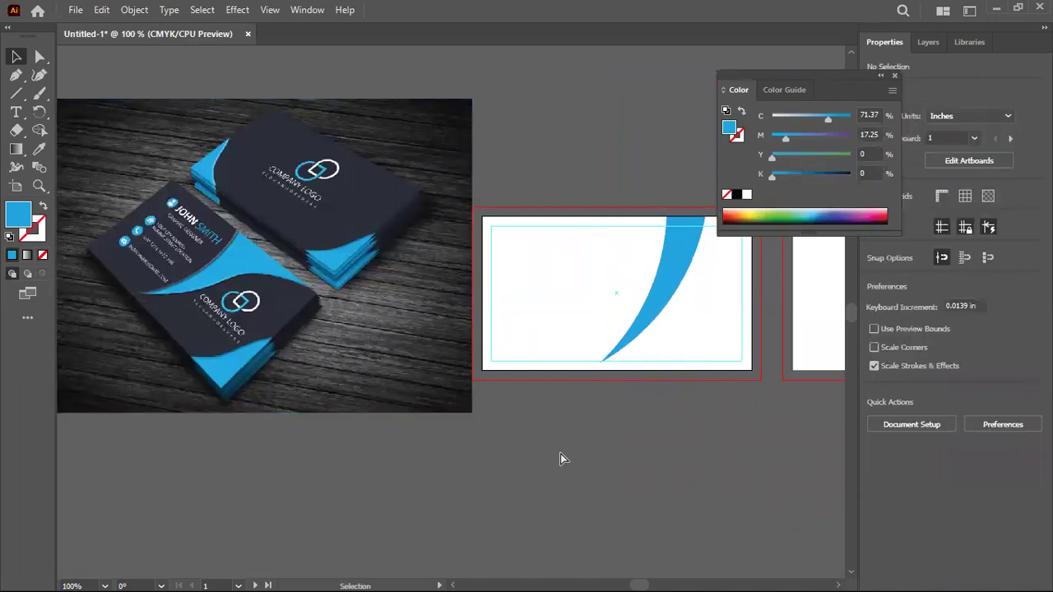
Move the mockup photo right so it overlaps the first card's left part
scroll(420, 415, "right", 2)
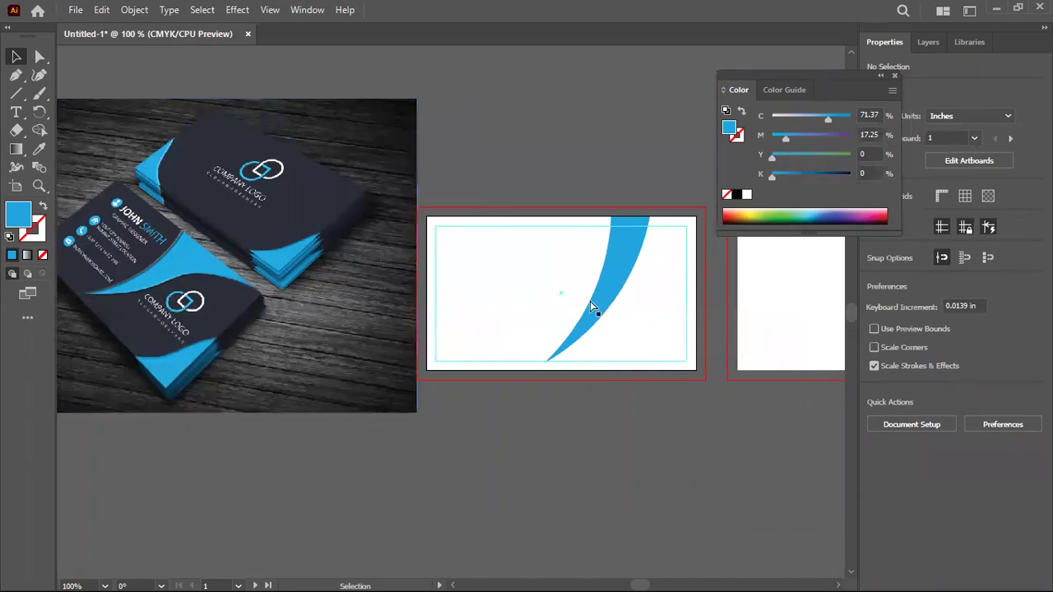
scroll(482, 284, "right", 4)
left_click_drag(243, 249, 356, 255)
scroll(540, 244, "up", 1)
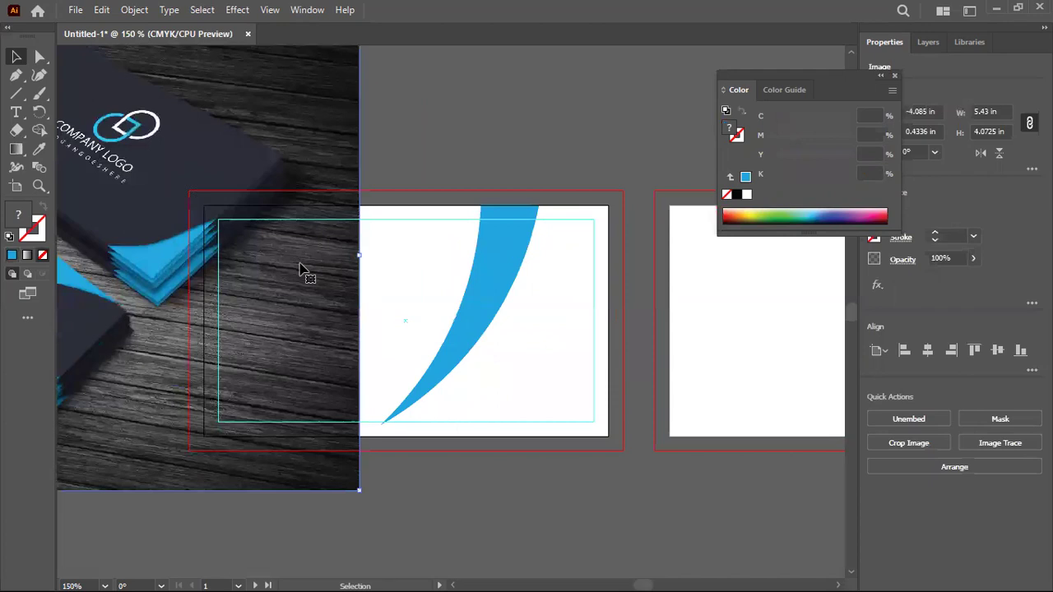
scroll(302, 271, "left", 5)
scroll(301, 270, "up", 2)
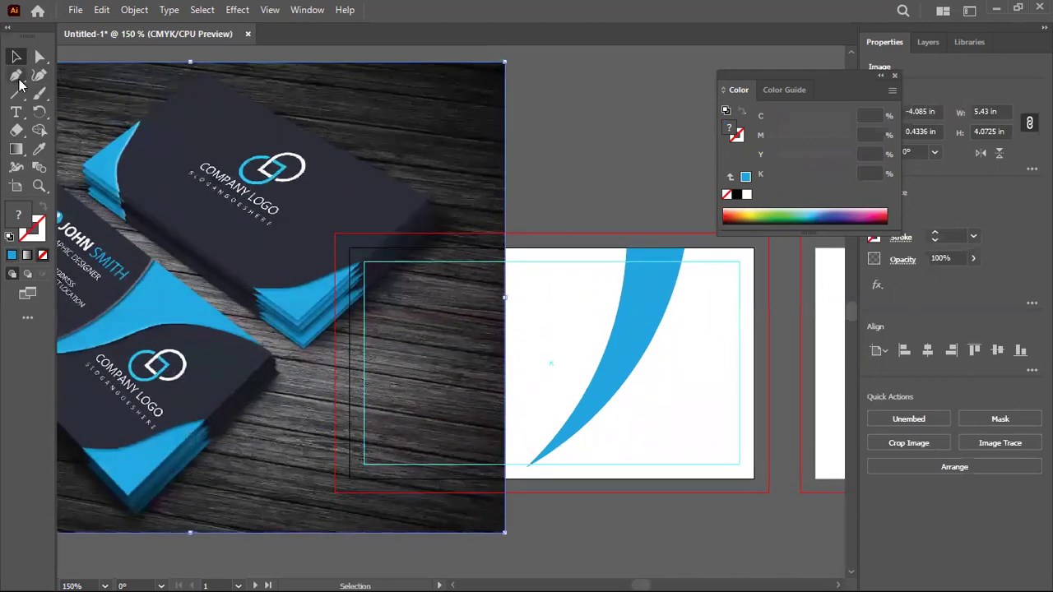
Pull the swoosh's top-right anchor out to the card's top-right corner
left_click(39, 56)
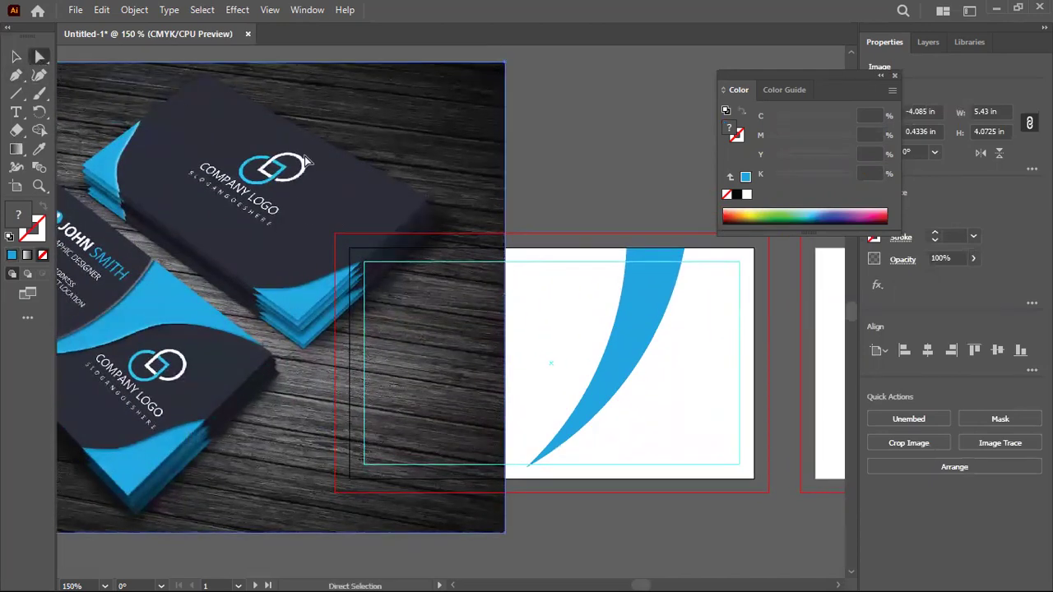
left_click(635, 334)
left_click_drag(685, 247, 751, 249)
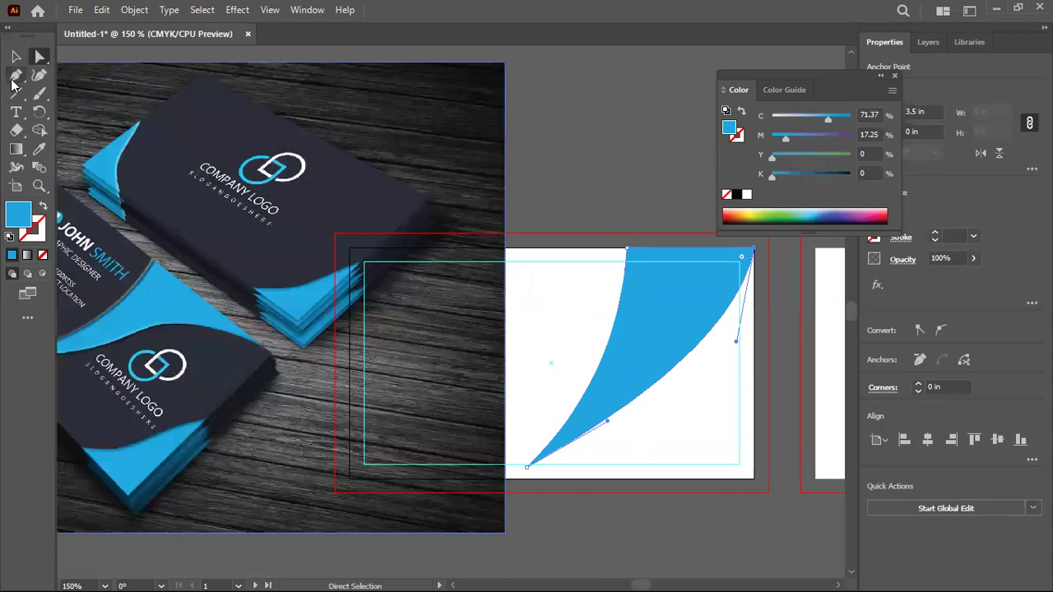
Add an anchor on the swoosh's right edge and bend it, undoing the corner reshape
left_click_drag(16, 76, 59, 74)
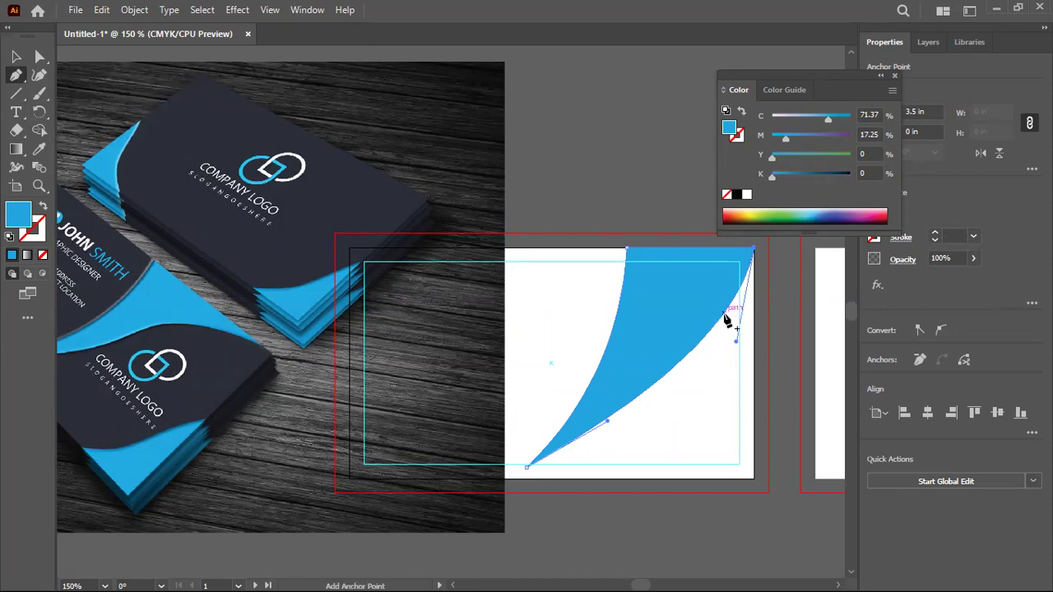
left_click(727, 321)
key("a")
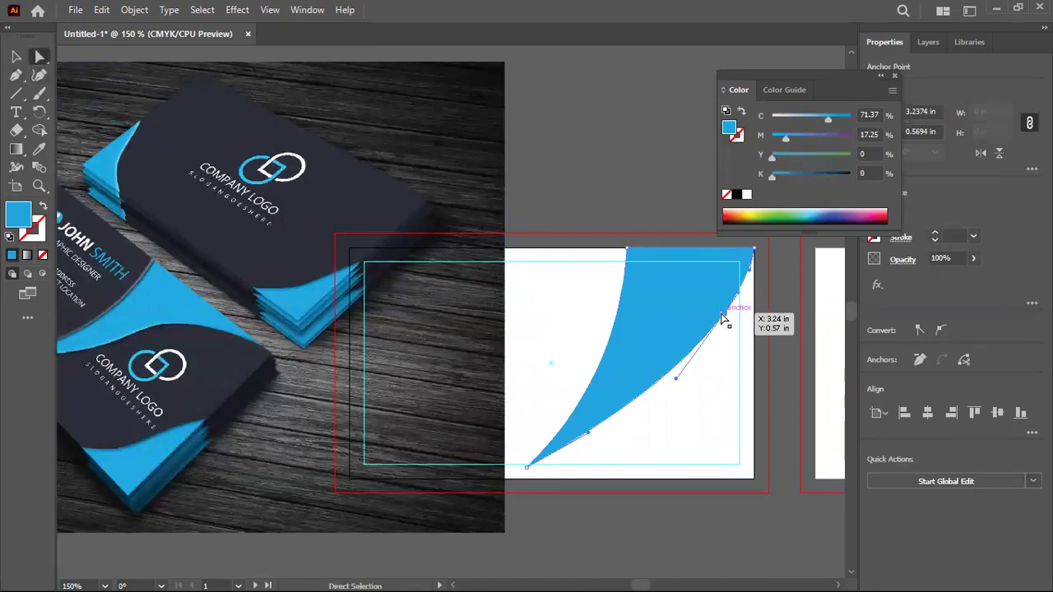
left_click_drag(722, 318, 682, 305)
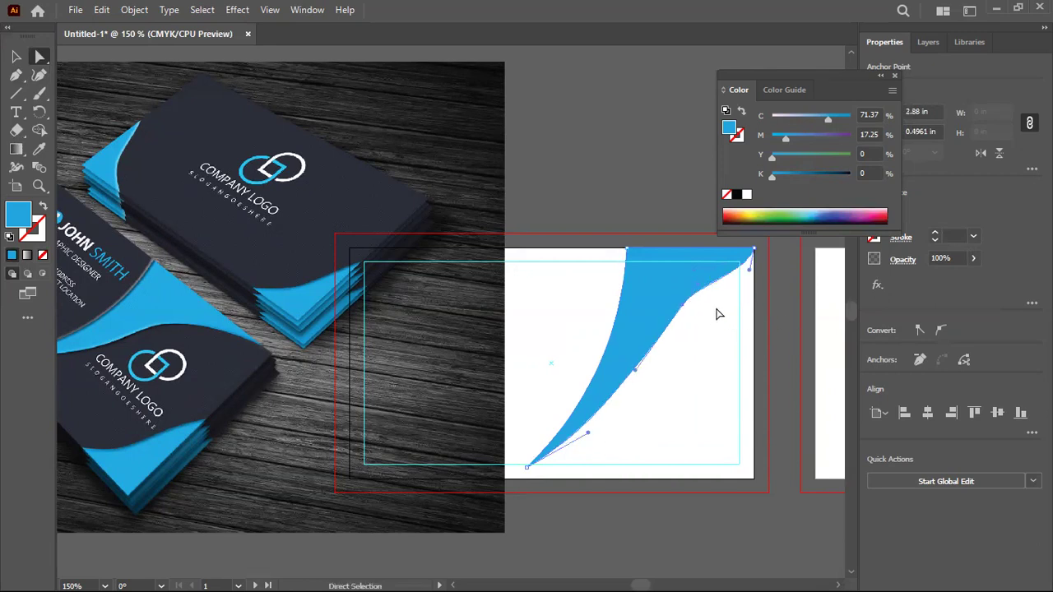
left_click_drag(751, 271, 688, 268)
key("ctrl")
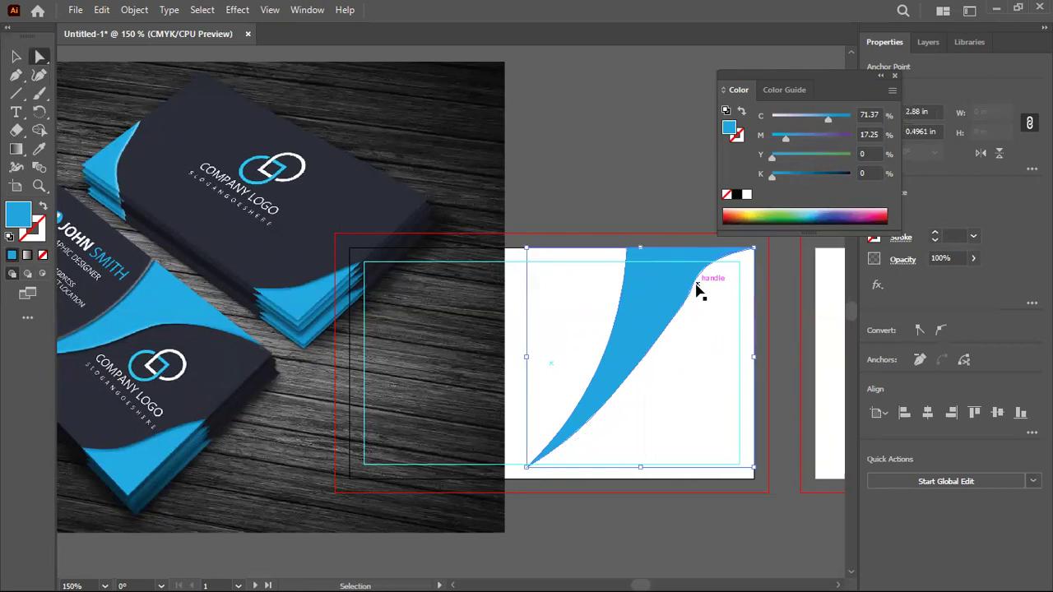
key("ctrl+z")
key("ctrl+z")
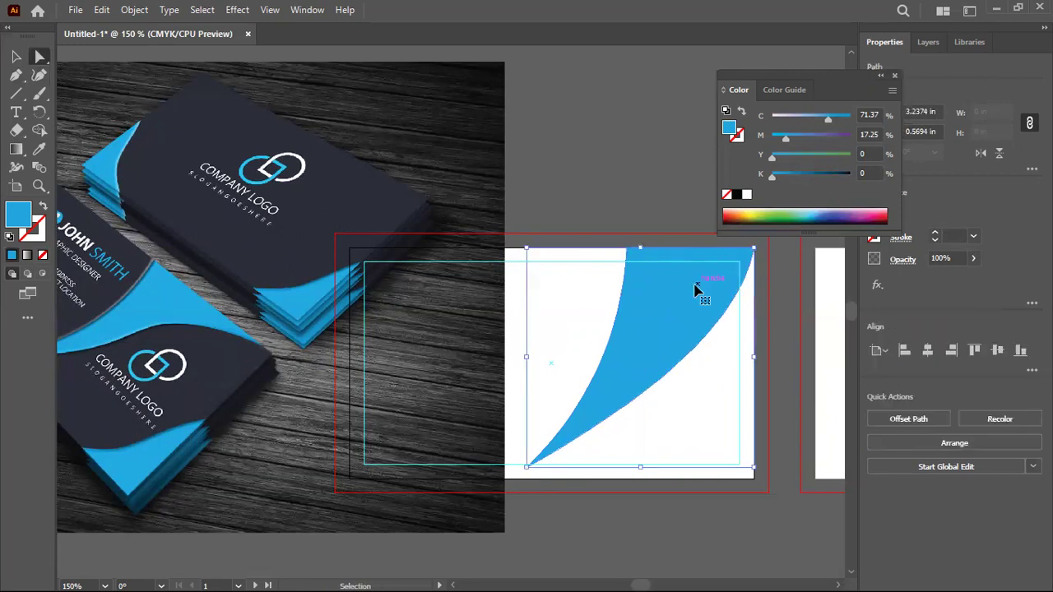
Add a new right-edge point, stretch the top-right point to the corner, and smooth the bend
left_click(16, 74)
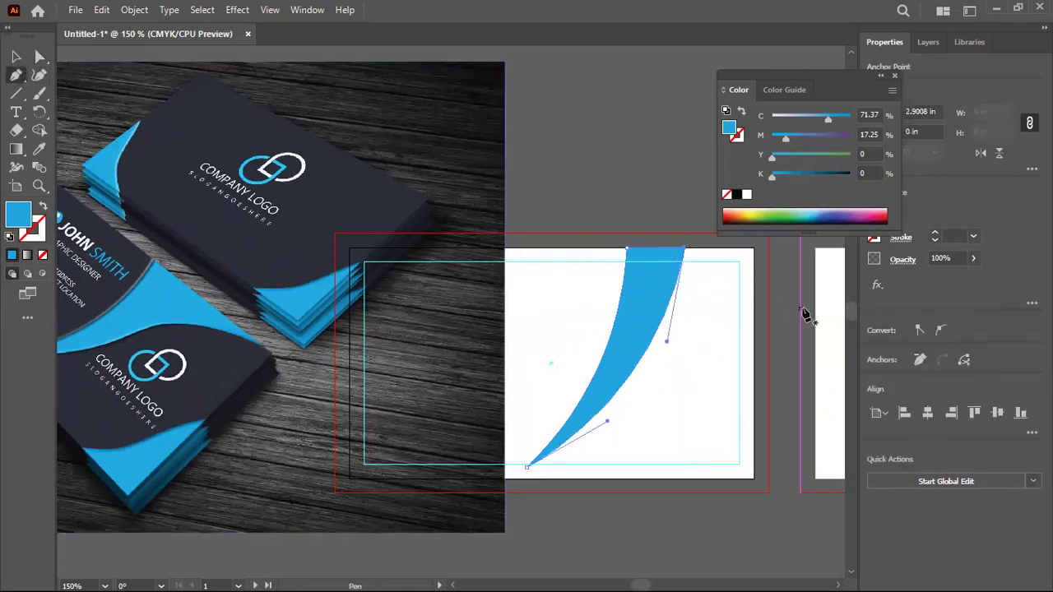
scroll(667, 313, "up", 2)
left_click(690, 272)
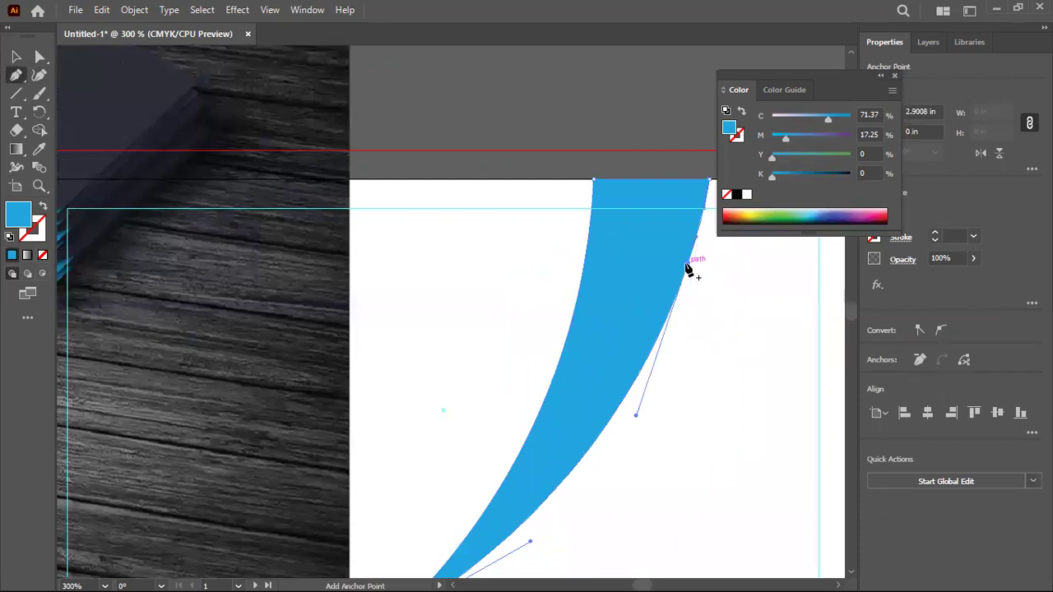
key("a")
scroll(214, 171, "down", 1)
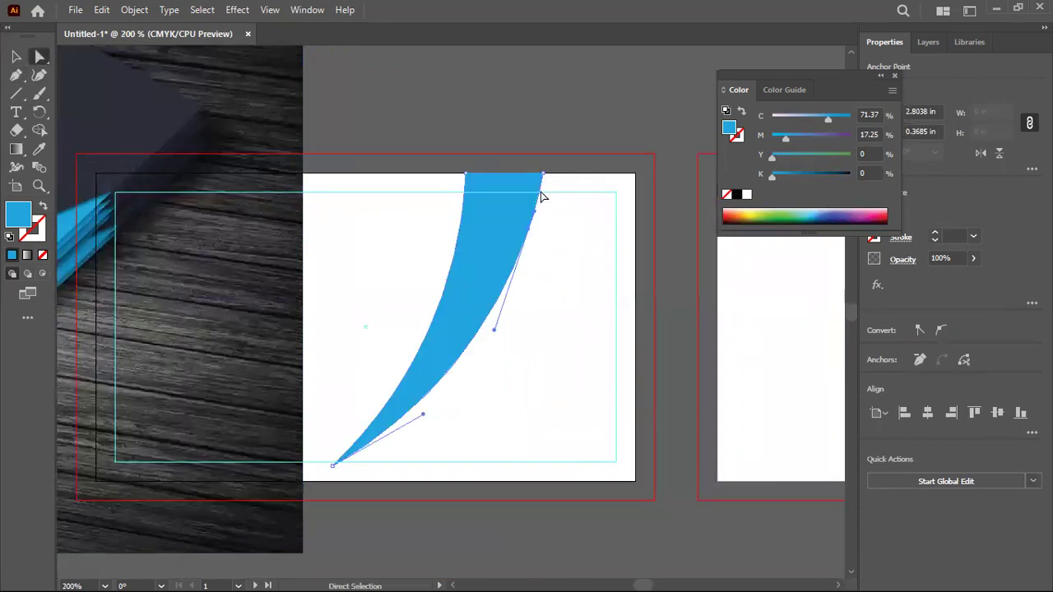
left_click_drag(548, 178, 635, 174)
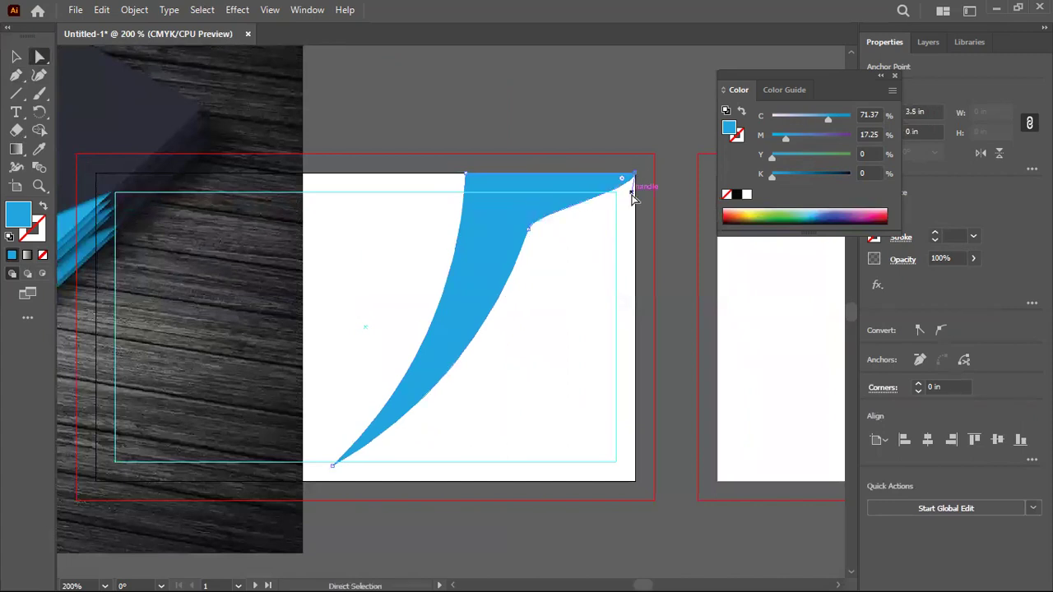
left_click_drag(528, 227, 538, 239)
left_click(590, 260)
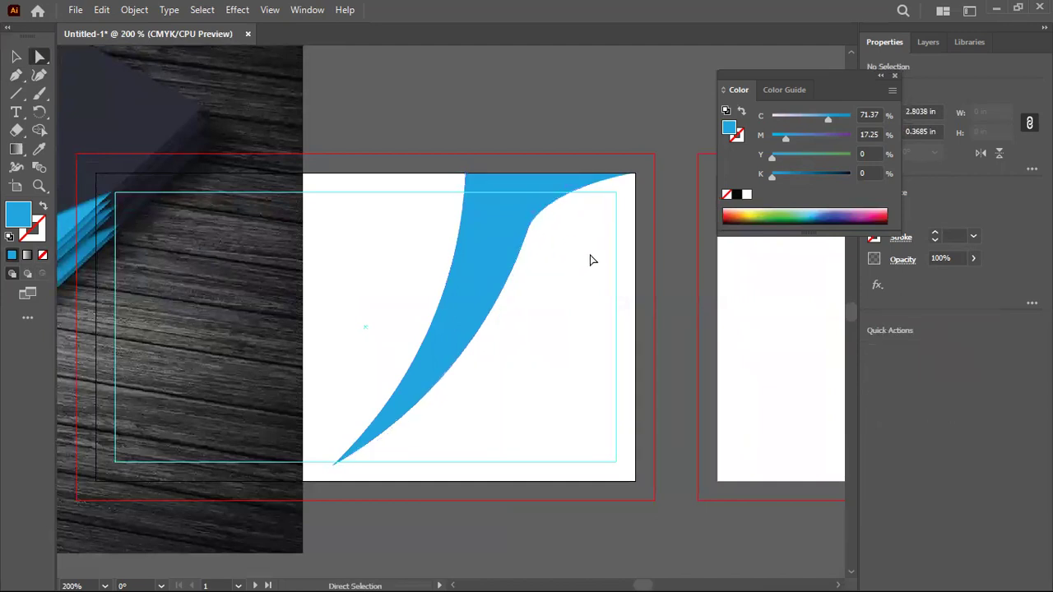
scroll(590, 260, "down", 3)
scroll(576, 276, "up", 1)
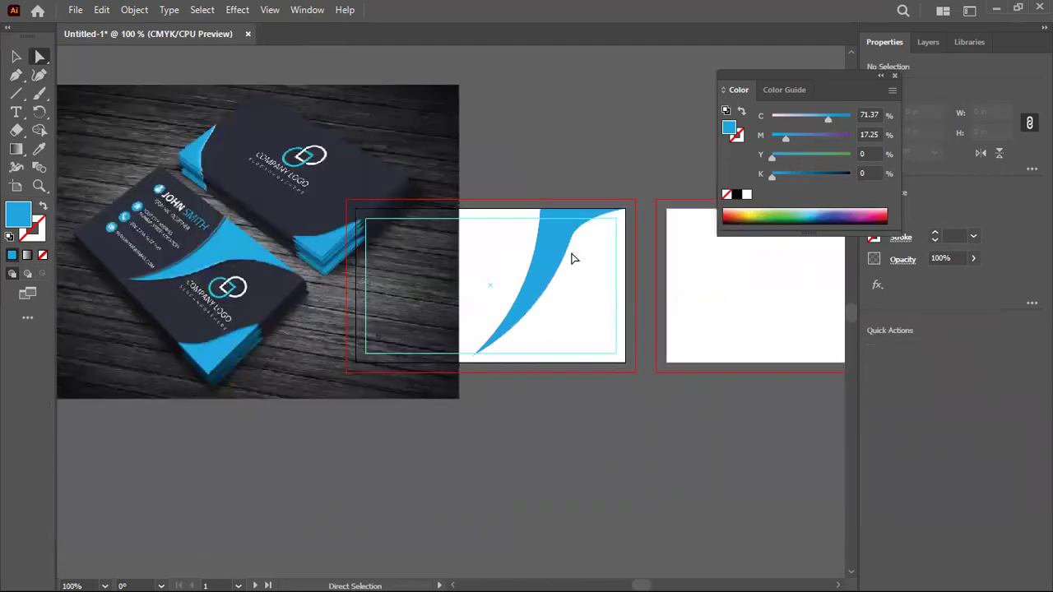
Adjust the swoosh's bend point and top anchor to refine the curve
scroll(568, 241, "up", 1)
mouse_move(575, 231)
left_mouse_down()
mouse_move(578, 255)
mouse_move(584, 242)
mouse_move(566, 238)
left_mouse_up()
scroll(634, 302, "down", 1)
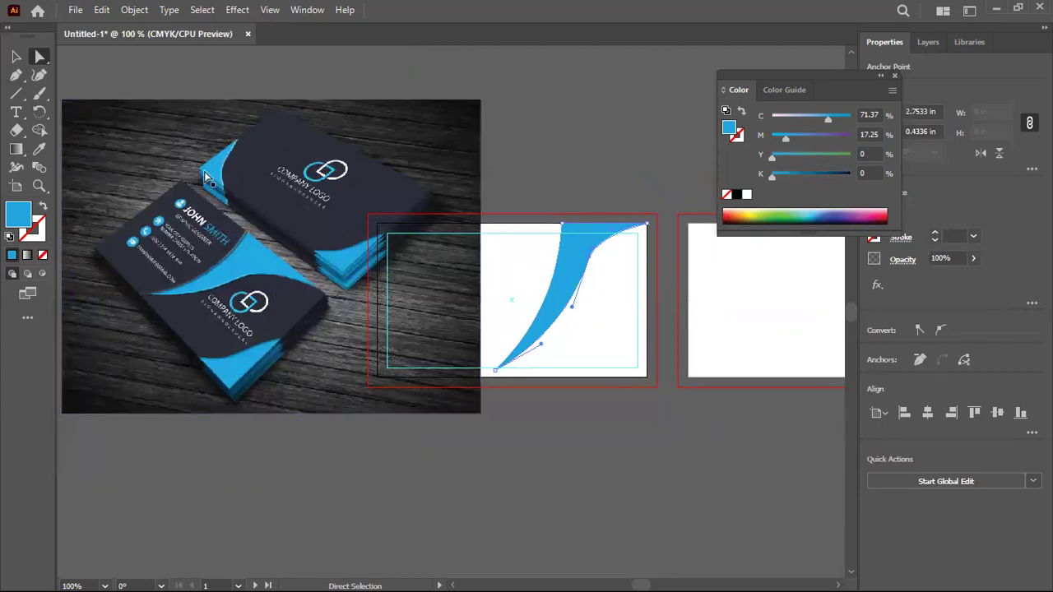
mouse_move(555, 231)
left_mouse_down()
mouse_move(579, 226)
mouse_move(557, 228)
mouse_move(566, 235)
left_mouse_up()
left_click(625, 318)
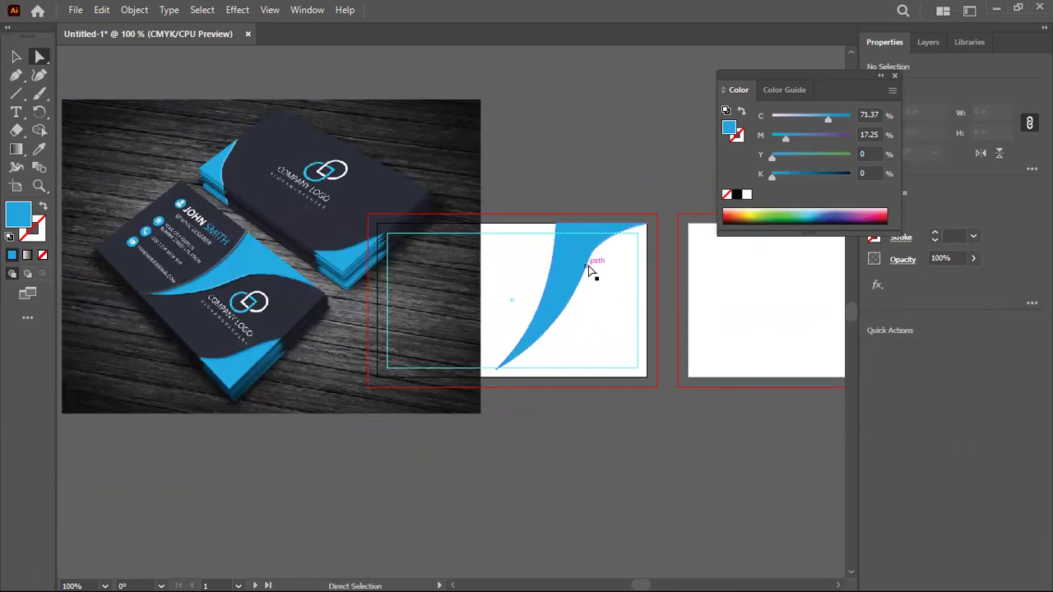
Drag the right-edge anchor's handle to curve the edge into a smooth S-shaped shoulder
left_click(590, 259)
left_click_drag(595, 252, 590, 277)
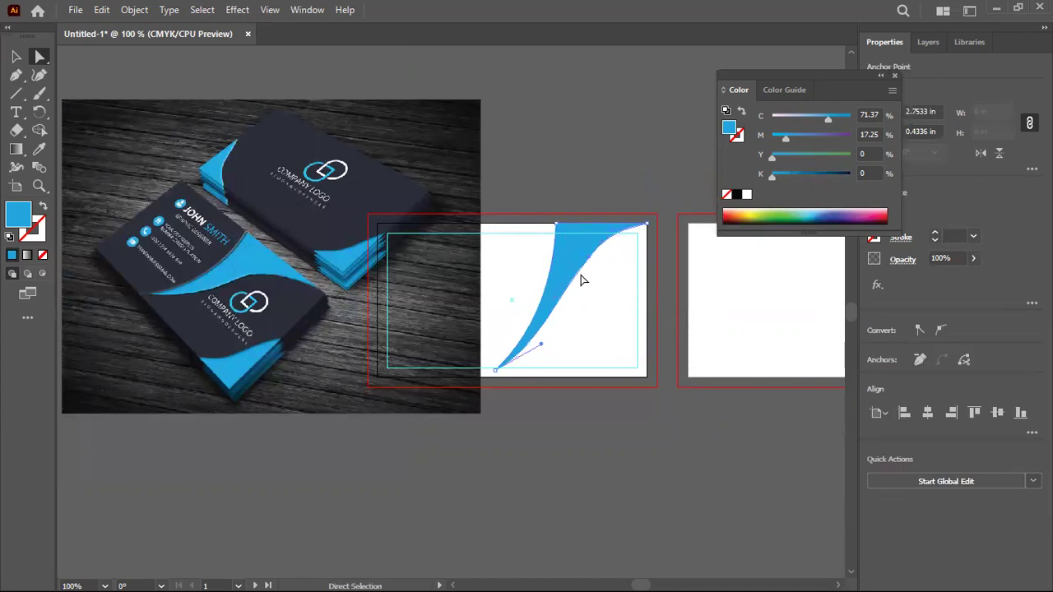
key("p")
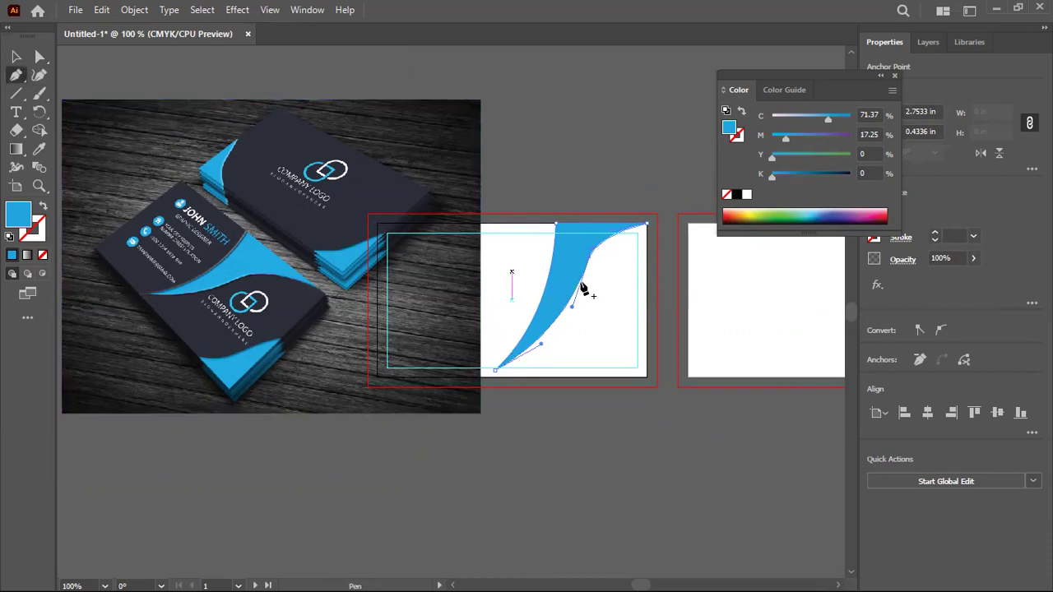
scroll(630, 291, "up", 3)
left_click(15, 76)
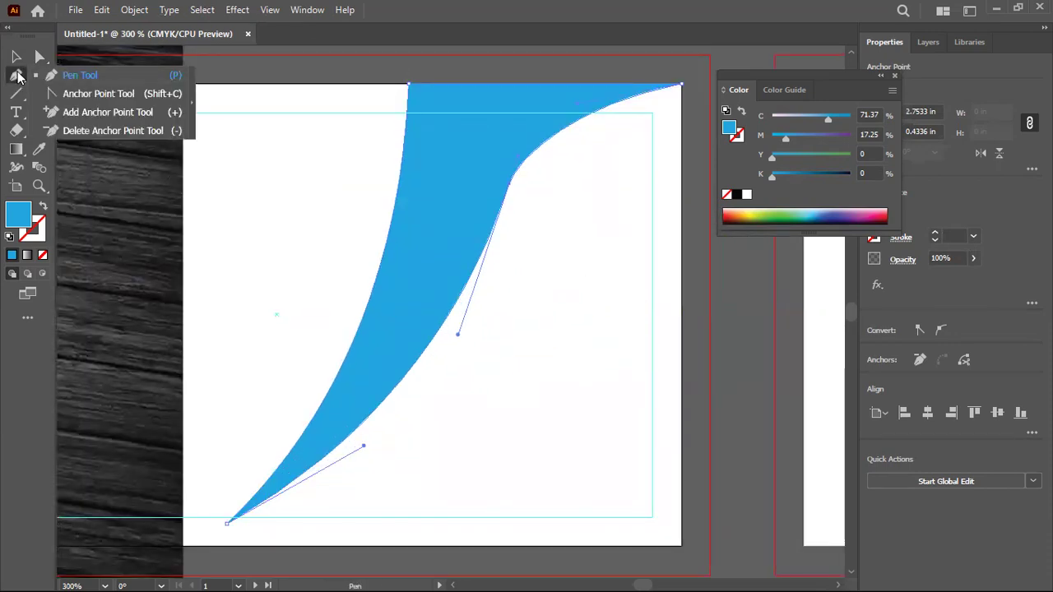
left_click(15, 56)
left_click(313, 210)
right_click(314, 211)
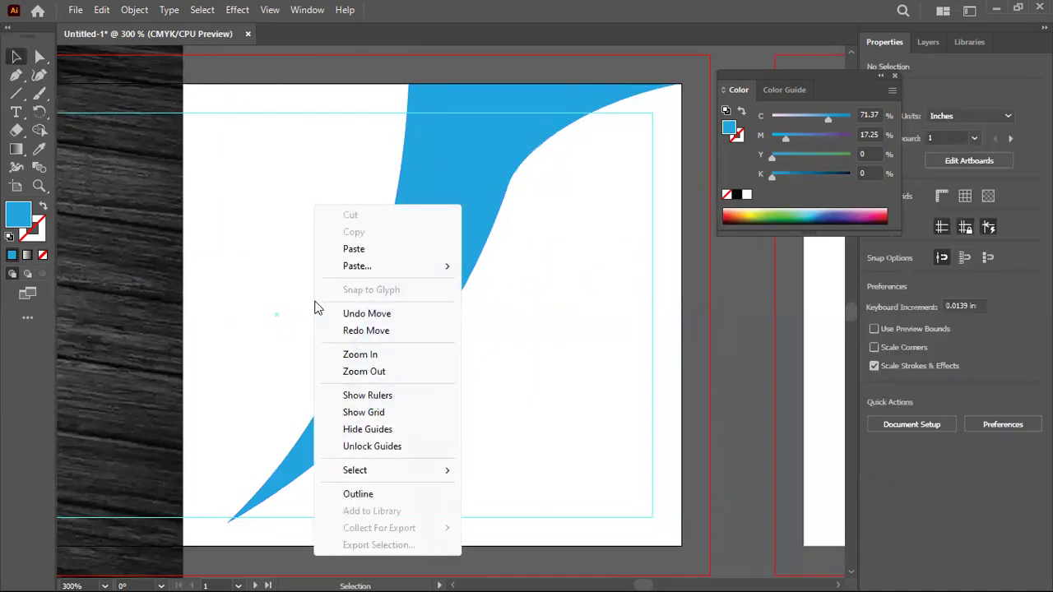
left_click(358, 495)
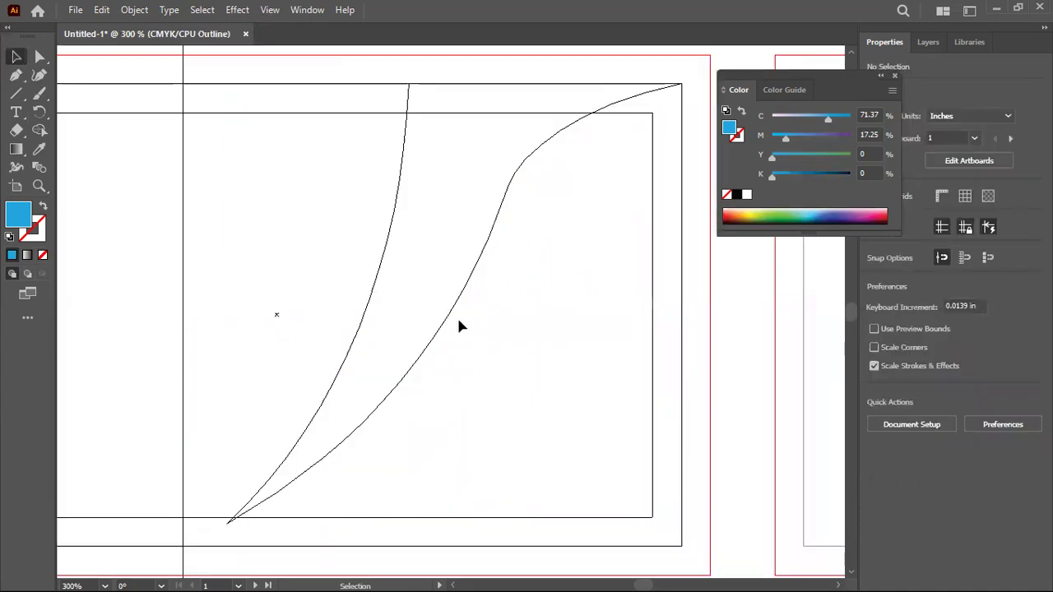
left_click(402, 166)
left_click(517, 263)
key("a")
right_click(566, 293)
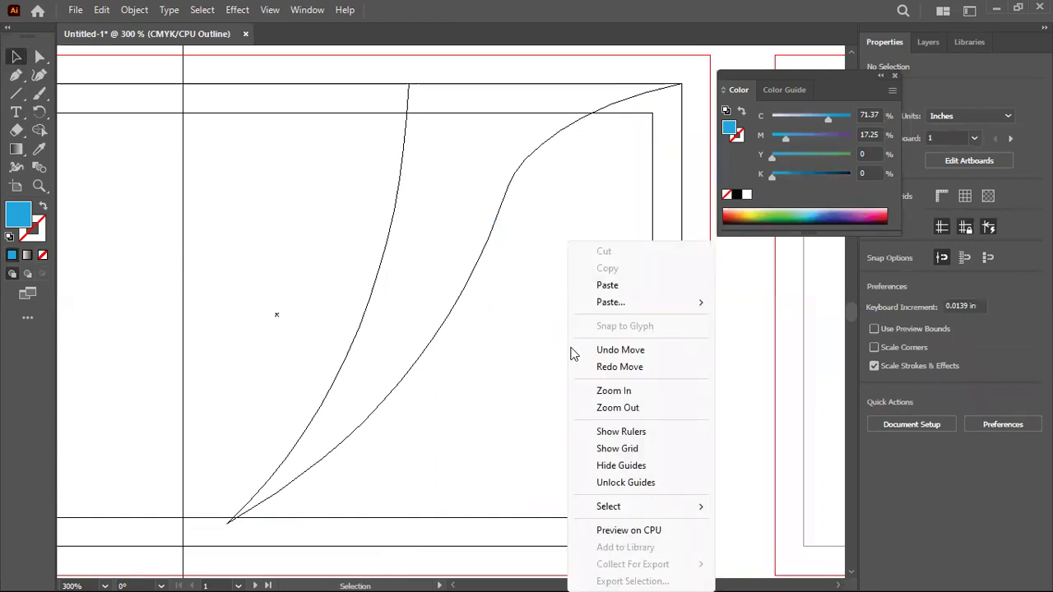
left_click(611, 531)
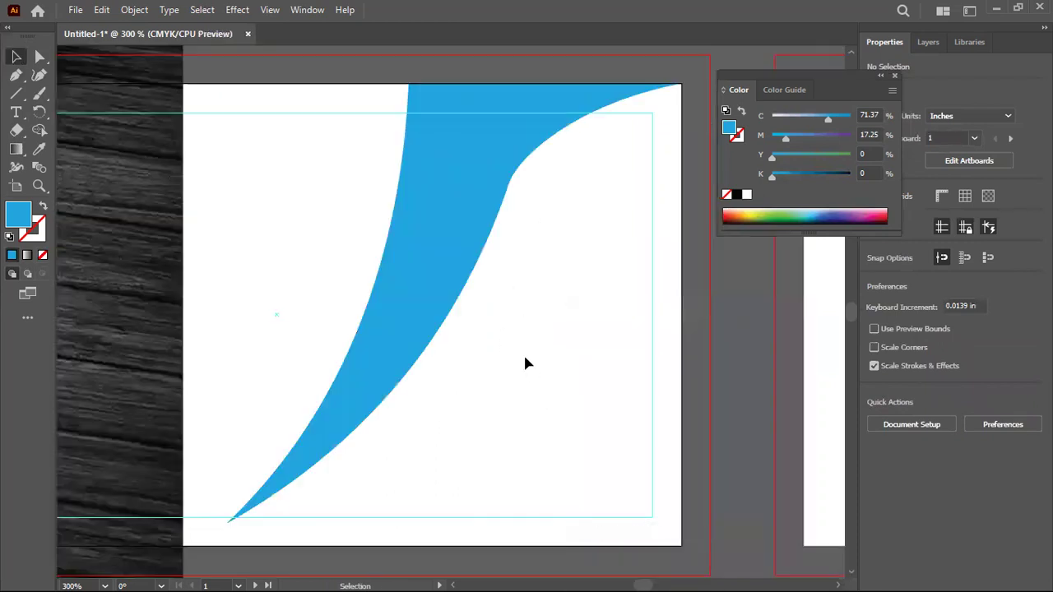
scroll(528, 362, "down", 2)
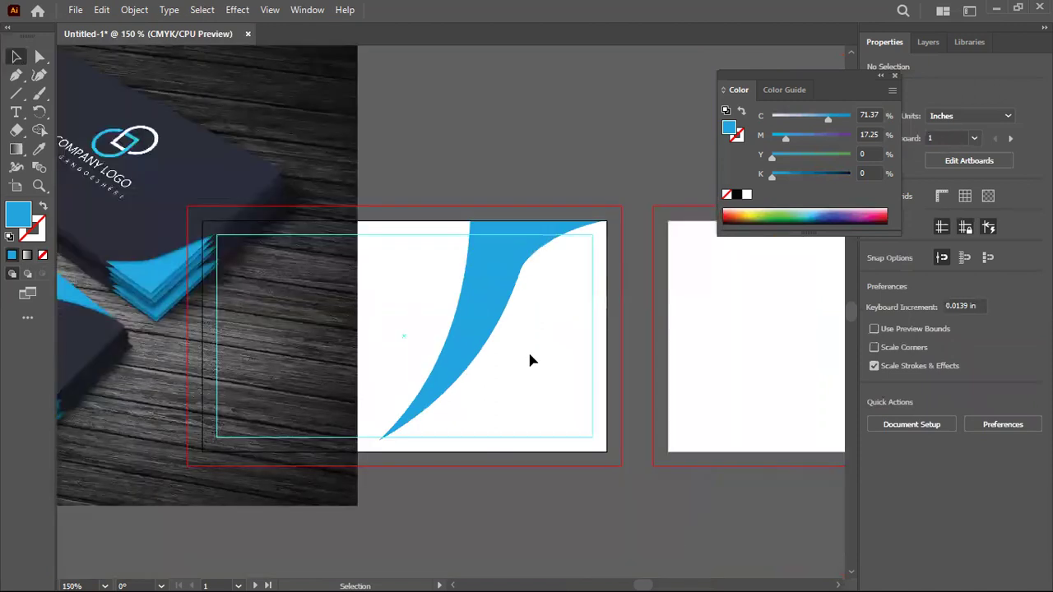
Marquee-select the reference photo together with the blue swoosh and delete both
left_click(510, 306)
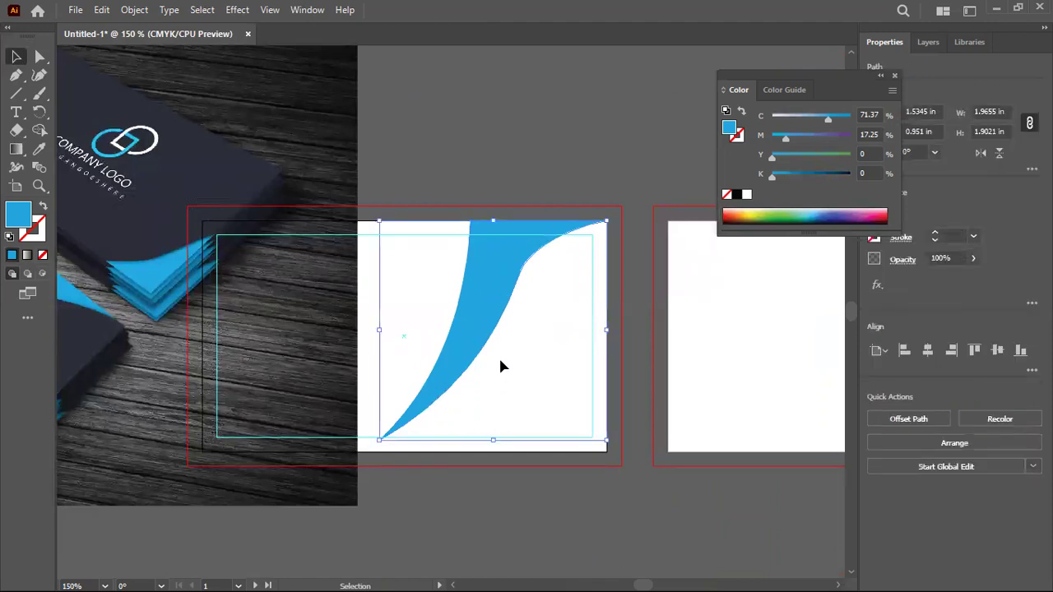
left_click(522, 346)
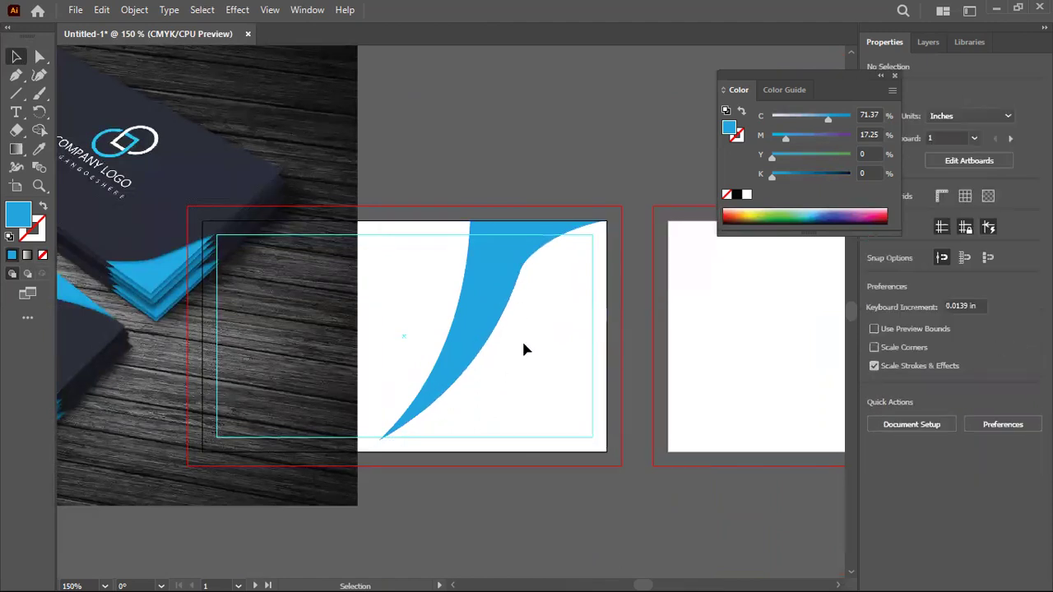
scroll(524, 365, "down", 2)
scroll(297, 334, "up", 1)
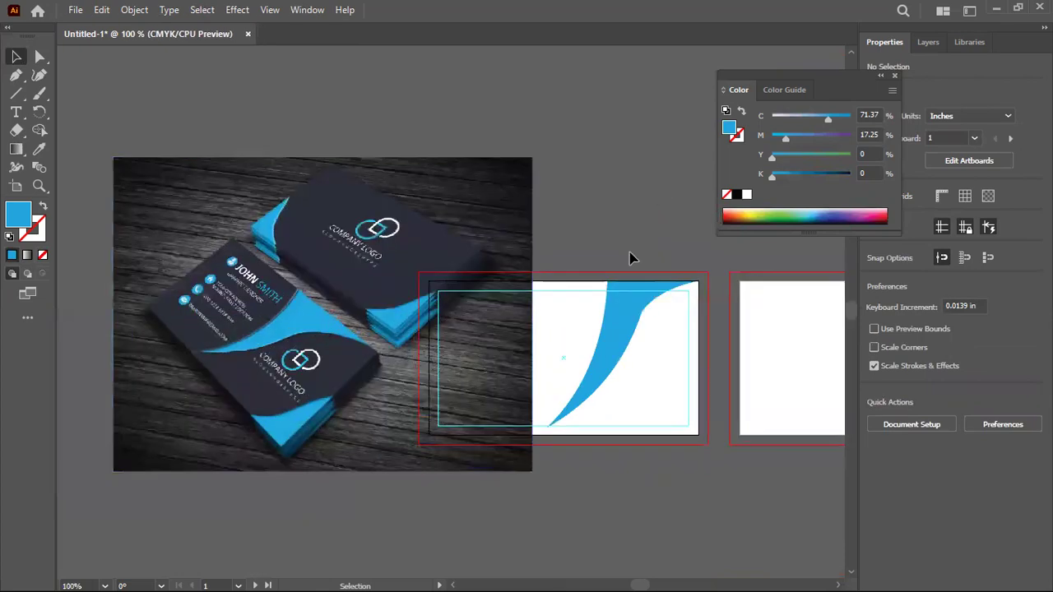
left_click_drag(449, 157, 650, 443)
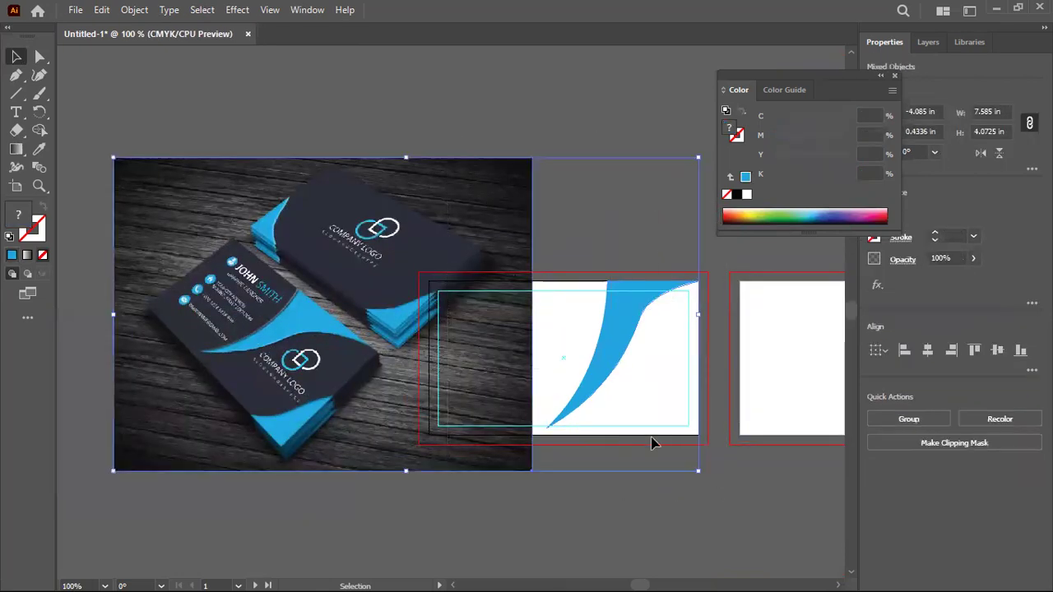
key("Delete")
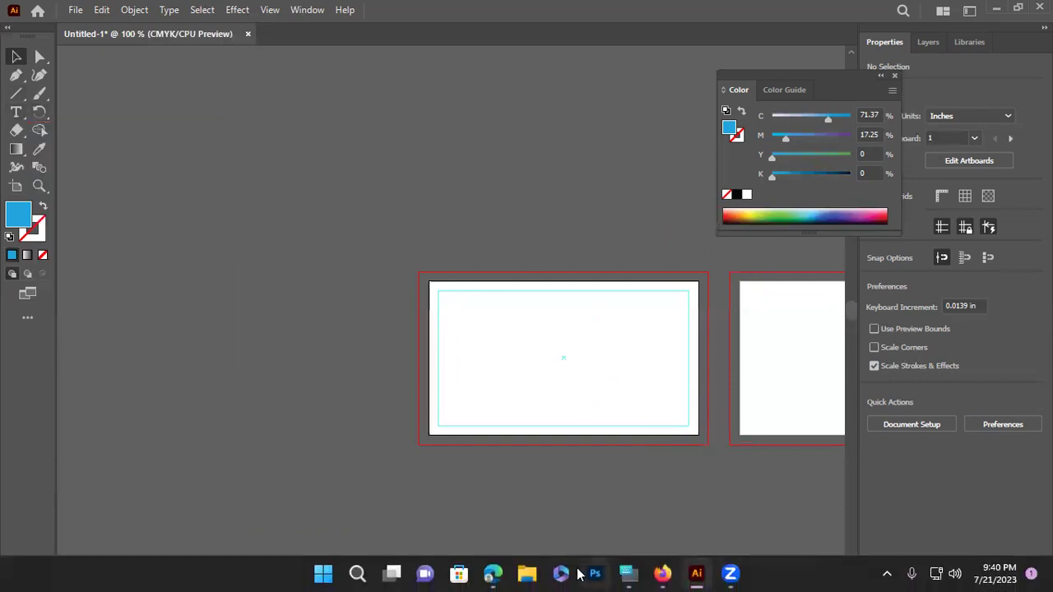
Search for 'google font' from the Firefox address bar
left_click(662, 574)
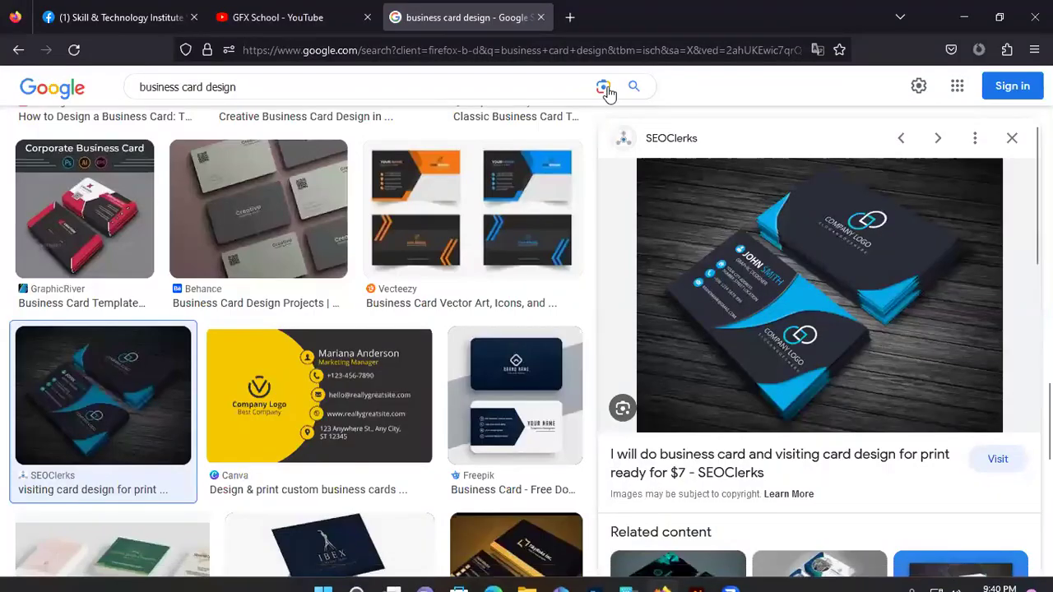
left_click(383, 49)
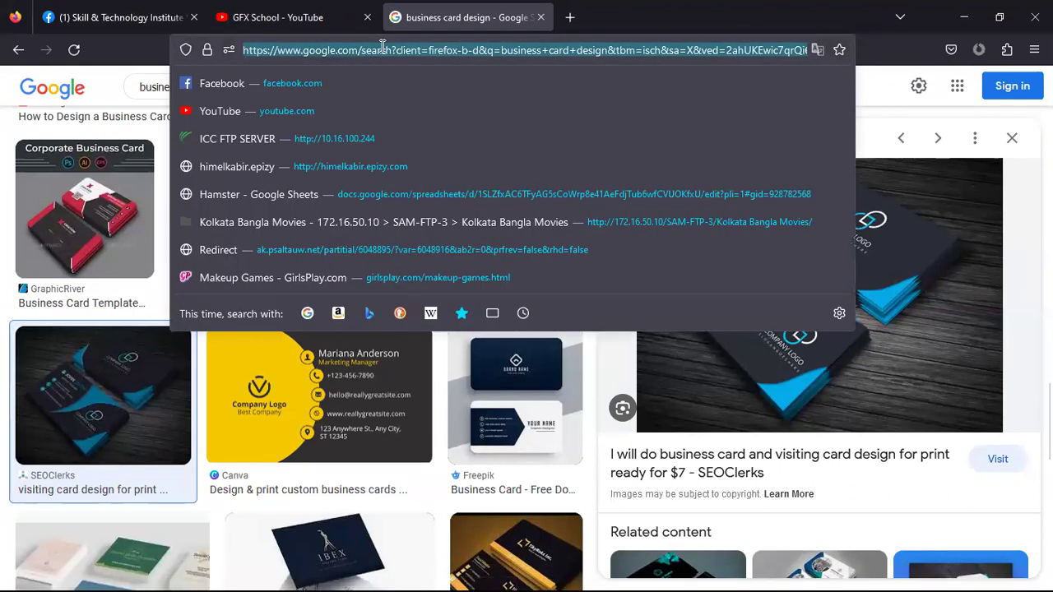
type("google")
key("BackSpace")
type("font")
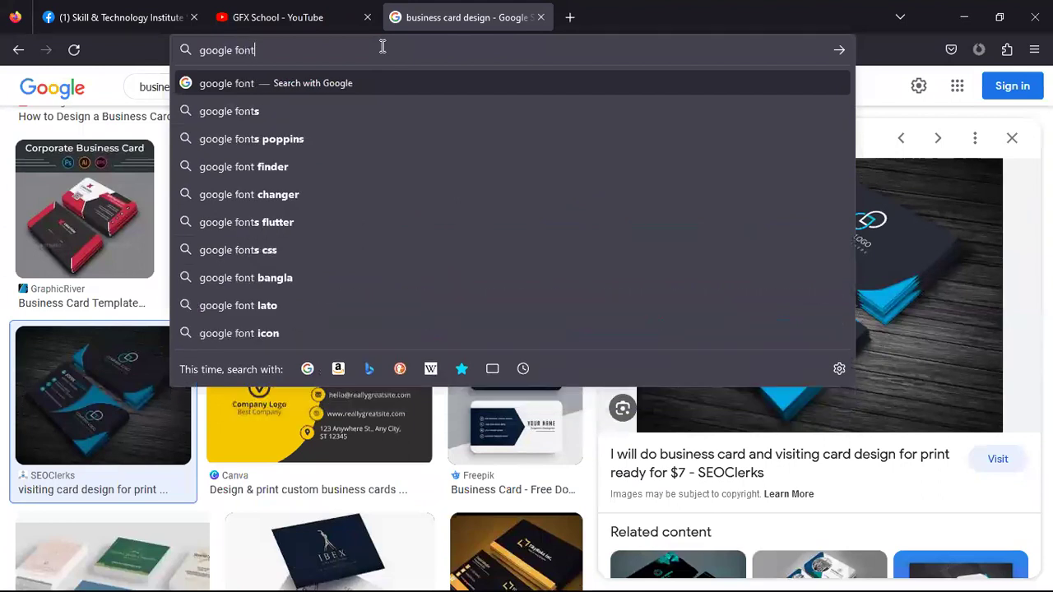
key("Return")
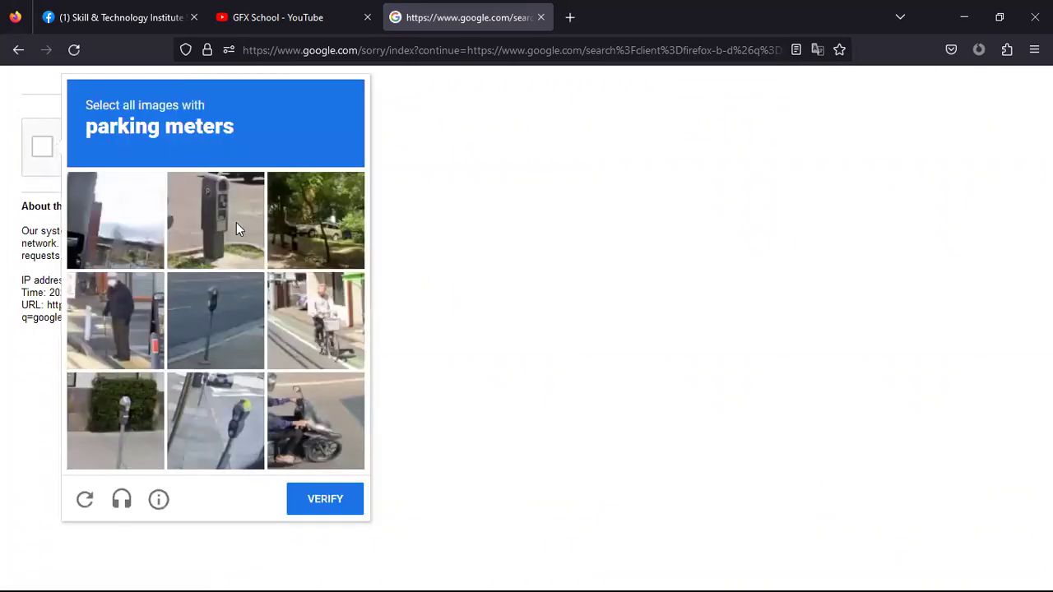
Solve the parking-meter image CAPTCHA and open the Google Fonts: Browse Fonts result
left_click(236, 222)
left_click(216, 321)
left_click(115, 420)
left_click(233, 439)
left_click(335, 499)
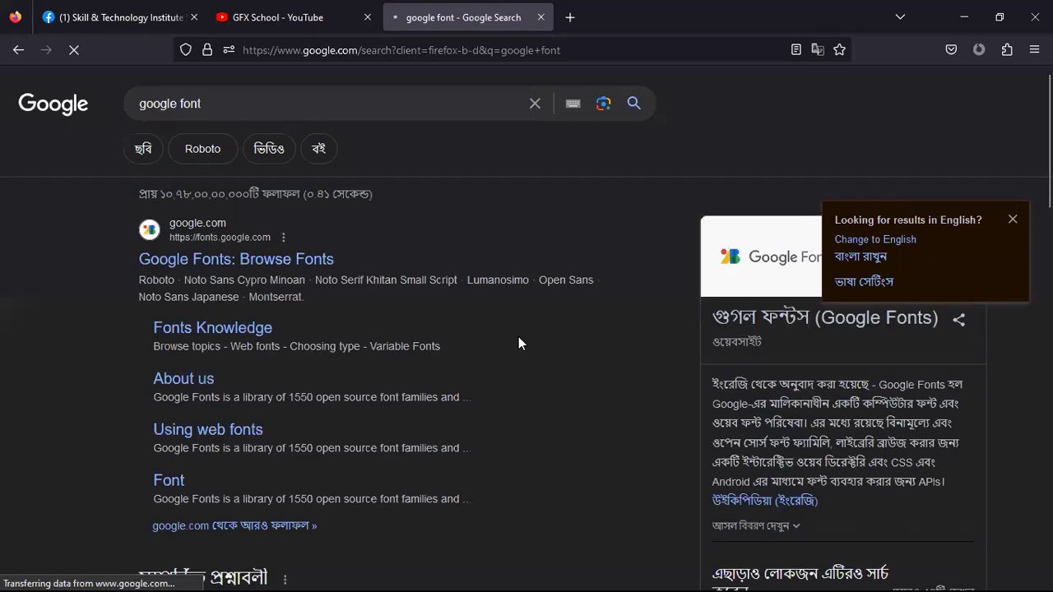
left_click(549, 114)
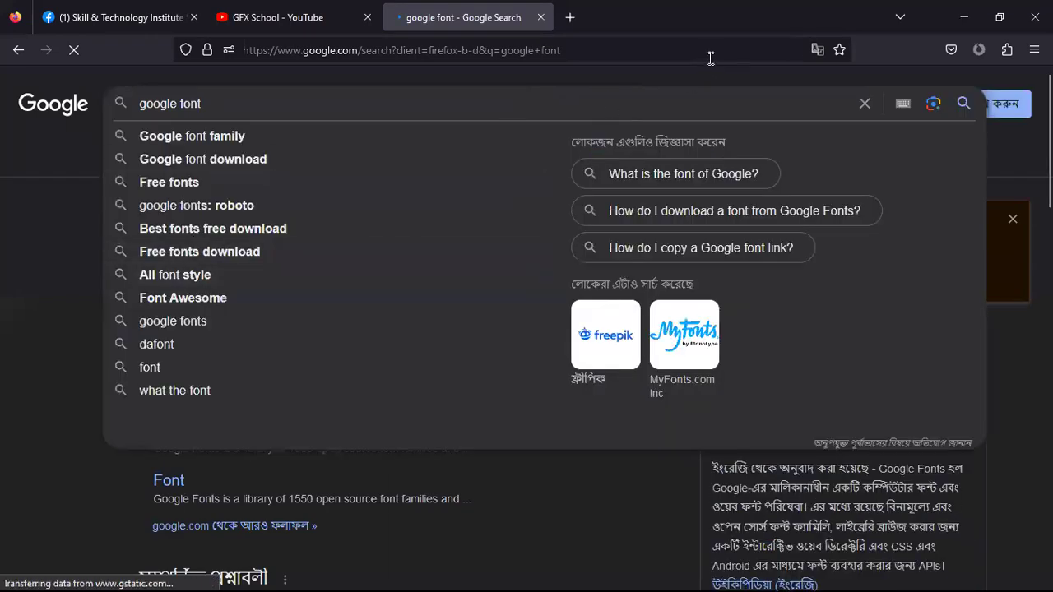
left_click(710, 54)
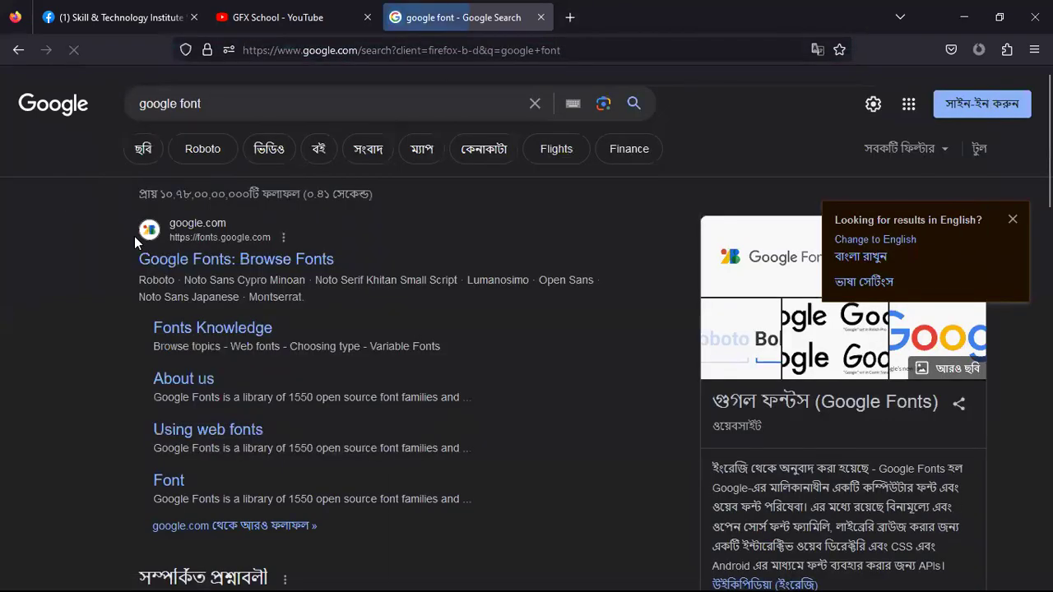
left_click(241, 262)
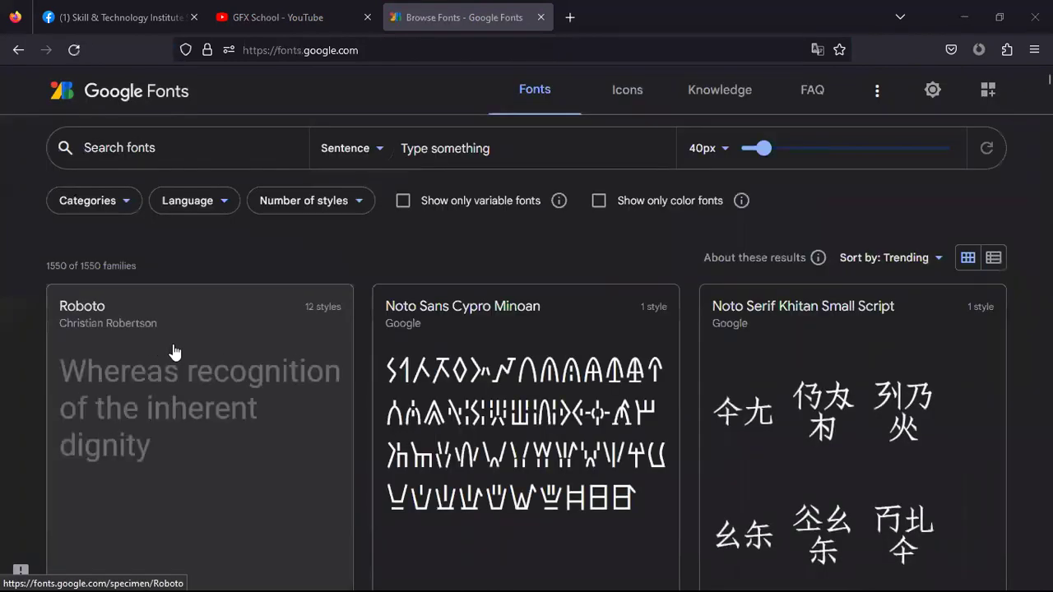
Set the font preview text to 'Name'
scroll(557, 411, "down", 4)
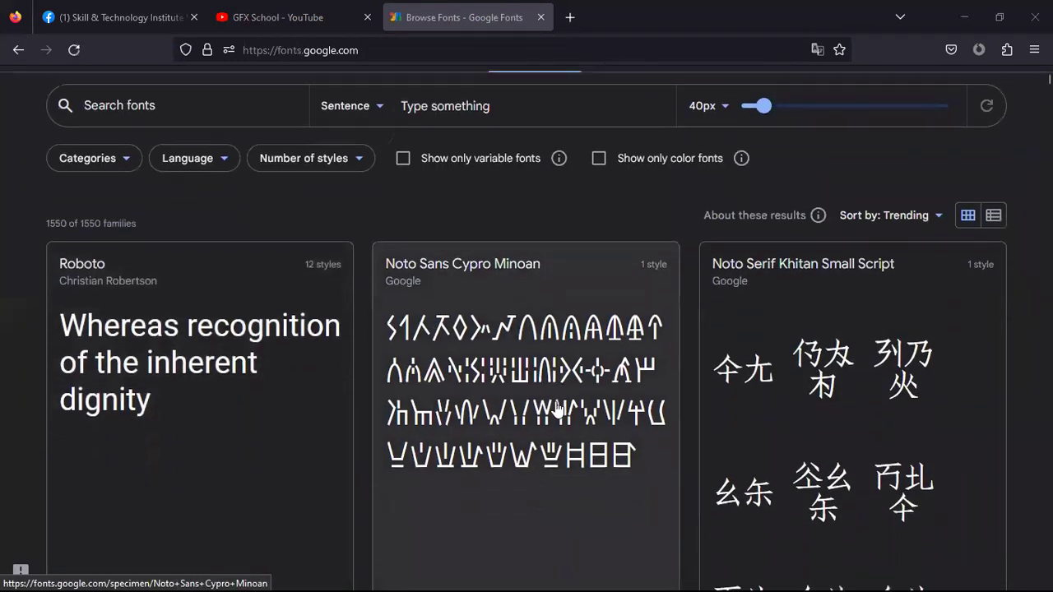
scroll(559, 409, "up", 4)
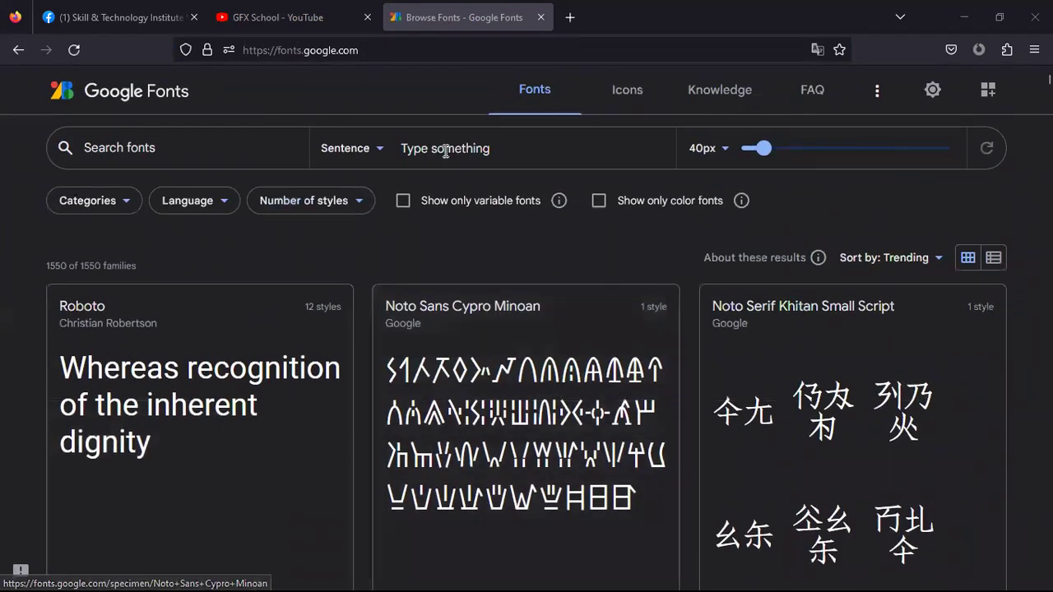
left_click(450, 146)
type("Name")
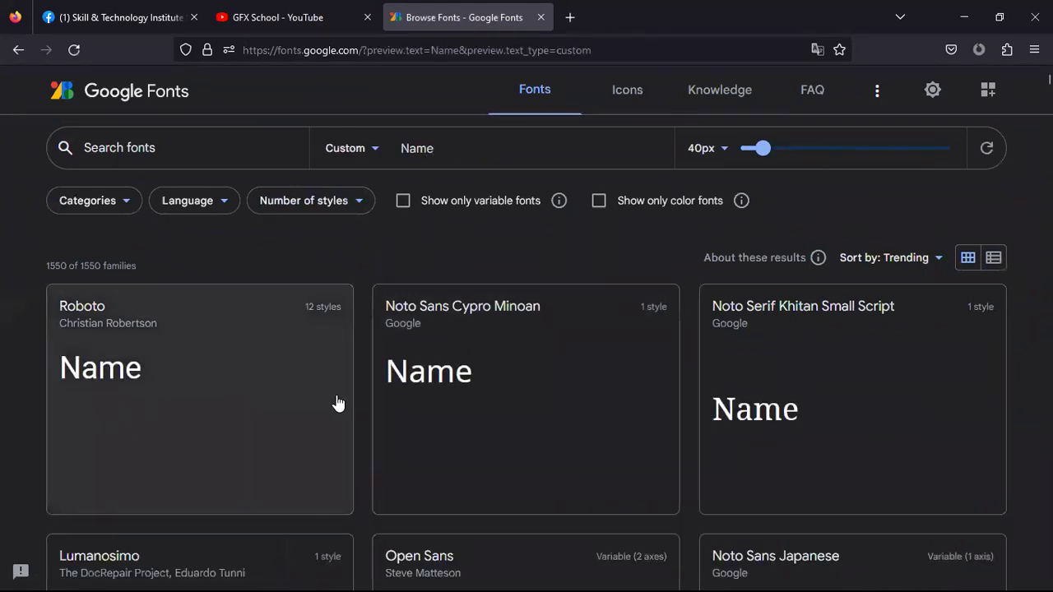
Open the Roboto font page and download the family as Roboto.zip
scroll(916, 425, "down", 3)
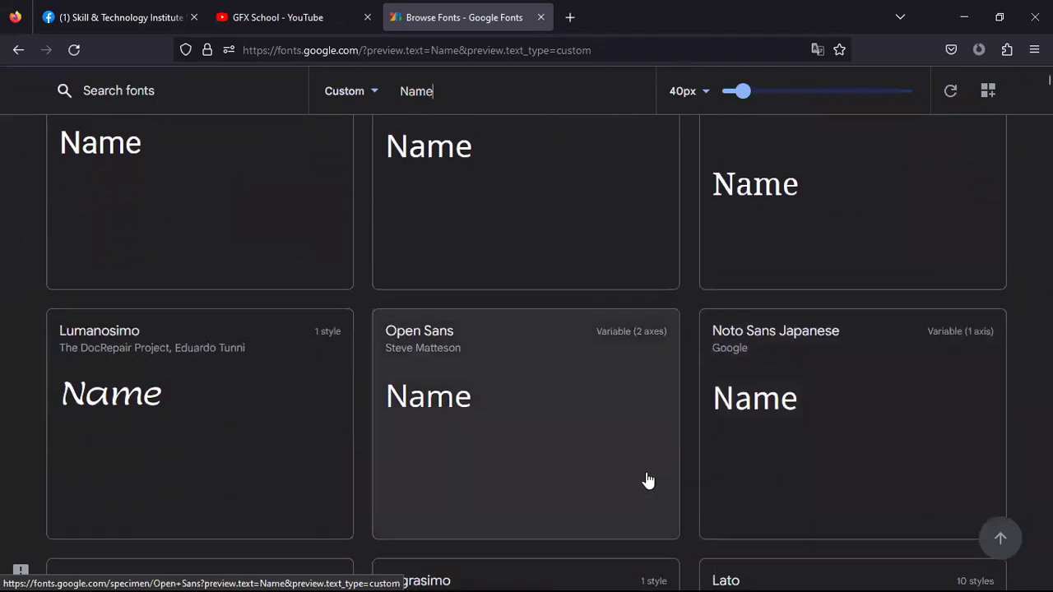
scroll(633, 480, "up", 1)
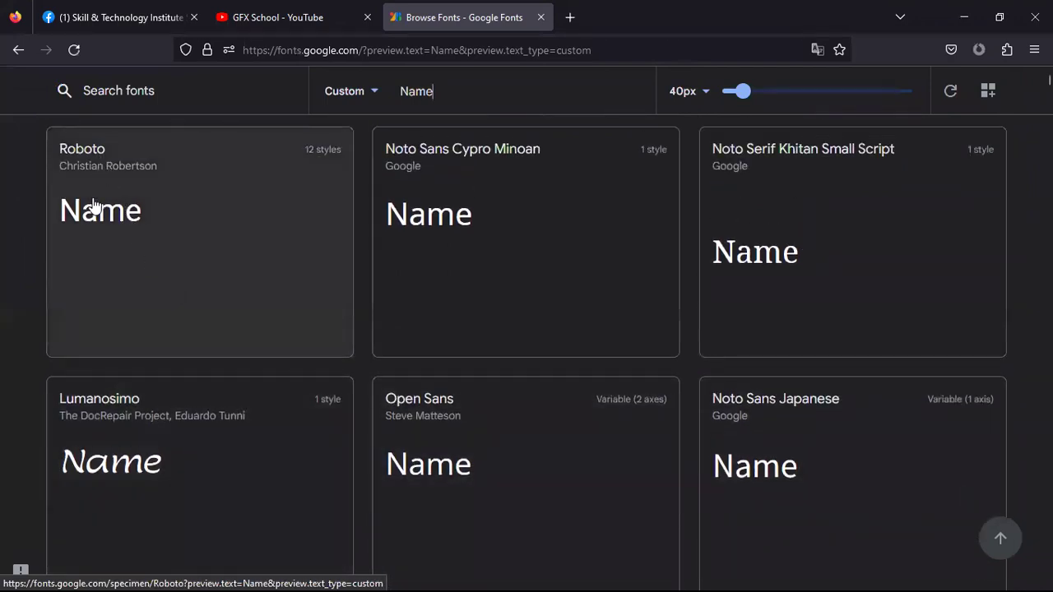
left_click(155, 208)
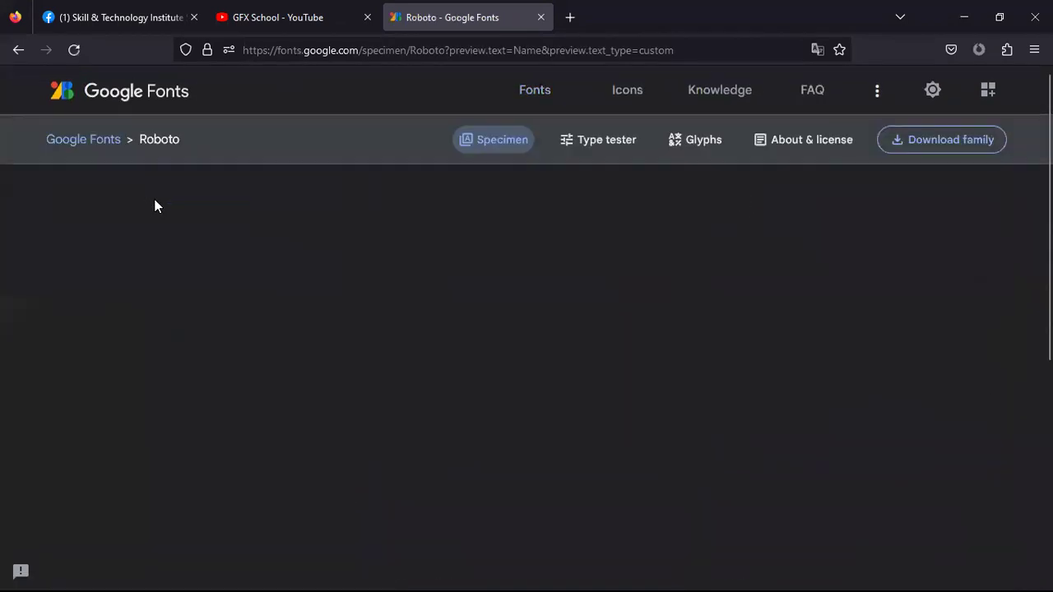
left_click(928, 145)
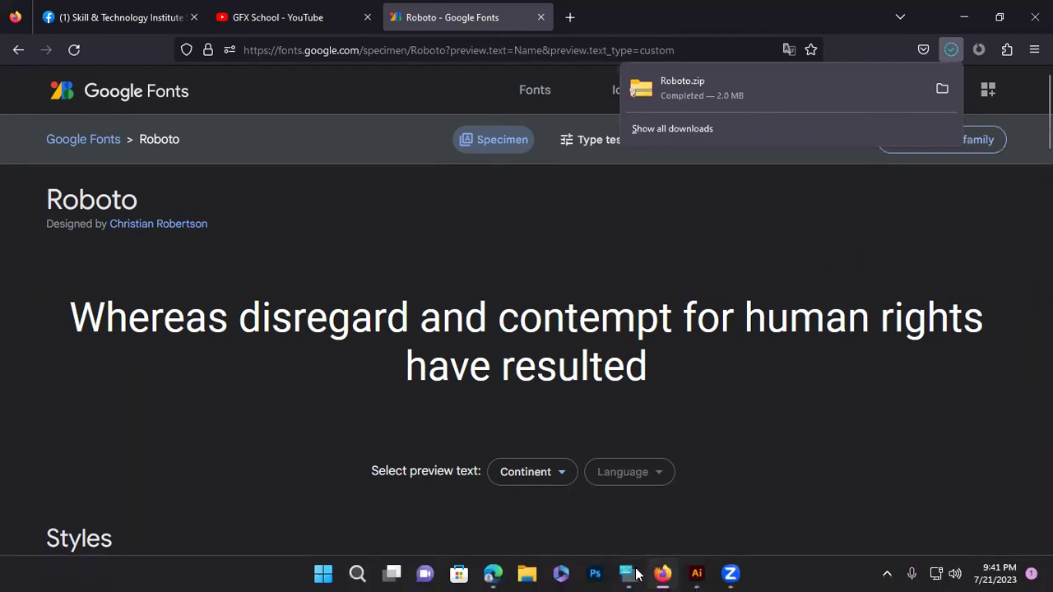
Extract Roboto.zip with WinRAR into a Roboto folder in Downloads
left_click(528, 574)
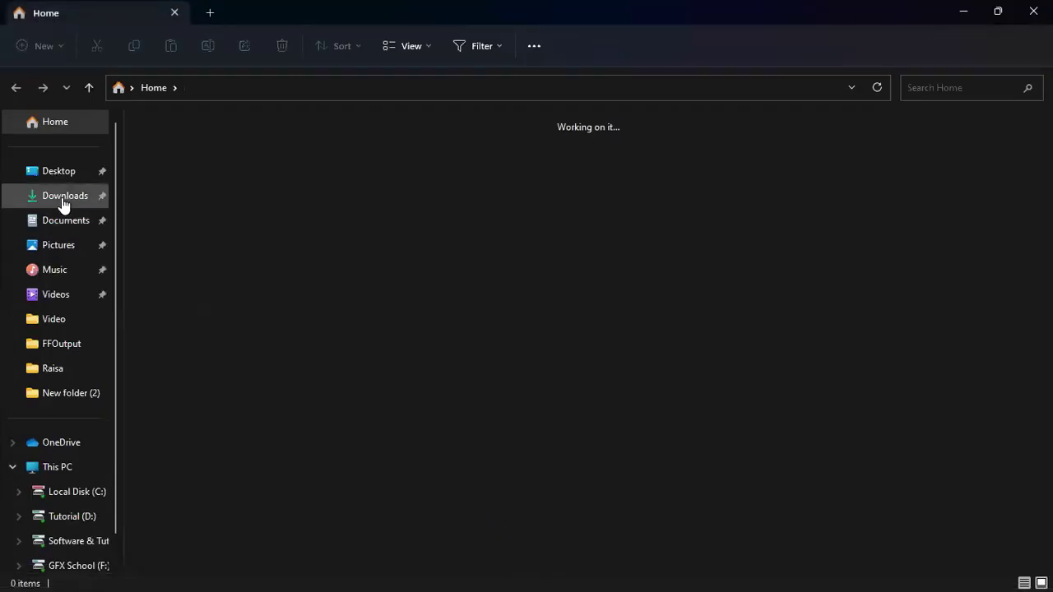
left_click(63, 202)
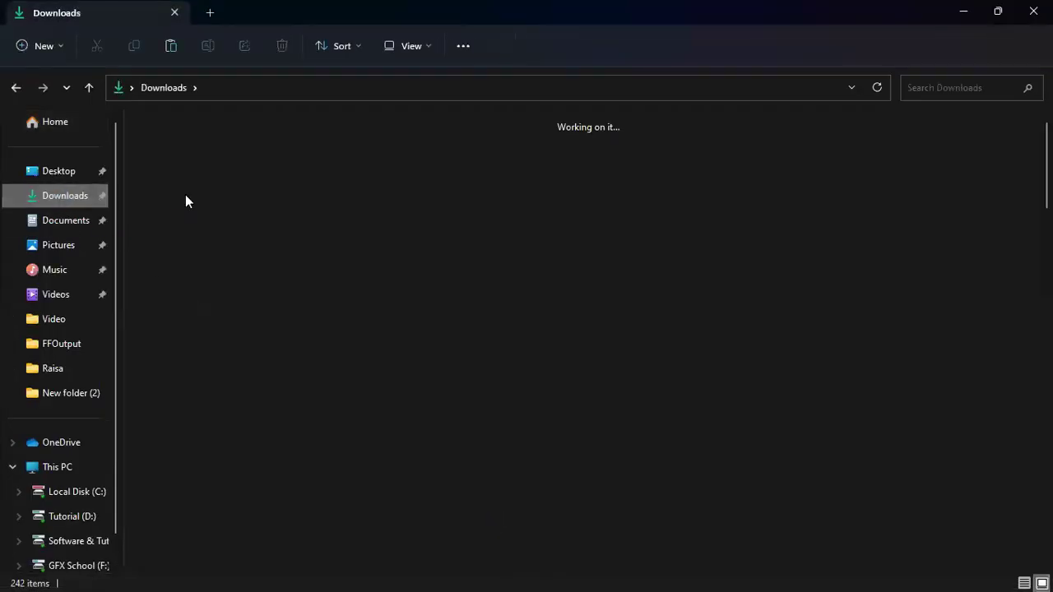
left_click(182, 164)
right_click(182, 164)
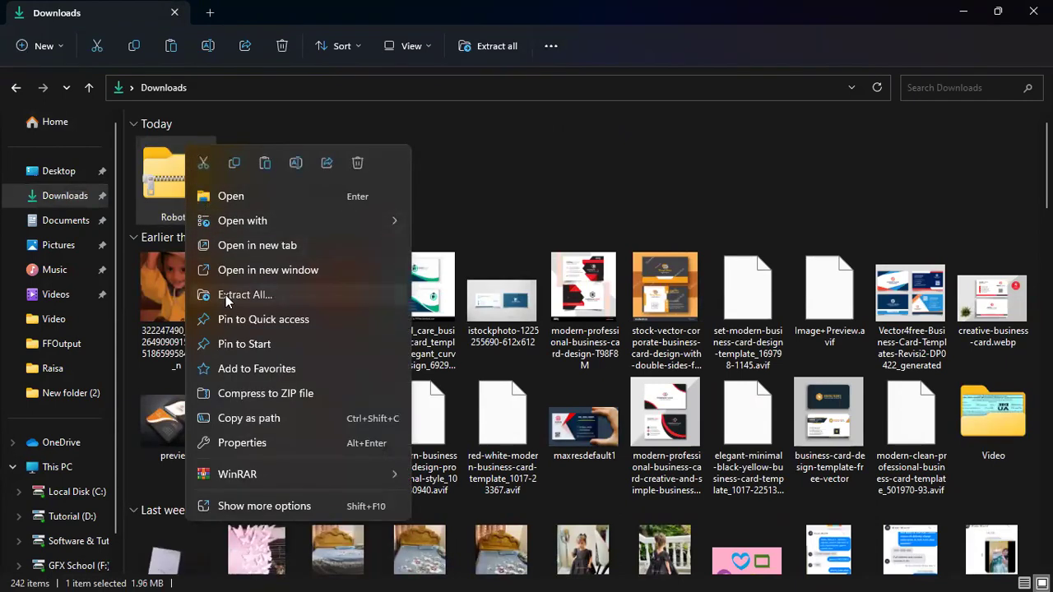
mouse_move(353, 472)
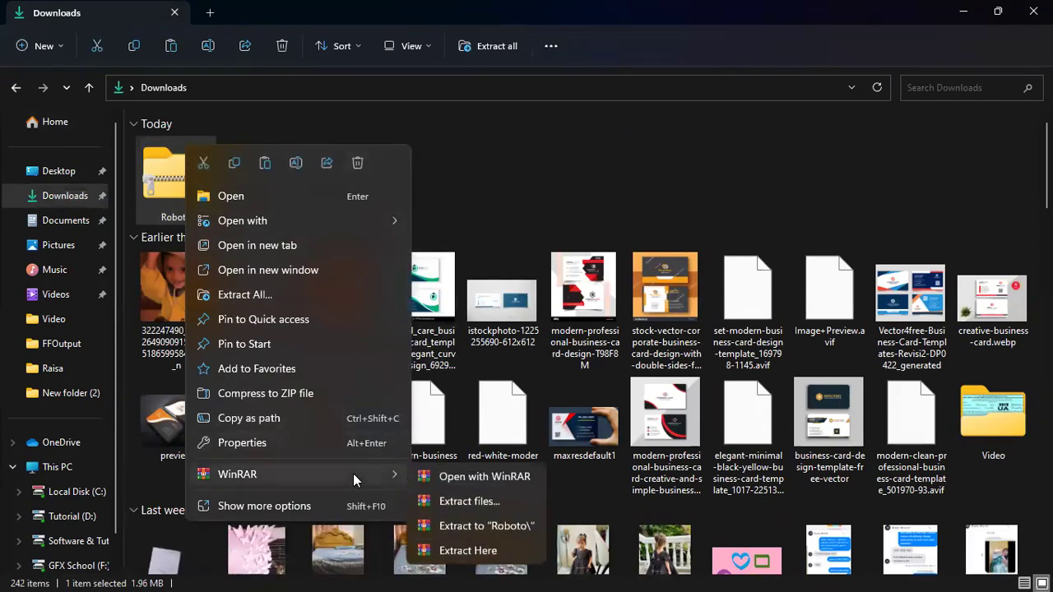
left_click(459, 507)
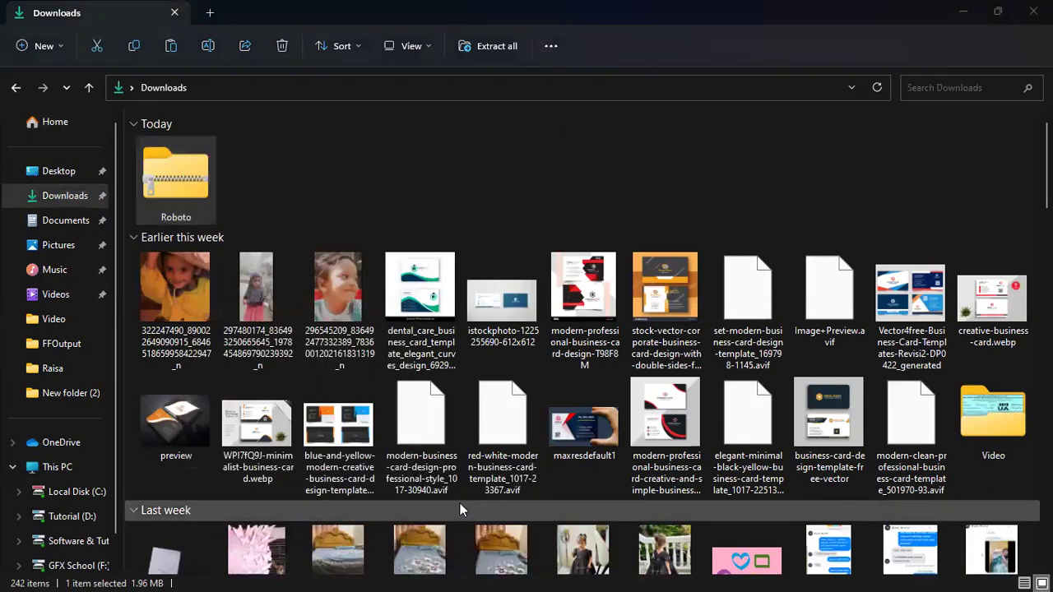
left_click(571, 462)
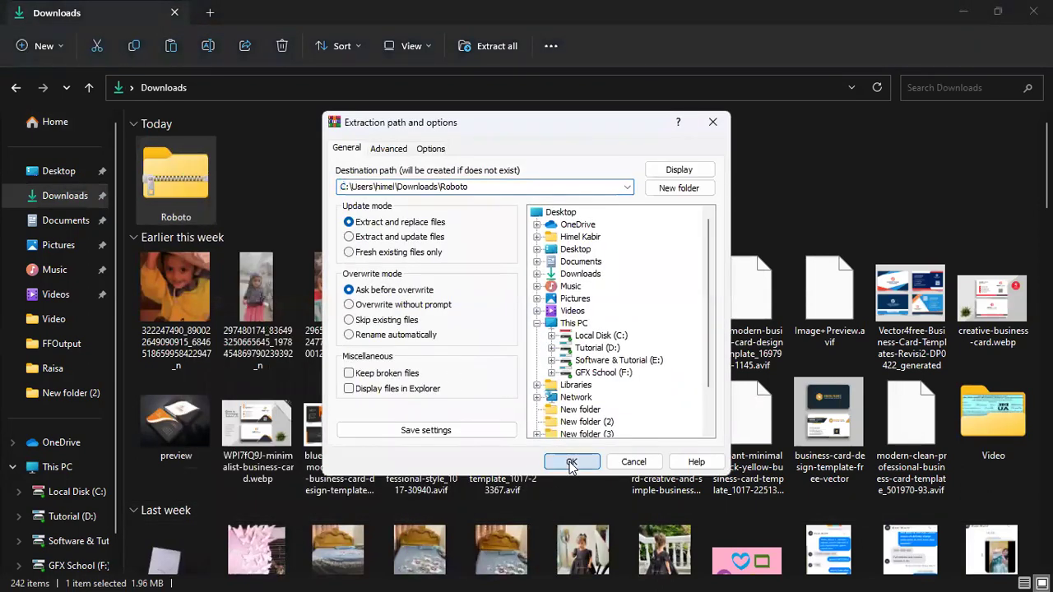
Select all twelve Roboto font files in the extracted folder and install them
double_click(272, 185)
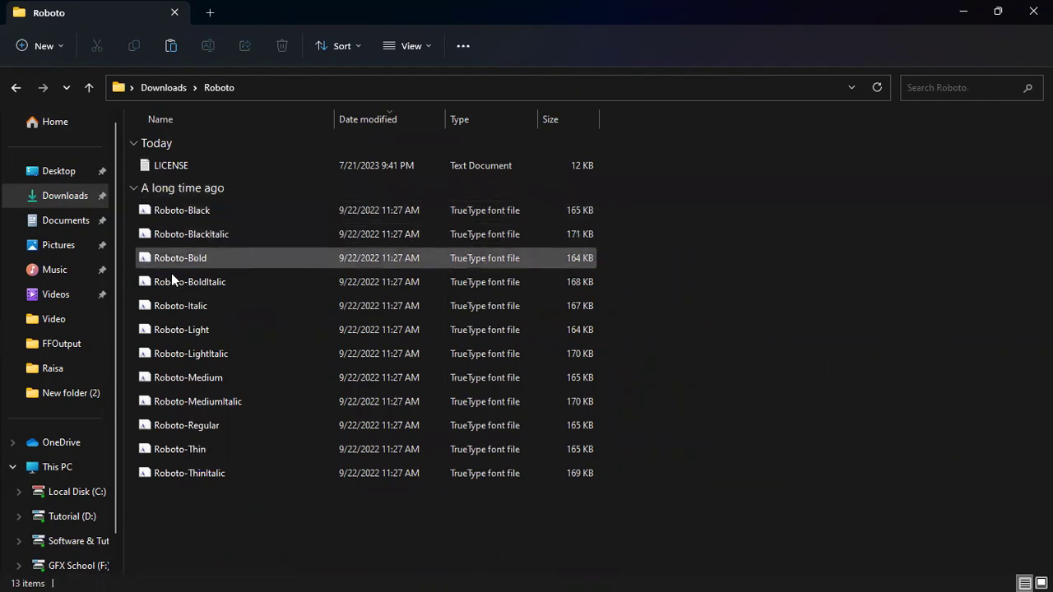
left_click_drag(172, 535, 202, 211)
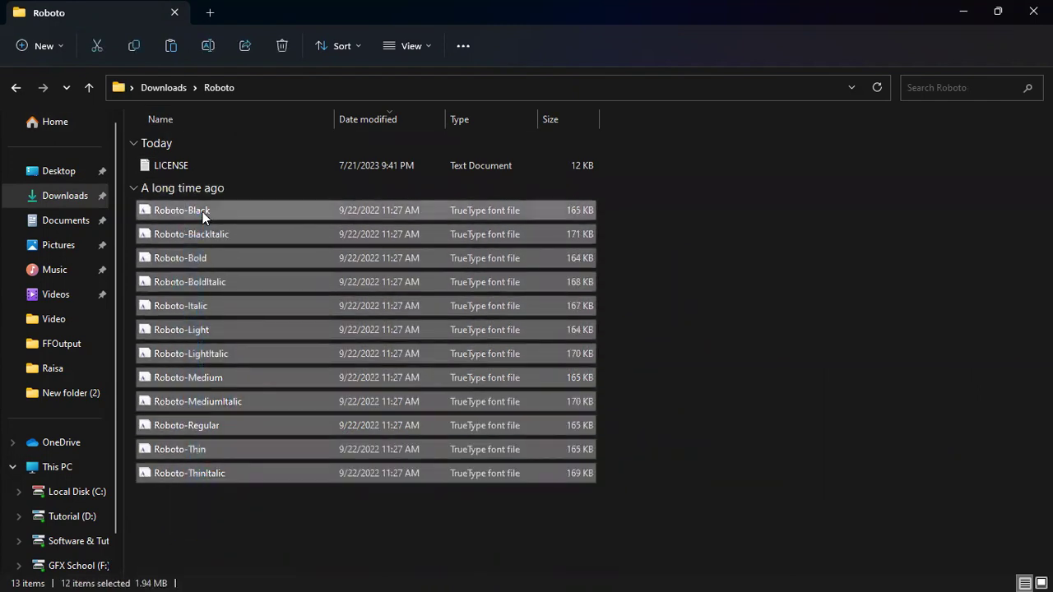
right_click(203, 214)
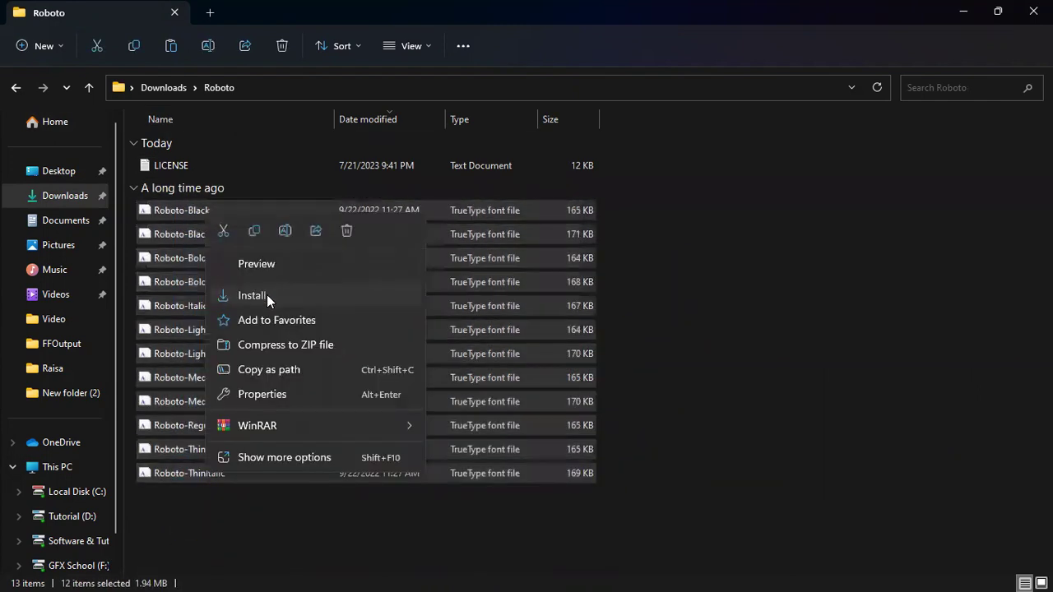
left_click(267, 294)
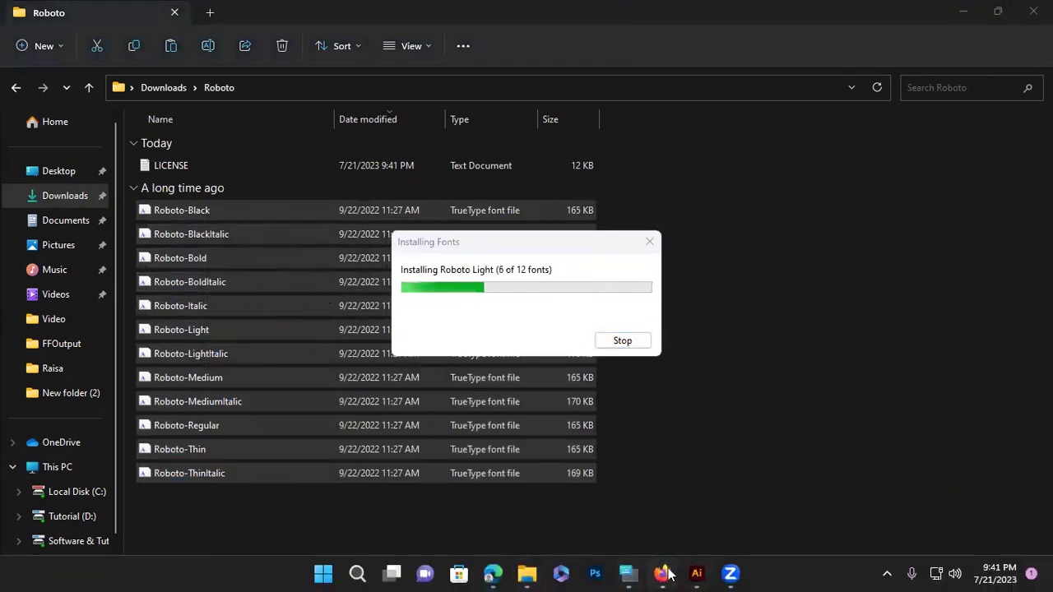
left_click(663, 573)
Browse the Google Fonts catalogue, then minimize Firefox and return Explorer to the Downloads folder
scroll(708, 309, "down", 1)
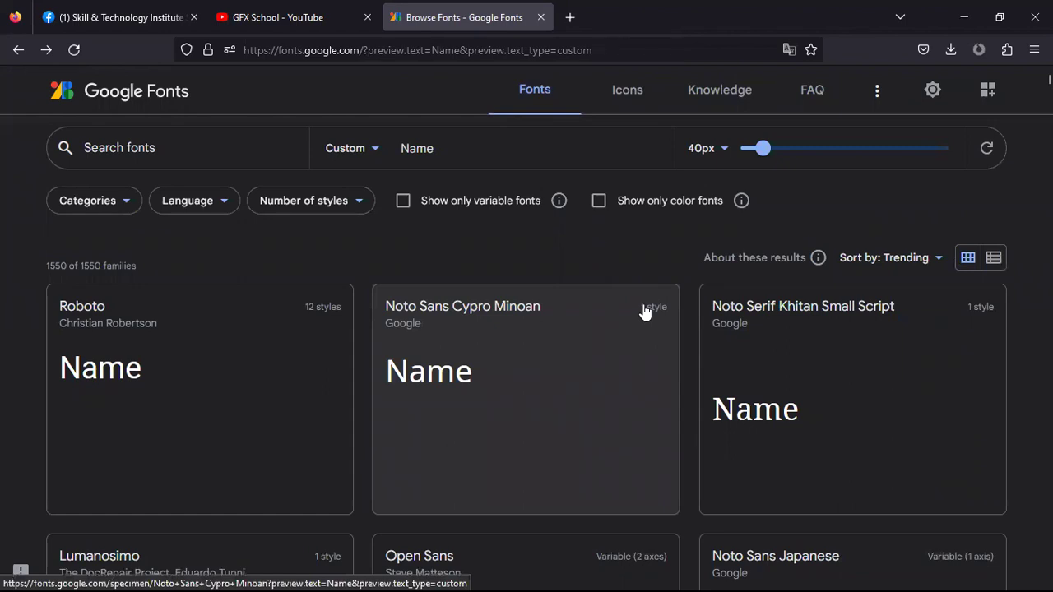
scroll(936, 451, "down", 3)
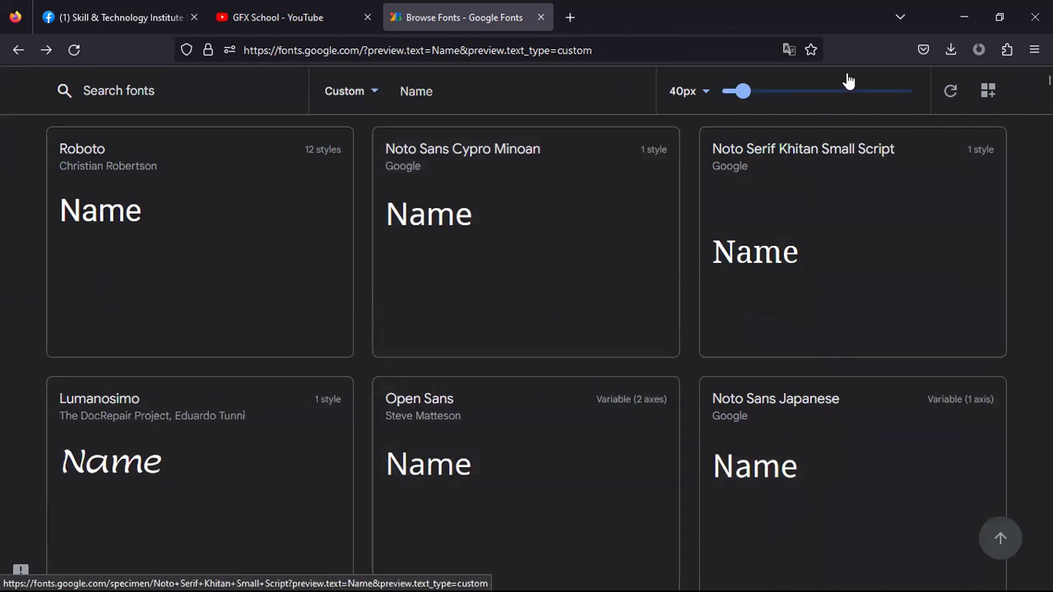
left_click(964, 16)
left_click(801, 396)
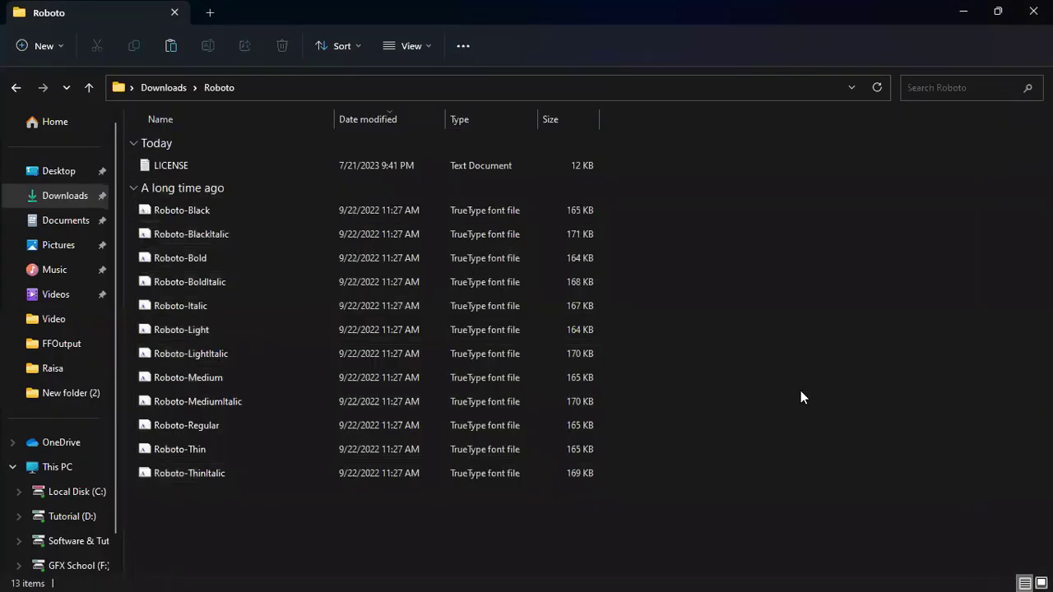
left_click(52, 198)
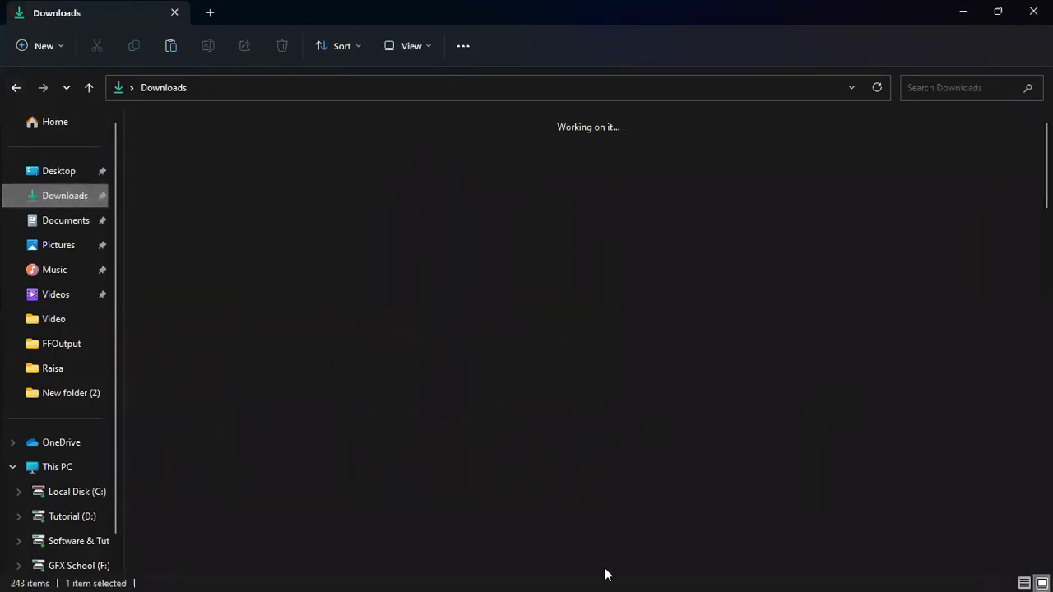
Back in the Illustrator card document, type the card holder's name as a new text line
left_click(696, 574)
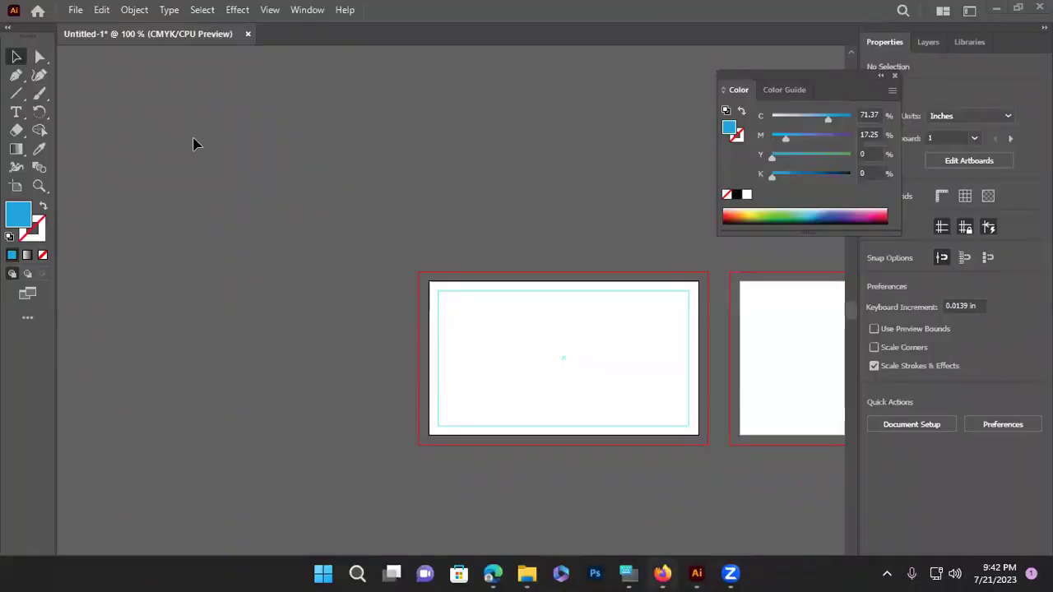
left_click(14, 115)
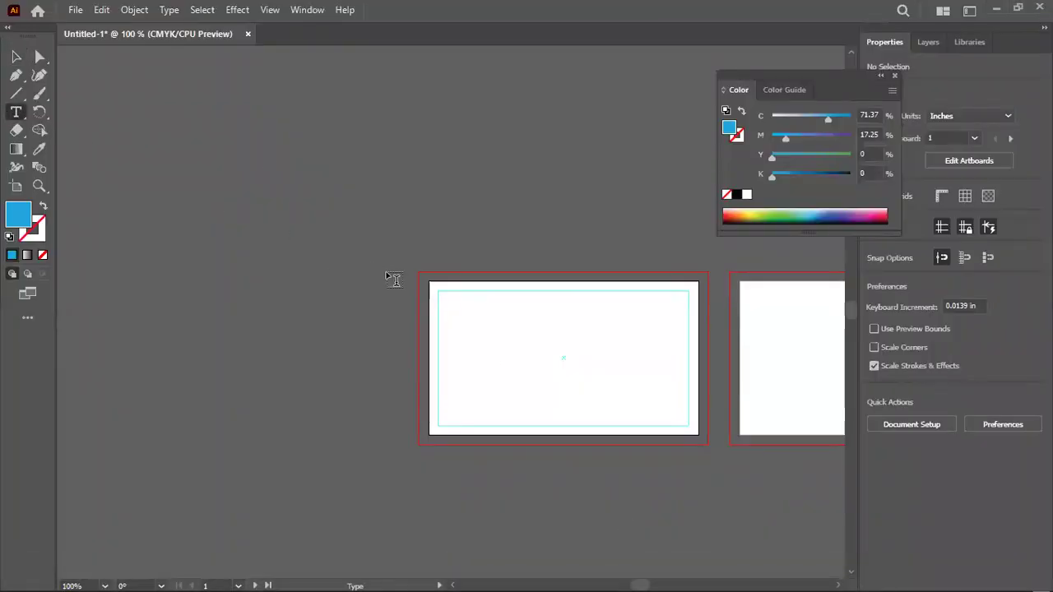
left_click(356, 252)
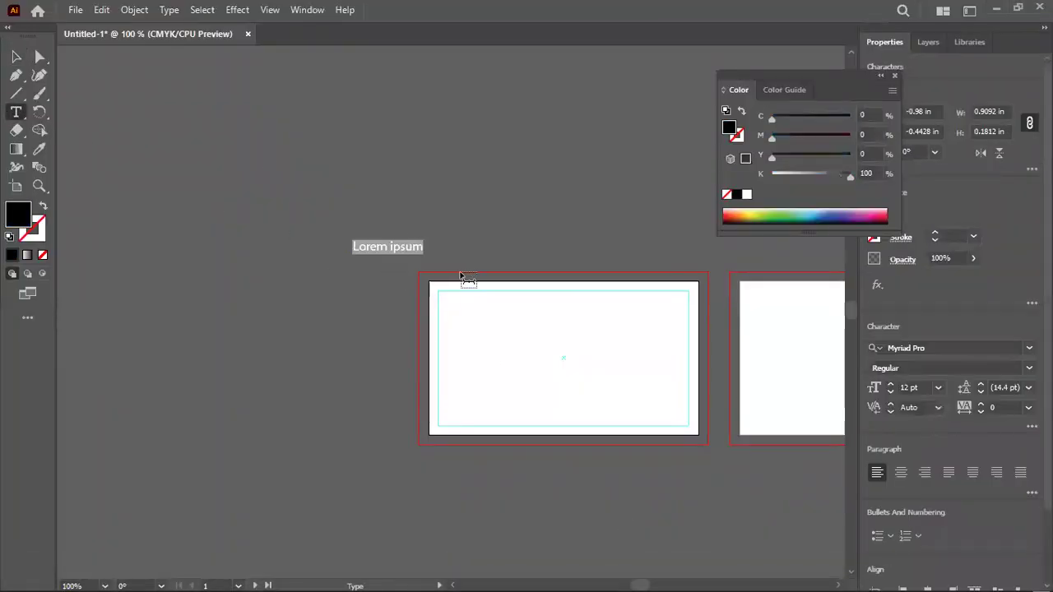
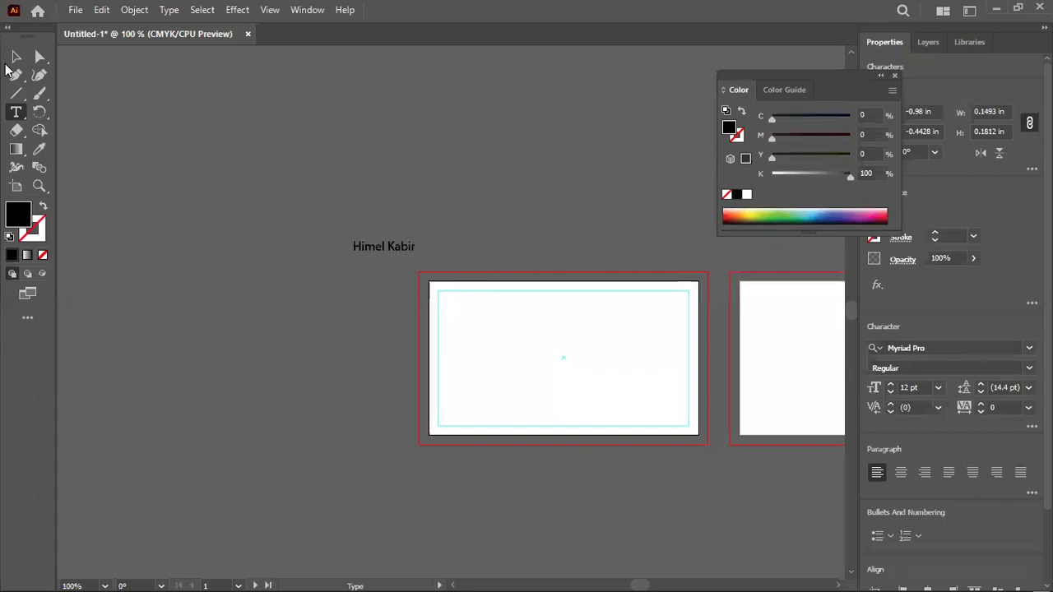
Move the name text onto the front artboard near its upper left
left_click(16, 56)
scroll(567, 305, "up", 1)
left_click_drag(291, 217, 452, 320)
scroll(489, 349, "up", 2)
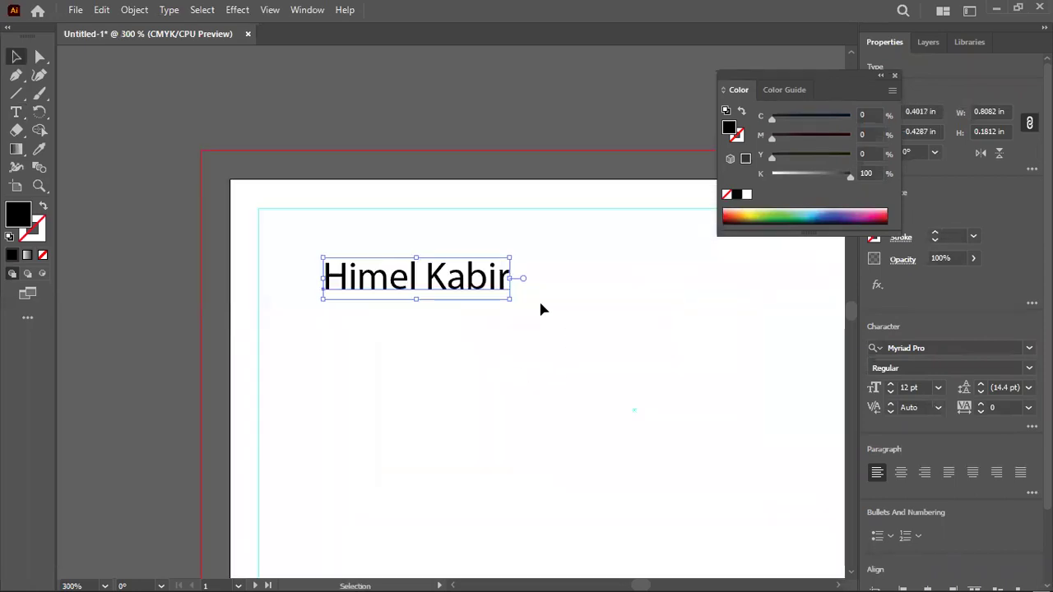
left_click(947, 345)
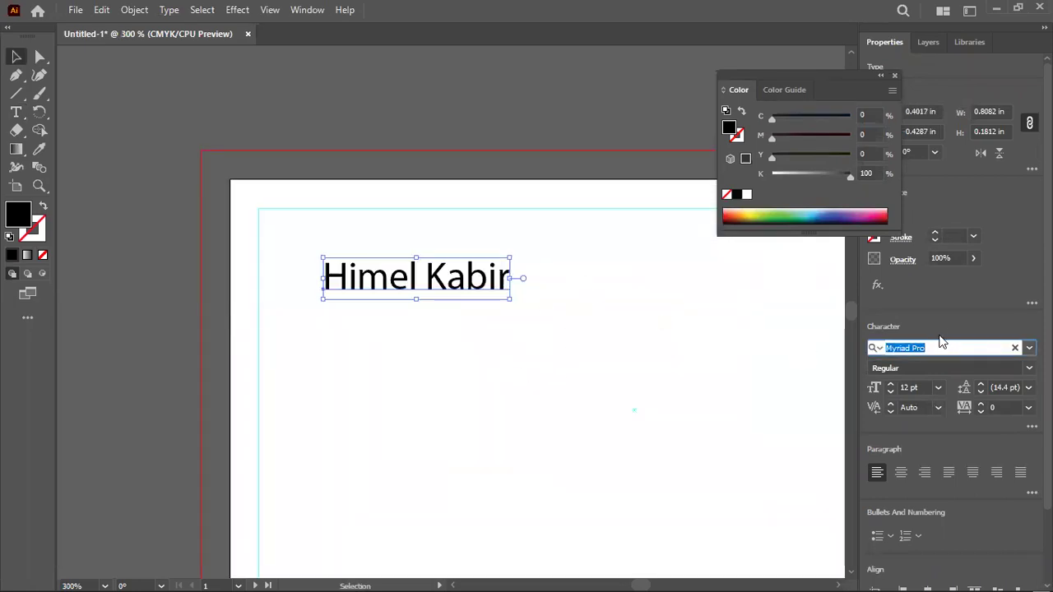
Change the name text's font to Roboto with the Bold style
type("ro")
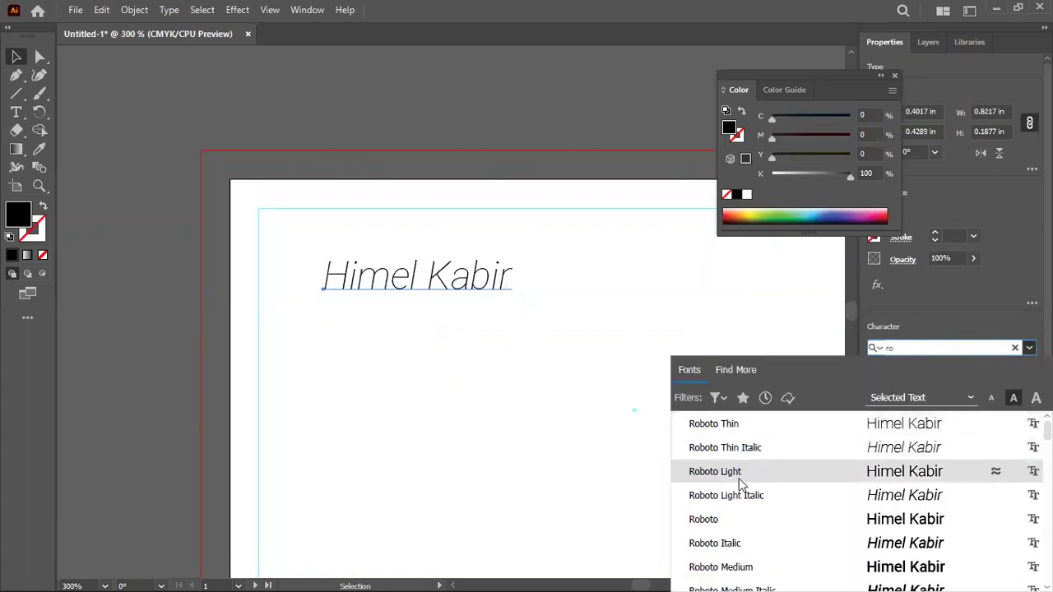
left_click(730, 519)
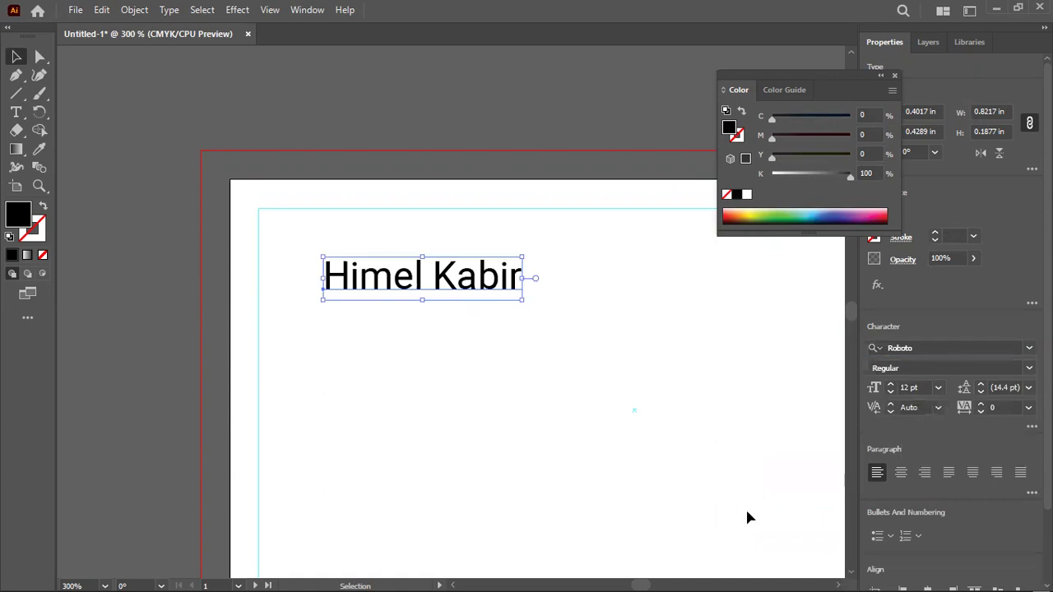
left_click(954, 367)
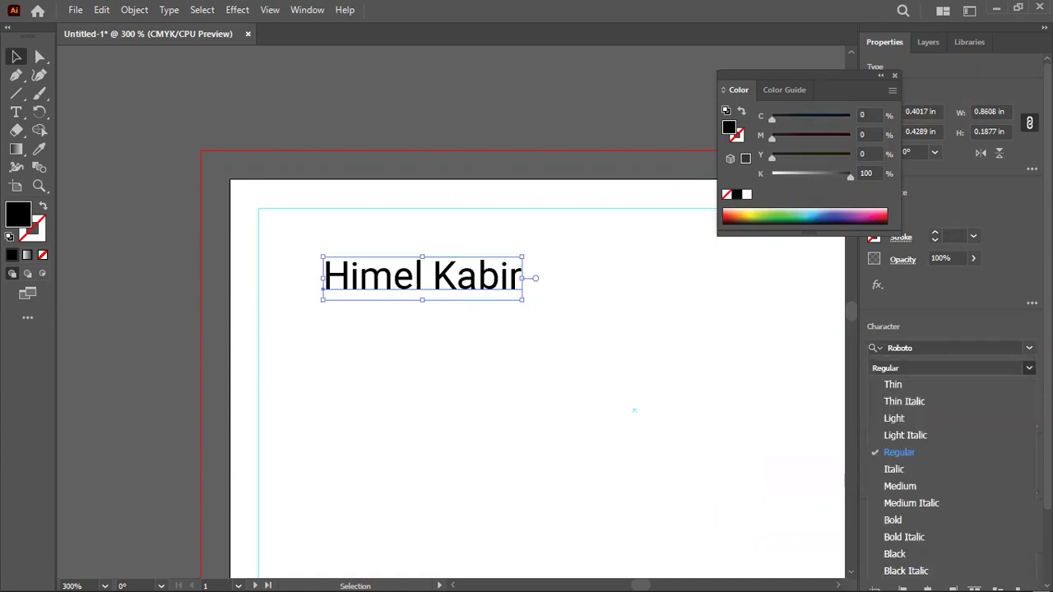
left_click(894, 520)
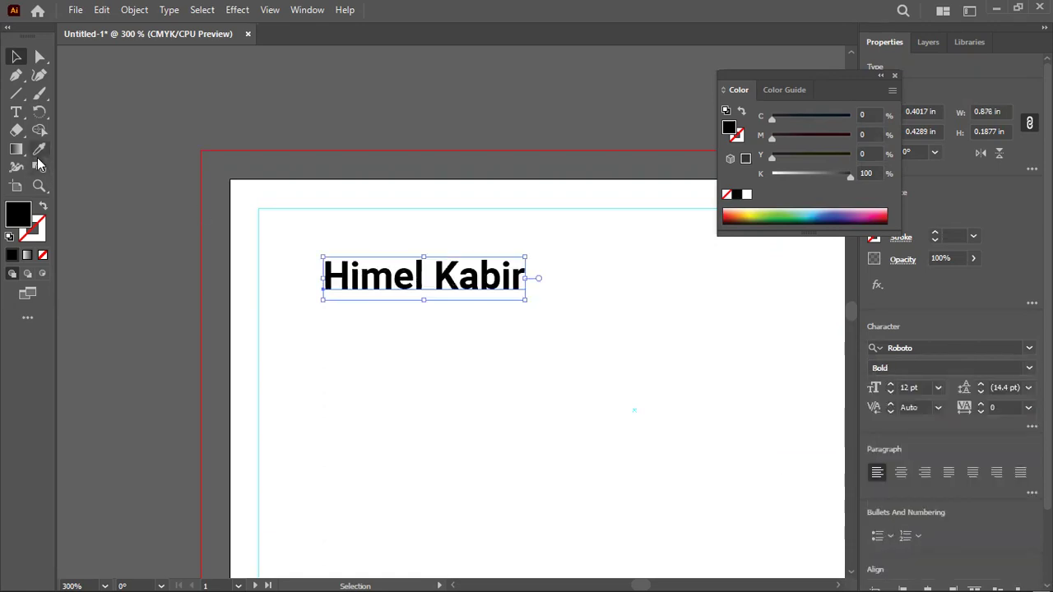
Fill the name text with bright red ef141f
double_click(17, 218)
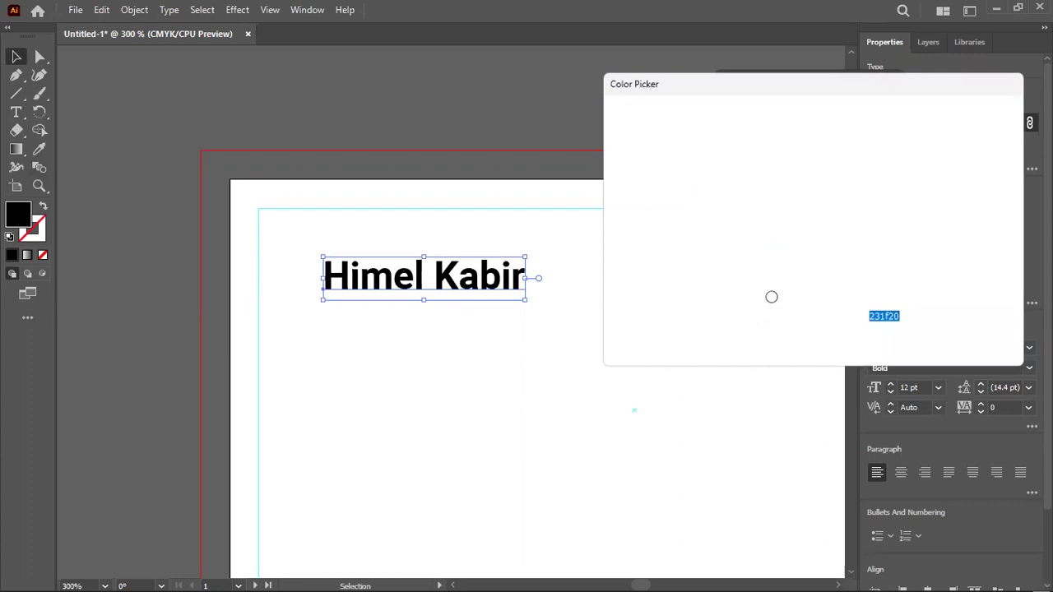
mouse_move(831, 146)
left_mouse_down()
mouse_move(827, 304)
mouse_move(827, 116)
mouse_move(831, 142)
left_mouse_up()
left_click_drag(766, 134, 792, 136)
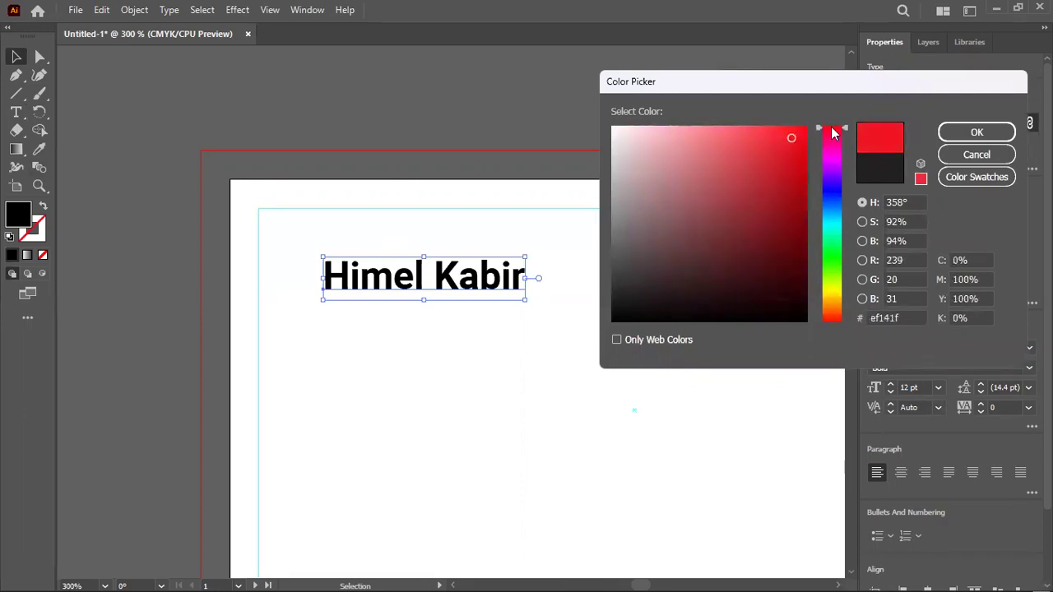
left_click(975, 133)
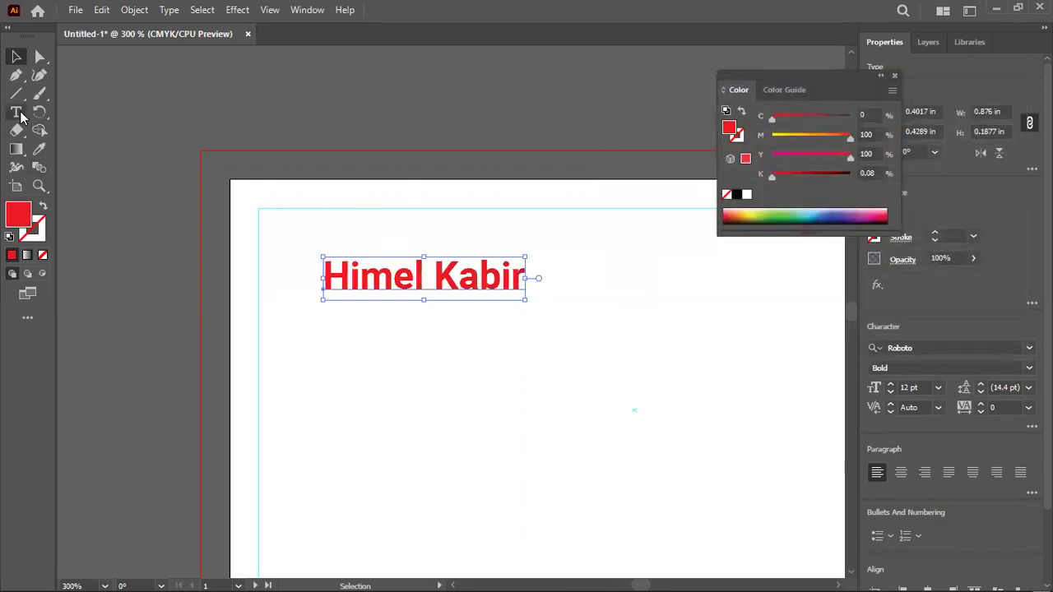
Recolor only the last name dark grey, then exit text editing and deselect
left_click(17, 113)
left_click_drag(439, 272, 526, 277)
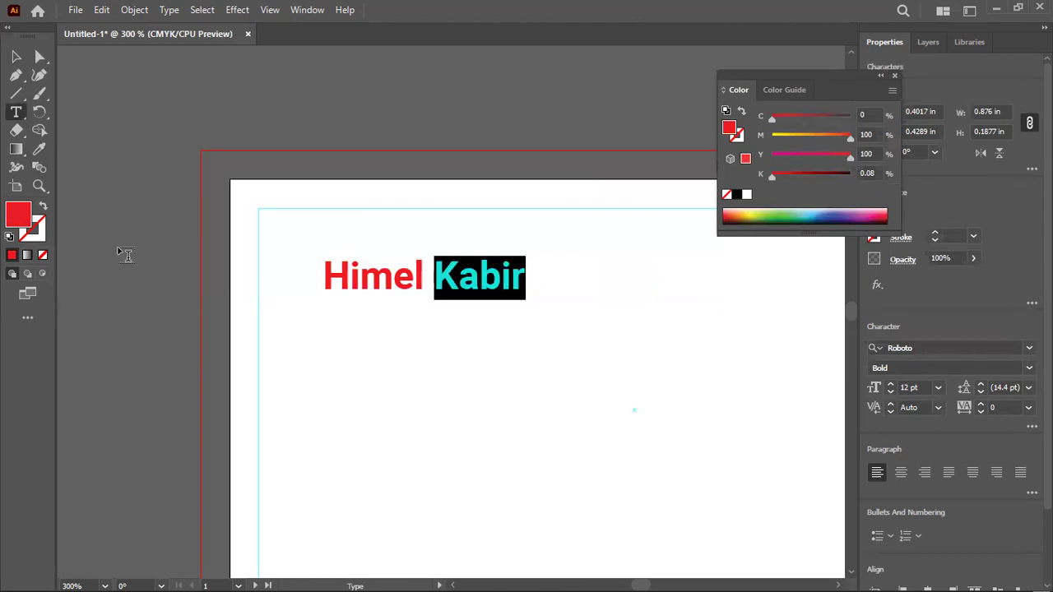
double_click(18, 214)
left_click_drag(649, 205, 599, 271)
left_click(977, 132)
key("Escape")
left_click(236, 98)
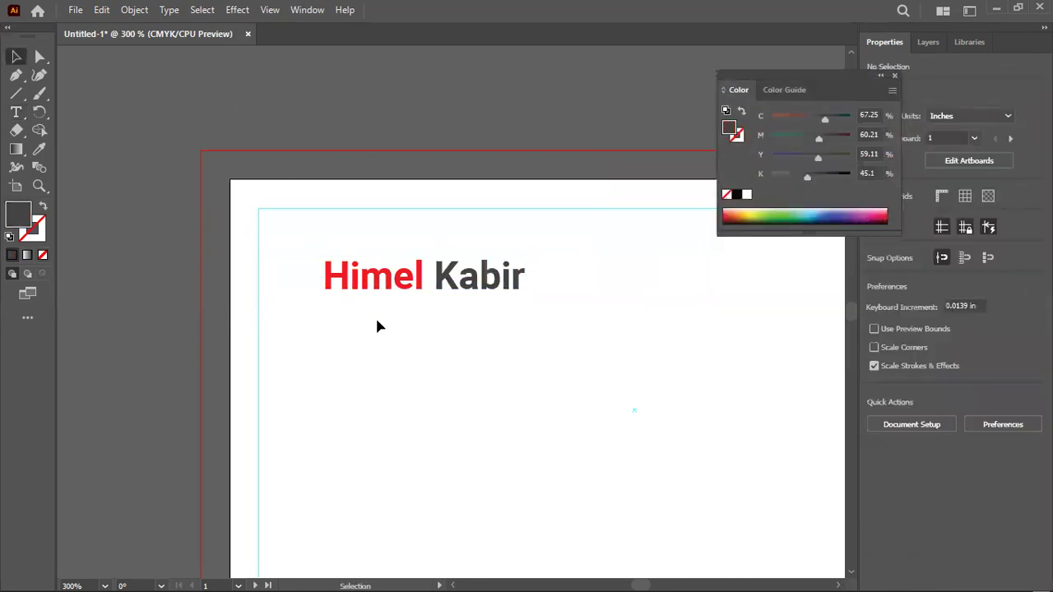
Drag and nudge the name text into the card's top-left corner against the guide
scroll(377, 323, "down", 1)
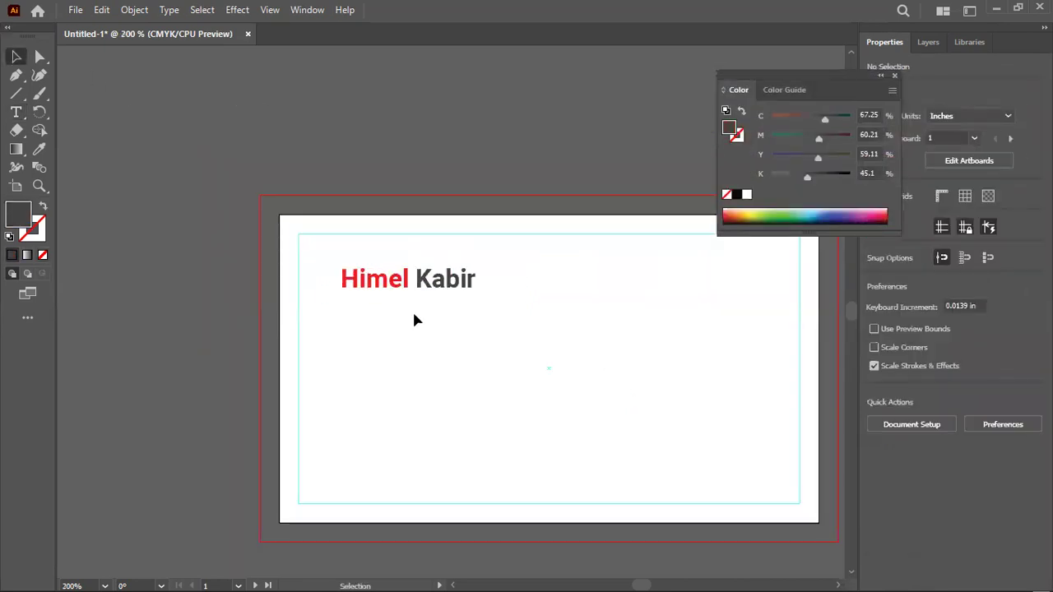
left_click_drag(423, 285, 378, 249)
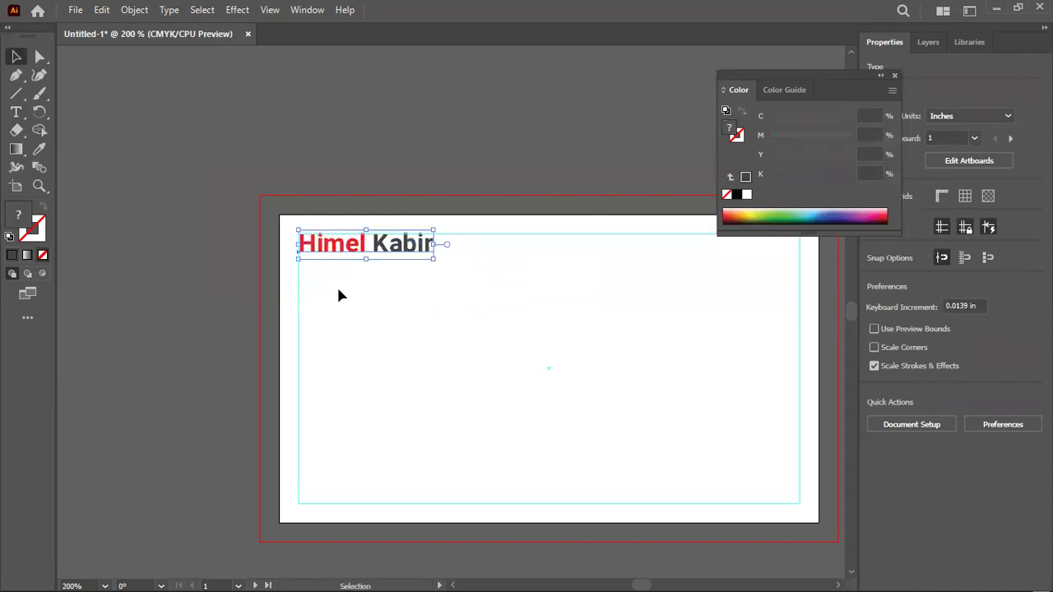
left_click(305, 204)
scroll(321, 247, "up", 2)
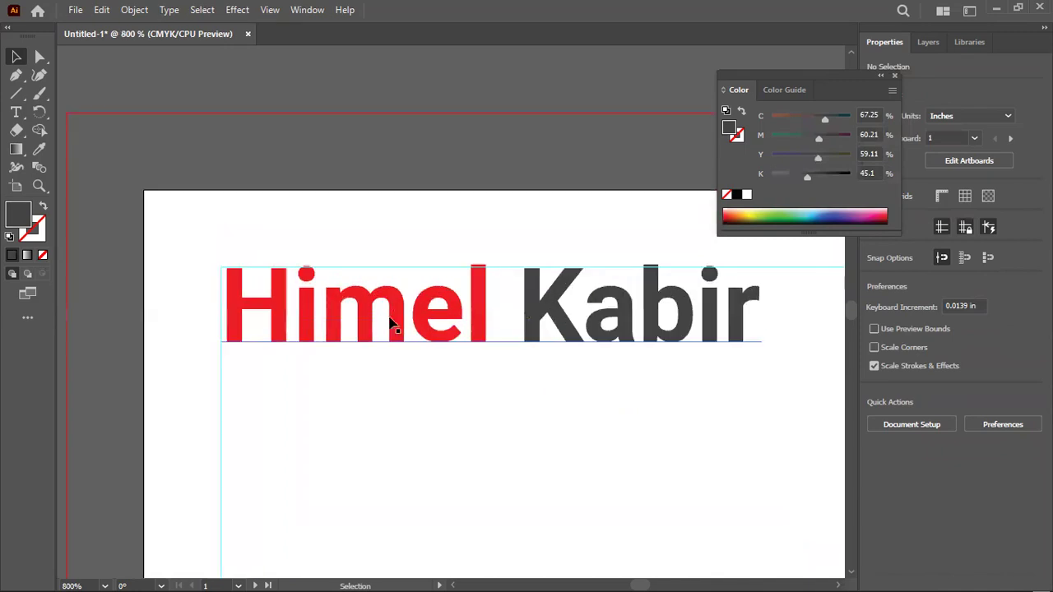
left_click(419, 328)
key("Down")
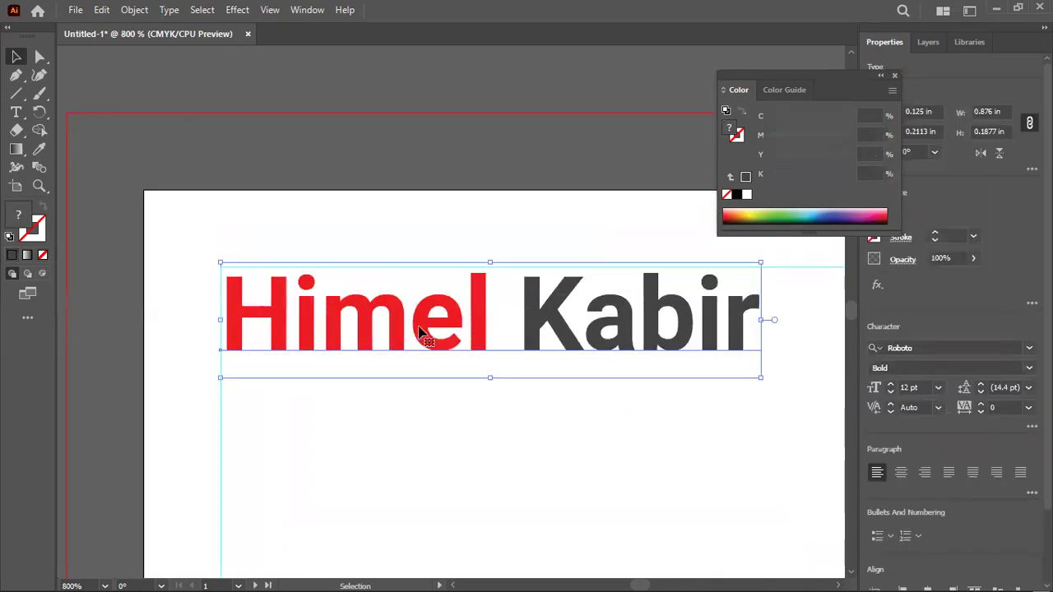
scroll(419, 331, "up", 1)
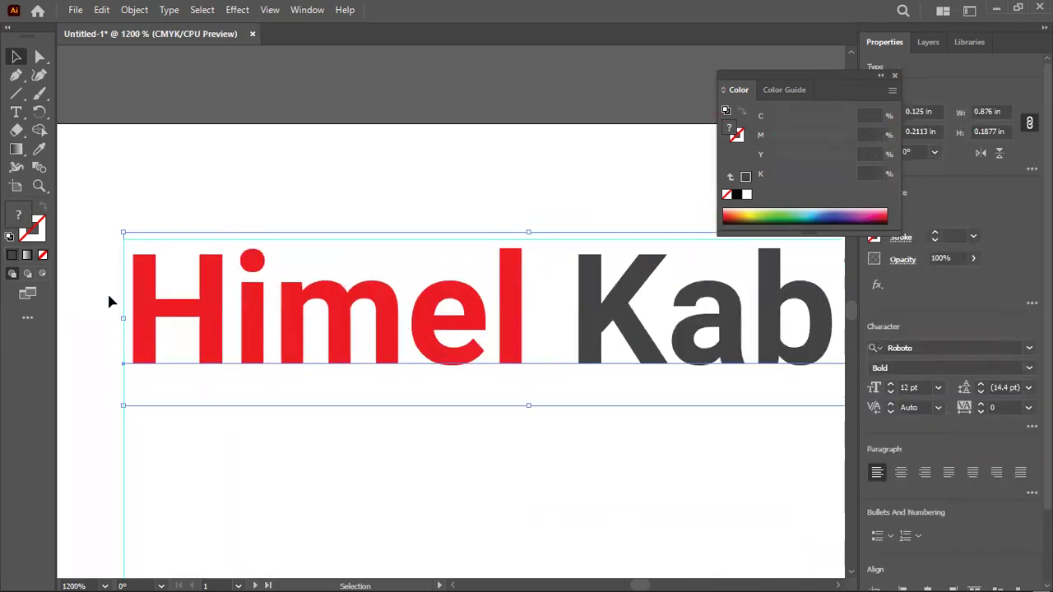
scroll(110, 302, "up", 2)
left_click_drag(200, 288, 177, 259)
left_click(241, 132)
Zoom out to check the whole card, then reselect the name and zoom back in
scroll(245, 134, "down", 1)
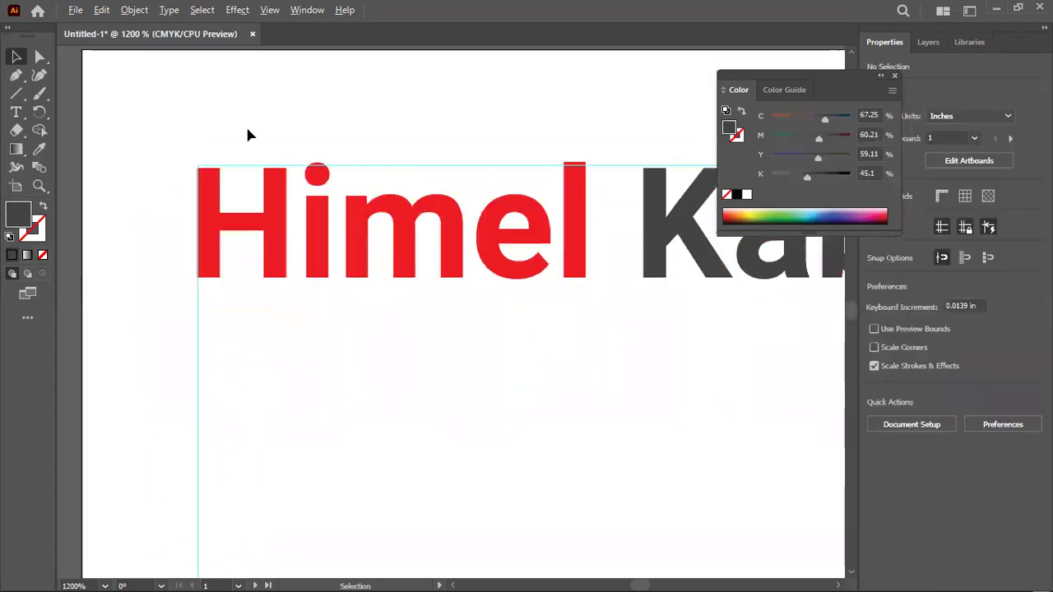
scroll(245, 130, "down", 3)
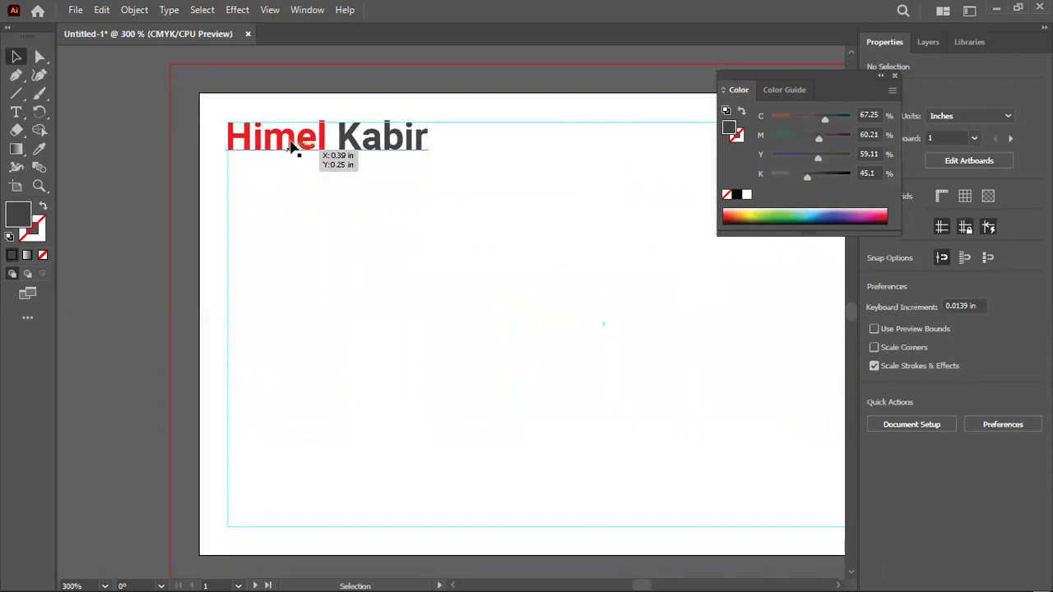
key("ctrl+minus")
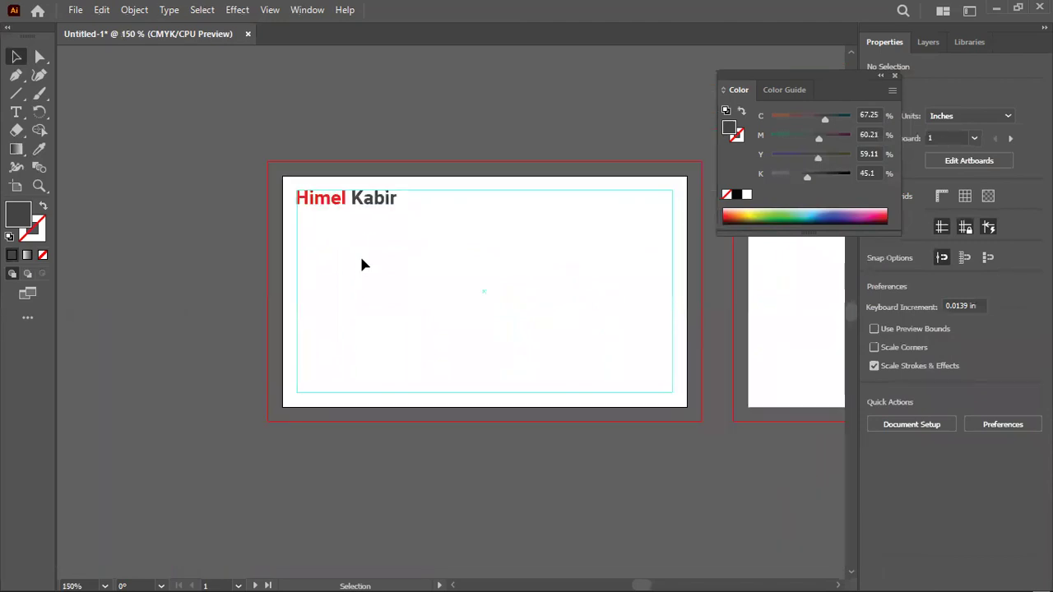
scroll(360, 262, "up", 3)
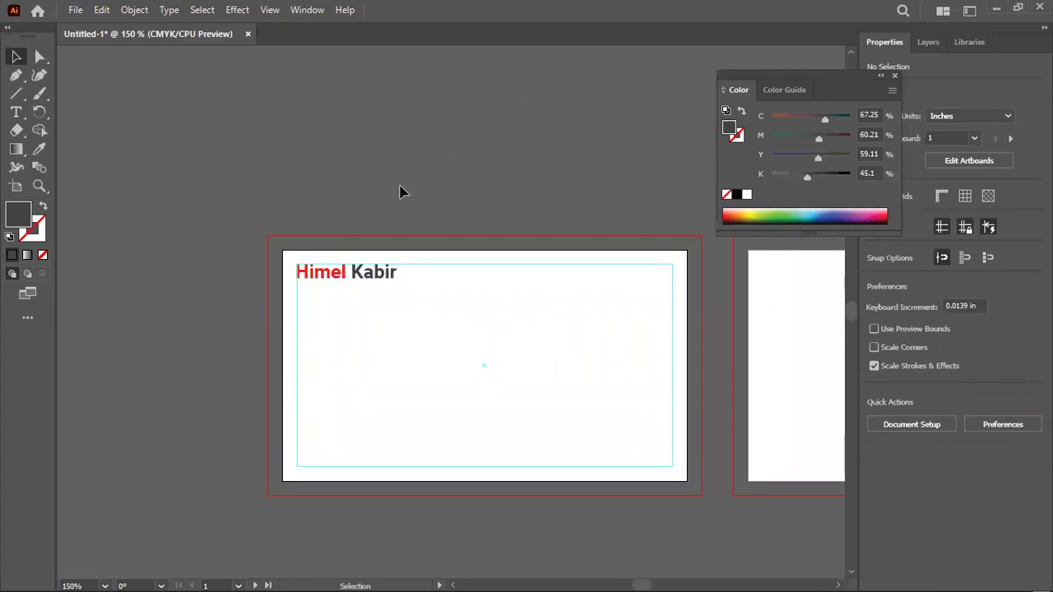
left_click(376, 279)
key("ctrl+plus")
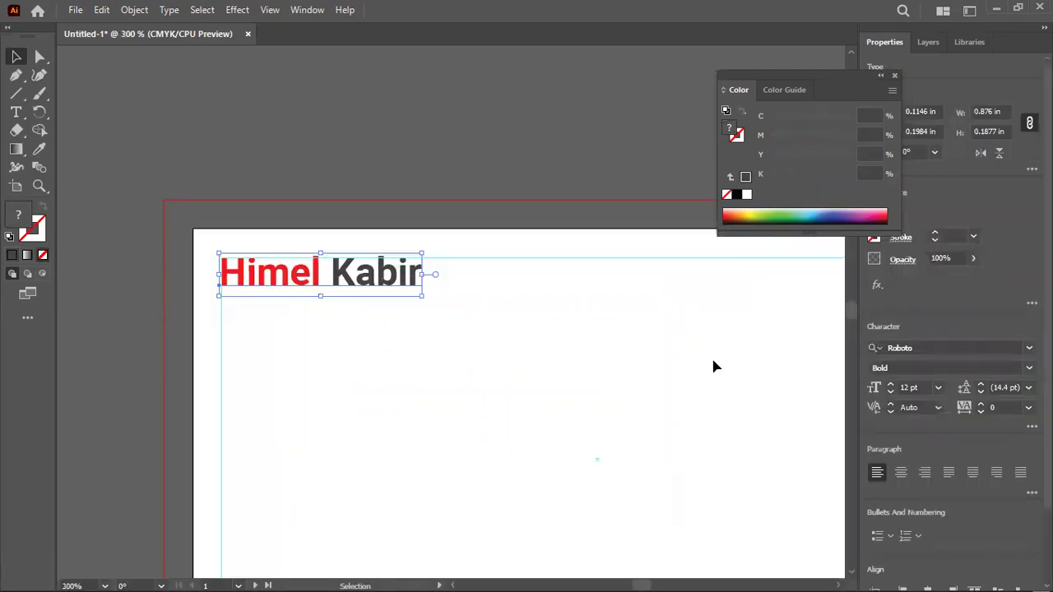
scroll(406, 282, "down", 2)
Add a name prefix before the red first name
key("t")
left_click(402, 278)
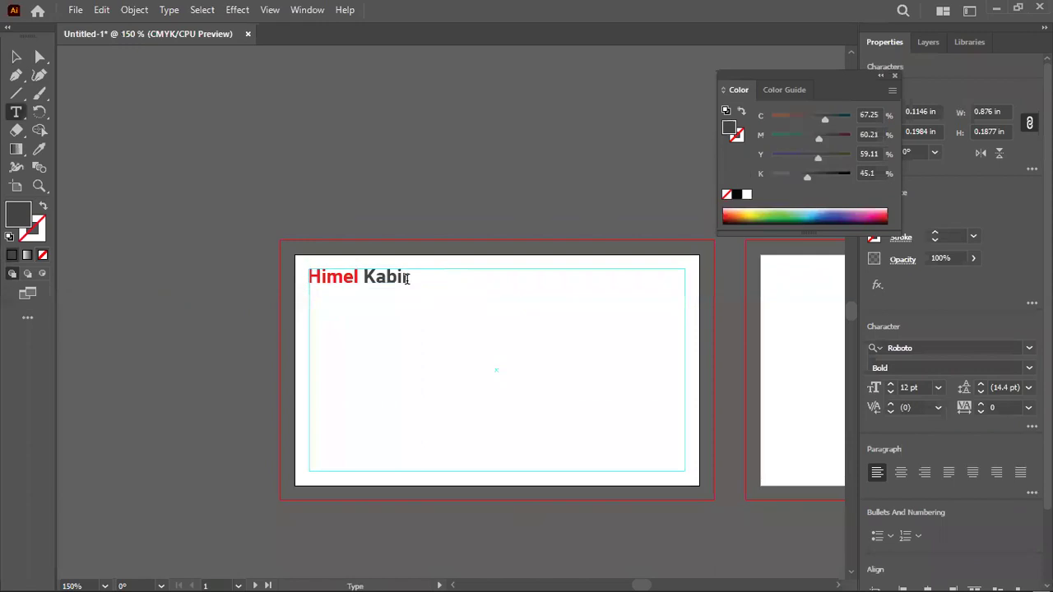
left_click(311, 277)
type("Md")
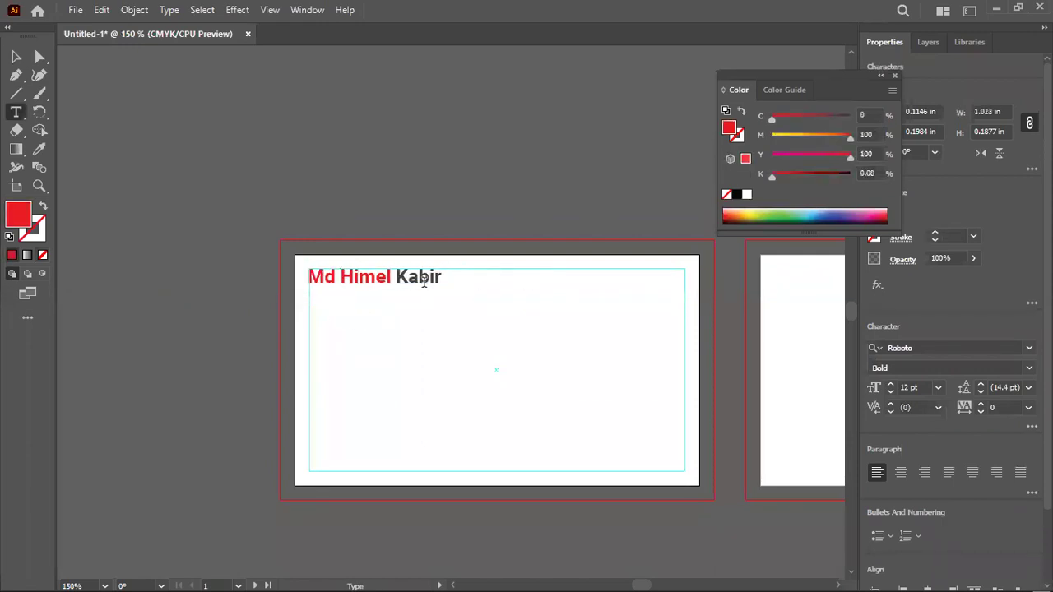
Start typing the extra surname after the last name, fixing a letter via the on-screen keyboard
left_click(440, 277)
type("Faya")
key("BackSpace")
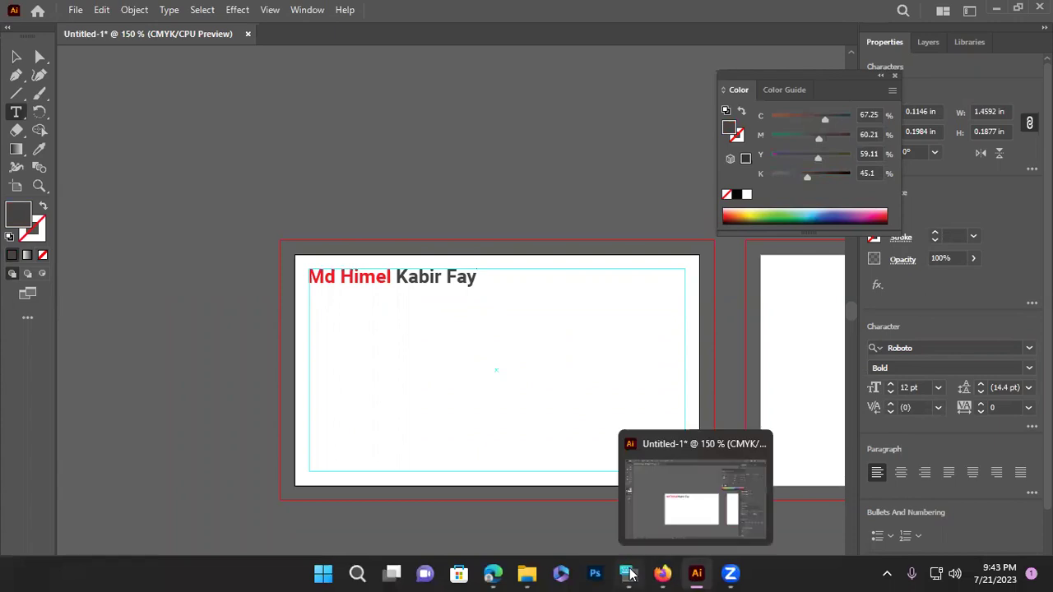
left_click(627, 573)
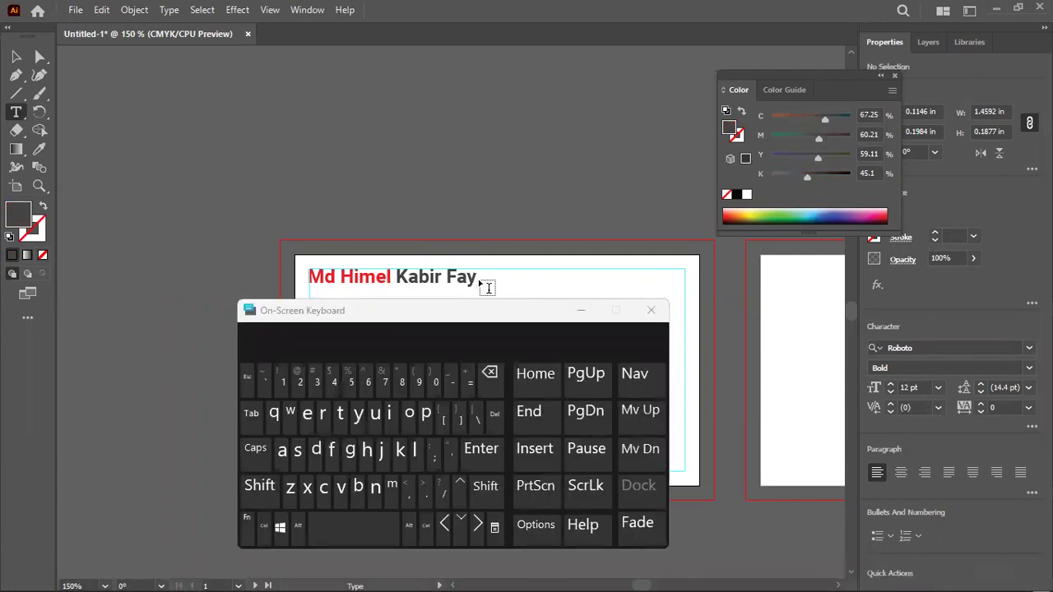
left_click(475, 273)
left_click(297, 449)
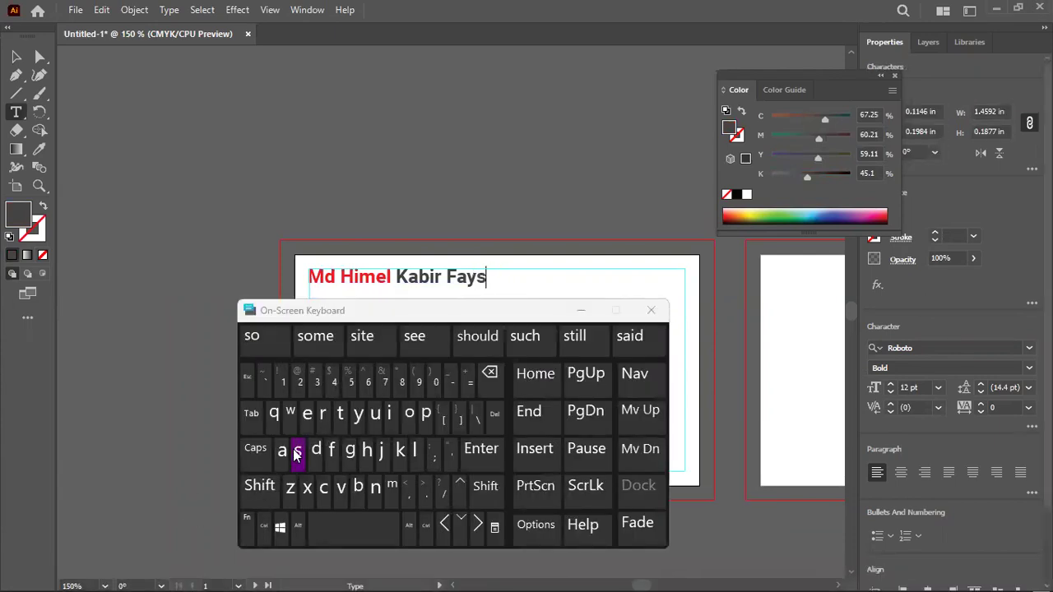
Finish the extra surname, exit text editing and select the name text
left_click(584, 310)
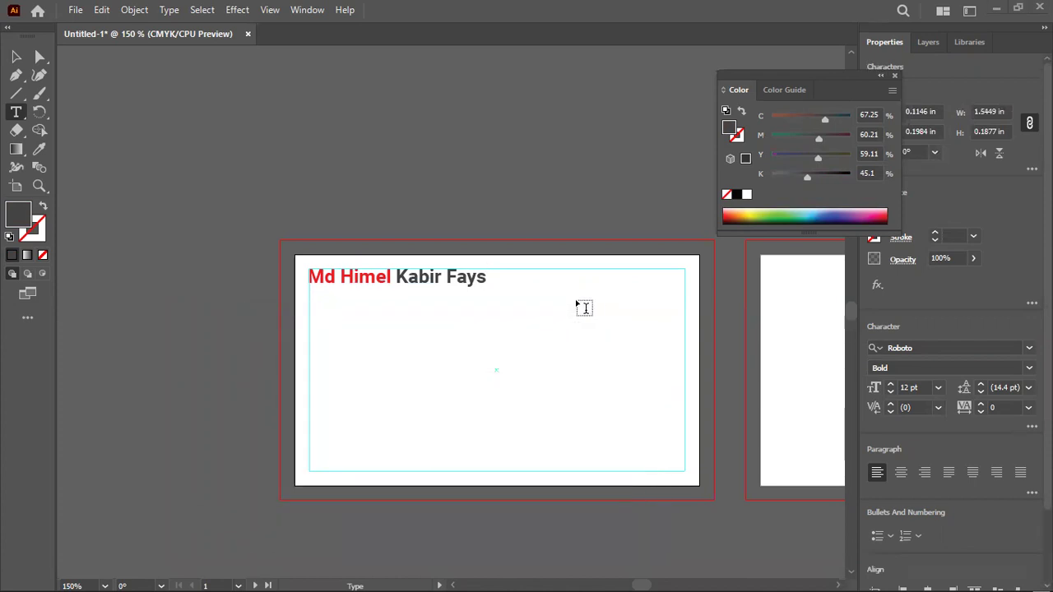
left_click(574, 295)
left_click(482, 275)
type("al")
key("Escape")
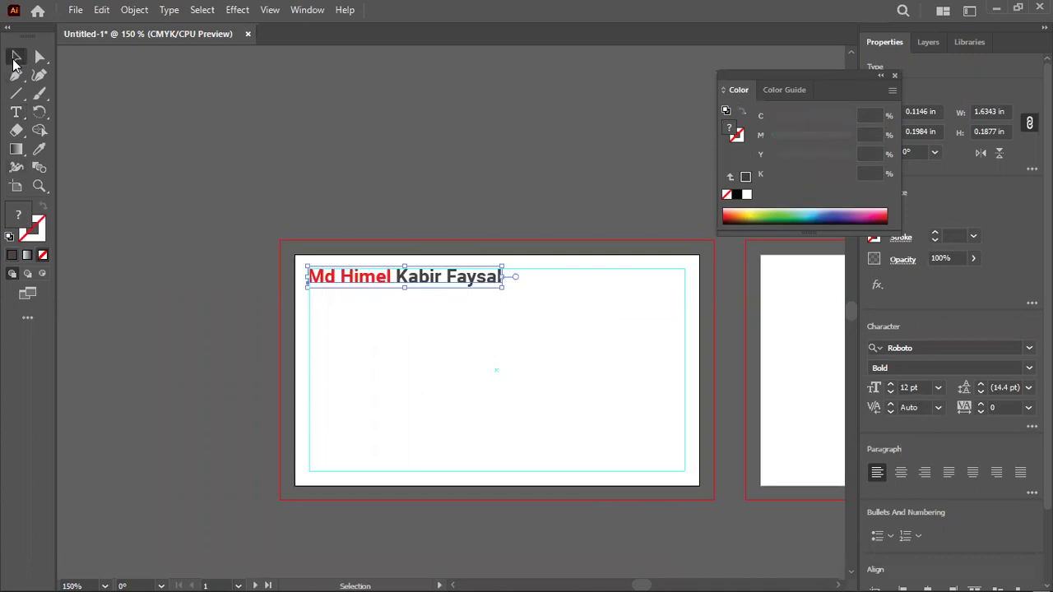
left_click_drag(494, 367, 623, 335)
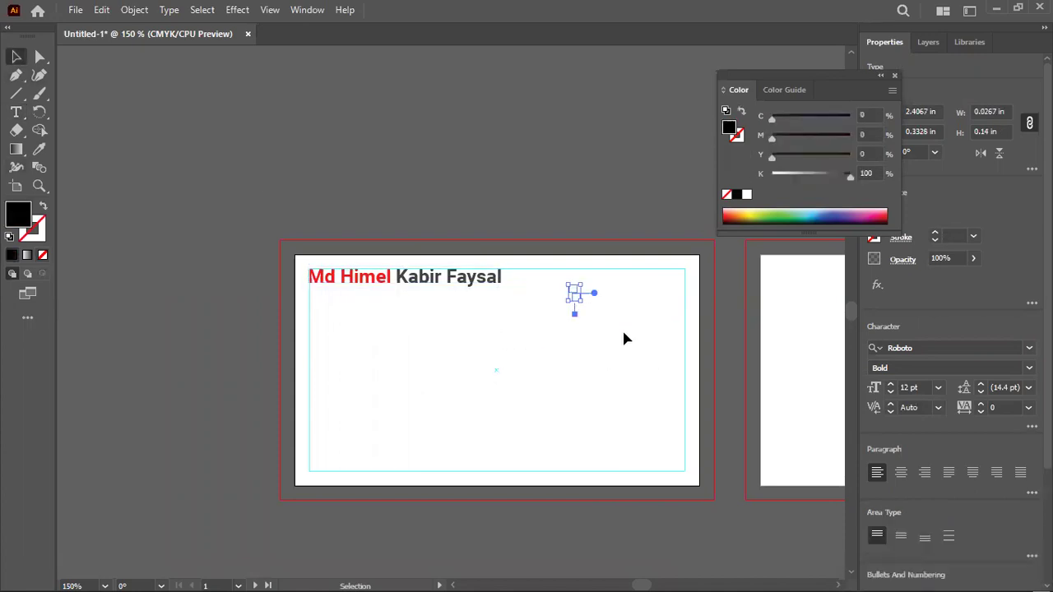
Reduce the name line's font size to 10 pt
left_click(459, 285)
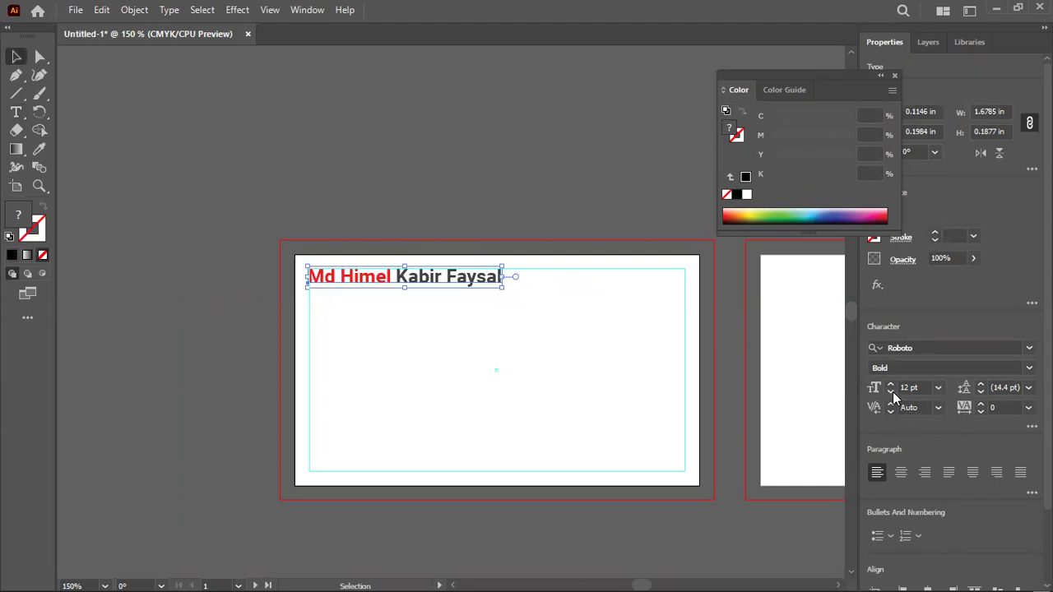
left_click(890, 391)
left_click(891, 392)
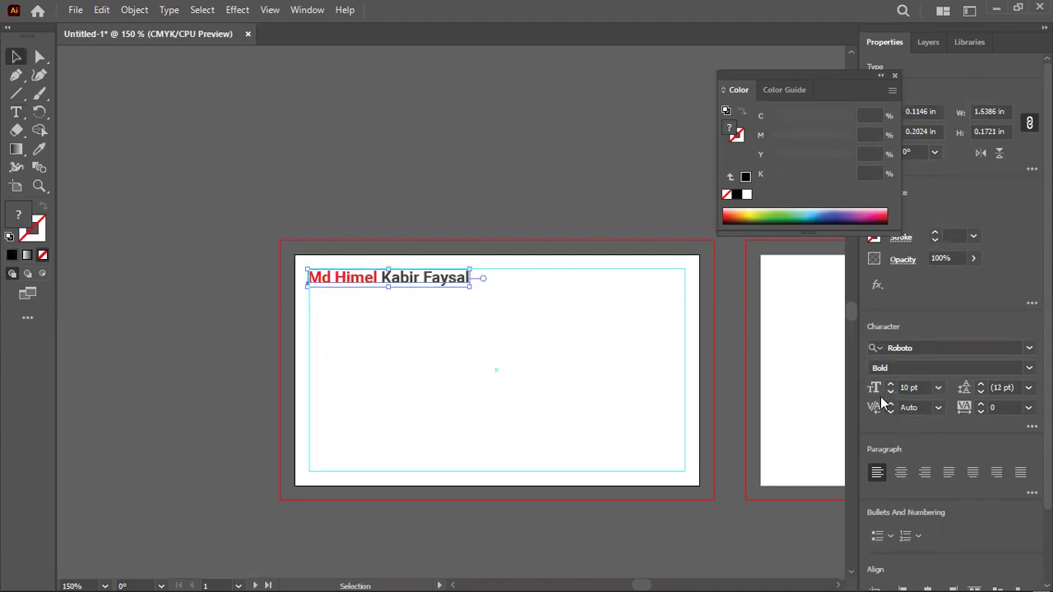
left_click(255, 425)
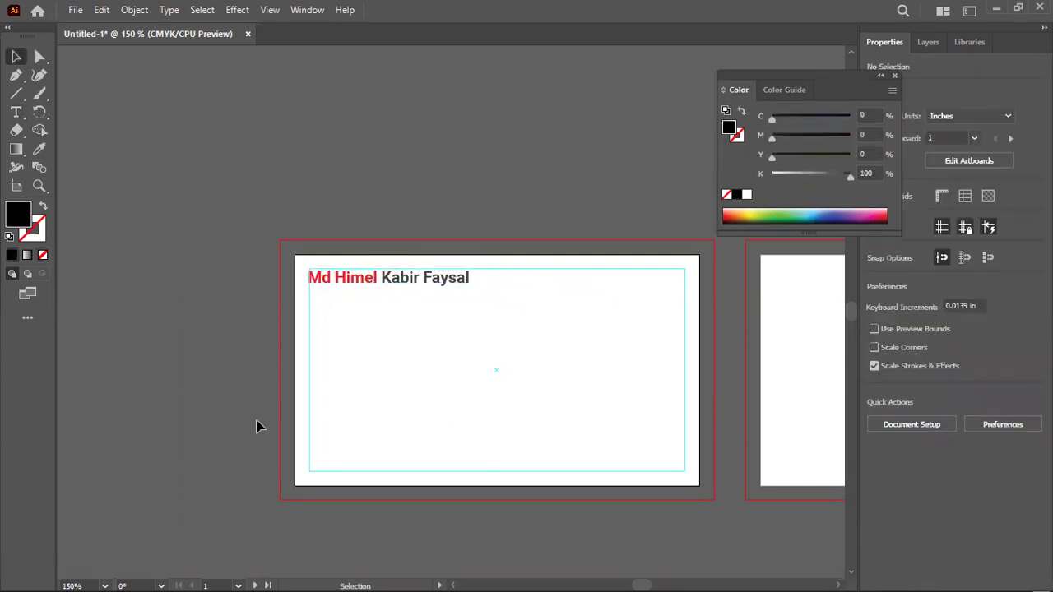
Place a copy of the name line just below it and set the copy to 12 pt
left_click(396, 283)
left_click(404, 333)
left_click_drag(406, 290, 411, 337)
left_click(891, 387)
left_click(891, 388)
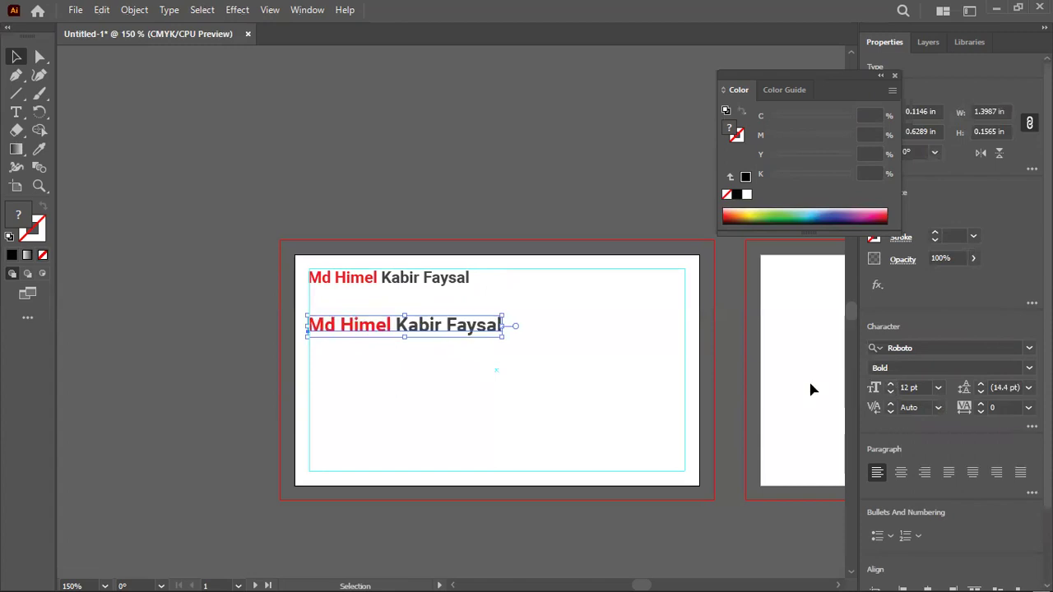
left_click(630, 350)
scroll(345, 224, "right", 5)
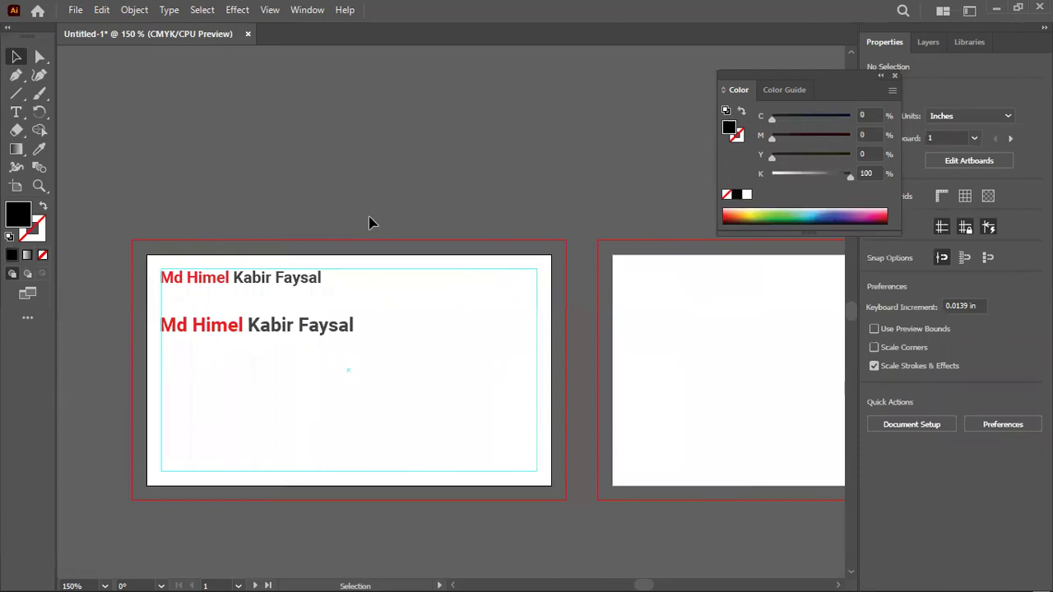
Delete the extra surname and prefix from the top name line
double_click(260, 279)
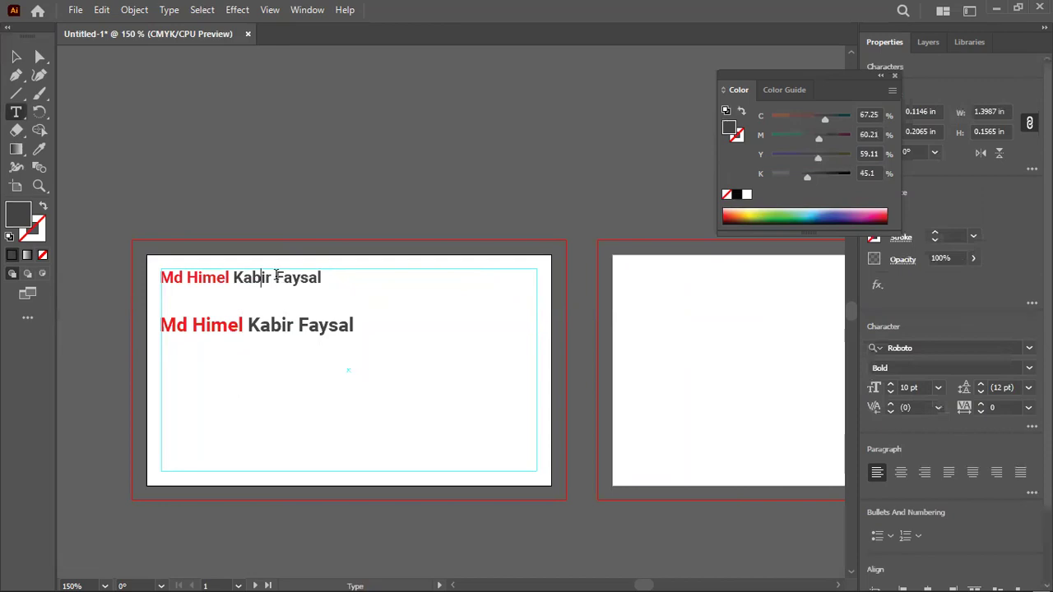
left_click_drag(277, 277, 390, 263)
key("BackSpace")
left_click_drag(187, 275, 159, 277)
key("BackSpace")
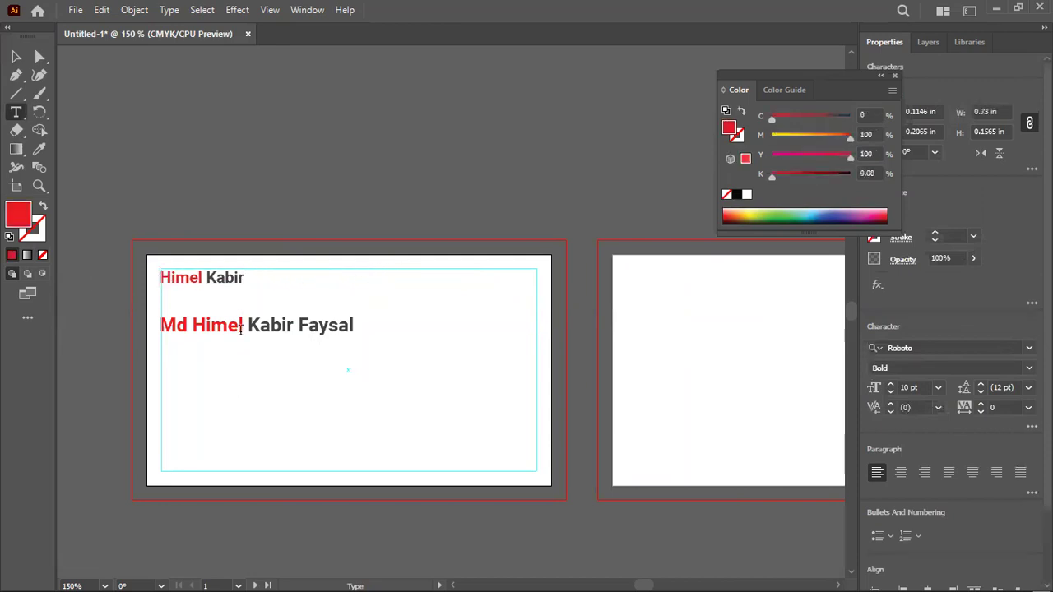
Delete the extra surname and prefix from the second name line, then deselect
left_click_drag(295, 319, 468, 322)
key("BackSpace")
left_click_drag(195, 321, 159, 324)
key("BackSpace")
key("Escape")
left_click(240, 162)
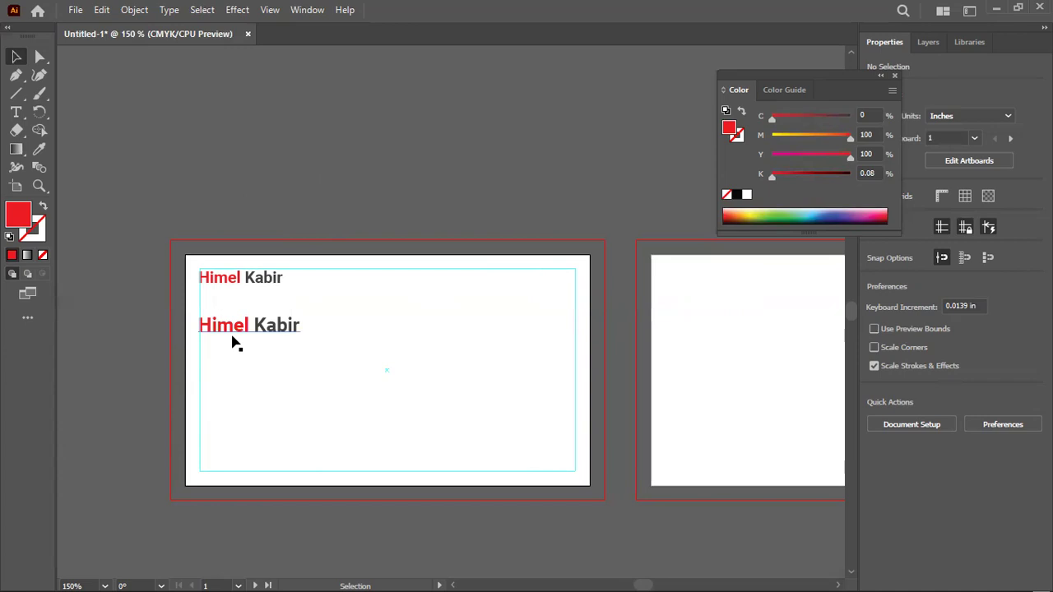
Delete the lower duplicate name line from the card
left_click(254, 282)
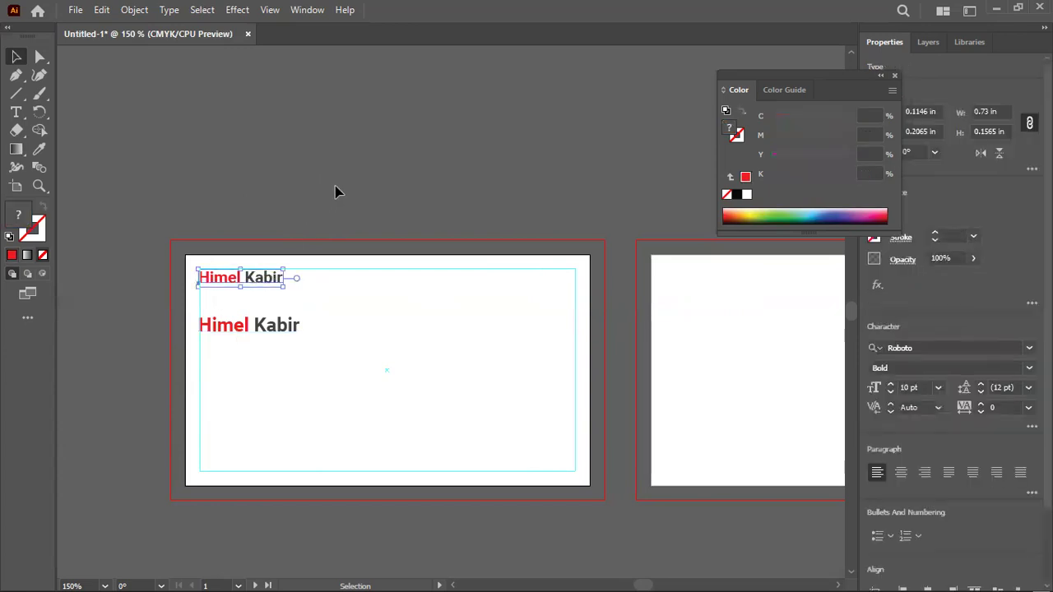
left_click(267, 326)
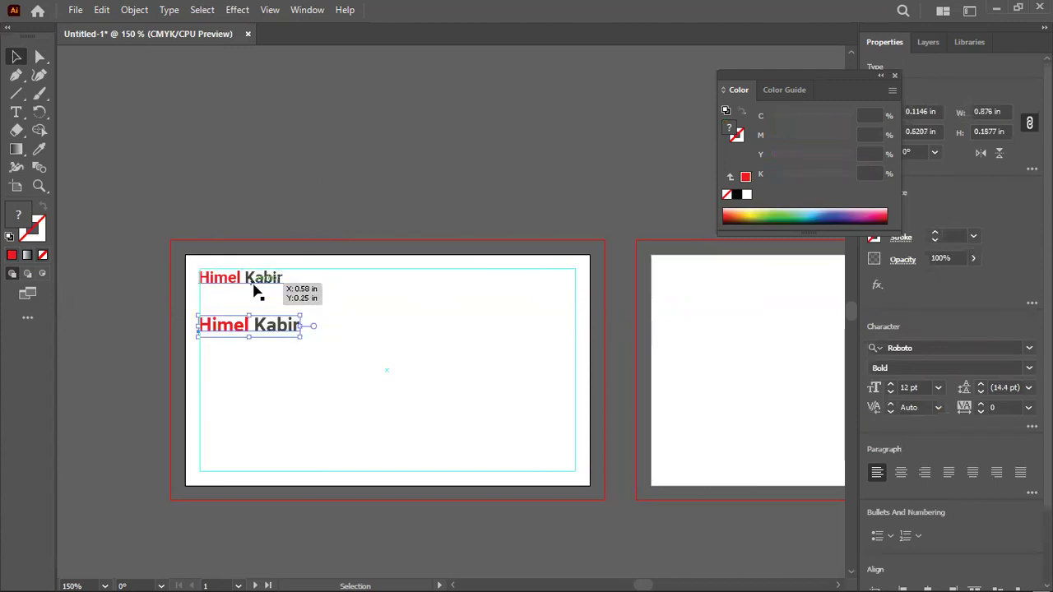
left_click(255, 288)
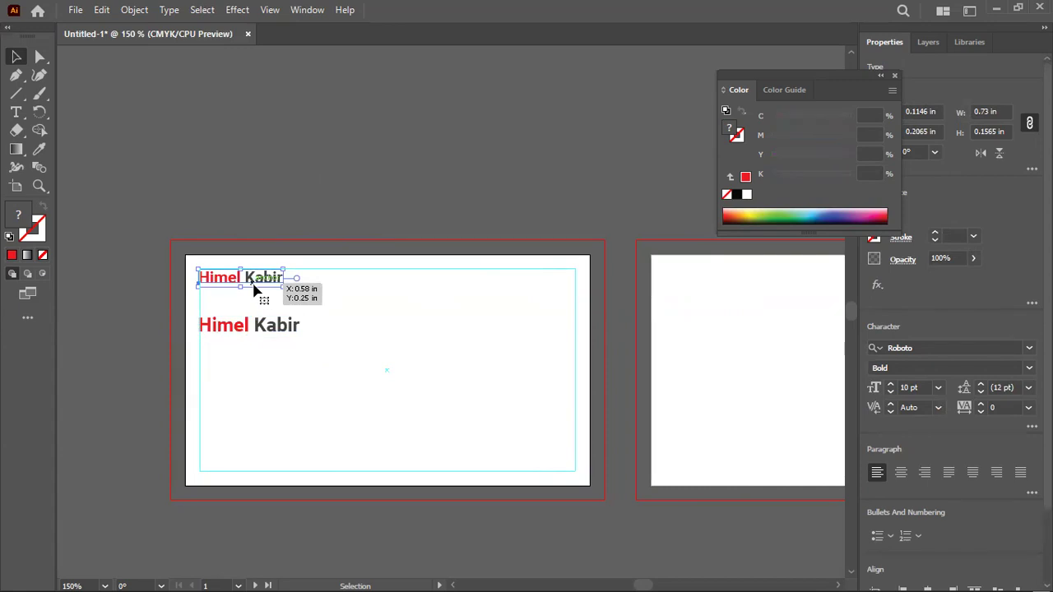
left_click(257, 328)
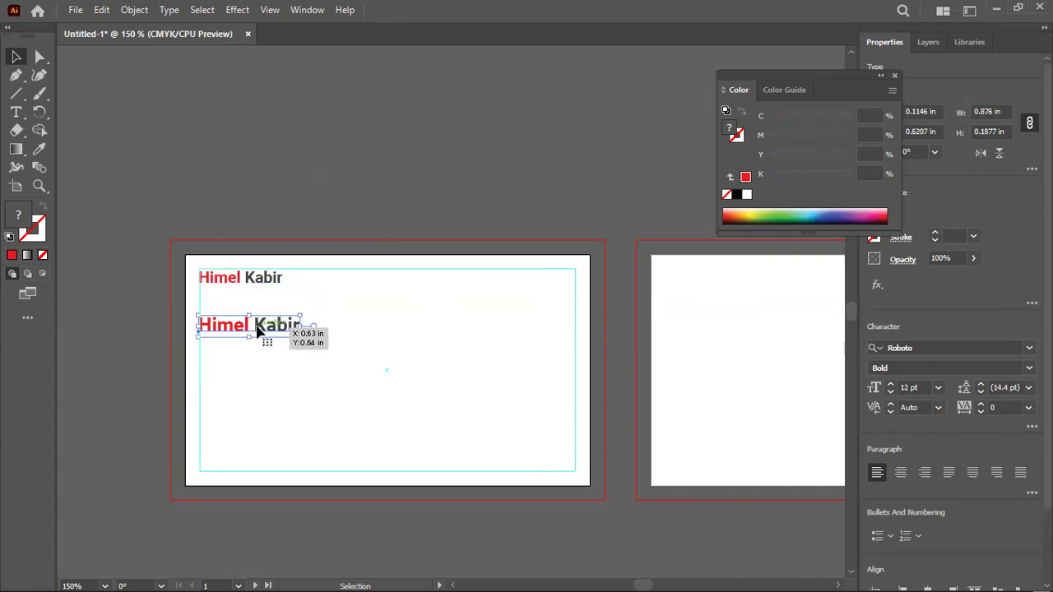
key("Delete")
Enlarge the remaining top name to 12 pt
left_click(278, 275)
left_click(890, 384)
left_click(588, 245)
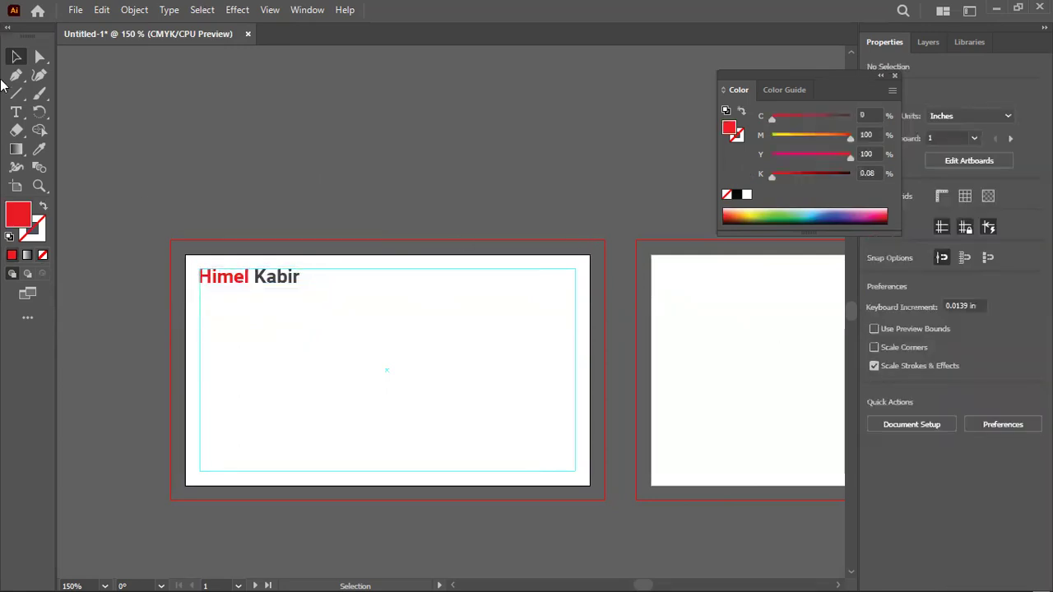
Add a new text line mid-card and type a phone number into it
left_click(16, 112)
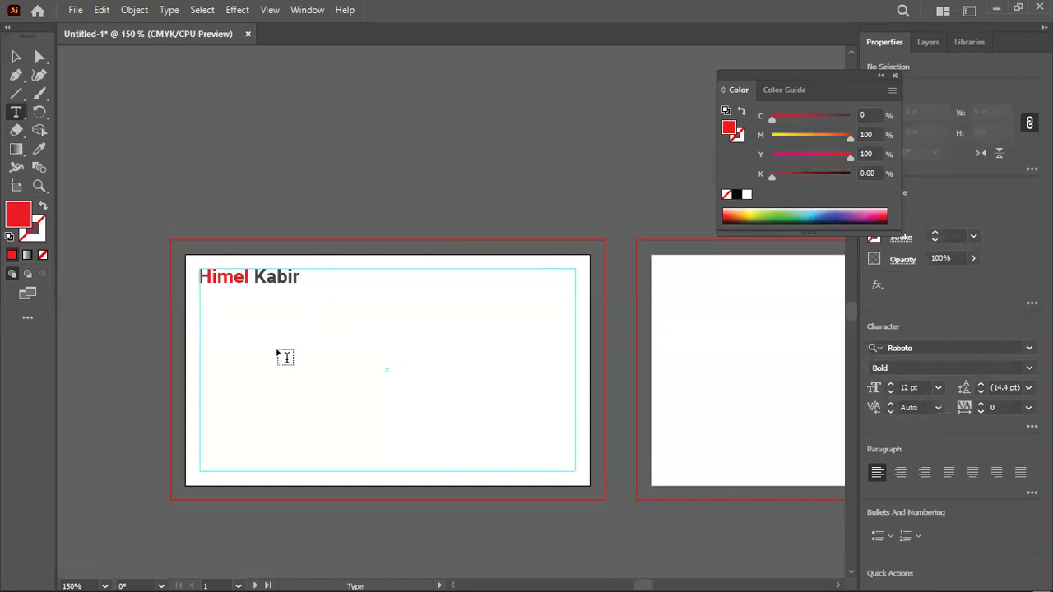
left_click(280, 356)
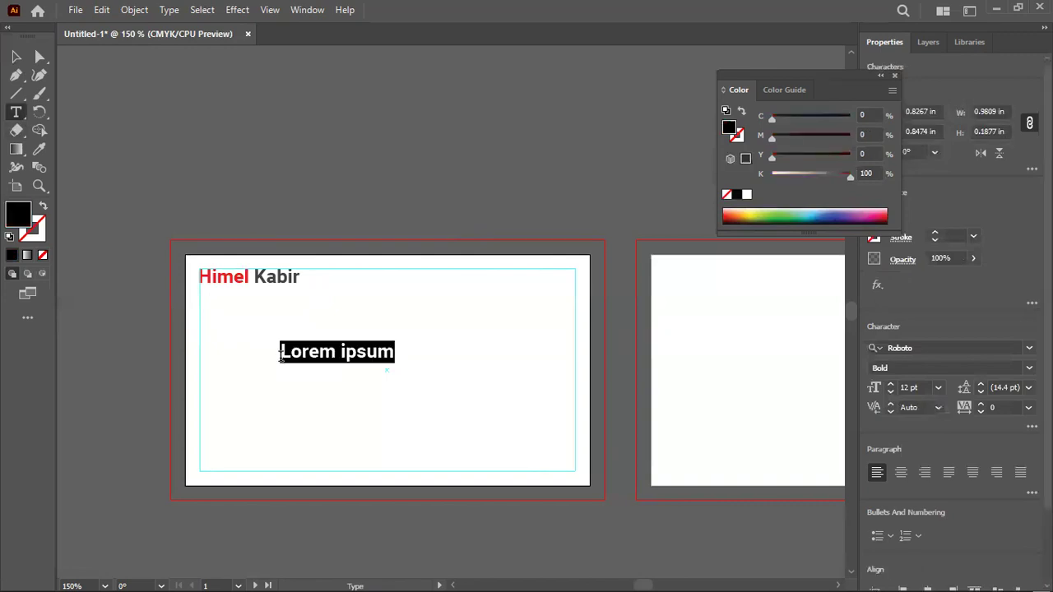
key("BackSpace")
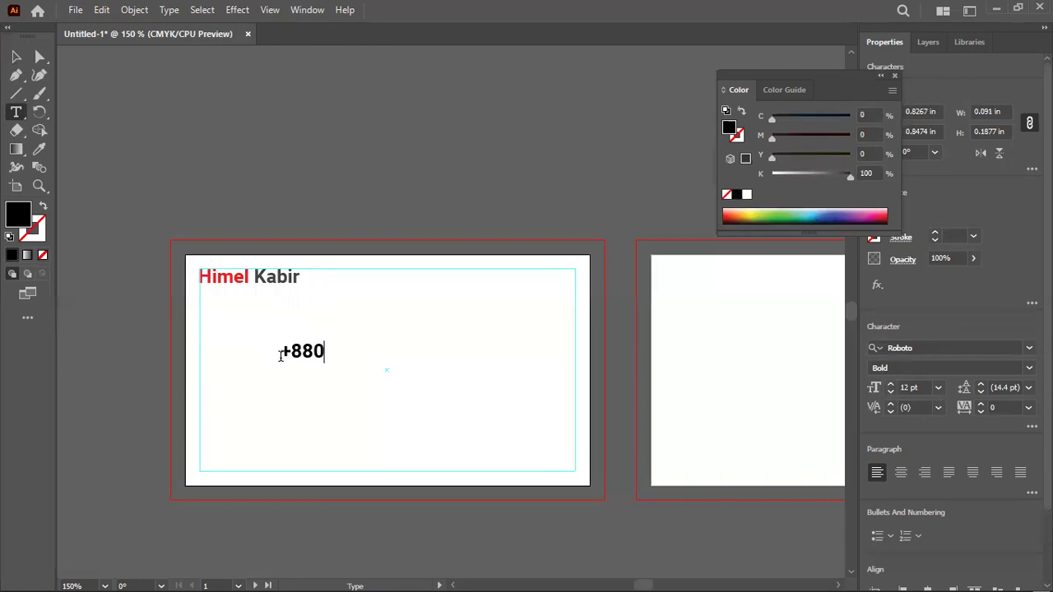
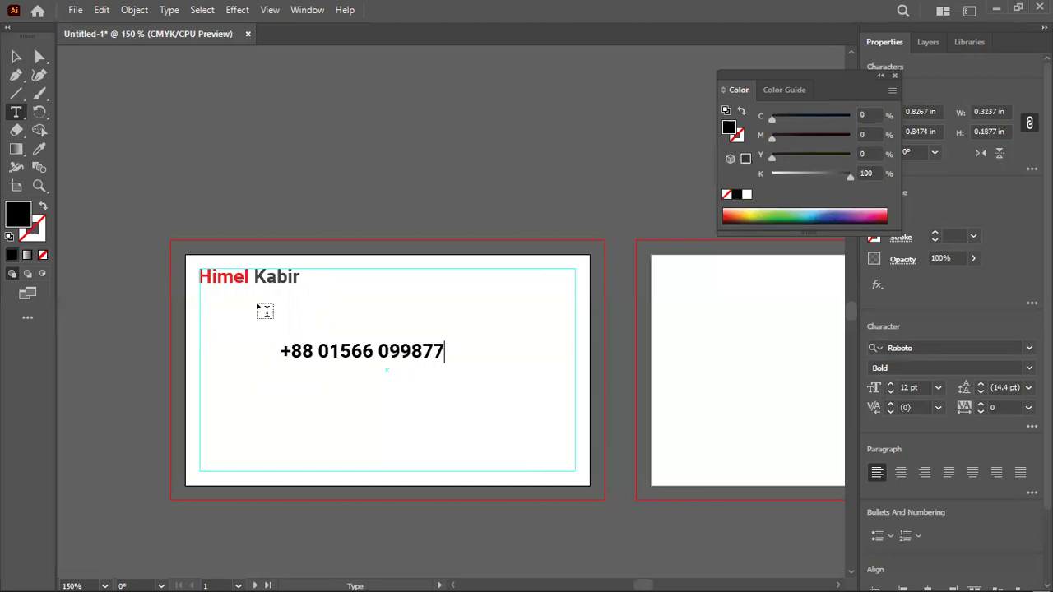
Make the phone number Regular at 7 pt and move it to the left margin
left_click(16, 56)
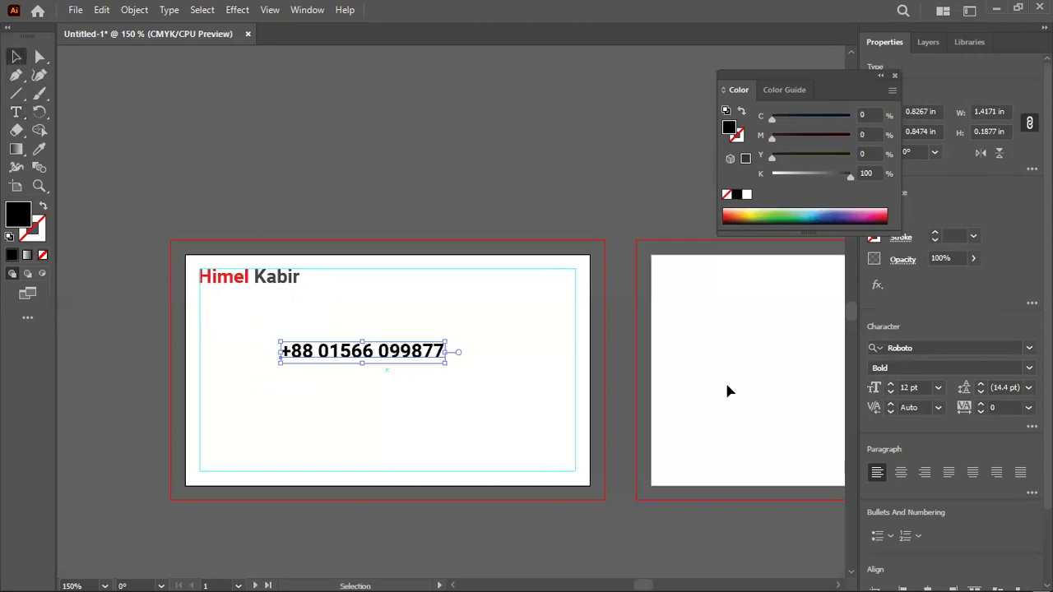
left_click(1028, 368)
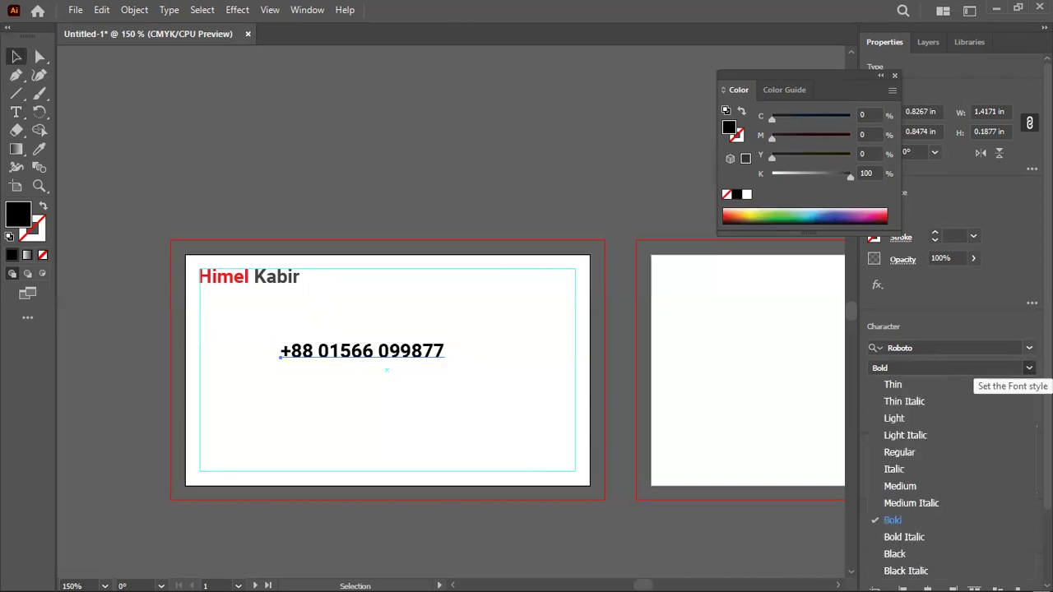
left_click(931, 449)
left_click(895, 394)
left_click(895, 394)
left_click(895, 394)
left_click(895, 394)
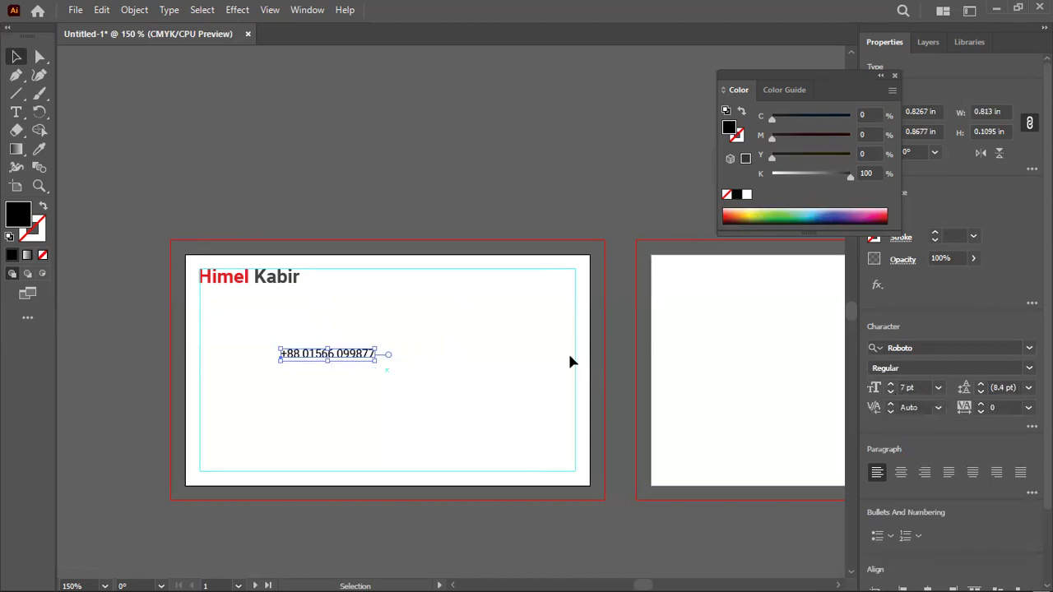
left_click_drag(337, 359, 257, 392)
Set the phone number to 8 pt Medium and place a copy below it
left_click(341, 106)
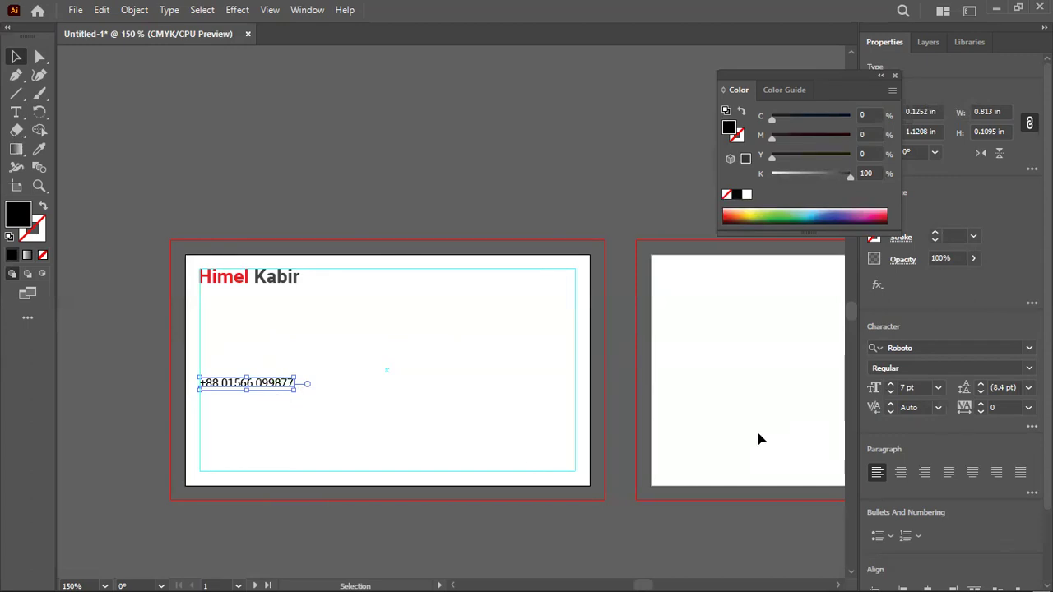
left_click(890, 393)
left_click(890, 384)
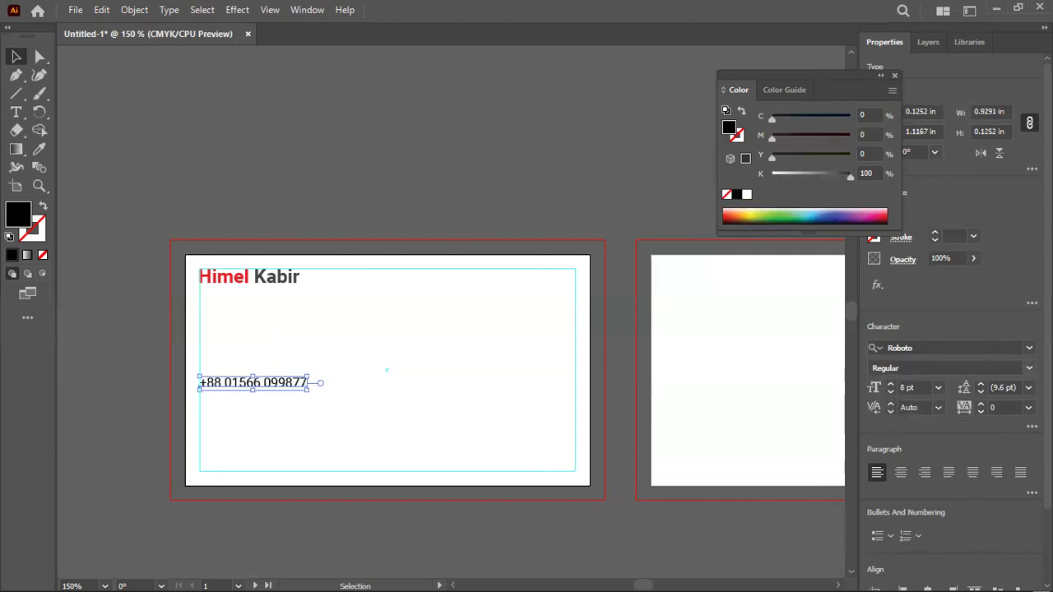
left_click(1000, 368)
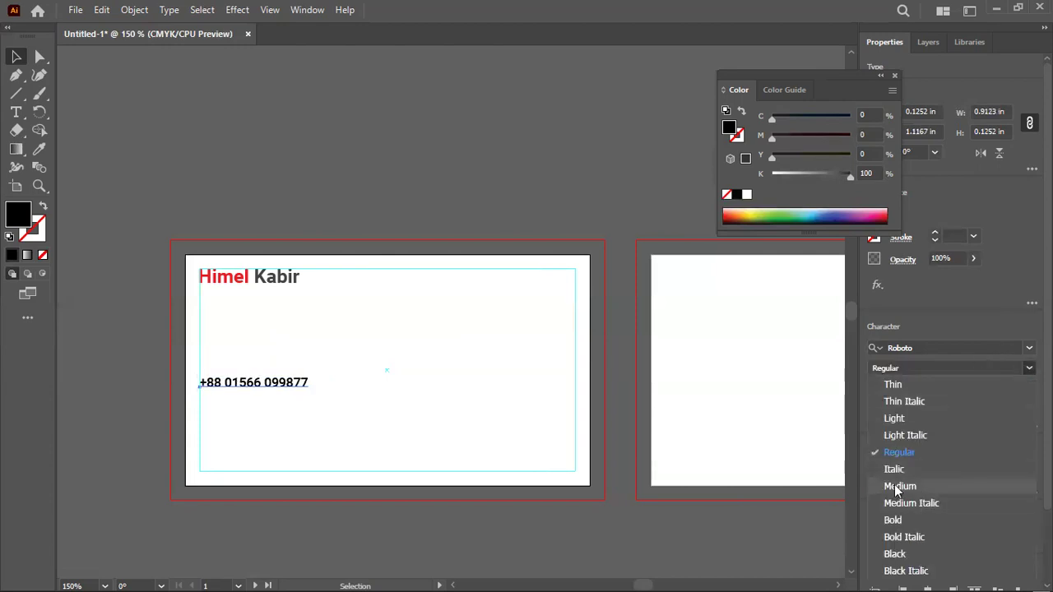
left_click(993, 487)
left_click(355, 223)
left_click_drag(281, 384, 282, 426)
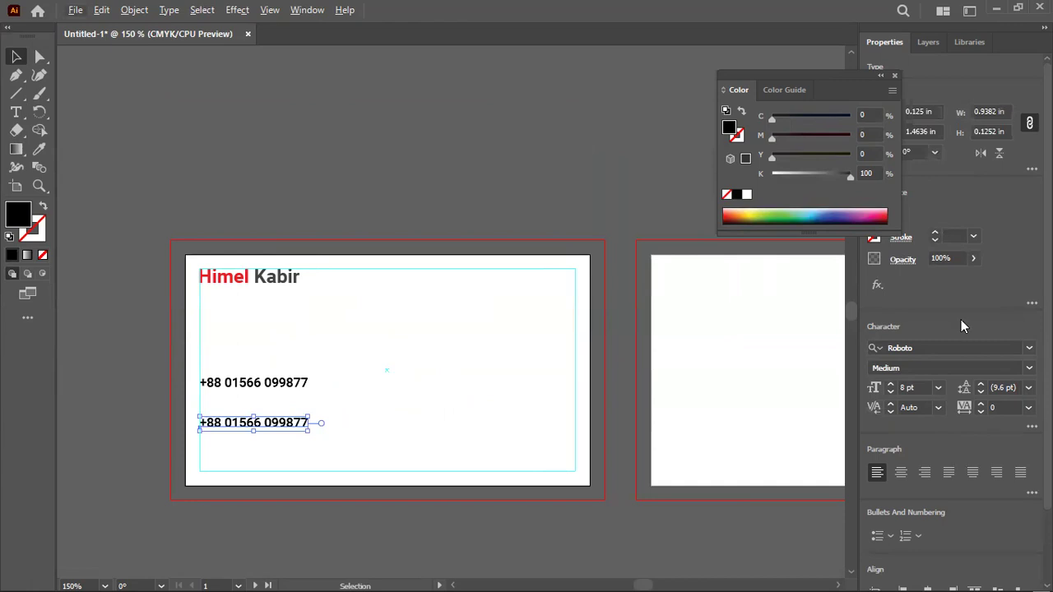
Change the lower phone number copy's font to Montserrat
left_click(928, 346)
key("BackSpace")
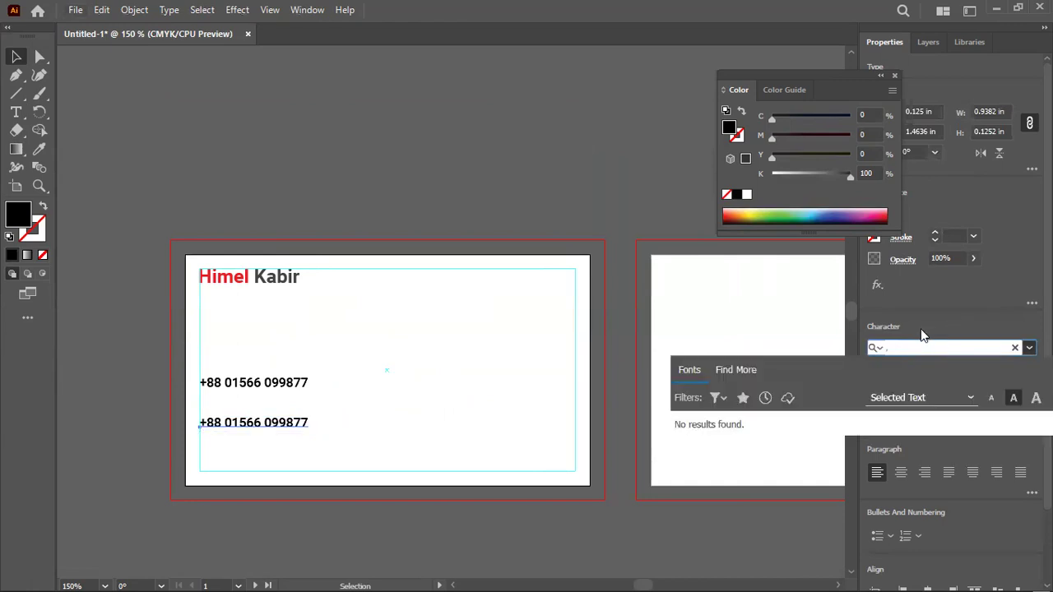
type("mo")
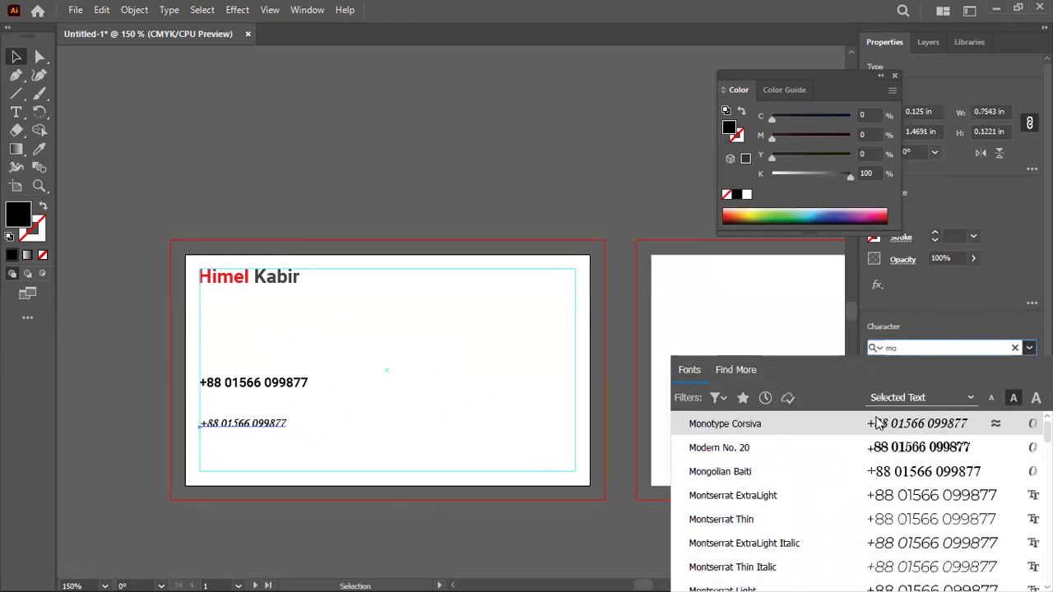
type("nt")
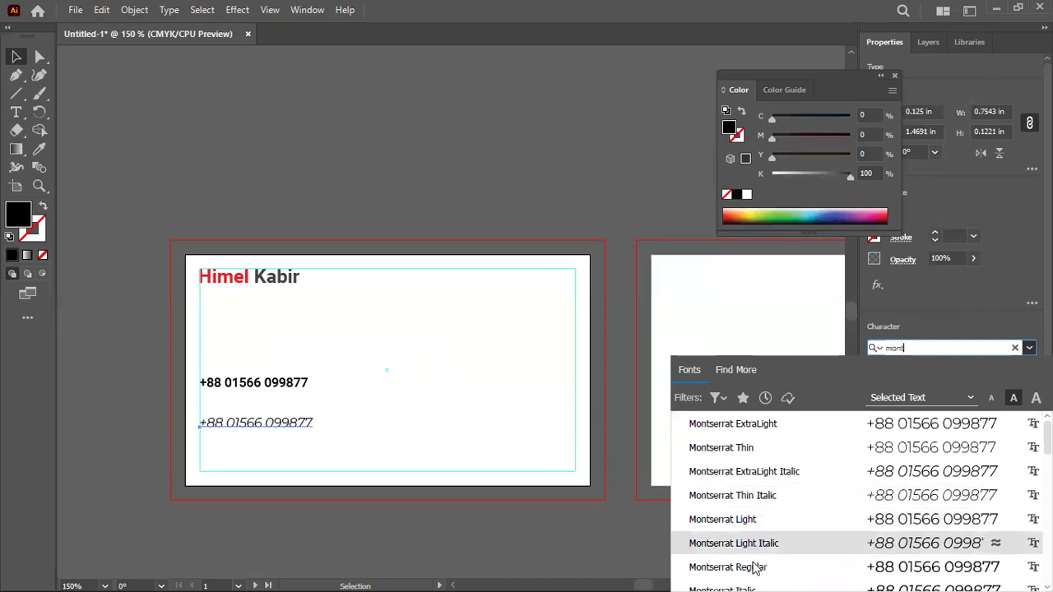
scroll(755, 567, "down", 2)
left_click(754, 499)
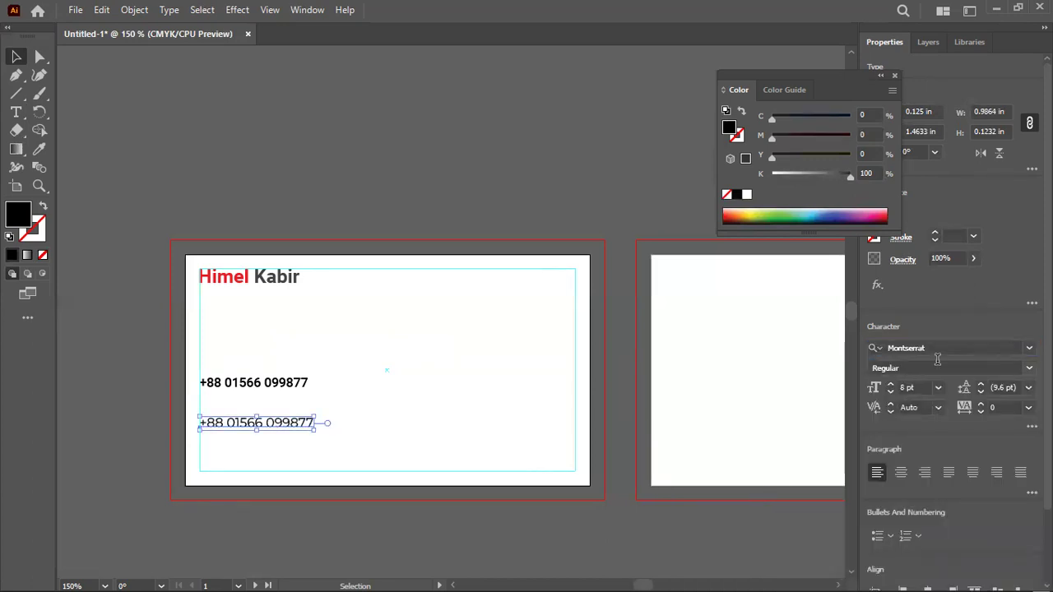
left_click(120, 488)
scroll(120, 489, "up", 2)
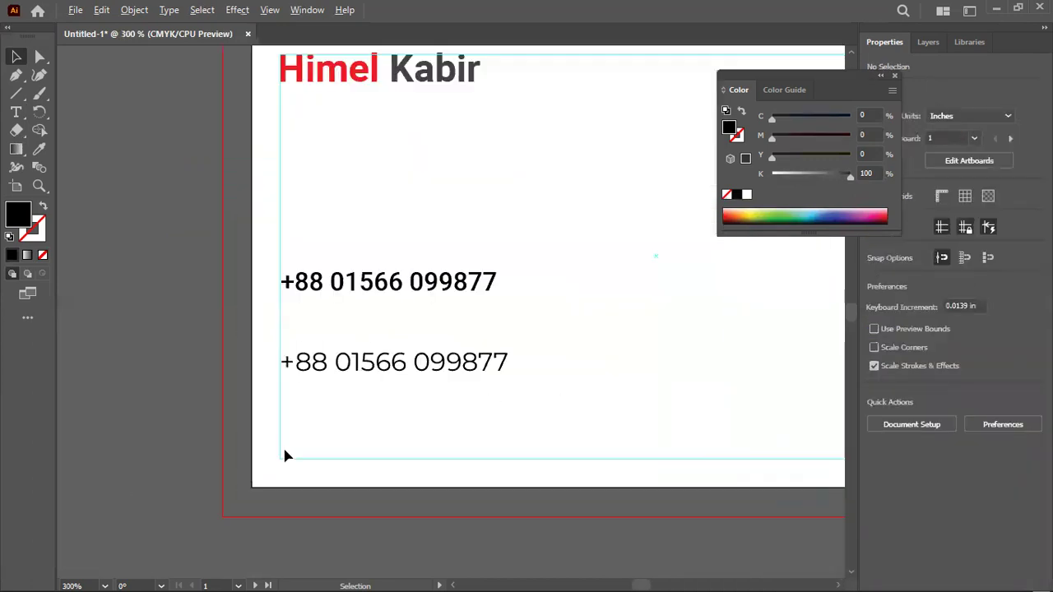
Compare the upper Roboto number with the lower Montserrat copy, leaving the weight unchanged
left_click(423, 289)
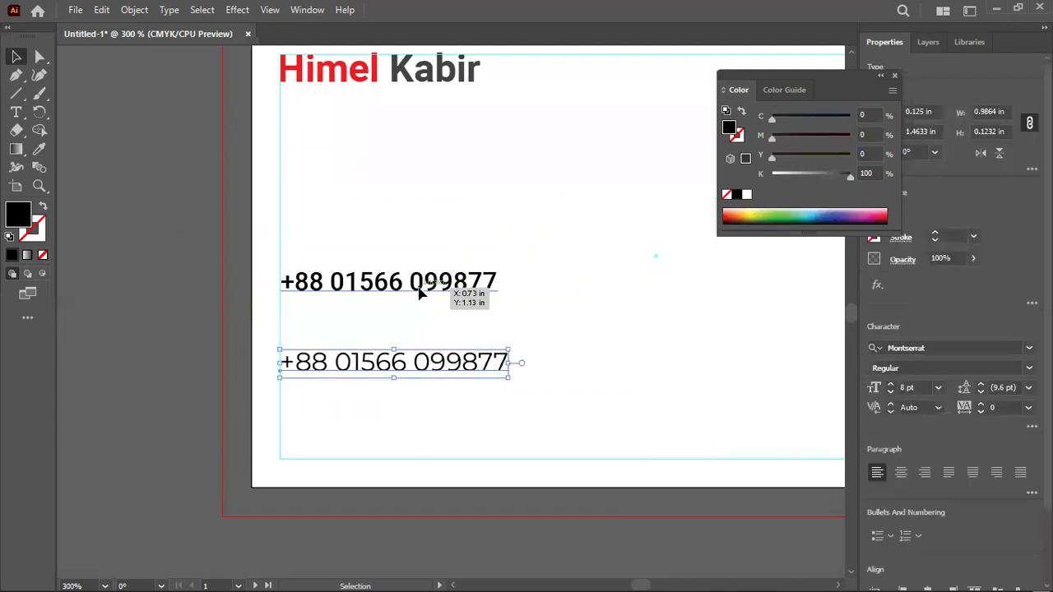
left_click(436, 367)
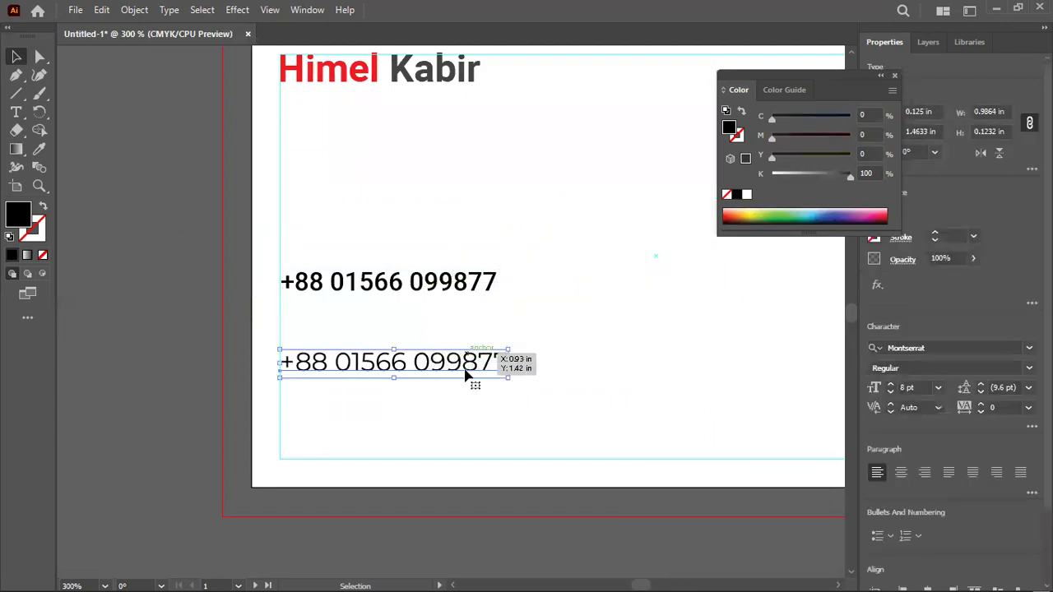
left_click(453, 291)
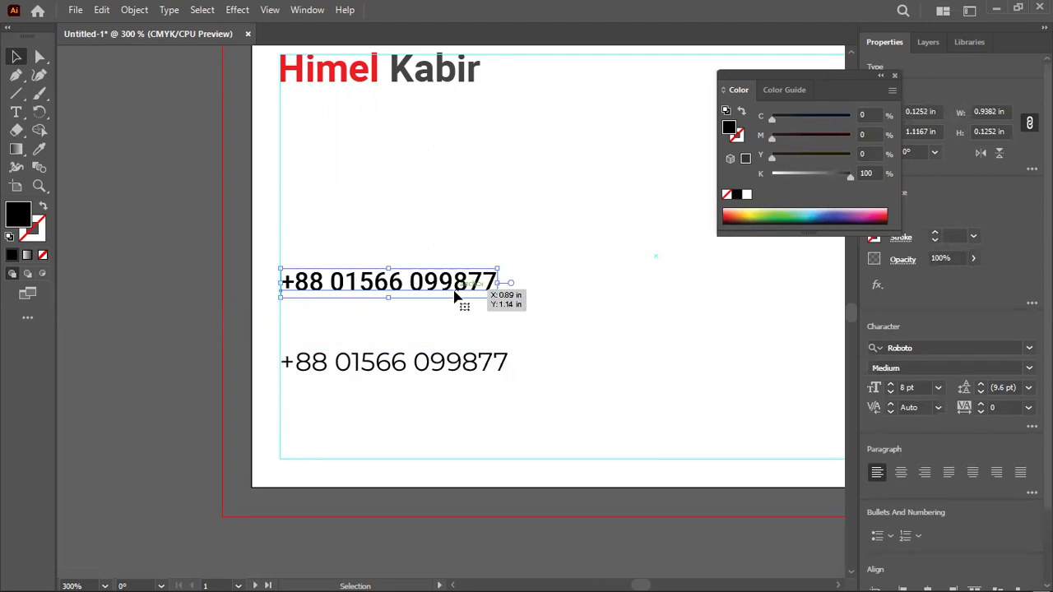
left_click(470, 360)
left_click(1028, 368)
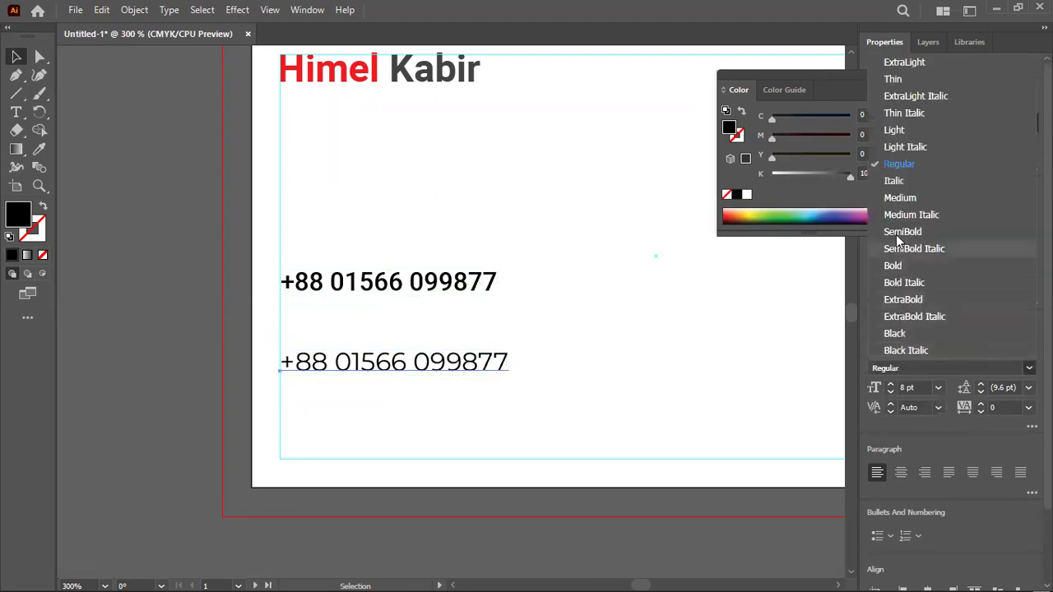
left_click(703, 309)
left_click(704, 309)
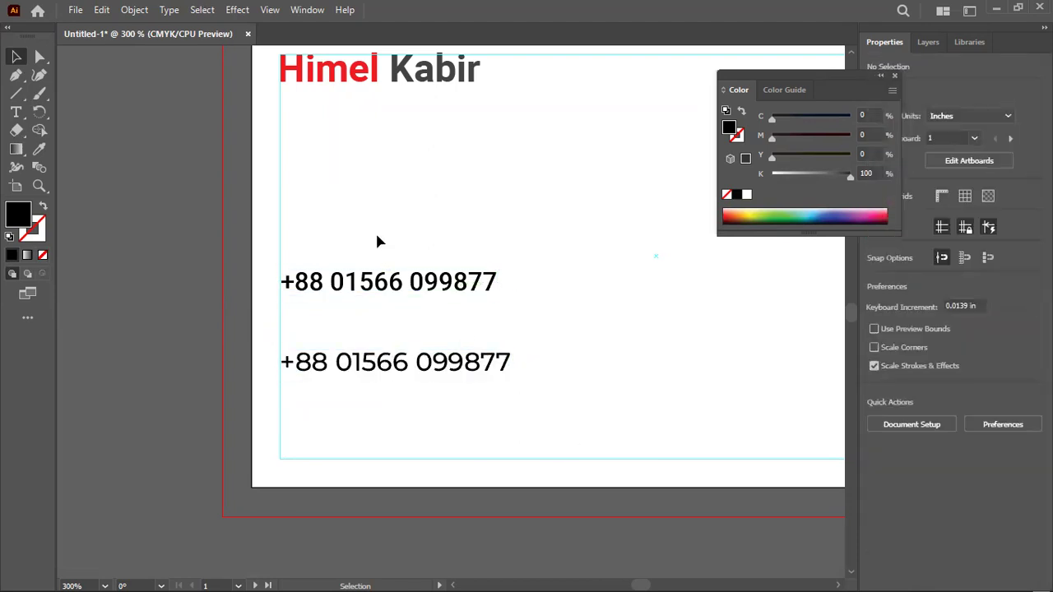
left_click(428, 288)
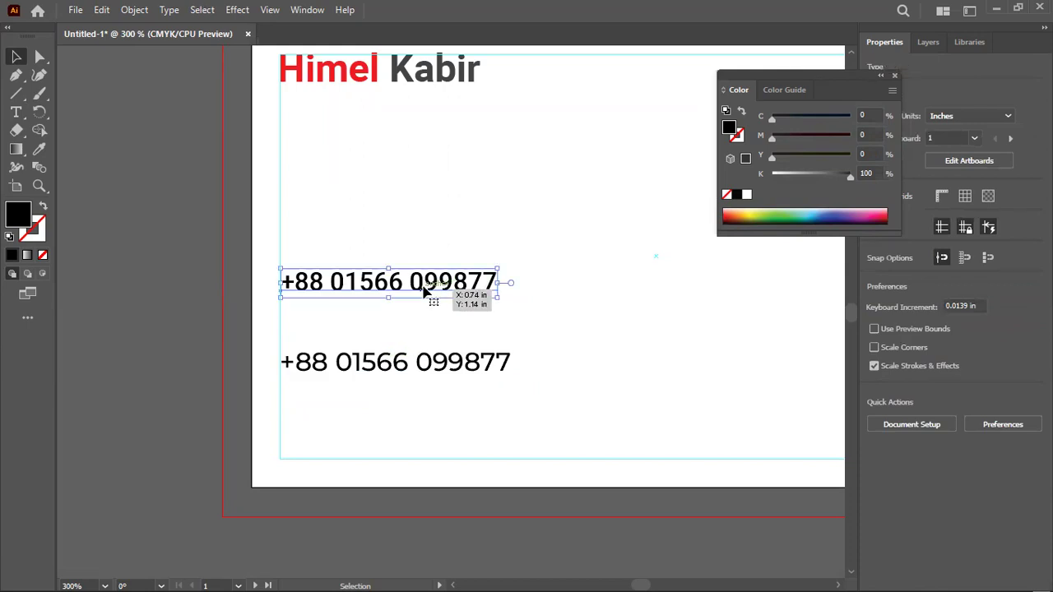
left_click(440, 370)
left_click(619, 346)
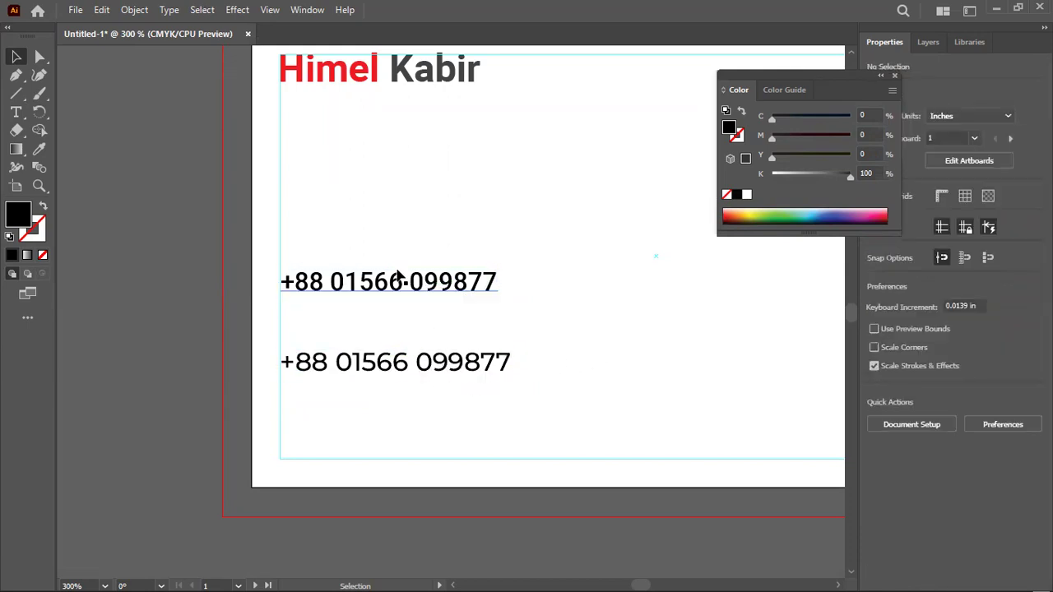
Reduce the lower Montserrat phone copy to 7 pt
scroll(362, 371, "down", 1)
left_click(374, 357)
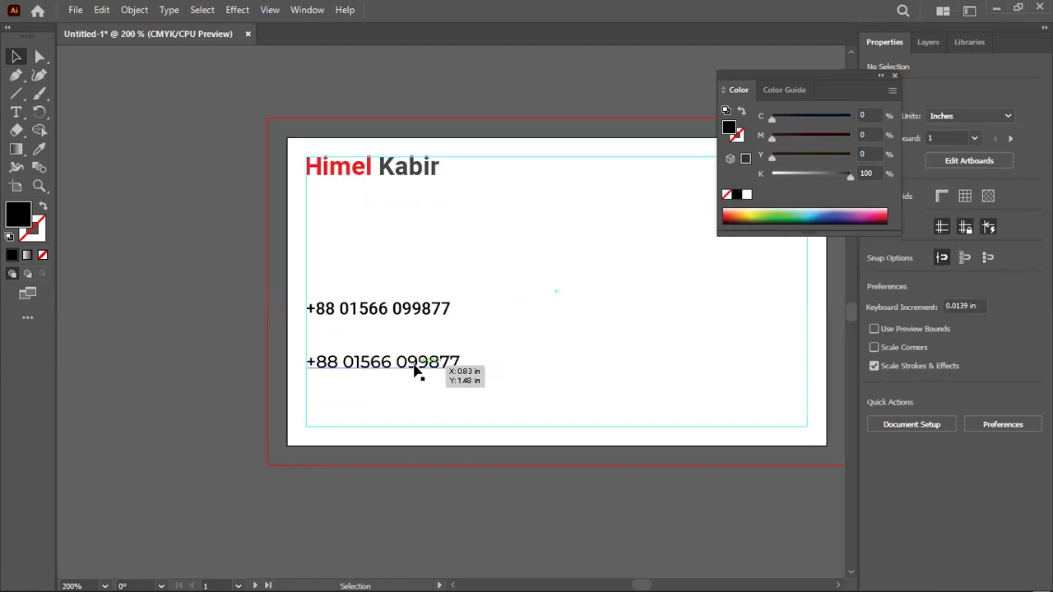
scroll(414, 376, "up", 1)
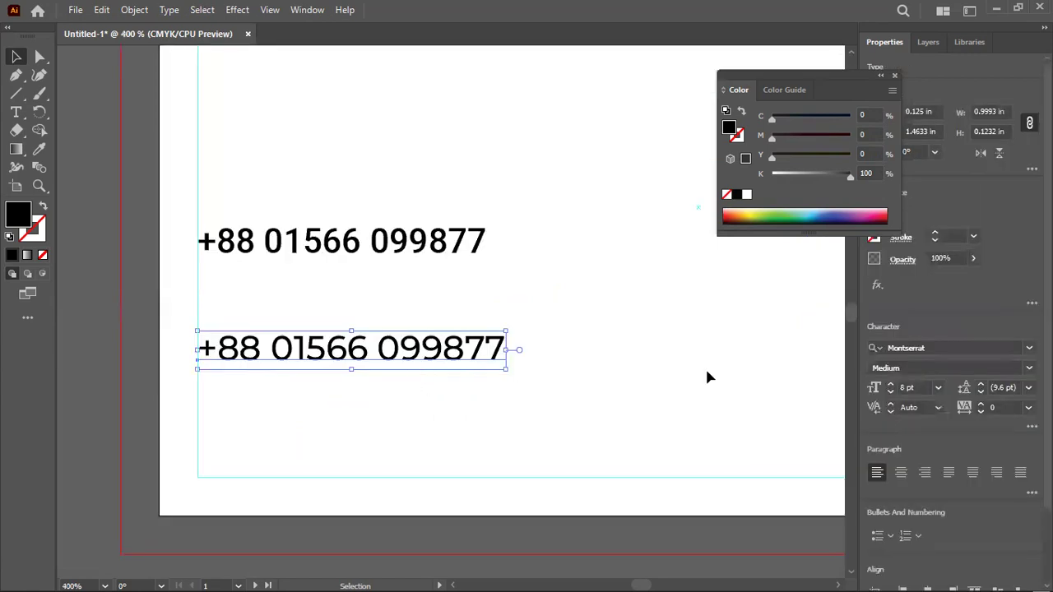
left_click(890, 394)
left_click(274, 308)
left_click(275, 249)
left_click(288, 360)
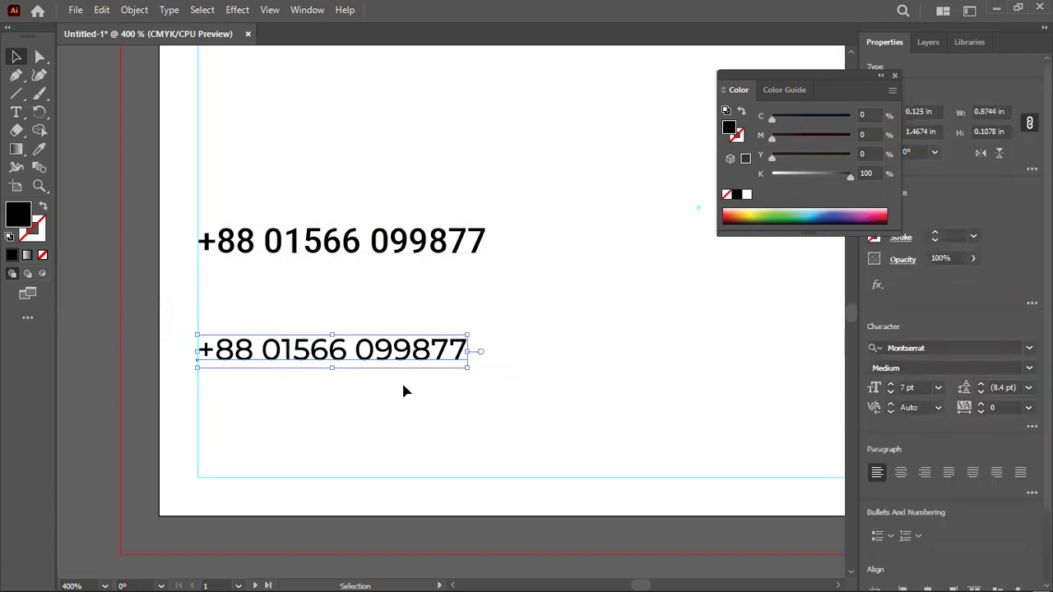
scroll(395, 335, "down", 2)
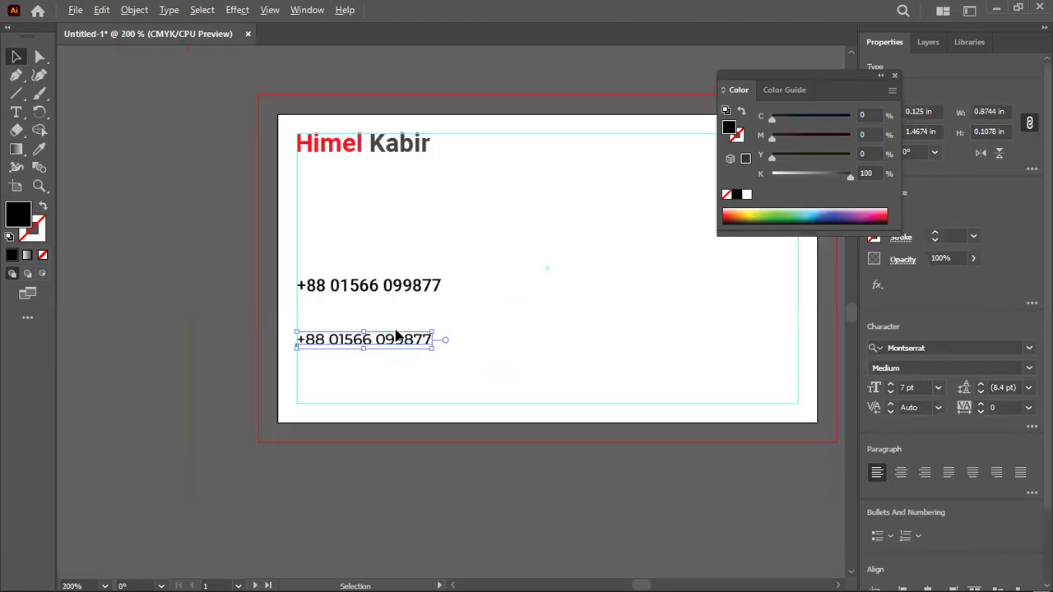
scroll(396, 335, "down", 1)
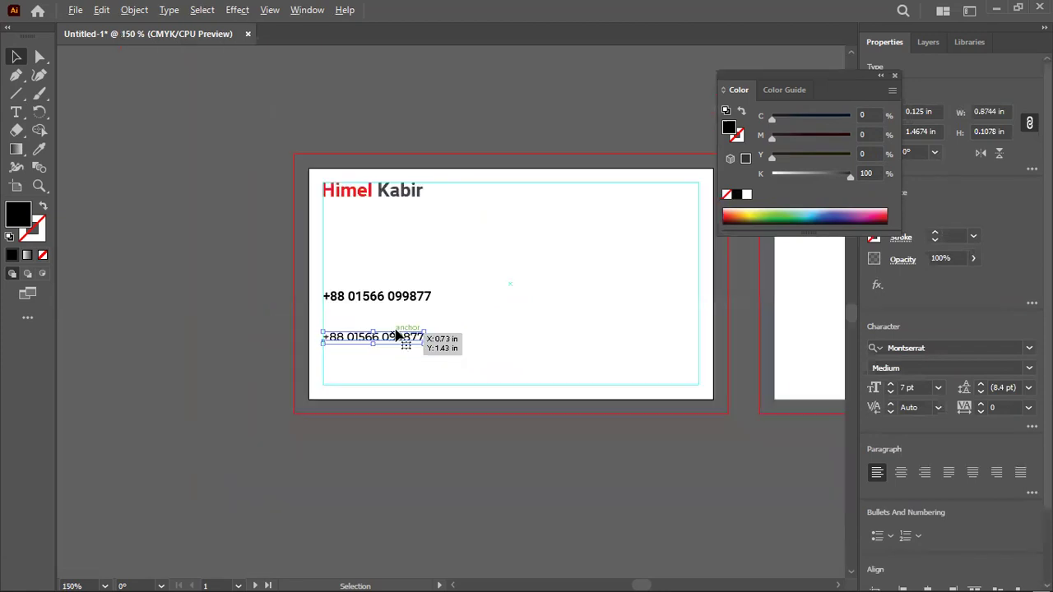
left_click(456, 294)
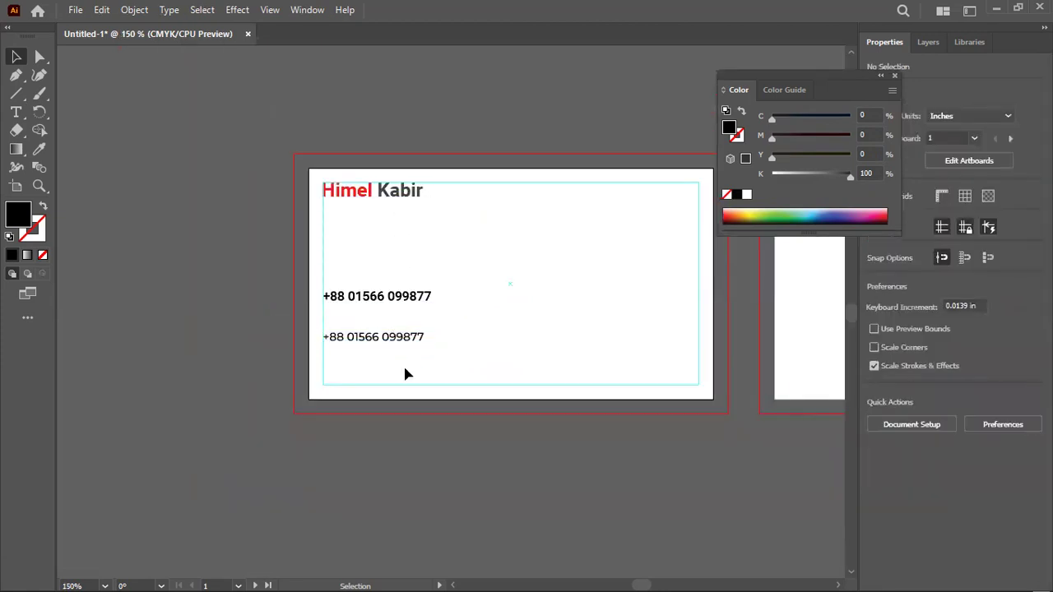
Delete the lower Montserrat phone number copy
left_click(400, 341)
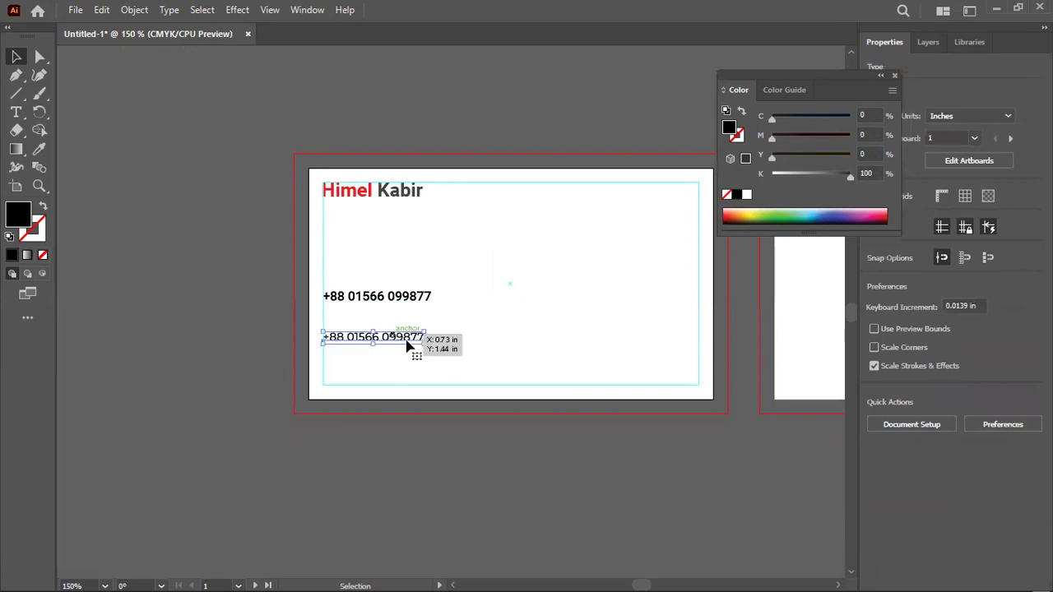
left_click_drag(375, 298, 376, 296)
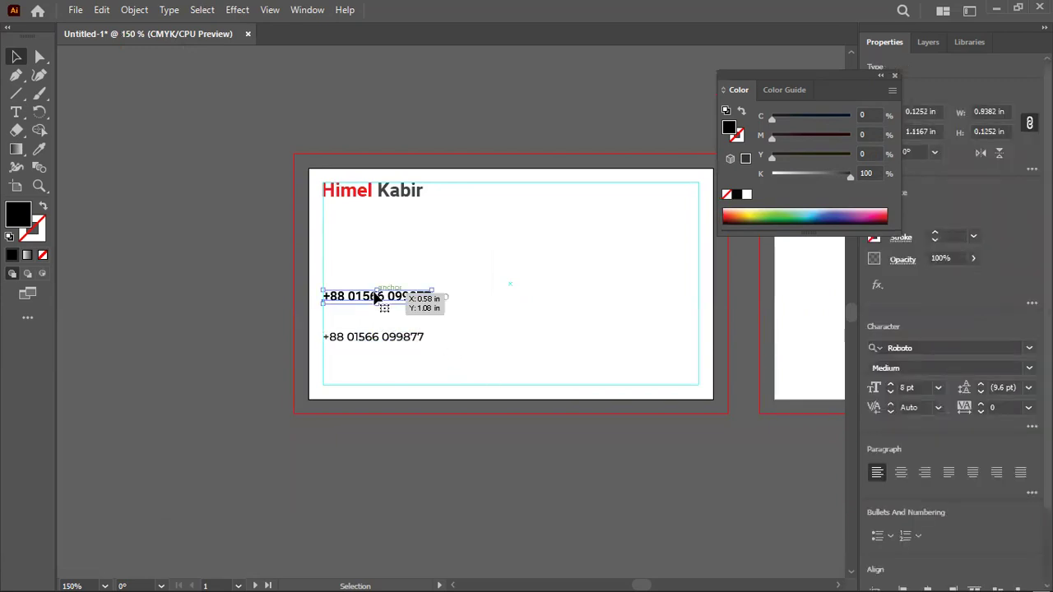
left_click(404, 346)
key("Delete")
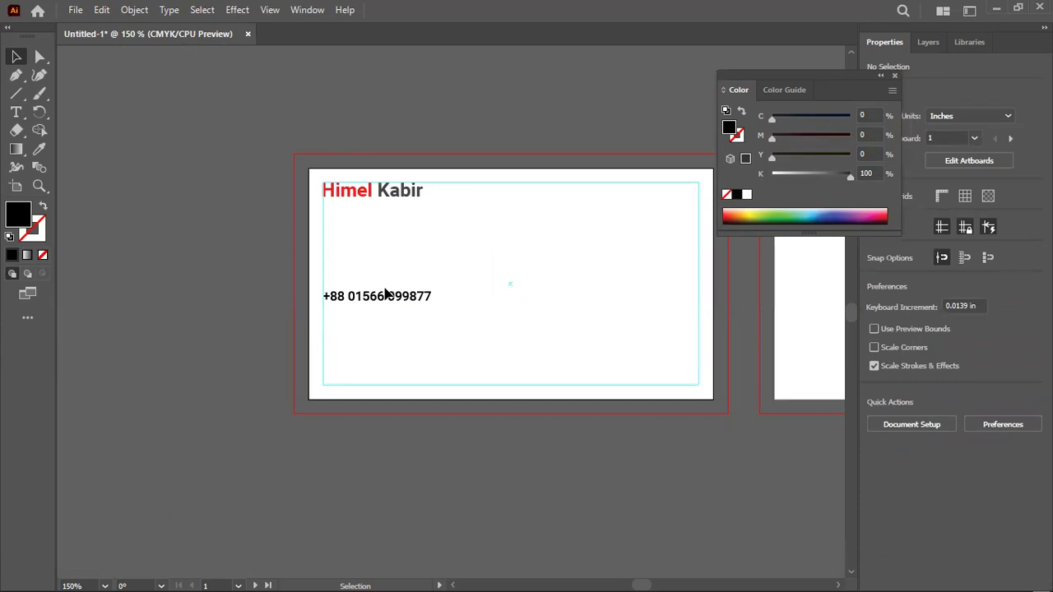
Give the remaining phone number the first name's red bold style at 8 pt
left_click(394, 301)
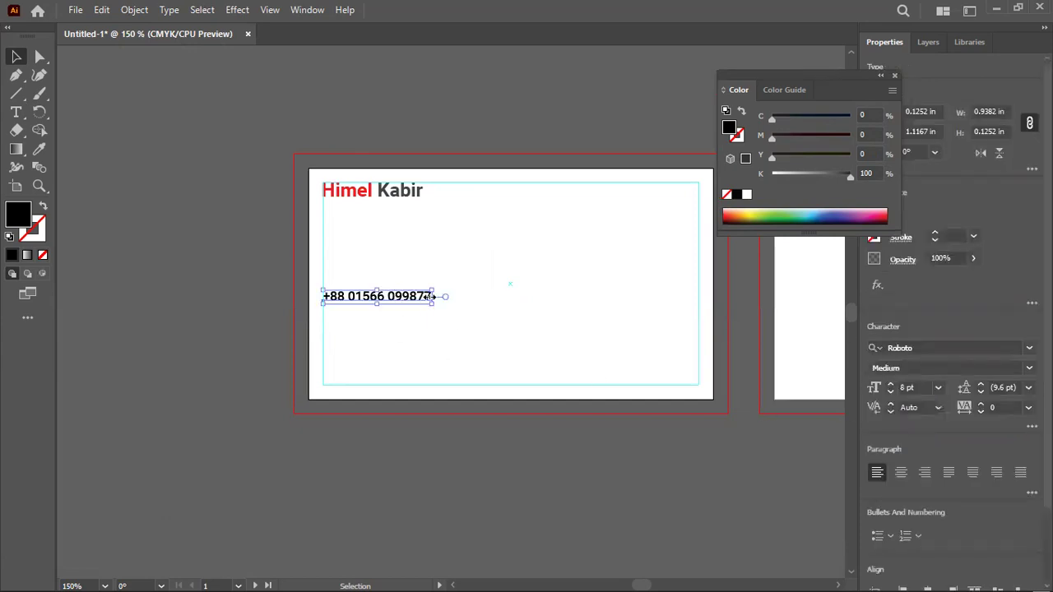
left_click(39, 149)
left_click(360, 190)
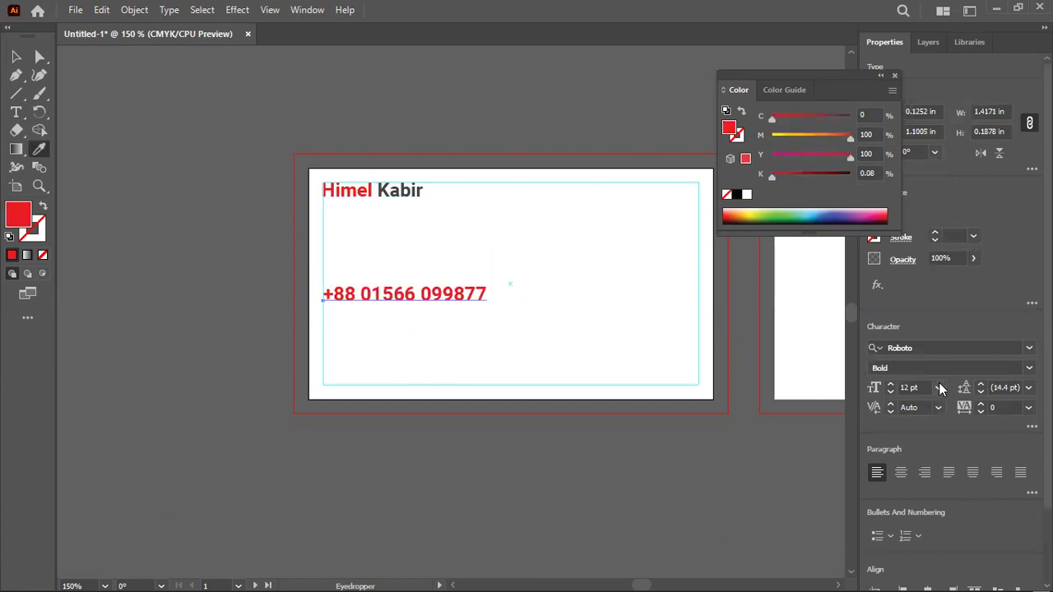
left_click(890, 393)
left_click(890, 393)
left_click(890, 394)
left_click(890, 393)
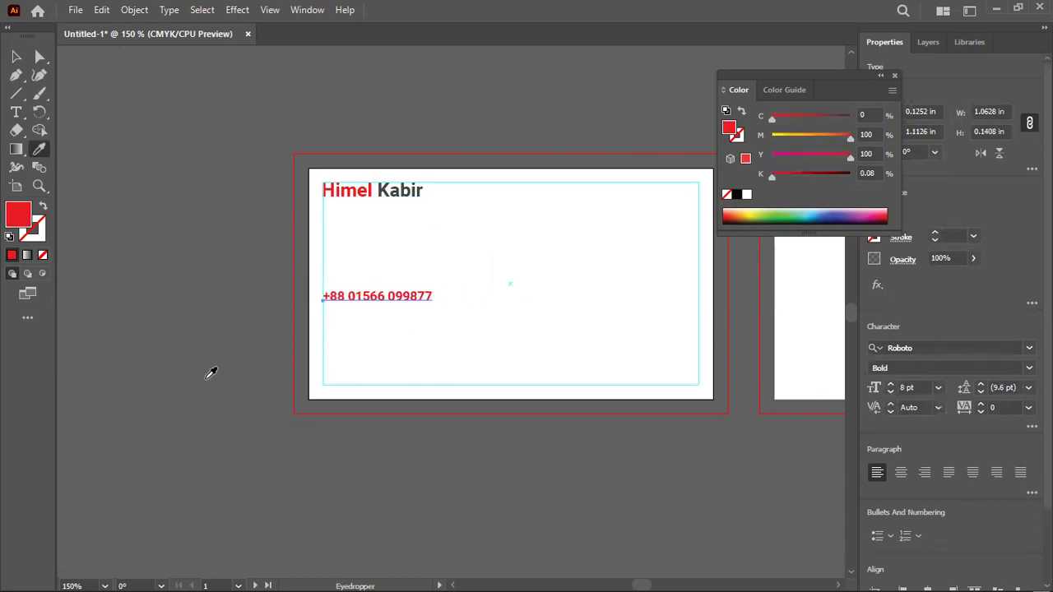
left_click(16, 56)
left_click(335, 309)
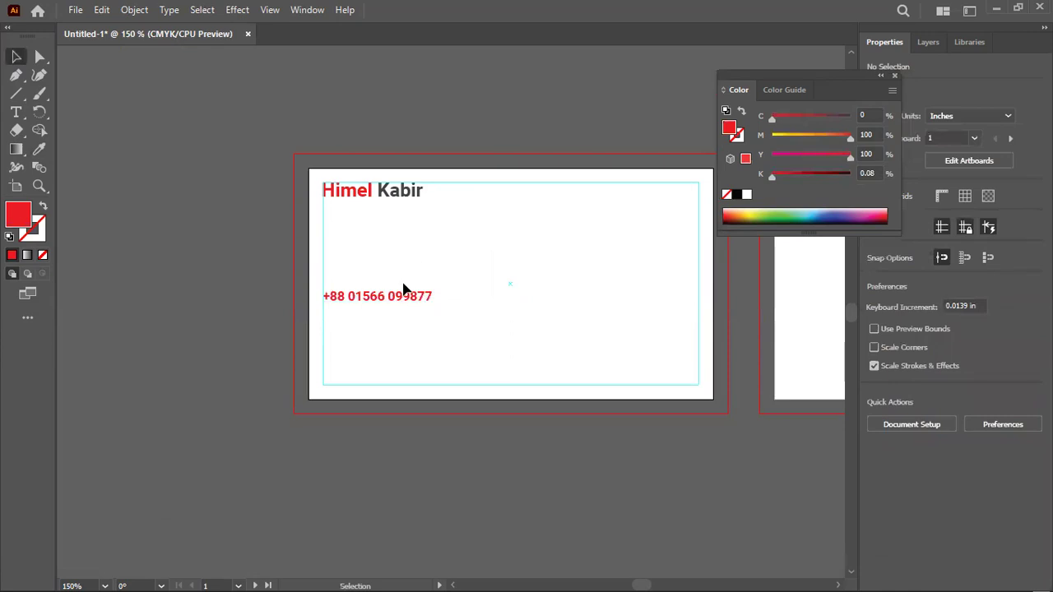
Duplicate the phone line below and start typing a placeholder e-mail over it
scroll(357, 313, "up", 2)
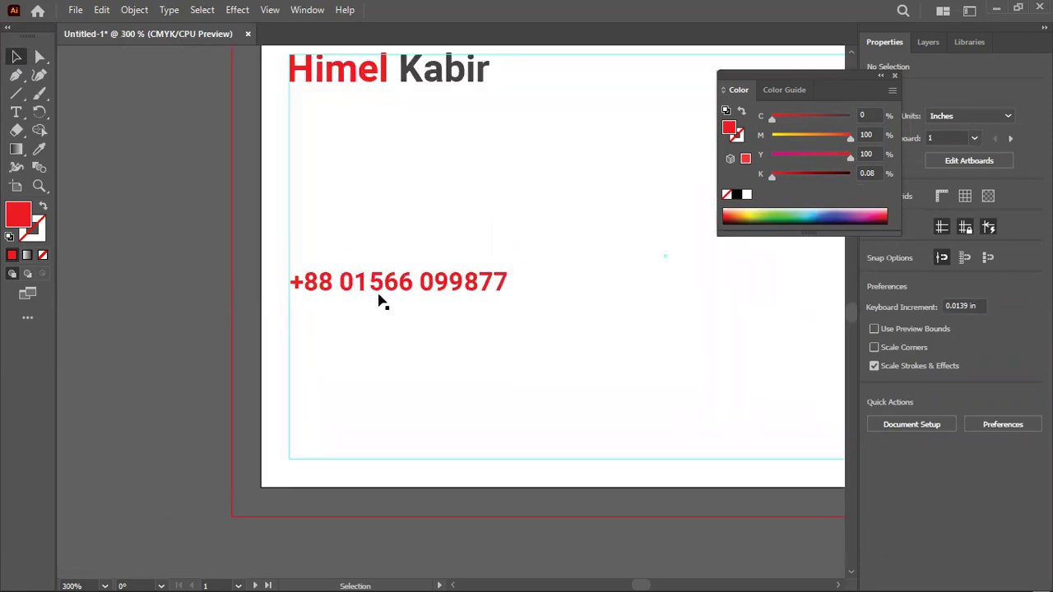
left_click_drag(371, 288, 362, 343)
triple_click(349, 344)
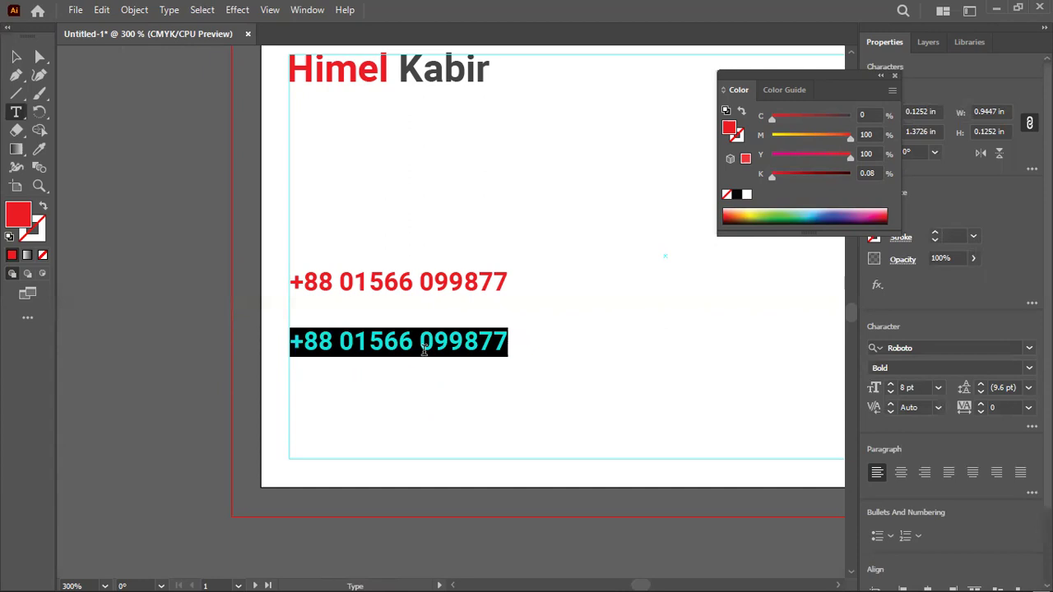
type("yo")
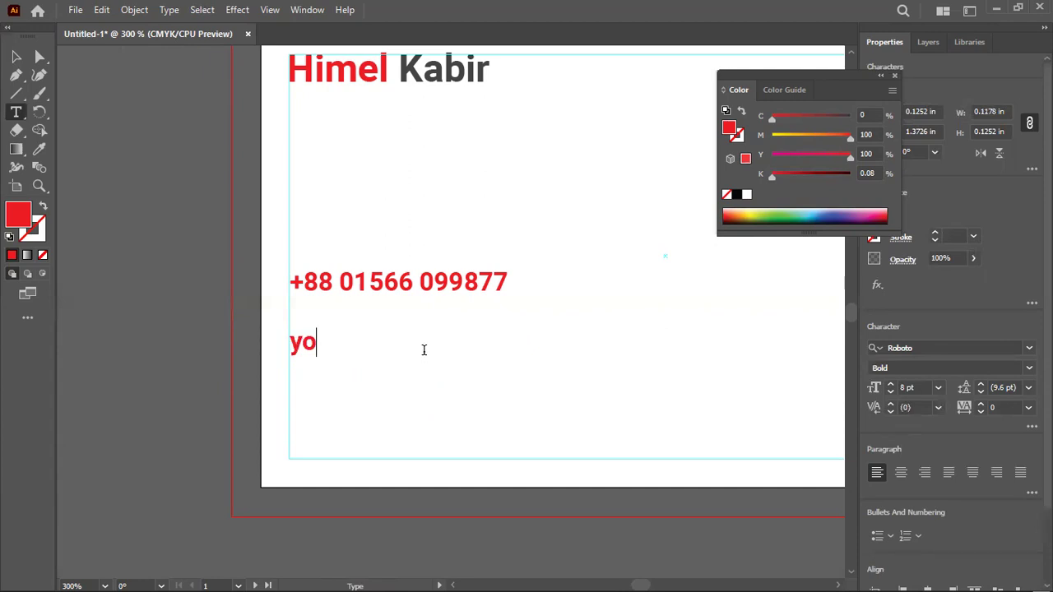
type("urmail")
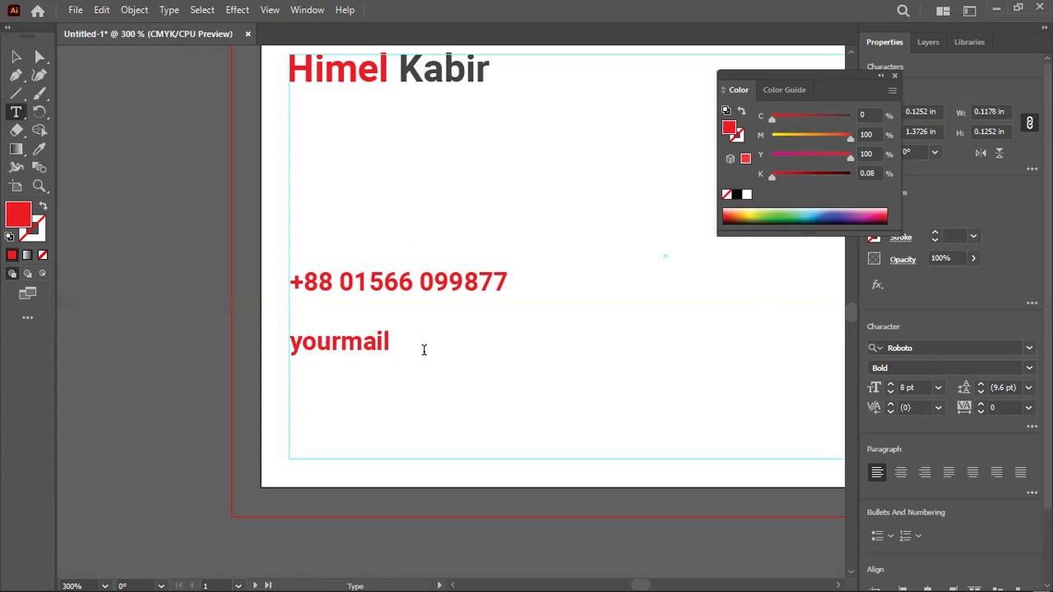
mouse_move(497, 574)
type("here")
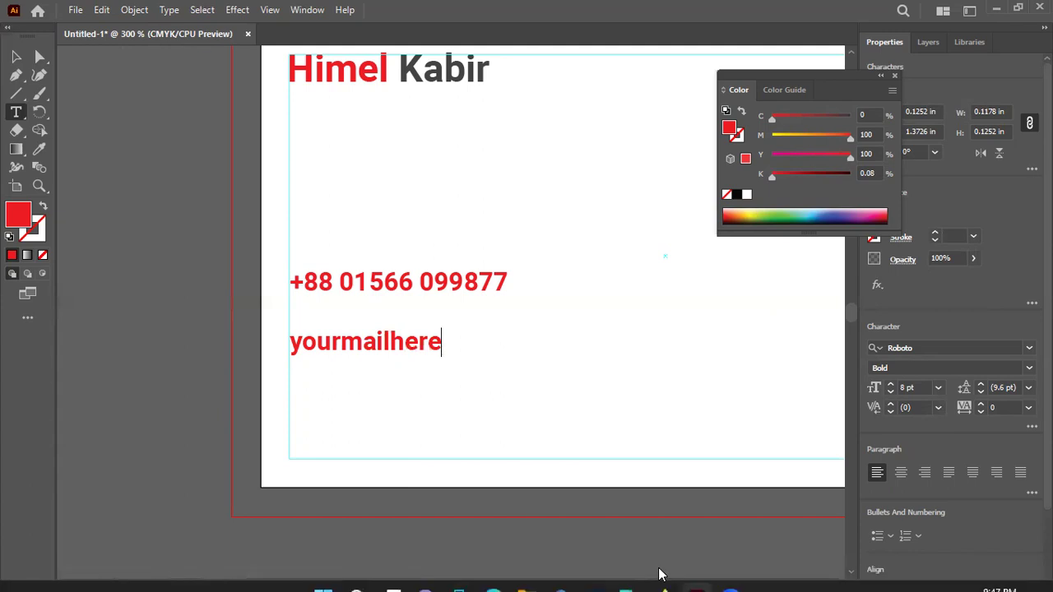
Complete the placeholder e-mail, adding the @ from the On-Screen Keyboard
left_click(630, 574)
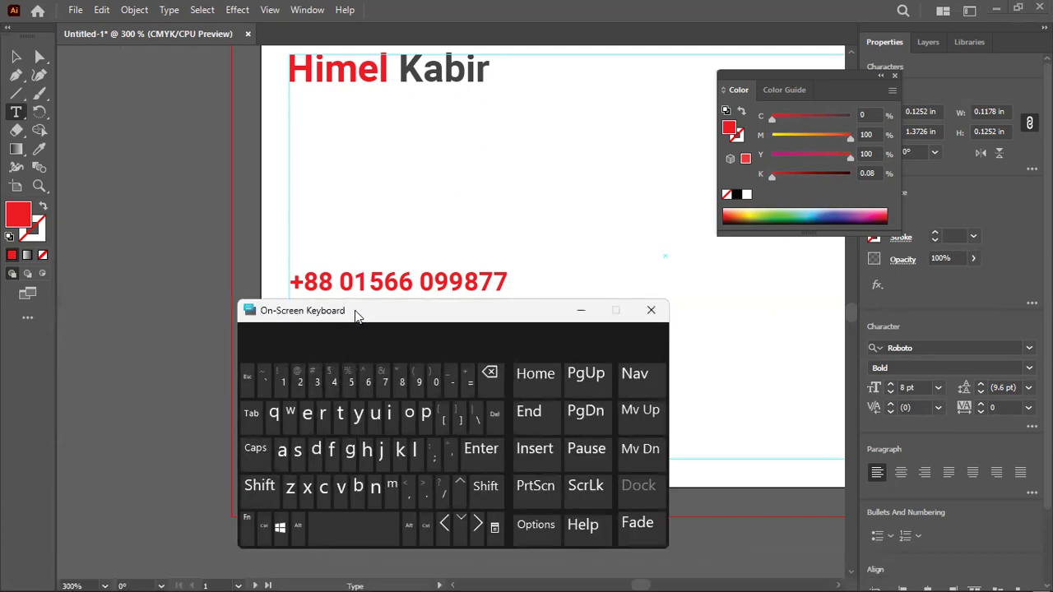
left_click_drag(355, 310, 771, 321)
left_click(664, 495)
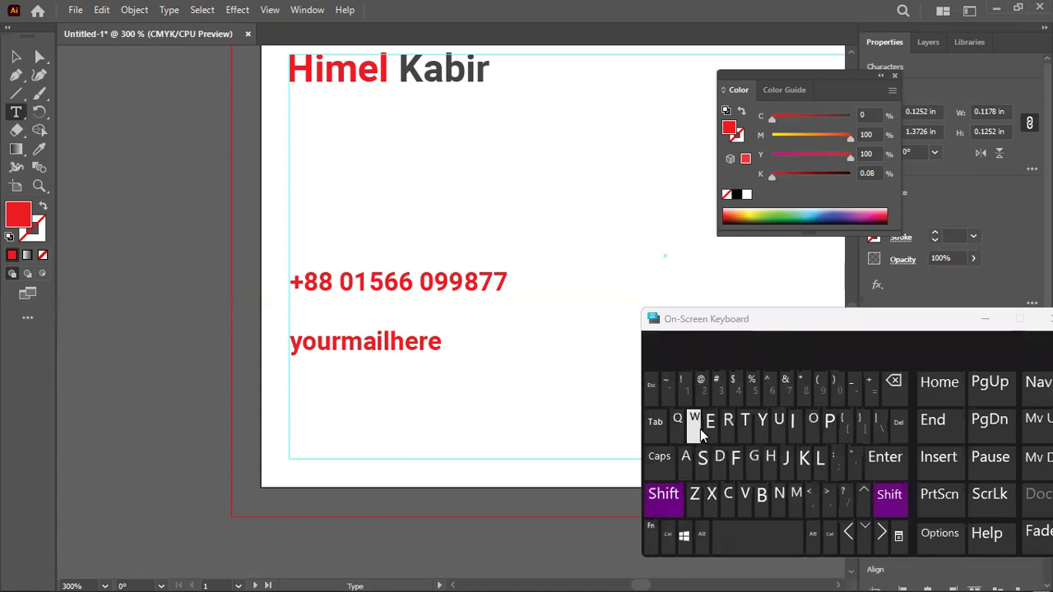
left_click(702, 386)
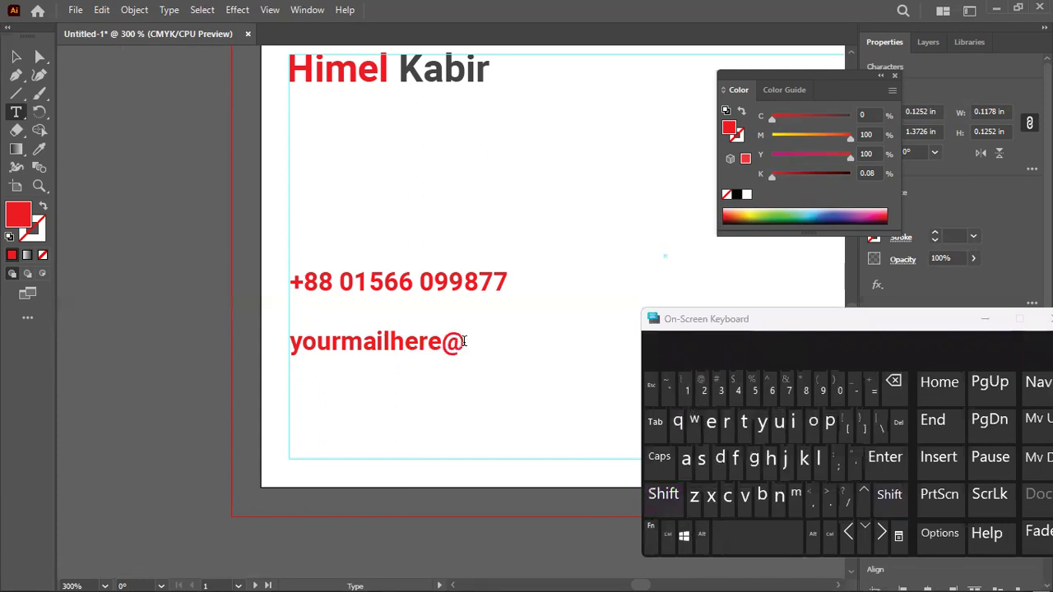
type("gmail.com")
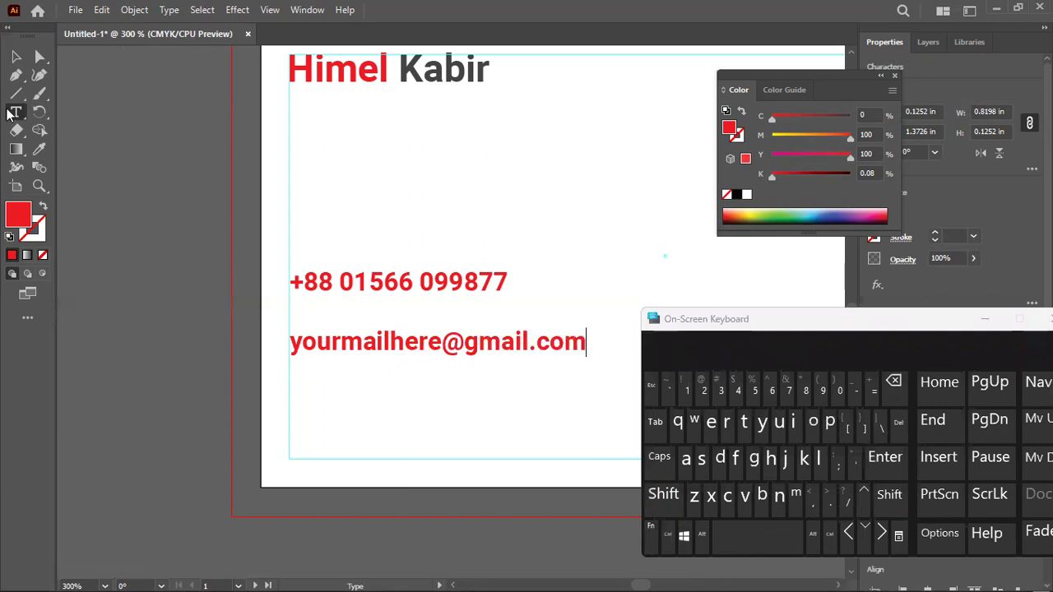
left_click(17, 60)
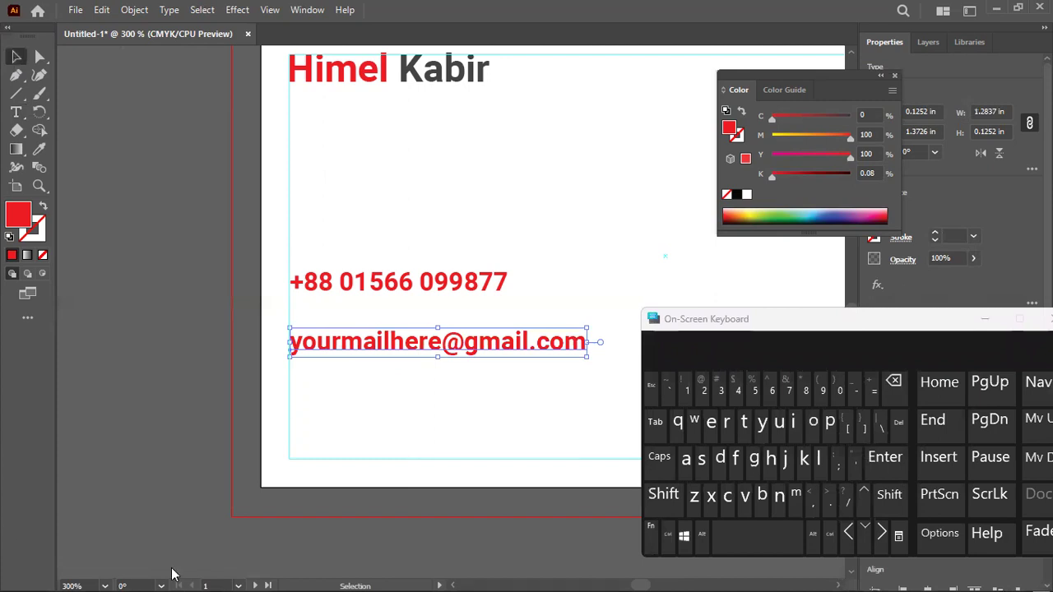
Type a two-line address: 'your location here,' and 'country here'
key("t")
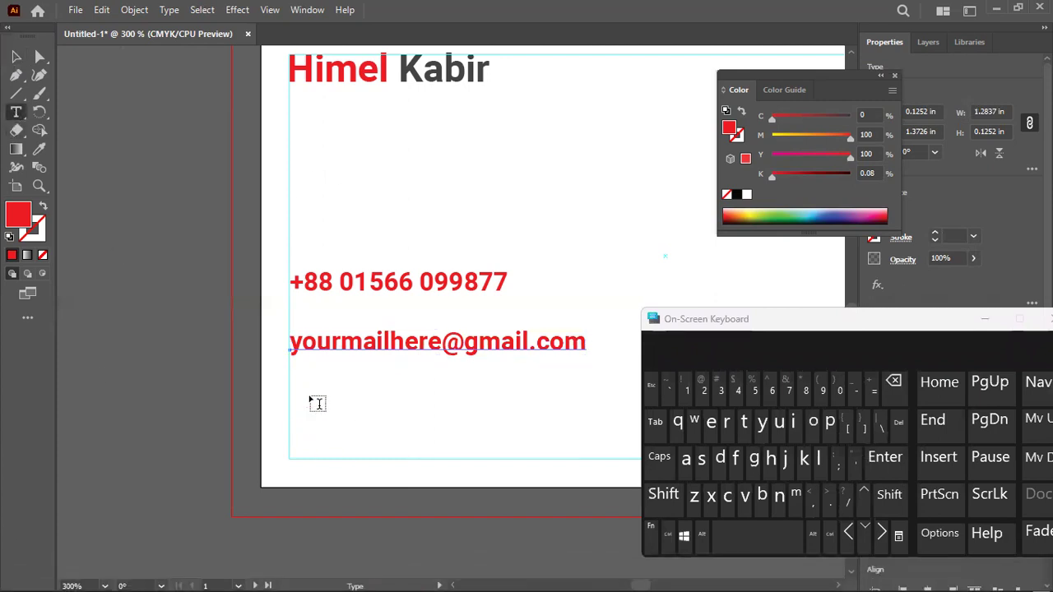
left_click(313, 398)
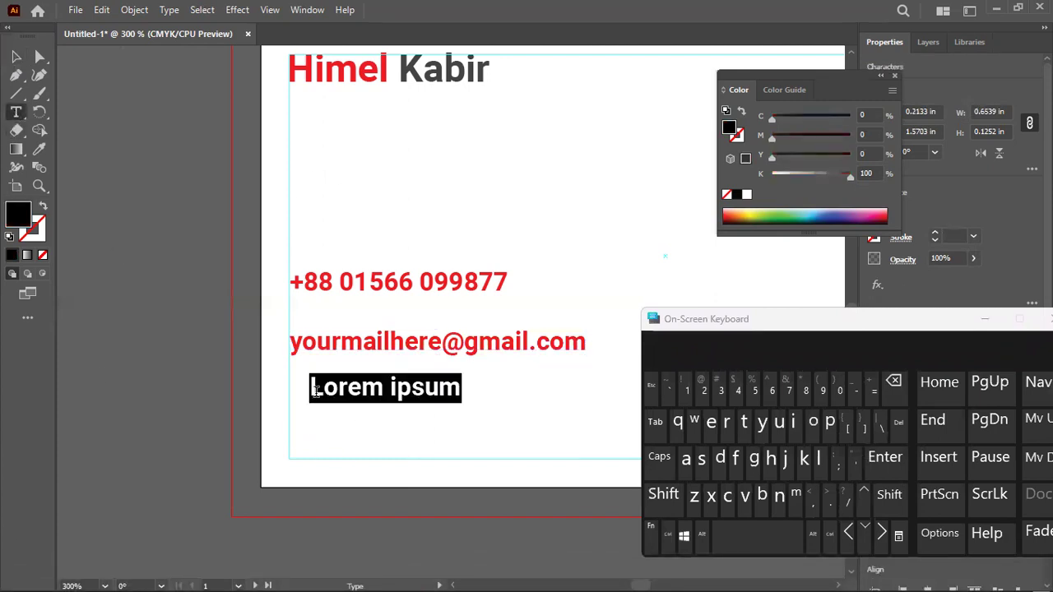
type("yo")
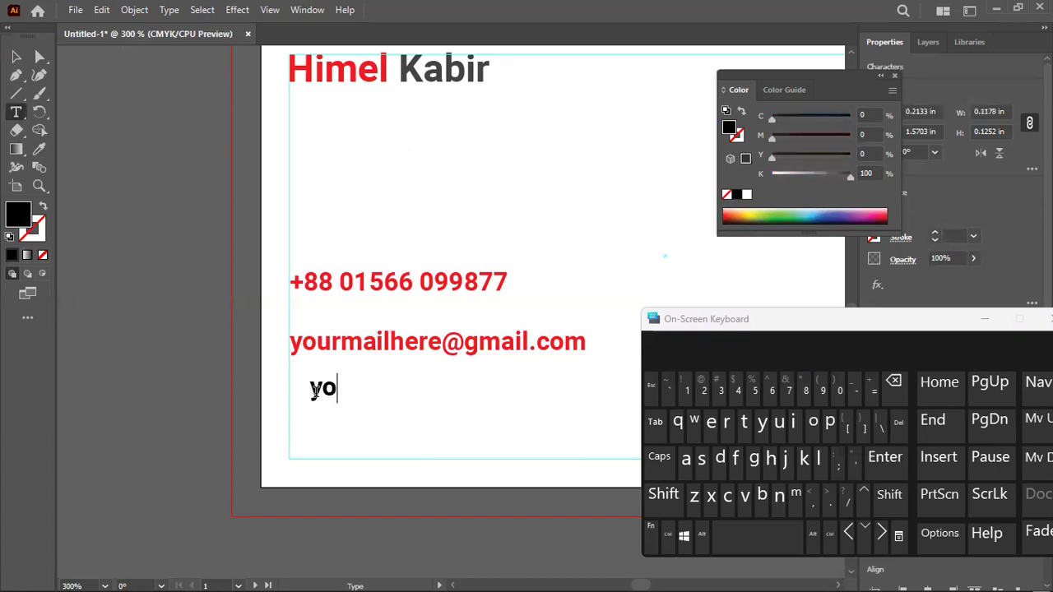
type("urlocationjh")
key("BackSpace")
key("BackSpace")
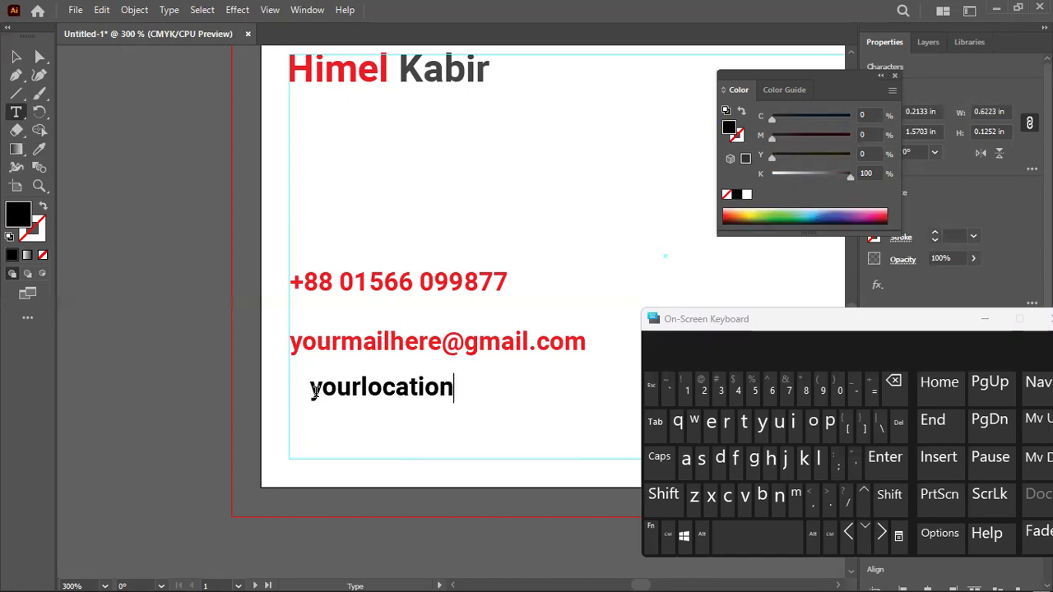
type("her")
key("BackSpace")
key("BackSpace")
key("BackSpace")
key("BackSpace")
key("BackSpace")
key("BackSpace")
key("BackSpace")
key("BackSpace")
key("BackSpace")
key("BackSpace")
key("BackSpace")
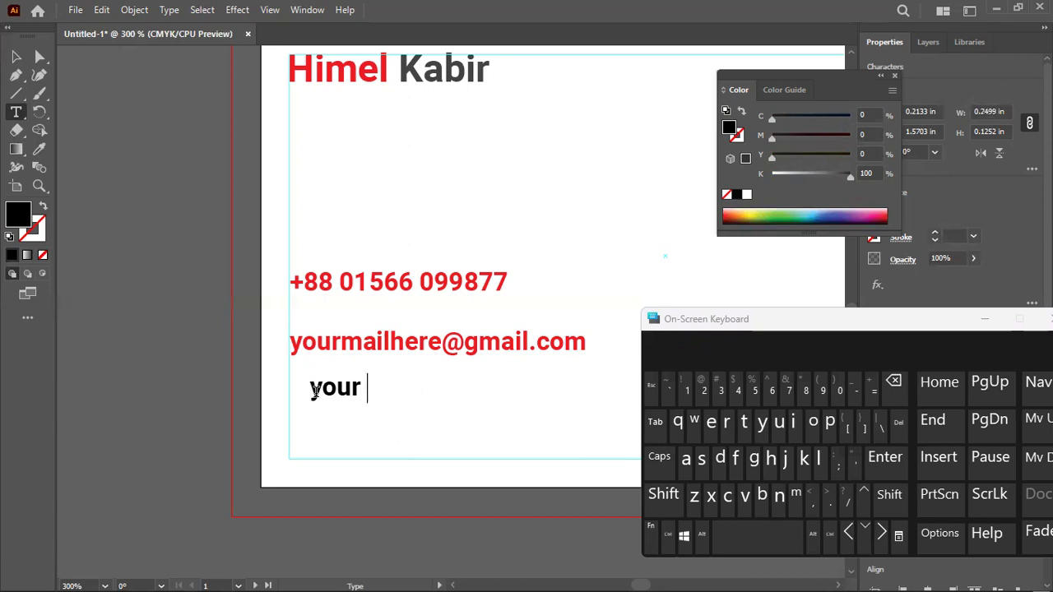
type("locatio")
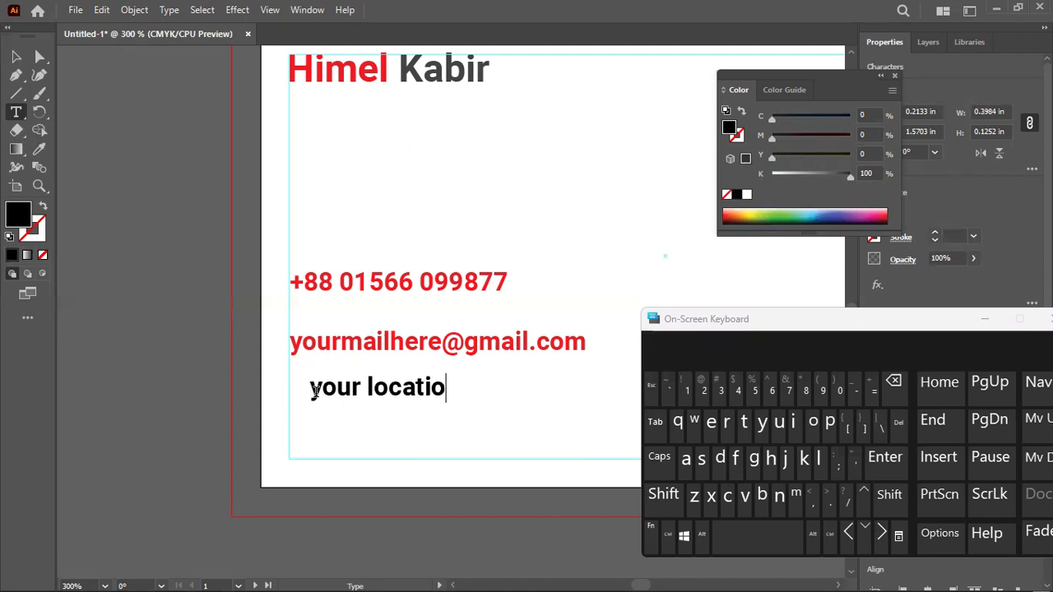
type("n here,")
key("Return")
type("co")
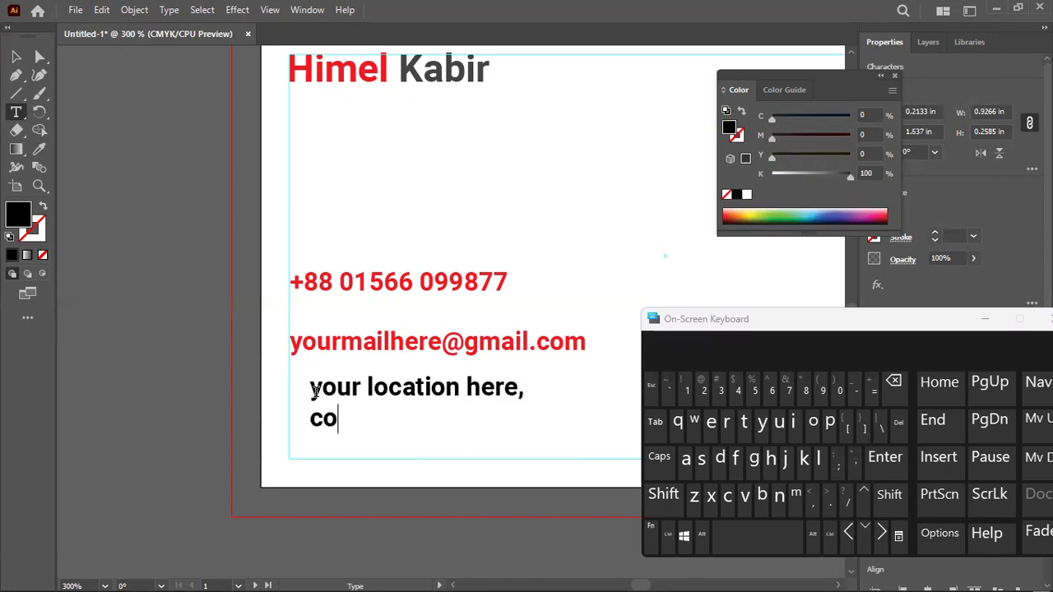
type("untry")
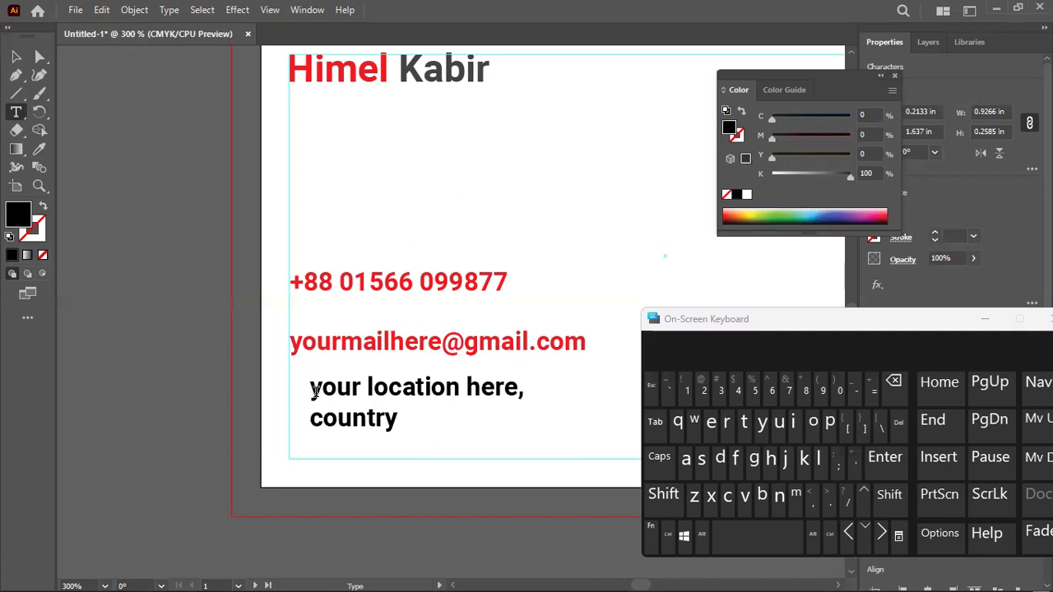
type(" here")
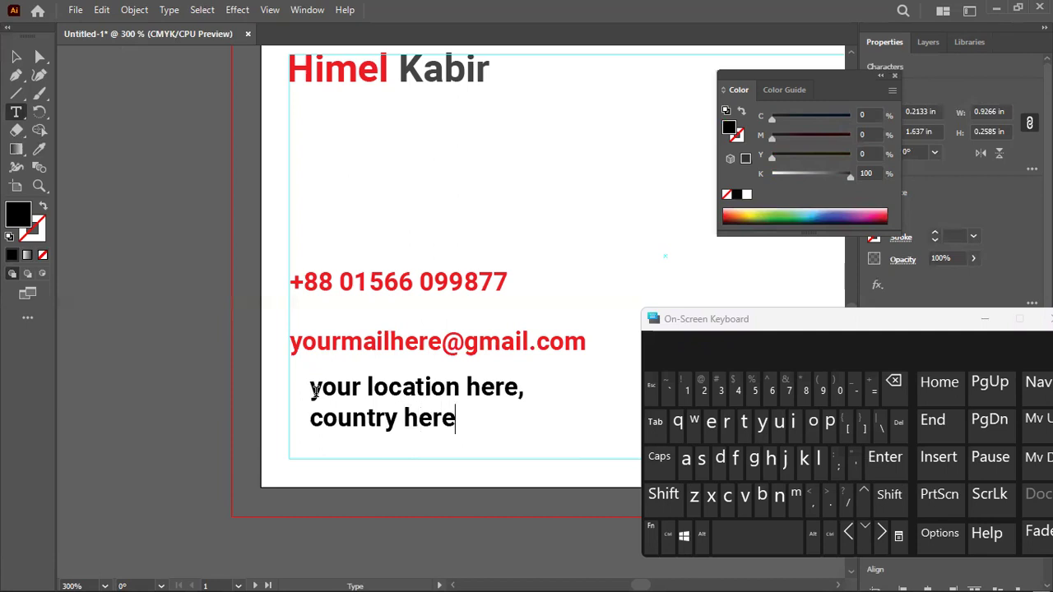
key("Escape")
Give the address the phone number's red with the Eyedropper
key("i")
left_click(395, 267)
key("v")
left_click(253, 198)
scroll(255, 300, "down", 1)
scroll(255, 300, "down", 2)
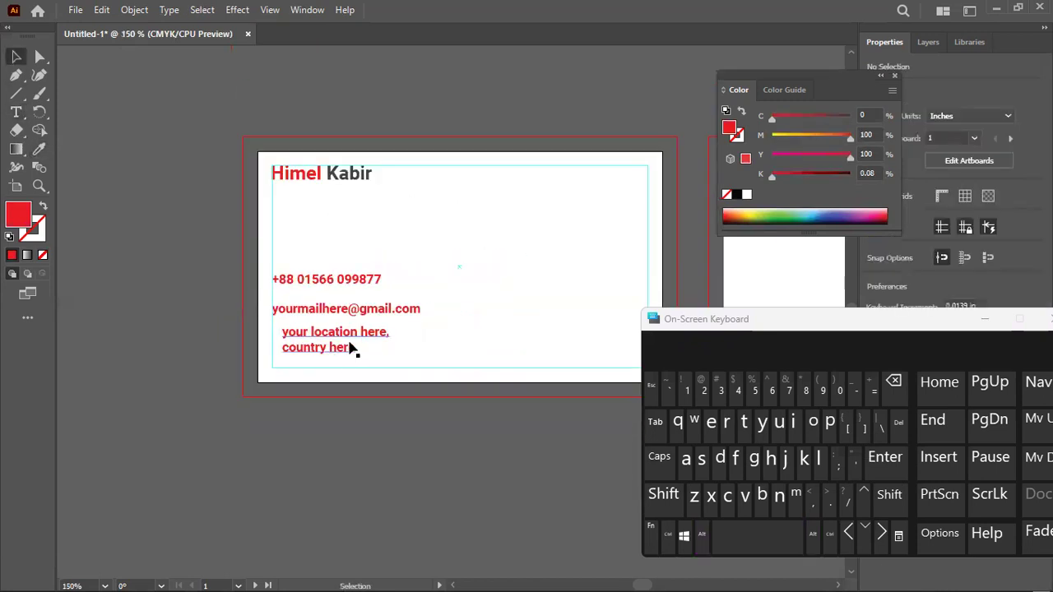
Set the phone, e-mail and address lines to Roboto Regular
left_click_drag(789, 325, 486, 310)
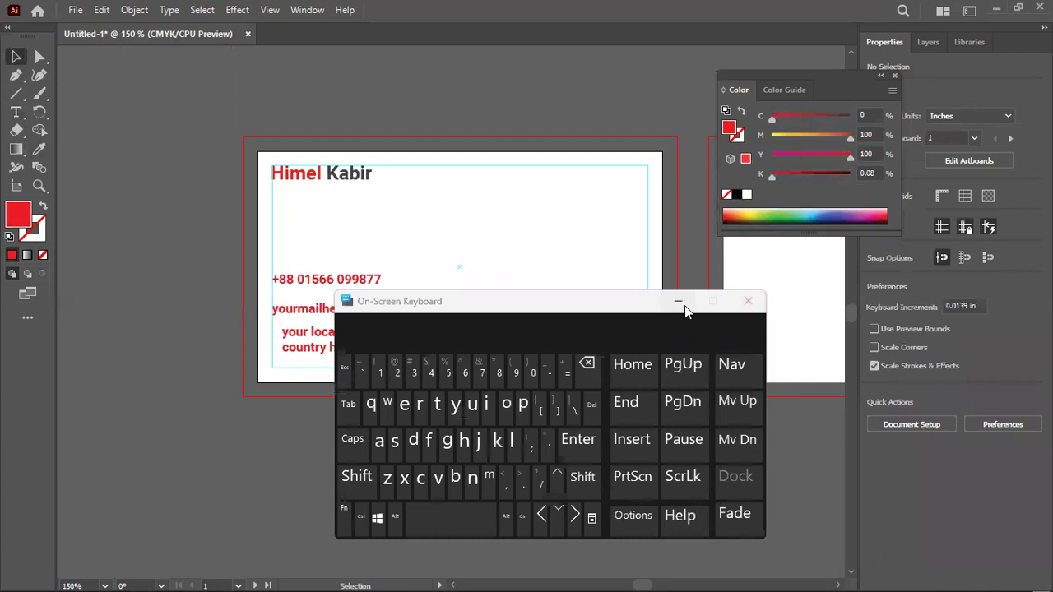
left_click(685, 305)
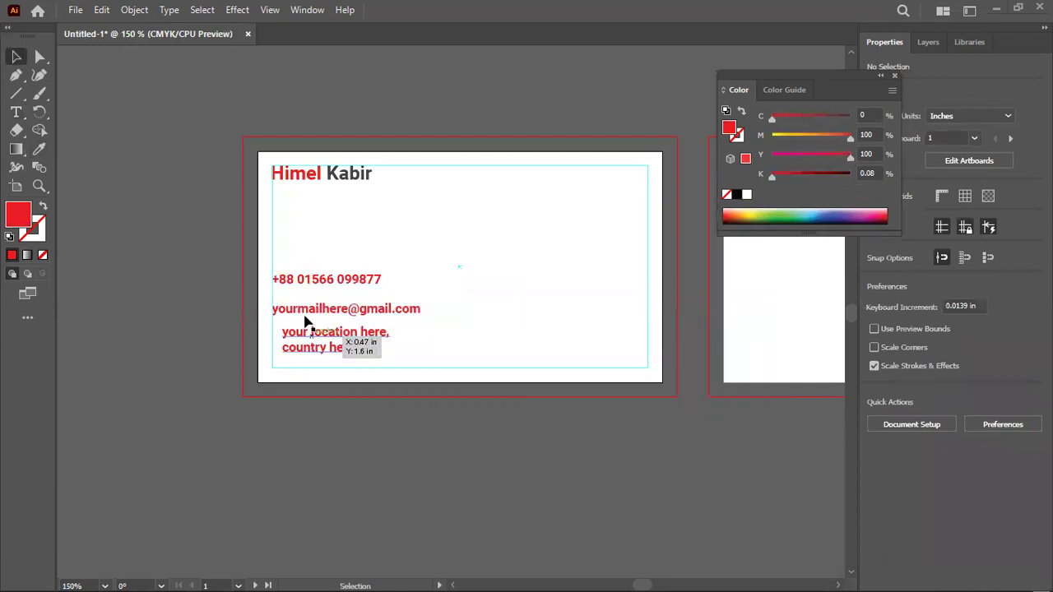
scroll(274, 379, "up", 1)
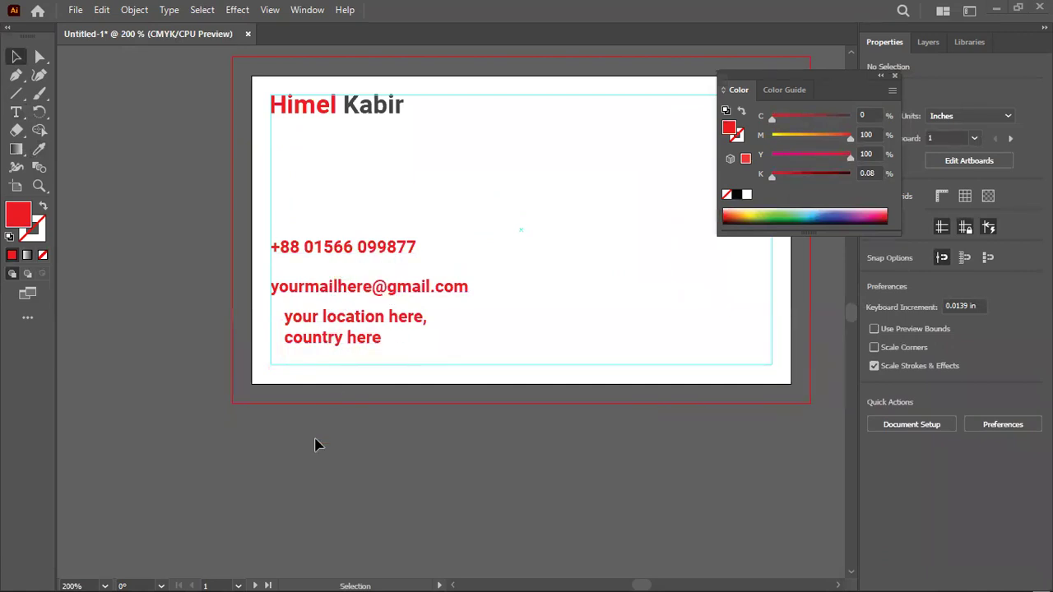
left_click_drag(311, 321, 493, 240)
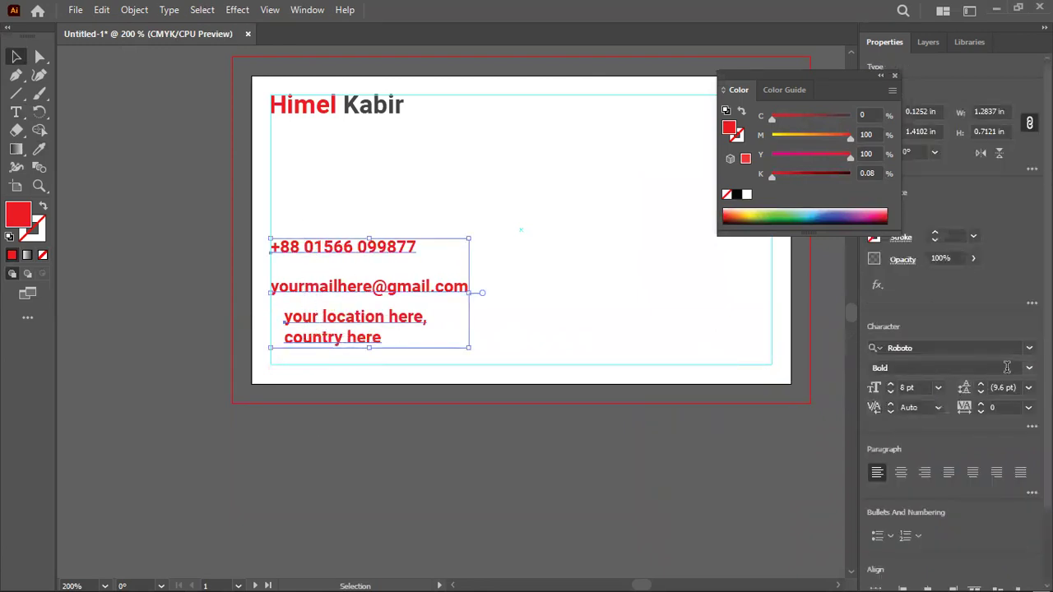
left_click(1028, 368)
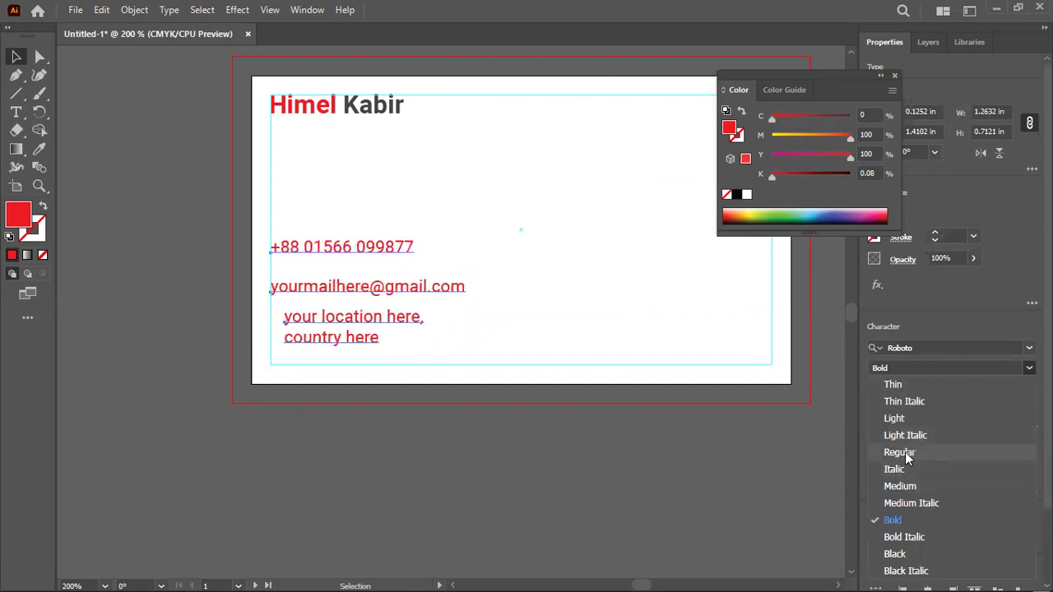
left_click(917, 452)
left_click(294, 152)
Move the three contact lines right and align them on their left edges
left_click_drag(320, 229, 362, 387)
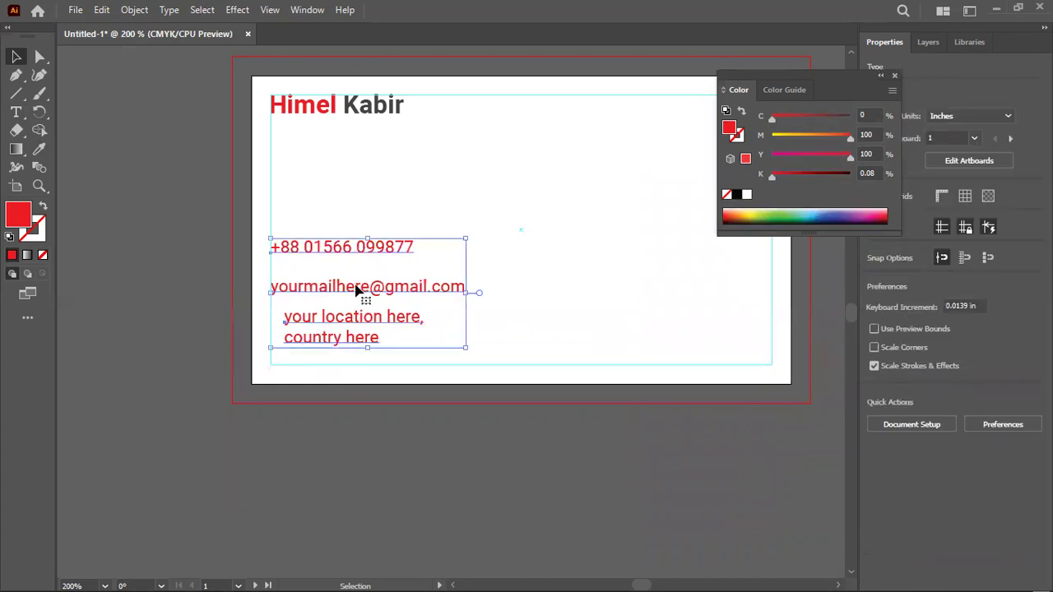
left_click_drag(430, 301, 524, 301)
left_click_drag(398, 211, 427, 346)
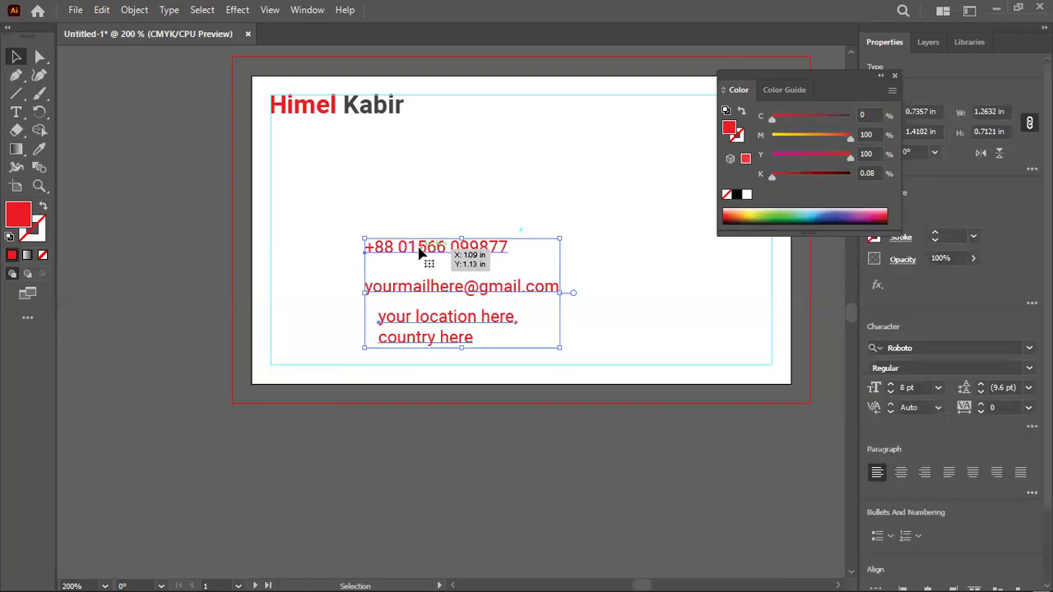
scroll(998, 497, "down", 1)
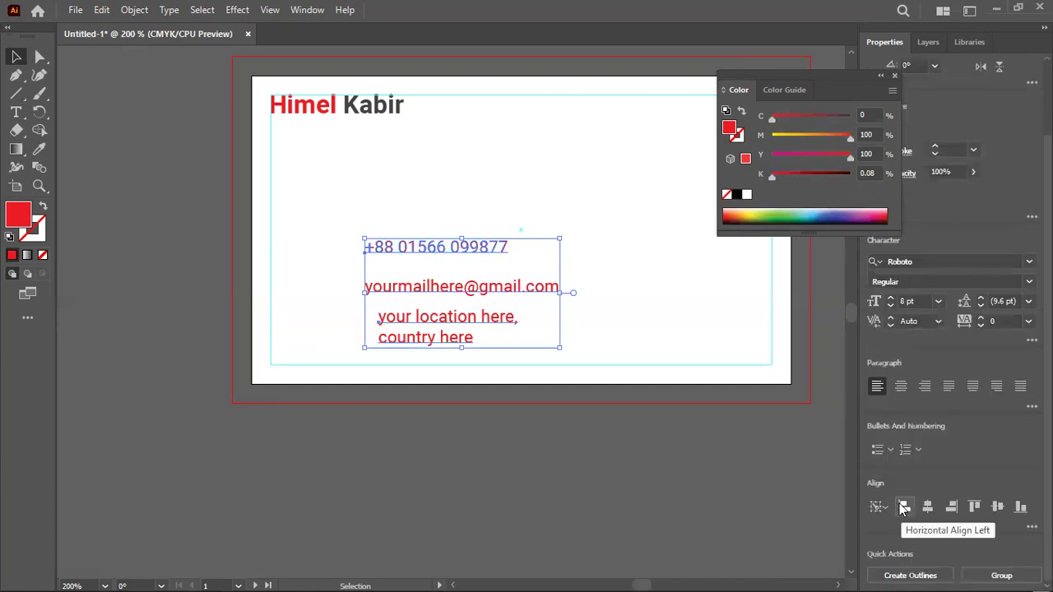
left_click(903, 508)
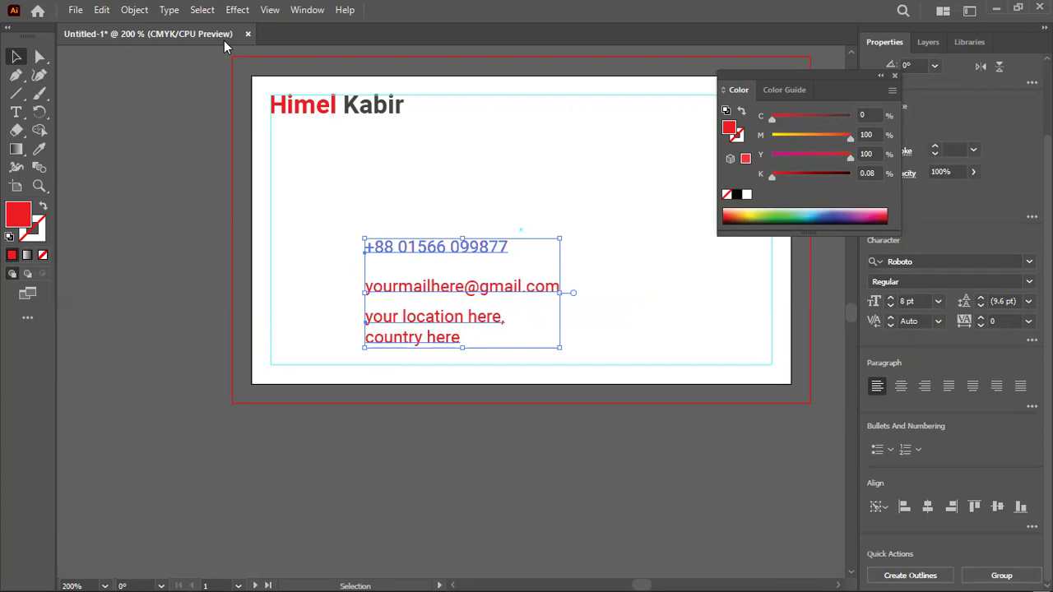
left_click(571, 428)
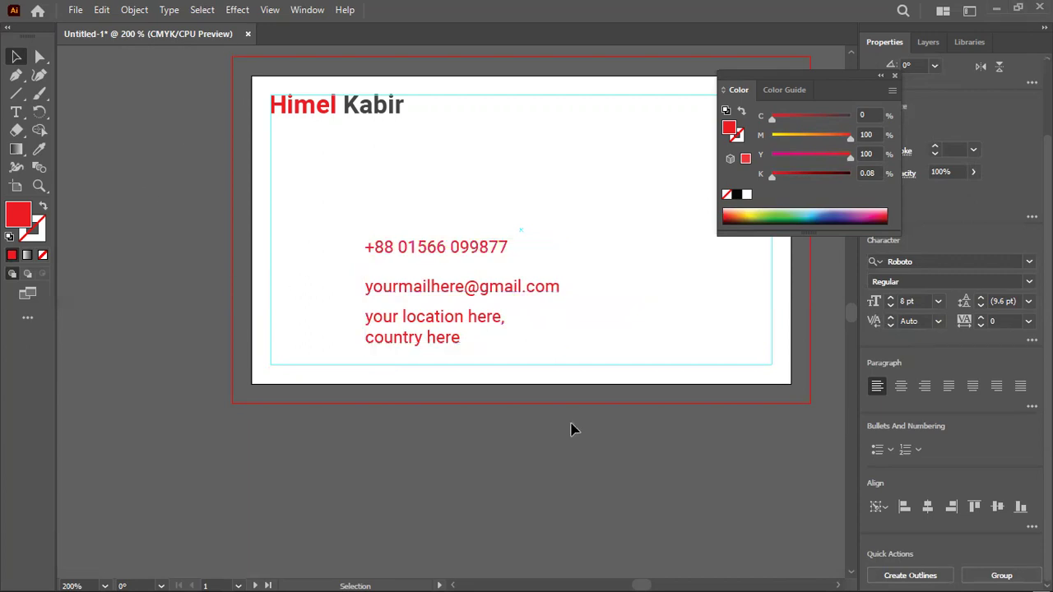
left_click(911, 573)
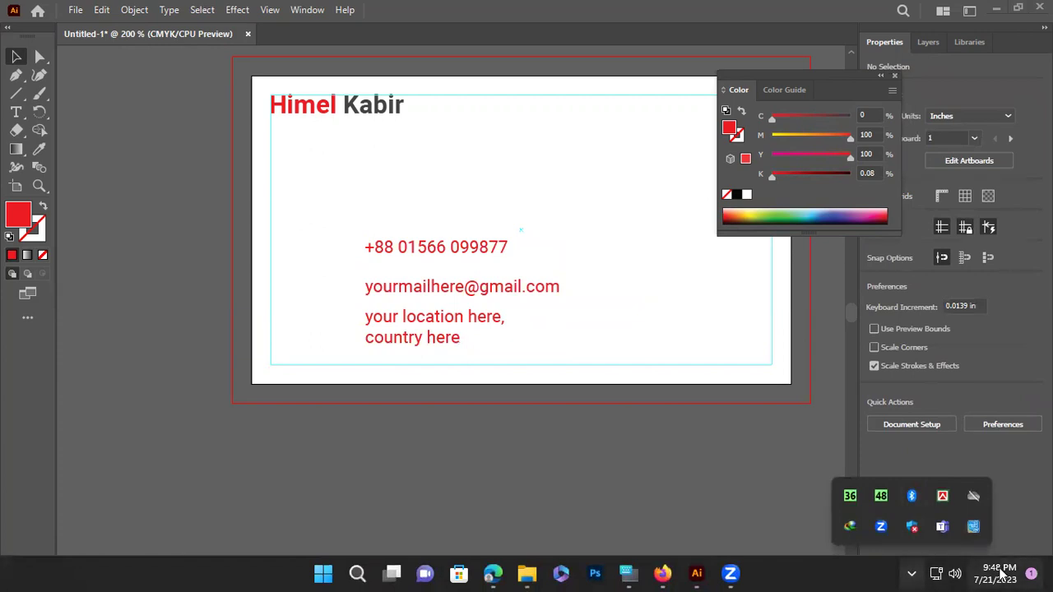
mouse_move(1002, 574)
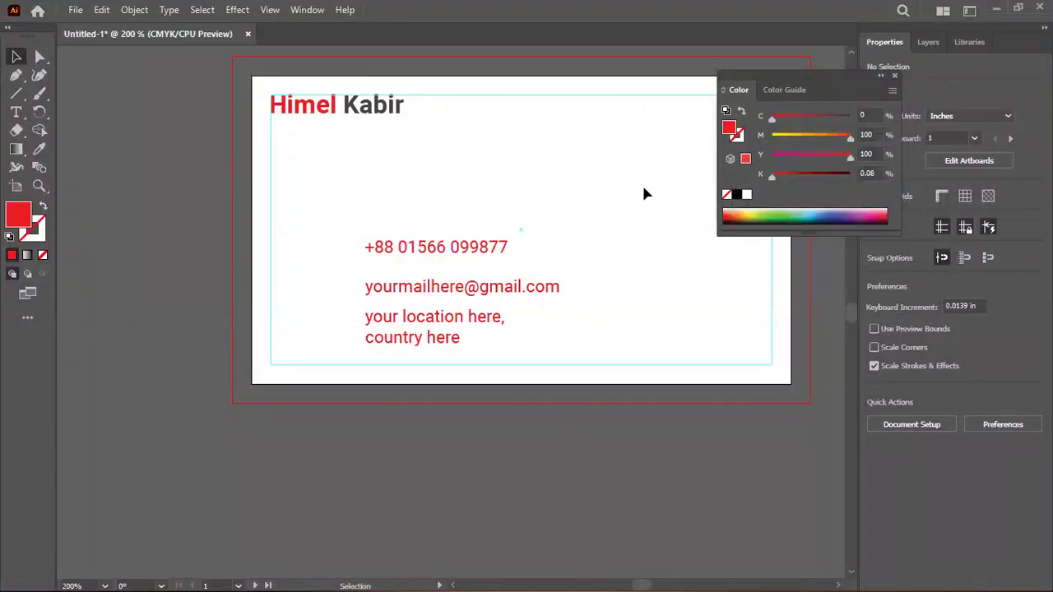
Move the contact block right and draw a red sample rectangle with a copy below
left_click_drag(344, 216, 437, 375)
left_click_drag(432, 311, 526, 299)
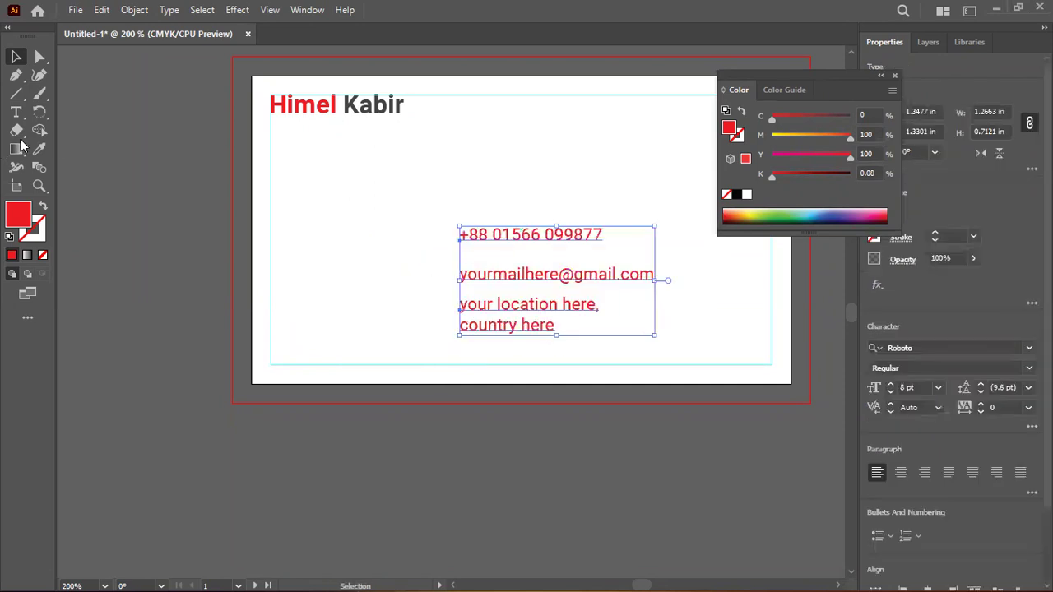
left_click(17, 93)
left_click_drag(108, 137, 142, 172)
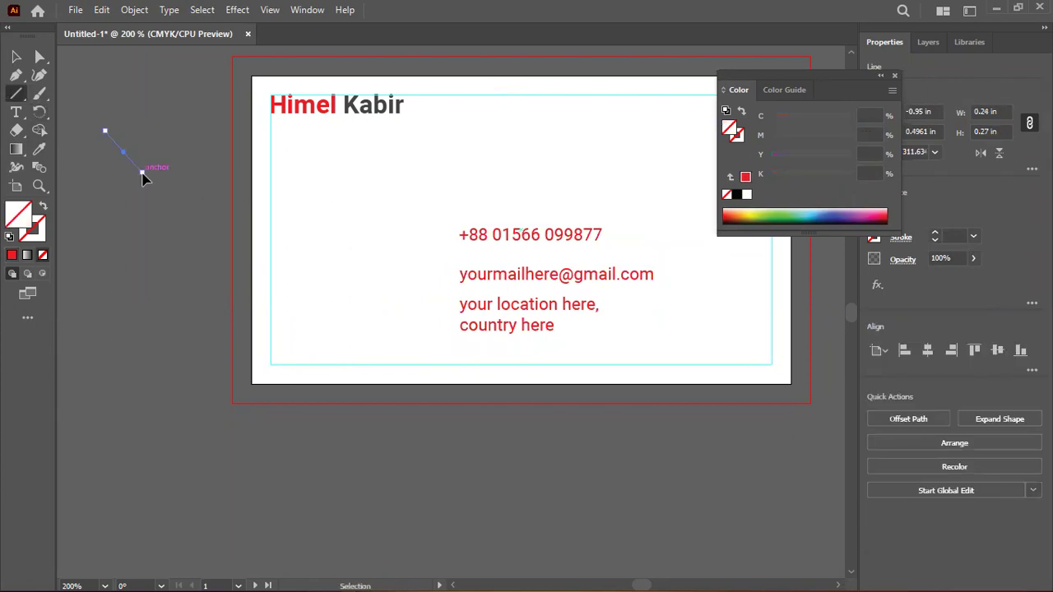
key("ctrl+z")
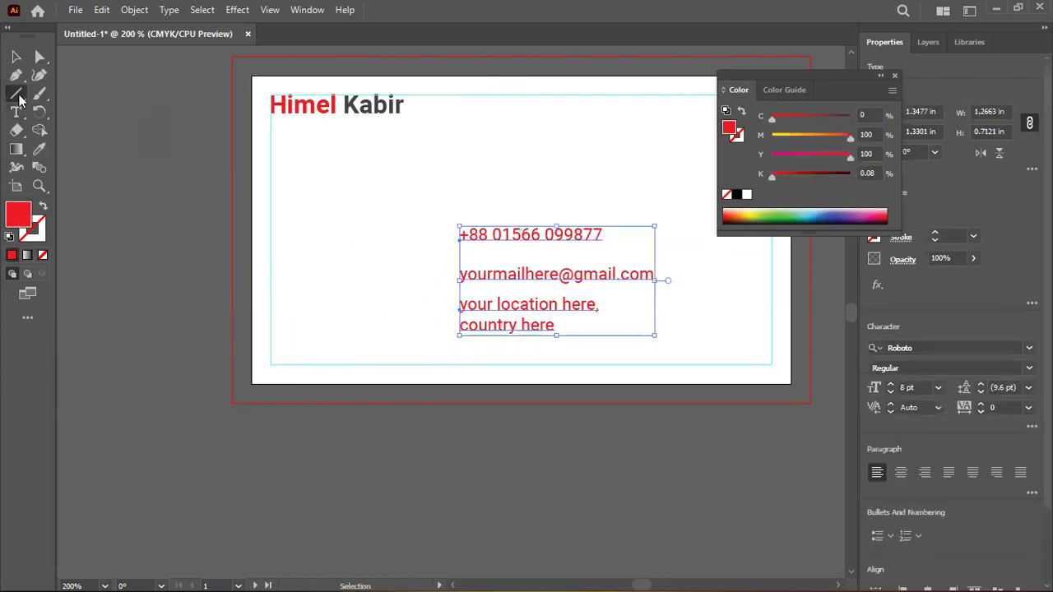
mouse_move(20, 93)
left_mouse_down()
mouse_move(60, 101)
mouse_move(60, 87)
left_mouse_up()
left_click_drag(133, 143, 166, 206)
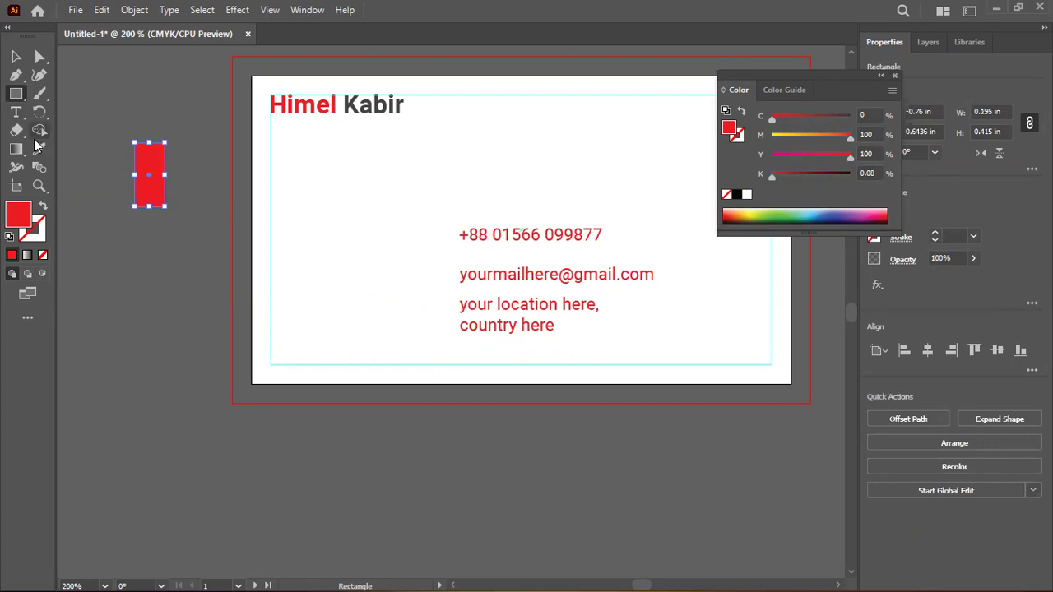
left_click(16, 54)
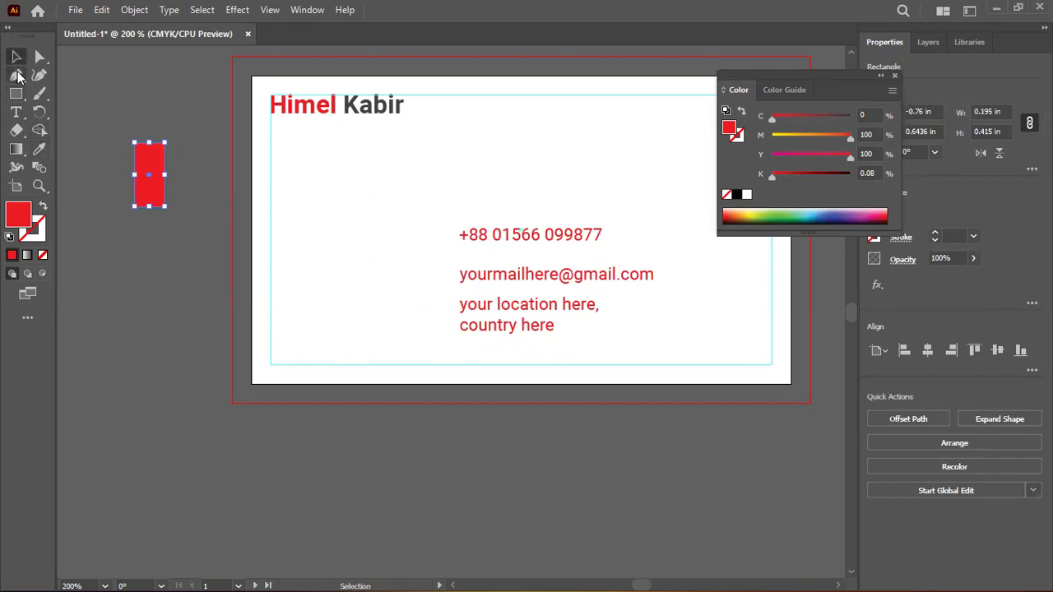
left_click_drag(146, 176, 148, 258)
Colour the duplicate rectangle with the last name's dark grey
key("i")
left_click(339, 105)
left_click(401, 104)
key("v")
left_click(138, 116)
Turn the three contact lines dark grey by sampling the grey swatch
left_click_drag(512, 197, 526, 339)
key("i")
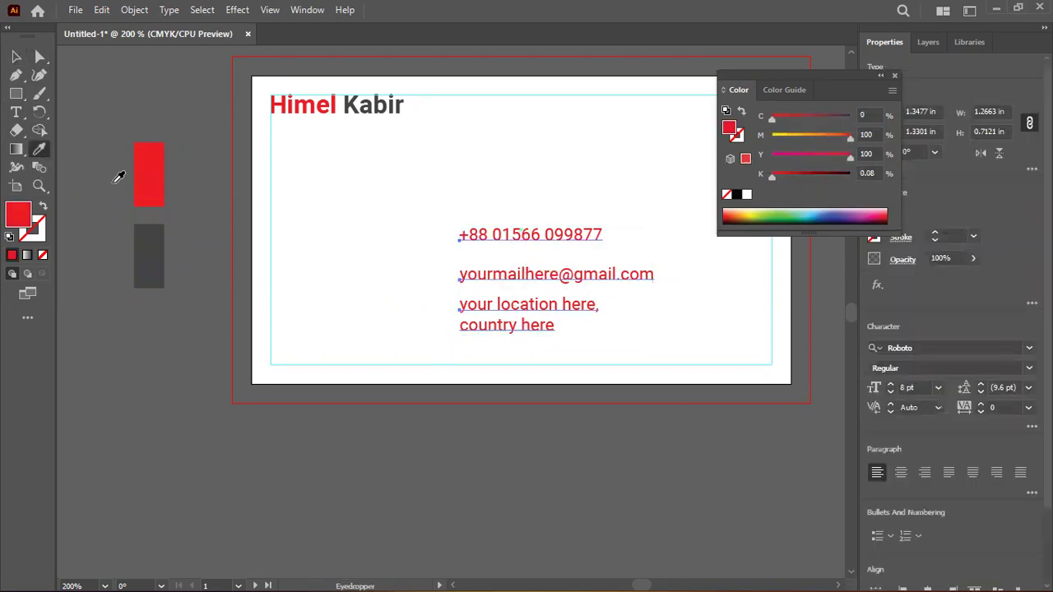
left_click(152, 248)
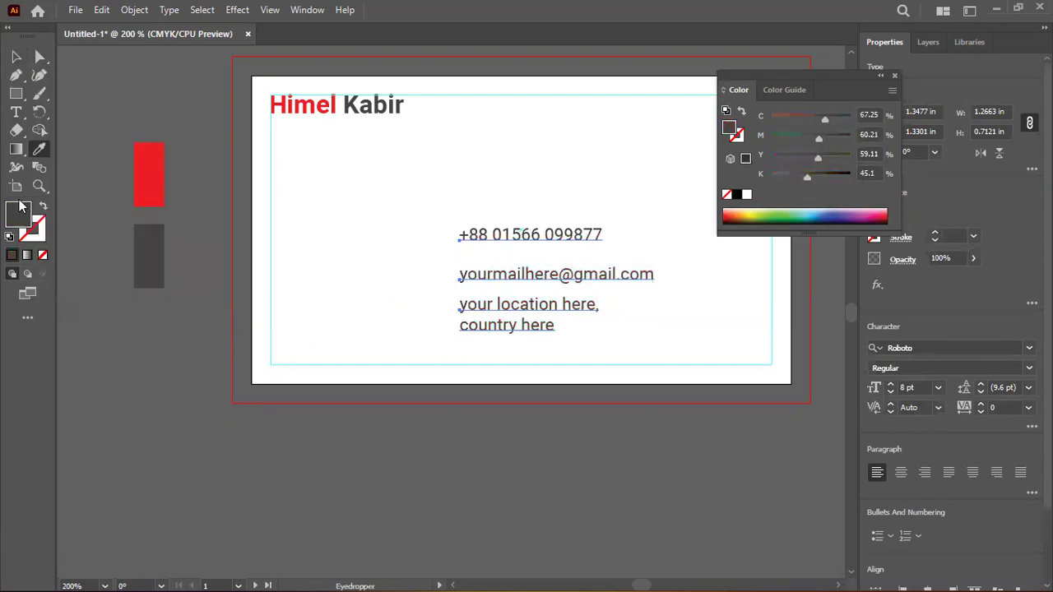
key("v")
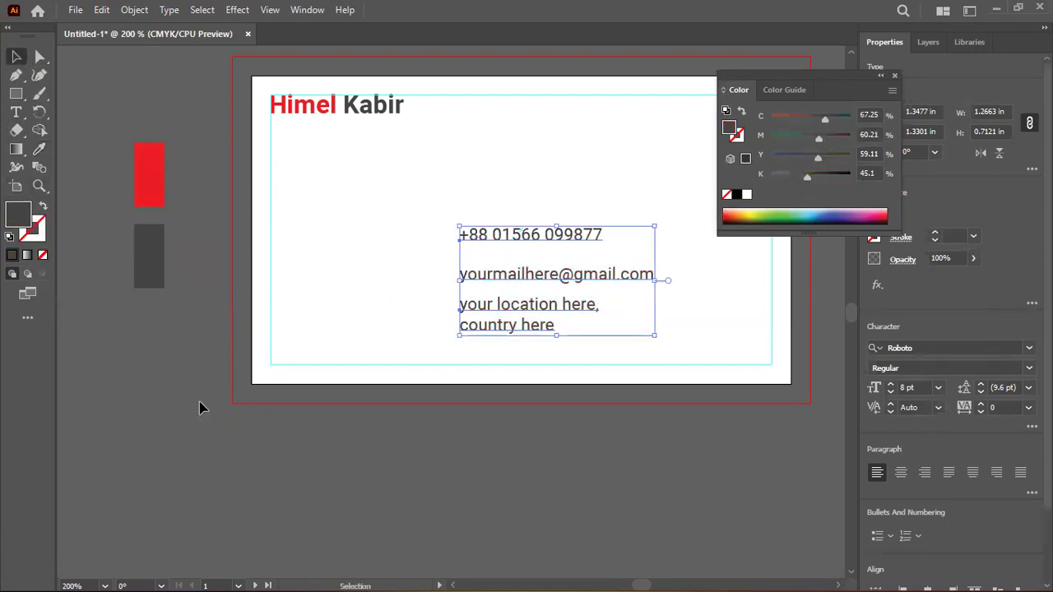
left_click(200, 408)
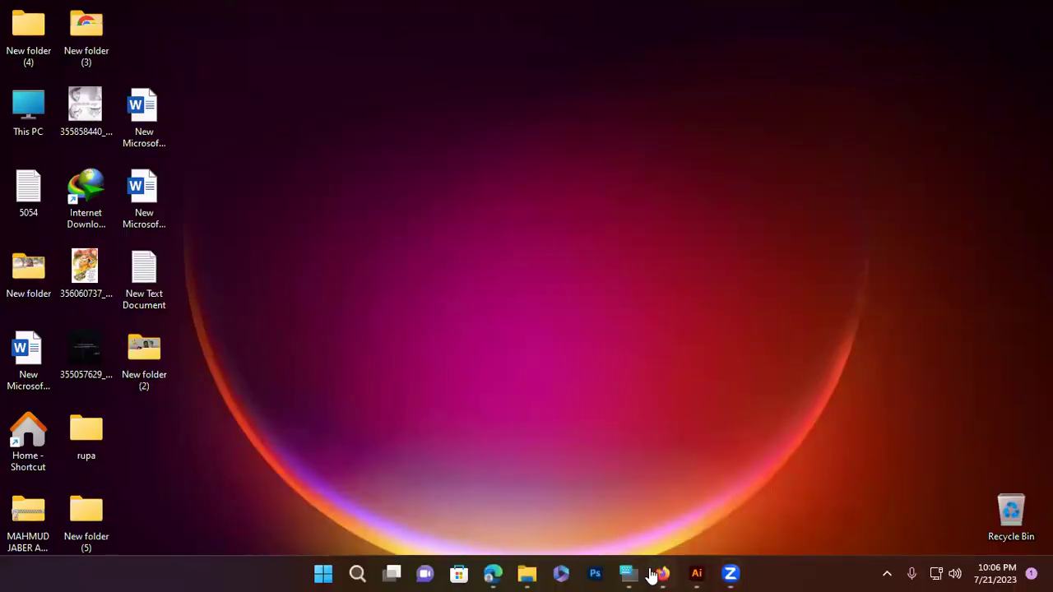
Bring Firefox forward and go to the address 'vacteezy.com'
left_click(662, 573)
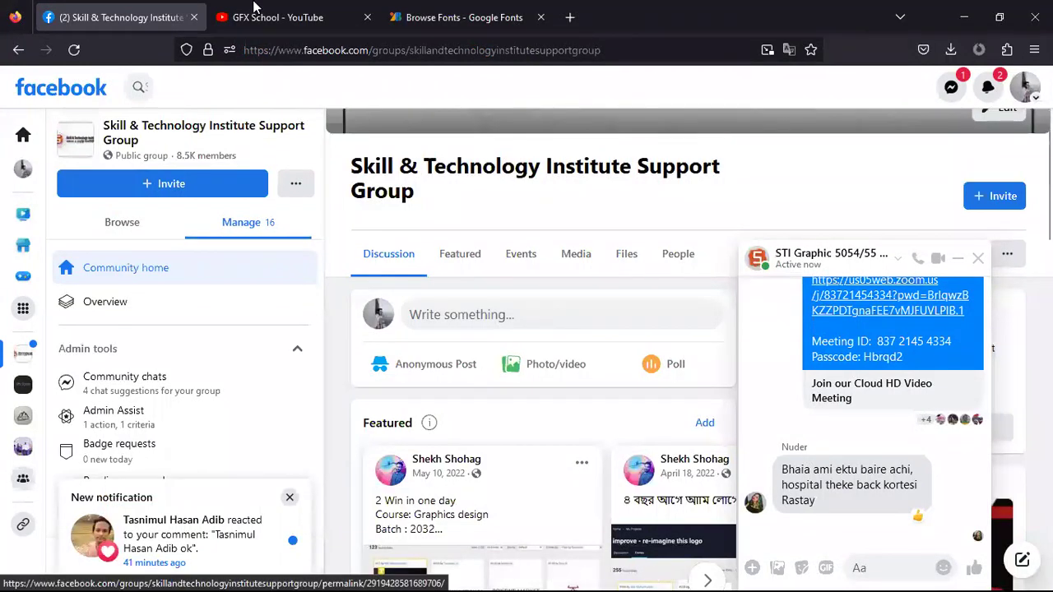
key("ctrl+3")
left_click(416, 50)
type("va")
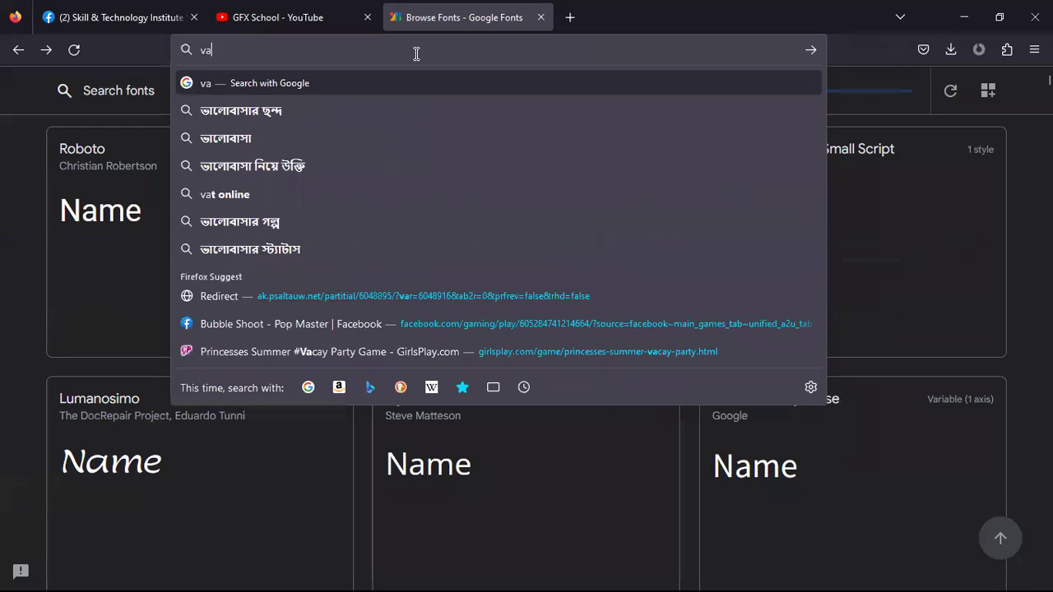
type("ct")
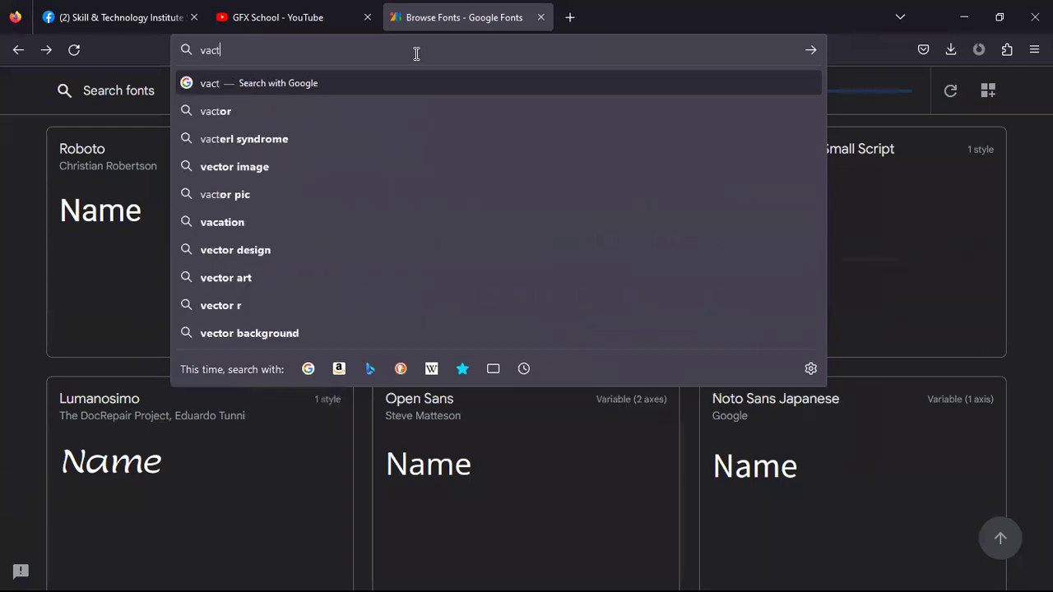
type("eez")
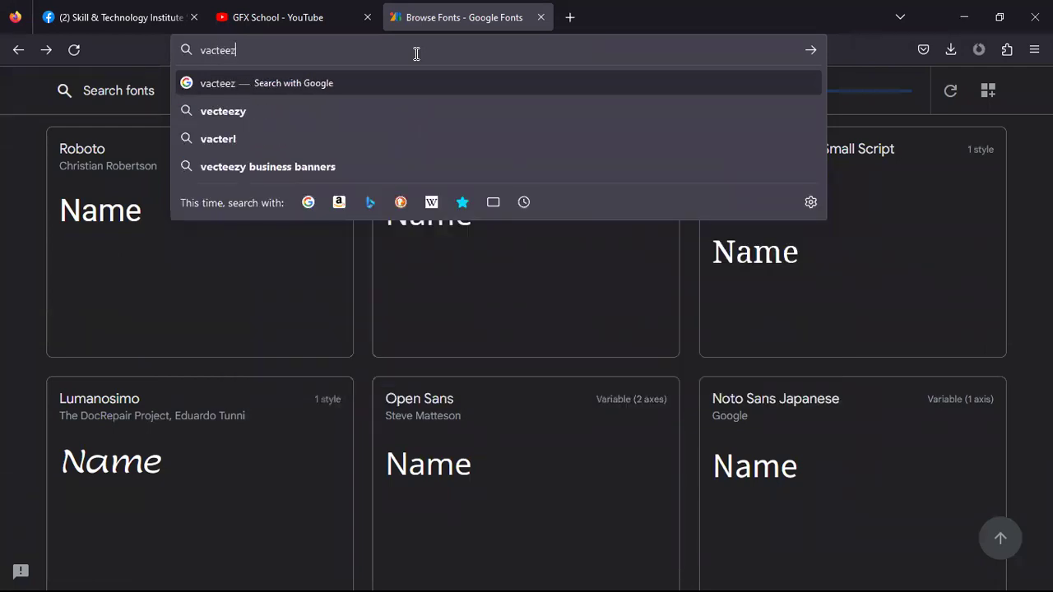
type("y.com")
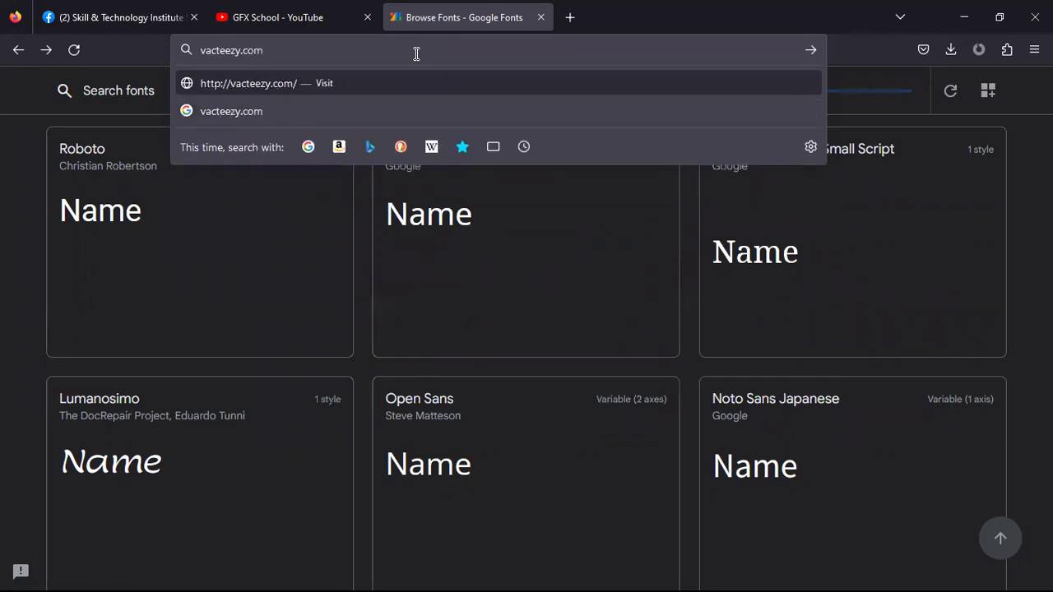
key("Return")
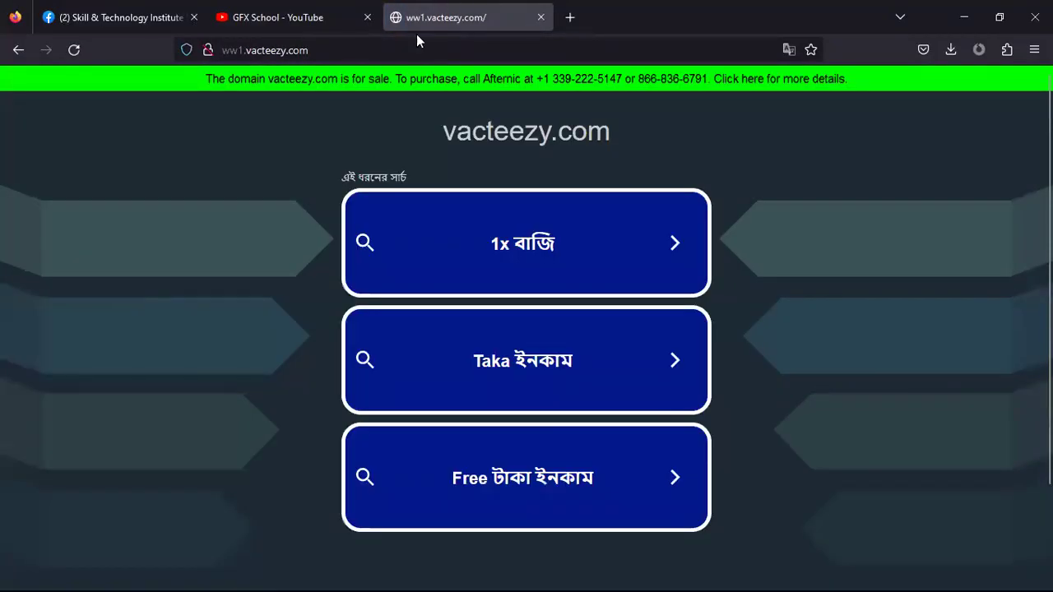
Search Google for 'vecteezy' and open the Vecteezy website result
left_click(333, 50)
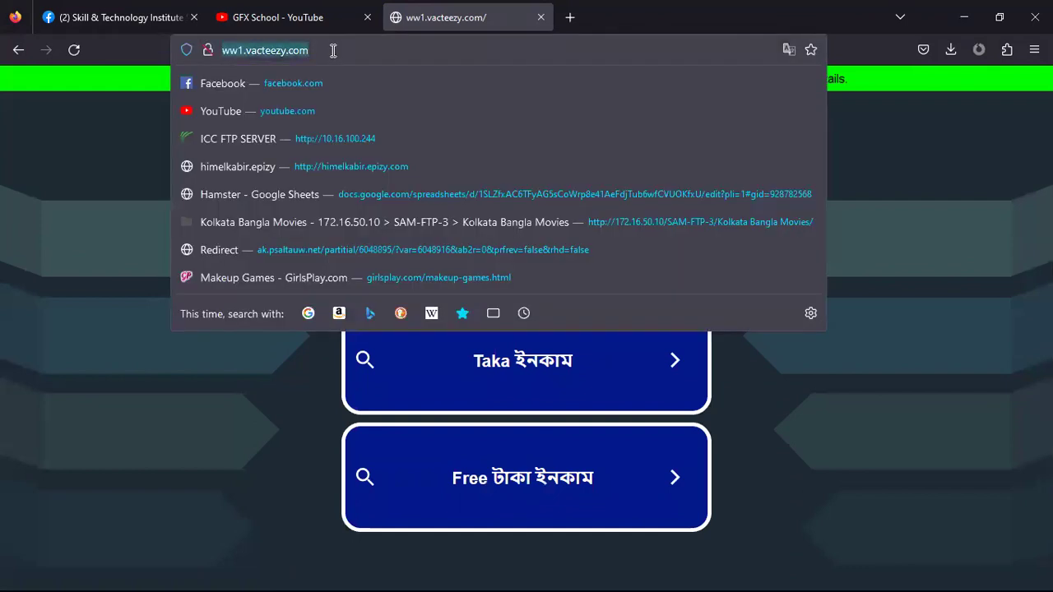
type("vect")
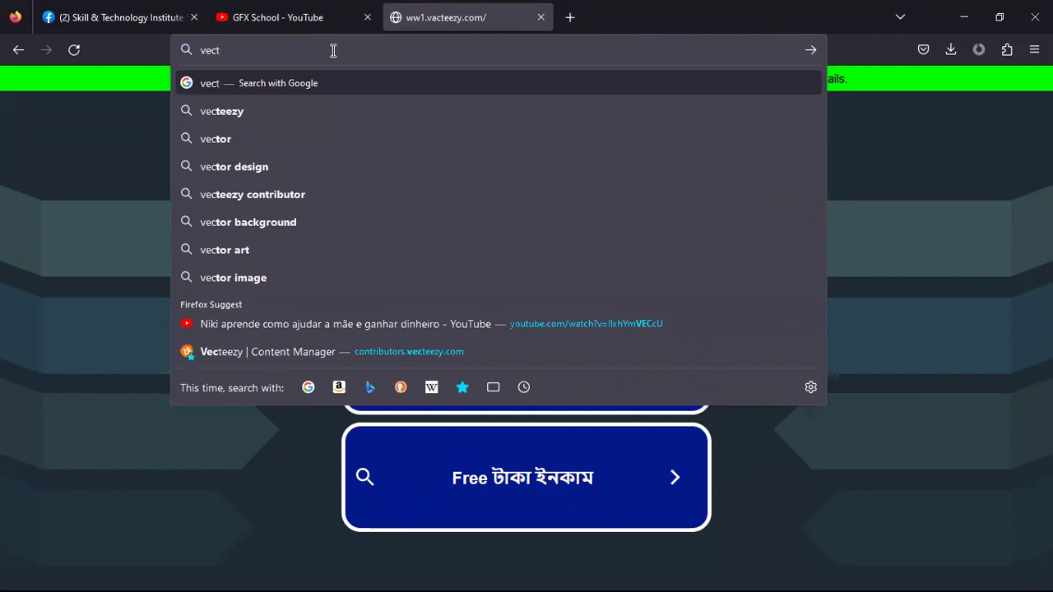
type("ezz")
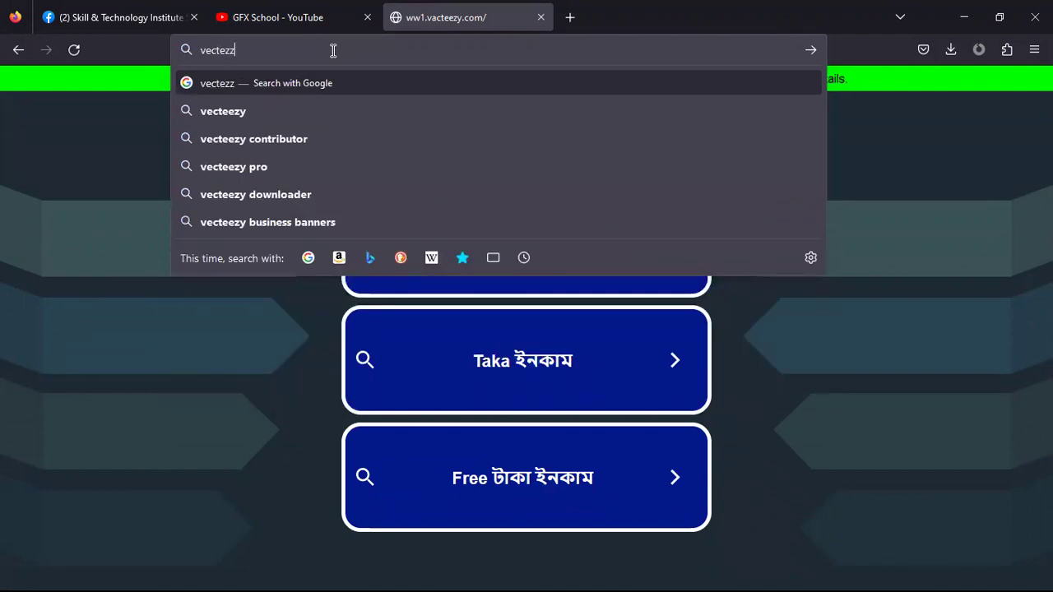
key("Down")
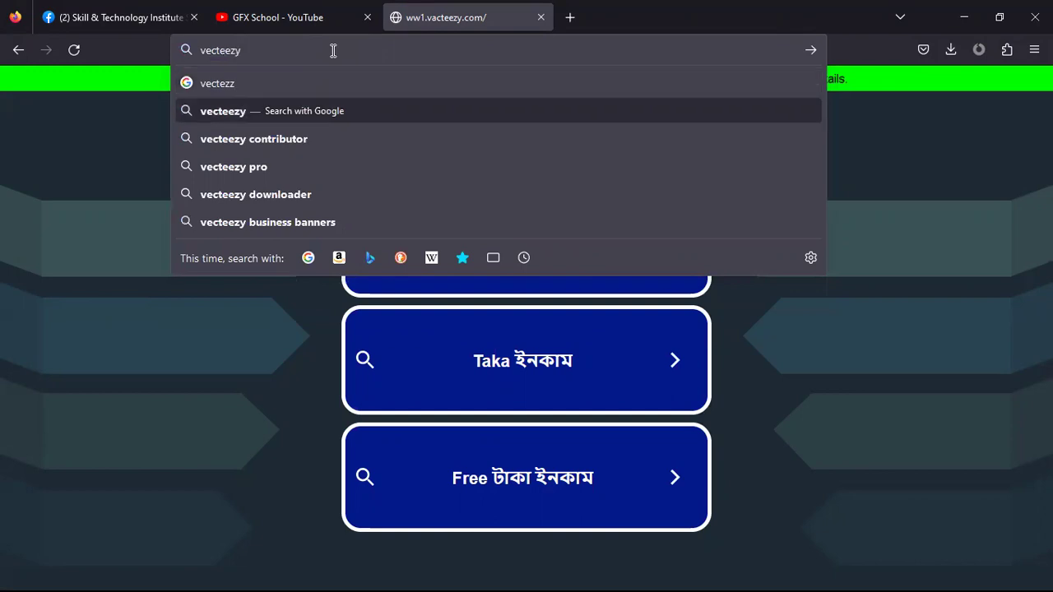
key("Return")
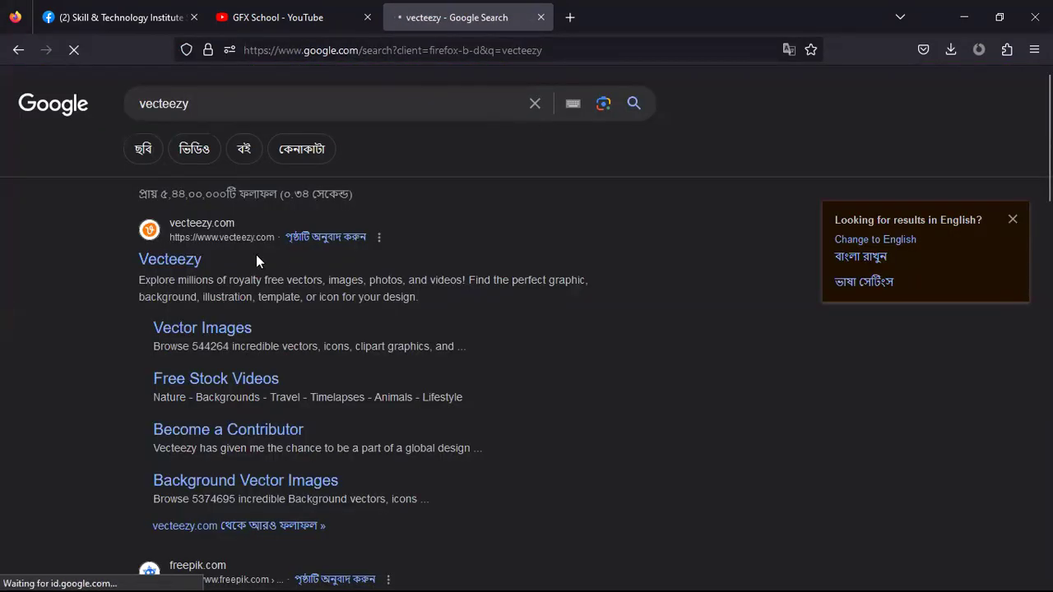
left_click(191, 252)
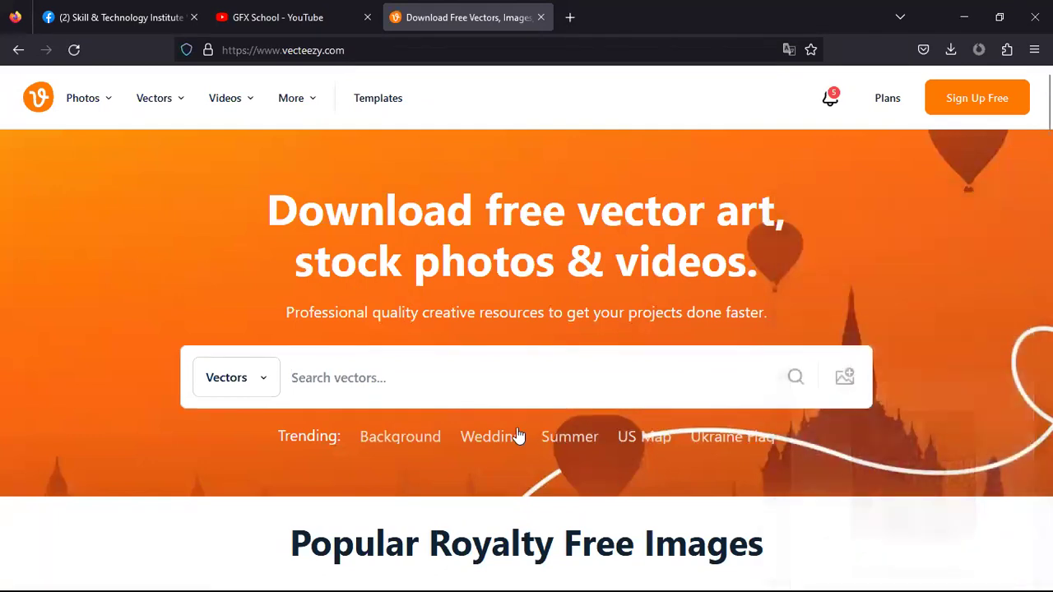
Search Vecteezy vectors for 'contact icons' using the search suggestion
left_click(532, 390)
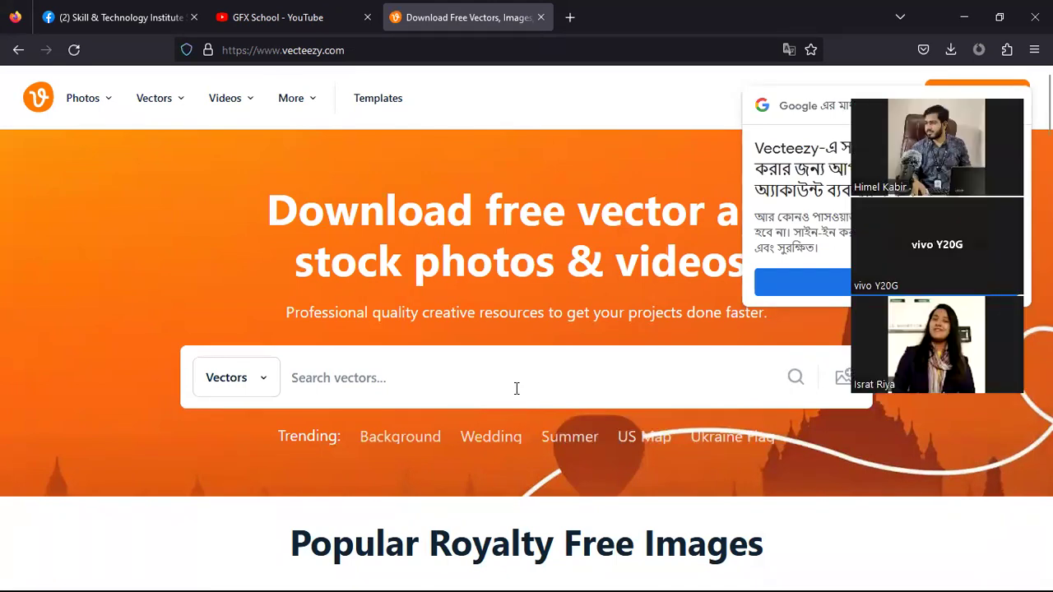
type("cont")
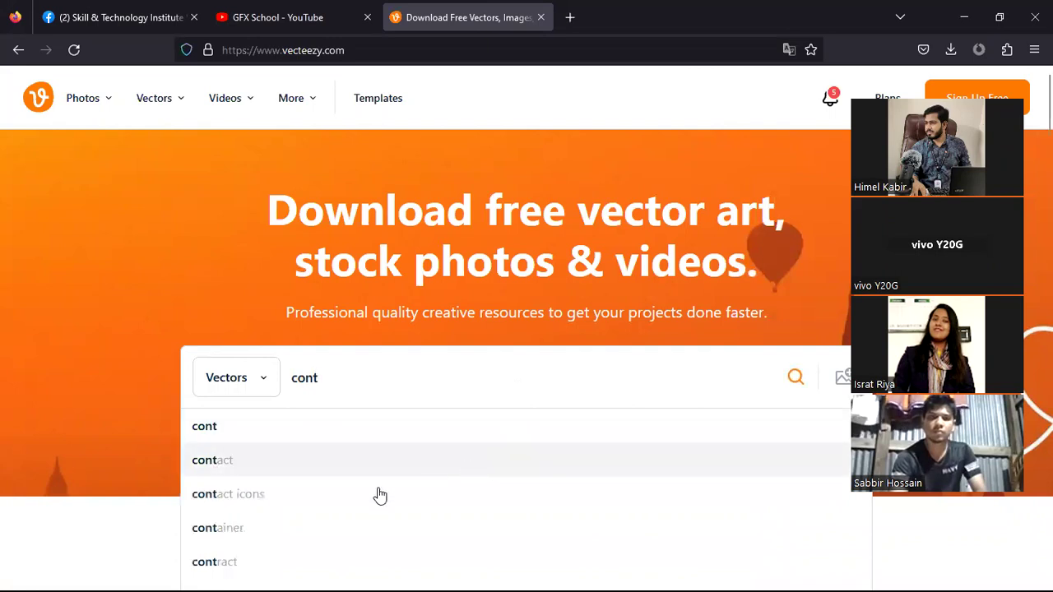
left_click(282, 497)
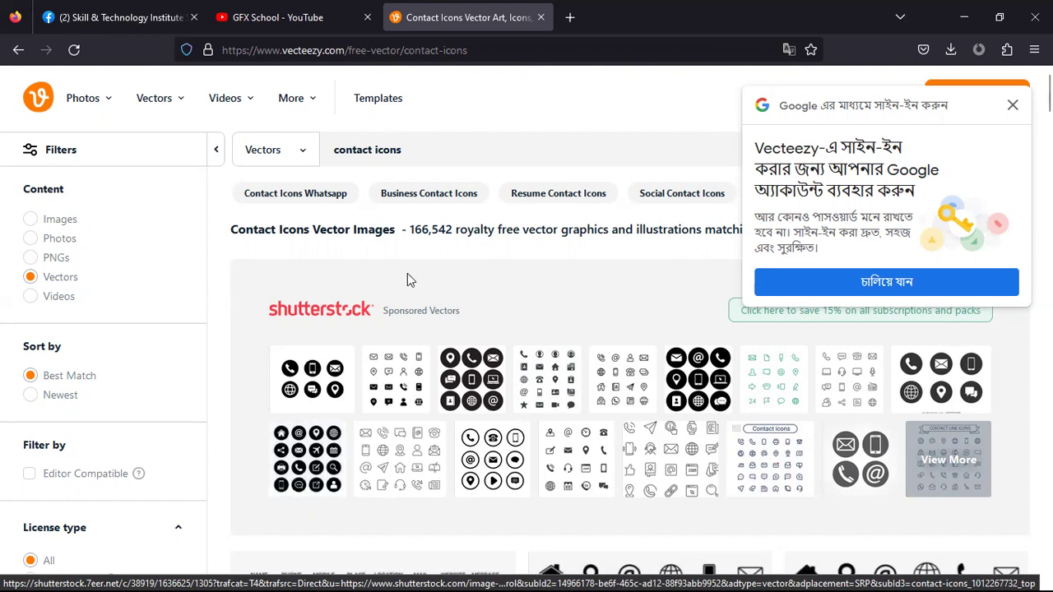
Filter the contact icon results to Free License items only
scroll(89, 340, "down", 2)
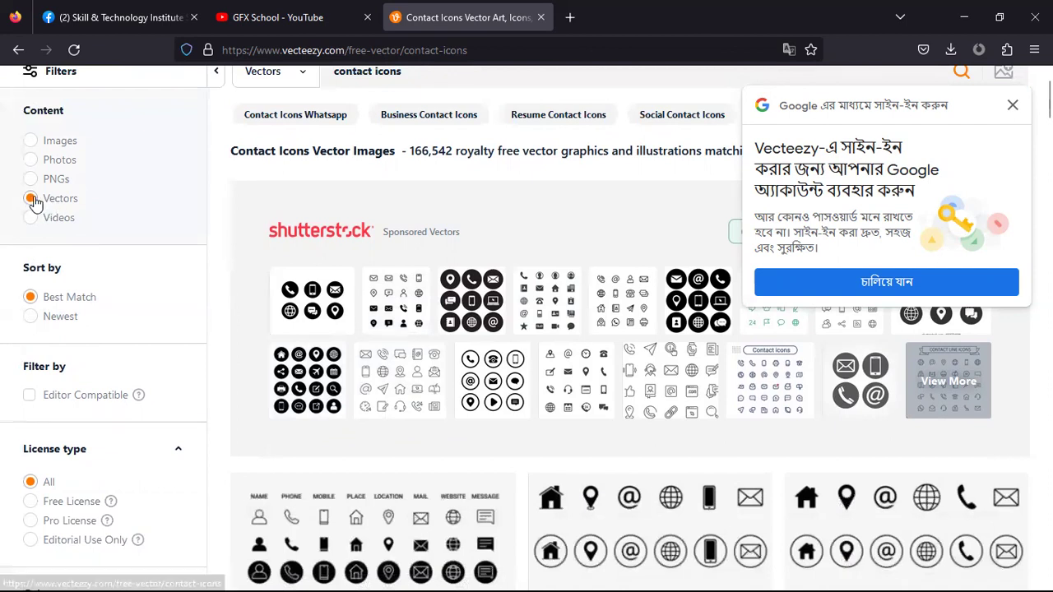
scroll(48, 329, "down", 2)
scroll(51, 364, "down", 2)
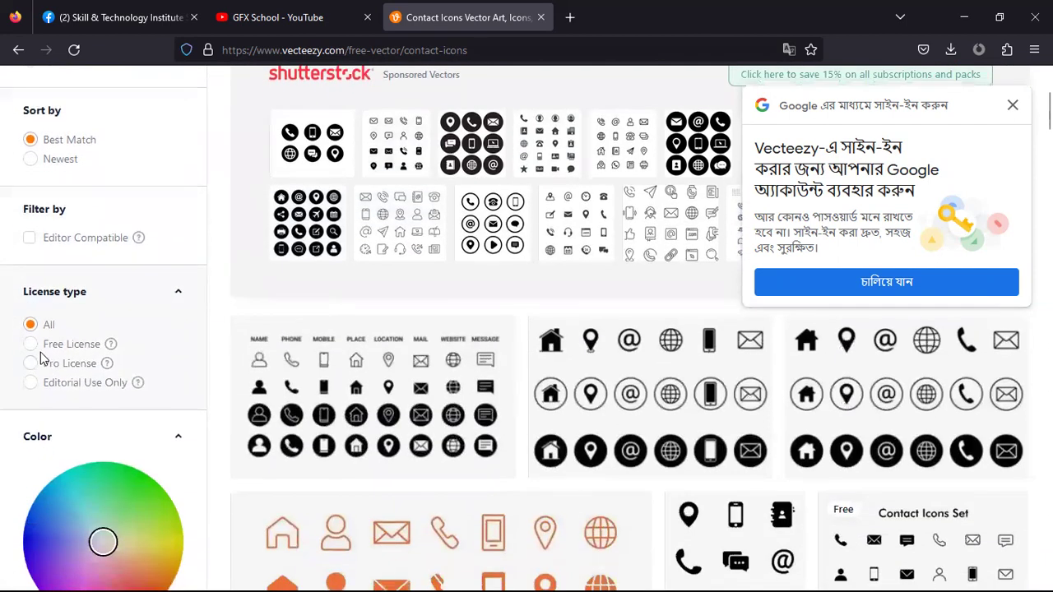
left_click(31, 344)
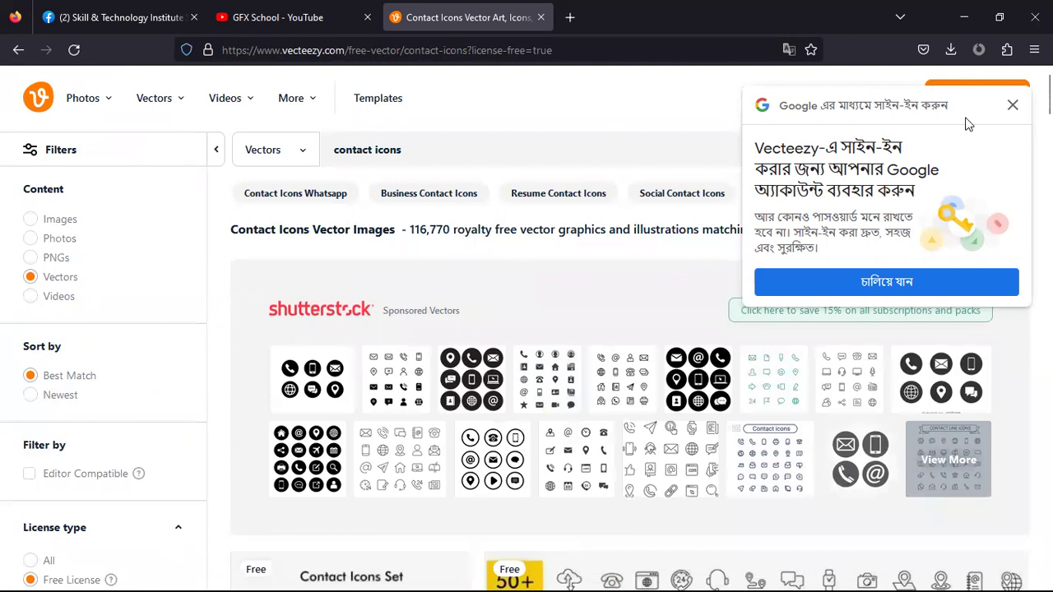
Close the Google sign-in popup and browse the free 'contact icons' vector sets
left_click(1013, 104)
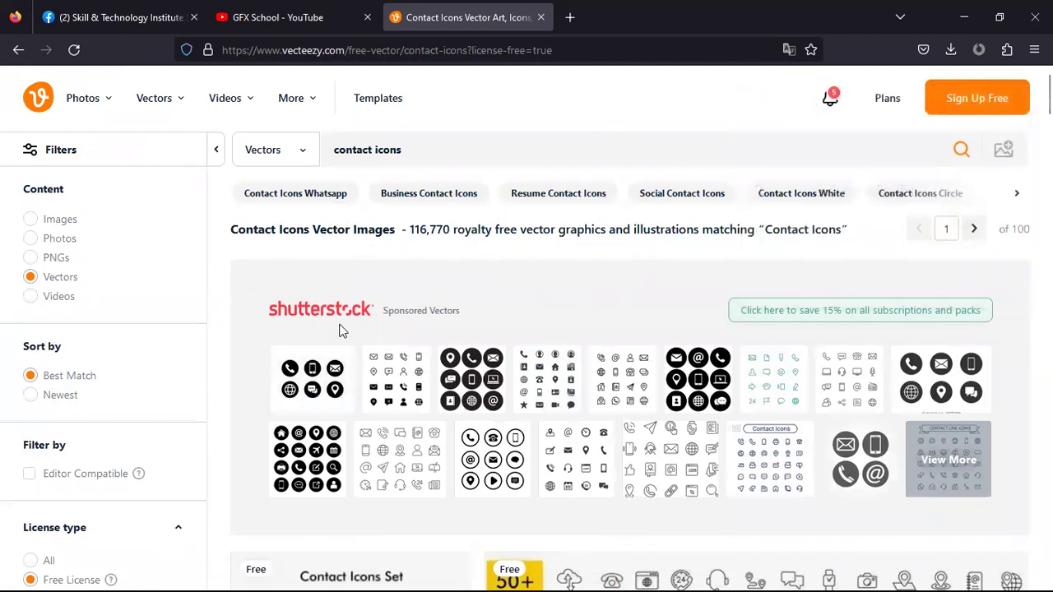
scroll(340, 329, "down", 1)
scroll(344, 329, "down", 2)
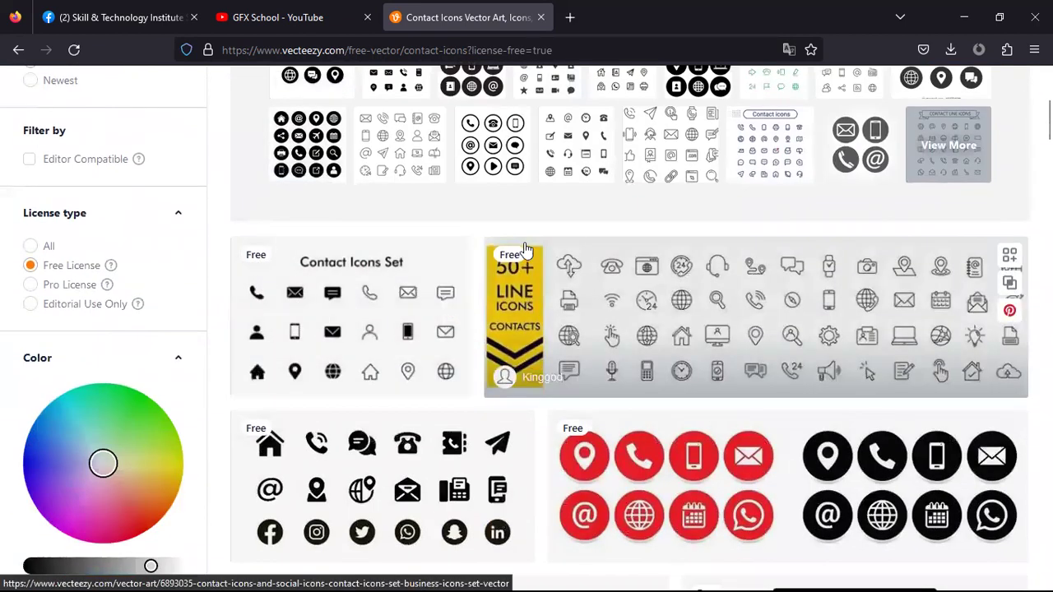
scroll(270, 387, "down", 2)
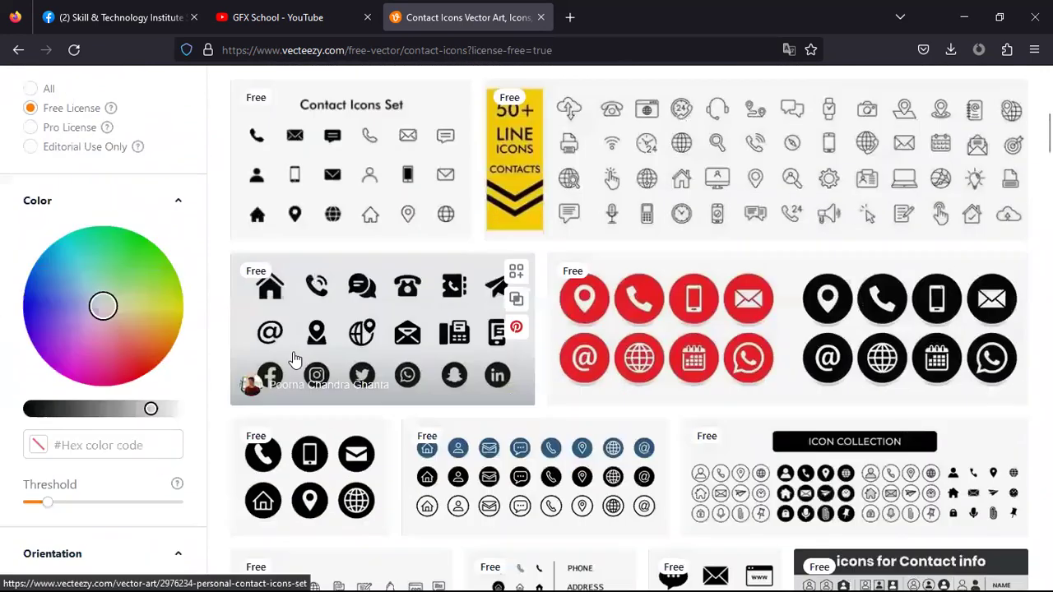
scroll(293, 357, "down", 2)
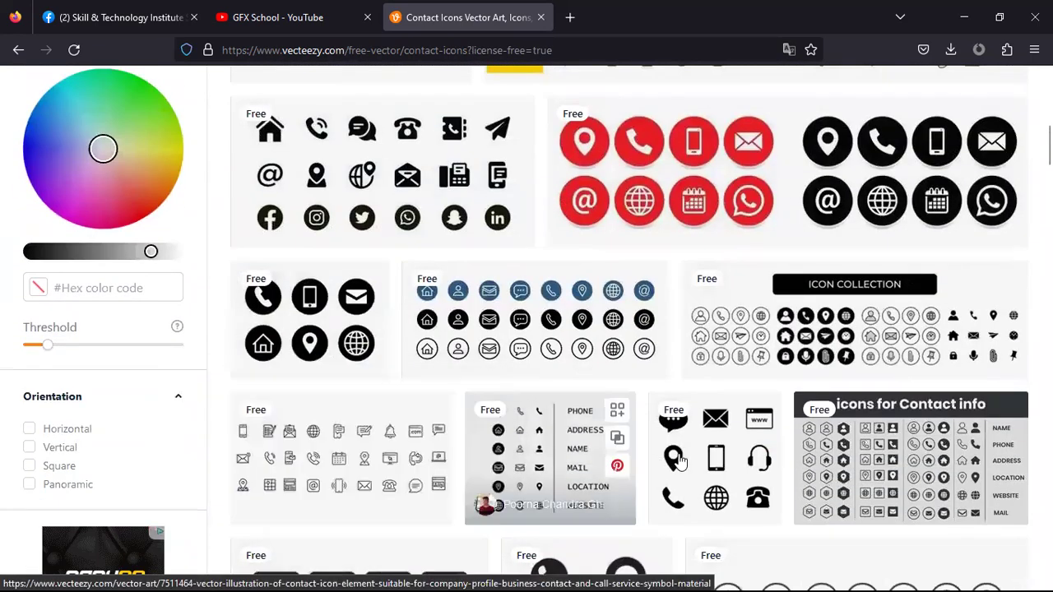
scroll(671, 441, "down", 2)
scroll(671, 442, "down", 2)
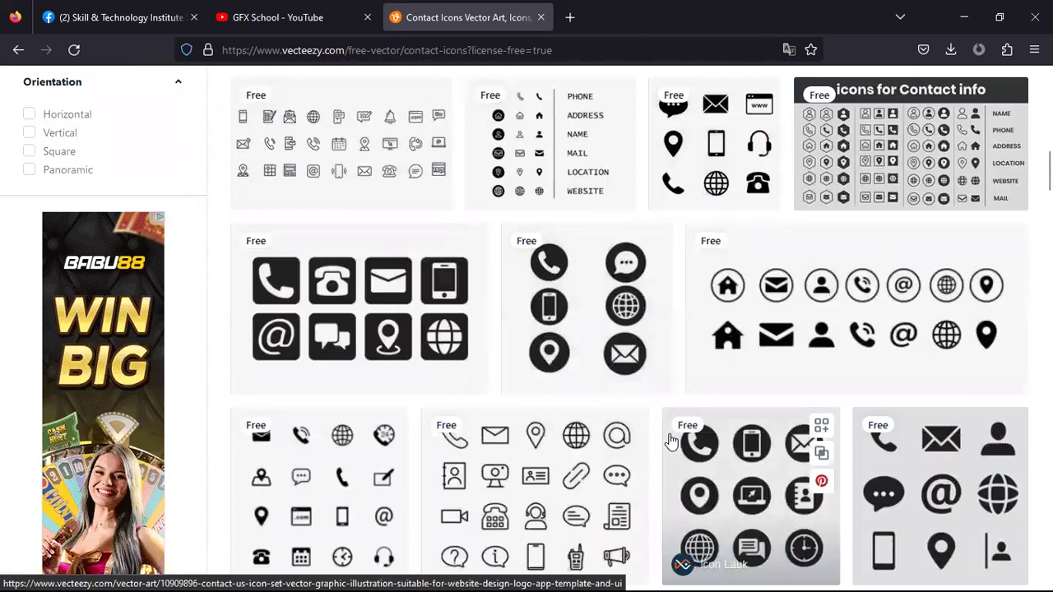
scroll(671, 442, "up", 3)
scroll(671, 442, "up", 3)
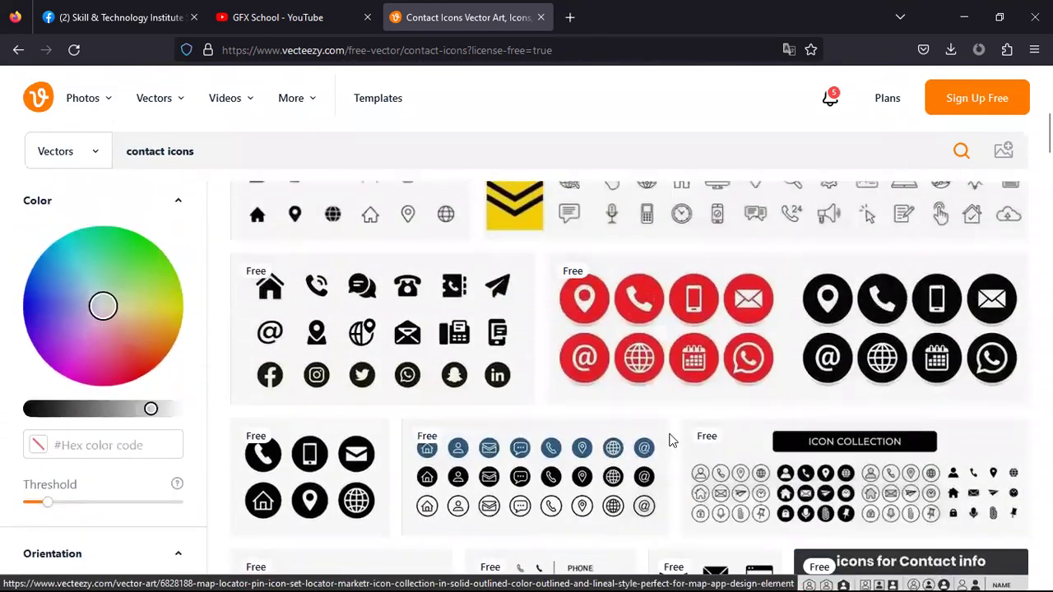
scroll(740, 407, "up", 1)
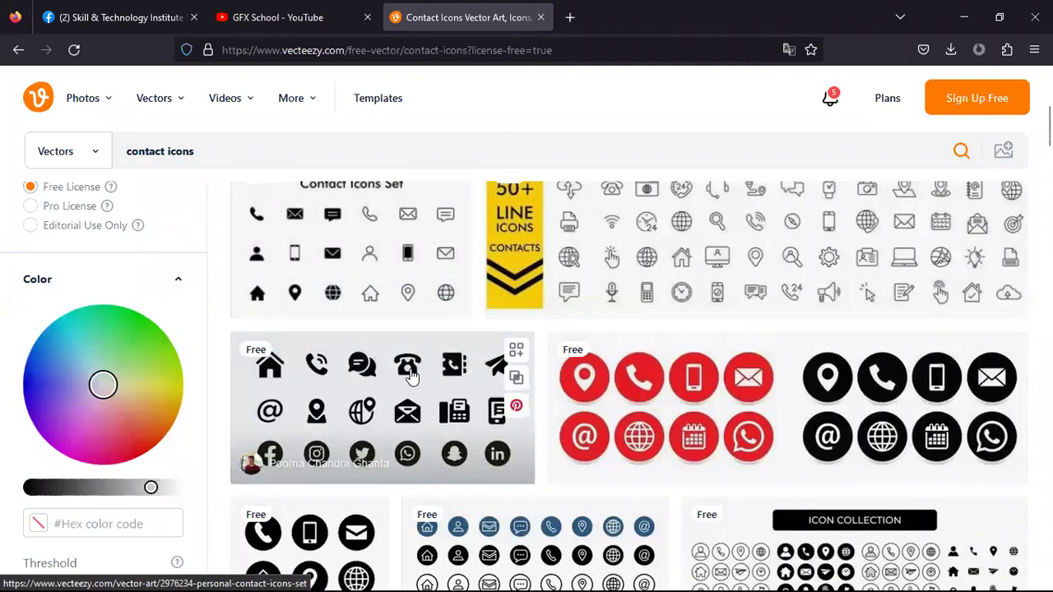
Download the Personal Contact Icons Set zip under the General category, then minimize Firefox
left_click(371, 397)
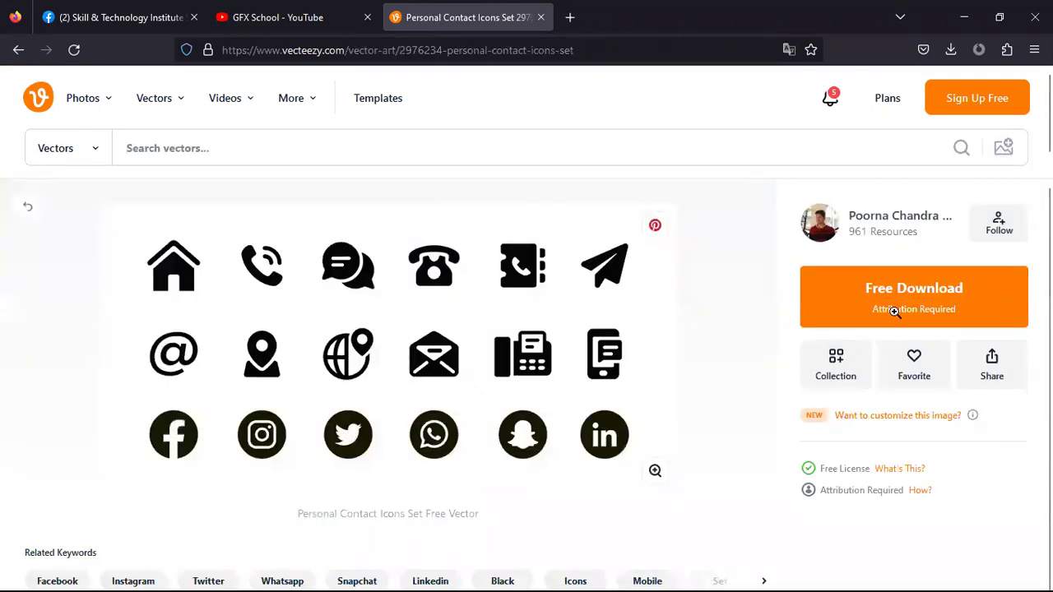
left_click(990, 285)
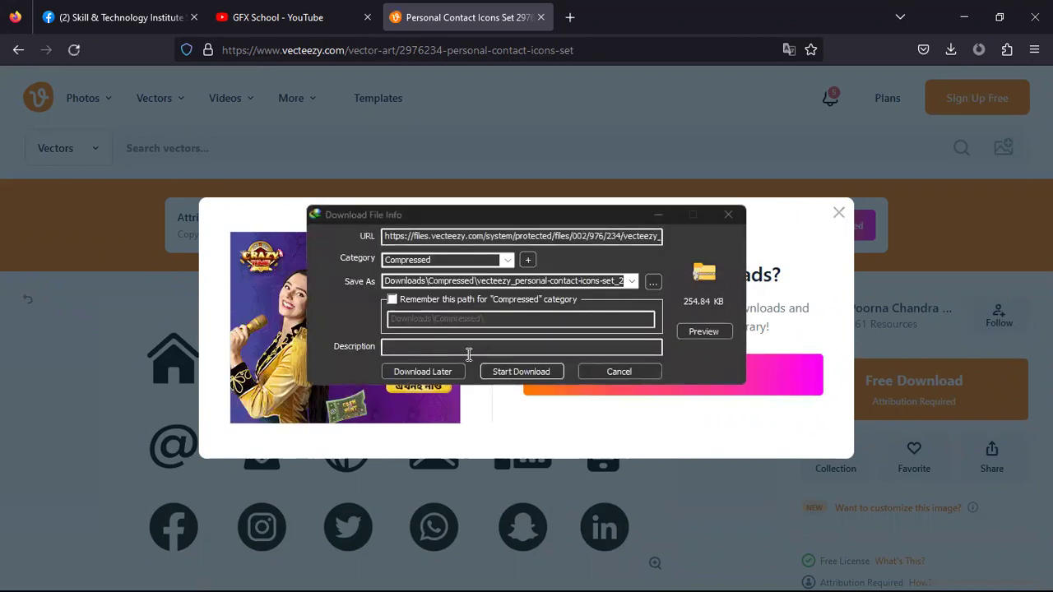
left_click(508, 259)
left_click(429, 271)
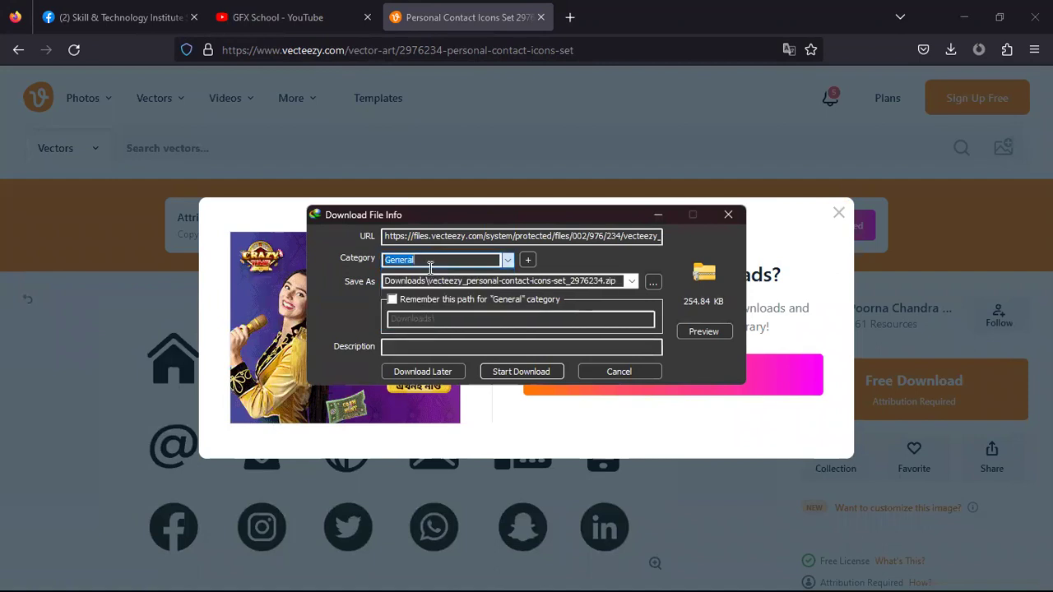
left_click(517, 371)
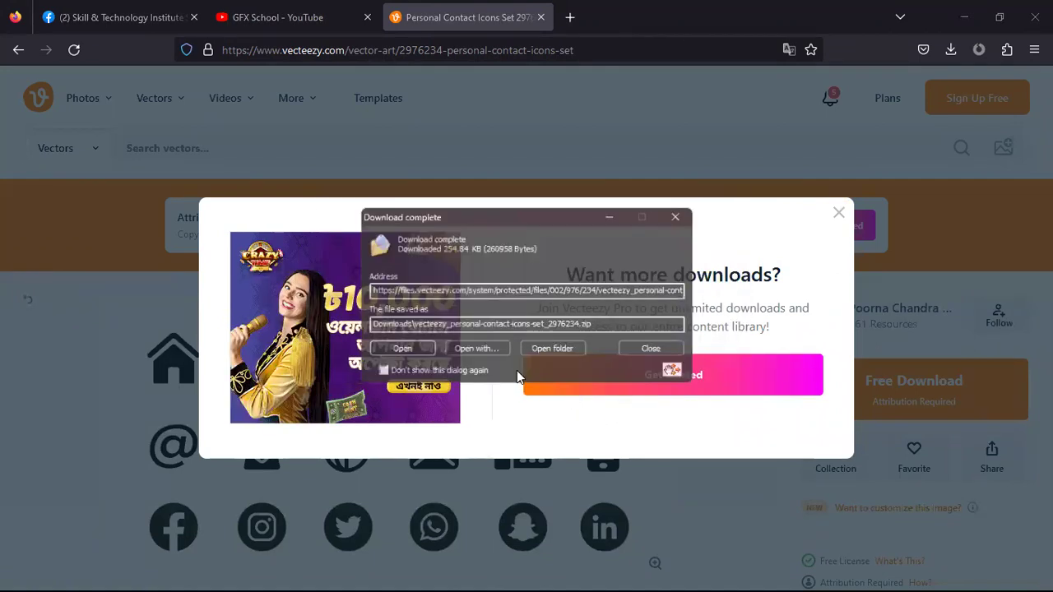
left_click(675, 216)
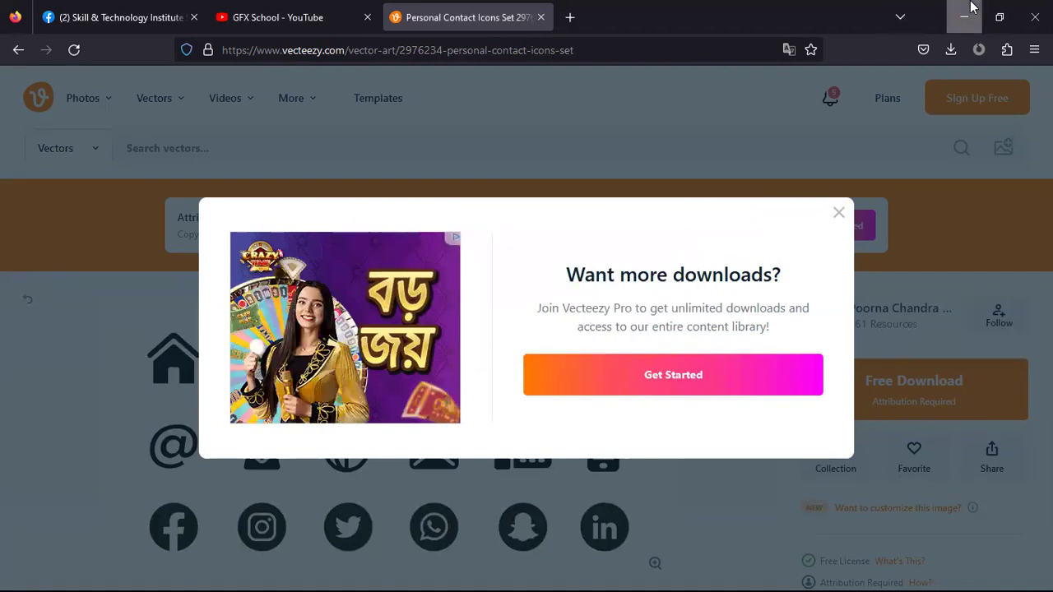
left_click(970, 6)
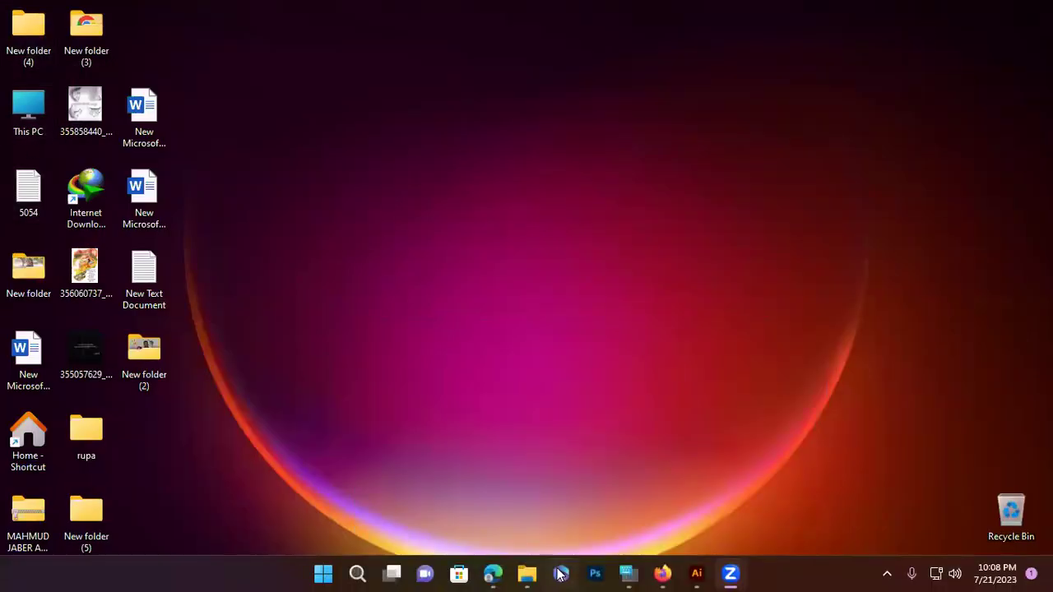
Extract the contact-icons zip in Downloads with WinRAR and open the extracted folder
left_click(526, 573)
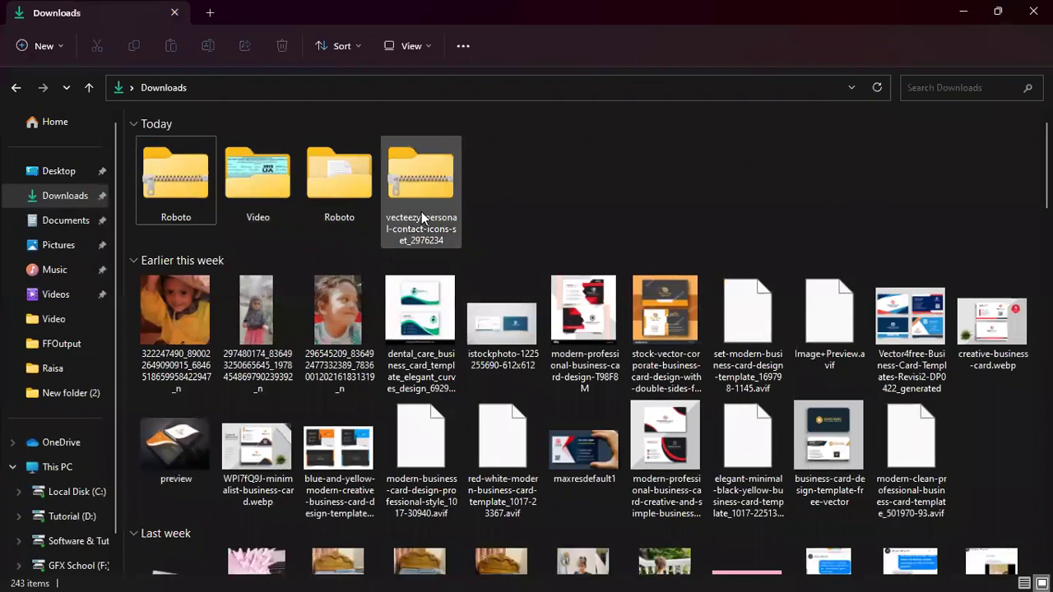
left_click(413, 177)
right_click(413, 177)
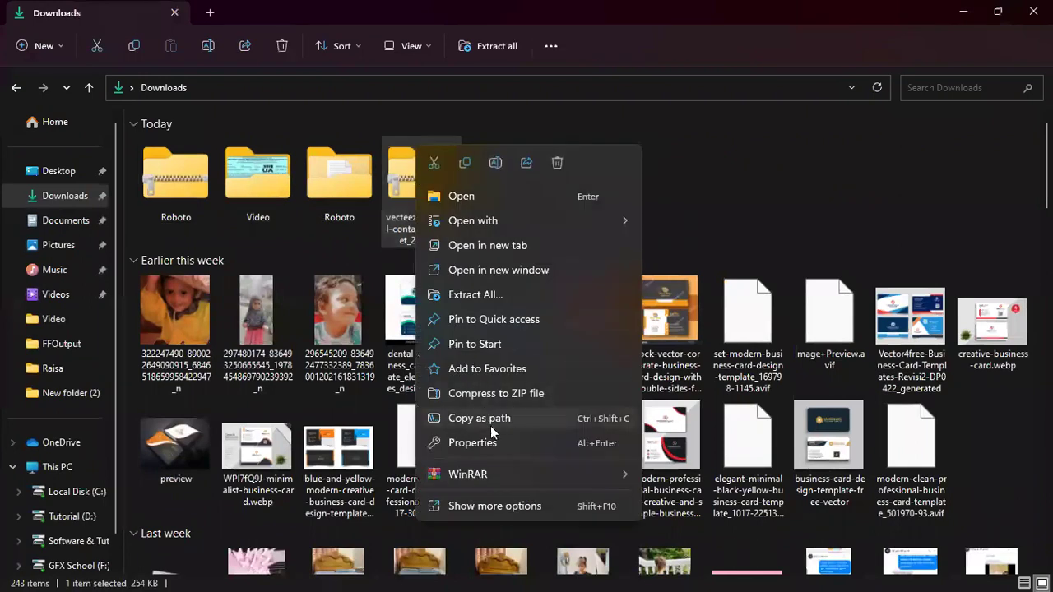
mouse_move(485, 474)
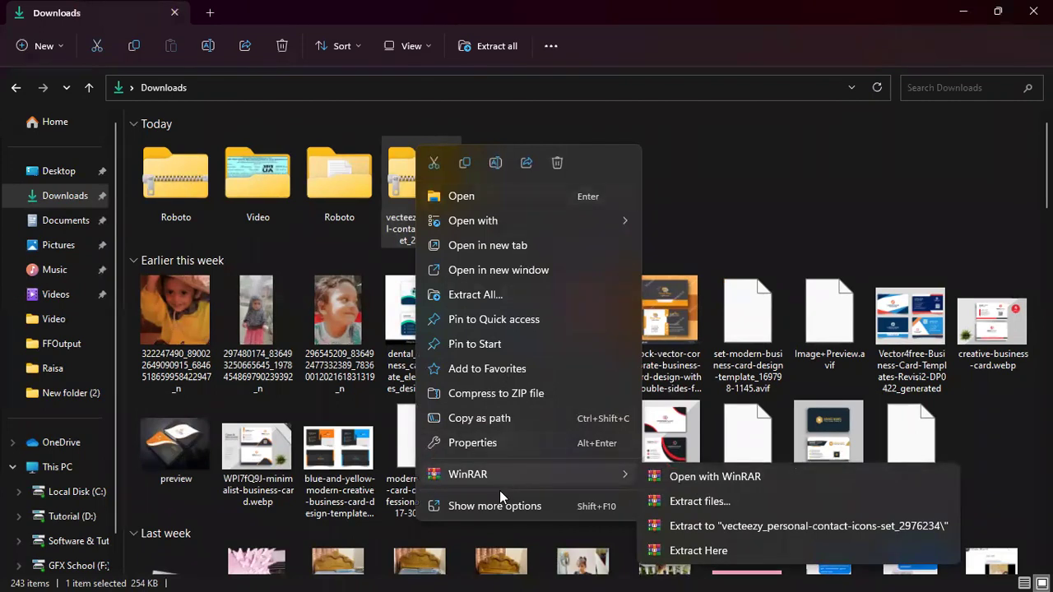
mouse_move(558, 475)
left_click(681, 503)
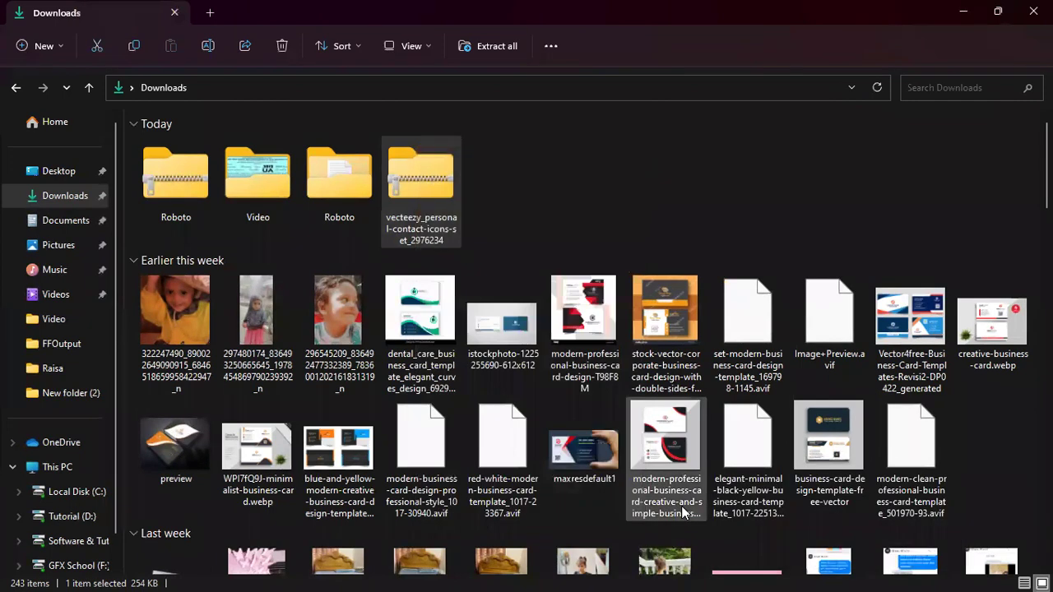
left_click(573, 527)
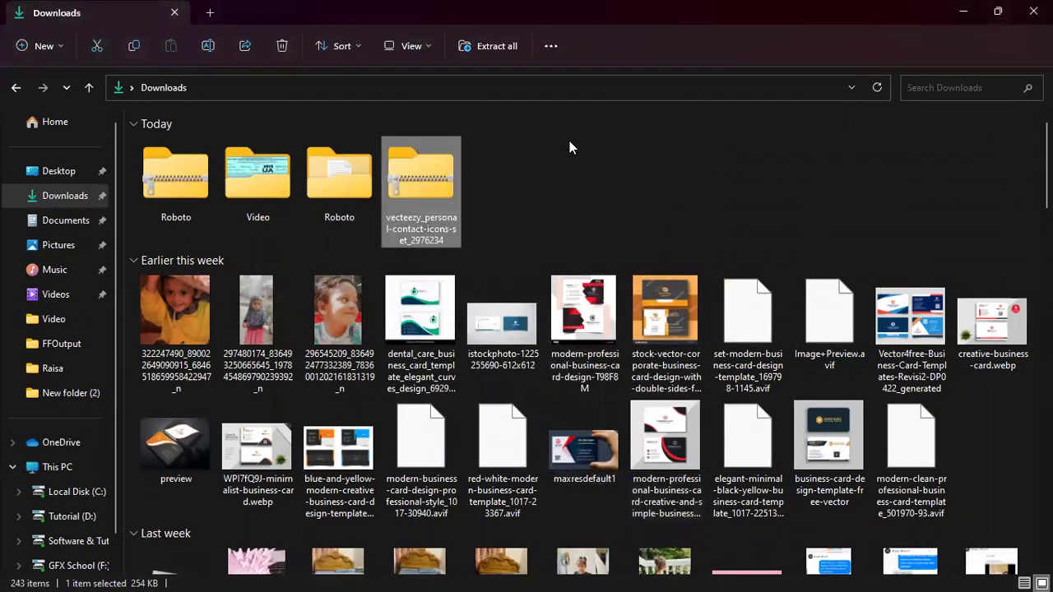
double_click(510, 201)
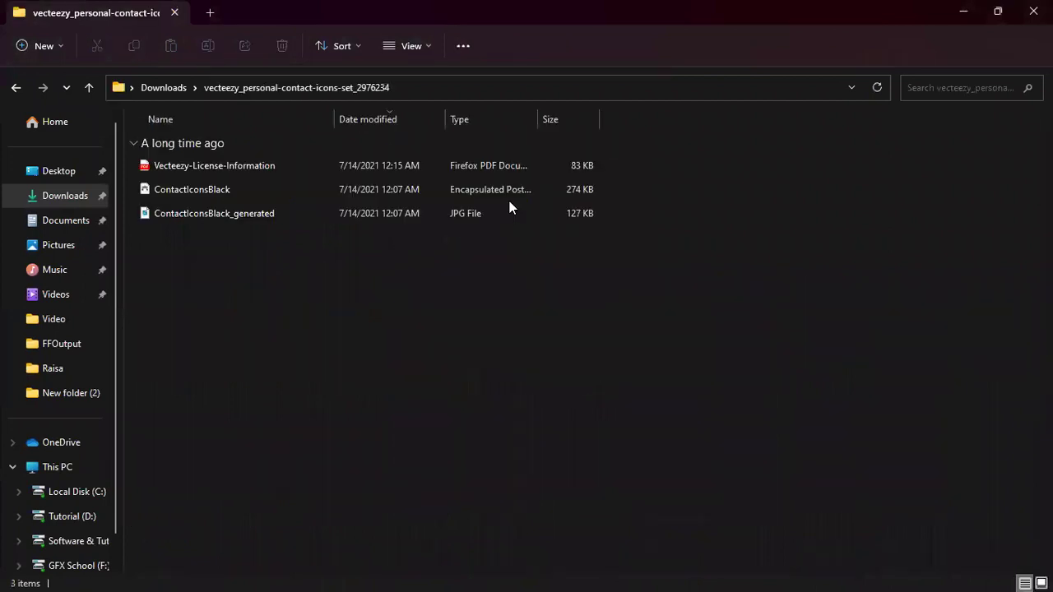
left_click(190, 190)
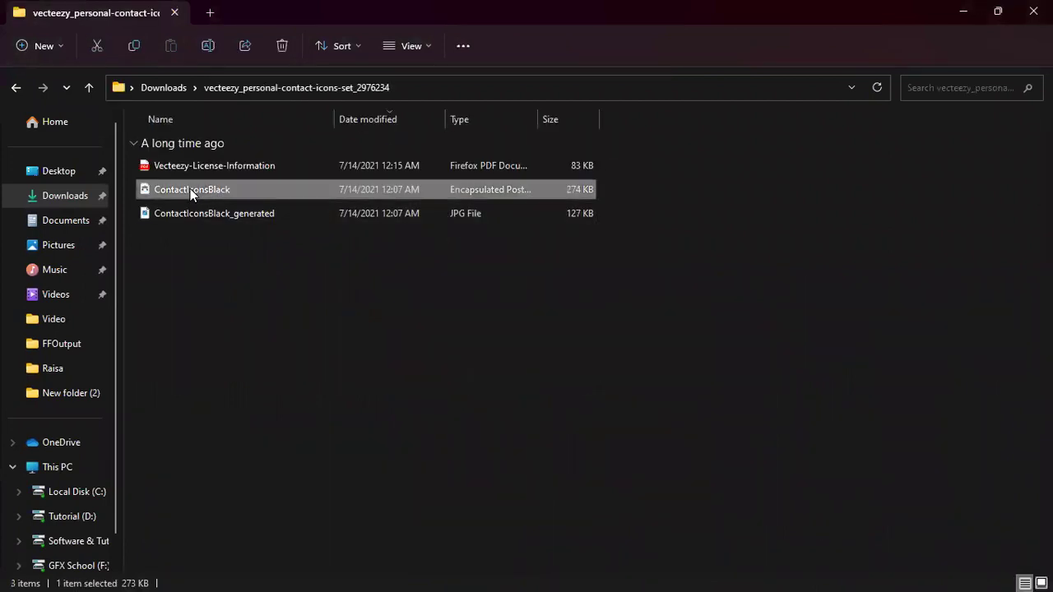
right_click(190, 189)
Make WinRAR the default app for zip files and reopen the extracted icons folder
left_click(15, 88)
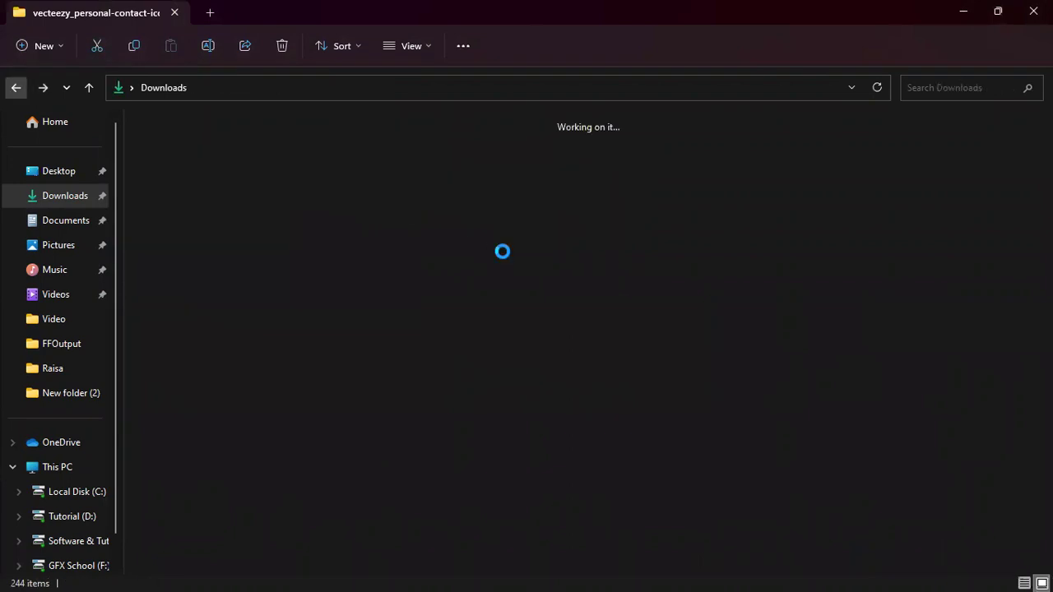
left_click(182, 187)
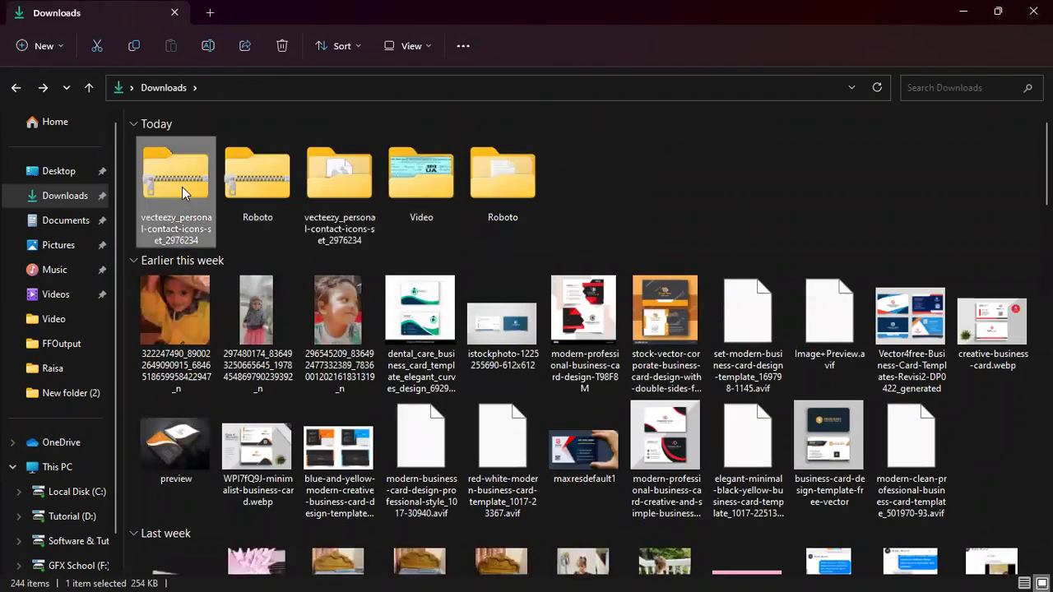
right_click(182, 187)
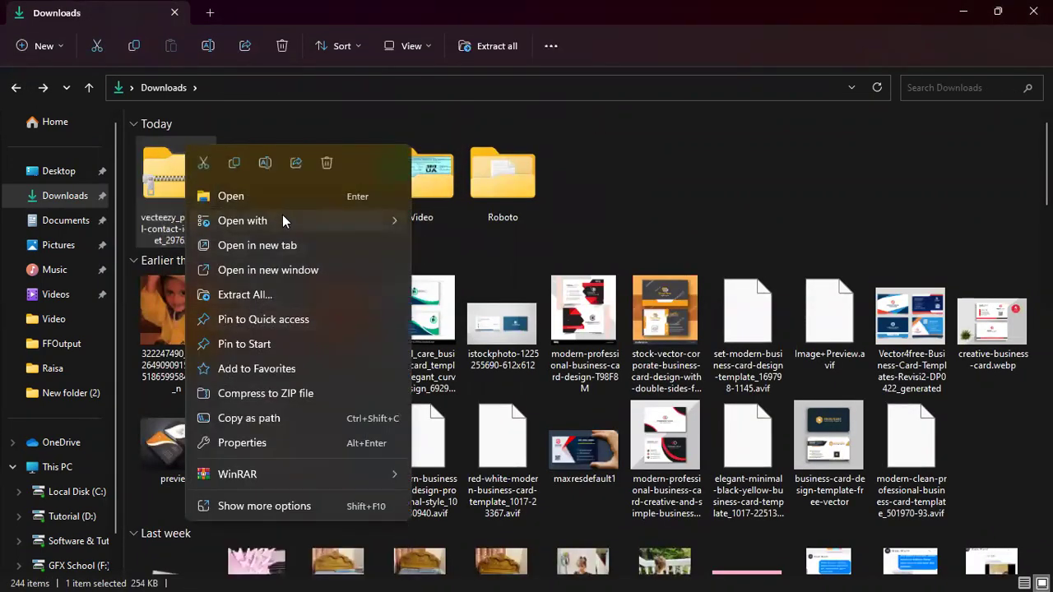
mouse_move(282, 218)
left_click(487, 297)
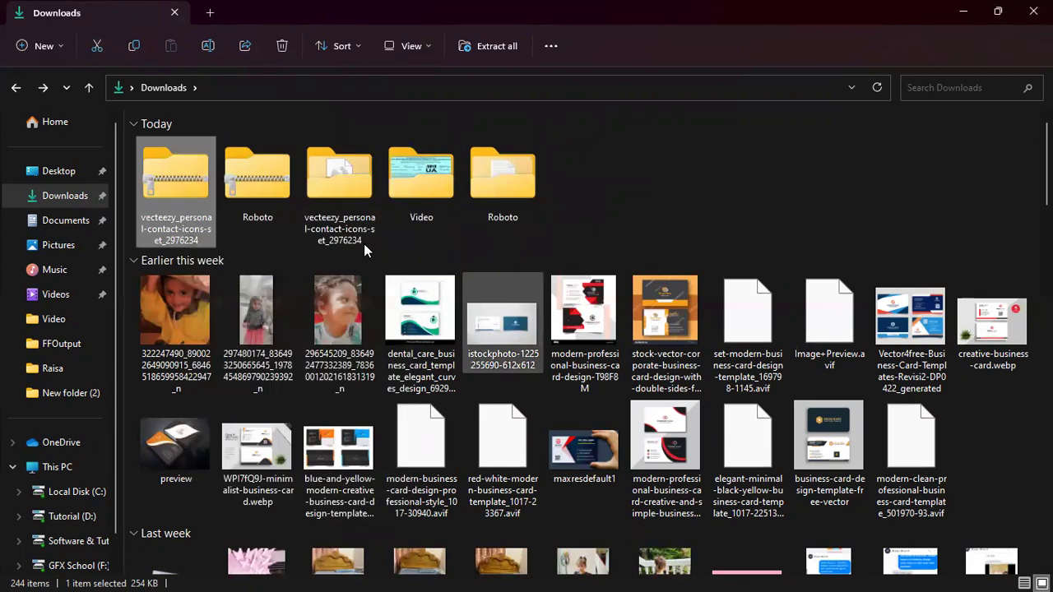
left_click(407, 235)
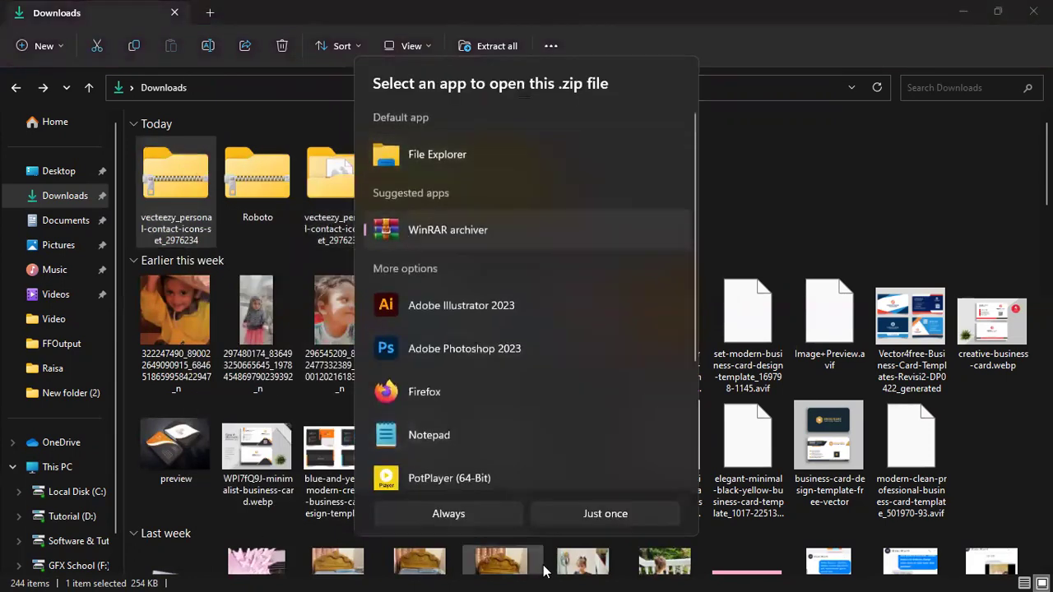
left_click(472, 510)
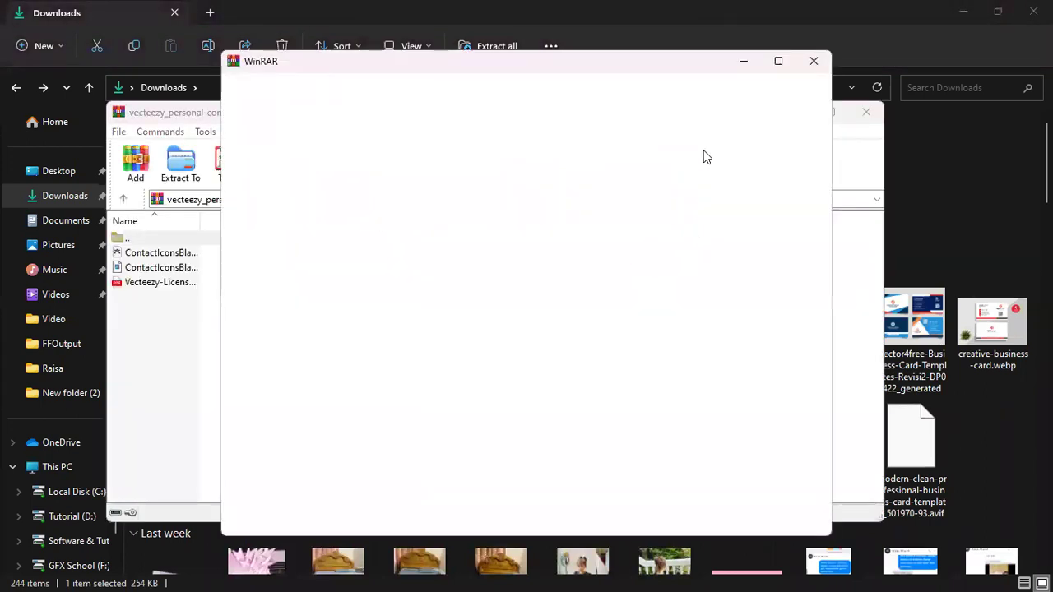
key("Escape")
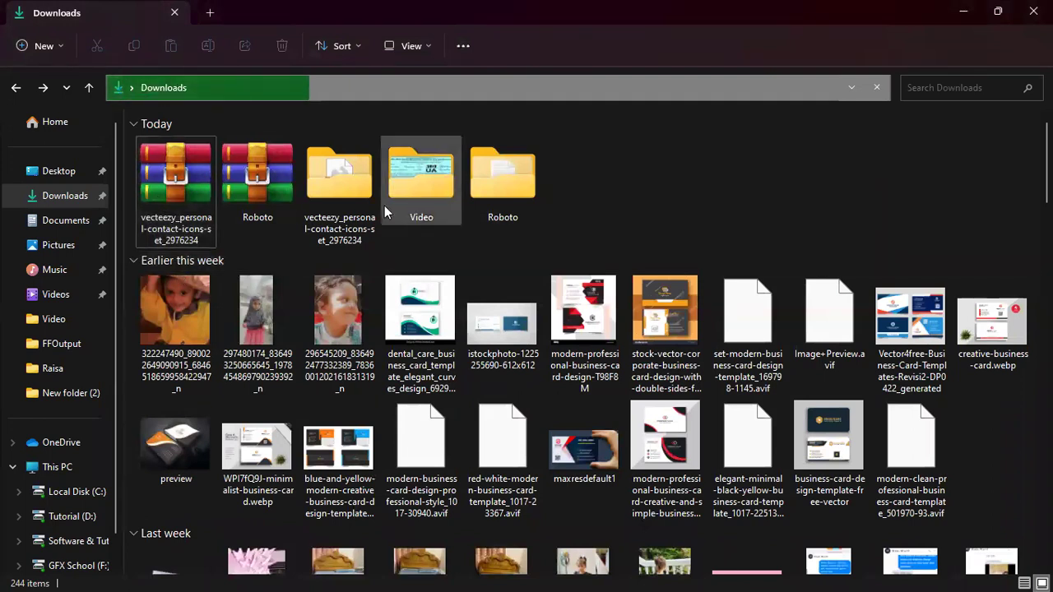
double_click(335, 202)
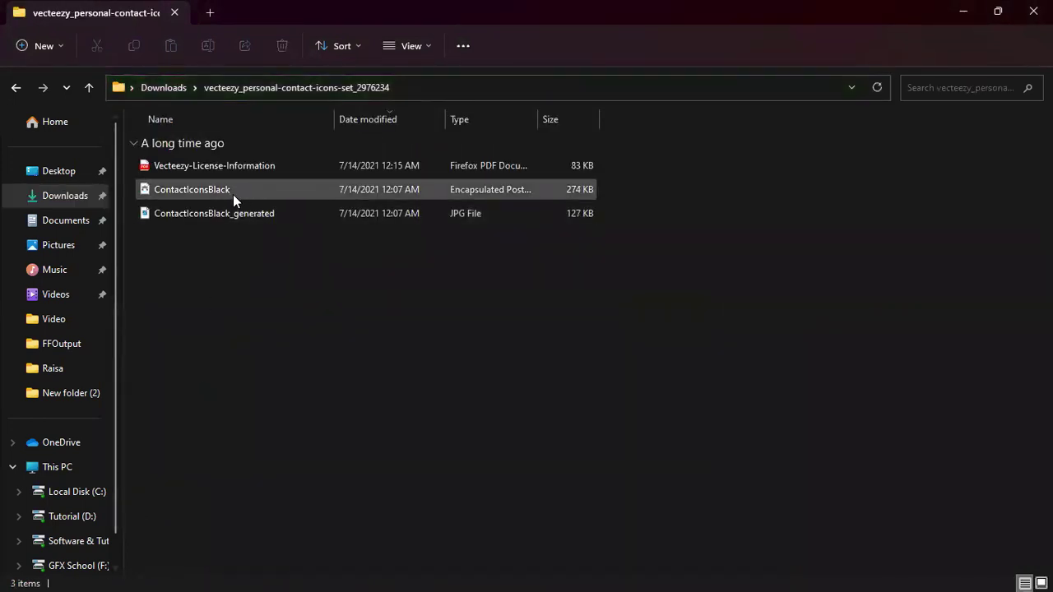
Open ContactIconsBlack.eps in Illustrator and look over its icons
double_click(146, 190)
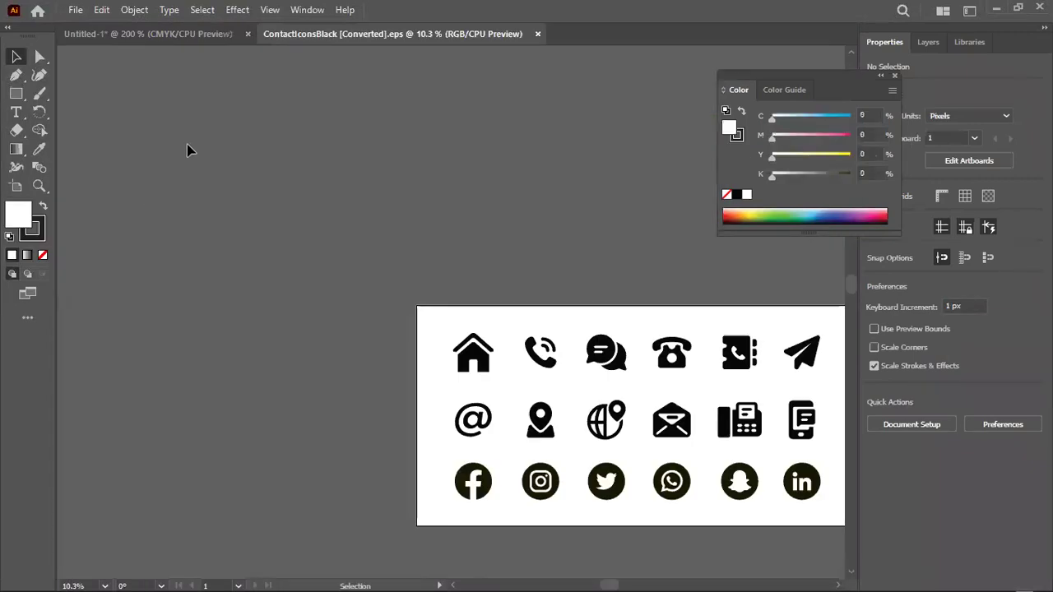
scroll(376, 321, "down", 2)
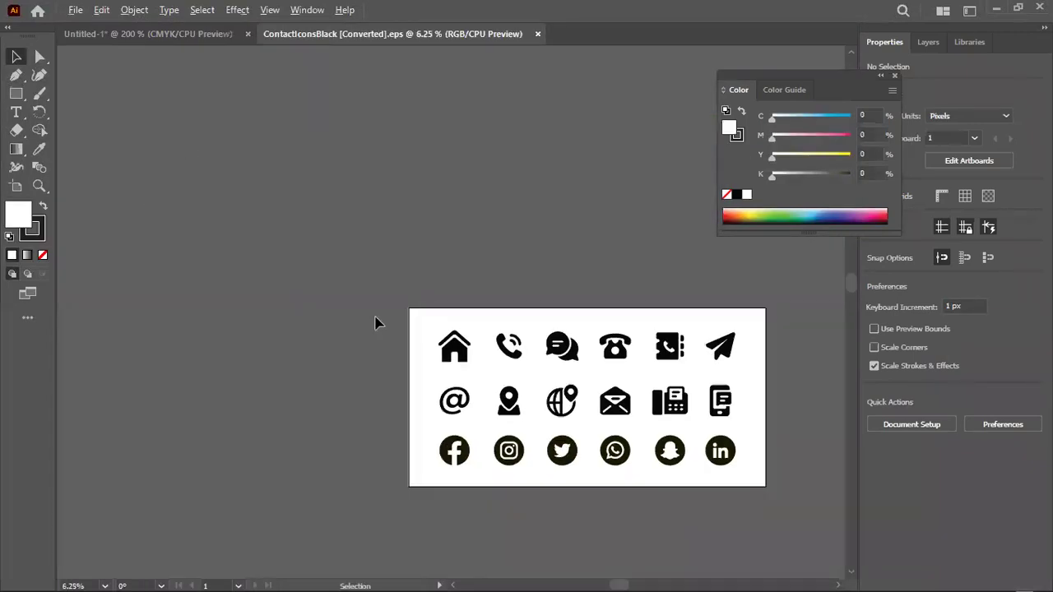
scroll(376, 322, "down", 1)
scroll(618, 378, "right", 2)
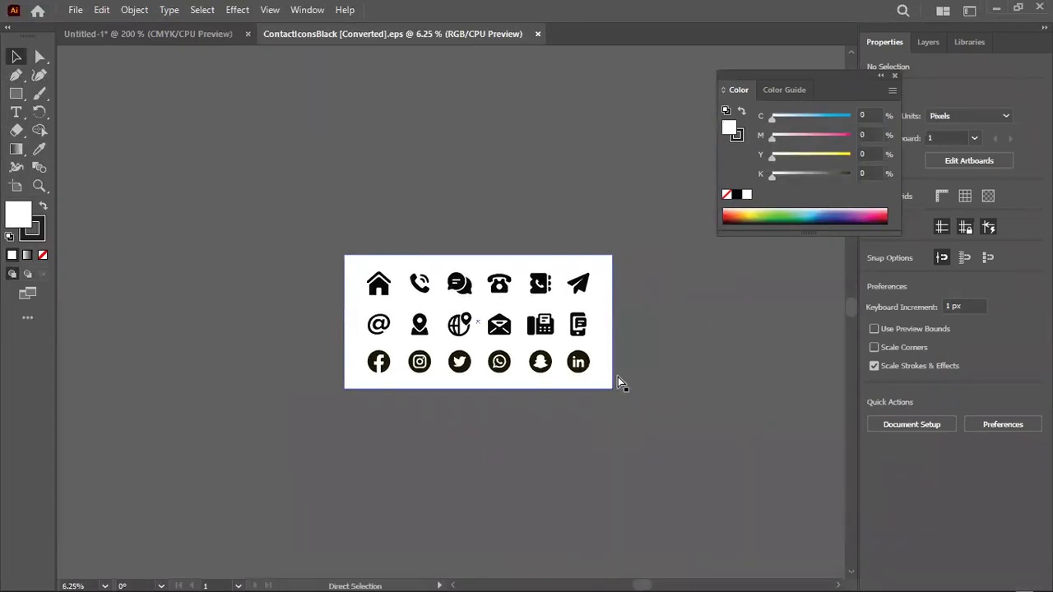
scroll(510, 362, "down", 1)
scroll(420, 343, "up", 3)
scroll(531, 376, "up", 2)
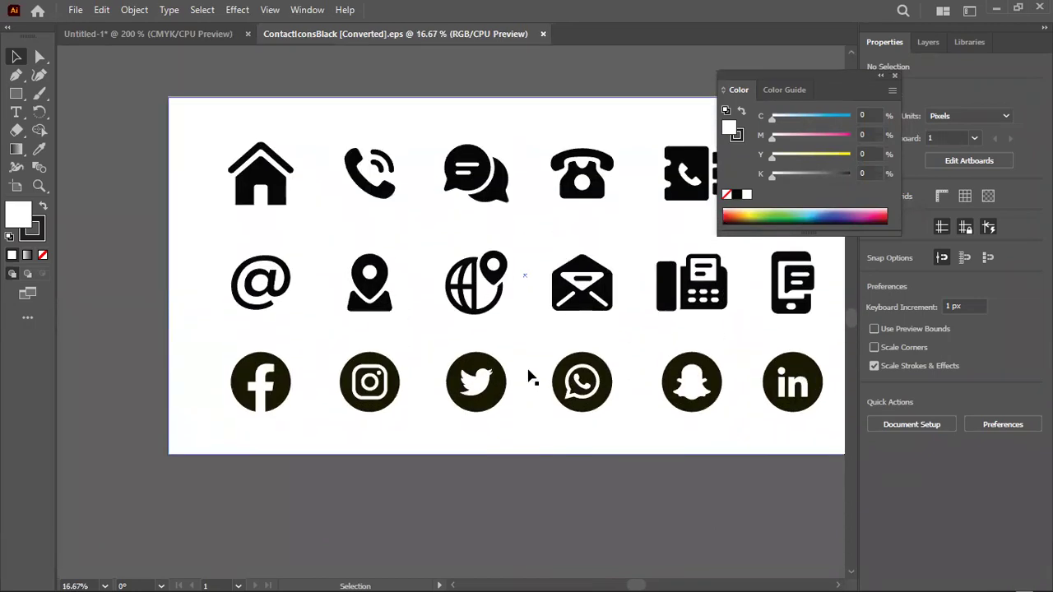
Select the phone, location-pin, globe and envelope icons and move them as a group
left_click(375, 258)
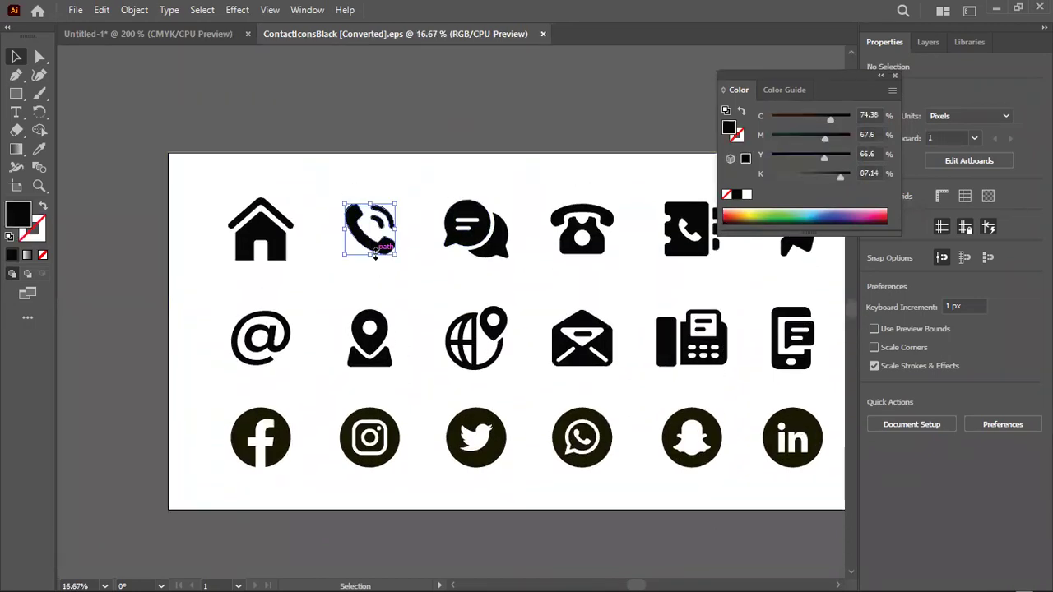
left_click(372, 339)
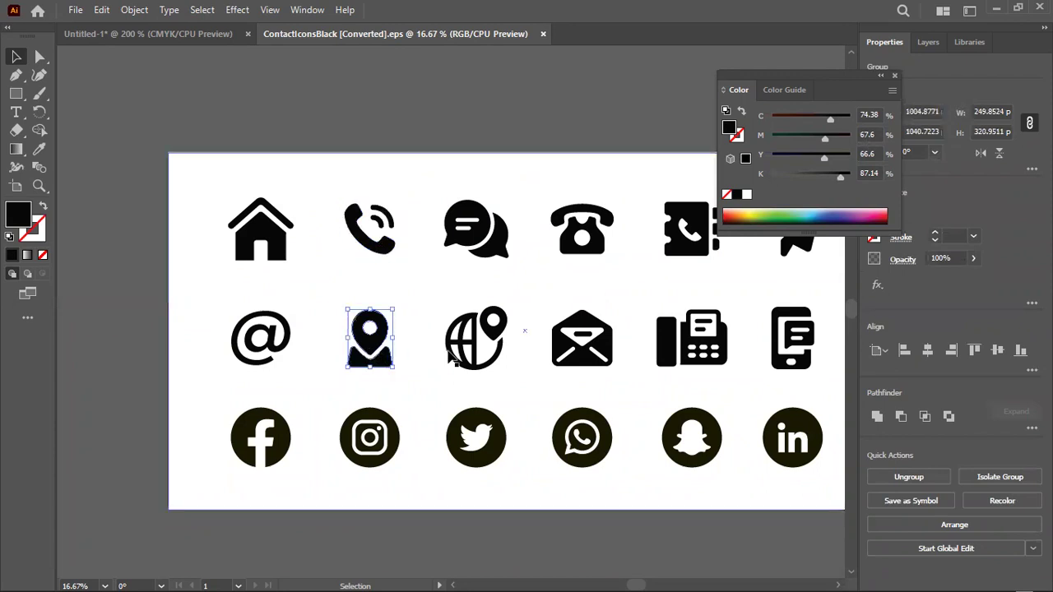
left_click(482, 352)
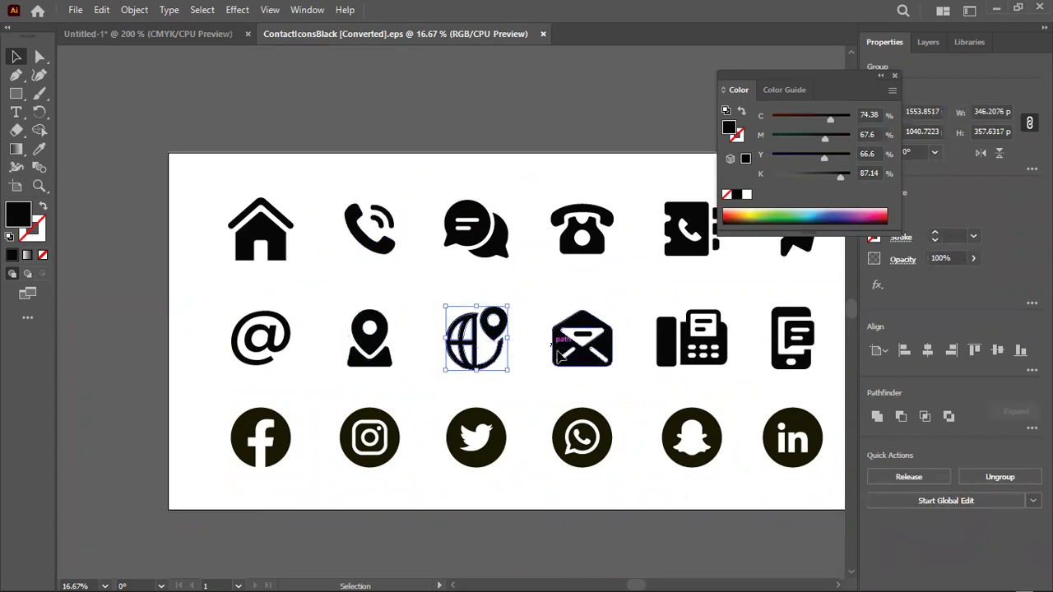
left_click_drag(558, 356, 565, 356)
left_click(490, 350, "shift")
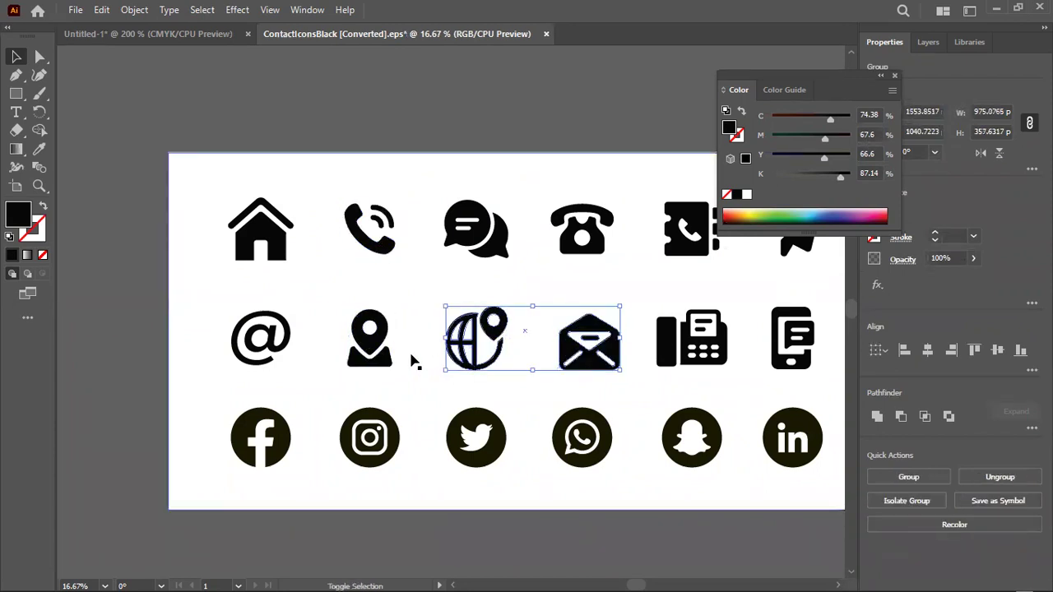
left_click(393, 360, "shift")
left_click(380, 243, "shift")
scroll(383, 245, "down", 2)
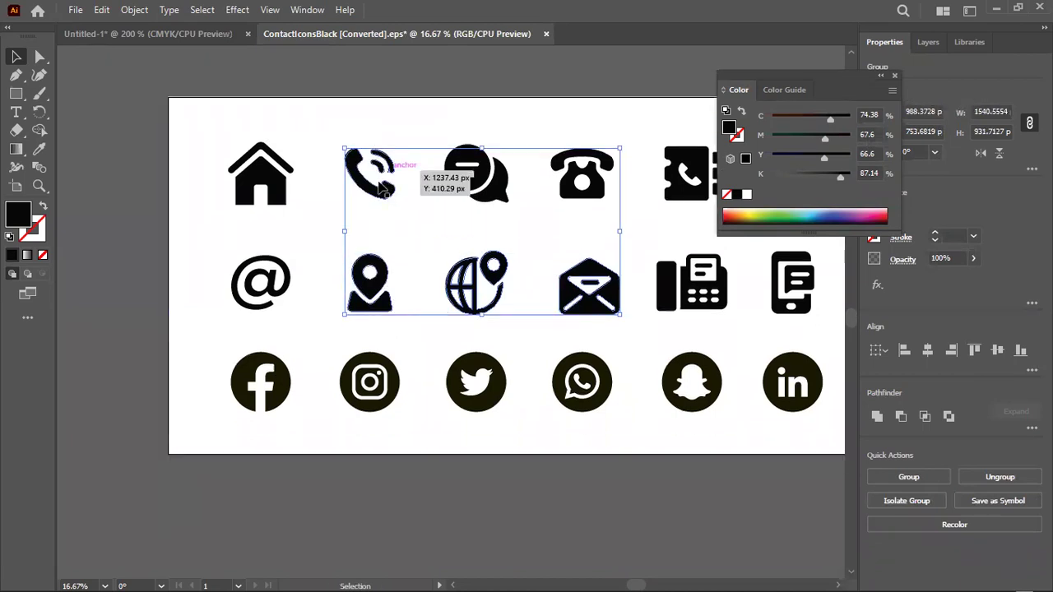
left_click_drag(380, 188, 305, 509)
scroll(354, 452, "down", 6)
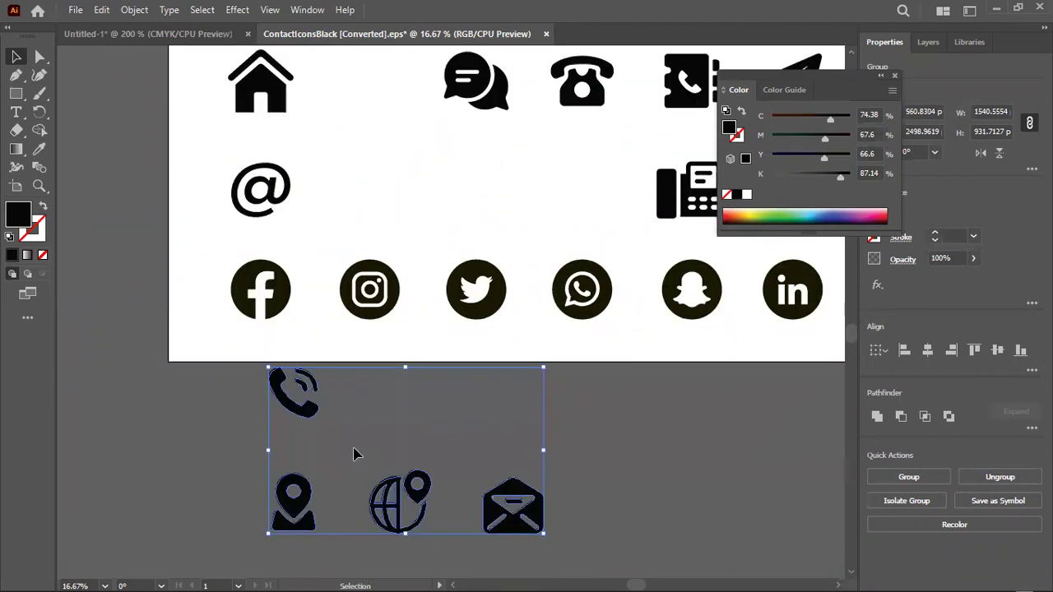
left_click_drag(485, 444, 190, 27)
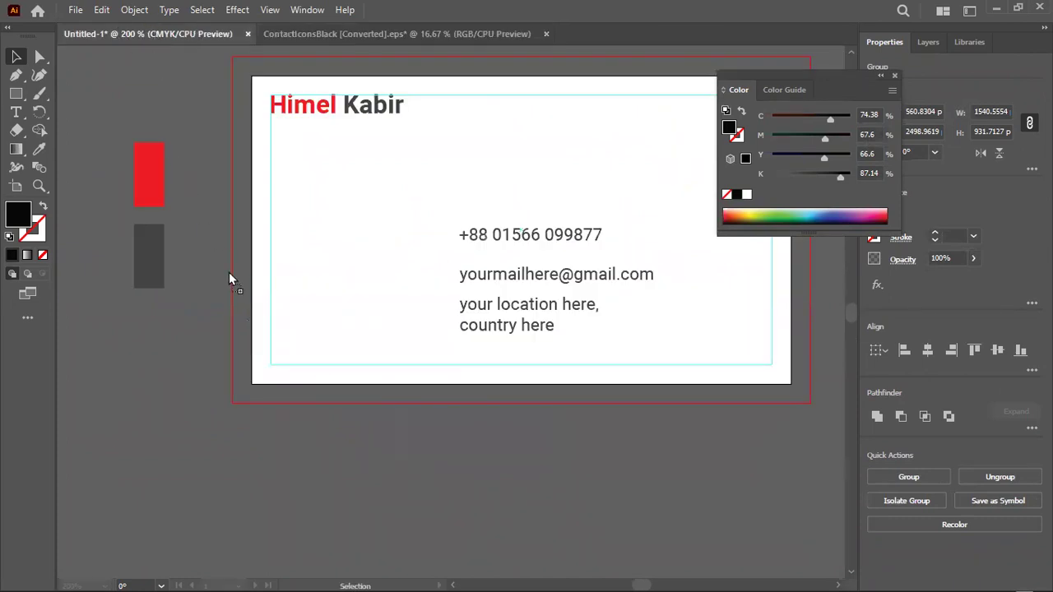
left_click_drag(350, 466, 352, 473)
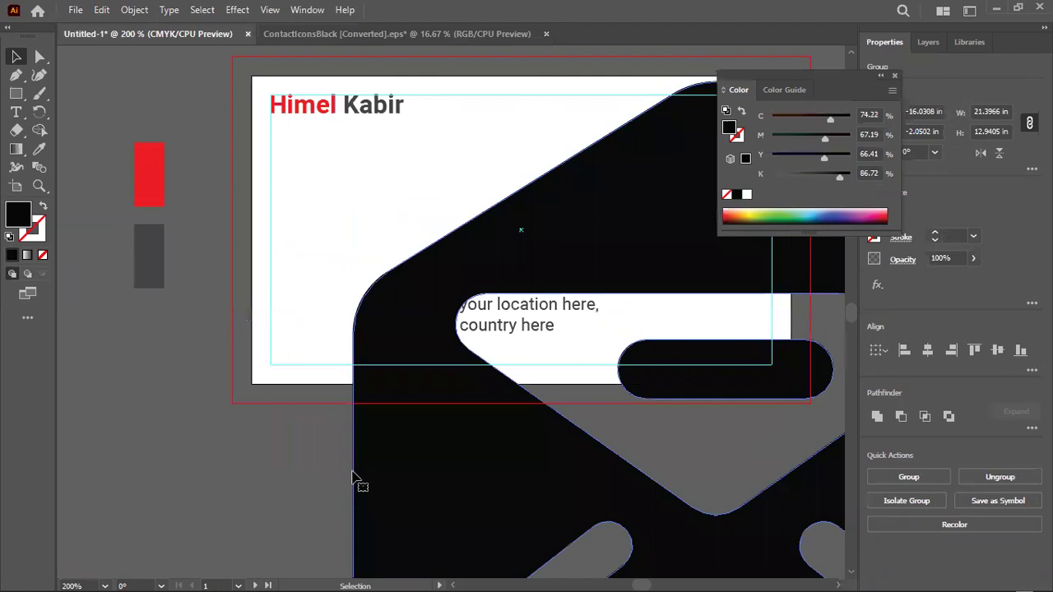
scroll(254, 411, "down", 4)
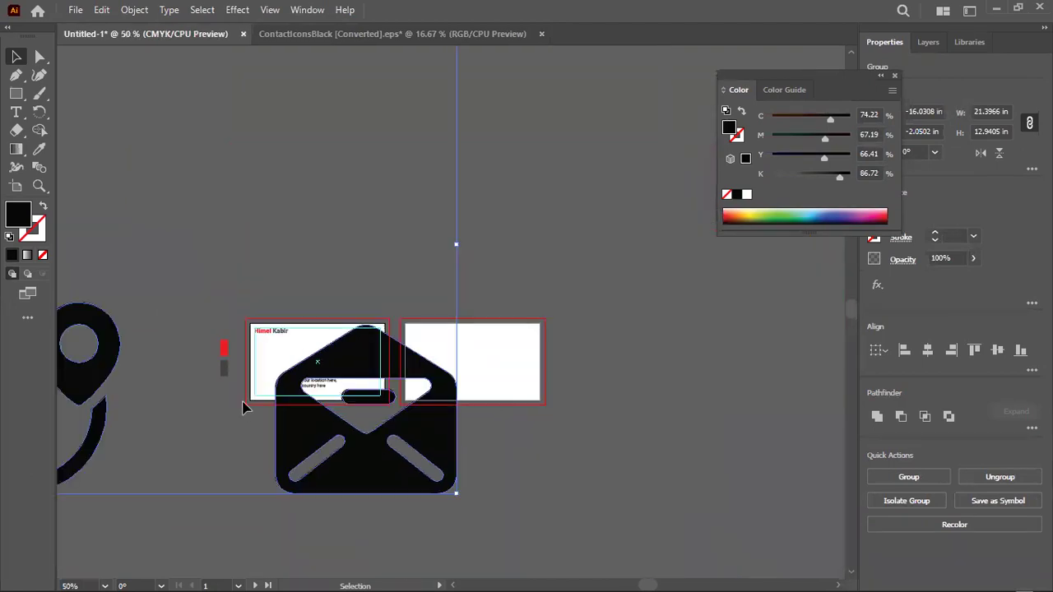
key("Delete")
Copy the four icons and paste them into the Untitled-1 business card document
left_click(416, 35)
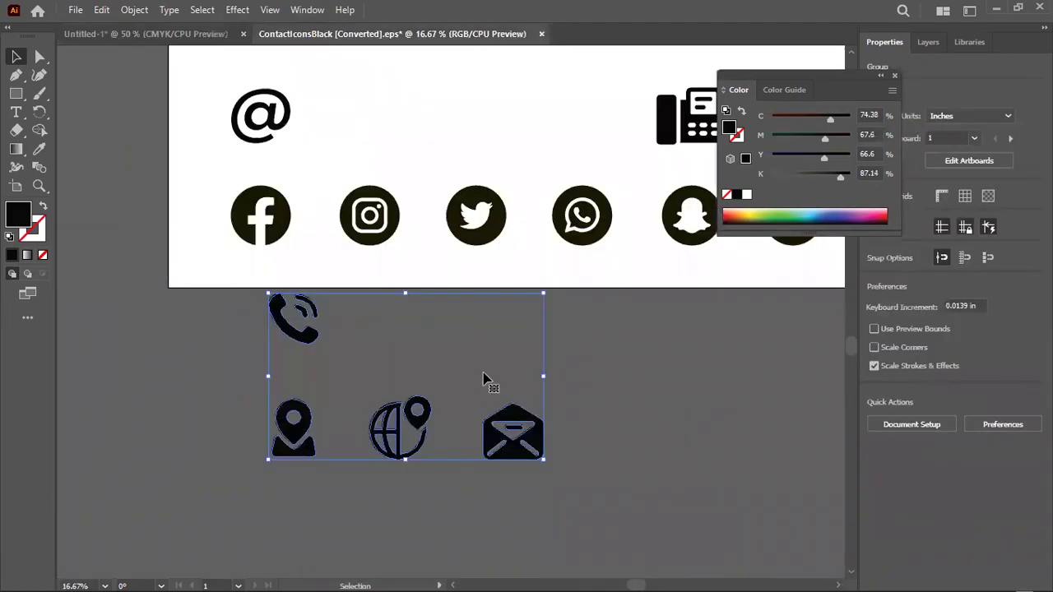
key("ctrl+c")
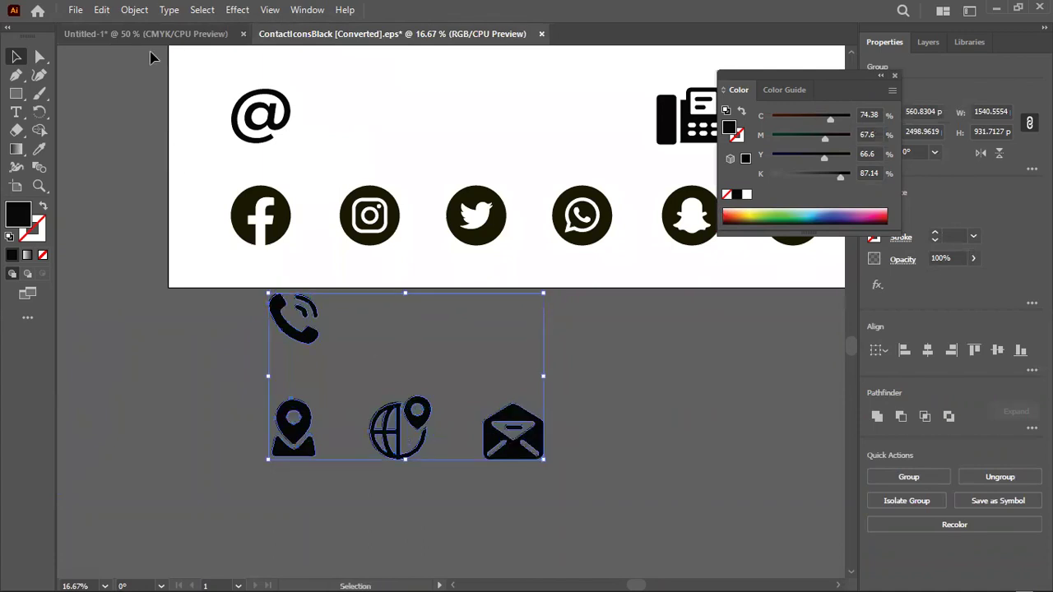
left_click(145, 33)
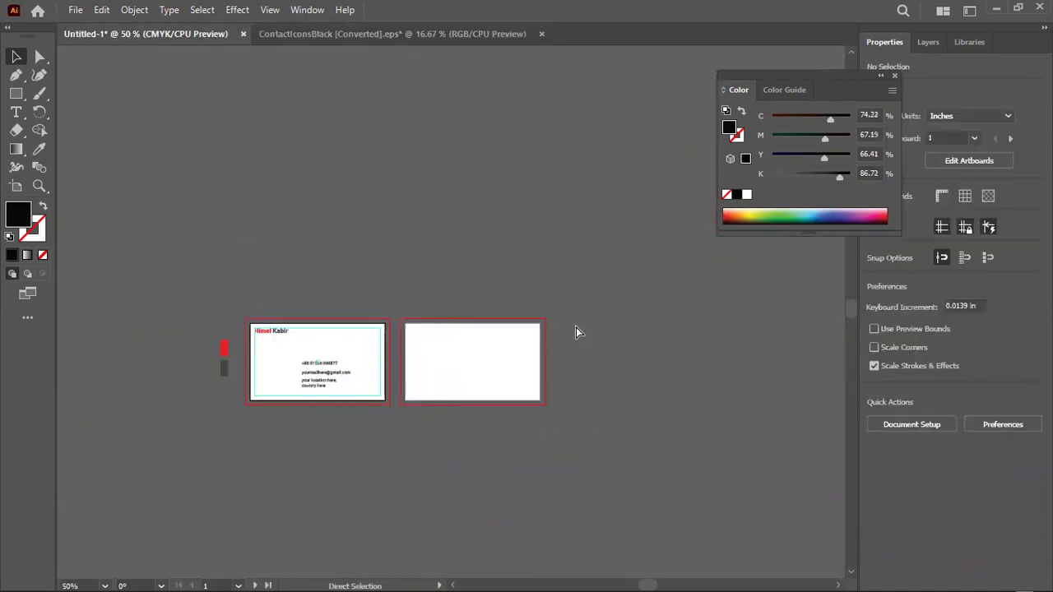
key("ctrl+v")
scroll(576, 331, "down", 1)
Pick through the pasted icons one by one and nudge the globe down and left
left_click(530, 286)
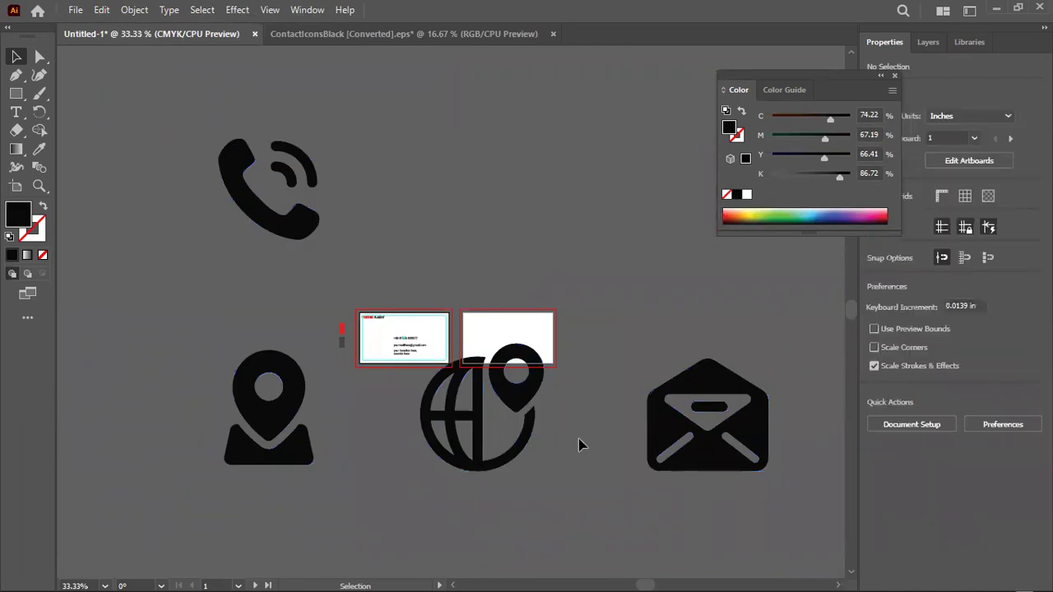
left_click(518, 395)
left_click(701, 394)
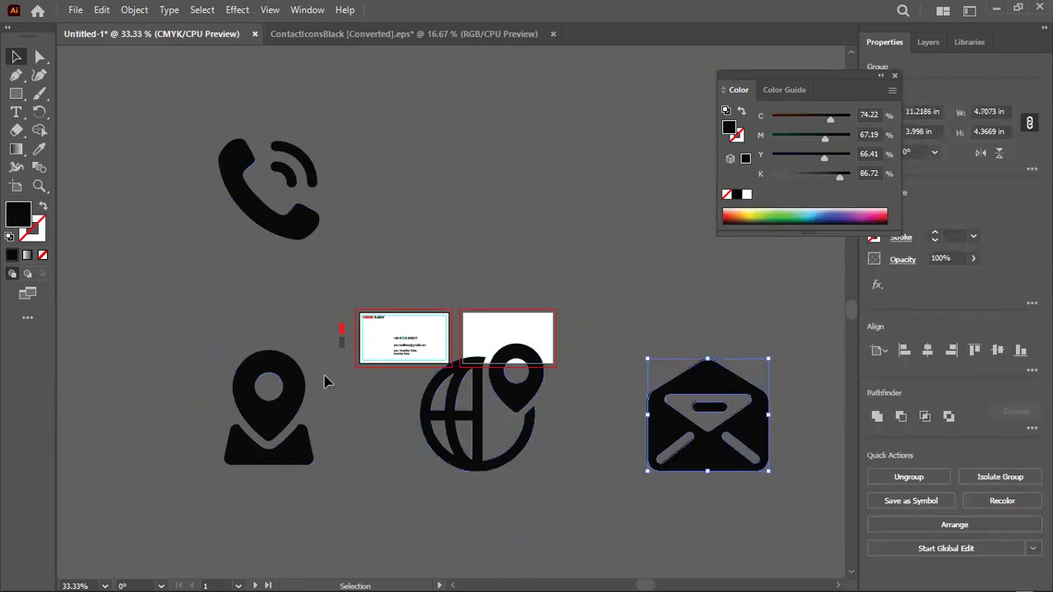
left_click(260, 387)
left_click(292, 232)
left_click_drag(529, 371, 477, 450)
key("ctrl+equal")
key("ctrl+equal")
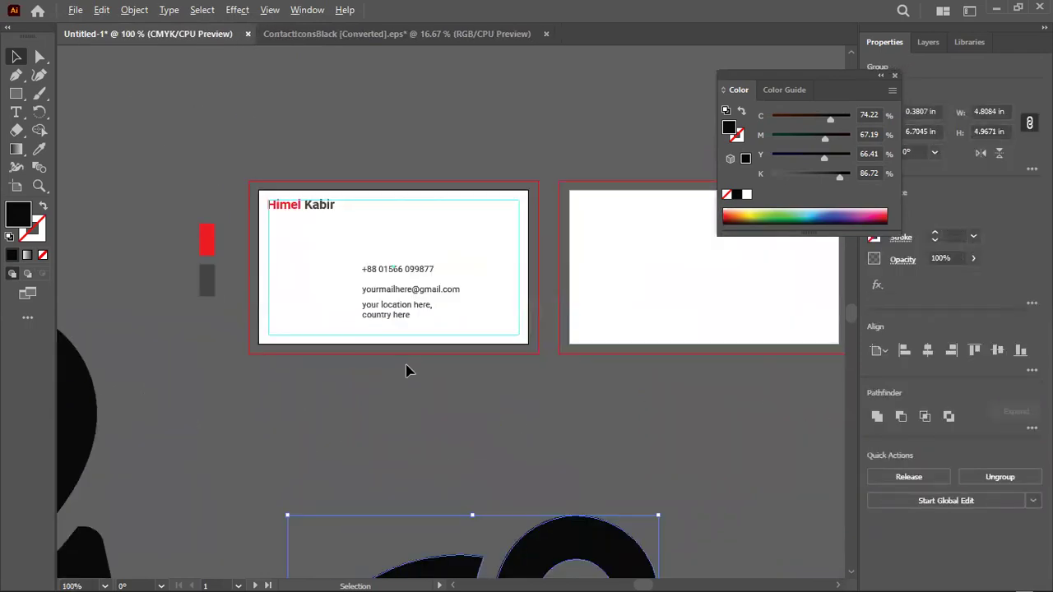
key("ctrl+minus")
left_click(239, 144)
left_click(206, 369)
left_click(463, 489)
left_click(789, 429)
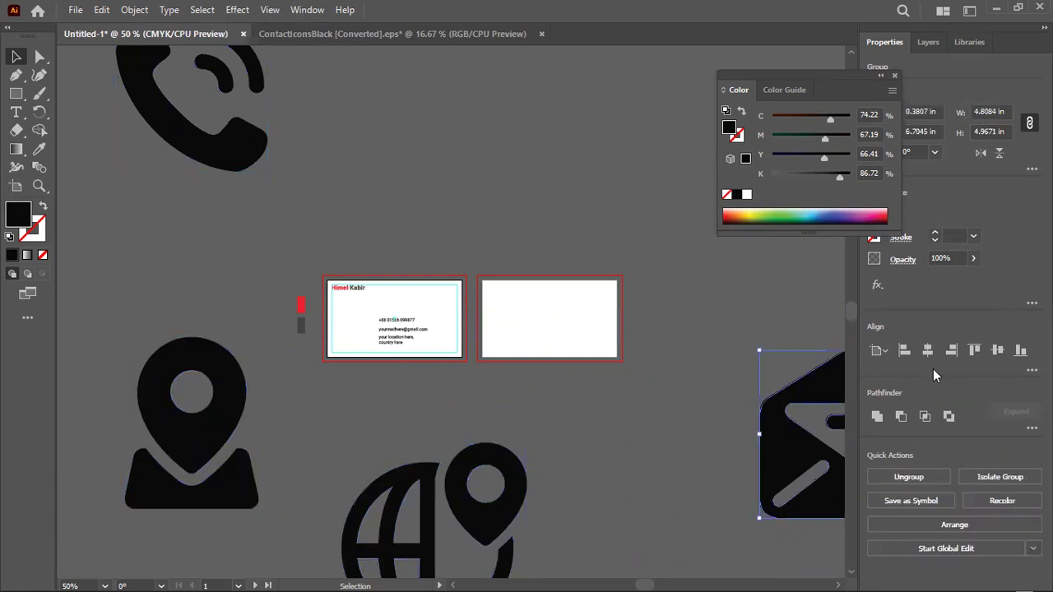
Centre the envelope horizontally and vertically, then select each other icon in turn
left_click(935, 352)
left_click(998, 351)
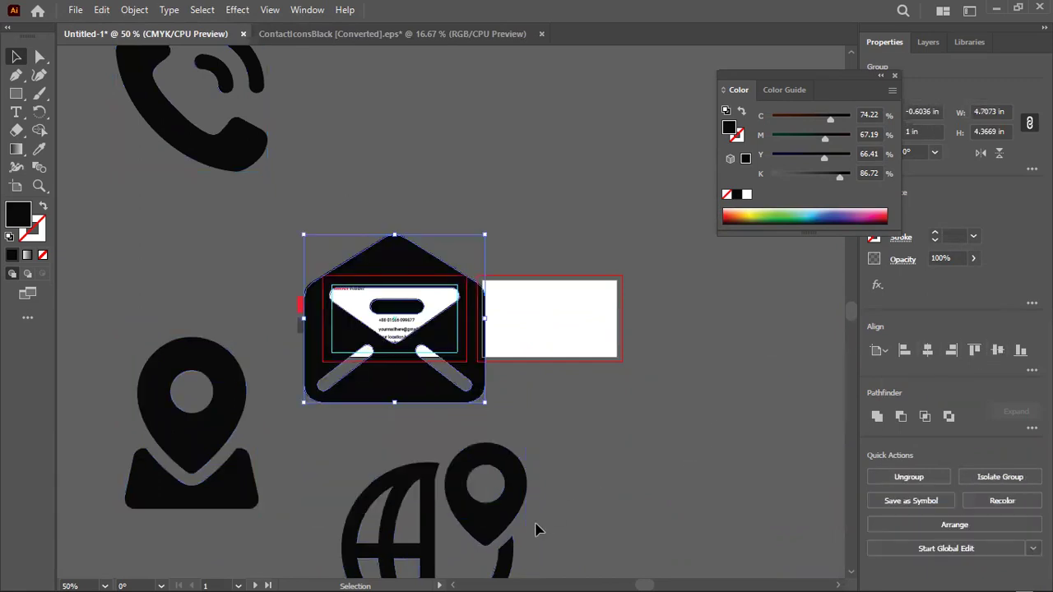
left_click(451, 516)
left_click(231, 418)
left_click(234, 166)
left_click(389, 260)
Select all four icons, align them on a shared centre, and drag the pile below the cards
left_click(247, 167)
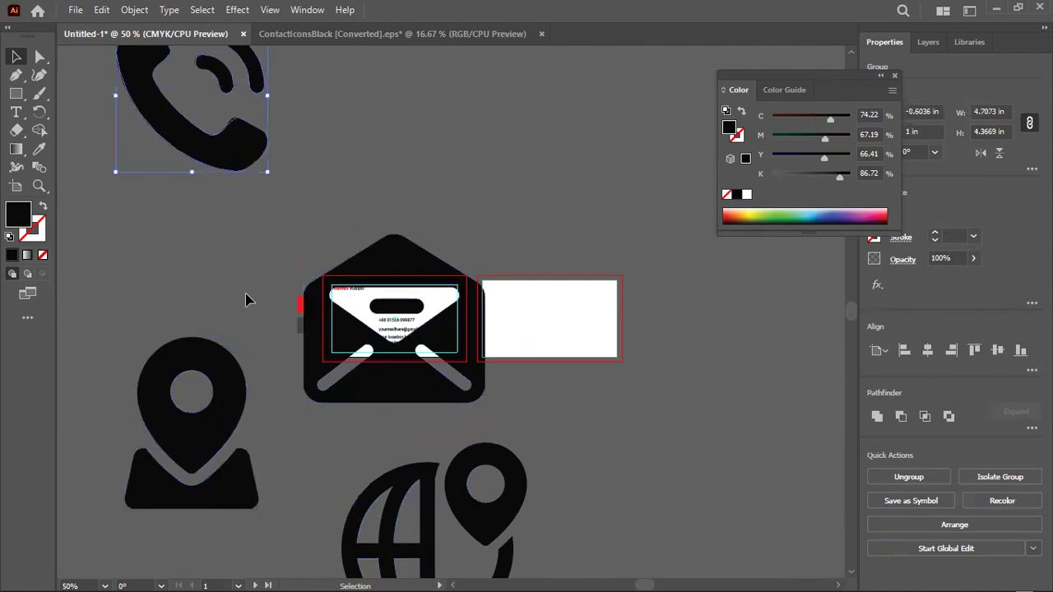
left_click(230, 401, "shift")
left_click(395, 485, "shift")
left_click(418, 376, "shift")
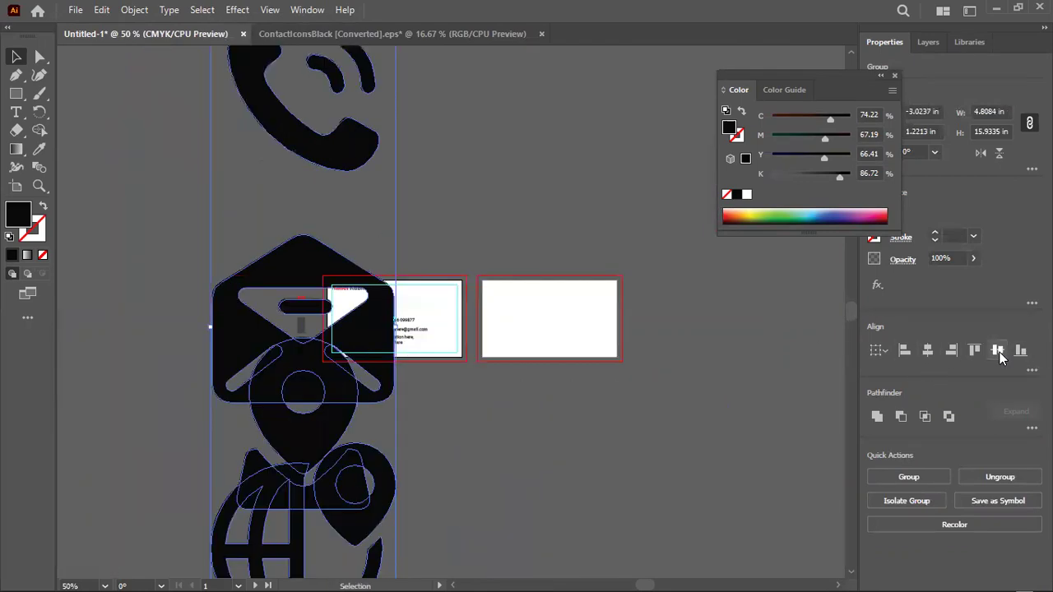
left_click(998, 350)
left_click_drag(380, 402, 573, 505)
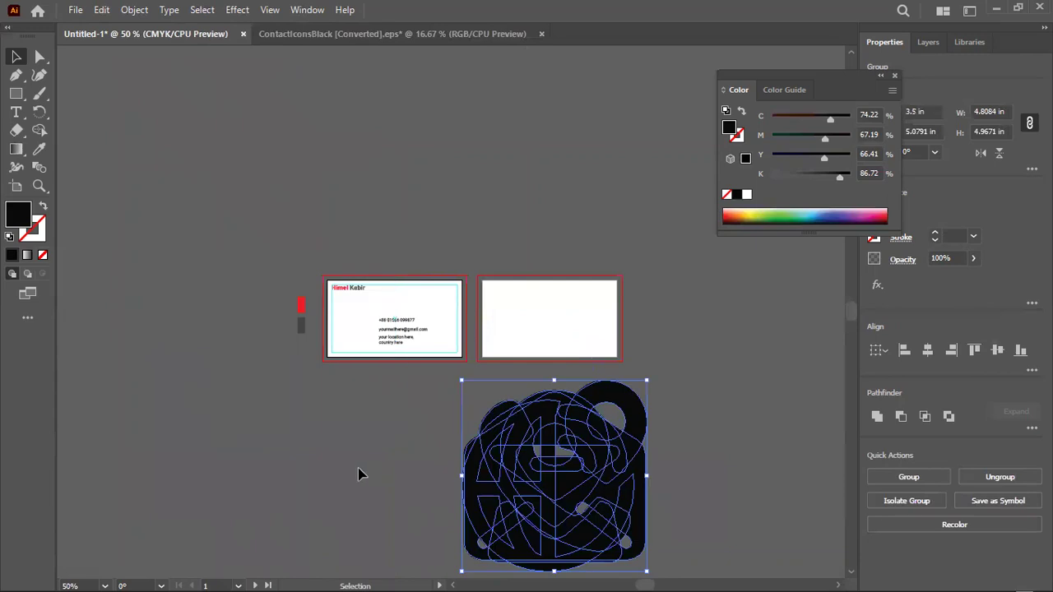
left_click(360, 475)
scroll(404, 348, "up", 3)
Check the phone-number text's height in Properties, reading 0.1252 in
key("super")
key("Escape")
scroll(398, 416, "up", 6)
scroll(378, 388, "up", 4)
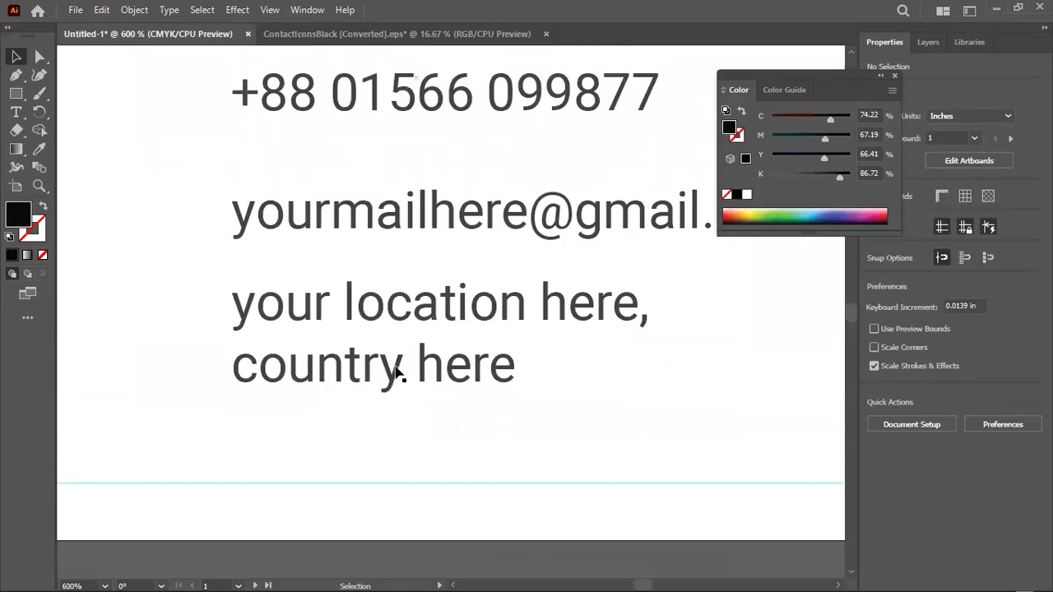
left_click(482, 207)
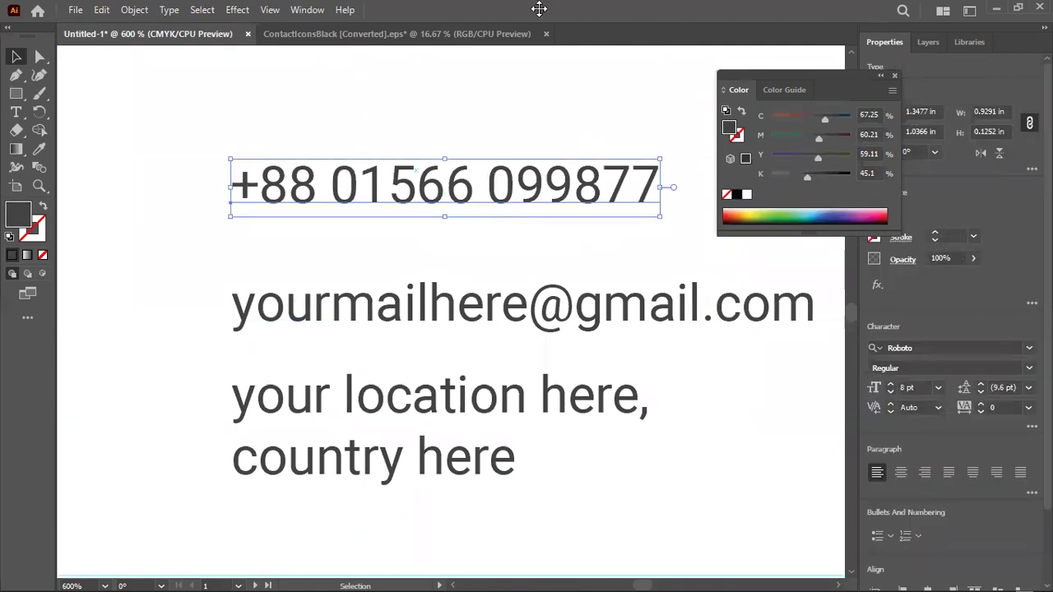
left_click(895, 76)
left_click(989, 130)
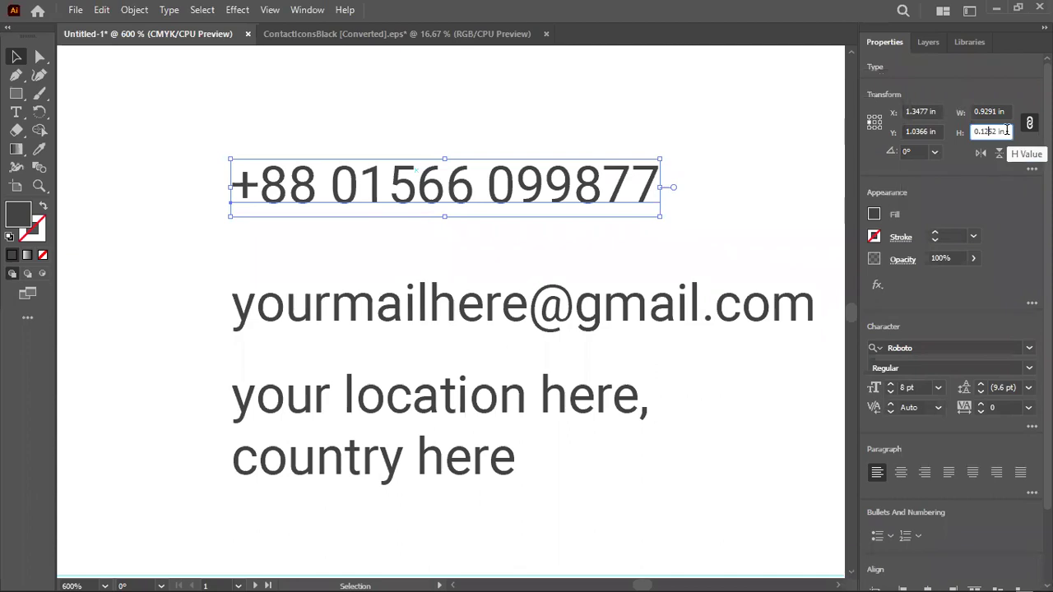
left_click(780, 176)
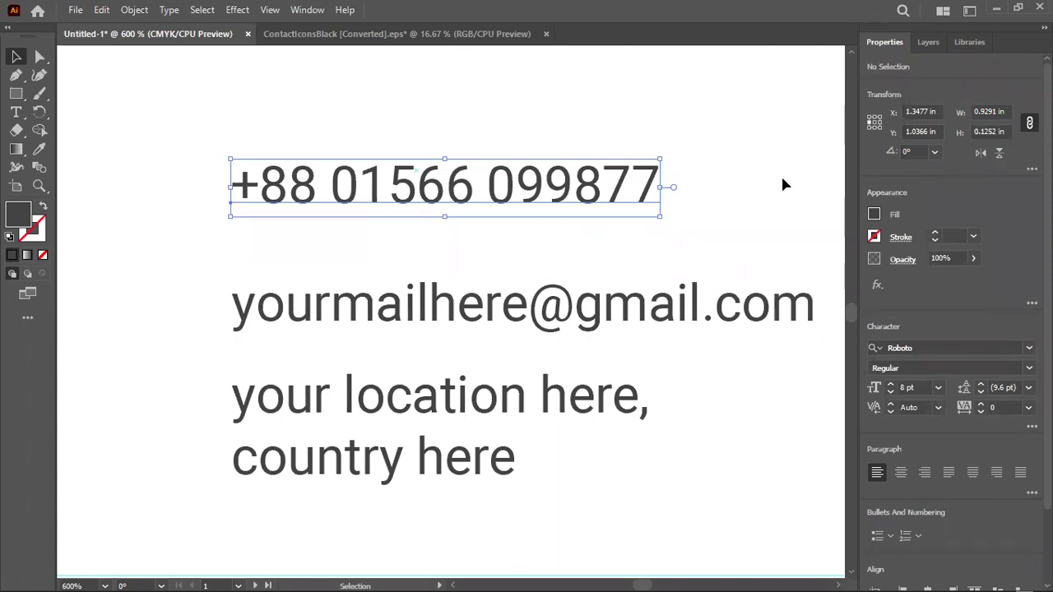
Marquee-select the icon pile and set its height to 0.1252 in
scroll(557, 287, "down", 6)
scroll(617, 329, "down", 1)
left_click_drag(623, 298, 839, 554)
left_click(988, 130)
key("ctrl+a")
key("ctrl+v")
key("Return")
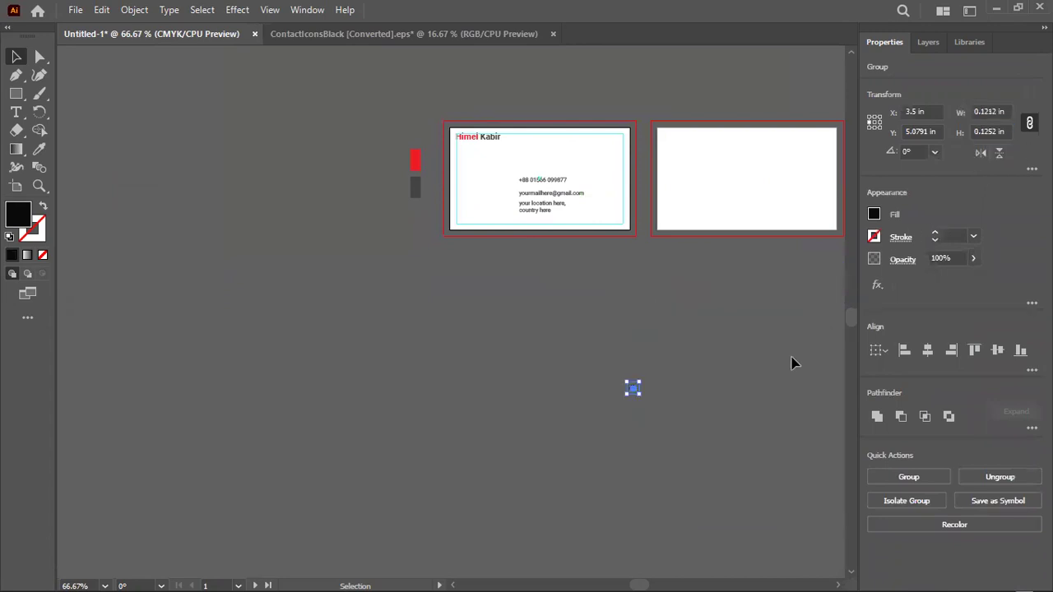
Move the shrunken icon pile beside the contact lines and pull the phone and globe apart
scroll(621, 395, "up", 3)
left_click_drag(662, 382, 546, 99)
scroll(528, 149, "up", 4)
scroll(541, 377, "up", 3, "alt")
left_click_drag(540, 379, 383, 132)
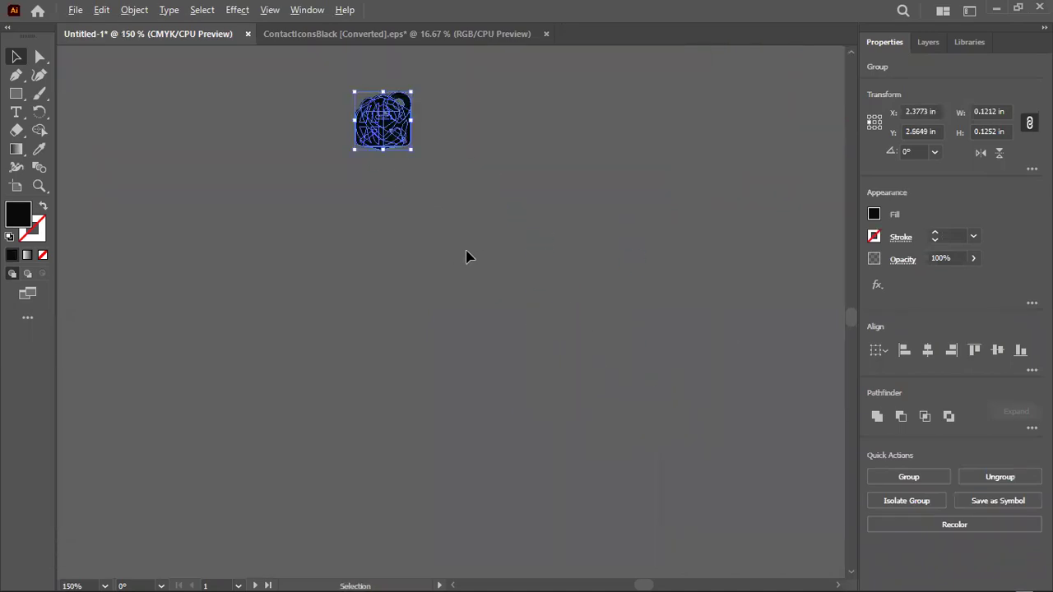
scroll(473, 252, "down", 5, "alt")
left_click_drag(452, 229, 449, 226)
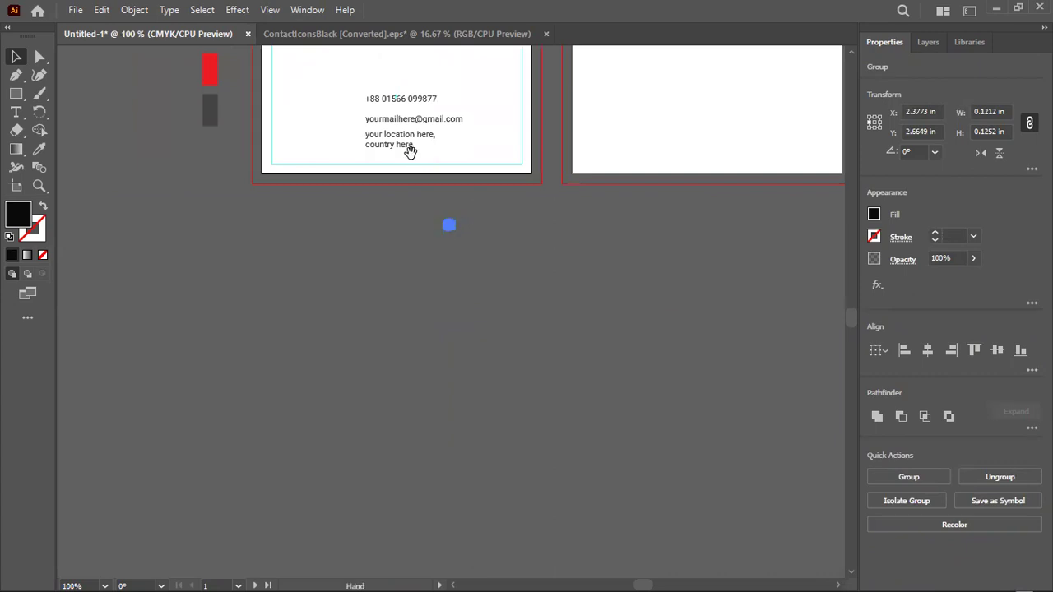
scroll(502, 272, "up", 2, "alt")
scroll(528, 323, "up", 2, "alt")
left_click_drag(583, 417, 201, 100)
scroll(200, 99, "up", 3, "alt")
key("ctrl+shift+a")
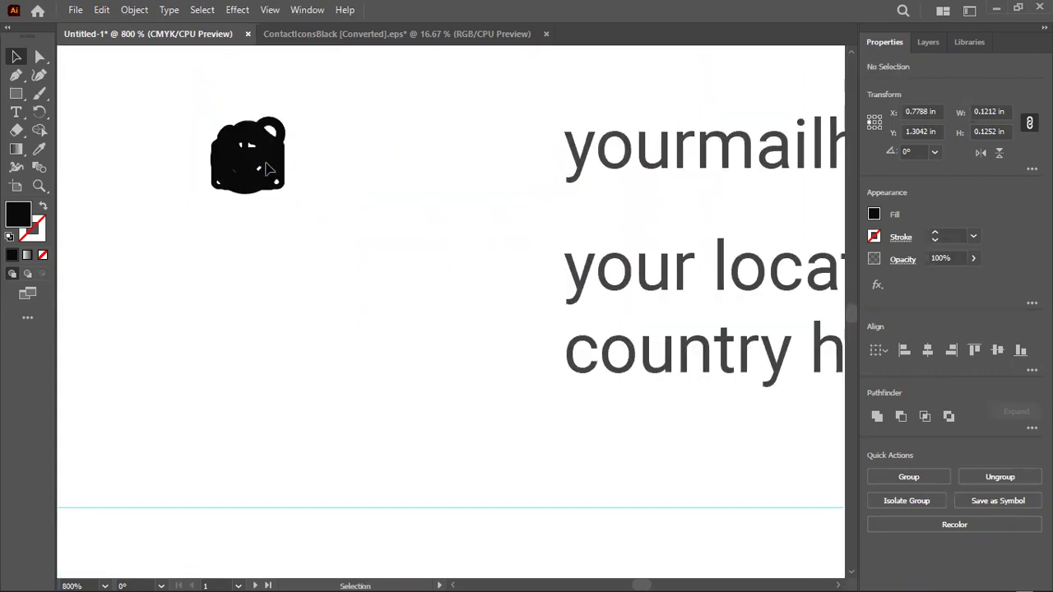
left_click_drag(261, 171, 405, 176)
Pull the location pin off the pile and set the envelope and globe to 0.1252 in tall
left_click_drag(247, 148, 135, 240)
left_click(265, 171)
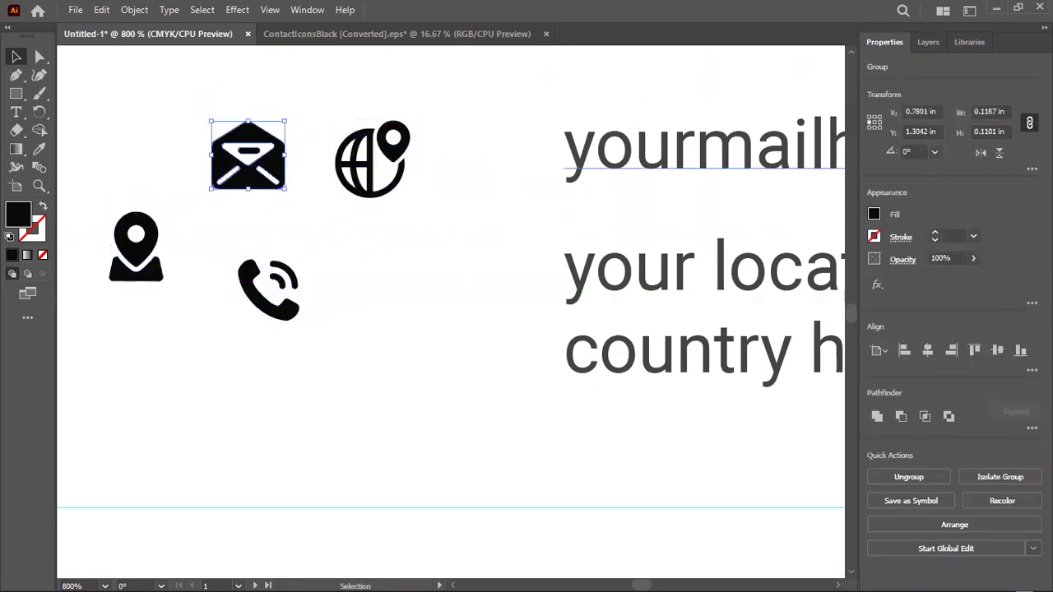
left_click(994, 130)
type("0.1252")
key("Return")
left_click(406, 178)
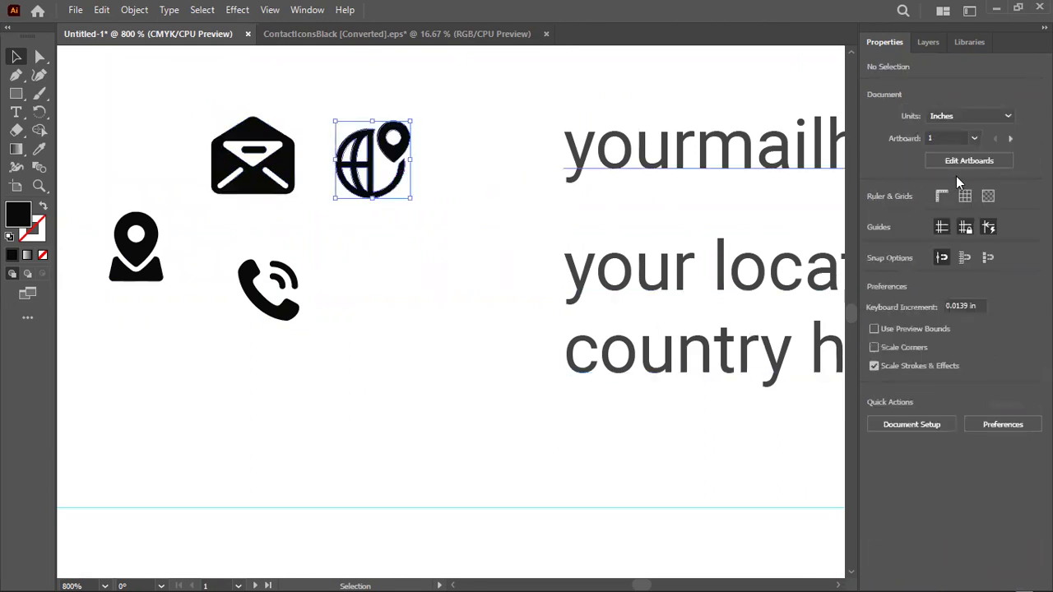
double_click(973, 132)
key("ctrl+c")
key("Return")
Set the location-pin and phone icons to 0.1252 in tall as well
left_click(139, 246)
double_click(991, 130)
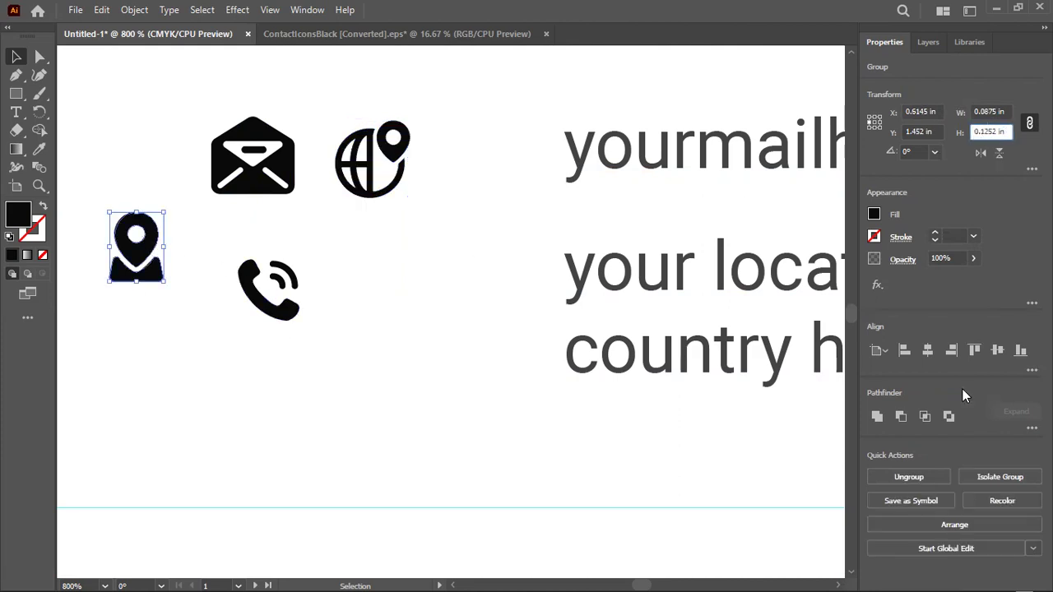
key("Return")
left_click(289, 306)
left_click(982, 131)
type("0.1252")
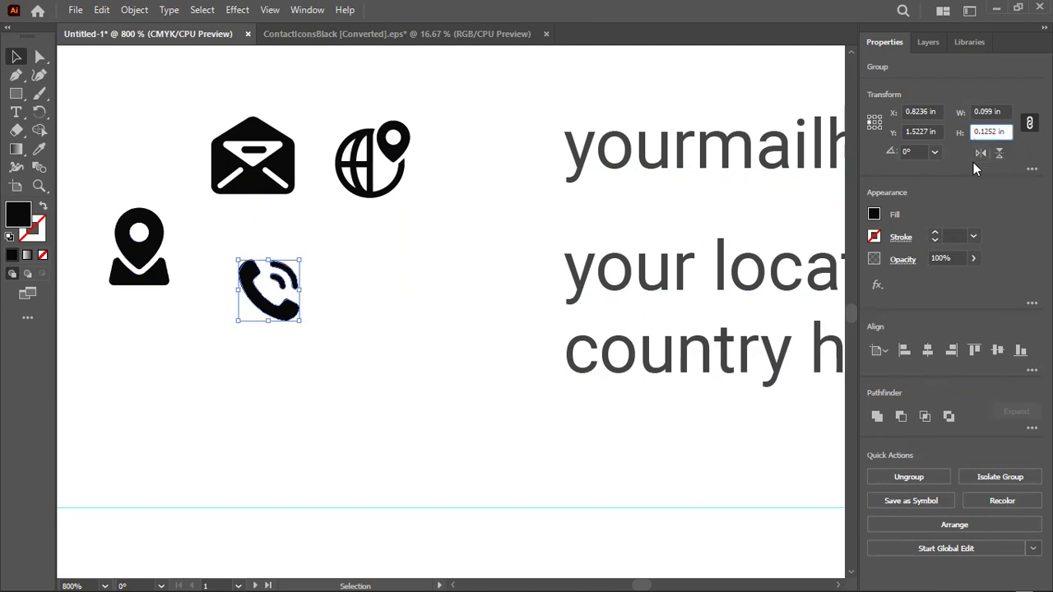
key("Return")
left_click(385, 411)
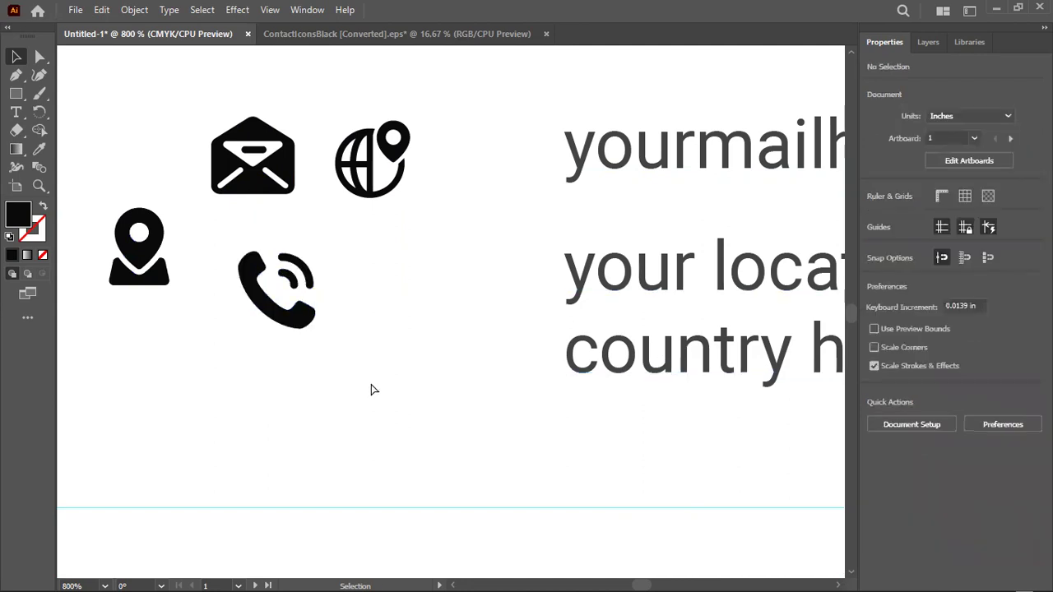
scroll(374, 389, "right", 4)
Draw a 0.1252 in black circle with the Ellipse tool and enlarge it slightly
left_click(20, 99)
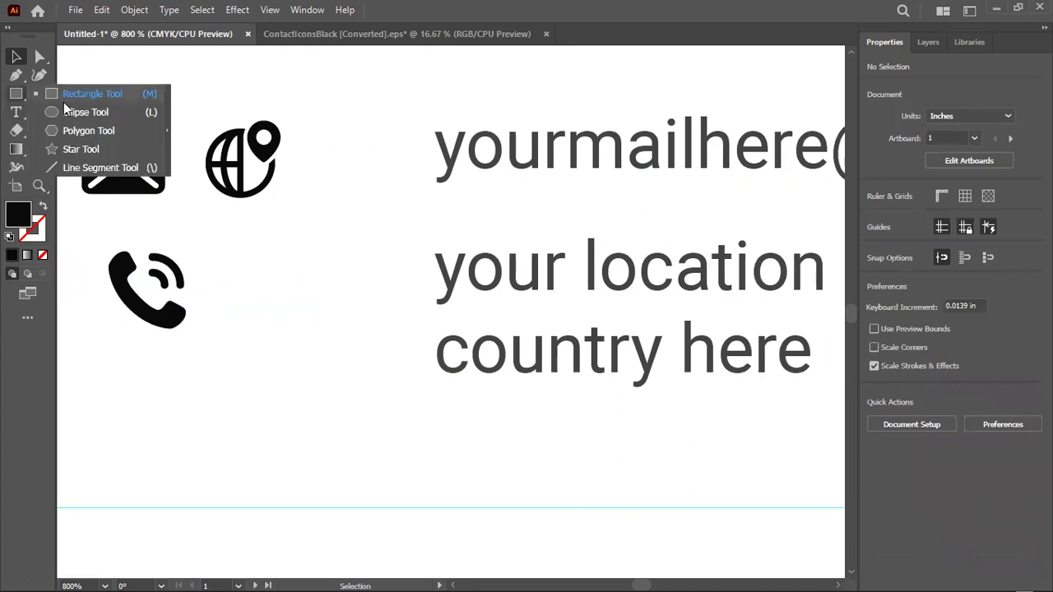
left_click(93, 120)
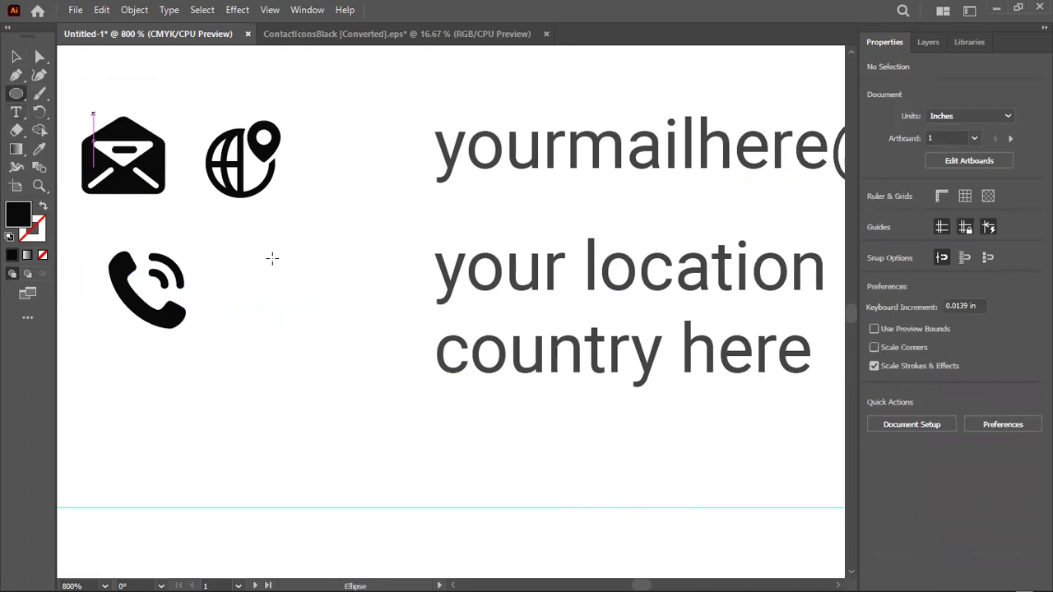
left_click(275, 259)
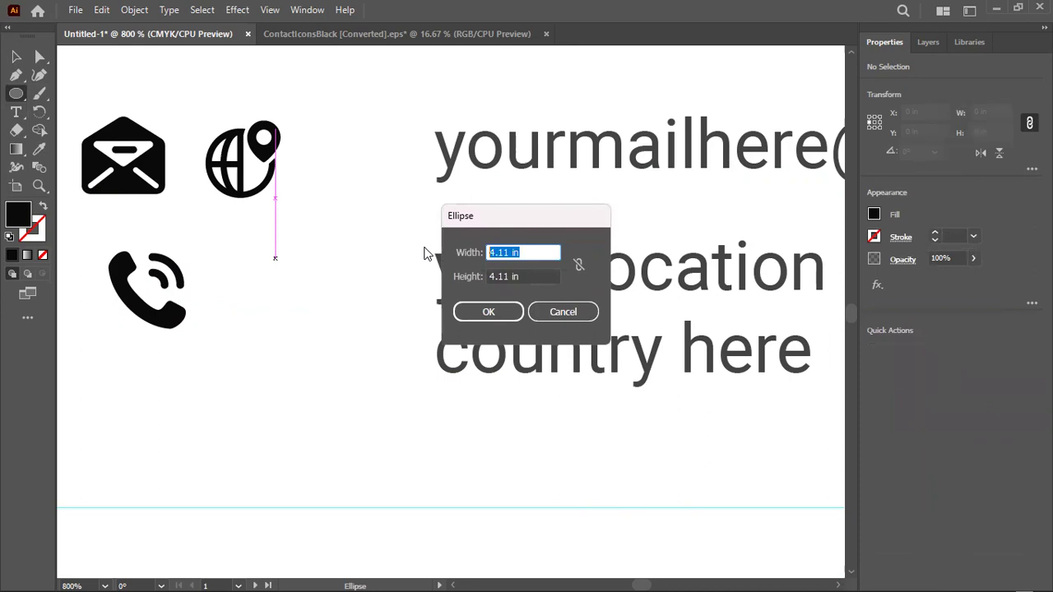
key("Tab")
key("ctrl+v")
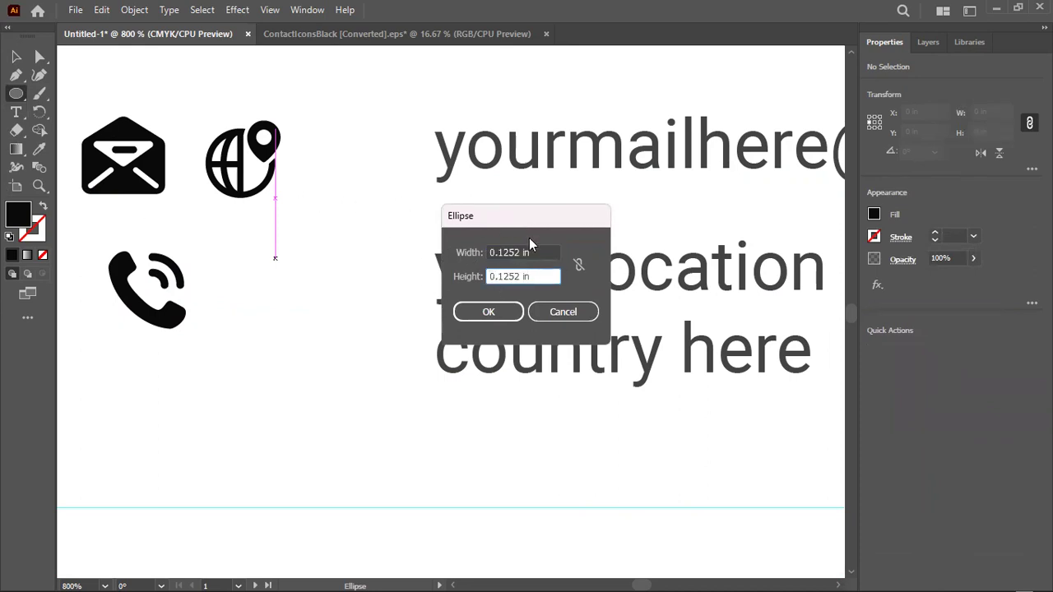
left_click(502, 313)
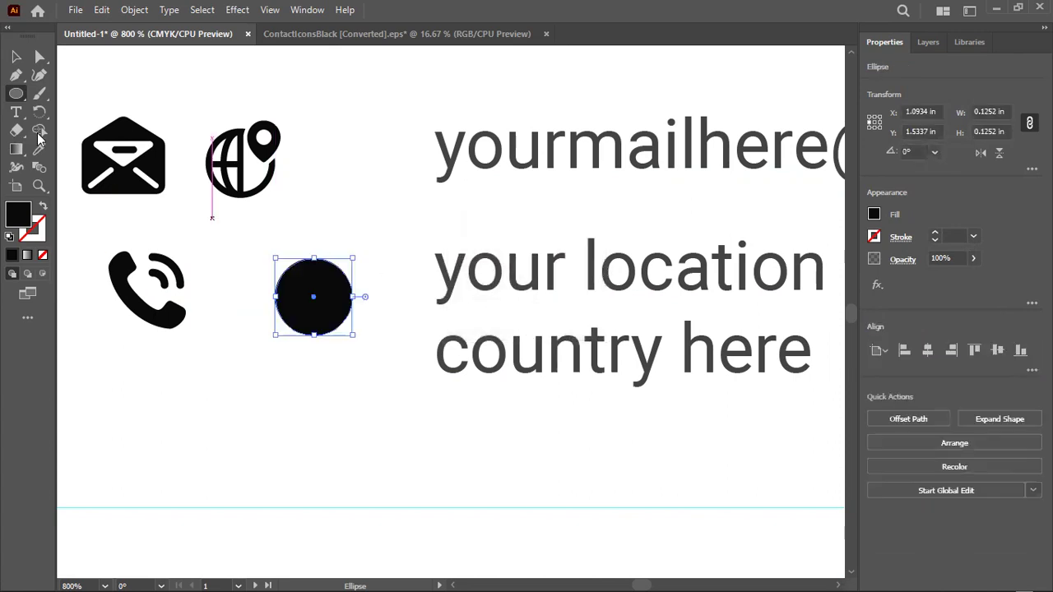
left_click(18, 59)
left_click_drag(341, 289, 376, 317)
left_click(304, 228)
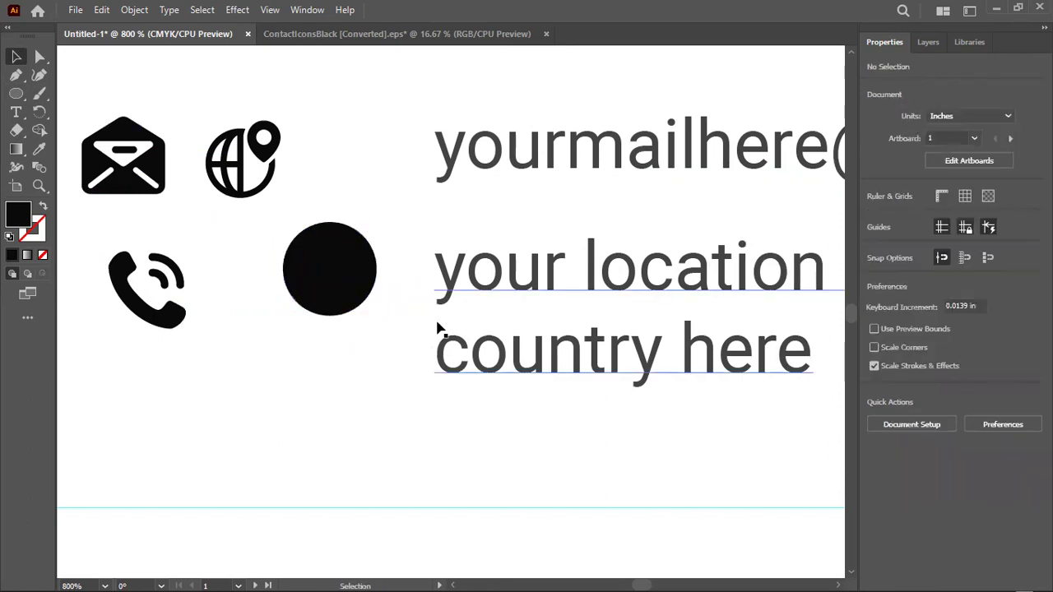
Fill the circle with the name's red using the Eyedropper and move it beside the address line
key("ctrl+minus")
scroll(294, 239, "up", 1)
left_click_drag(250, 262, 386, 382)
left_click(437, 355)
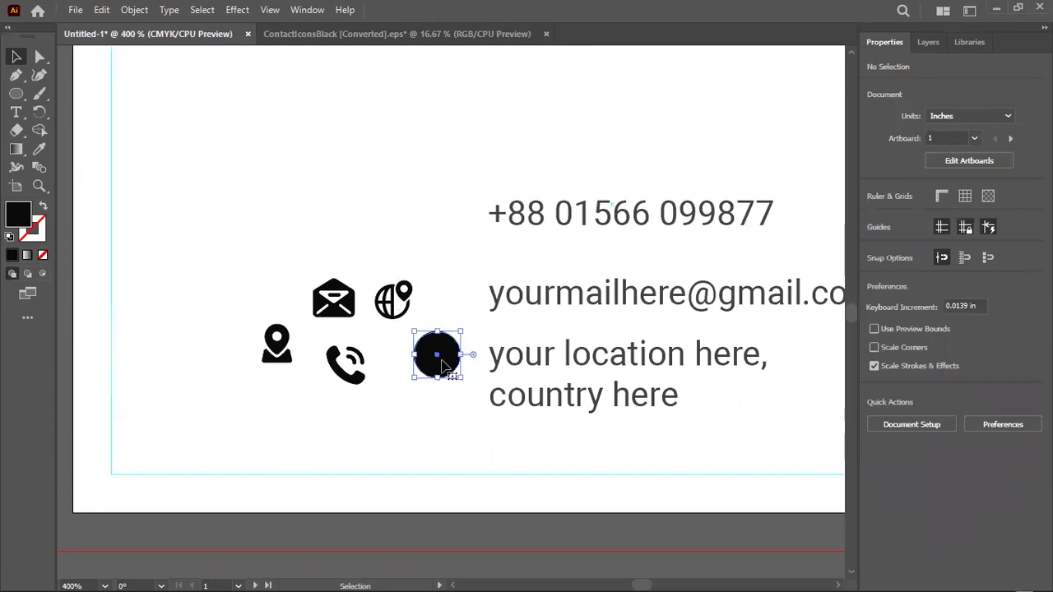
left_click(39, 149)
scroll(449, 200, "down", 1)
scroll(444, 196, "up", 6)
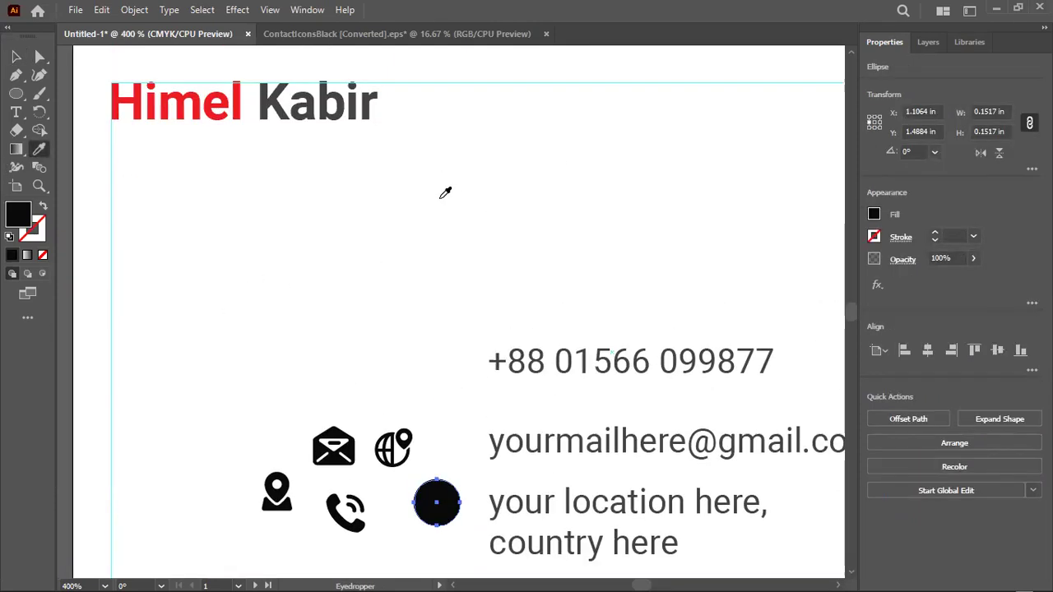
left_click(181, 165)
key("v")
scroll(351, 269, "down", 3)
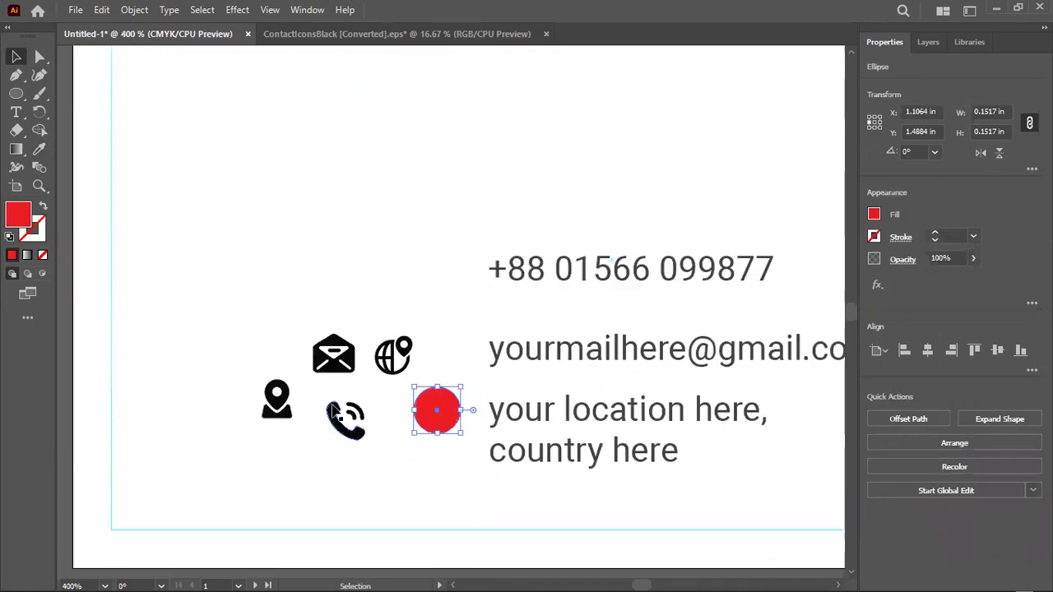
scroll(351, 269, "down", 2)
left_click(403, 346)
mouse_move(444, 308)
left_mouse_down()
mouse_move(517, 248)
mouse_move(443, 207)
mouse_move(546, 185)
mouse_move(653, 241)
mouse_move(536, 305)
mouse_move(501, 241)
mouse_move(447, 288)
left_mouse_up()
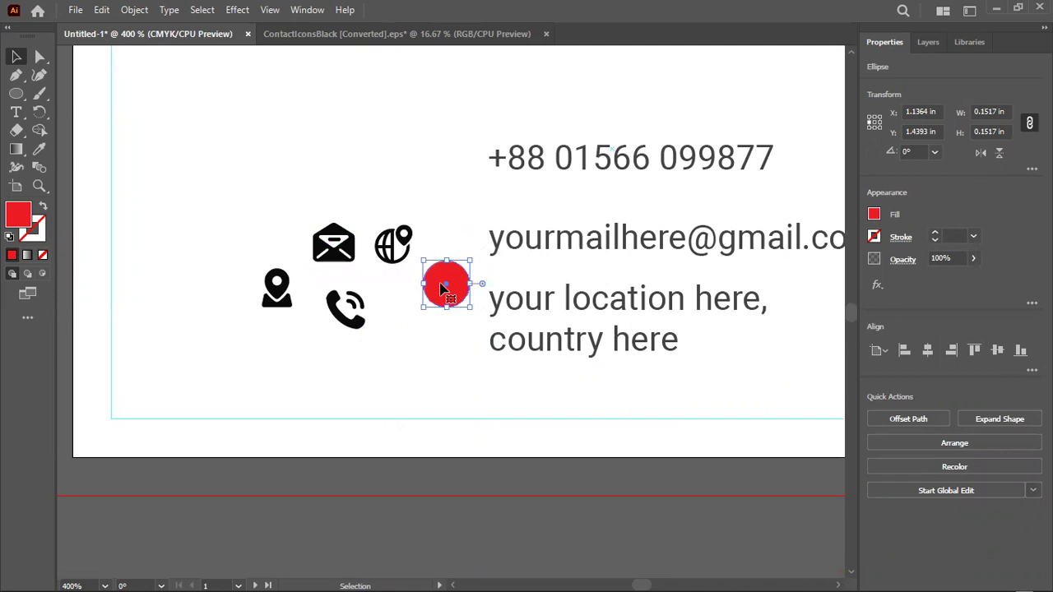
Create a 0.1252 in red square with slightly rounded corners
left_click_drag(14, 94, 78, 90)
left_click(229, 118)
type("0.1252")
key("Tab")
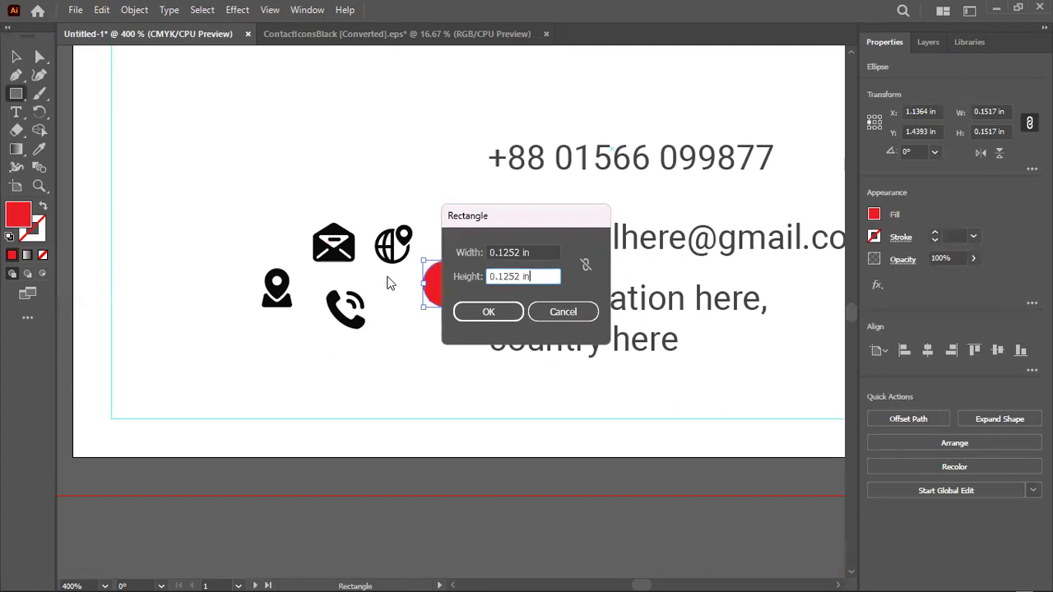
key("Return")
key("ctrl+plus")
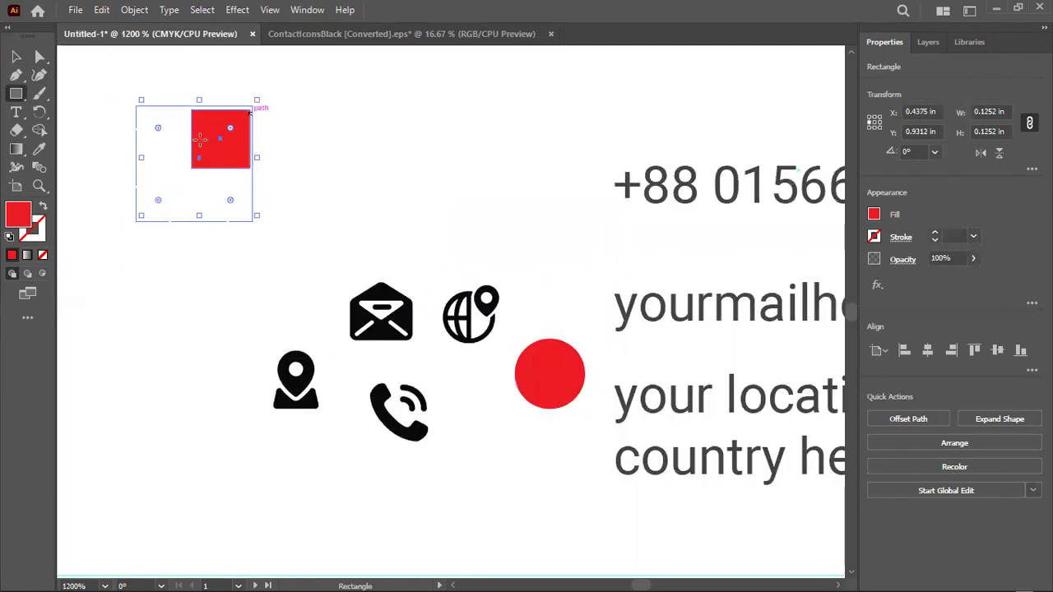
left_click_drag(245, 112, 241, 116)
Move the rounded square beside the icons and delete the red circle
left_click(16, 57)
key("ctrl+minus")
key("ctrl+minus")
left_click(391, 209)
left_click_drag(342, 164, 355, 265)
left_click(665, 395)
key("Delete")
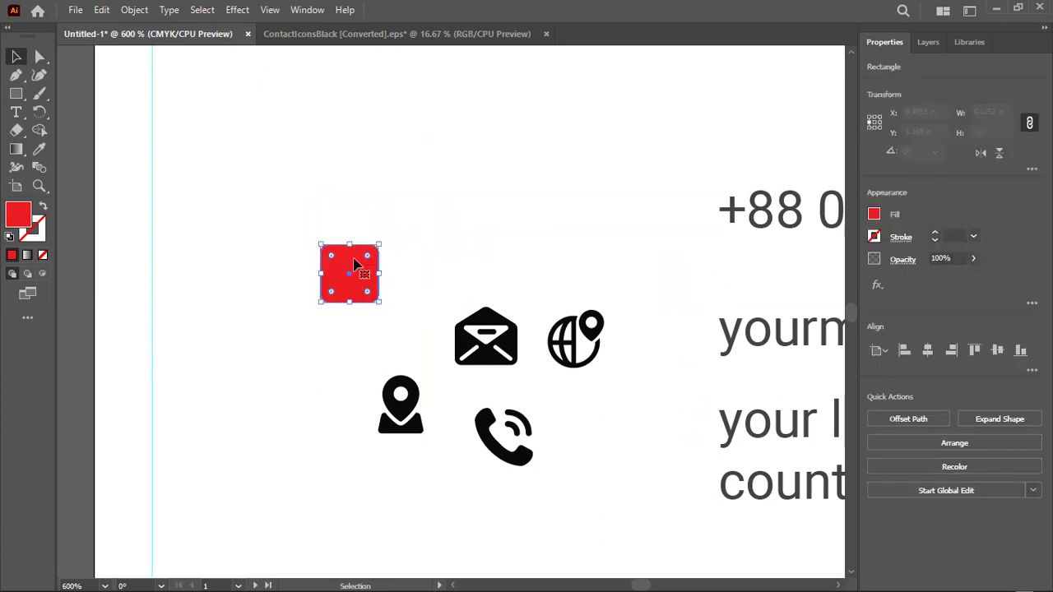
Alt-drag three copies of the red rounded square into a row above the icons
scroll(355, 265, "right", 4)
scroll(357, 311, "up", 1)
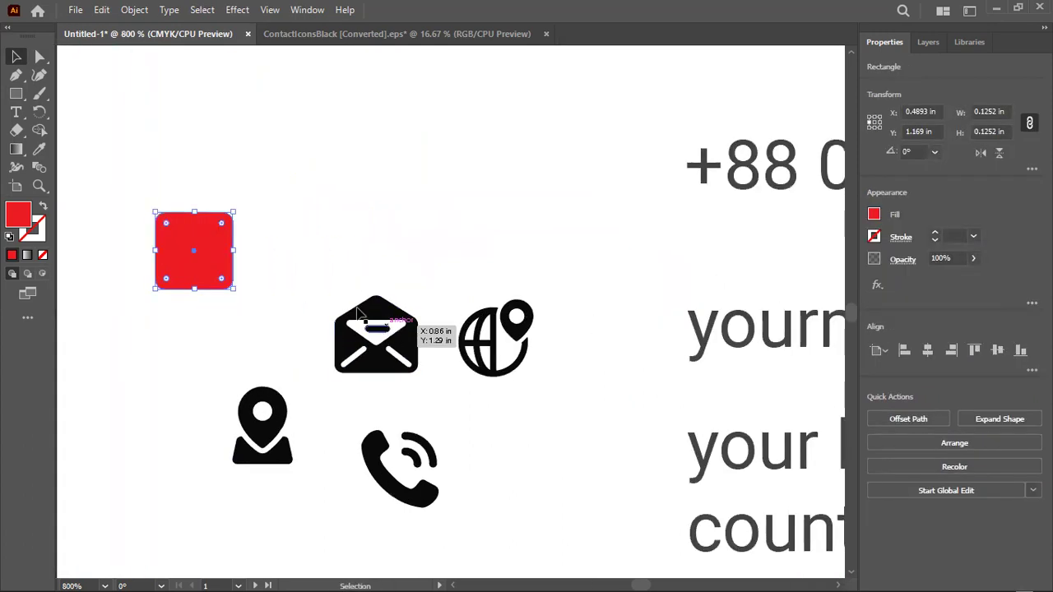
left_click(293, 249)
left_click_drag(214, 275, 472, 250)
left_click_drag(477, 242, 597, 286)
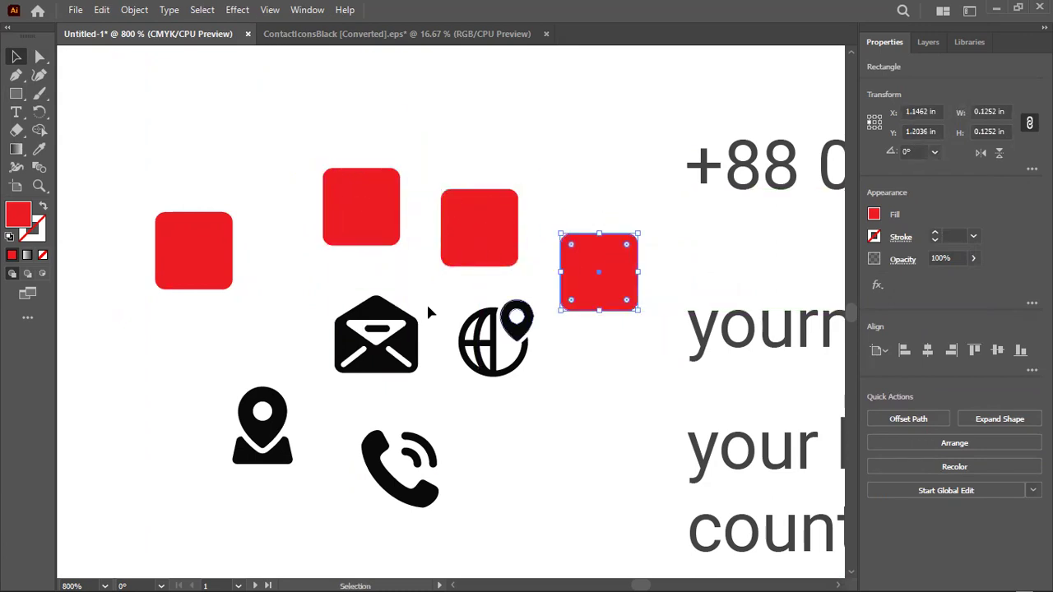
left_click(541, 137)
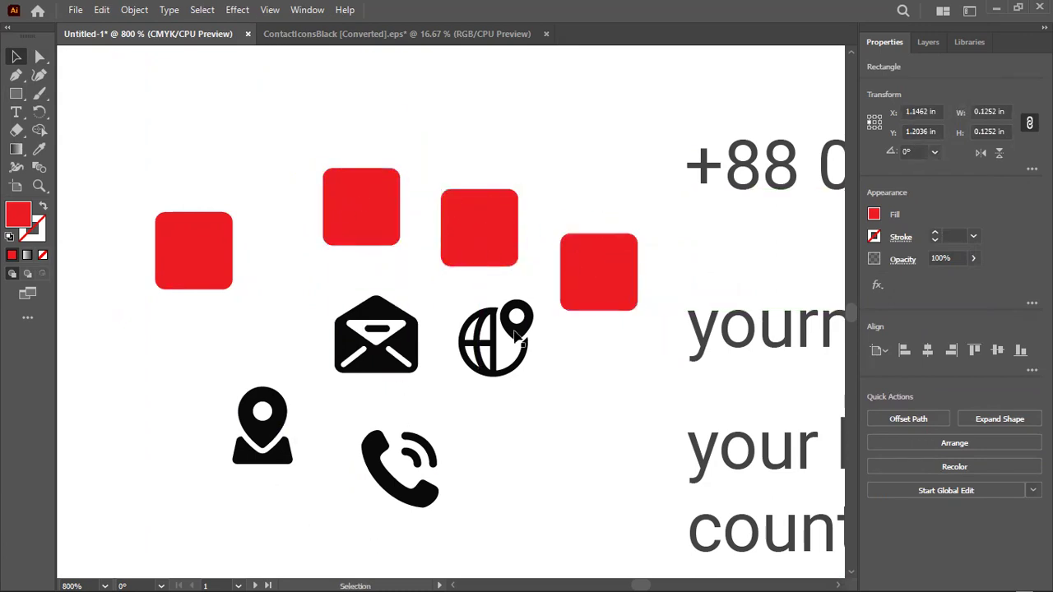
Select the globe, envelope, pin and phone icons and bring up their Arrange menu
left_click(575, 305)
left_click(512, 338)
left_click(376, 337, "shift")
left_click(263, 428, "shift")
left_click(372, 475, "shift")
right_click(372, 475)
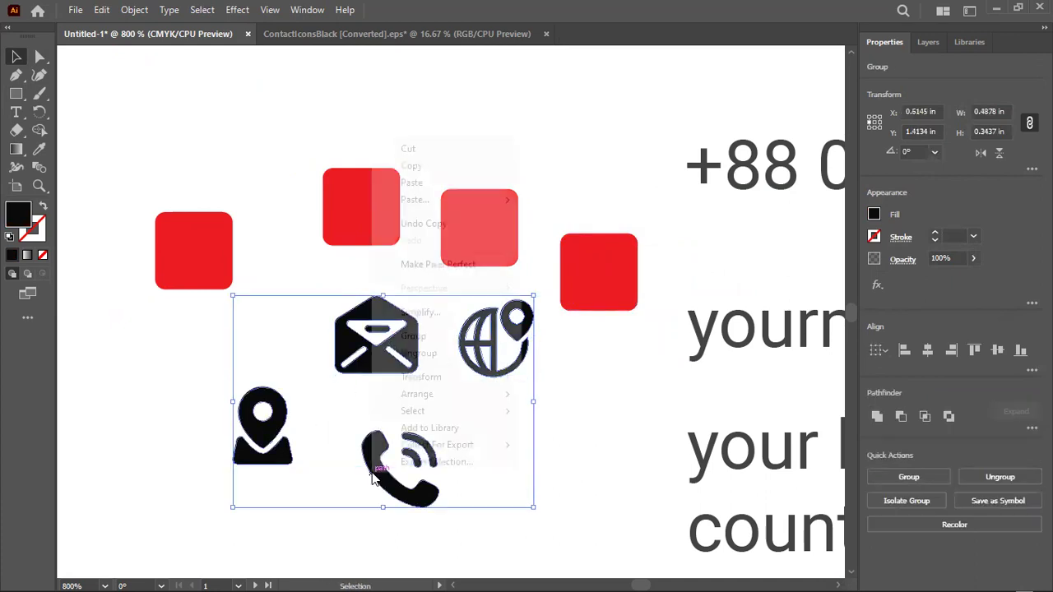
mouse_move(408, 397)
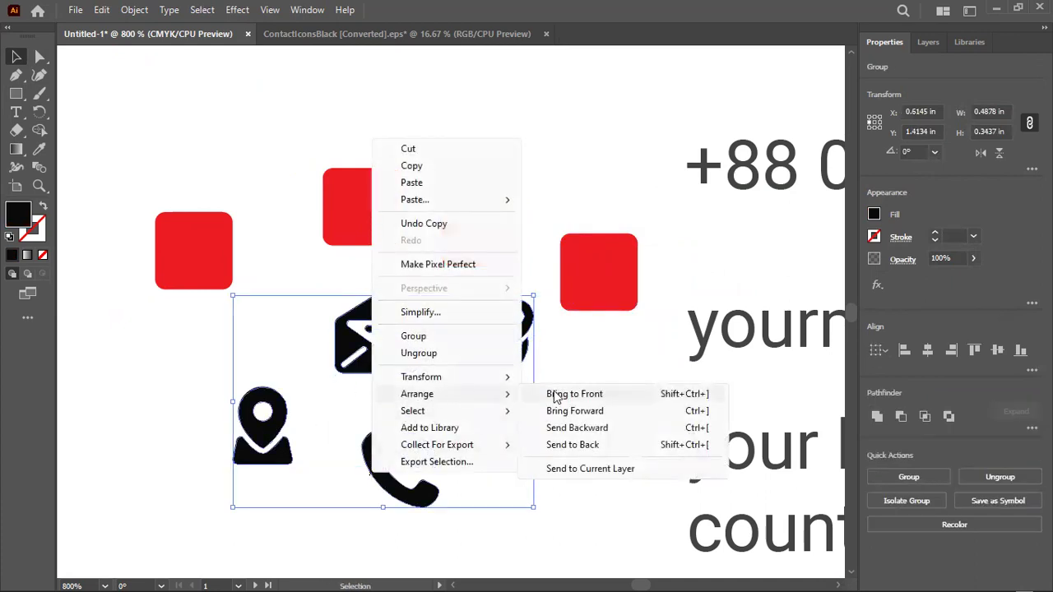
Bring the four icons to the front and centre the globe on the rightmost red square
left_click(555, 395)
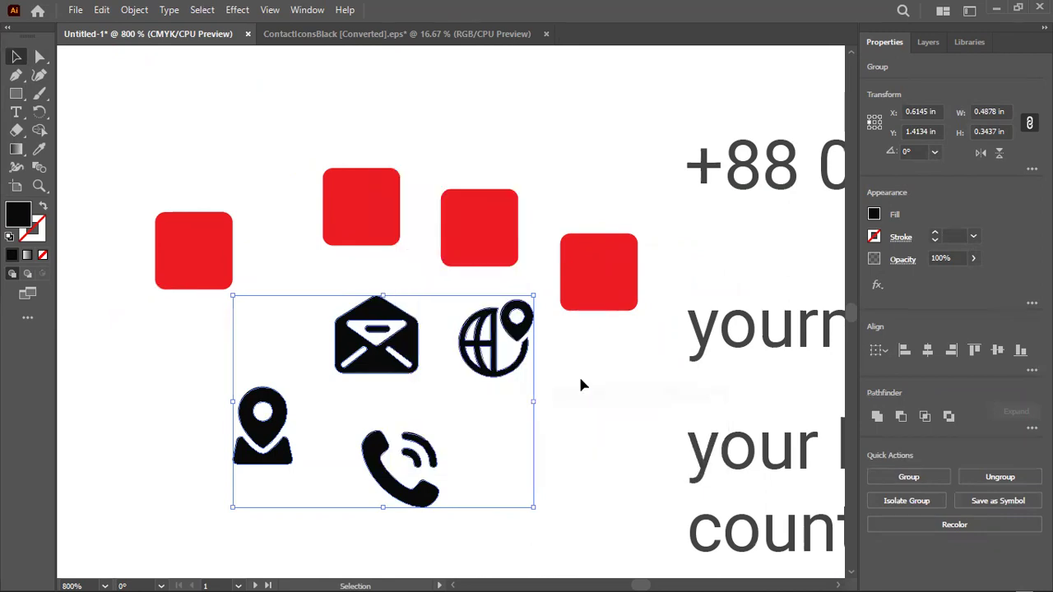
left_click(580, 374)
left_click(606, 252)
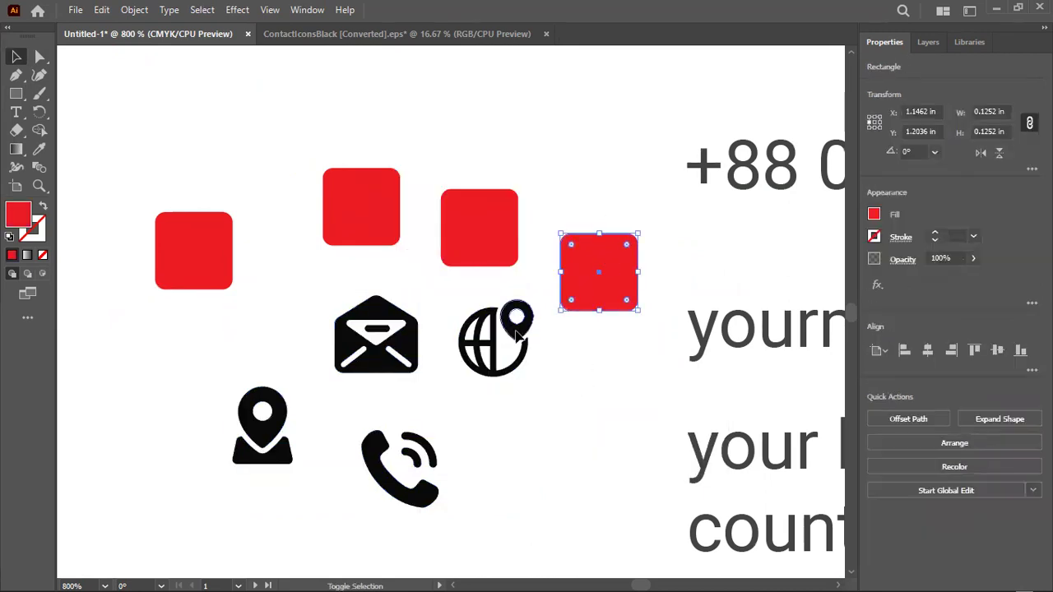
left_click(498, 342, "shift")
left_click(611, 277)
left_click(928, 358)
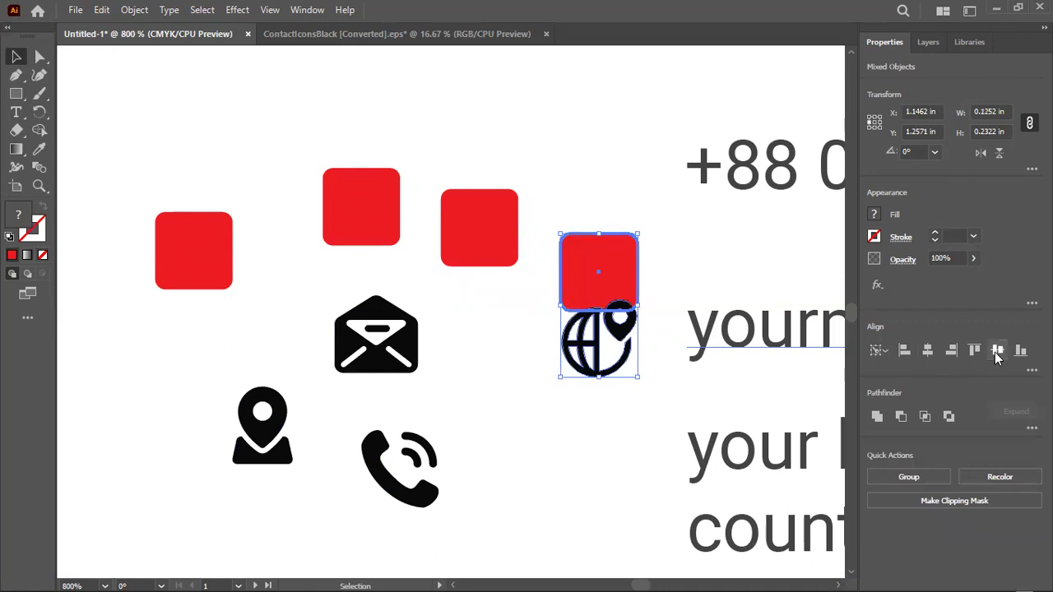
left_click(996, 351)
Centre the envelope icon horizontally and vertically on its red square
left_click(502, 355)
left_click(409, 346)
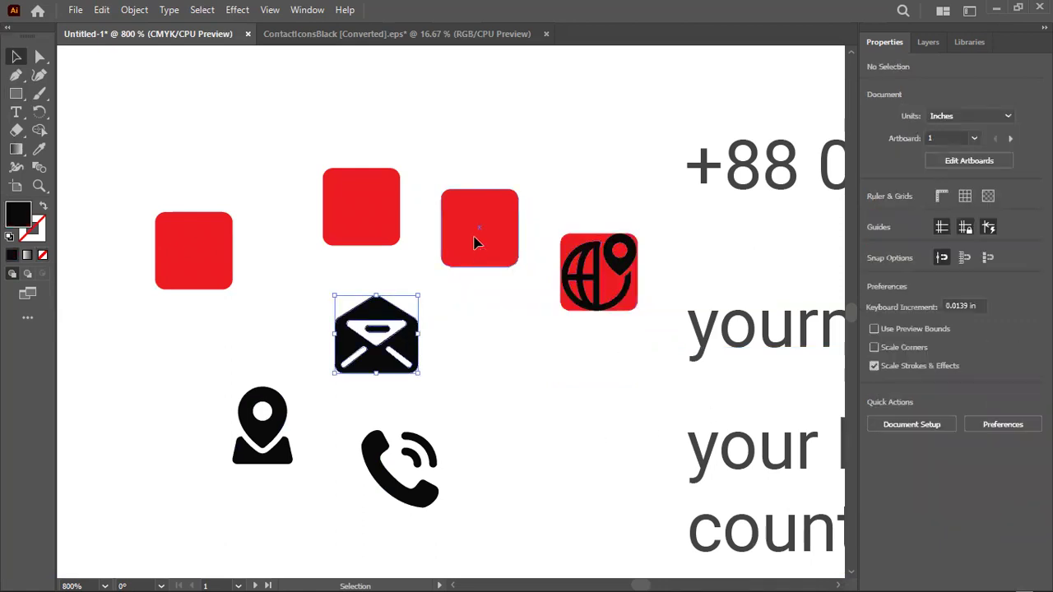
left_click(478, 242, "shift")
left_click(477, 241)
left_click(927, 350)
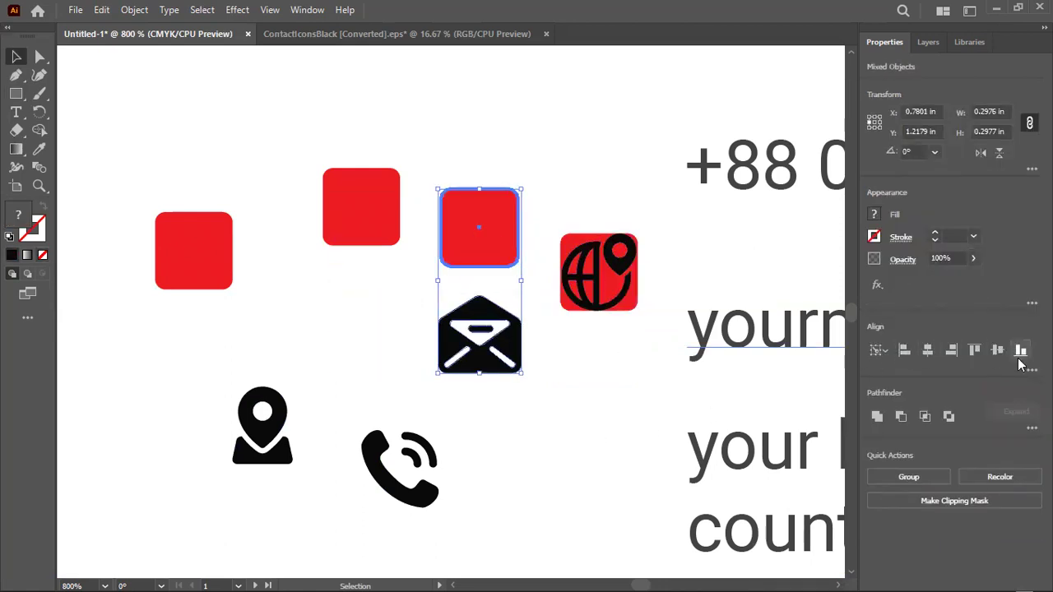
left_click(997, 351)
Centre the location pin on the topmost red square
left_click(371, 228)
left_click(252, 430, "shift")
left_click(362, 236)
left_click(925, 355)
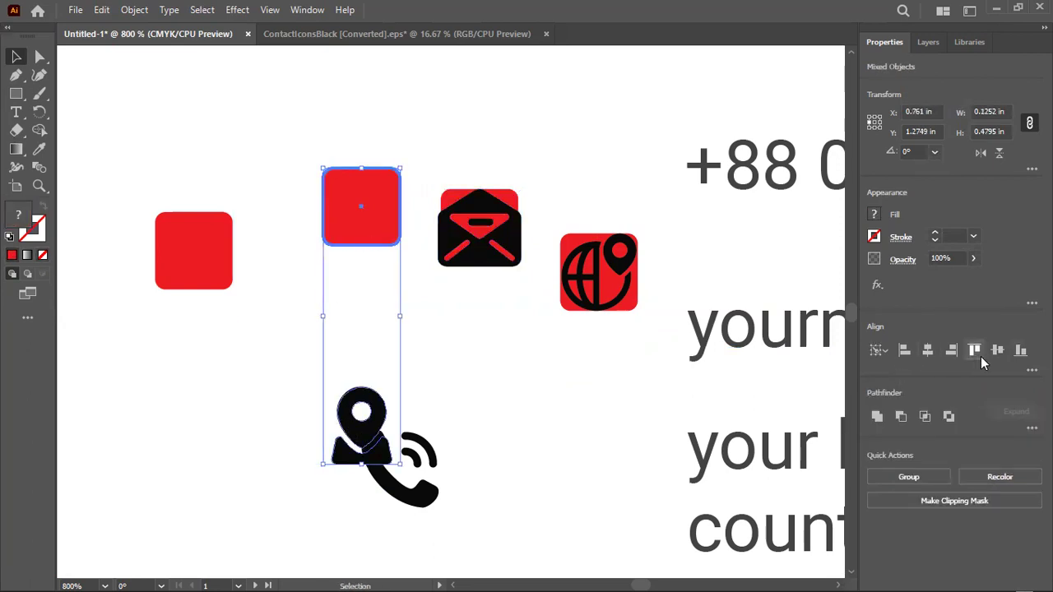
left_click(997, 350)
Centre the phone icon on the leftmost red square
left_click(188, 265)
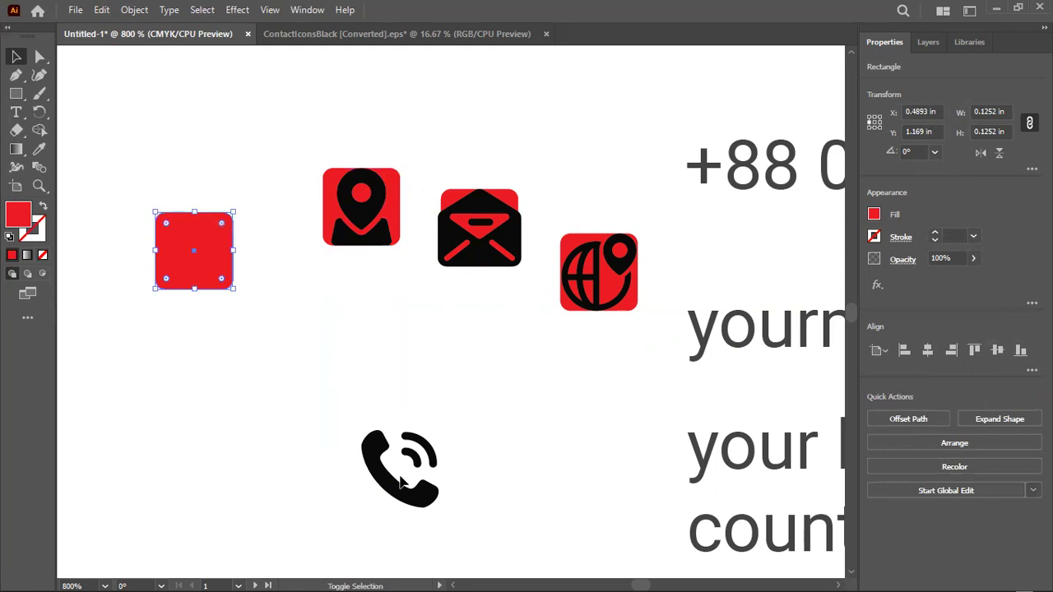
left_click(372, 458, "shift")
left_click(181, 272)
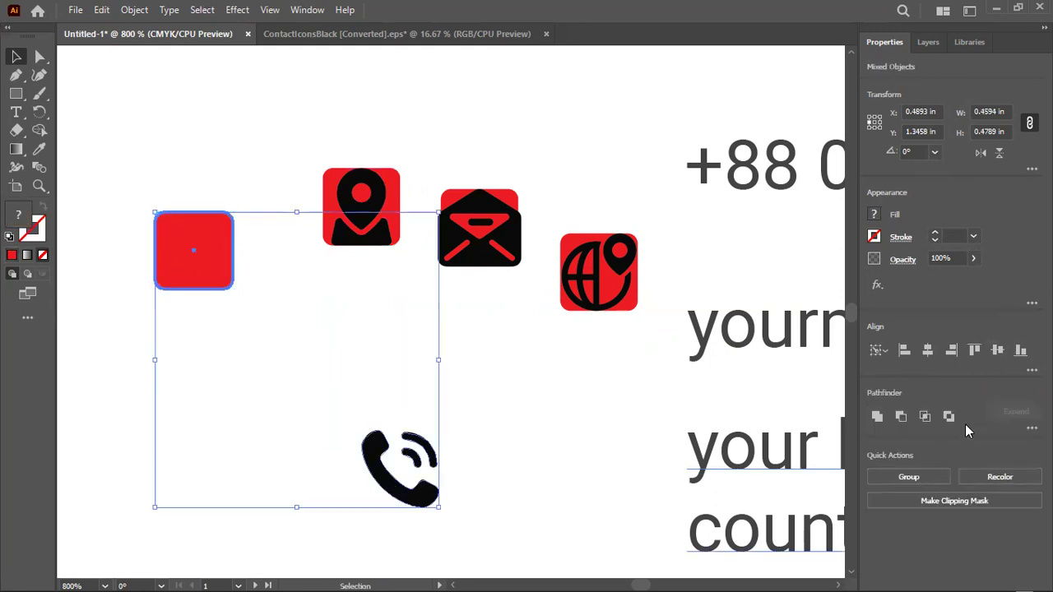
left_click(928, 350)
left_click(997, 351)
left_click(368, 359)
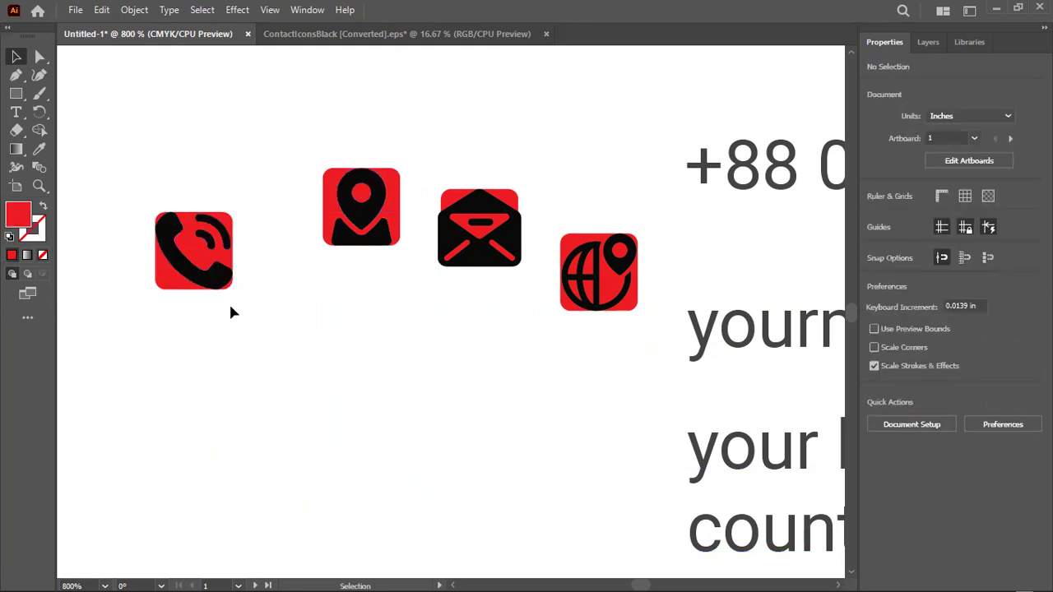
left_click(227, 262)
Scale the phone symbol down inside its red square
left_click(329, 198)
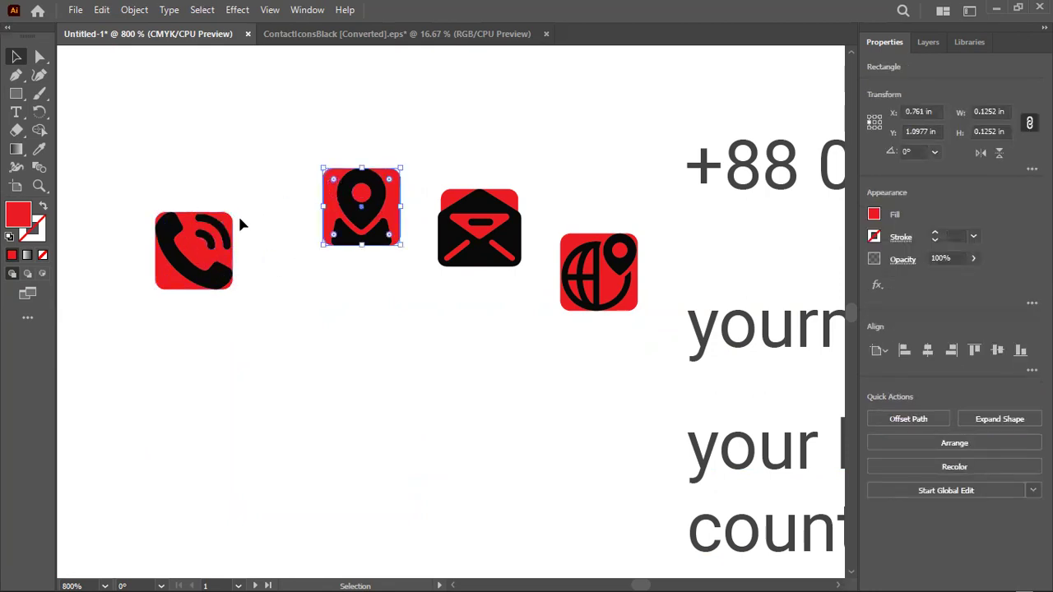
left_click(298, 205)
left_click(341, 206)
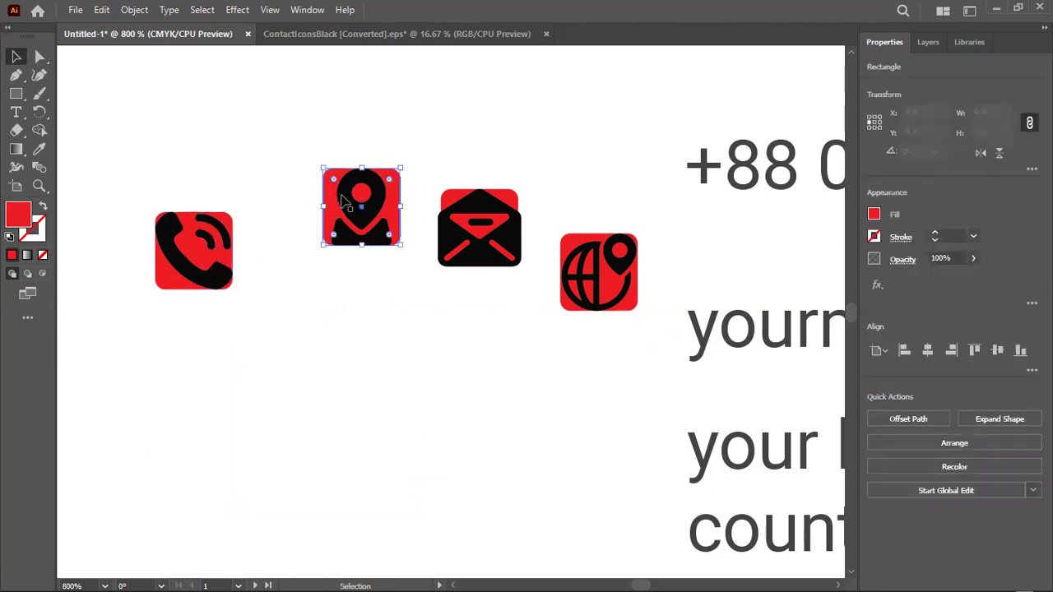
left_click(299, 232)
scroll(158, 259, "up", 3)
left_click(198, 265)
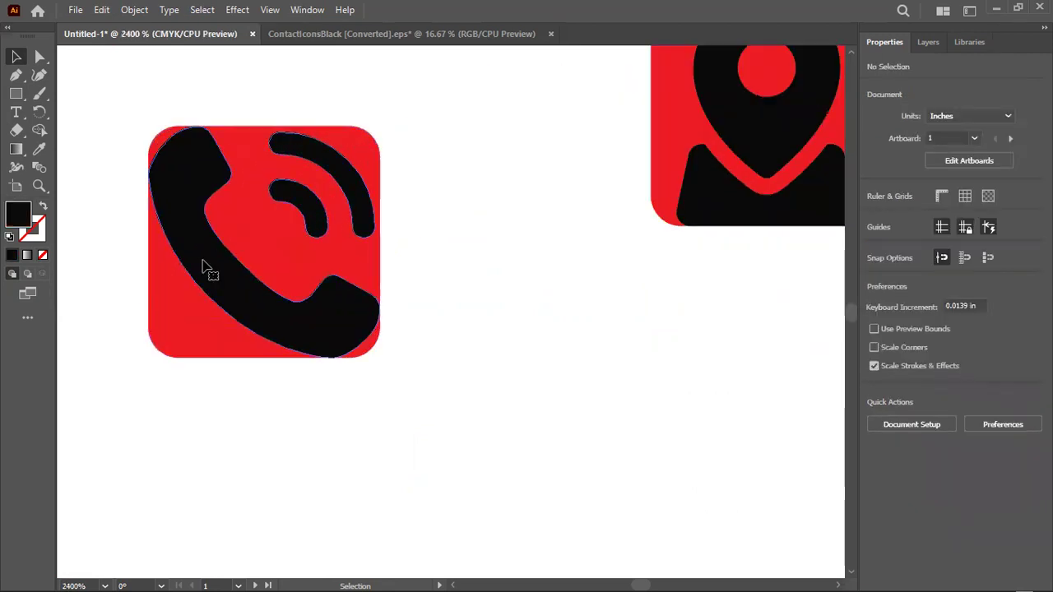
left_click_drag(377, 358, 359, 346)
left_click(73, 359)
Shrink the location pin symbol within its red square
scroll(74, 358, "down", 2)
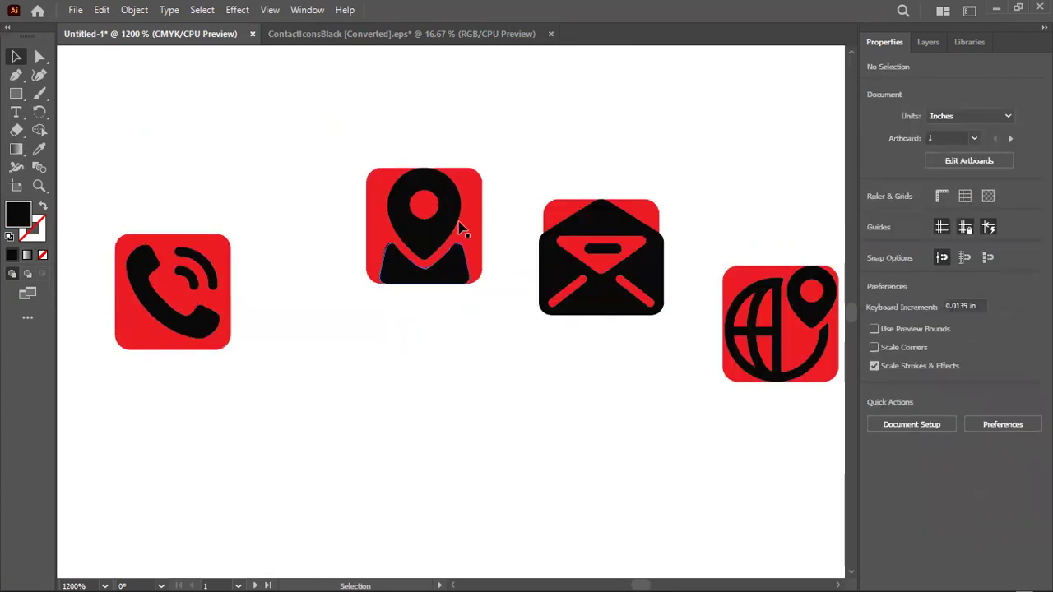
left_click(424, 240)
scroll(477, 287, "up", 2)
left_click_drag(463, 324, 445, 302)
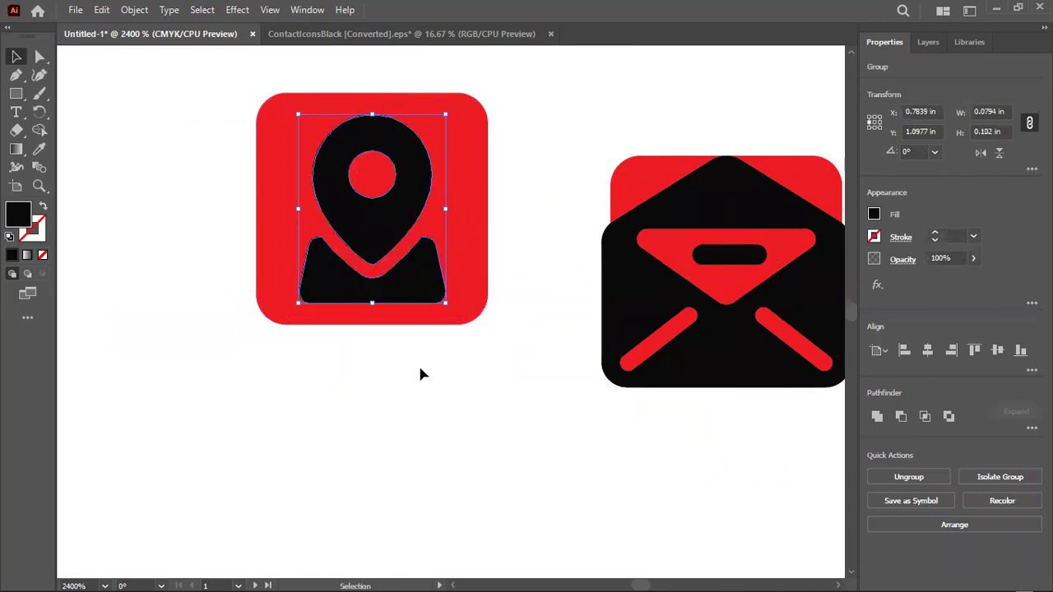
left_click(422, 371)
scroll(425, 370, "down", 2)
Shrink the envelope symbol to fit inside its red square
left_click(600, 354)
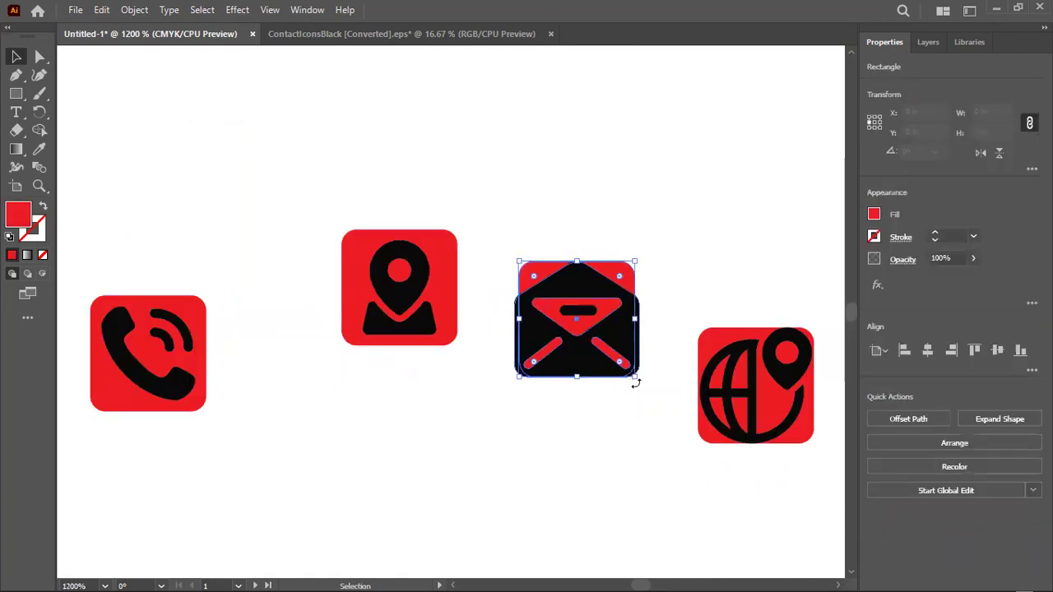
left_click(641, 352)
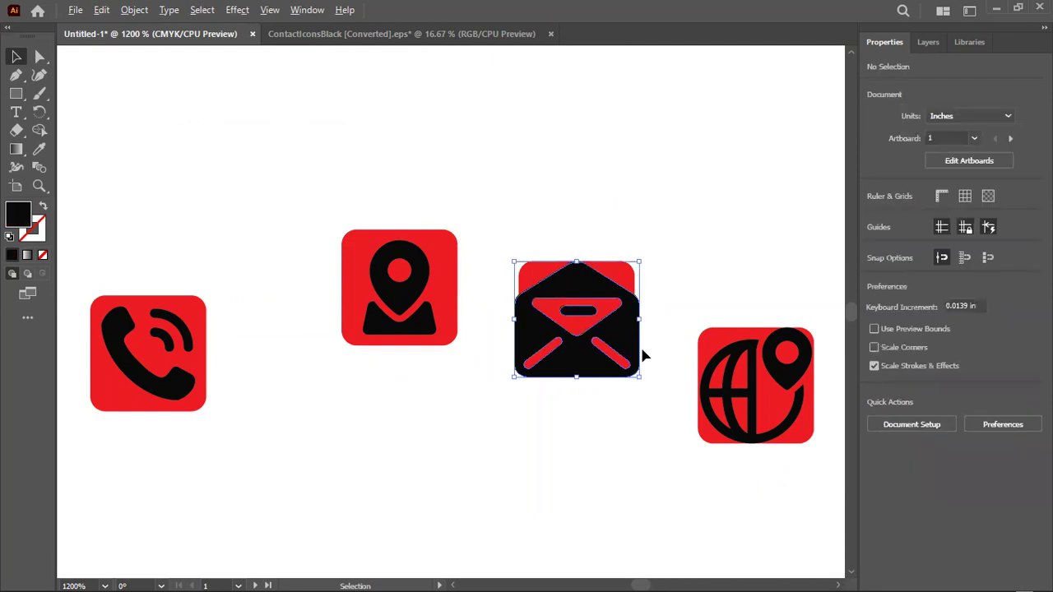
scroll(641, 353, "up", 2)
left_click(646, 376)
left_click_drag(651, 411, 622, 381)
left_click(411, 500)
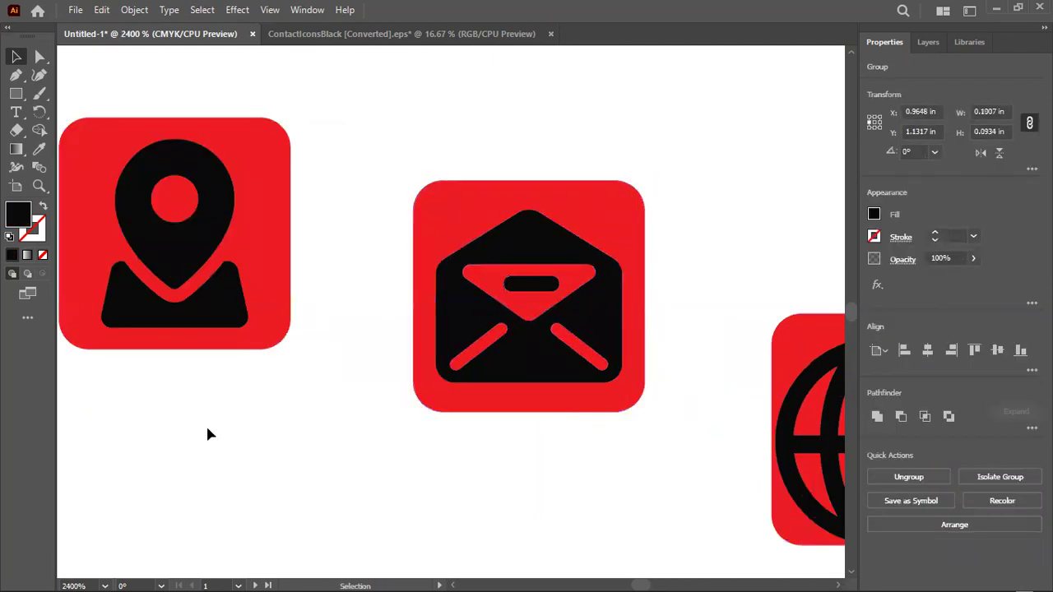
scroll(206, 433, "down", 2)
Shrink the globe symbol slightly within its red square
left_click(510, 431)
left_click_drag(600, 483, 593, 475)
left_click(477, 420)
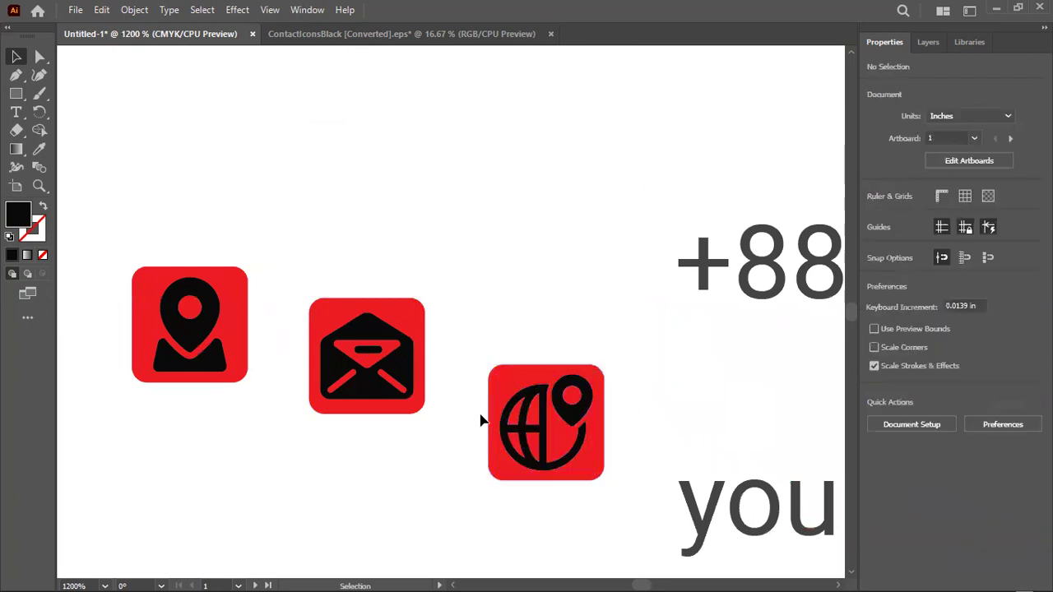
scroll(498, 357, "down", 2)
scroll(500, 356, "down", 3)
scroll(297, 339, "up", 4)
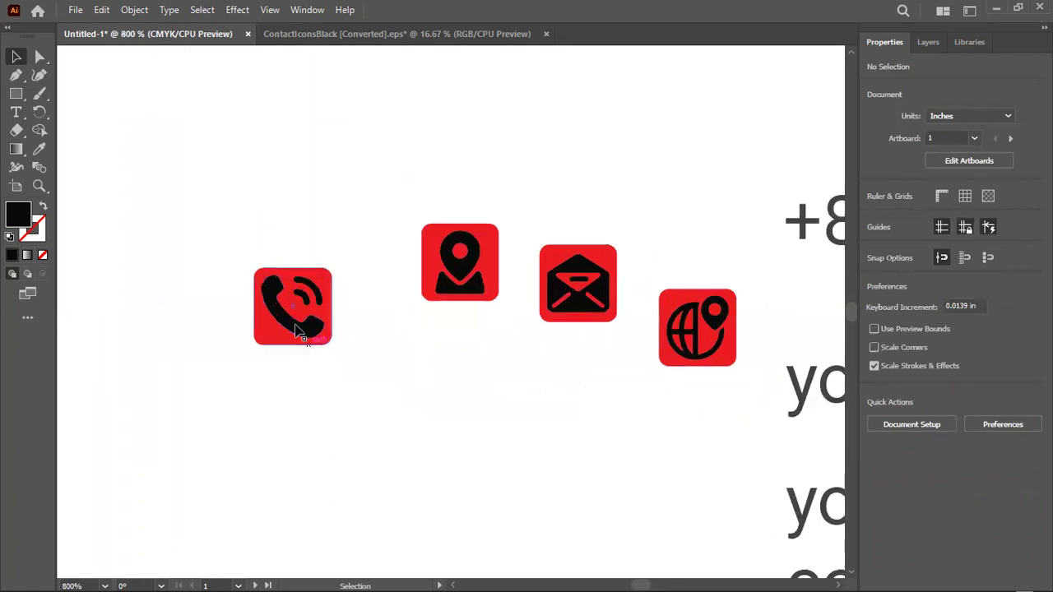
Shrink the phone symbol a little more, then select all four black symbols together
left_click(298, 336)
left_click_drag(355, 371, 351, 364)
left_click(192, 376)
scroll(191, 354, "down", 1)
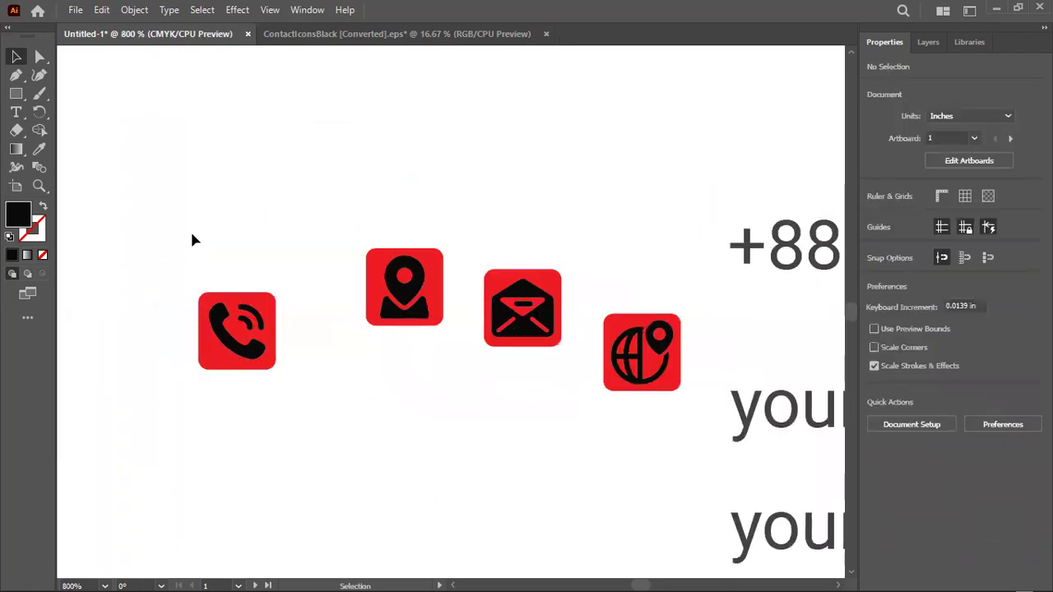
left_click(239, 345)
left_click(404, 283, "shift")
left_click(522, 311, "shift")
left_click(633, 362, "shift")
Recolour the four selected symbols white with the Eyedropper
key("i")
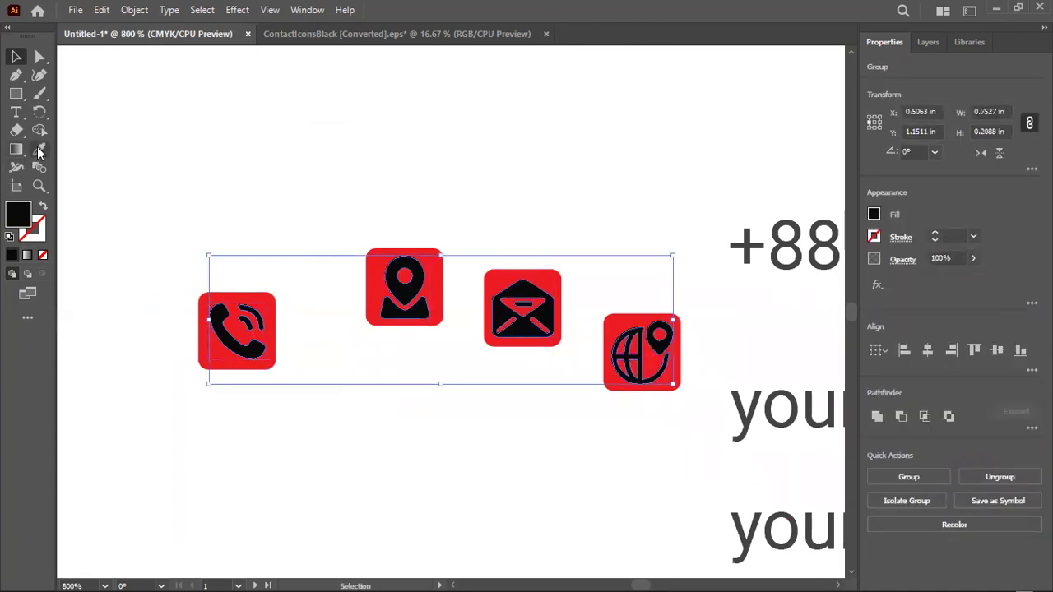
left_click(129, 141)
left_click(16, 56)
left_click(235, 371)
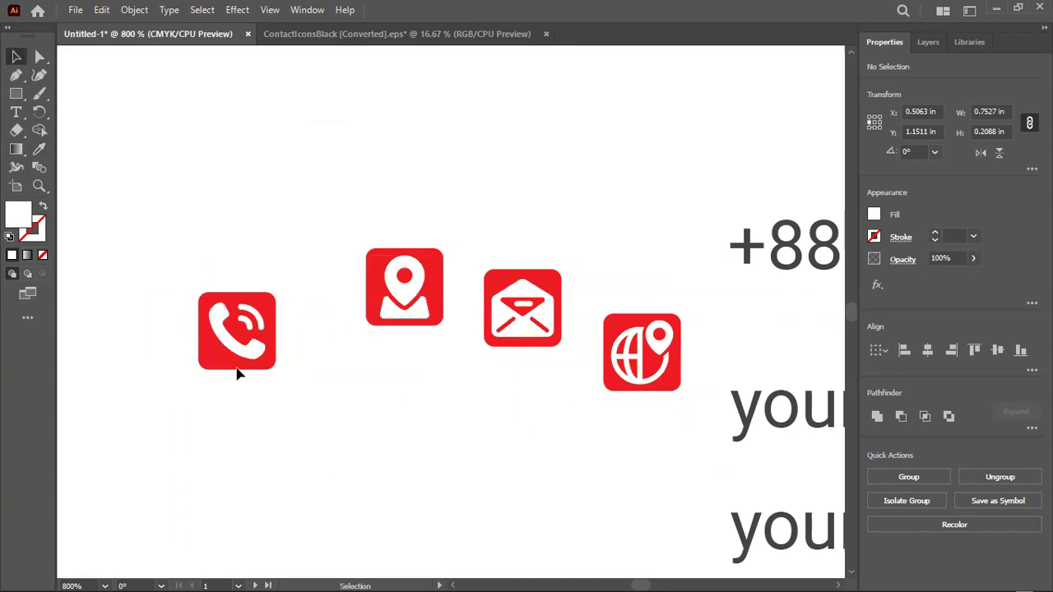
Select the phone, pin, envelope and globe icons individually as whole groups
left_click_drag(184, 219, 280, 416)
left_click_drag(348, 245, 412, 350)
left_click_drag(501, 237, 588, 350)
left_click_drag(624, 299, 648, 415)
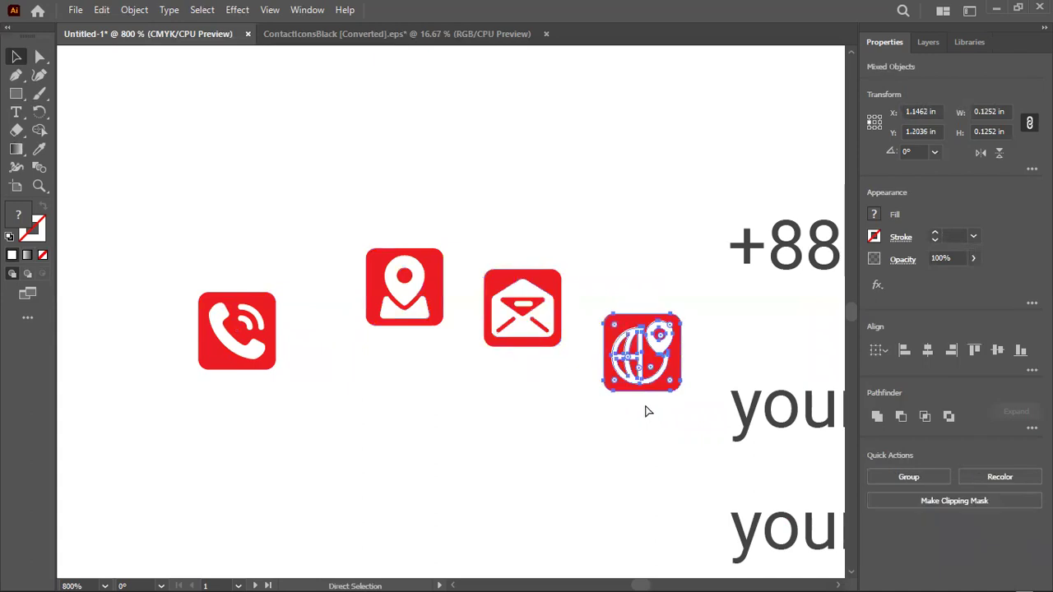
key("v")
scroll(421, 371, "down", 3)
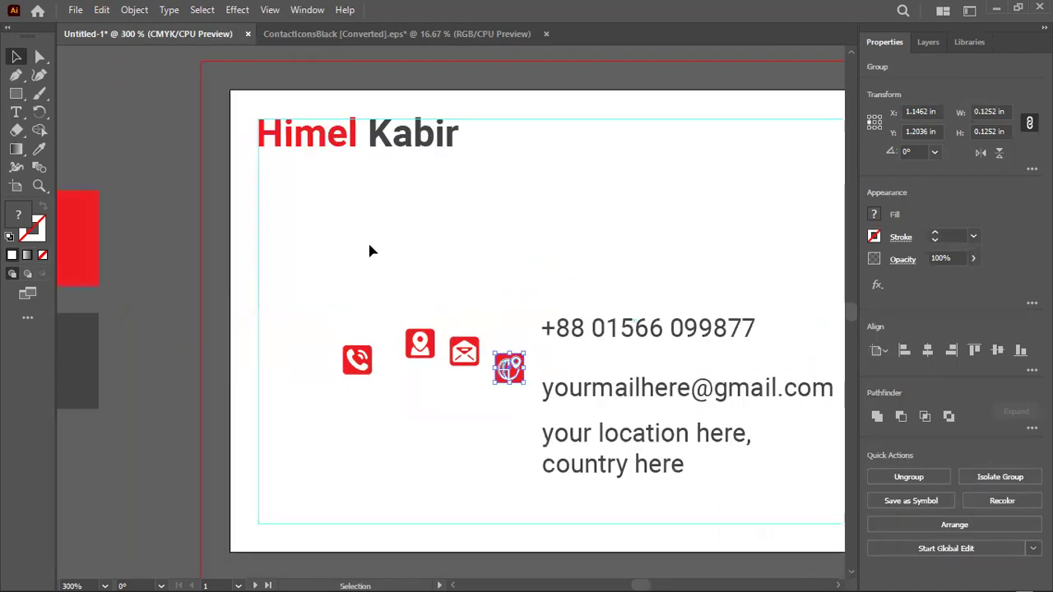
left_click_drag(383, 240, 528, 149)
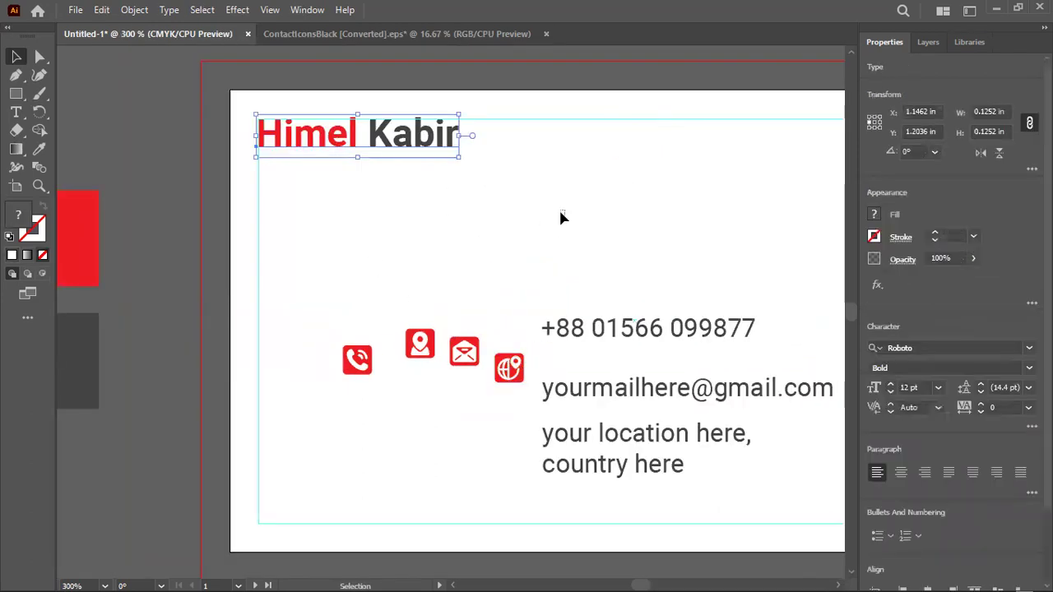
left_click(601, 214)
left_click(350, 372)
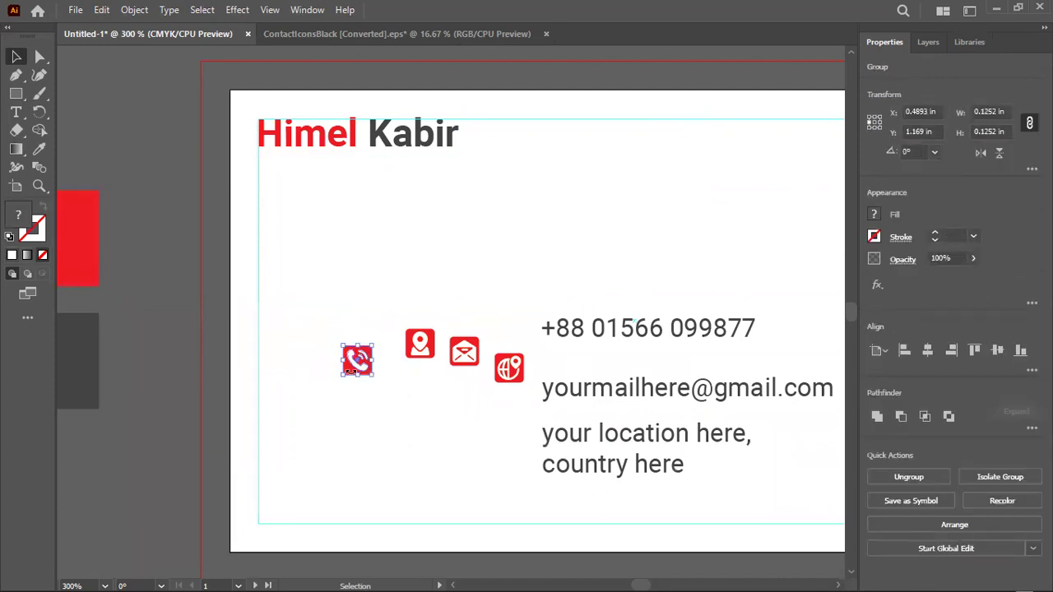
left_click(418, 244)
left_click_drag(485, 204, 485, 204)
left_click_drag(316, 297, 369, 440)
left_click(324, 236)
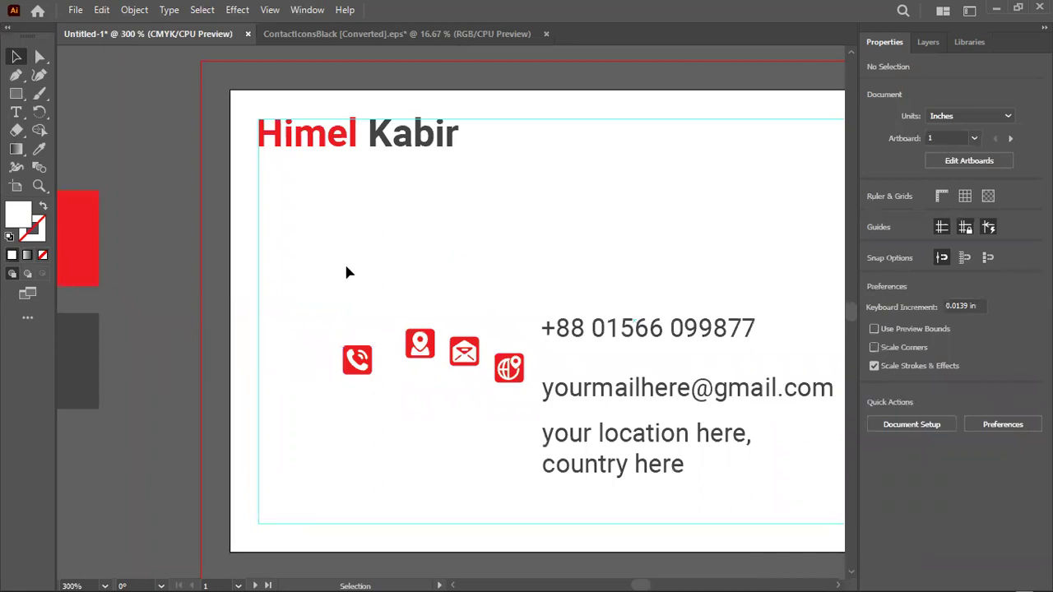
Stack the four icons with horizontal and vertical centre alignment, enlarge them slightly, and pull the phone out
left_click_drag(320, 309, 523, 415)
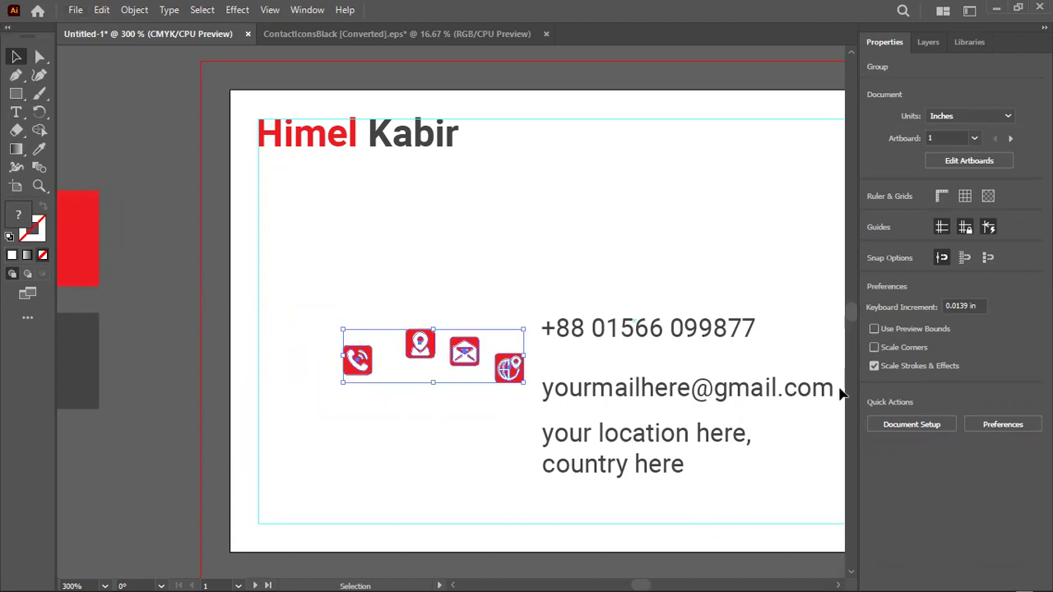
left_click(927, 351)
left_click(997, 351)
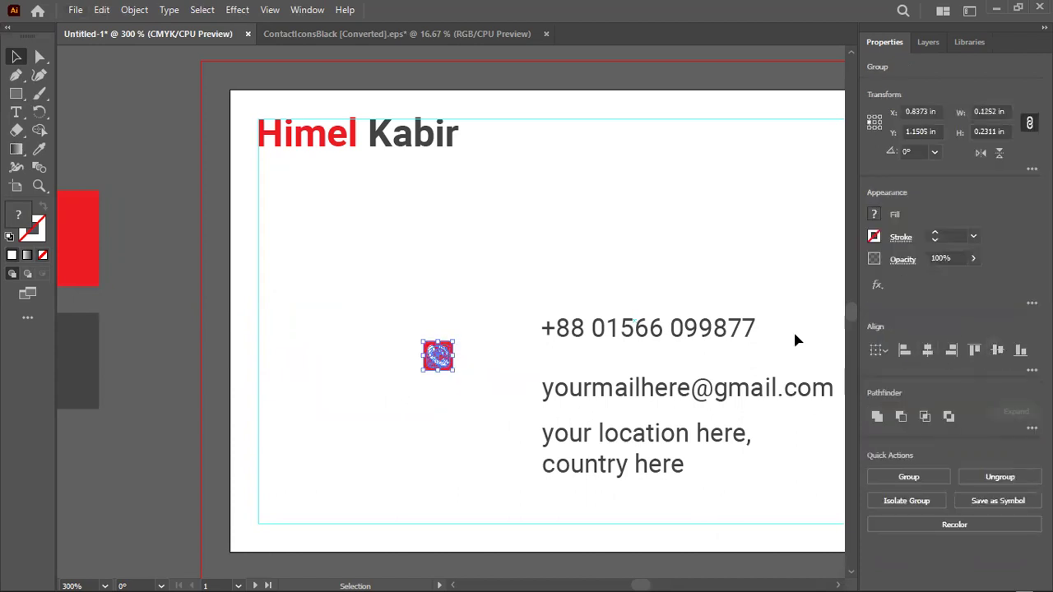
scroll(451, 375, "up", 6)
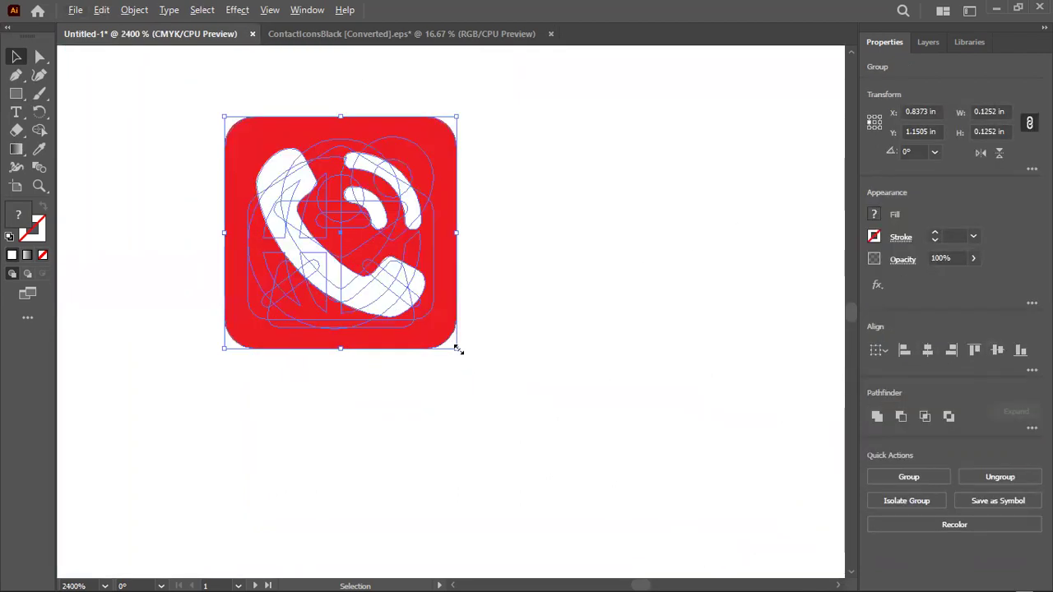
left_click_drag(463, 351, 474, 361)
left_click(207, 317)
scroll(201, 315, "down", 4)
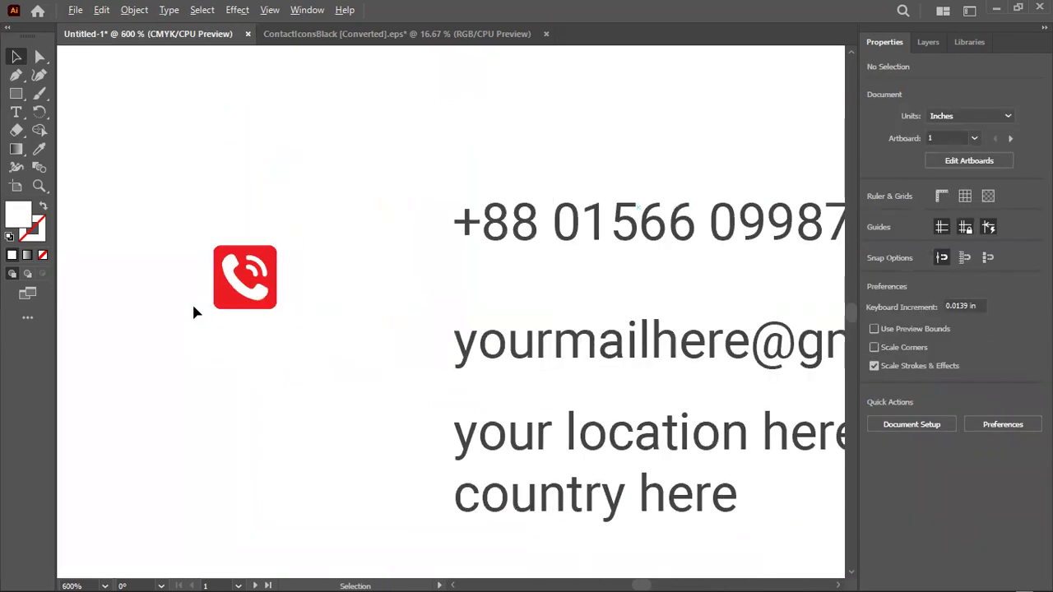
scroll(335, 301, "down", 2)
left_click_drag(283, 290, 369, 329)
Move the email icon beside the email line and delete the unneeded globe icon
left_click(278, 402)
left_click(283, 288)
left_click_drag(216, 275, 330, 276)
left_click(246, 334)
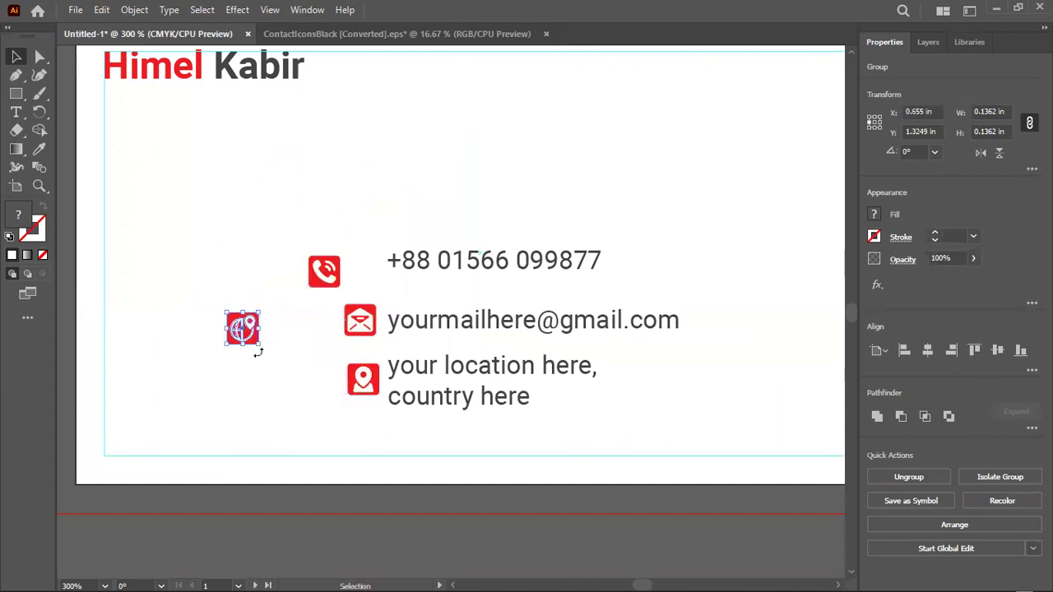
key("Delete")
Left-align the phone, email and location icons in one column, keyed to the phone icon
left_click_drag(307, 205, 359, 425)
left_click(329, 279)
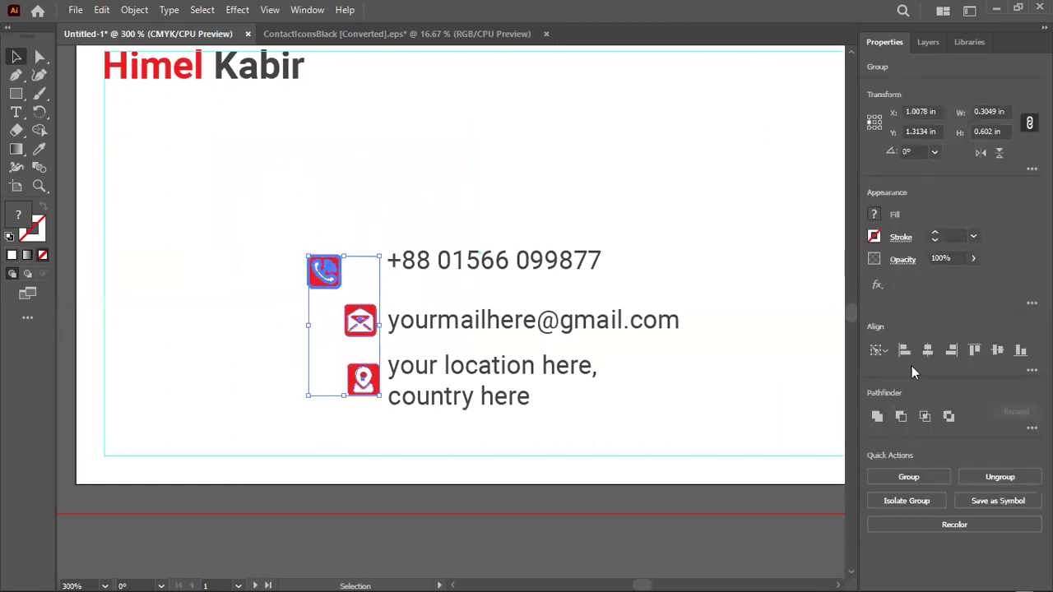
left_click(927, 350)
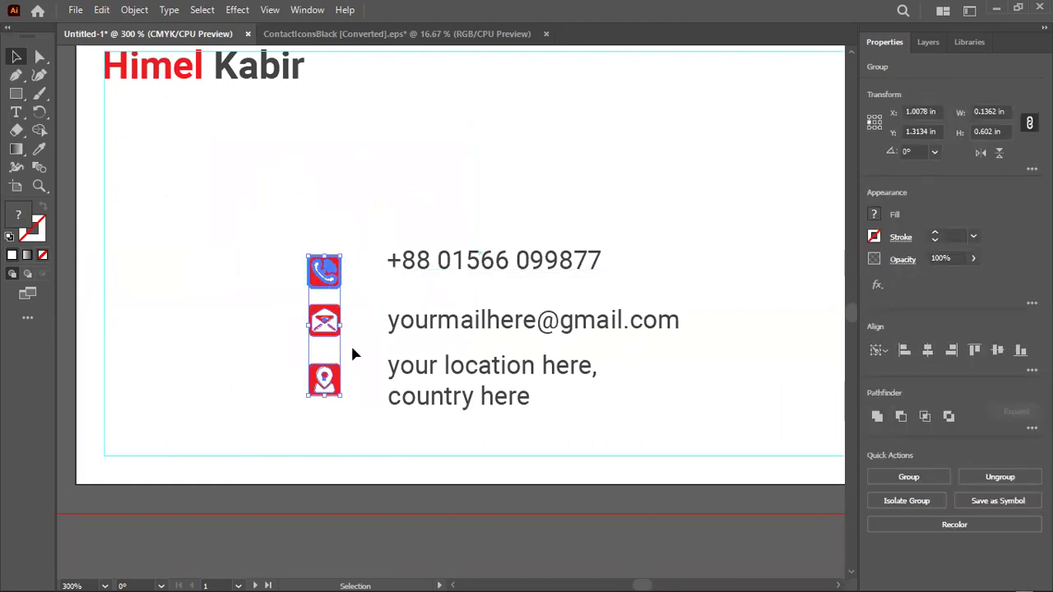
left_click(349, 412)
Vertically centre the phone number and the email line on their own icons
left_click_drag(301, 228, 416, 282)
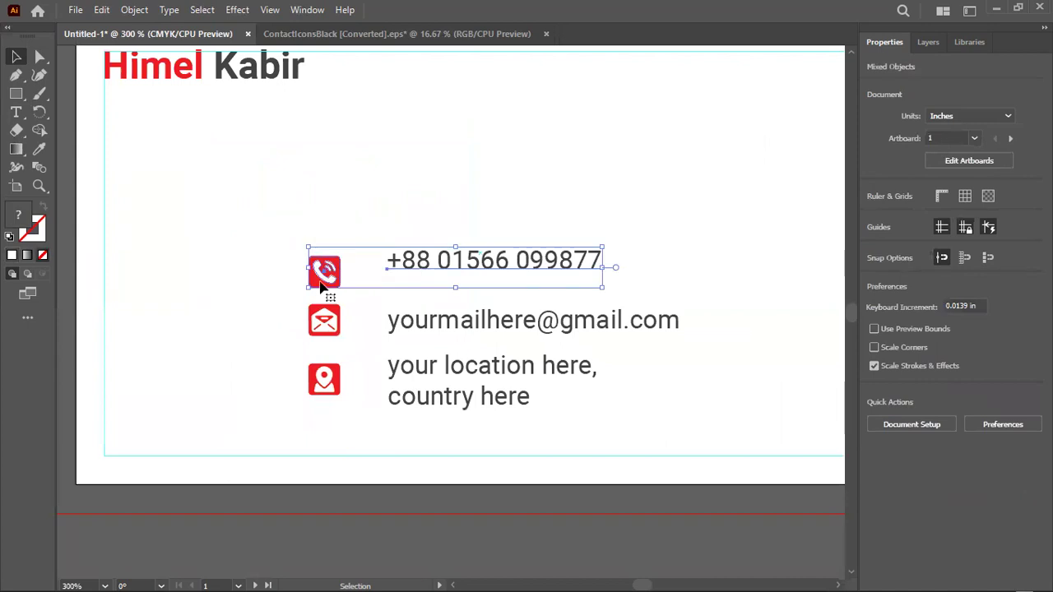
left_click(323, 282)
left_click(998, 352)
left_click_drag(292, 298, 419, 341)
left_click(323, 331)
left_click(324, 328)
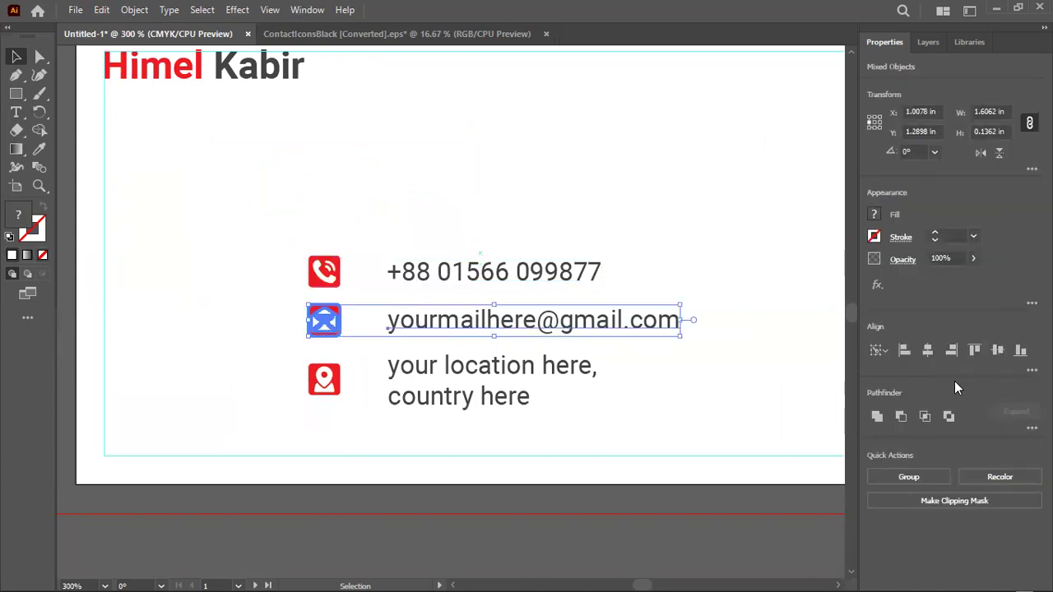
left_click(1003, 350)
Align the two-line address with its red location-pin icon, centred vertically and then top-aligned
left_click_drag(287, 364, 449, 420)
left_click(333, 387)
left_click(998, 351)
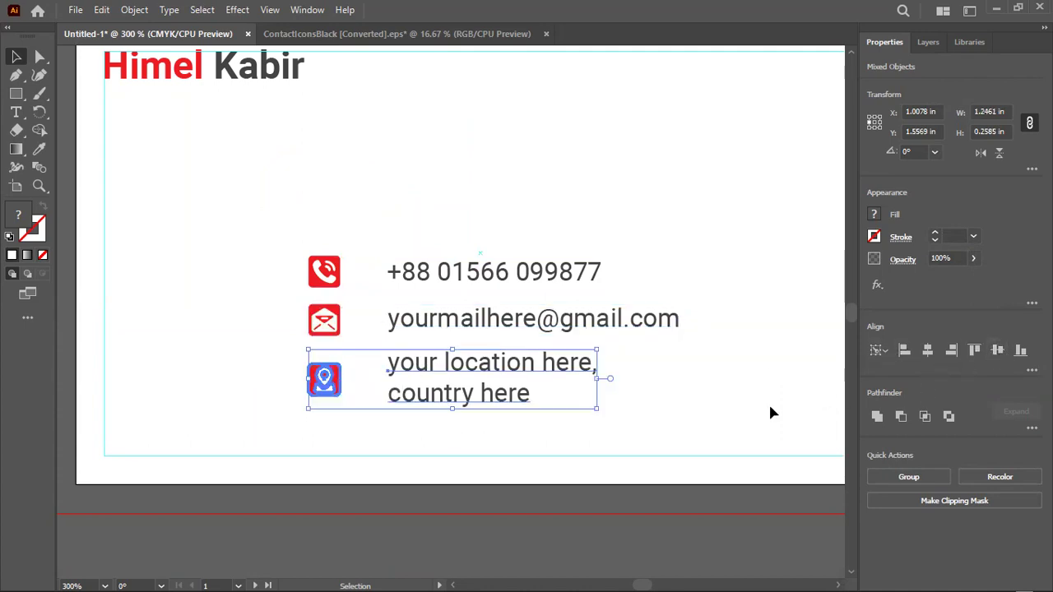
left_click(544, 481)
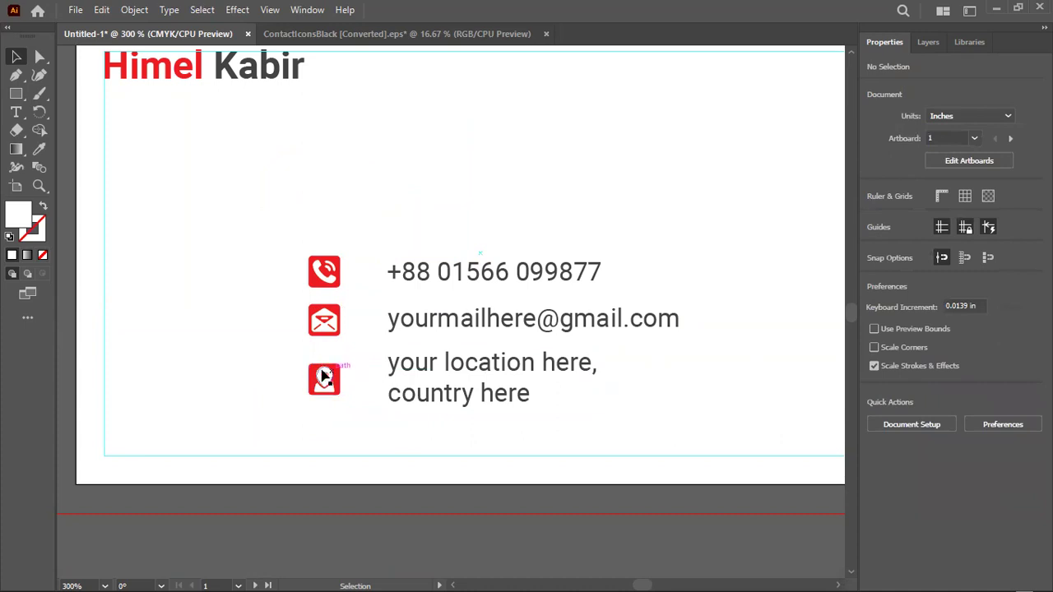
left_click_drag(301, 359, 491, 447)
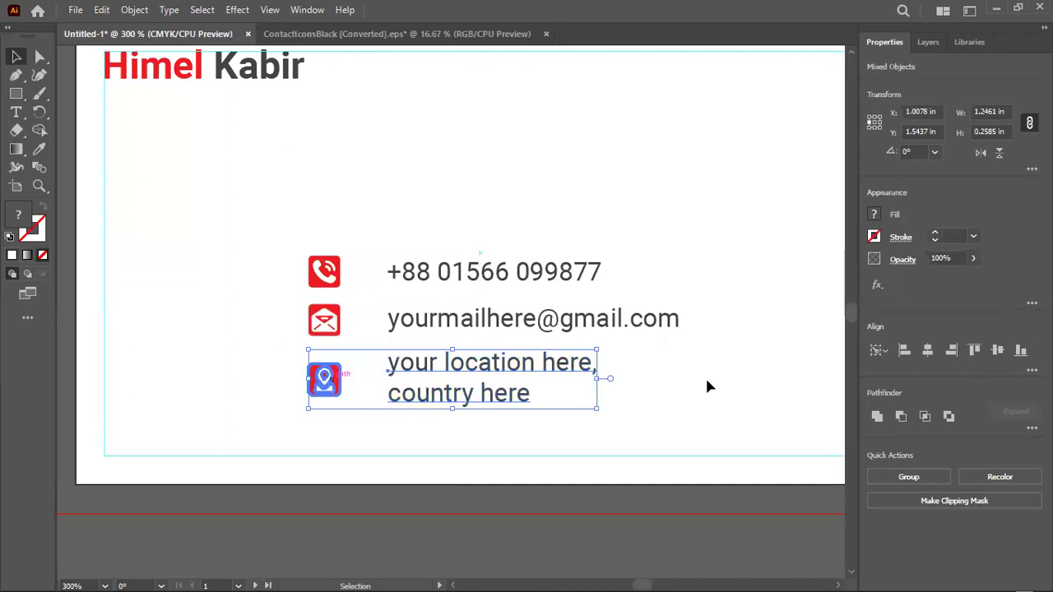
left_click(974, 350)
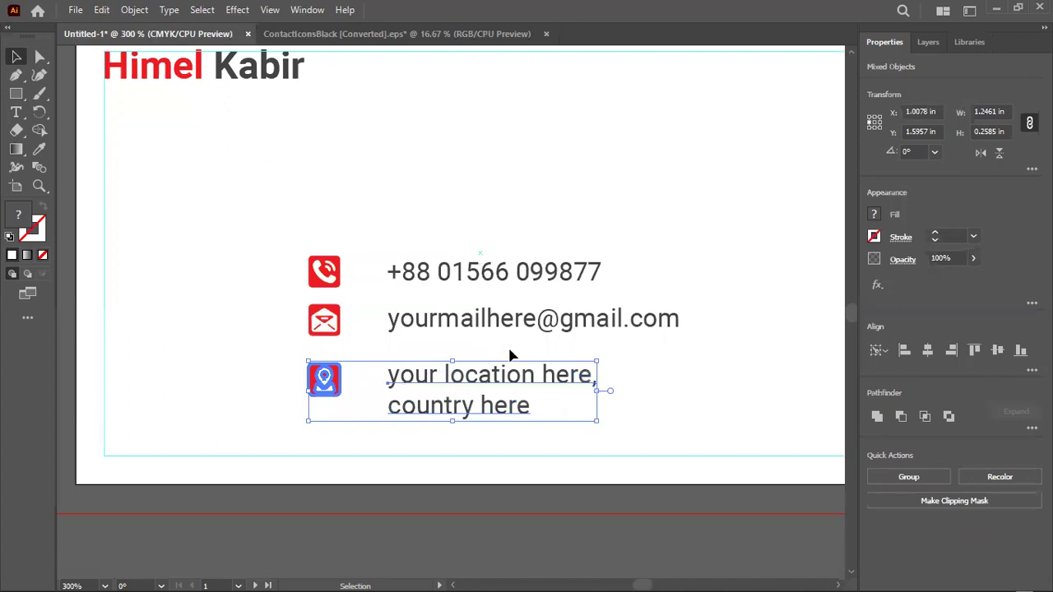
left_click(632, 356)
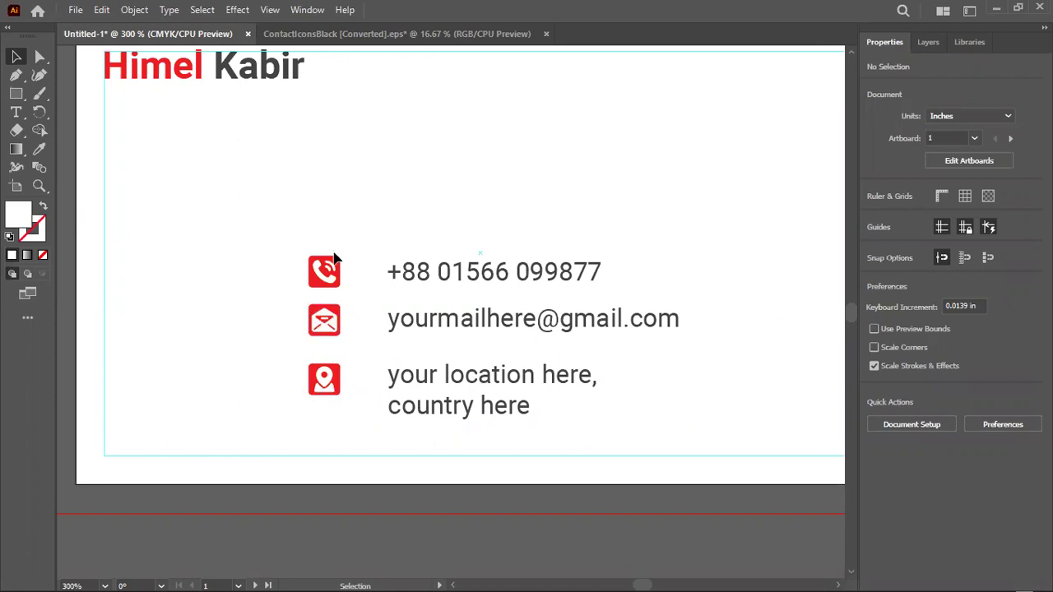
Nudge the three contact text lines left, closer to their icons
left_click_drag(412, 227, 418, 443)
key("Left")
key("Left")
key("Left")
key("Left")
key("Left")
key("Left")
key("Left")
key("Left")
key("Left")
key("Left")
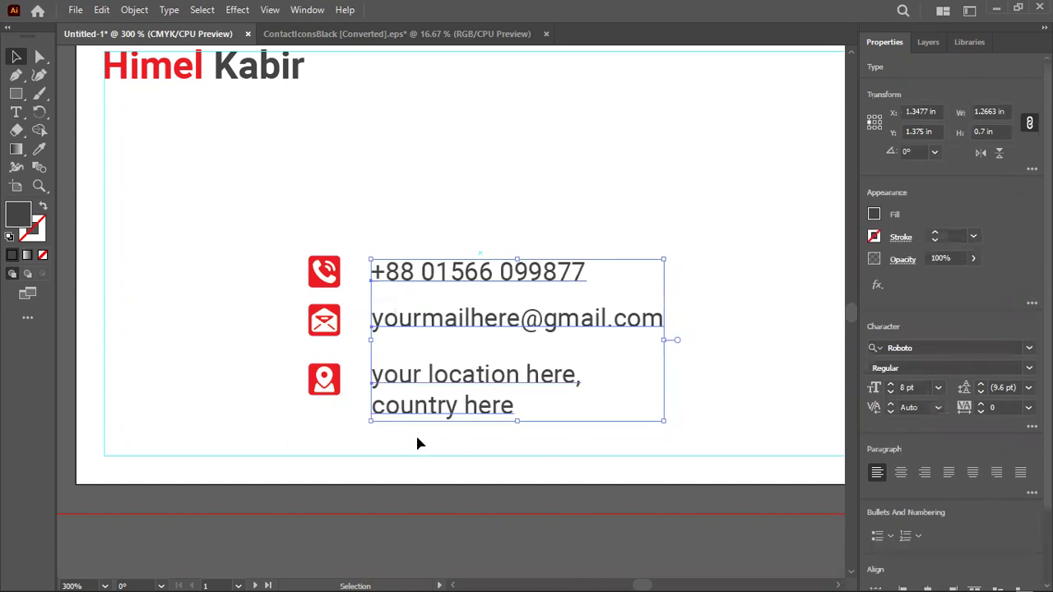
key("Right")
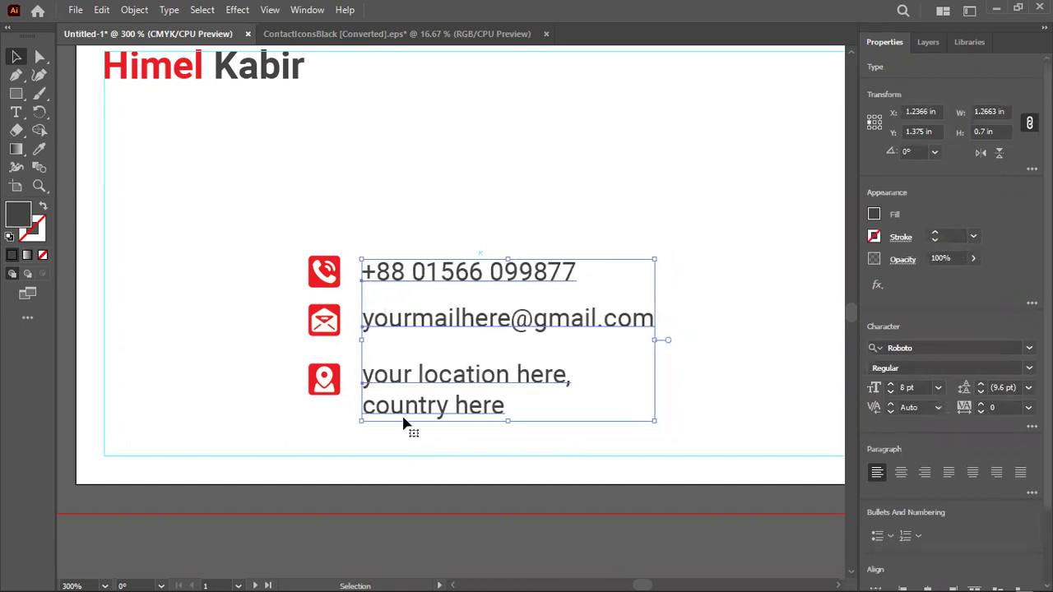
Group the phone icon with its number, and the e-mail icon with its address
left_click(391, 241)
left_click_drag(283, 234, 460, 304)
right_click(452, 296)
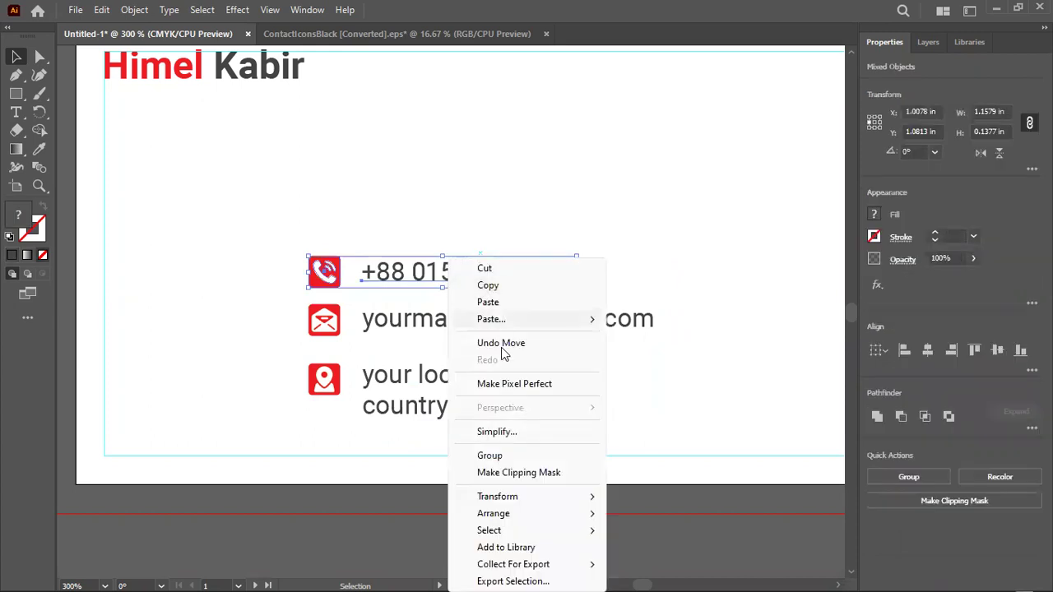
left_click(499, 458)
left_click_drag(301, 324, 404, 332)
right_click(405, 332)
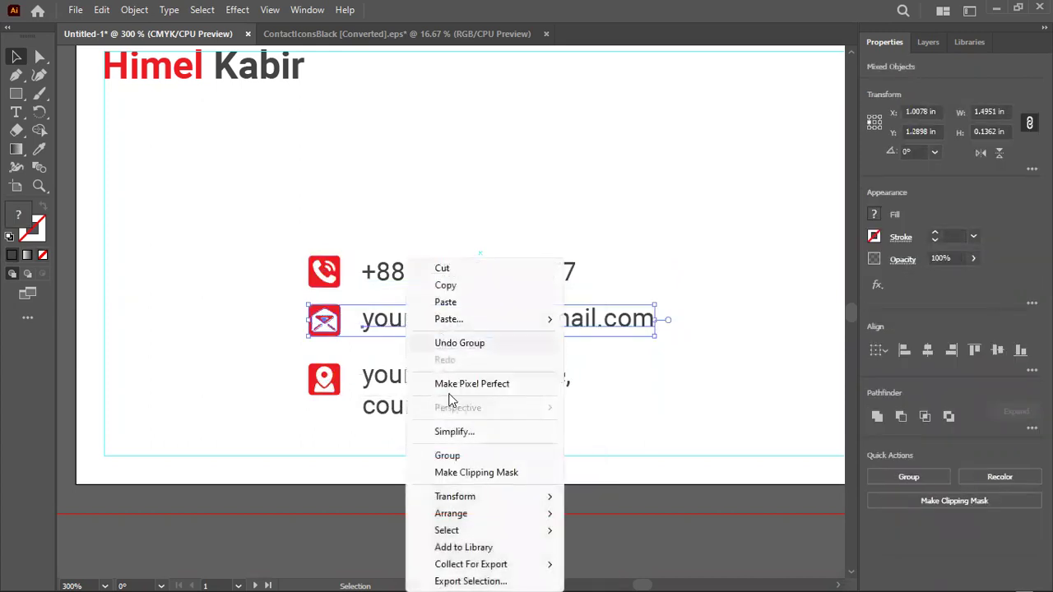
left_click(454, 455)
Group the location pin icon with its location text line
left_click(238, 248)
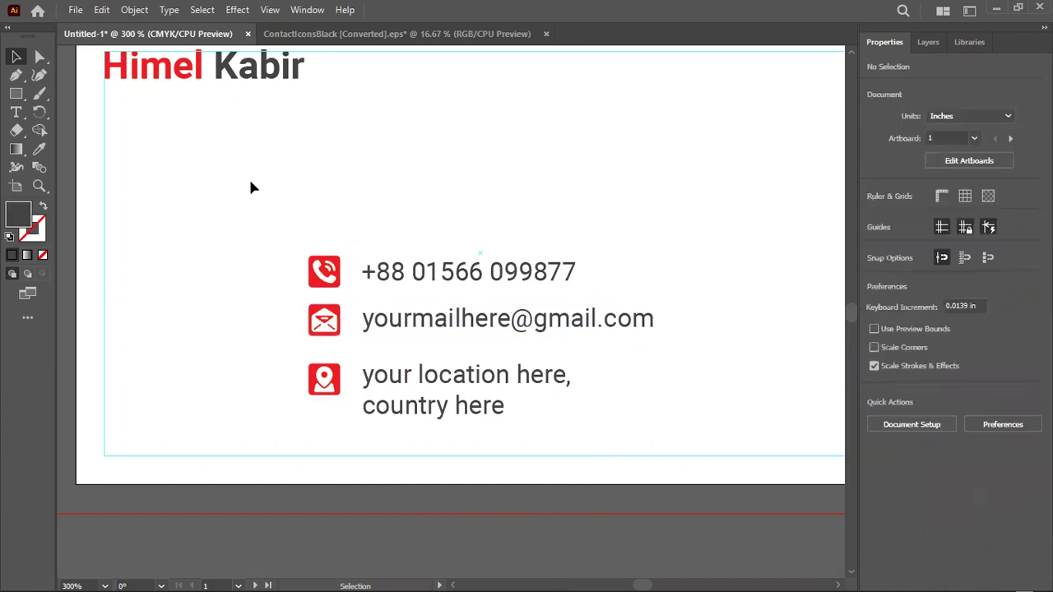
left_click(335, 377)
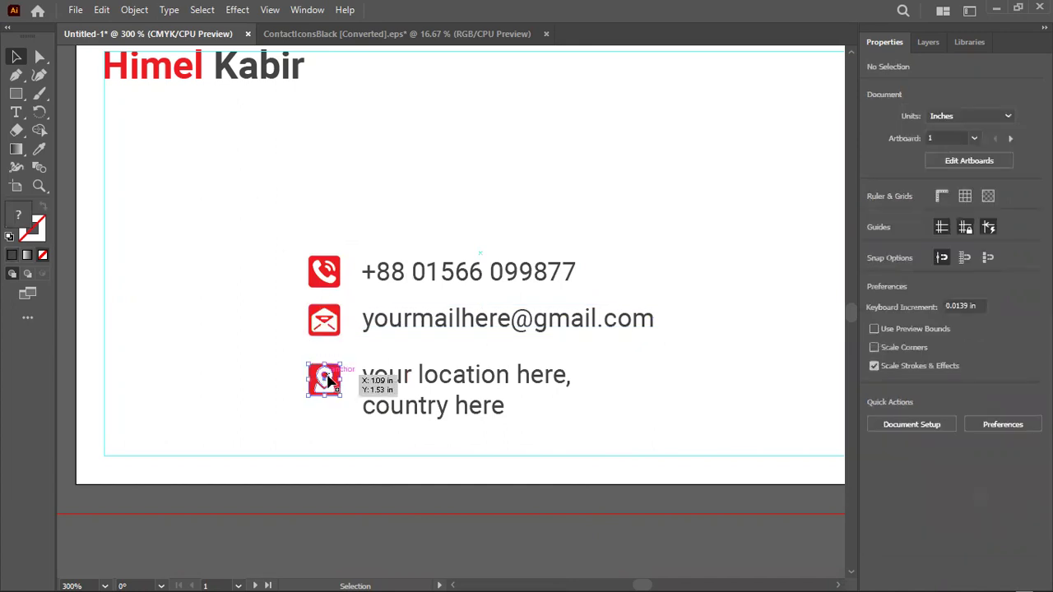
left_click(426, 394, "shift")
right_click(425, 394)
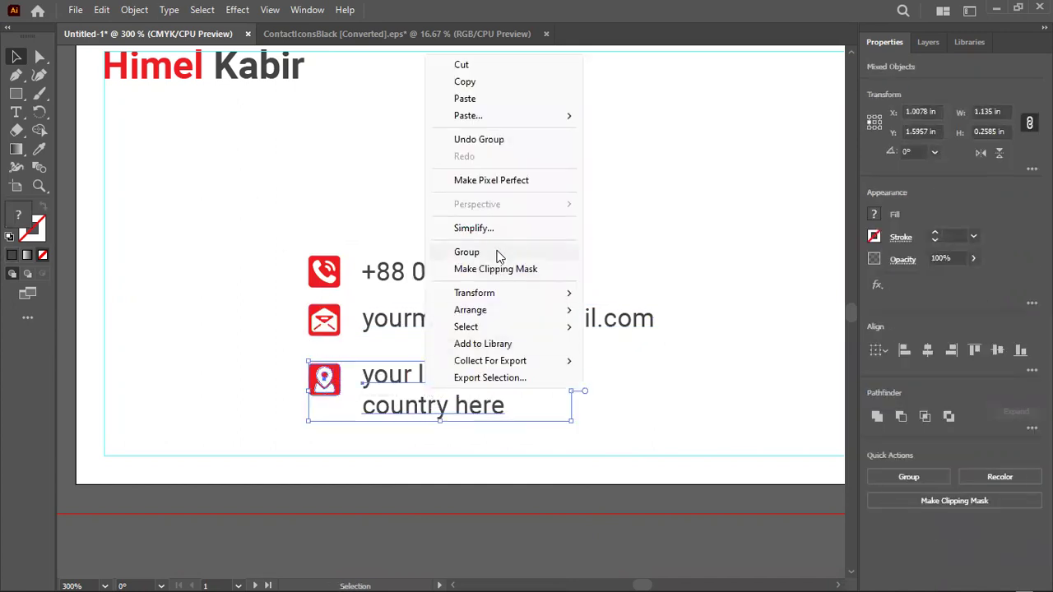
left_click(466, 253)
left_click(488, 222)
scroll(472, 223, "down", 1)
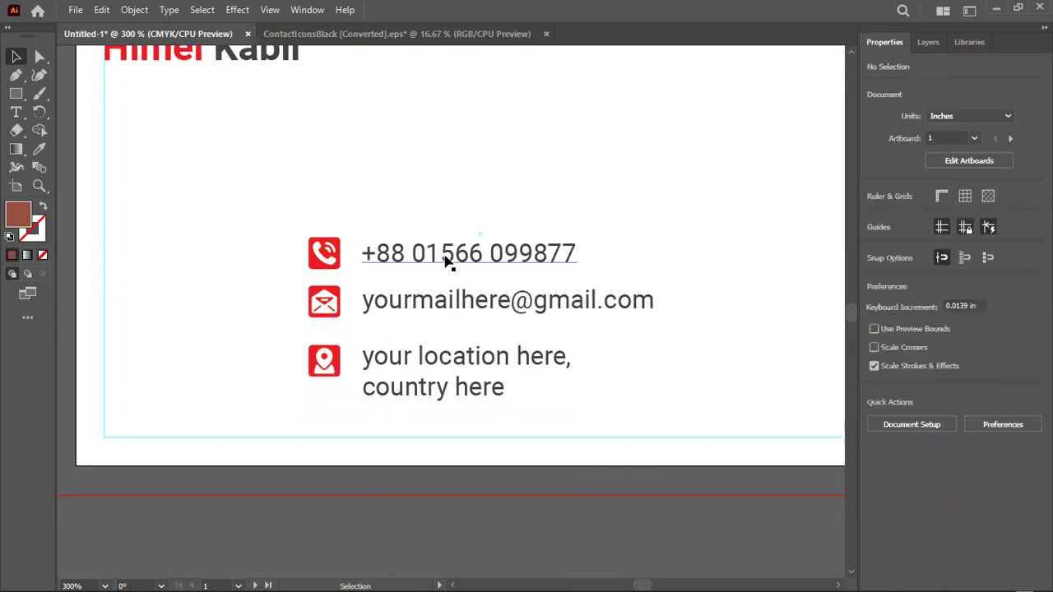
left_click_drag(446, 261, 436, 304)
Drag the three contact rows left onto the card's left margin
left_click(436, 303)
left_click(452, 368)
key("ctrl+minus")
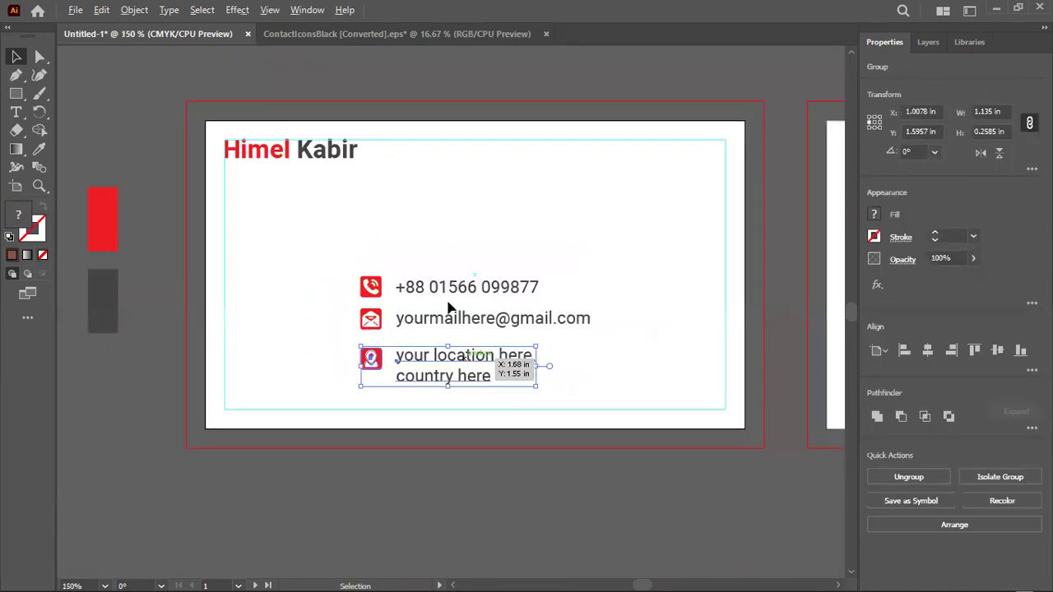
key("ctrl+minus")
left_click_drag(458, 381, 358, 377)
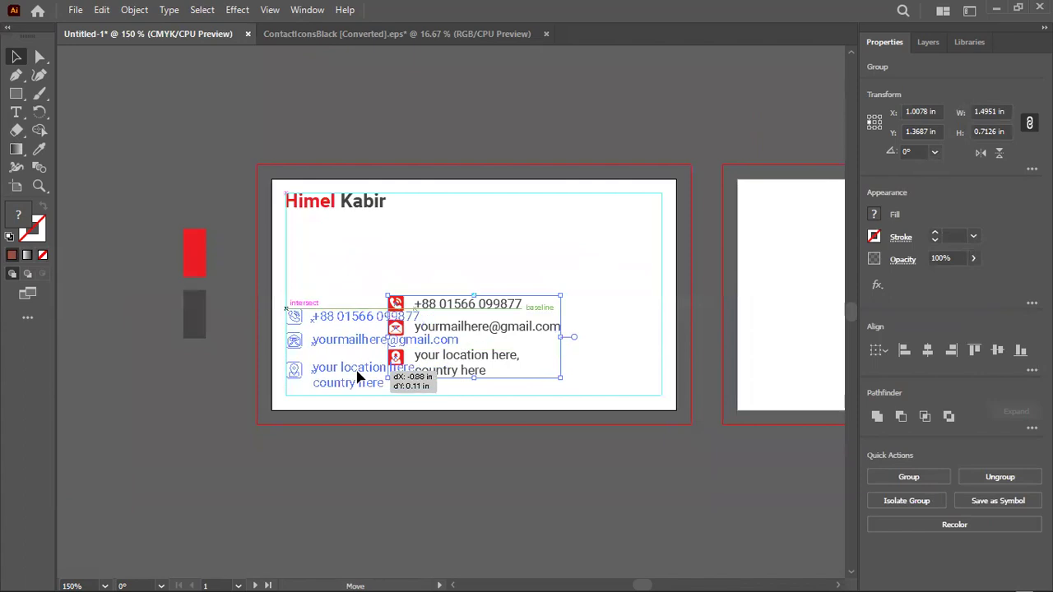
left_click_drag(265, 354, 273, 343)
scroll(275, 340, "up", 3)
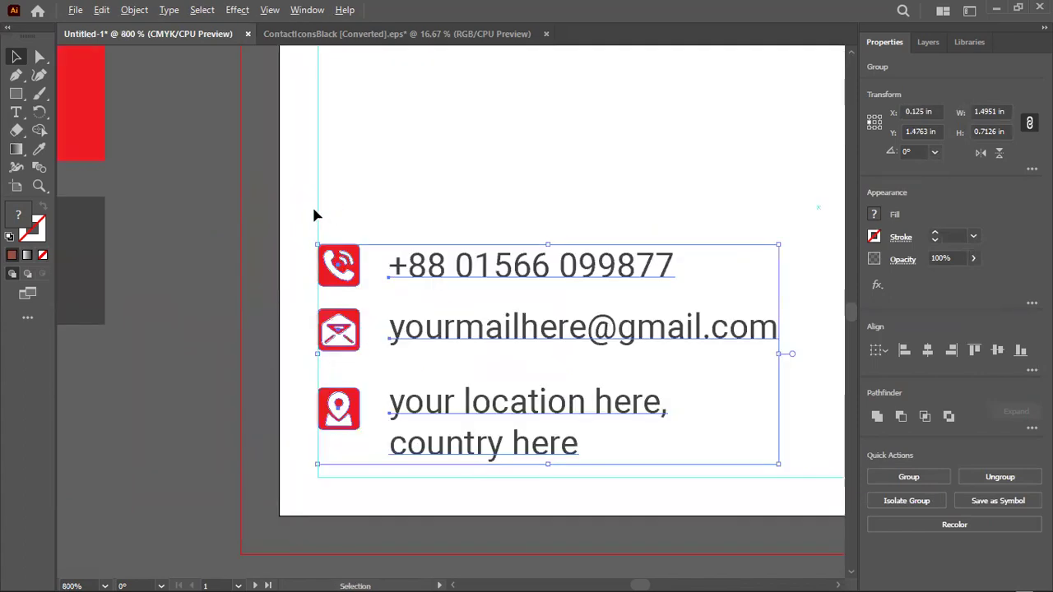
scroll(312, 207, "up", 3)
scroll(318, 403, "down", 3)
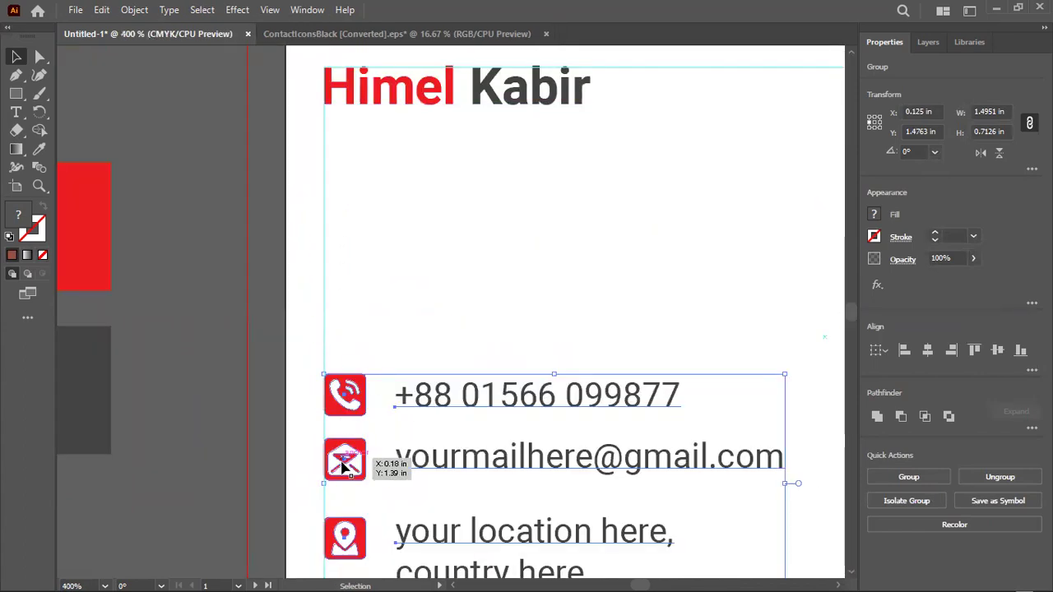
scroll(329, 387, "down", 3)
left_click(211, 390)
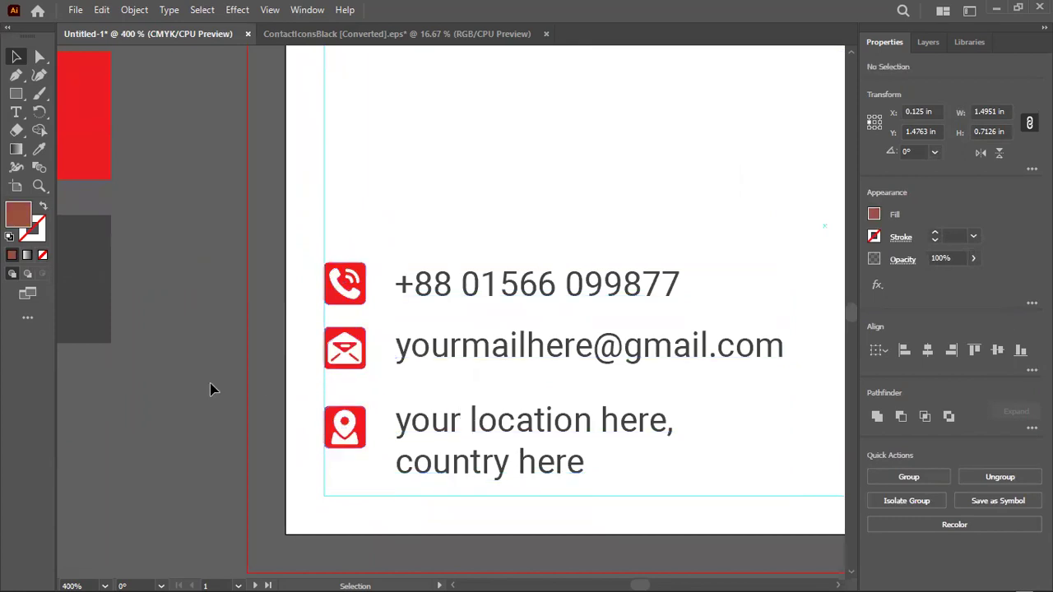
scroll(210, 383, "down", 2)
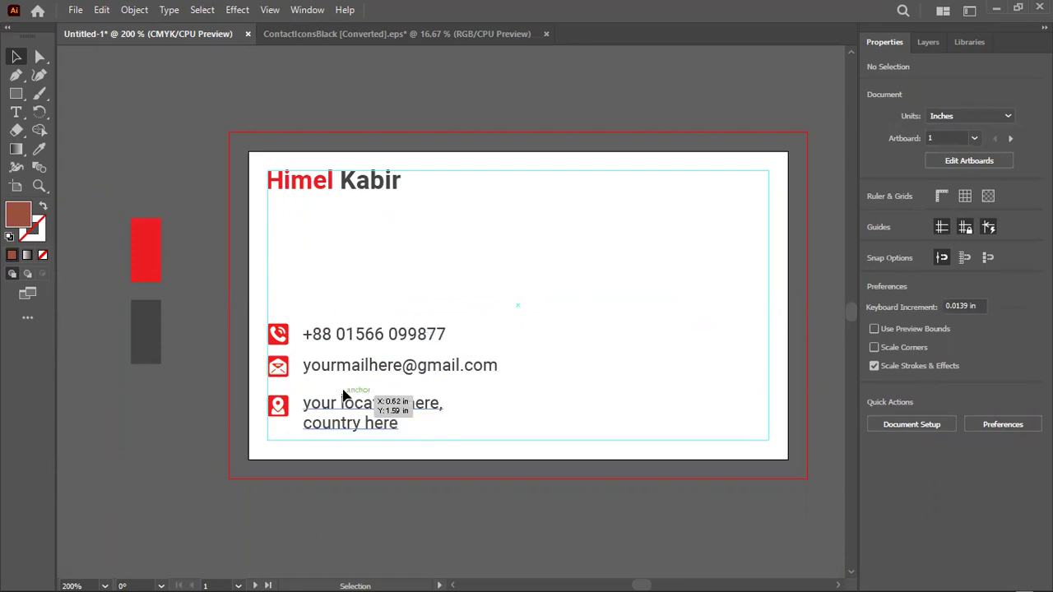
Distribute the three contact rows with equal vertical space, aligned to the selection
left_click_drag(338, 299, 308, 429)
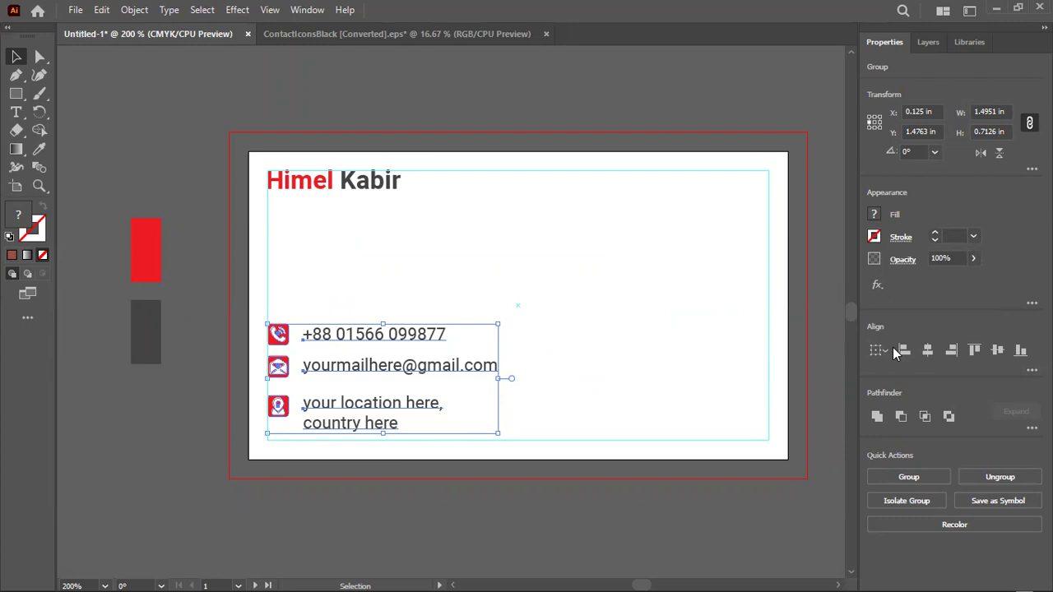
left_click(879, 351)
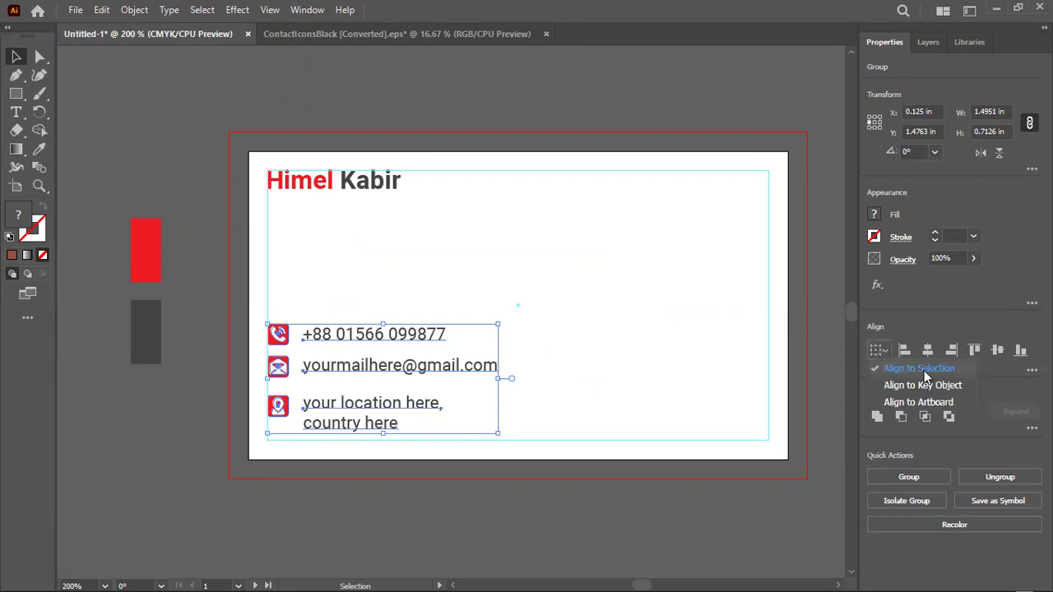
left_click(956, 331)
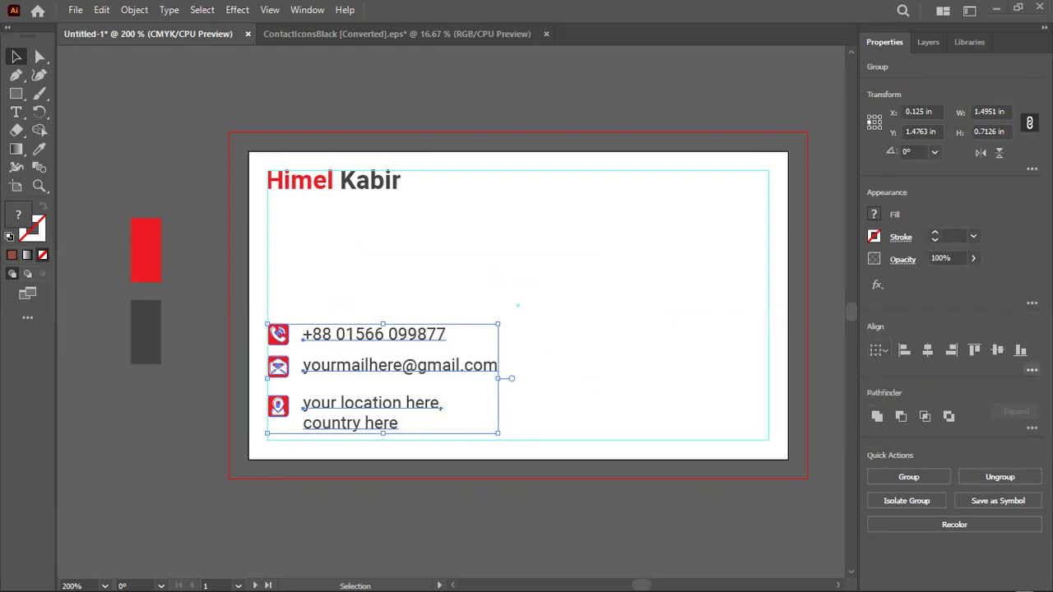
left_click(1031, 370)
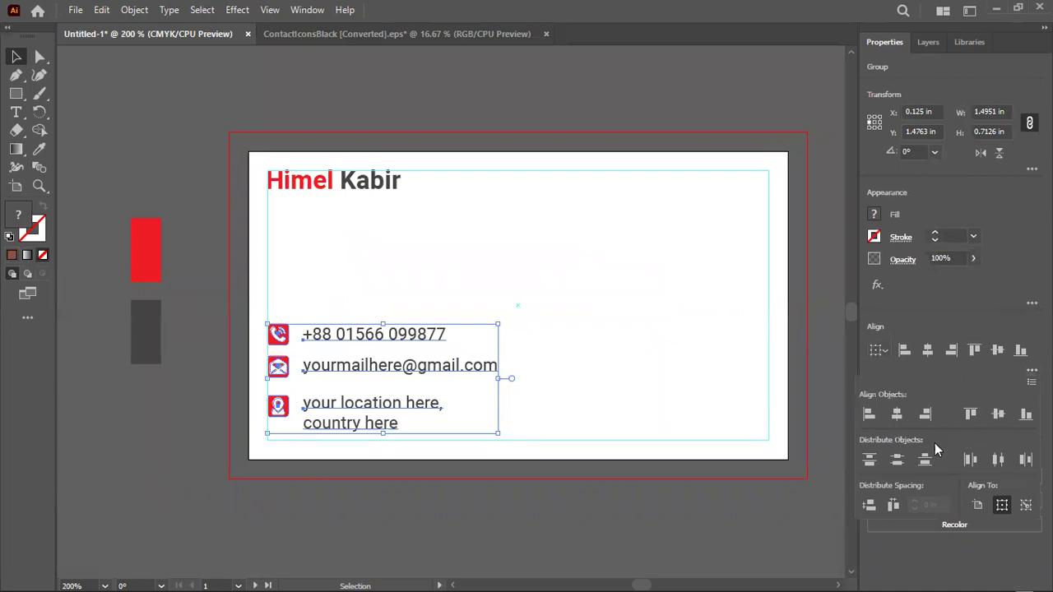
left_click(869, 506)
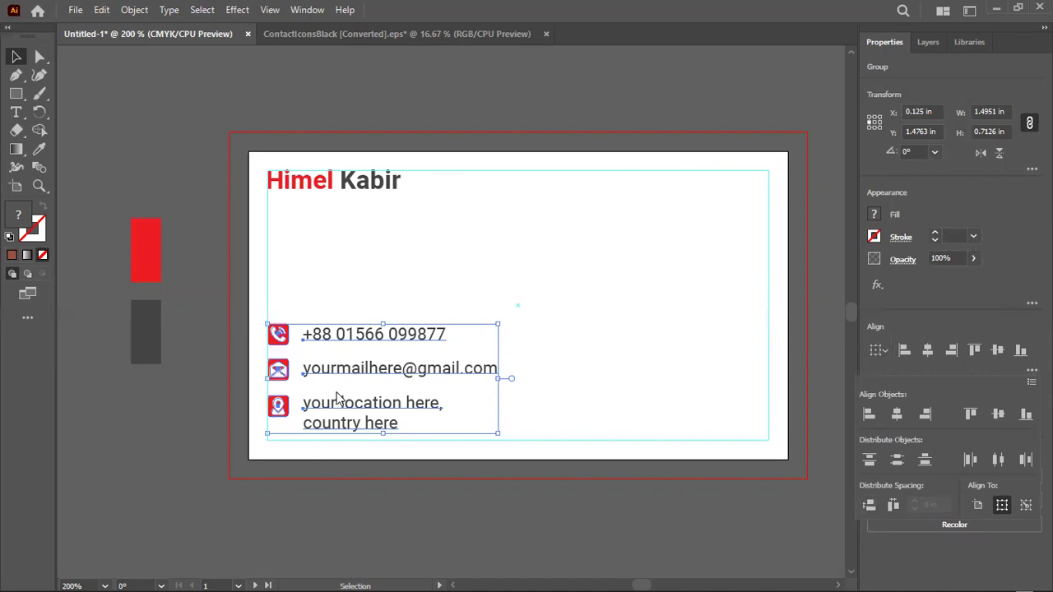
Nudge the phone row down and re-equalise the vertical spacing of all three rows
left_click(382, 263)
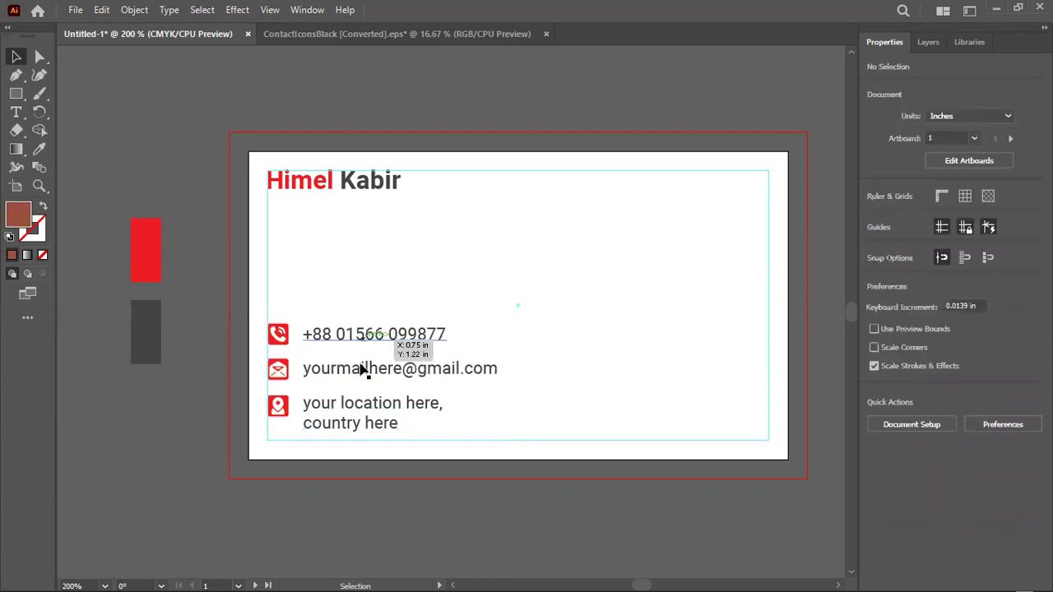
scroll(340, 423, "up", 3)
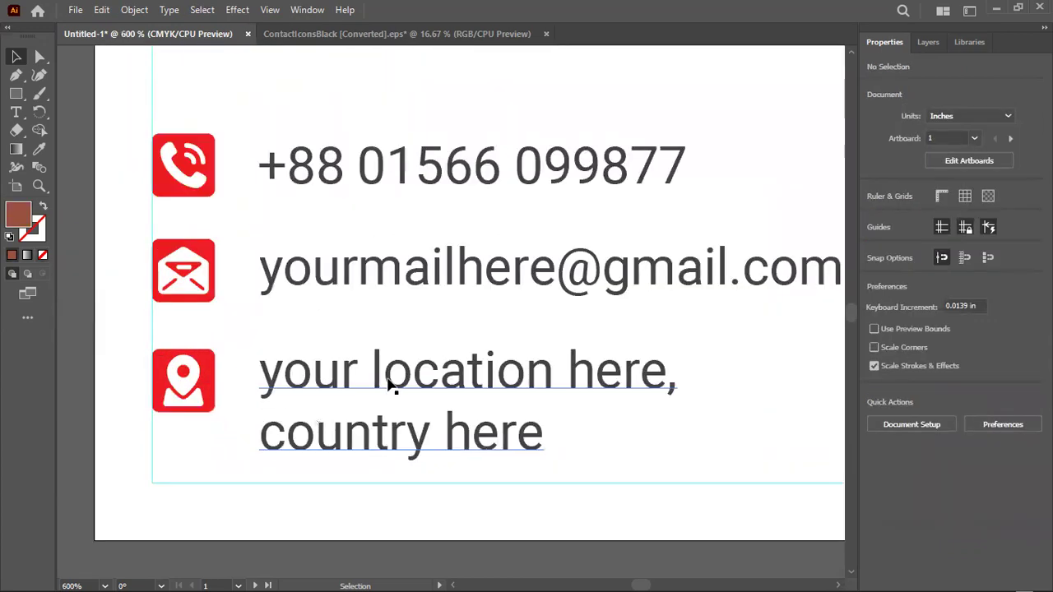
left_click(414, 368)
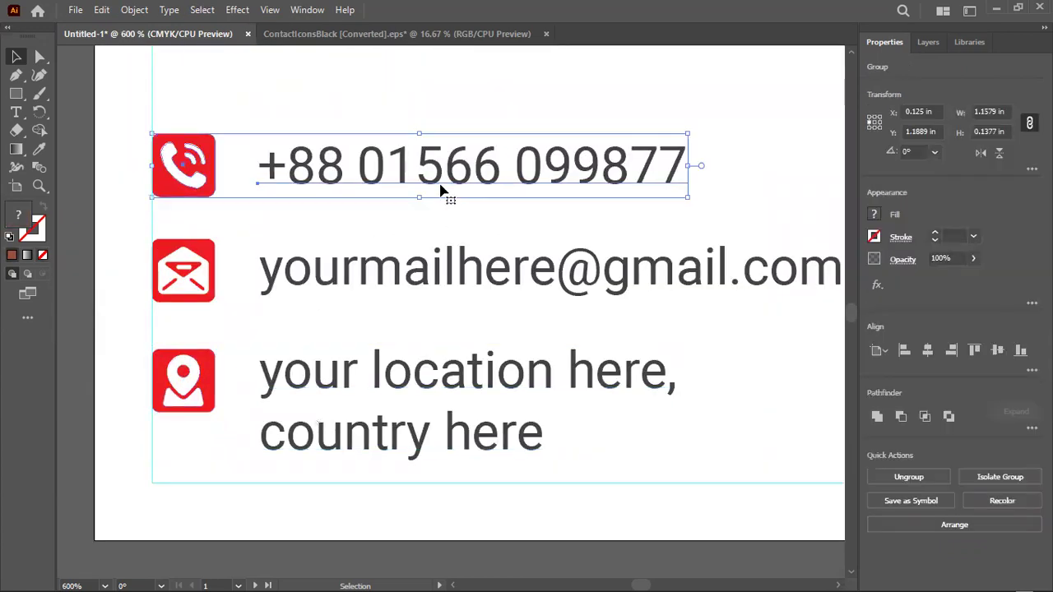
key("Down")
key("Down")
key("Down")
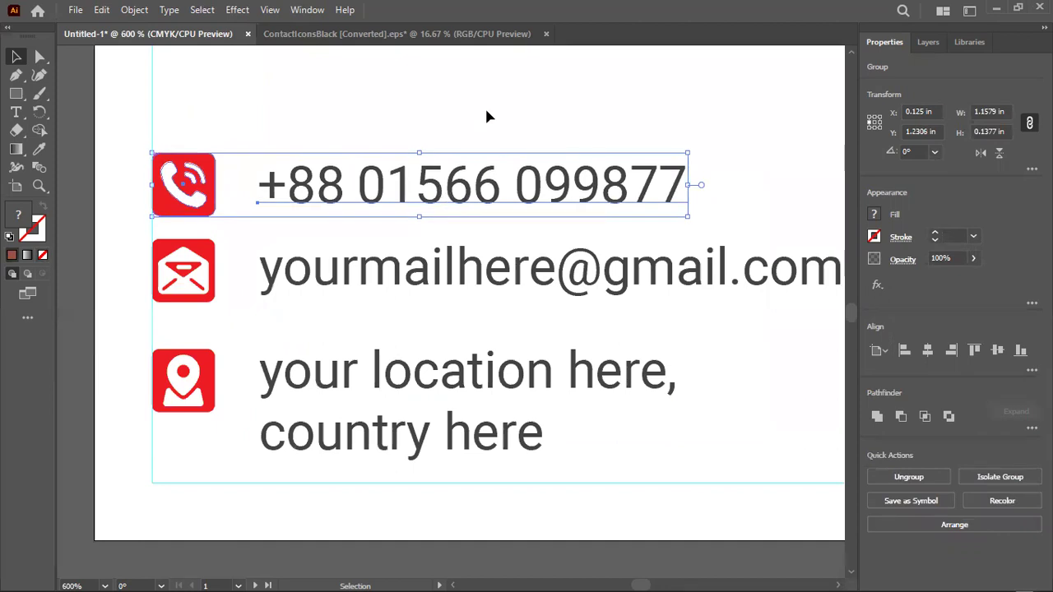
left_click(412, 365)
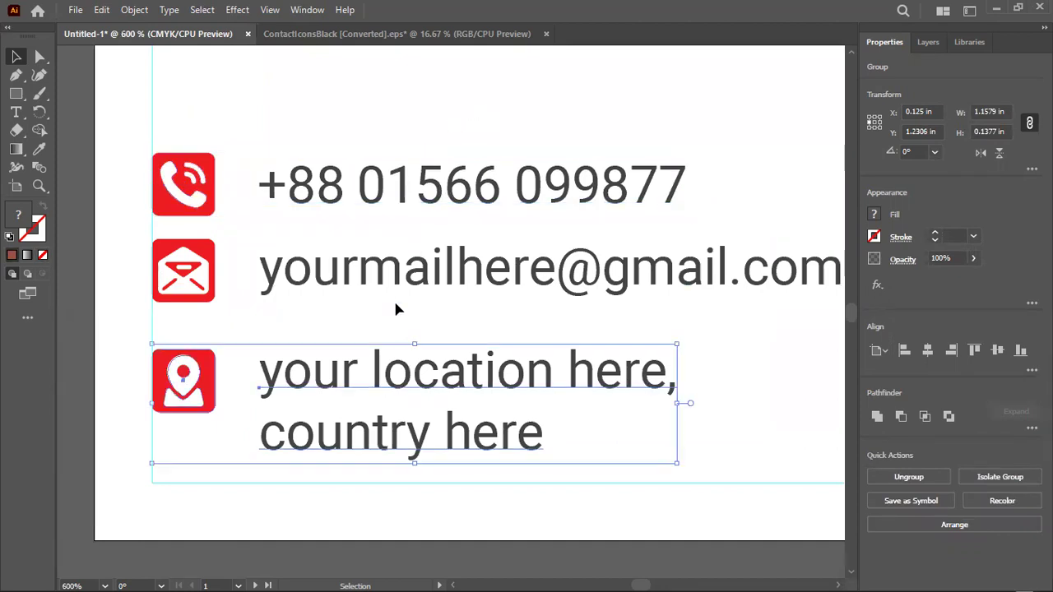
left_click_drag(385, 135, 345, 470)
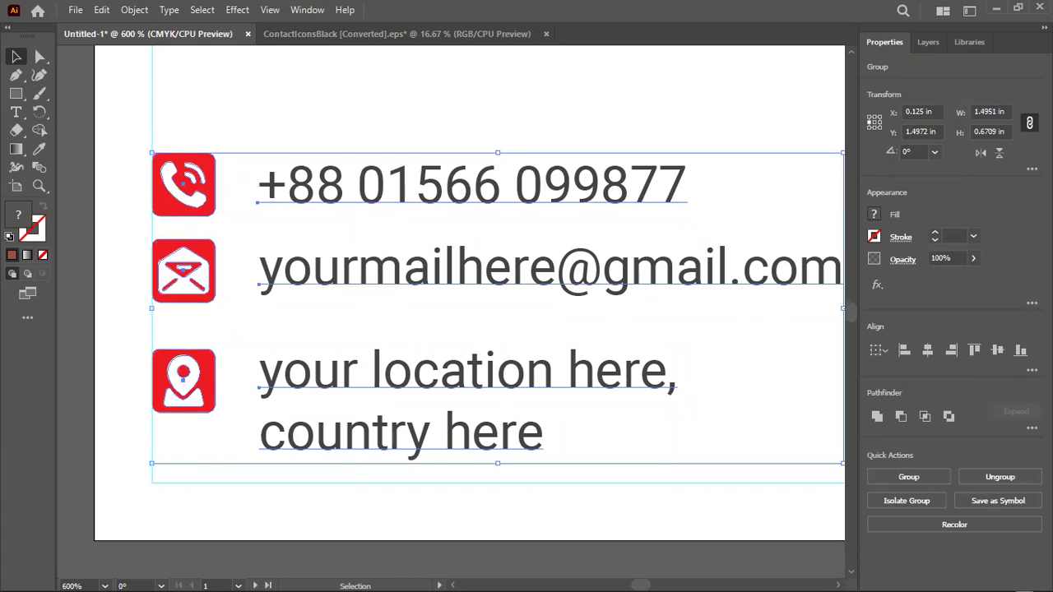
left_click(1031, 370)
left_click(869, 506)
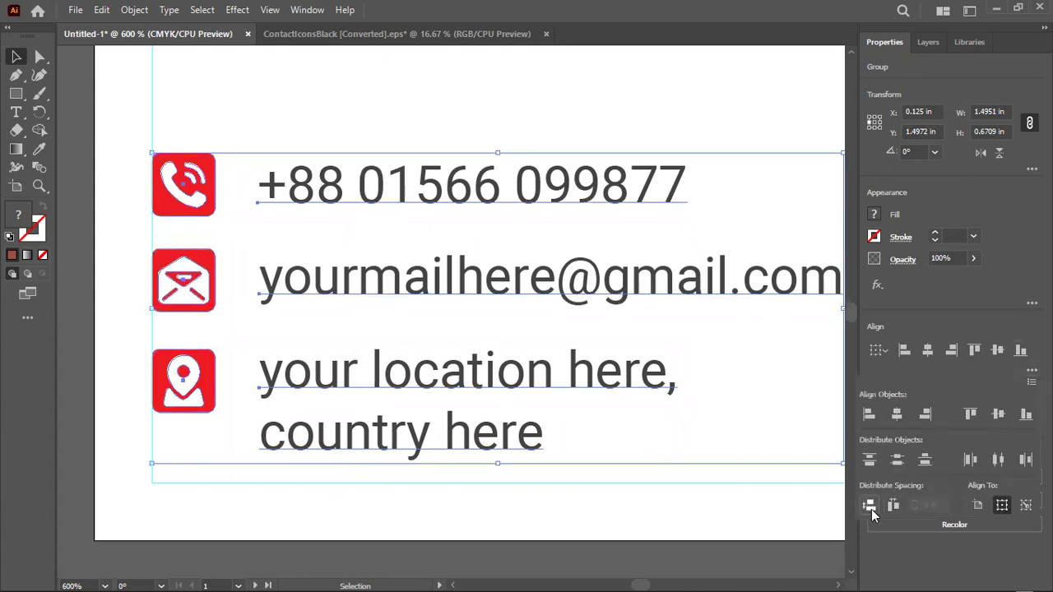
left_click(244, 512)
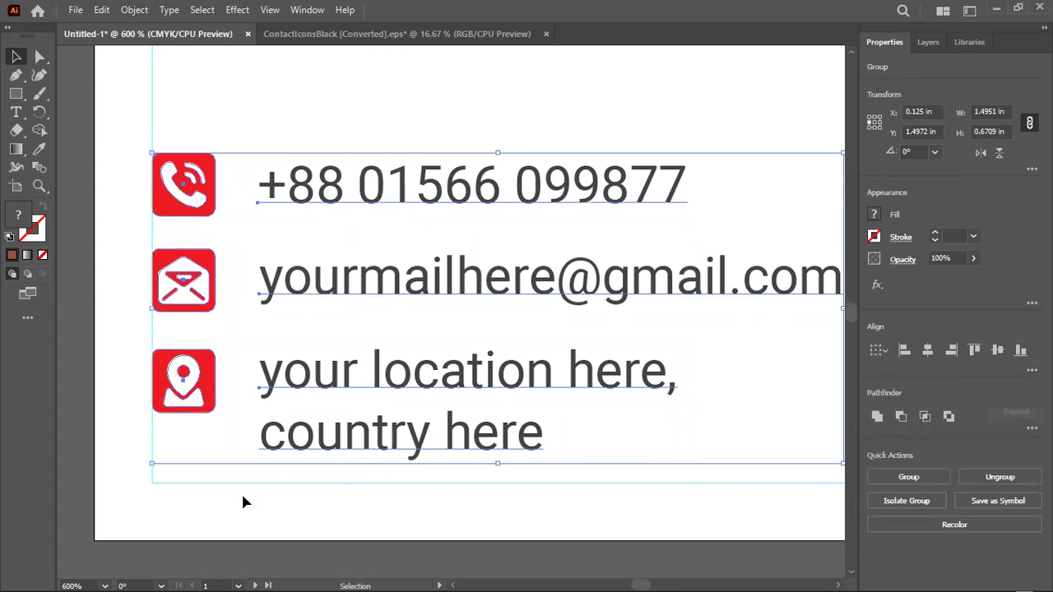
Group the three contact rows and move the block slightly lower
scroll(242, 501, "down", 2, "alt")
right_click(322, 400)
left_click(354, 252)
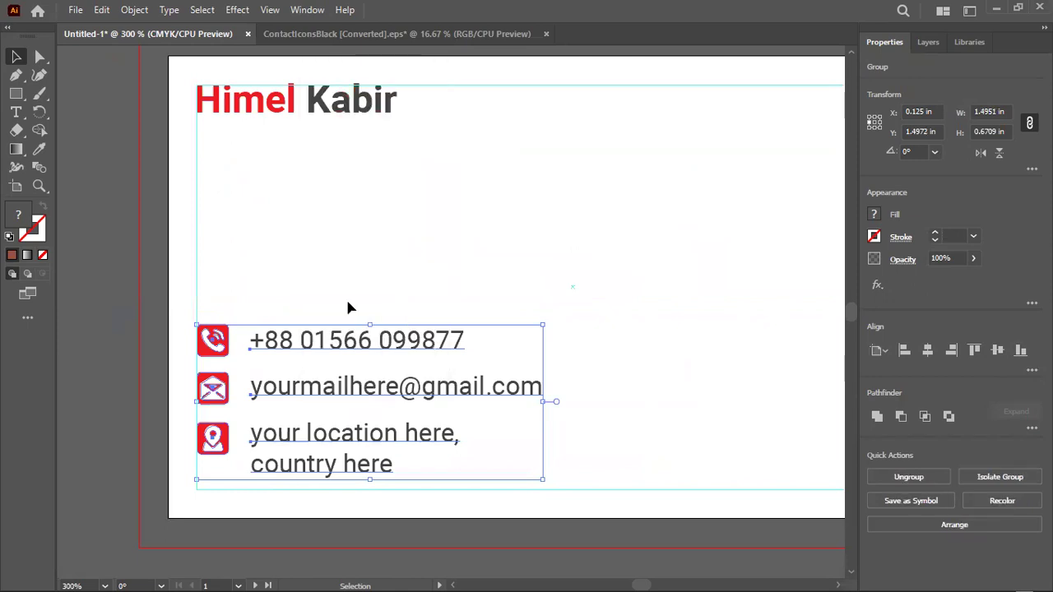
left_click(347, 307)
mouse_move(317, 349)
left_mouse_down()
mouse_move(328, 359)
mouse_move(321, 351)
left_mouse_up()
Duplicate the name heading below itself and retype it as the 'Graphic Deigner' subtitle
left_click(356, 231)
left_click(300, 117)
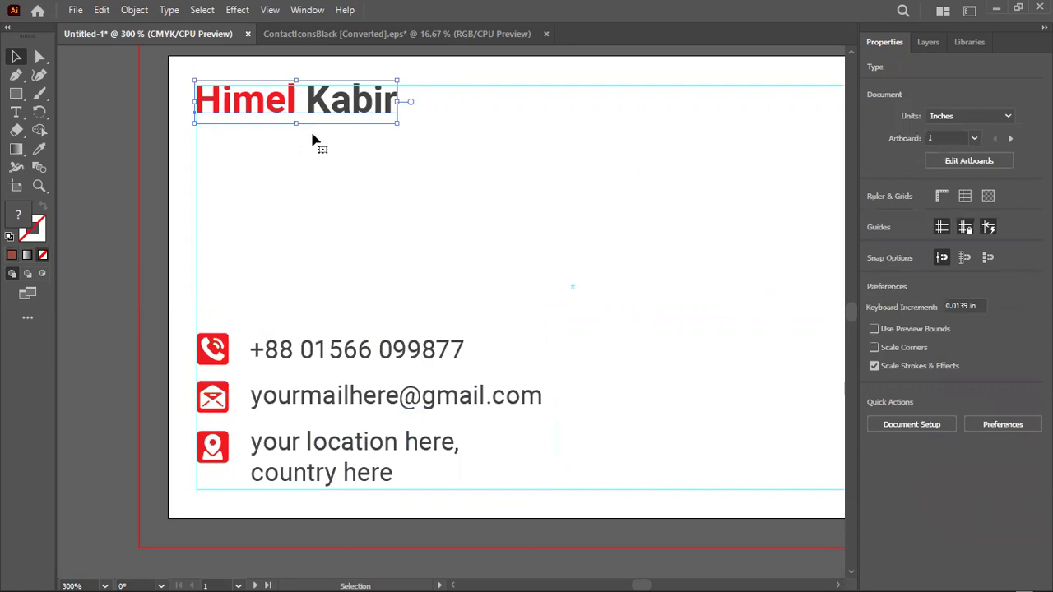
left_click_drag(317, 110, 332, 142, "alt")
key("t")
left_click(333, 142)
key("ctrl+a")
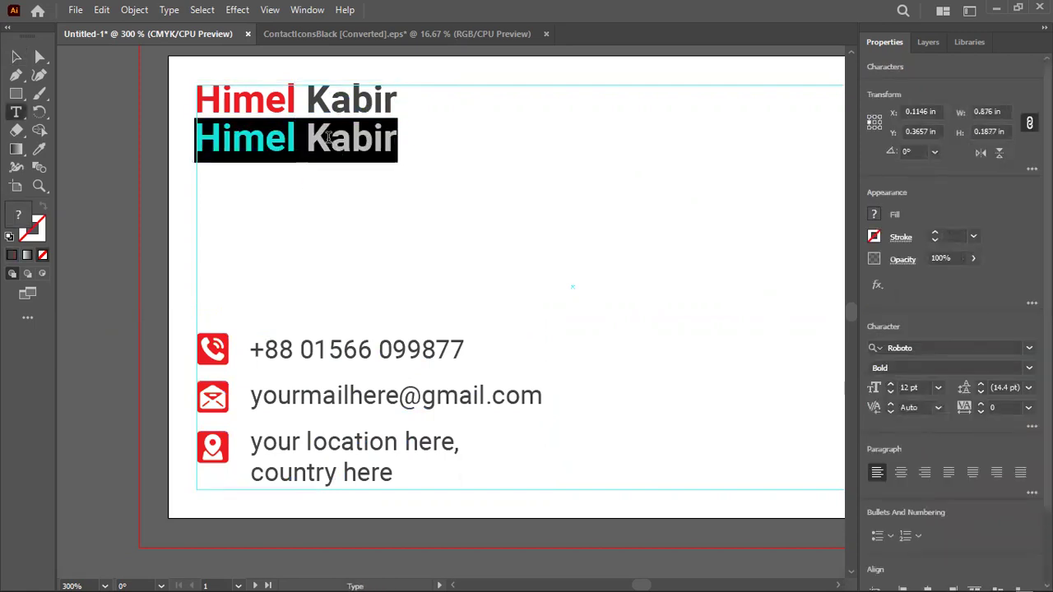
type("Graph")
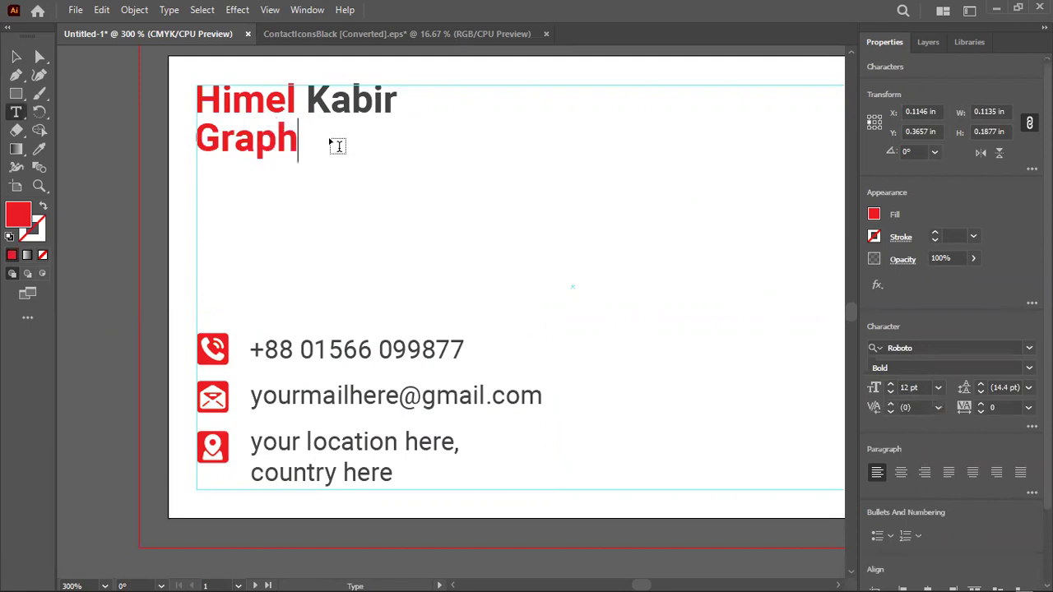
type("ic Deigner")
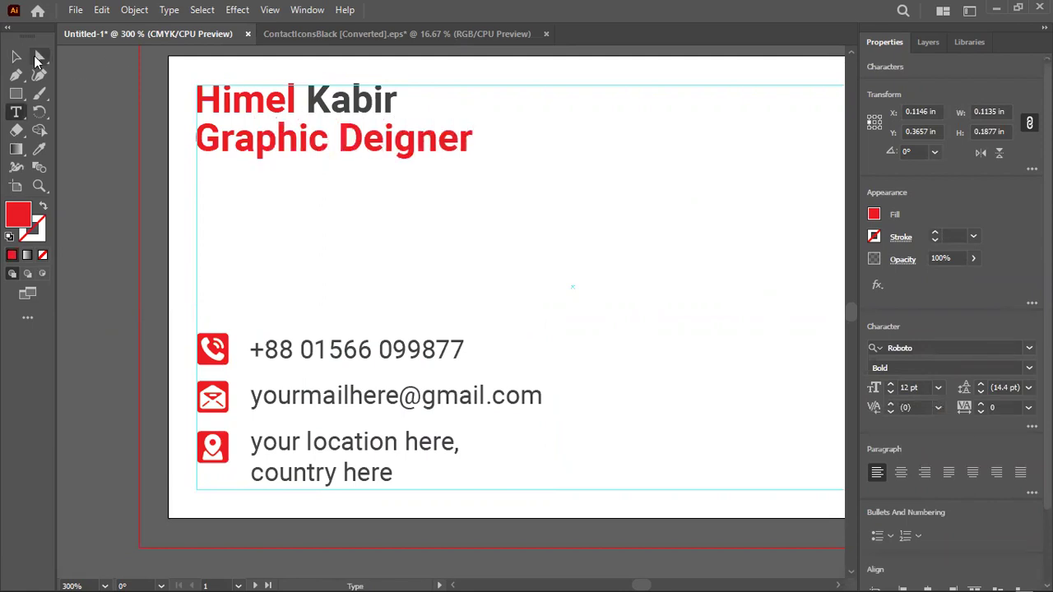
key("Escape")
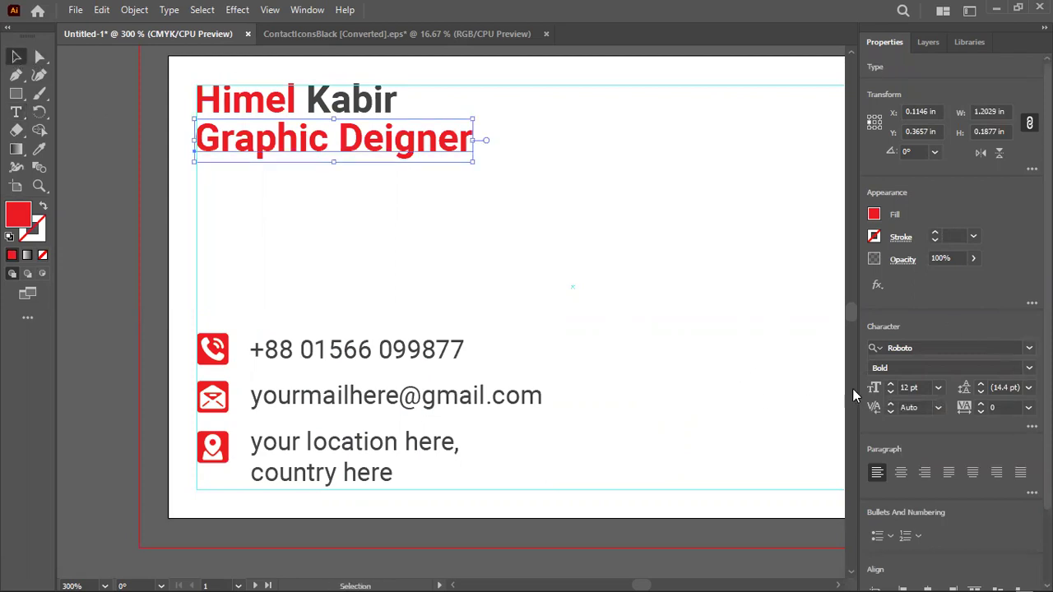
Set the subtitle to Roboto Regular at 7 pt
left_click(891, 393)
left_click(891, 392)
left_click(891, 393)
left_click(891, 392)
left_click(891, 392)
left_click(921, 368)
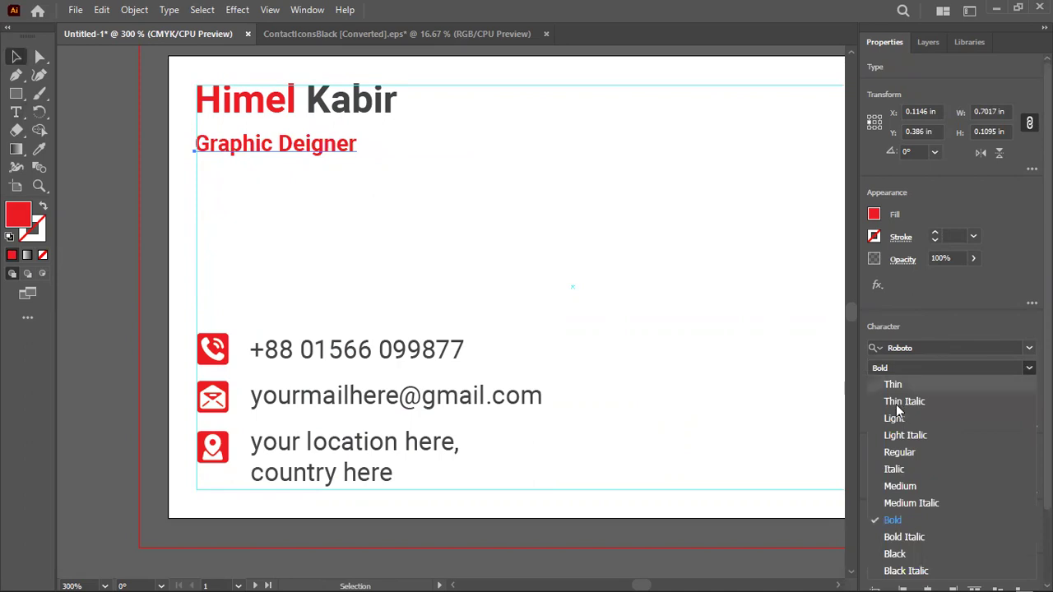
left_click(902, 459)
Move the subtitle up under the name and left-align all the card's text and icons
left_click_drag(284, 146, 286, 139)
left_click(311, 195)
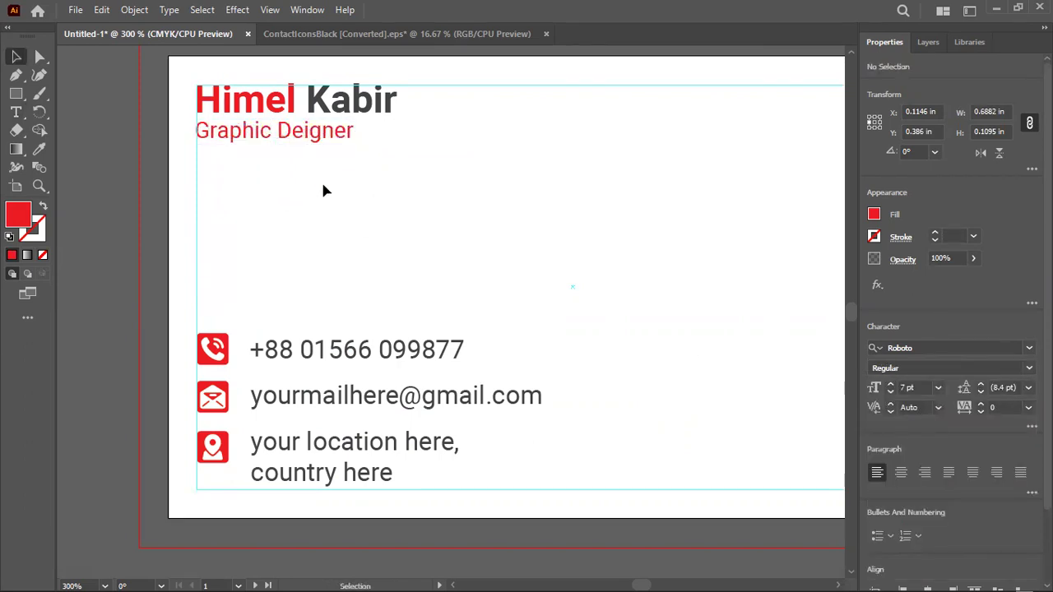
left_click_drag(235, 148, 197, 500)
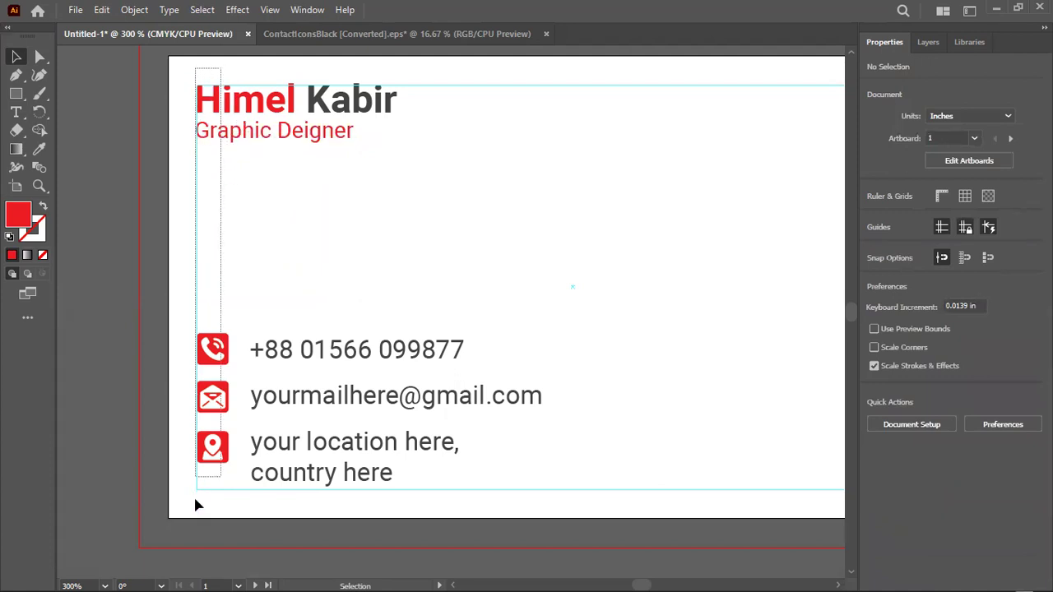
left_click(903, 355)
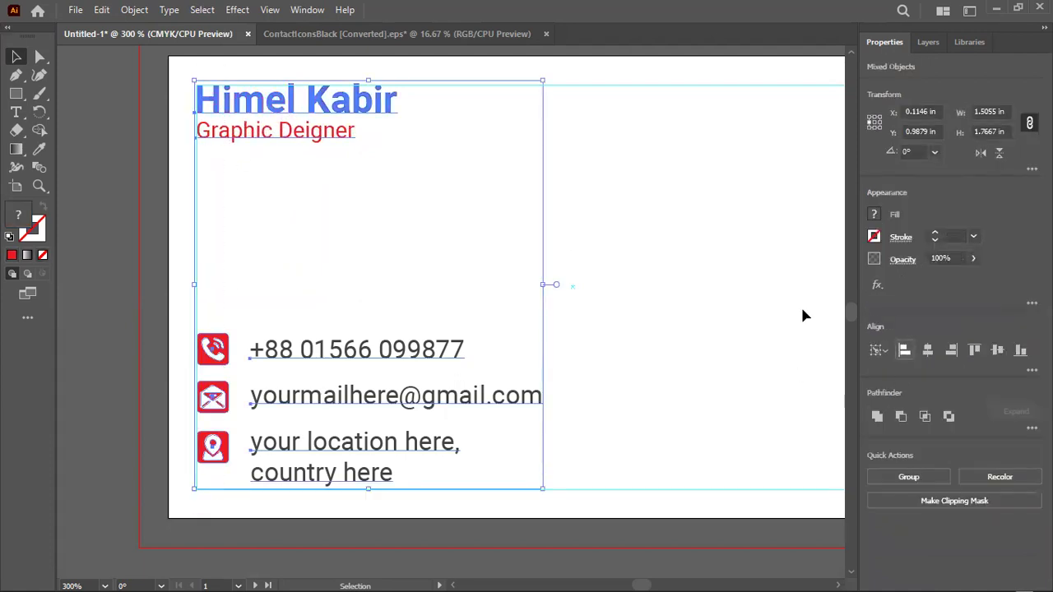
left_click(668, 237)
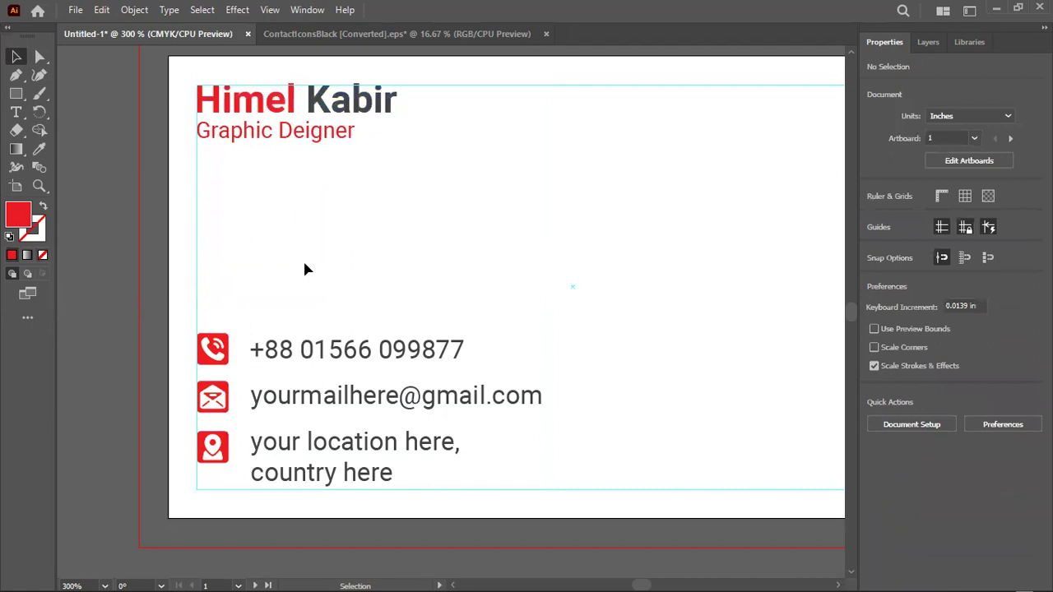
Draw a thin rectangle bar just below the subtitle
left_click_drag(16, 93, 72, 96)
scroll(214, 167, "up", 2)
left_click_drag(175, 124, 595, 134)
scroll(587, 131, "up", 2)
Shorten the bar so its right end snaps to the end of the subtitle
left_click(16, 56)
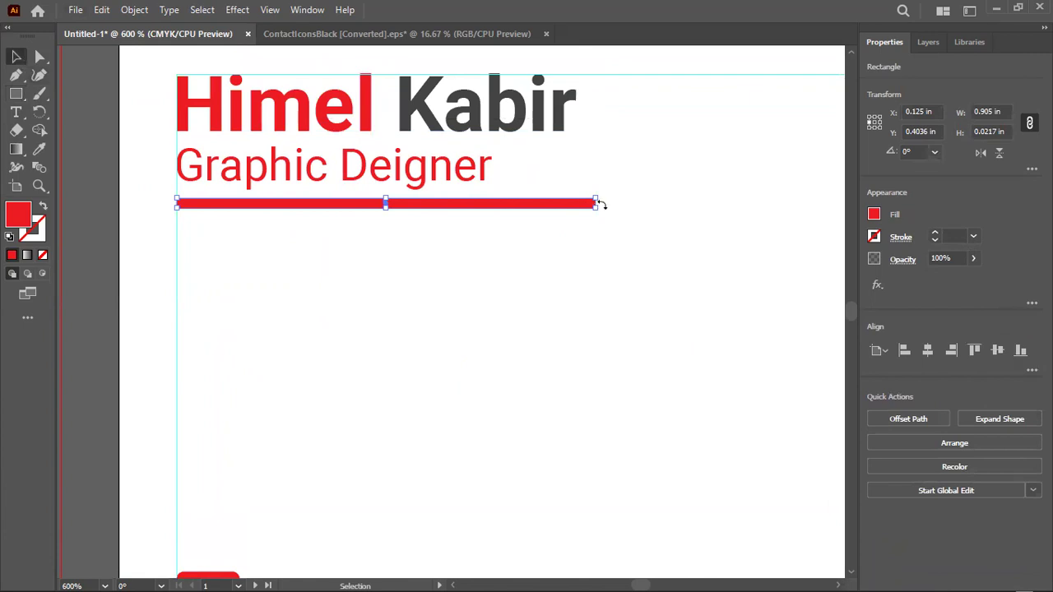
scroll(592, 207, "up", 2)
scroll(597, 256, "up", 3)
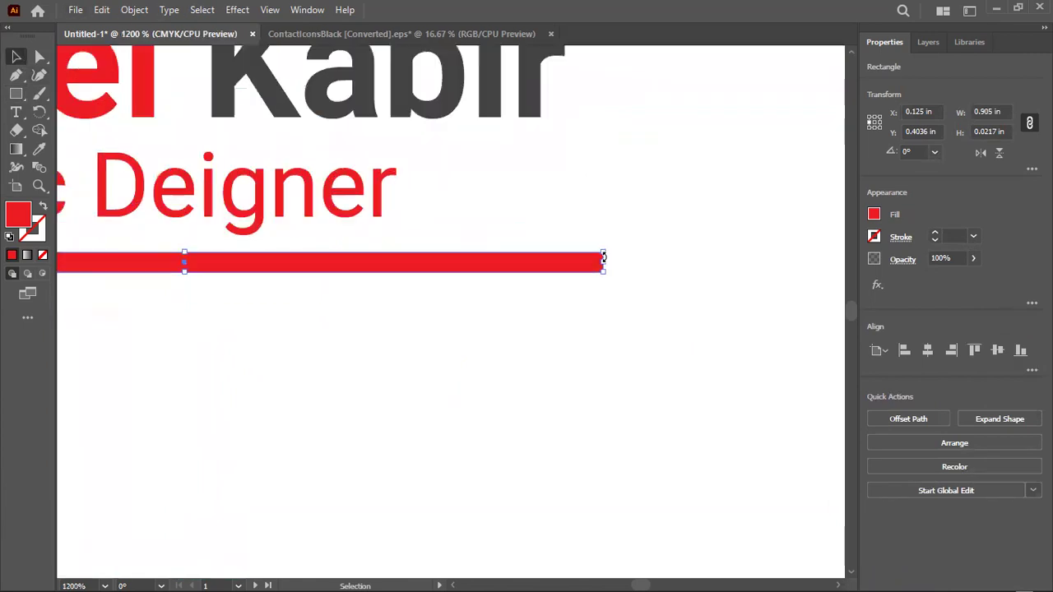
left_click_drag(605, 260, 595, 264)
scroll(592, 275, "down", 1)
scroll(597, 252, "down", 2)
scroll(586, 232, "up", 2)
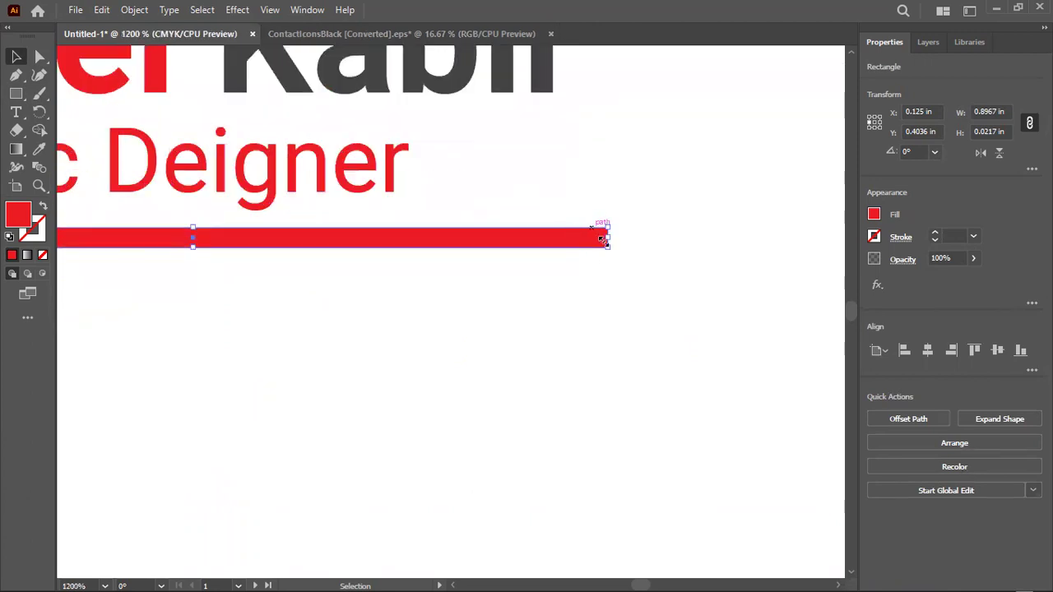
scroll(606, 263, "up", 2)
left_click_drag(609, 311, 576, 310)
Drag the bar's bottom edge up to thin it to 0.015 in
key("ctrl+0")
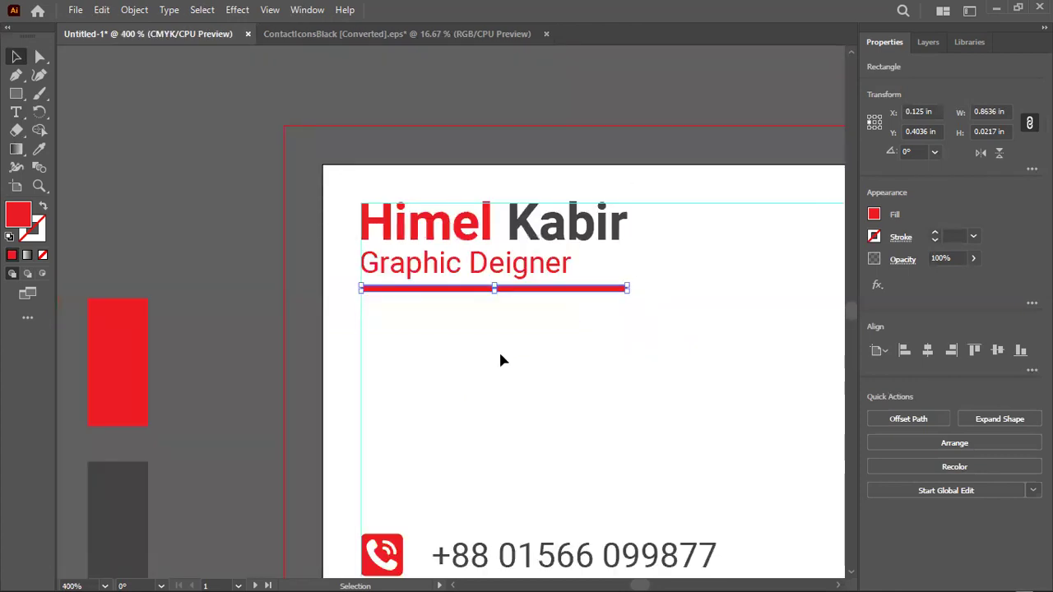
left_click(501, 354)
scroll(384, 272, "up", 5)
left_click(402, 240)
left_click_drag(424, 247, 424, 240)
left_click(388, 248)
left_click(390, 237)
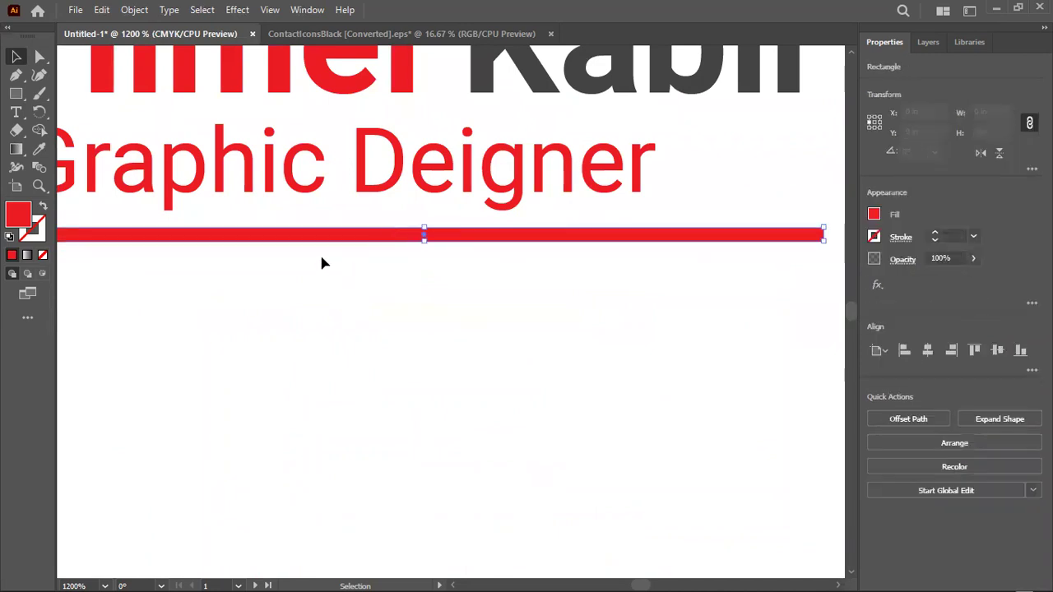
left_click(101, 11)
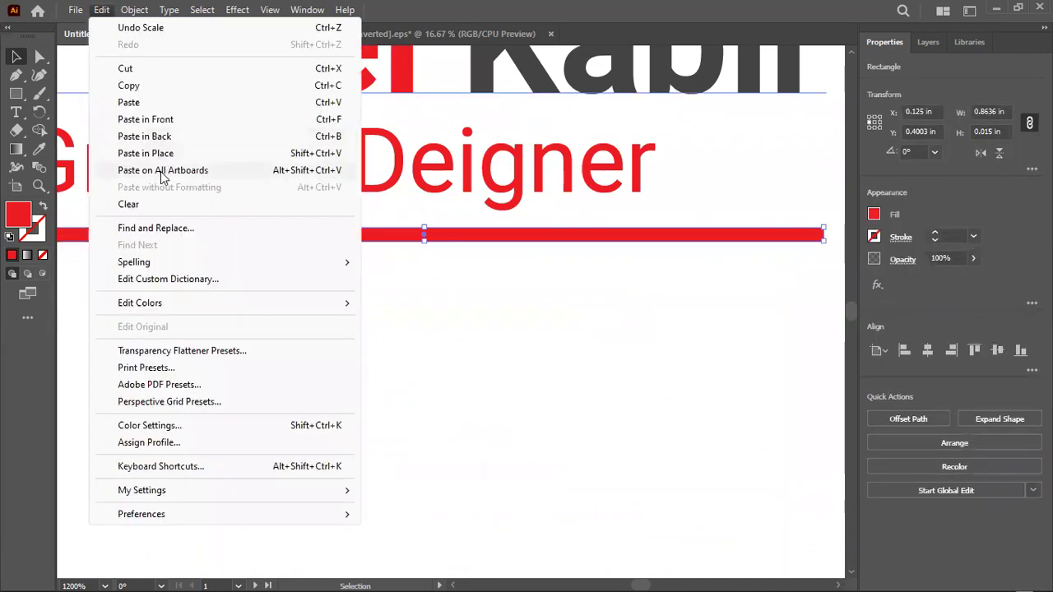
Paste a copy of the red bar in front and shorten the copy from its left end
left_click(138, 87)
left_click(101, 10)
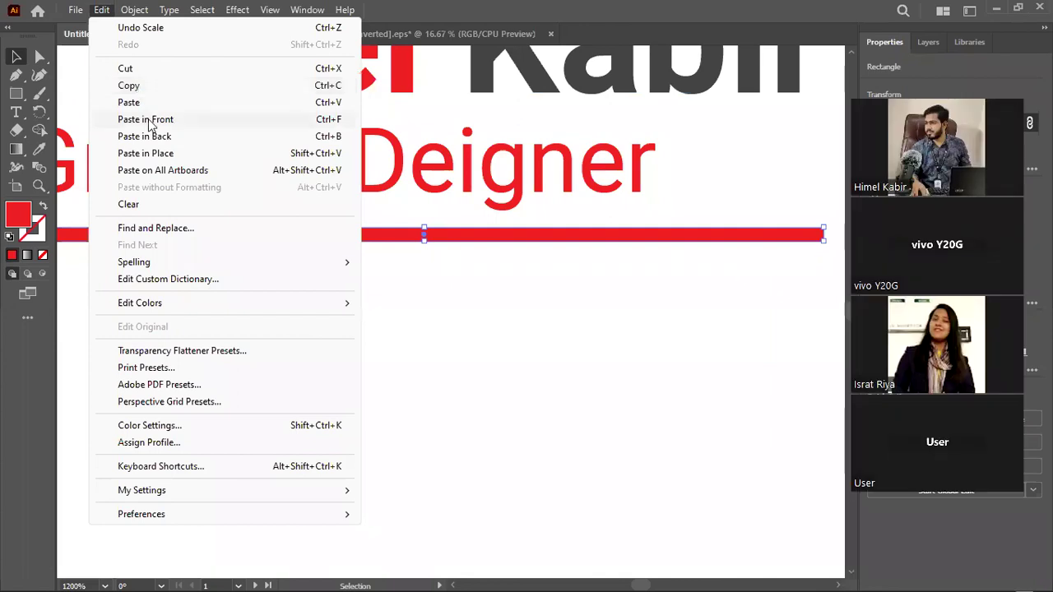
left_click(148, 121)
scroll(250, 356, "down", 2)
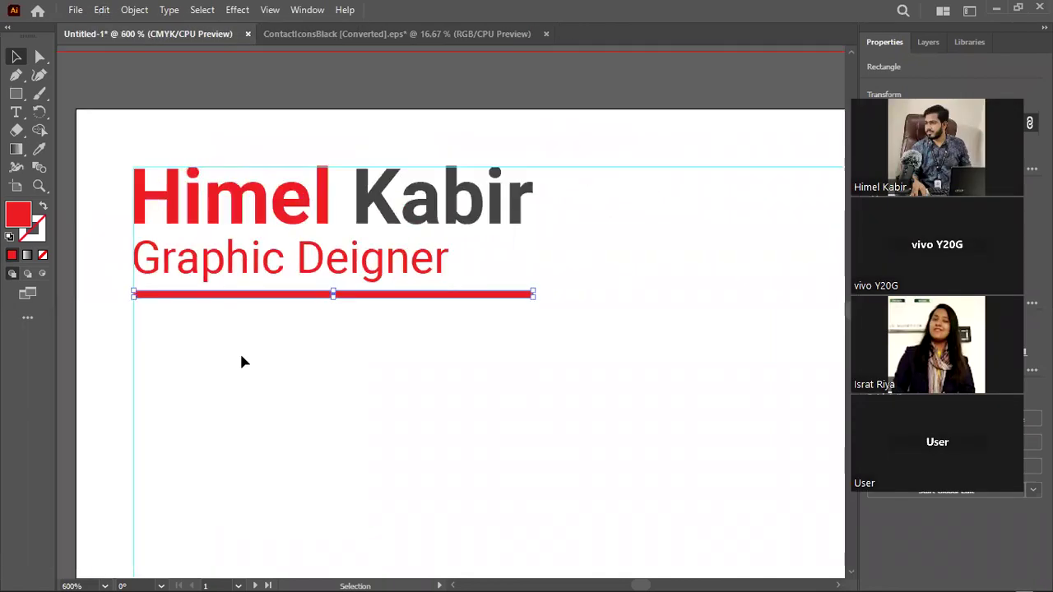
scroll(94, 326, "up", 1)
scroll(151, 278, "up", 4)
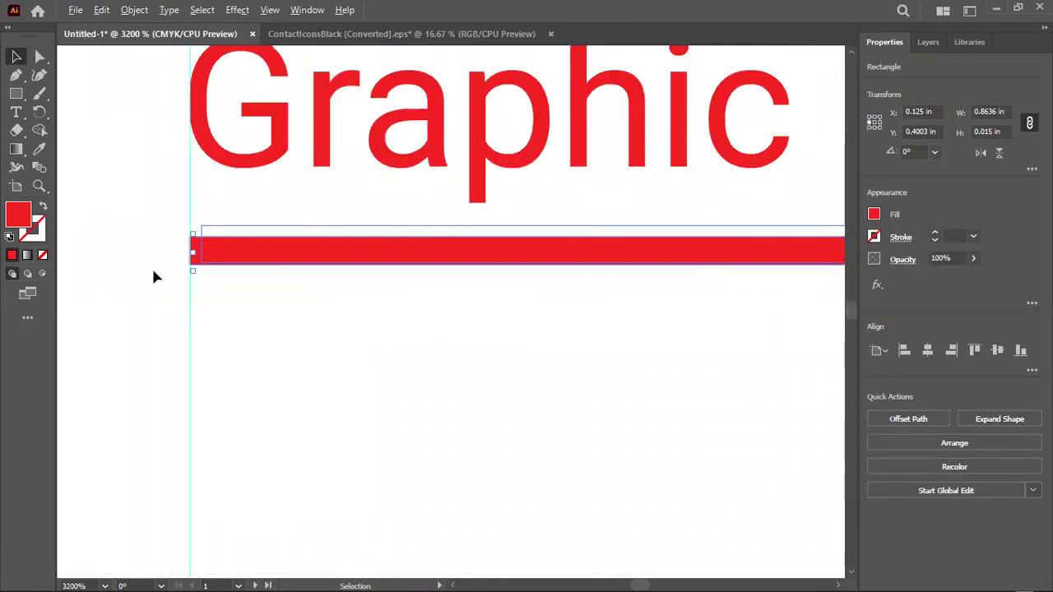
left_click_drag(200, 253, 536, 252)
scroll(412, 287, "down", 3)
scroll(412, 287, "down", 2)
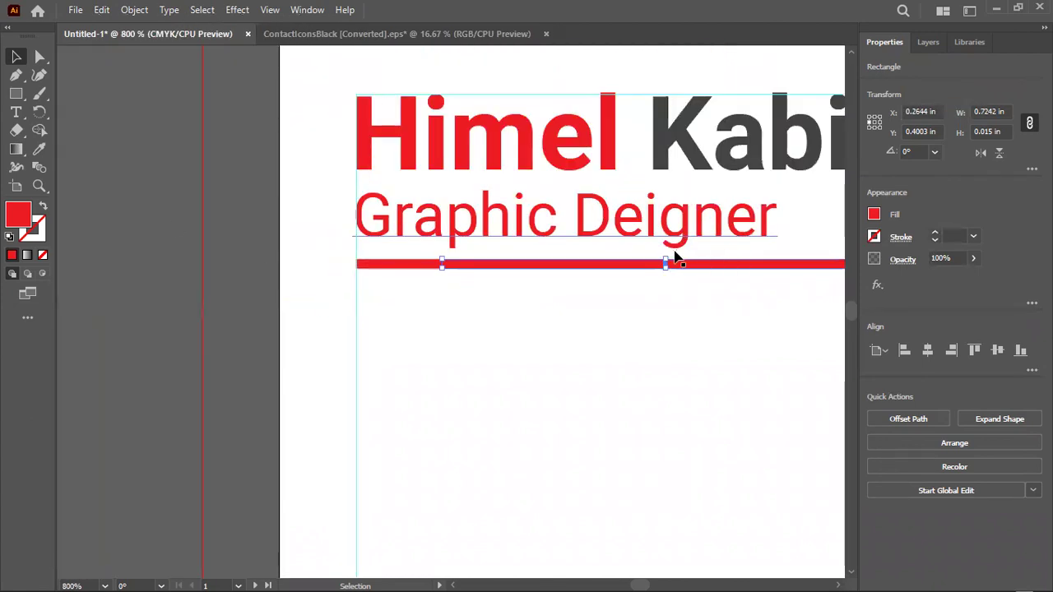
scroll(663, 283, "up", 6)
Thicken the copied bar slightly and give it Kabir's dark grey with the Eyedropper
left_click_drag(650, 280, 651, 272)
scroll(472, 289, "down", 3)
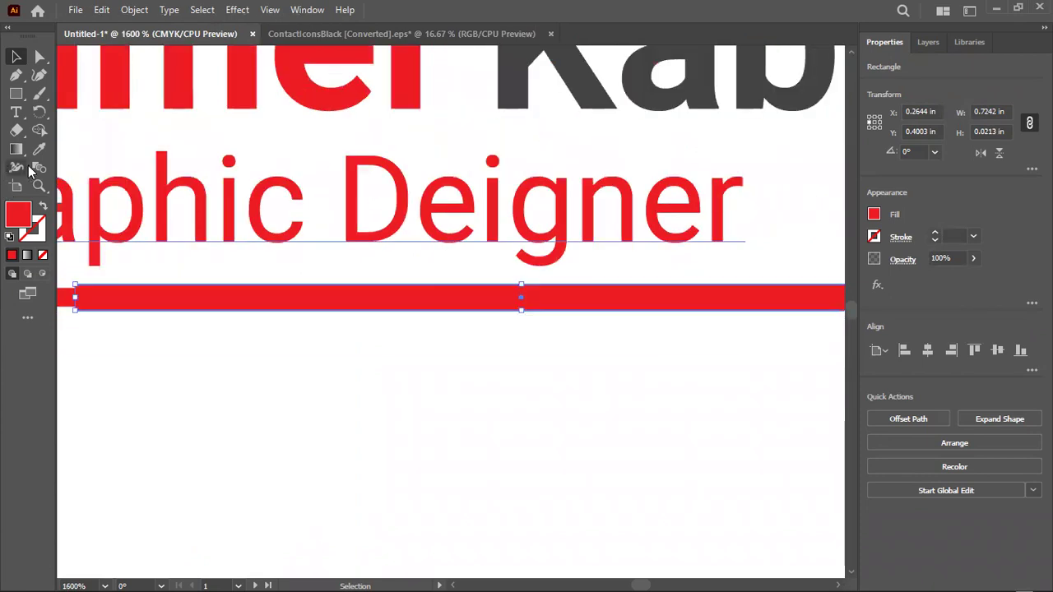
left_click(39, 149)
left_click(501, 89)
left_click(18, 59)
left_click(510, 432)
Undo the recolour and re-sample Kabir's dark grey onto the long bar
scroll(515, 427, "down", 1)
scroll(517, 436, "down", 1)
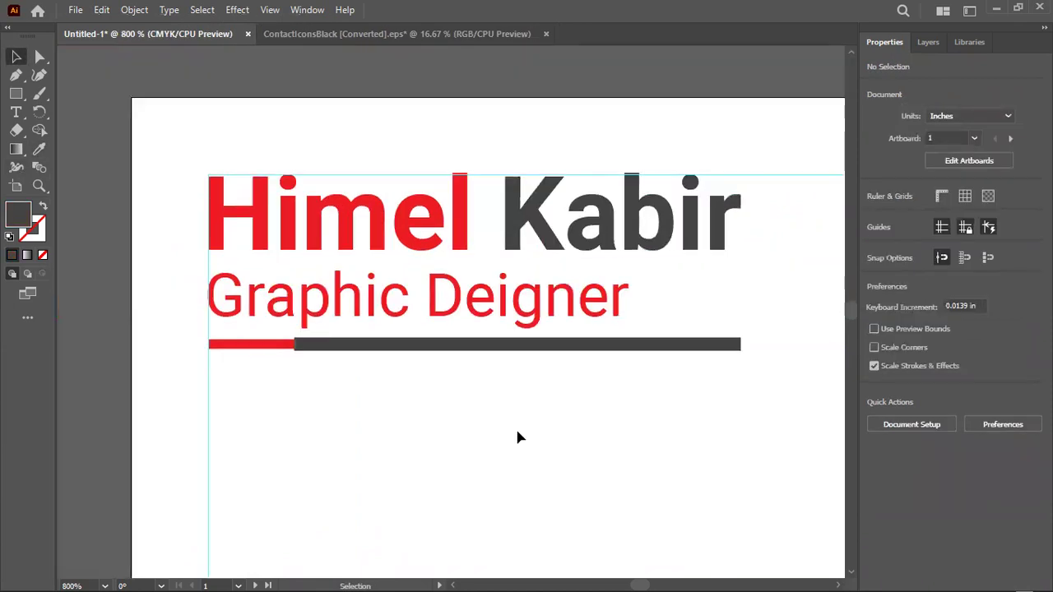
scroll(517, 437, "down", 2)
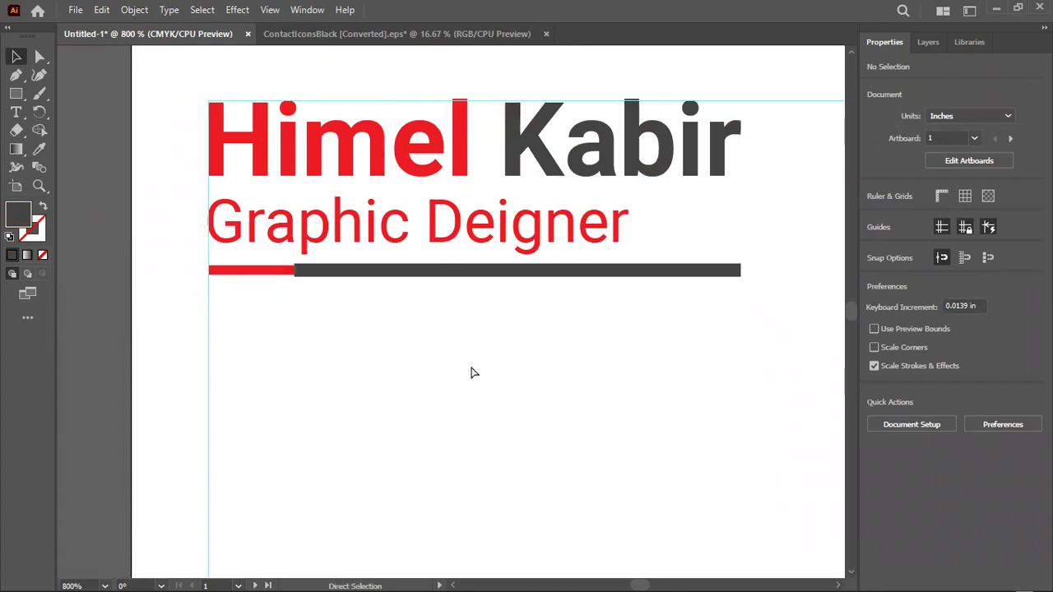
key("ctrl+z")
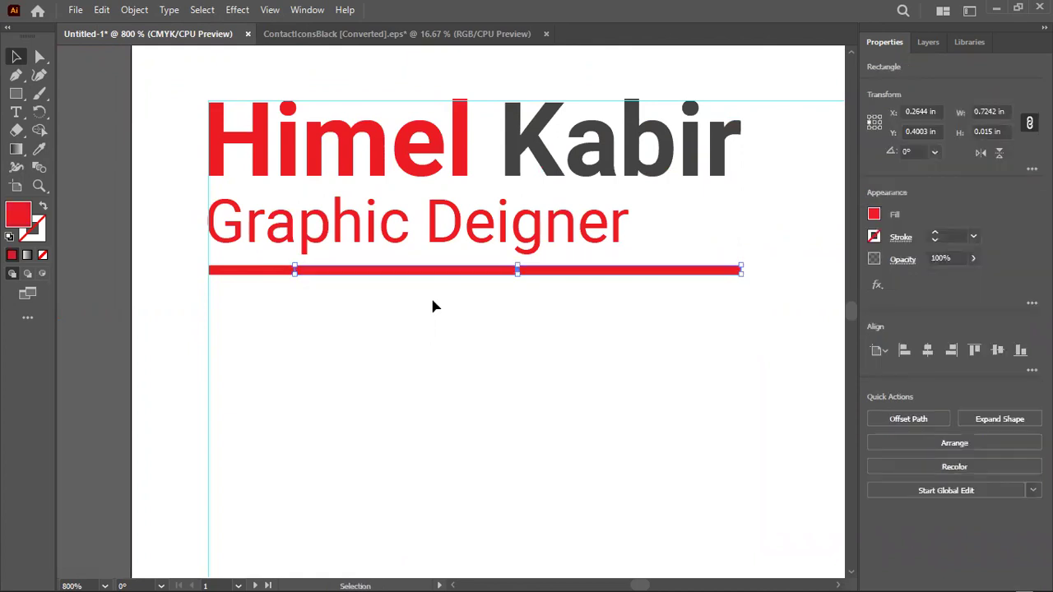
left_click(39, 148)
left_click(543, 140)
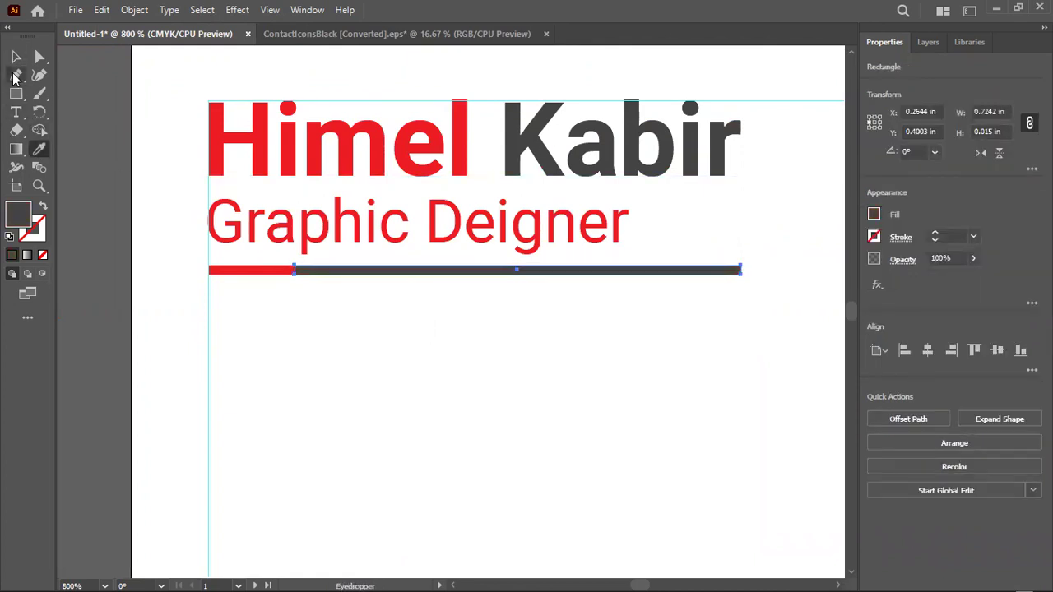
left_click(15, 56)
Select the full-width red bar underneath, then the bar near its right end
left_click(250, 300)
left_click(254, 272)
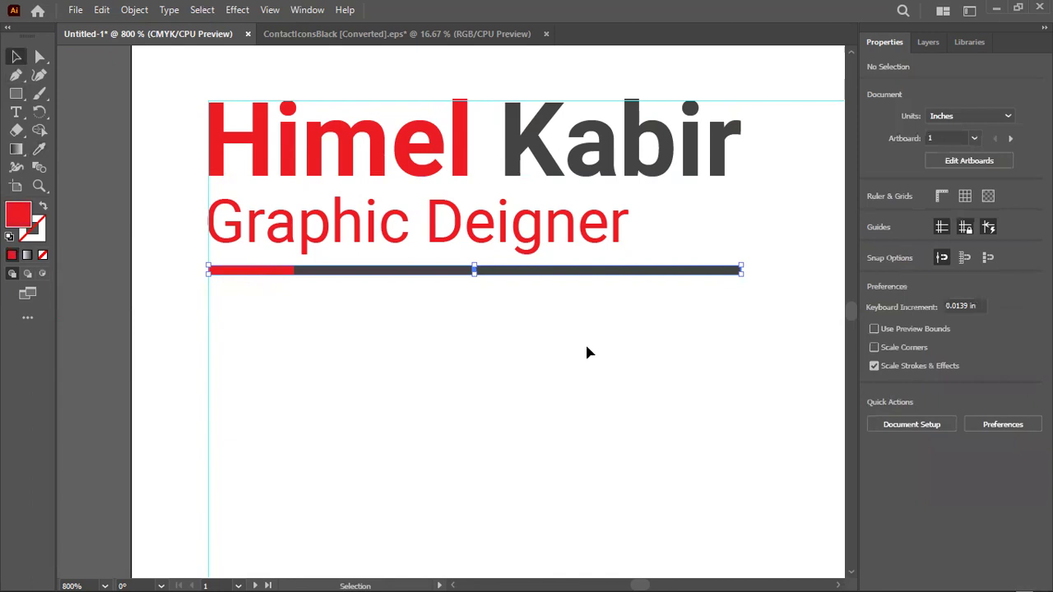
scroll(478, 373, "down", 2)
left_click(489, 419)
scroll(477, 355, "up", 2)
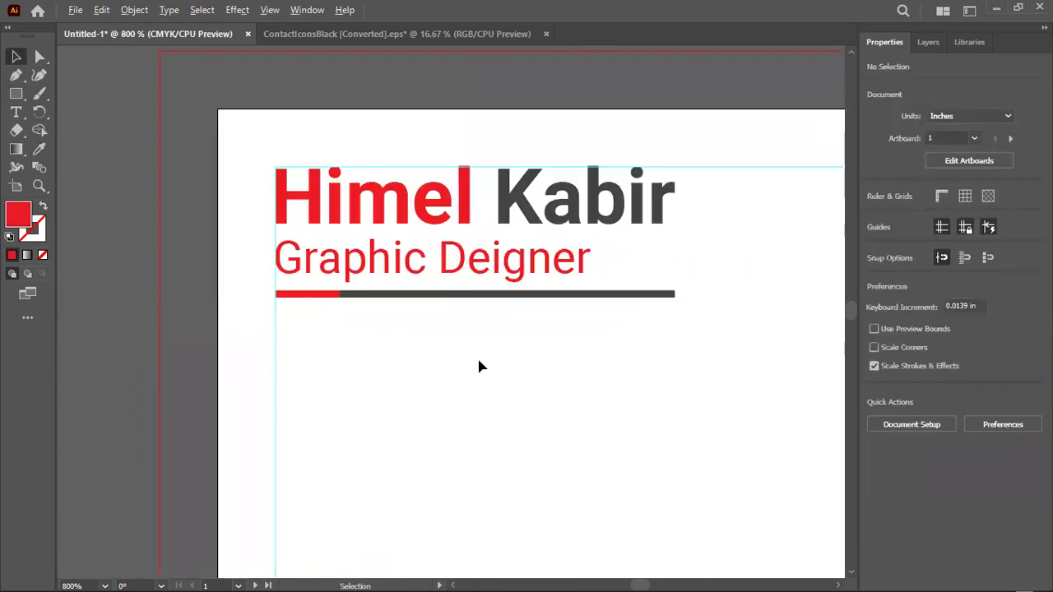
left_click(736, 277)
Try shortening the red bar to a left stub, undo it, and readjust the red segment
scroll(735, 277, "up", 3)
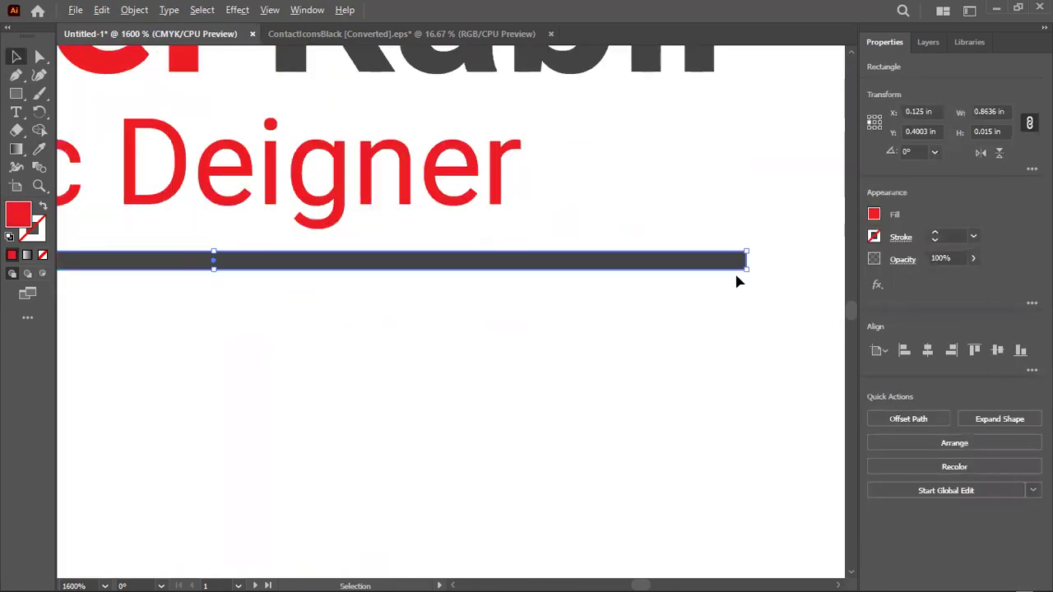
left_click_drag(753, 252, 312, 247)
scroll(564, 362, "left", 5)
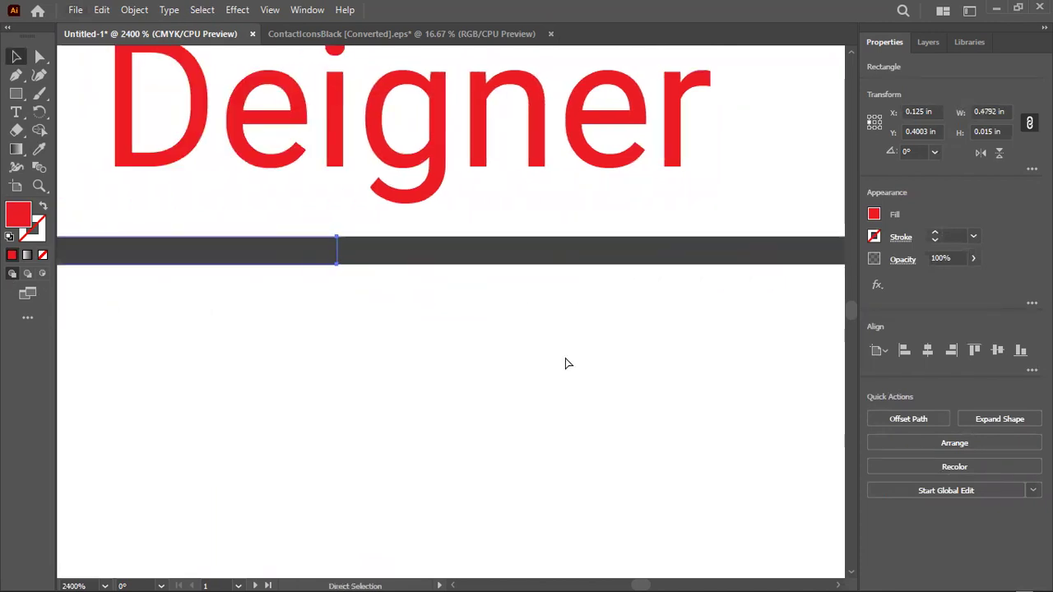
left_click_drag(822, 251, 193, 240)
left_click(218, 301)
key("ctrl+z")
scroll(326, 348, "left", 3)
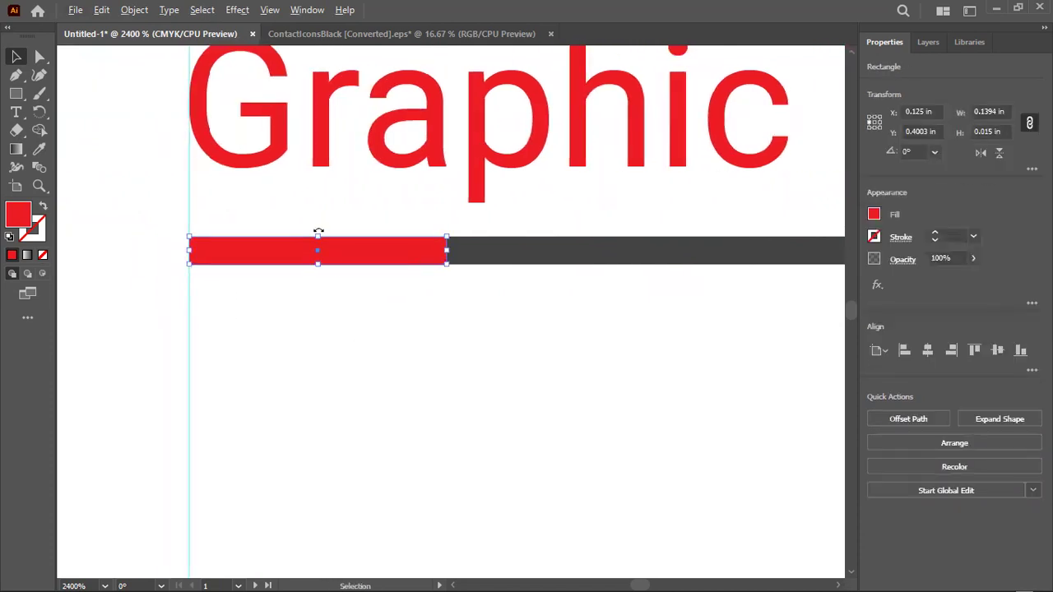
left_click_drag(318, 237, 319, 234)
left_click(329, 345)
Nudge the dark grey bar right and then back left to adjust the gap
left_click(540, 258)
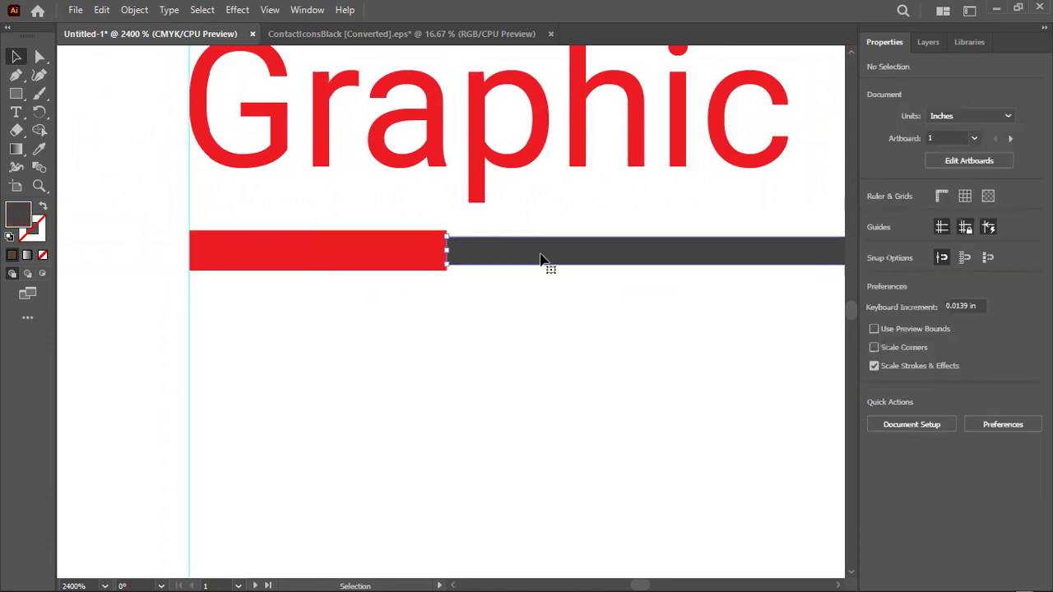
key("Right")
key("Right")
key("Right")
key("Right")
key("Left")
key("Left")
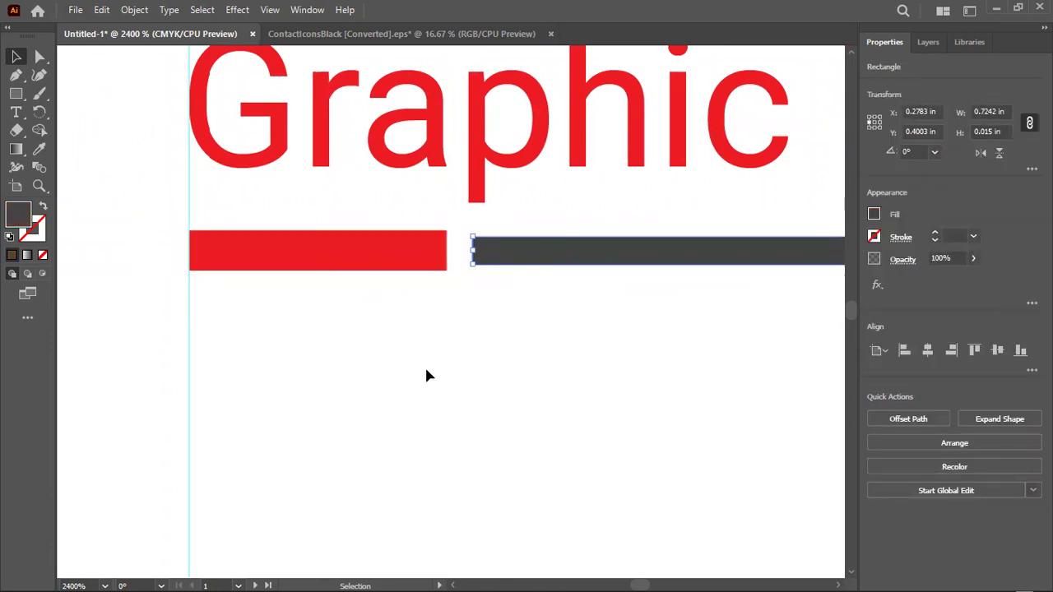
left_click(349, 390)
scroll(349, 390, "down", 5)
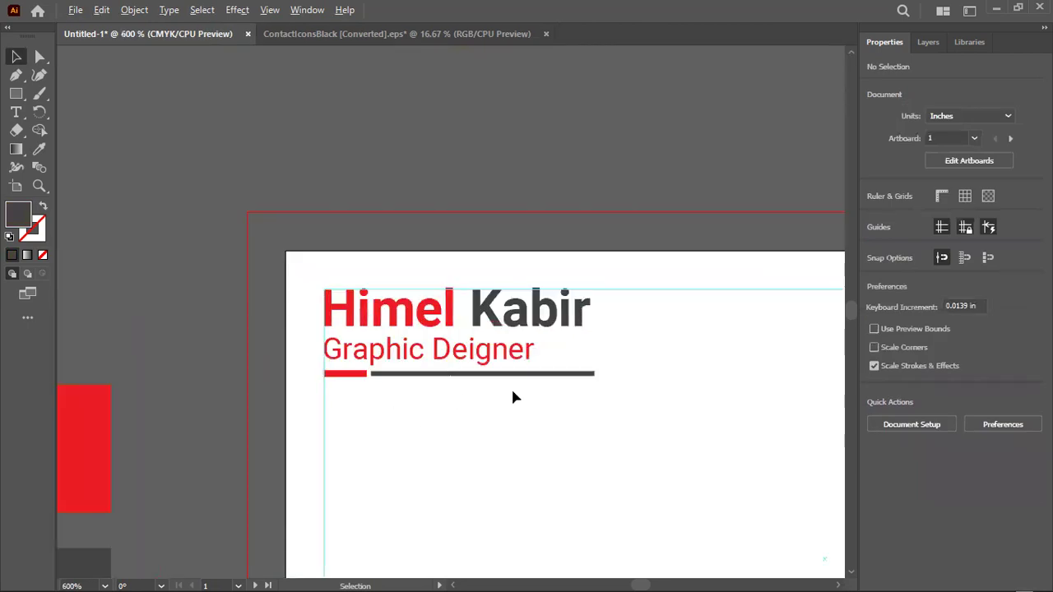
scroll(512, 397, "up", 2)
left_click(247, 360)
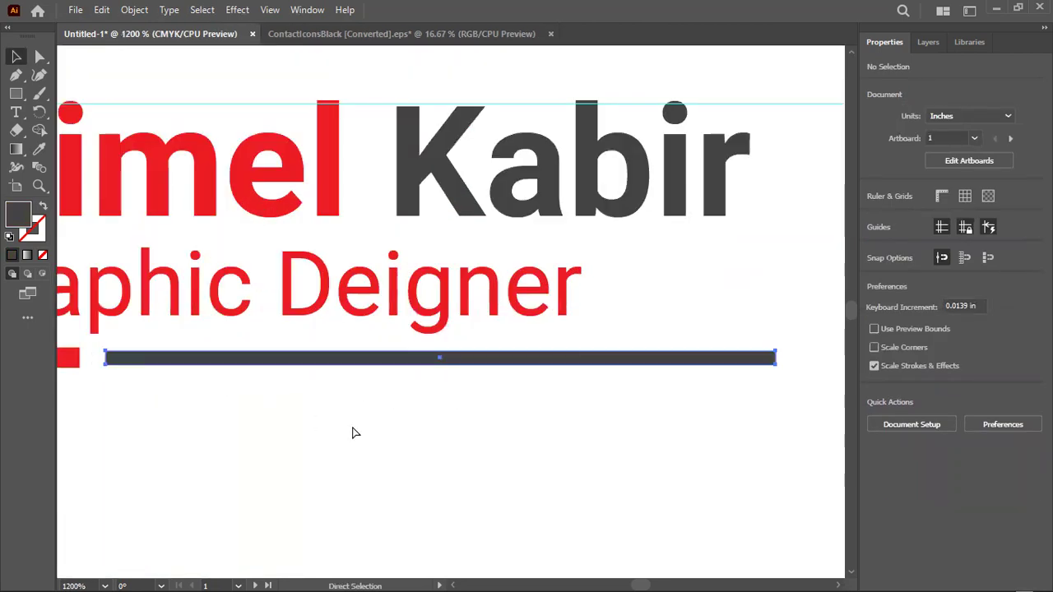
scroll(472, 488, "up", 2)
scroll(472, 489, "left", 4)
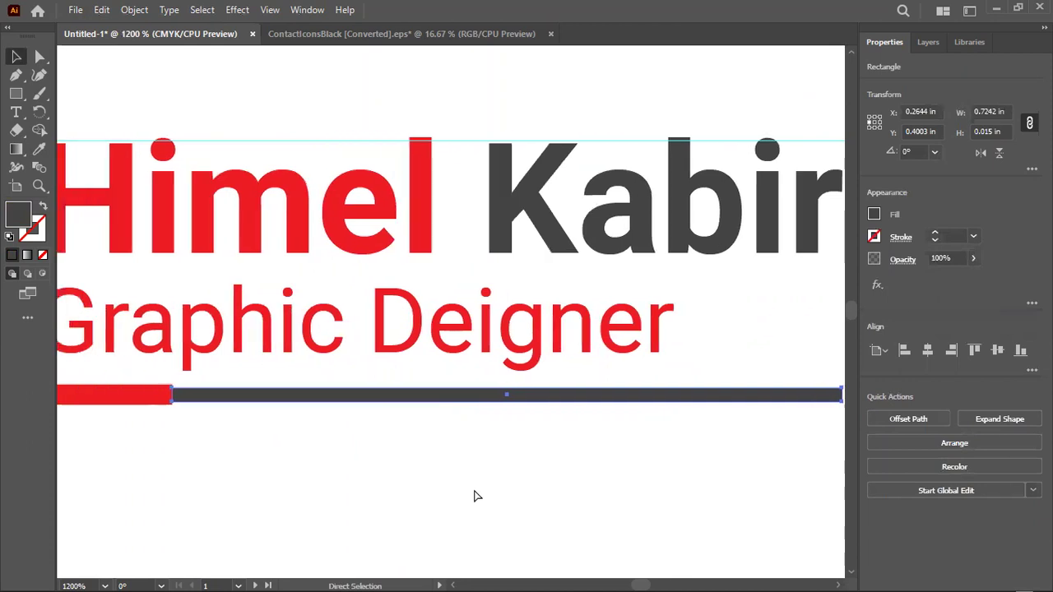
left_click(123, 447)
Lower the red segment's top edge slightly so it is about 0.0196 in tall
left_click(280, 292)
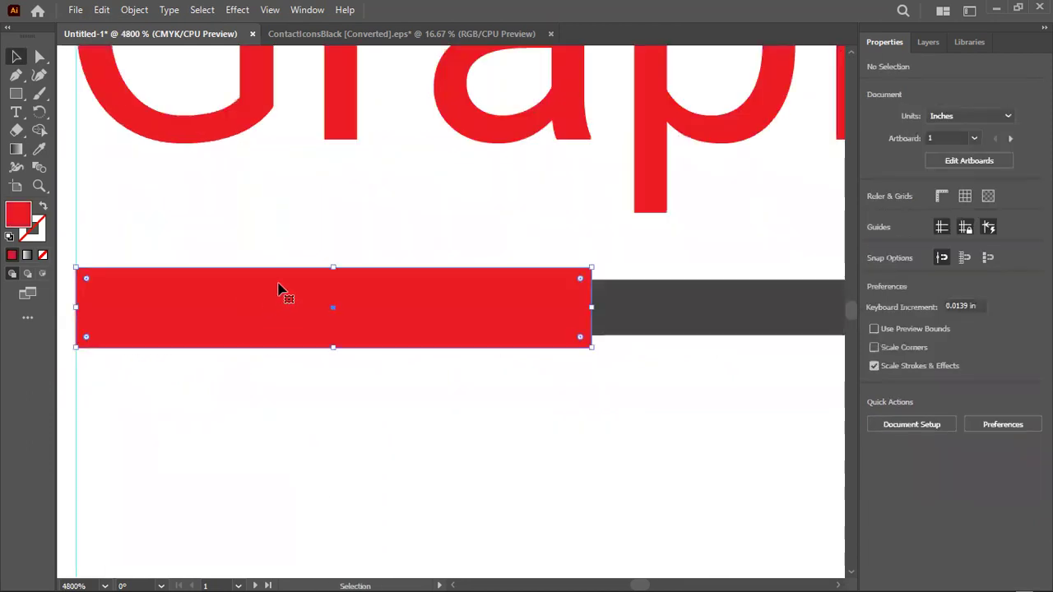
left_click_drag(338, 269, 339, 271)
left_click(97, 419)
scroll(272, 374, "down", 8)
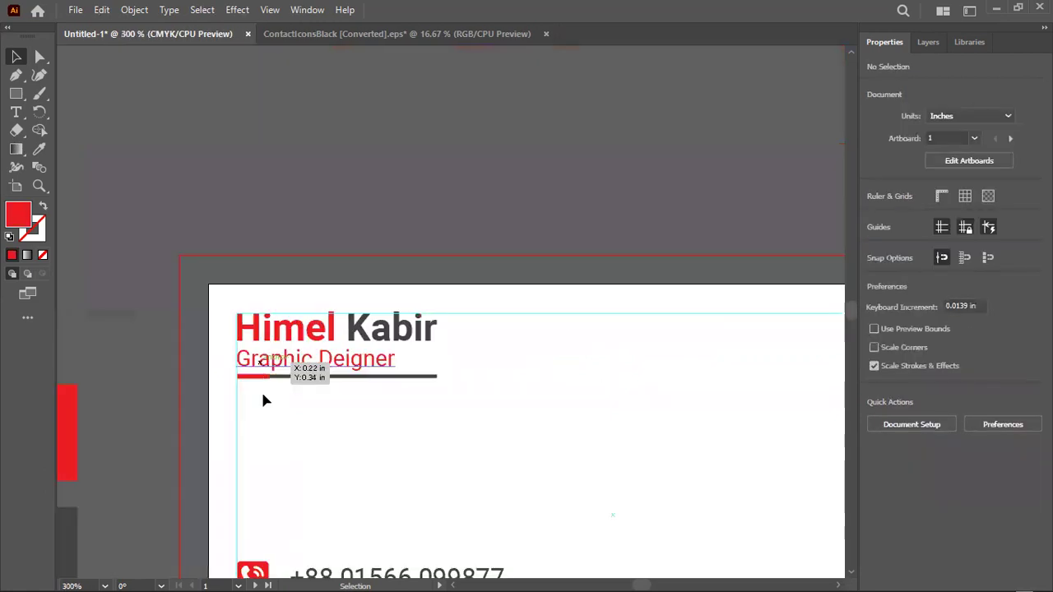
scroll(287, 393, "up", 1)
Duplicate the red segment, bring the copy to front, and snap it to the dark bar's right end
left_click(243, 372)
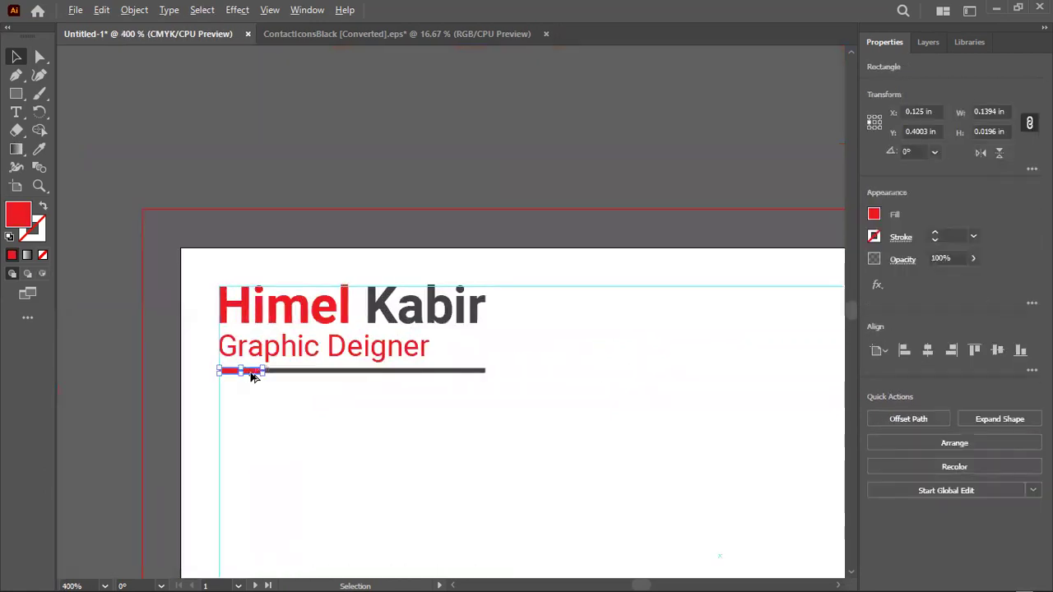
scroll(244, 372, "up", 2)
left_click_drag(252, 369, 682, 376)
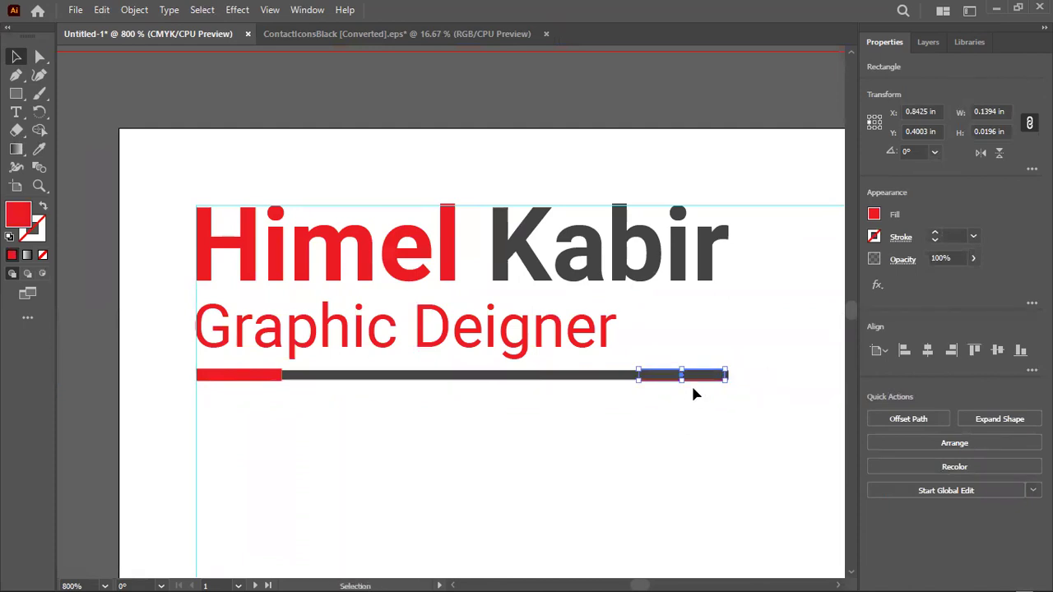
right_click(693, 395)
mouse_move(758, 517)
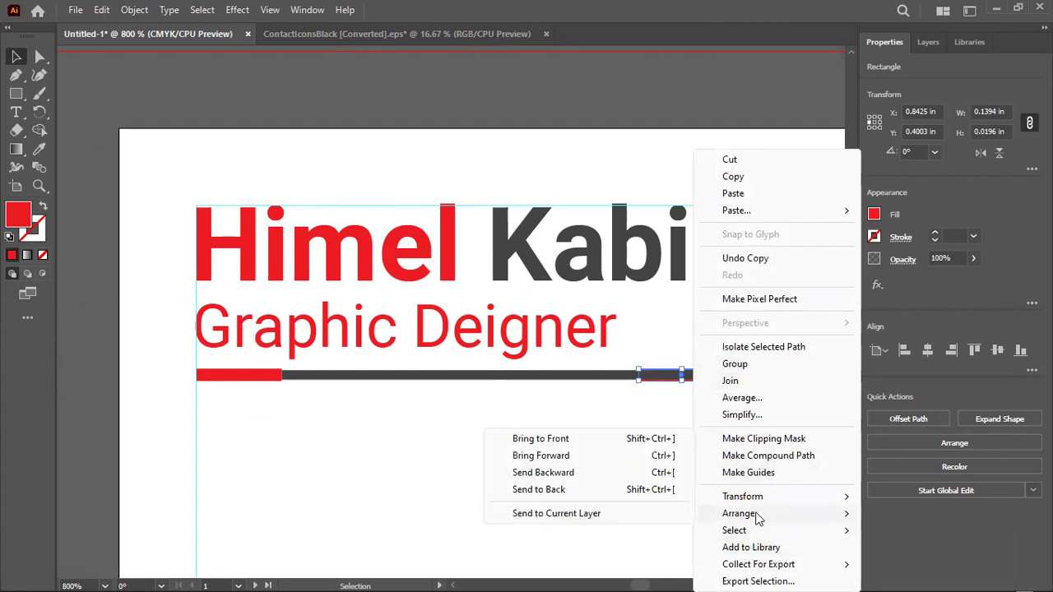
left_click(650, 445)
scroll(716, 369, "up", 5)
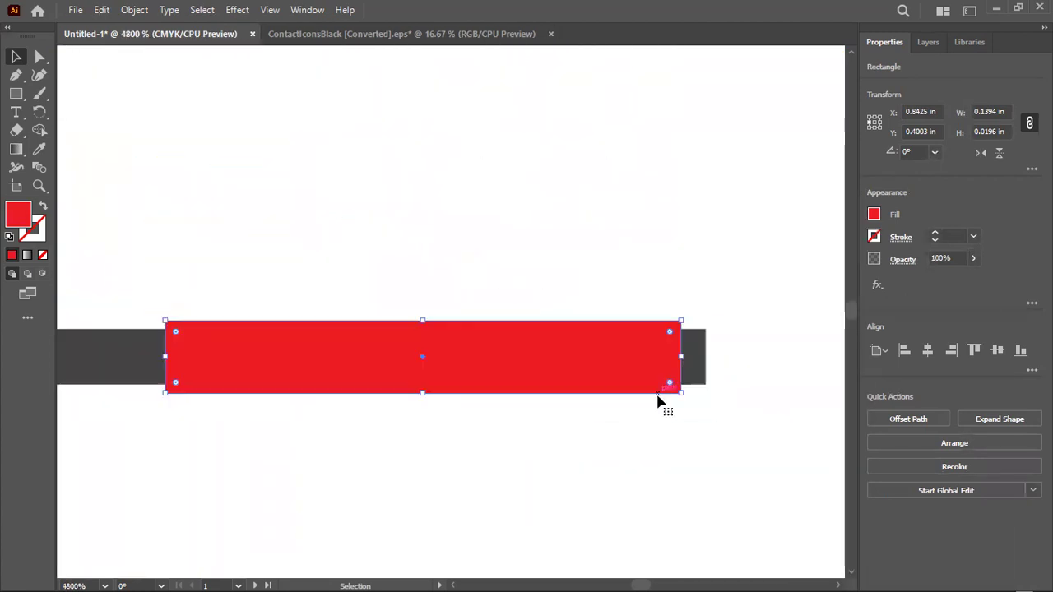
left_click_drag(641, 380, 660, 378)
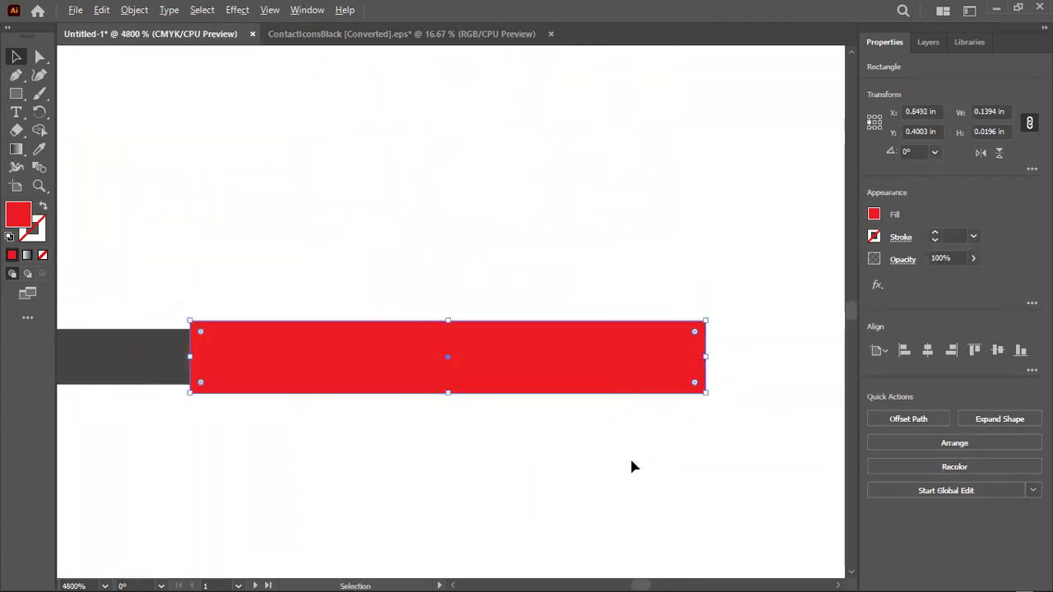
left_click(629, 463)
scroll(650, 444, "down", 2)
scroll(714, 352, "down", 10)
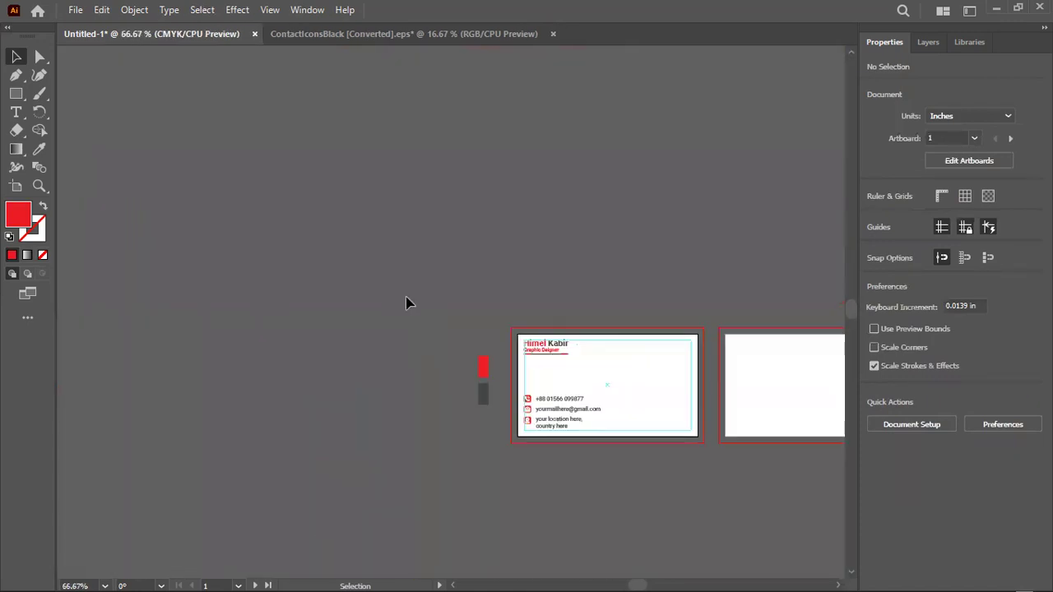
Recolour the 'Graphic Deigner' title dark grey by sampling the grey bar with the Eyedropper
scroll(603, 420, "up", 3)
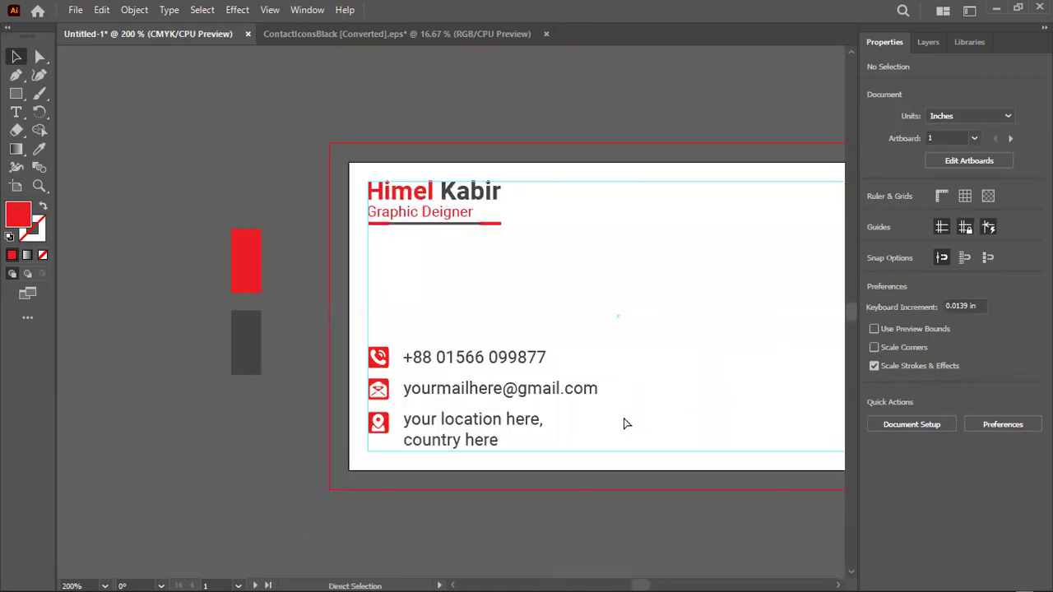
scroll(623, 423, "right", 2)
left_click_drag(327, 213, 329, 213)
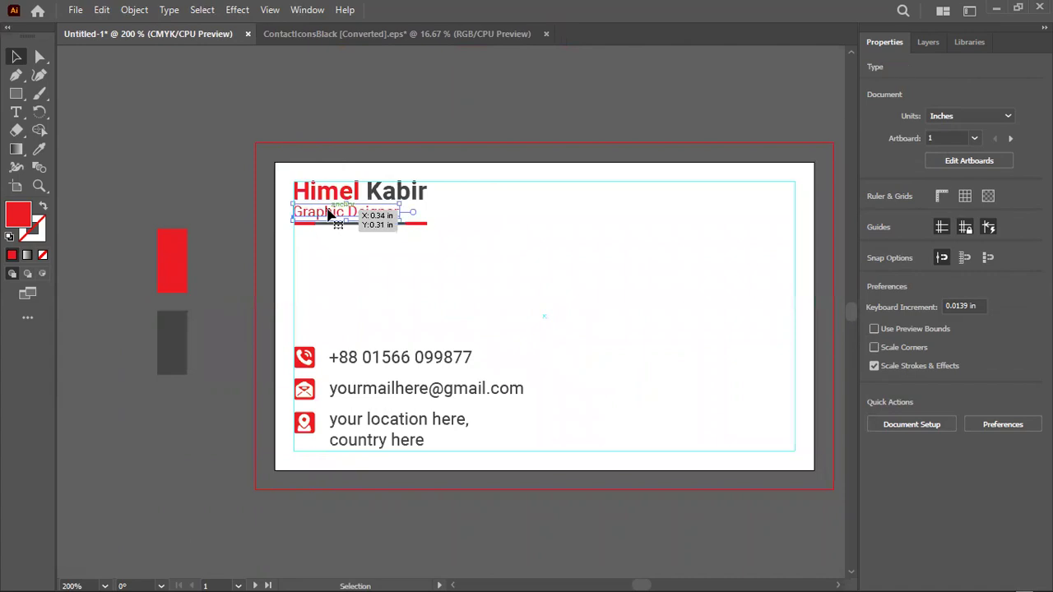
left_click(36, 153)
left_click(179, 327)
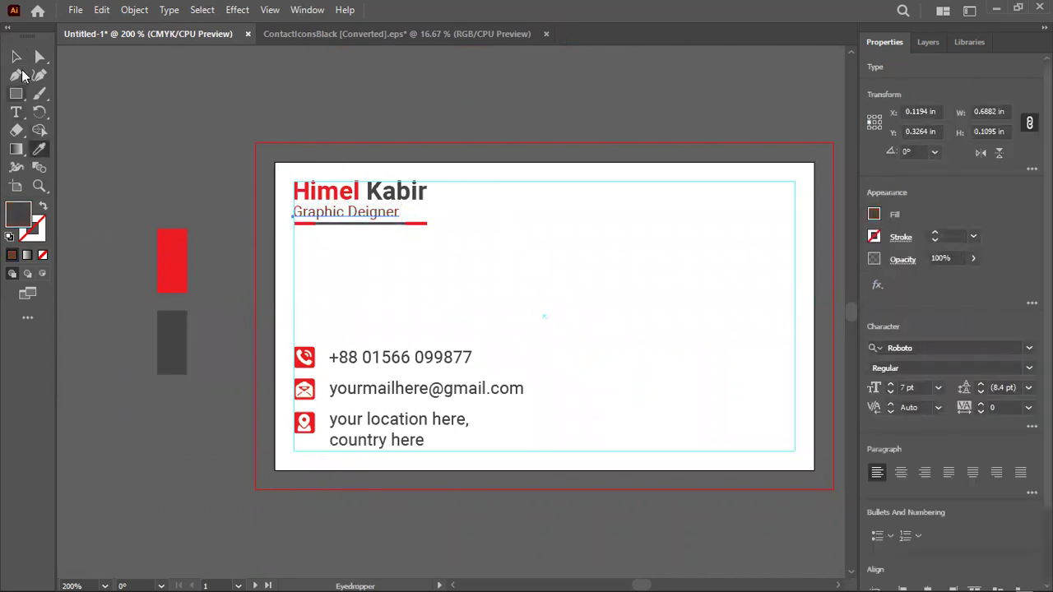
left_click(20, 57)
left_click(167, 157)
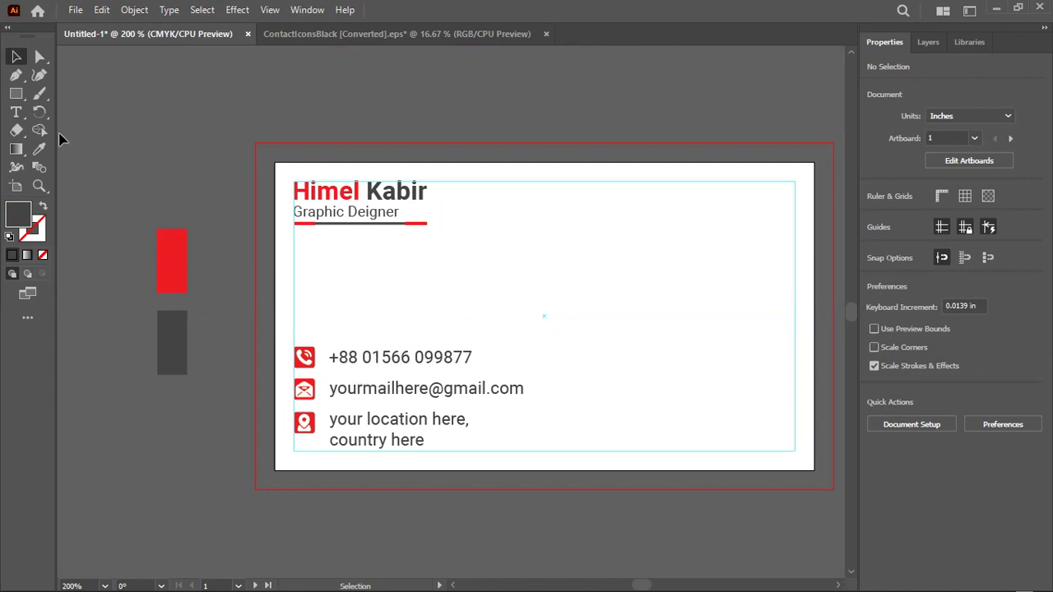
left_click(16, 101)
Draw a large ellipse over the card and move it up and to the right
left_click(16, 95)
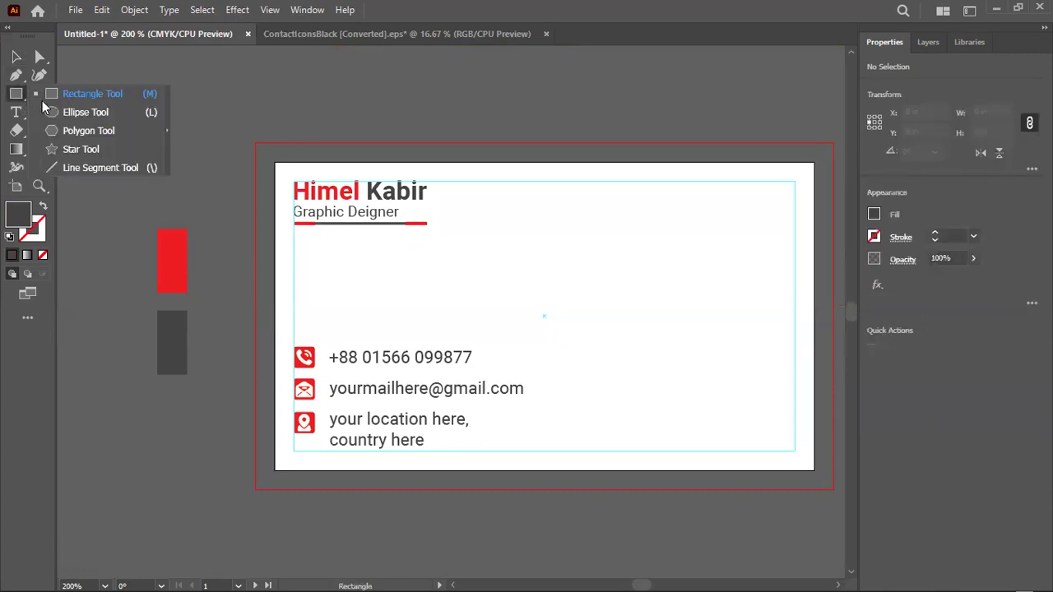
left_click(69, 94)
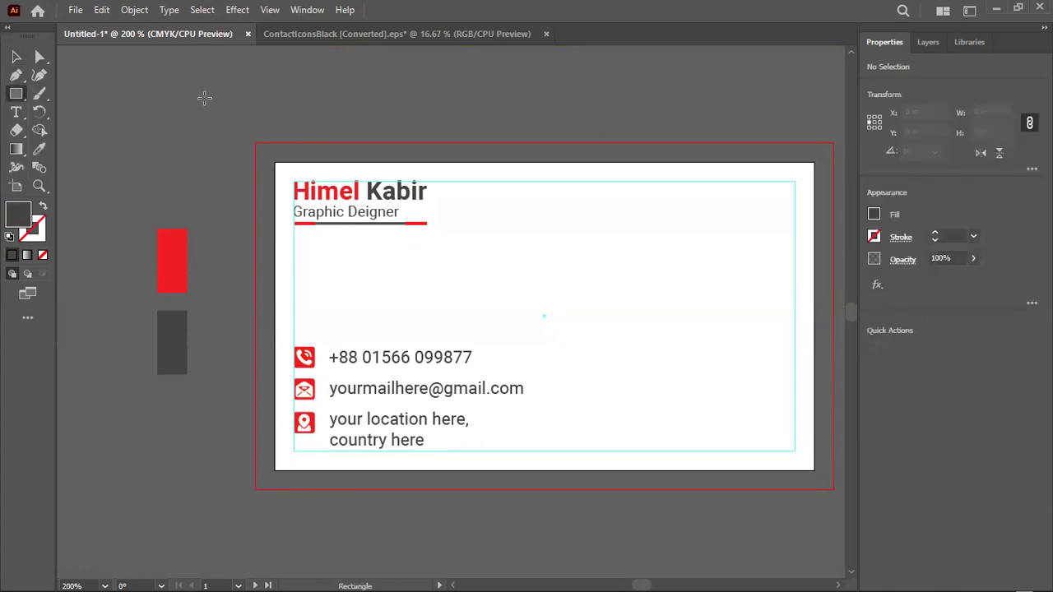
left_click(25, 97)
left_click(79, 110)
left_click_drag(574, 102, 826, 387)
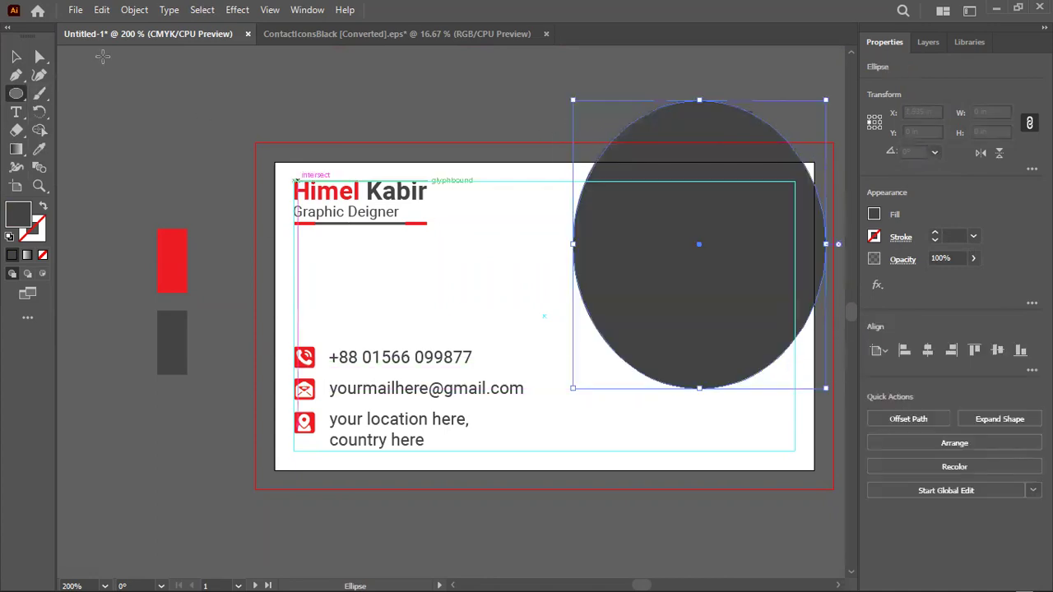
left_click(14, 62)
left_click_drag(630, 244, 656, 191)
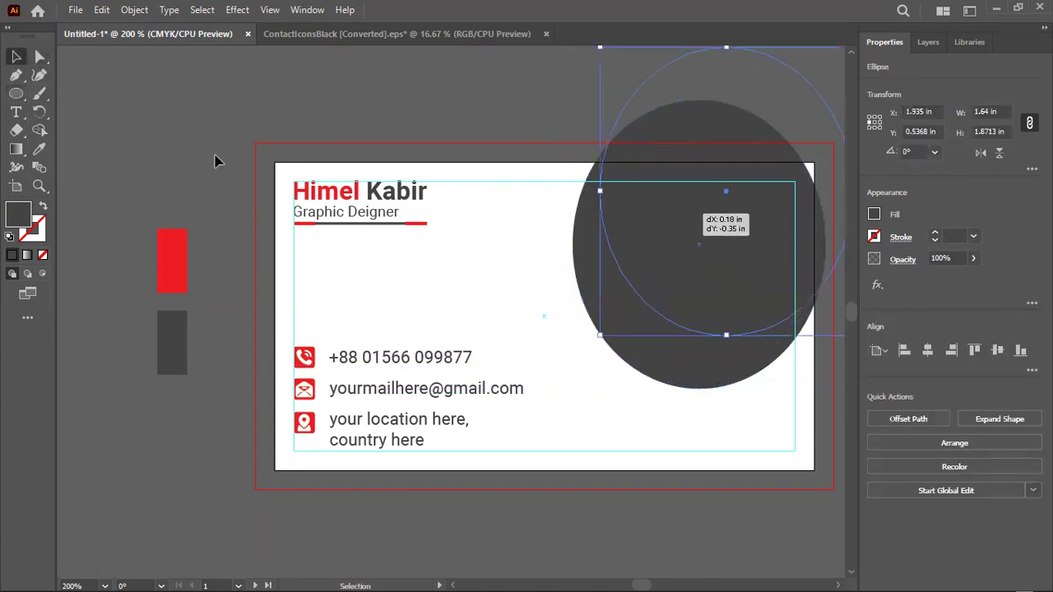
Pull one of the ellipse's anchors out into an organic blob over the card's top-right
left_click(39, 56)
left_click_drag(628, 284, 601, 181)
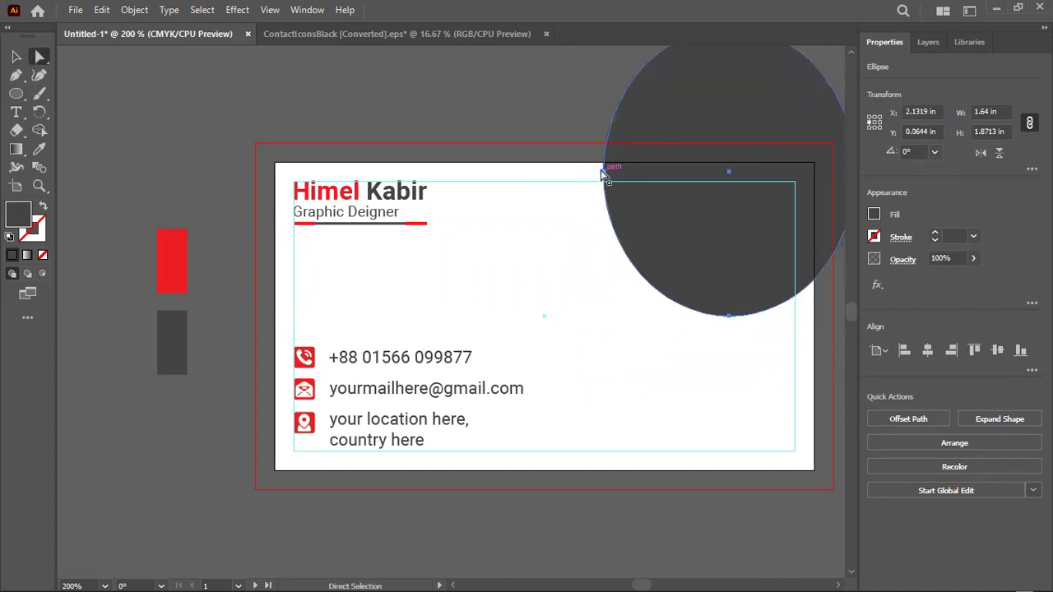
left_click(603, 172)
left_click_drag(623, 247, 741, 245)
left_click(15, 56)
left_click_drag(808, 205, 826, 239)
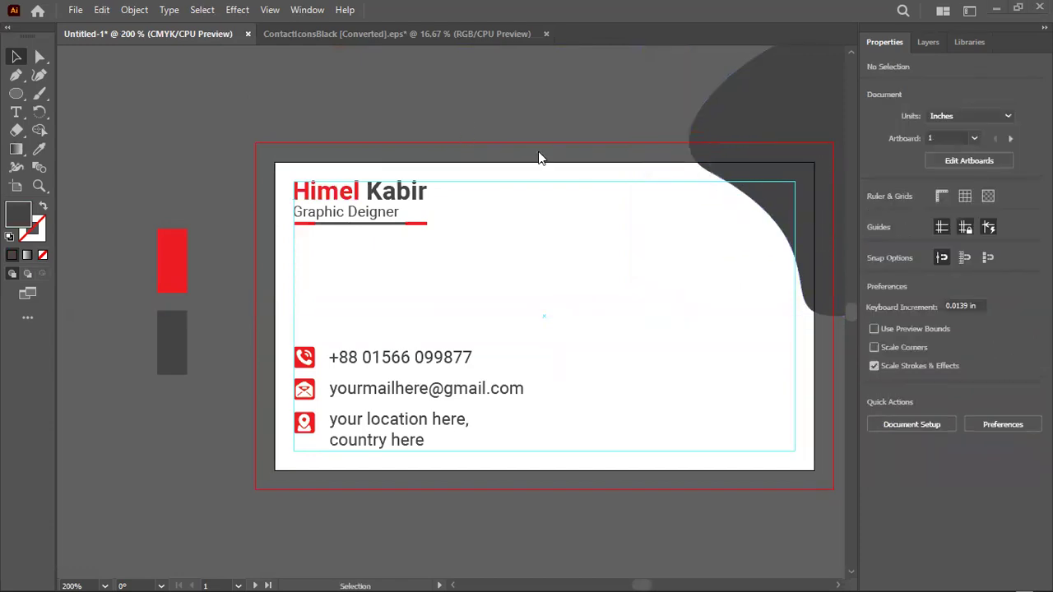
Enlarge the blob into the top-right corner and colour it with the red name colour
key("super")
key("super")
left_click(706, 160)
left_click_drag(556, 317, 510, 361)
left_click_drag(641, 234, 658, 236)
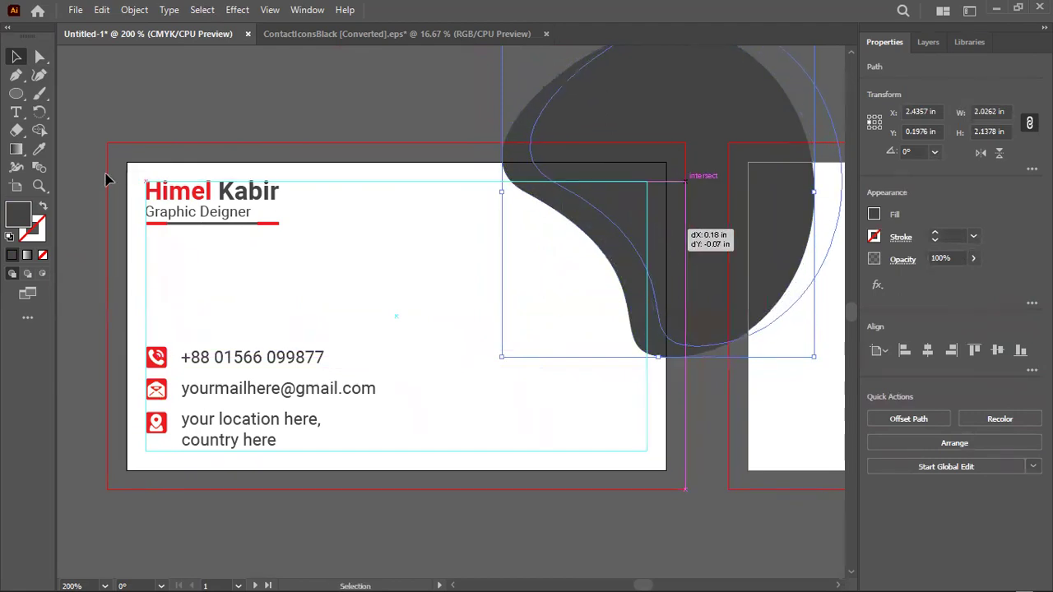
left_click(39, 149)
left_click(173, 191)
left_click(16, 56)
left_click(275, 121)
left_click(735, 245)
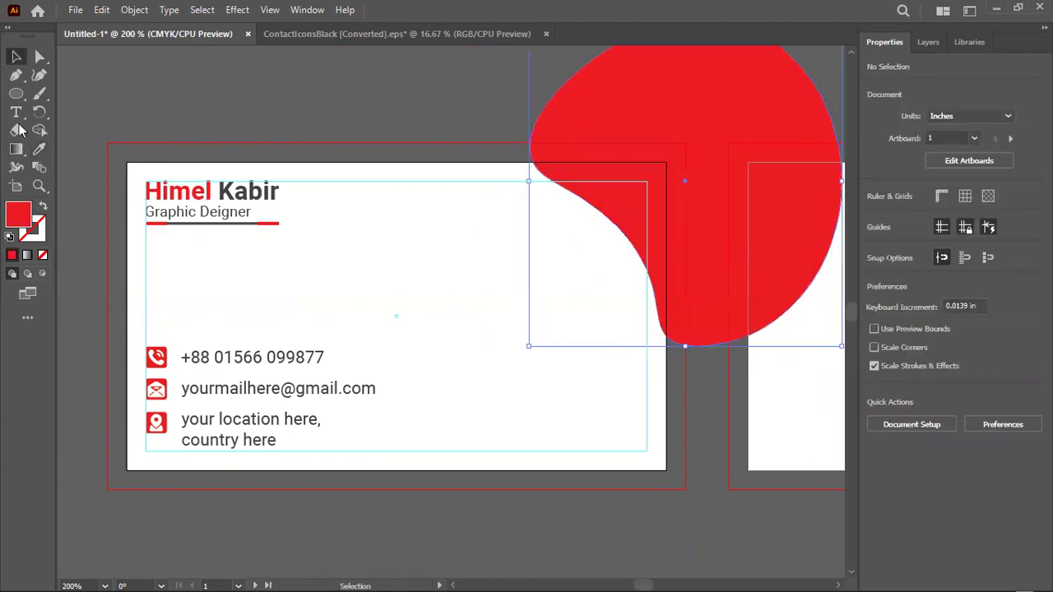
left_click(16, 93)
left_click(99, 93)
Draw a dark grey rectangle and align it to the card's top-right corner
left_click_drag(330, 196, 489, 383)
left_click(15, 56)
left_click(43, 152)
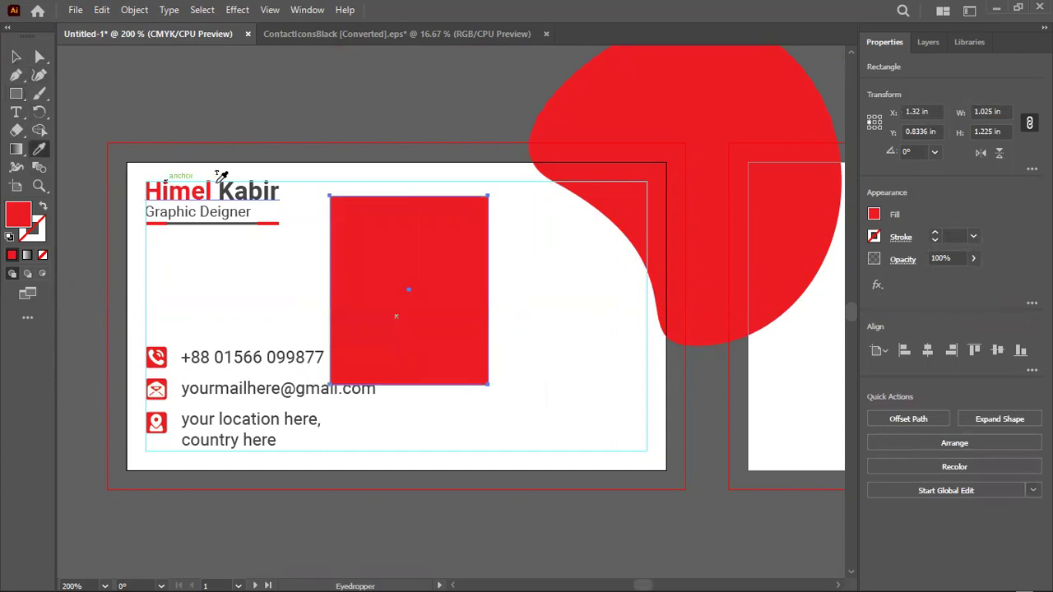
left_click(221, 190)
left_click(16, 56)
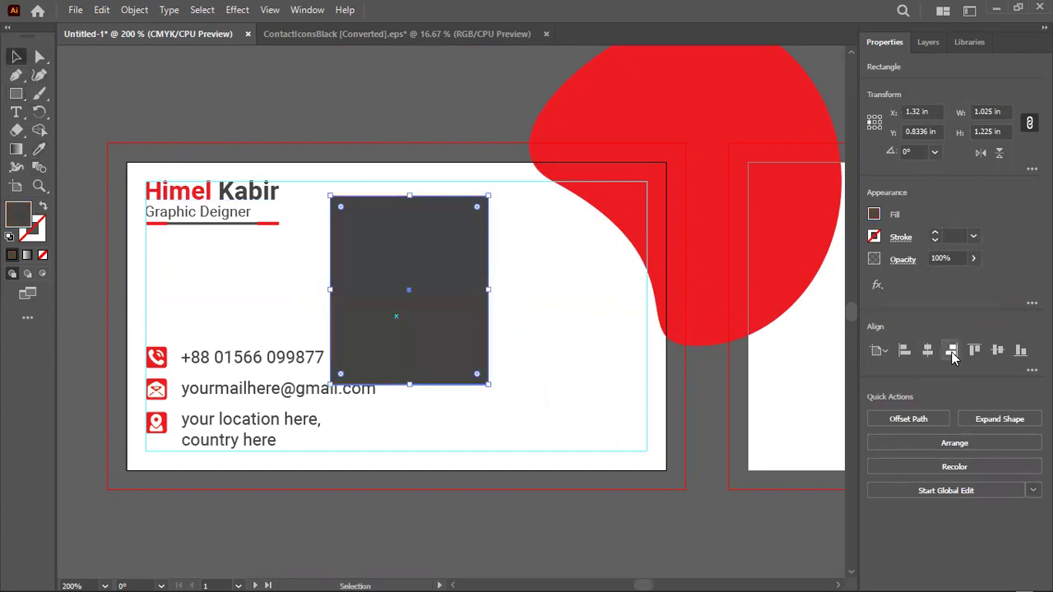
left_click(952, 351)
left_click(974, 350)
left_click(700, 383)
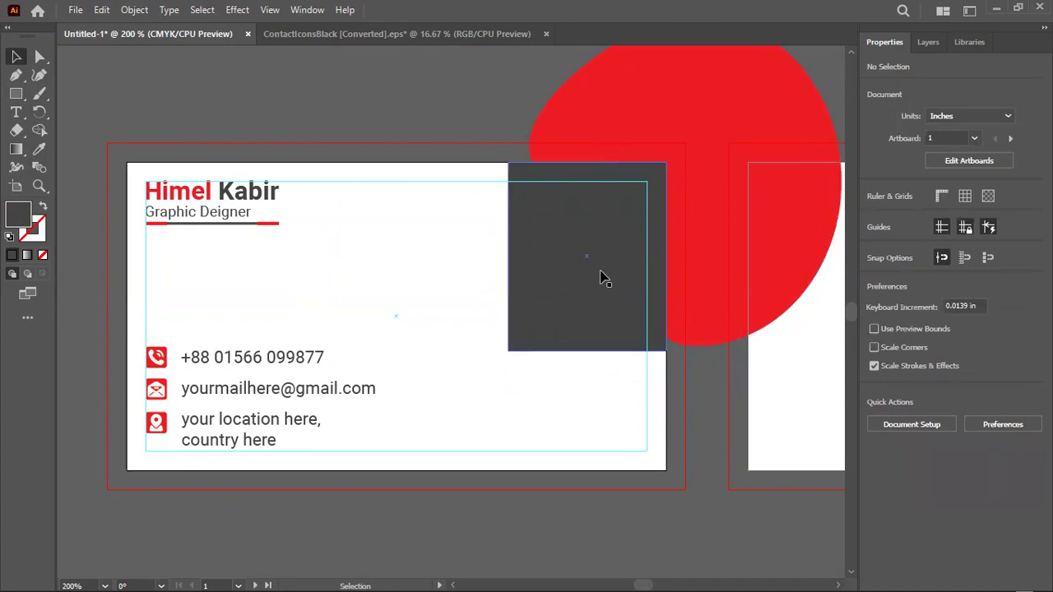
Cut away the blob outside the rectangle with Shape Builder, then delete the rectangle
left_click_drag(564, 432, 679, 163)
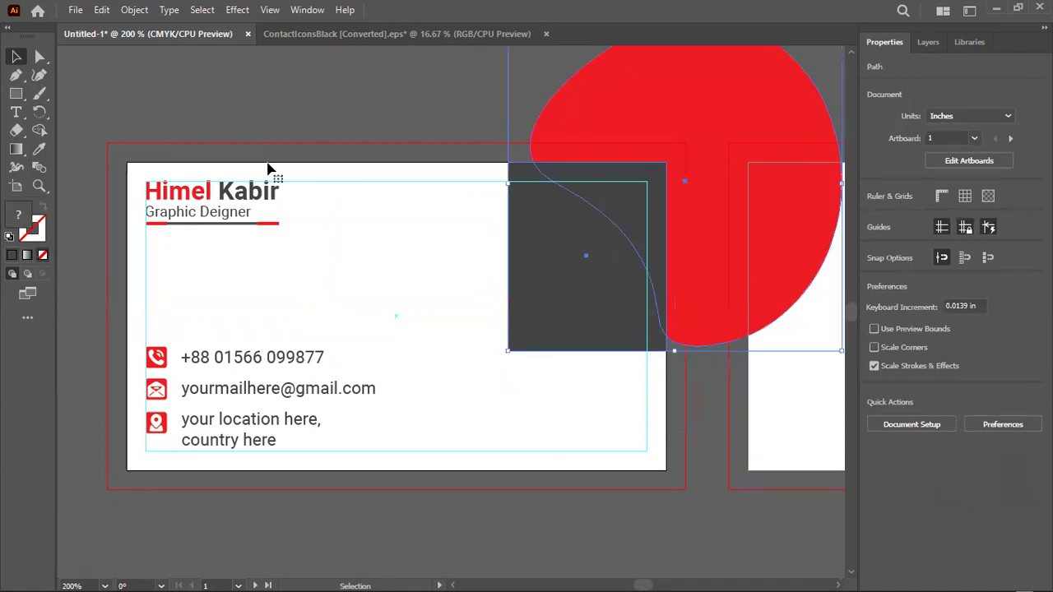
left_click(39, 129)
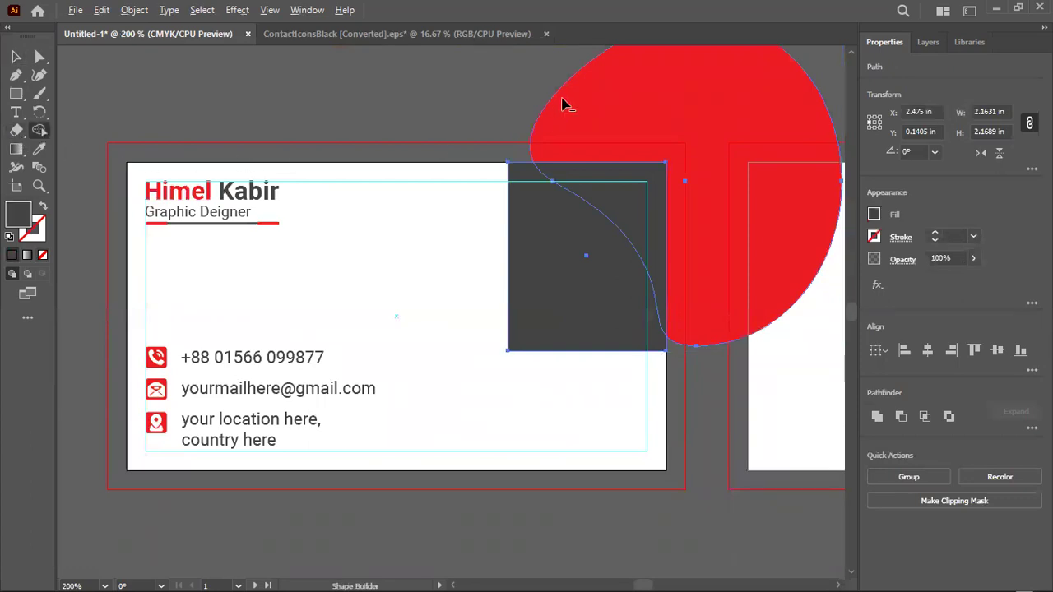
left_click(752, 124, "alt")
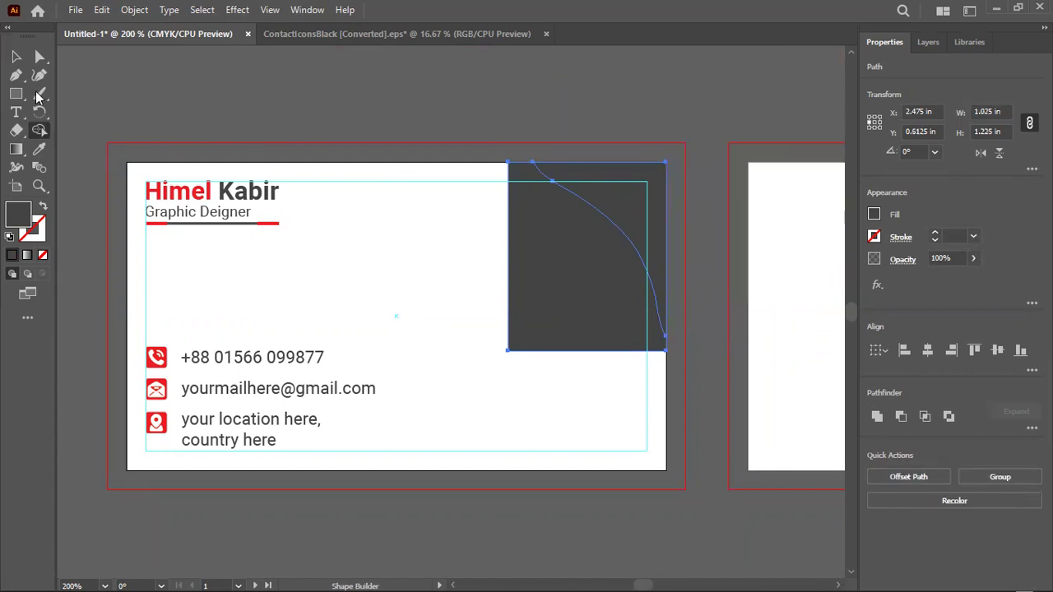
key("v")
left_click(505, 239)
left_click(520, 262)
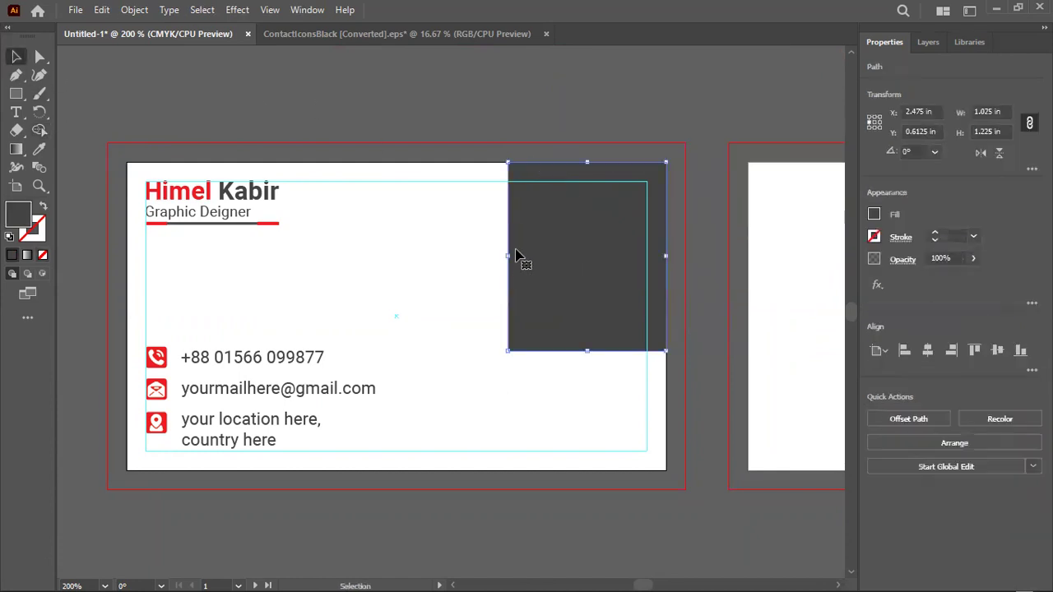
key("Delete")
left_click(606, 212)
left_click(465, 134)
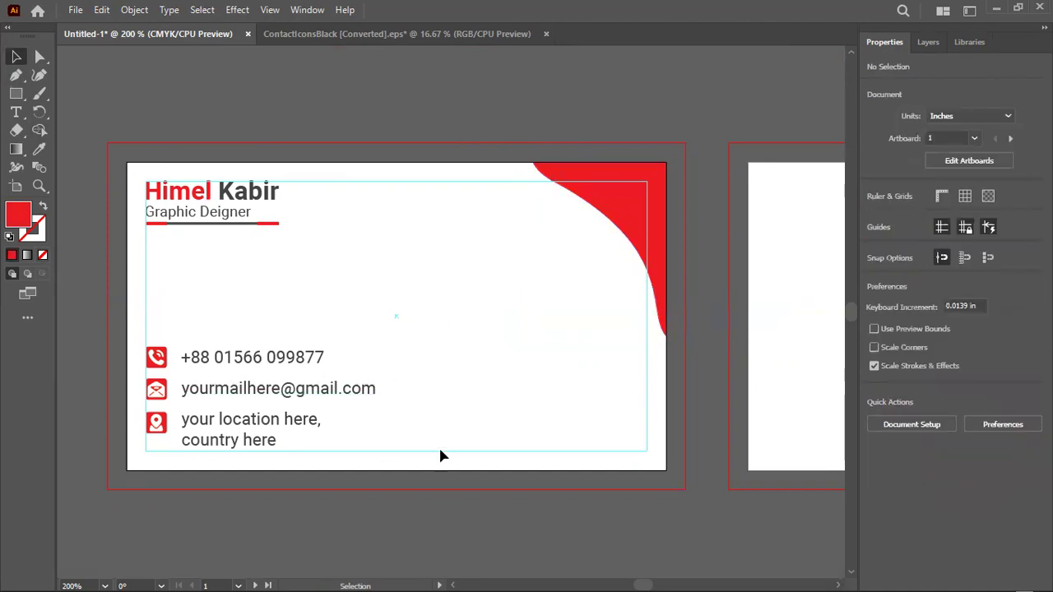
Draw a thin bar, align it to the card's left and bottom edges, and stretch it to 3.5 in wide
left_click_drag(15, 93, 45, 94)
left_click_drag(250, 263, 479, 270)
key("v")
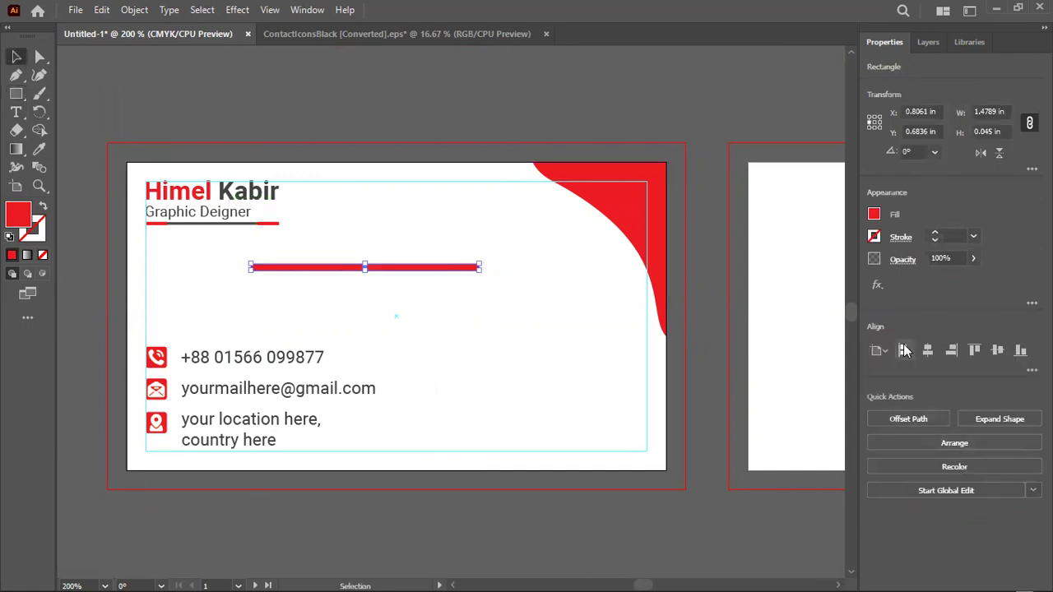
left_click(904, 351)
left_click(1021, 350)
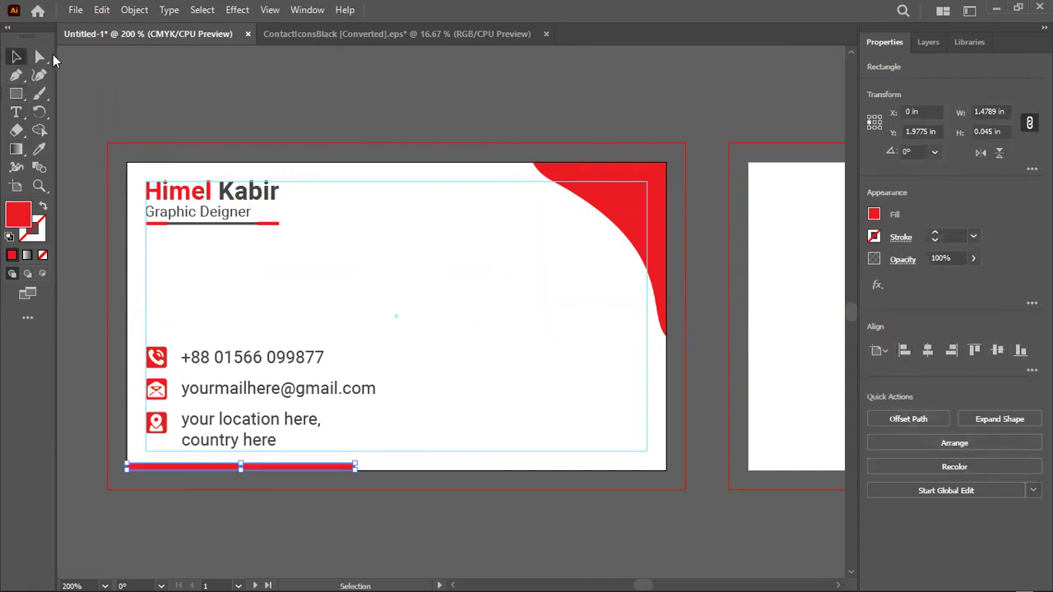
scroll(378, 527, "up", 4)
left_click_drag(292, 285, 813, 275)
scroll(729, 418, "right", 5)
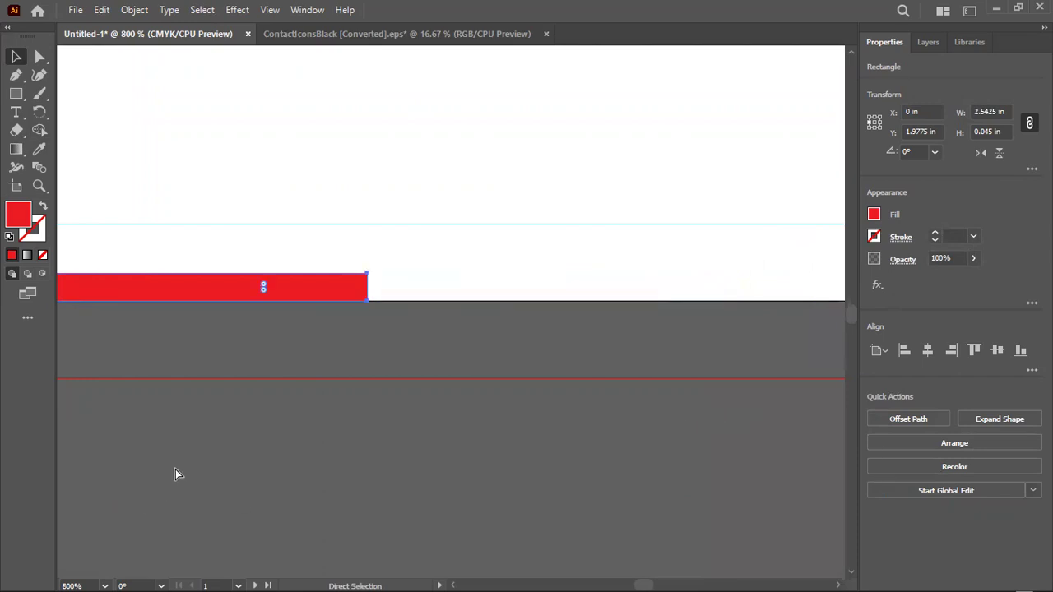
scroll(175, 474, "right", 3)
left_click_drag(221, 291, 771, 275)
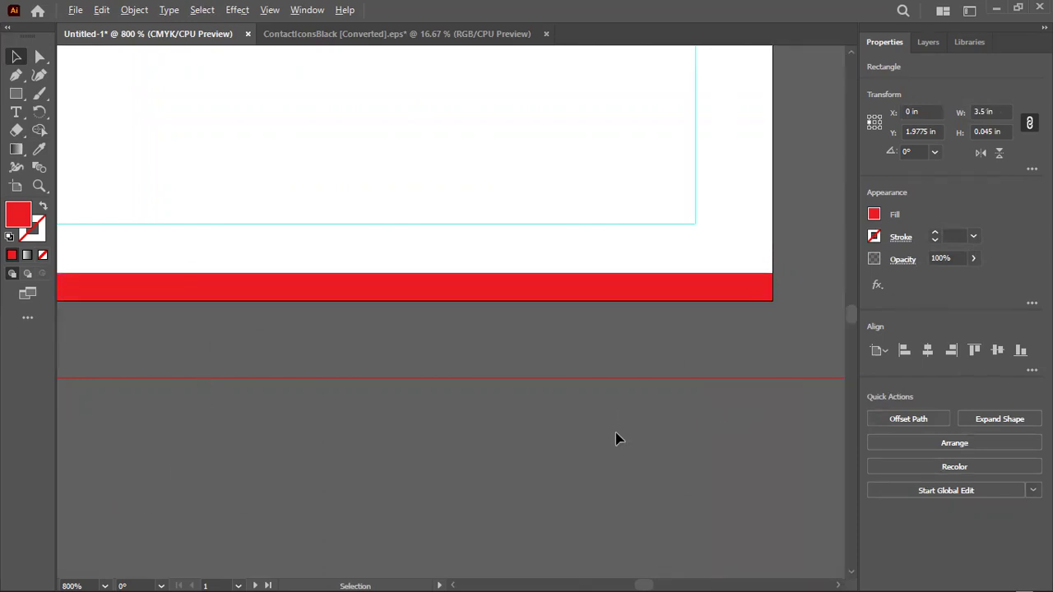
left_click(625, 433)
key("ctrl+1")
scroll(622, 430, "up", 1)
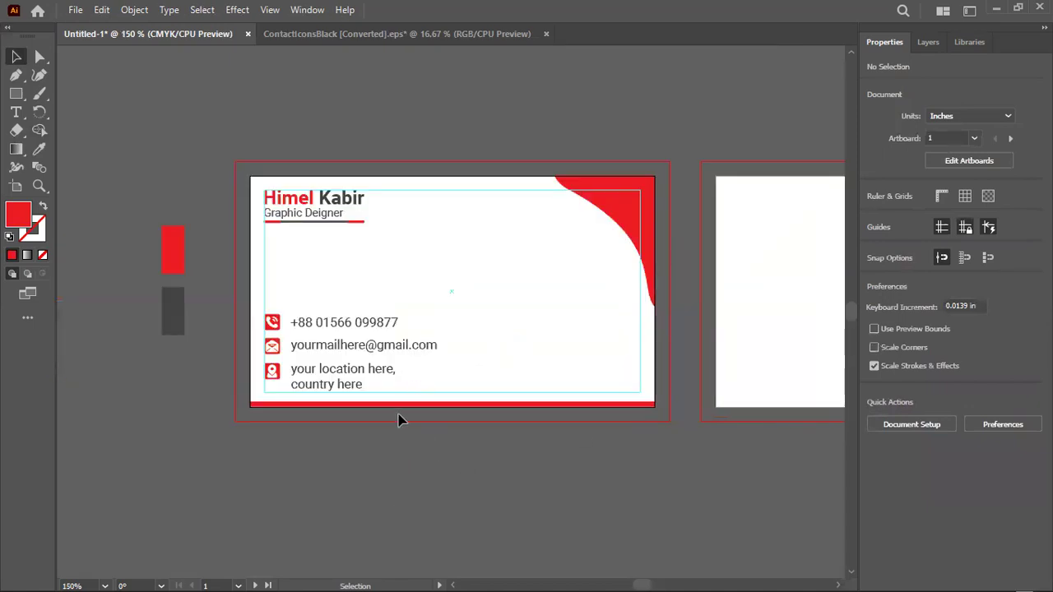
Select the name, title and contact items, group them, and move the block lower
left_click_drag(334, 286, 308, 402)
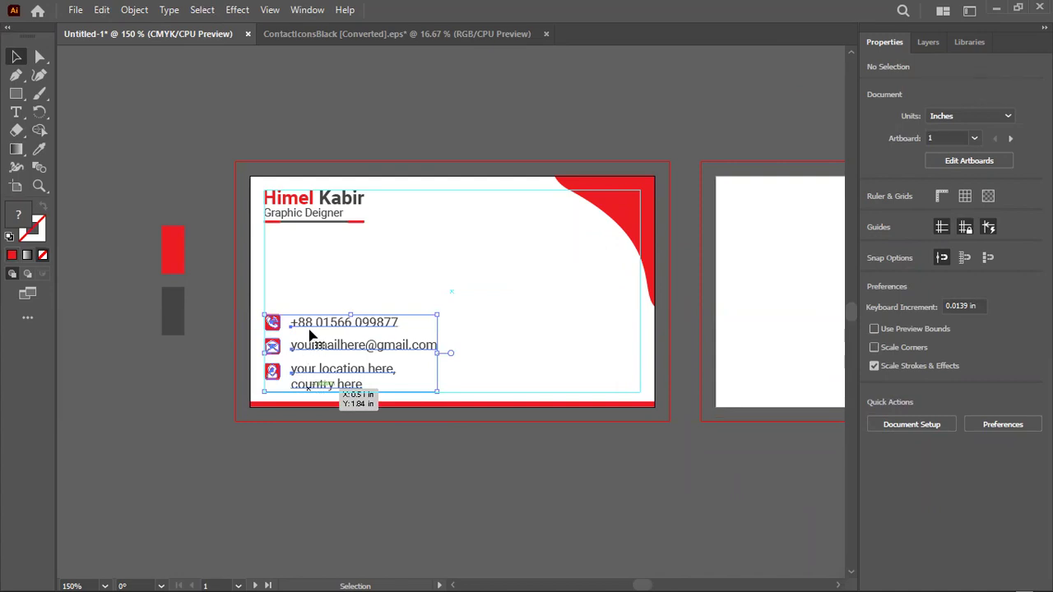
left_click_drag(301, 207, 339, 238)
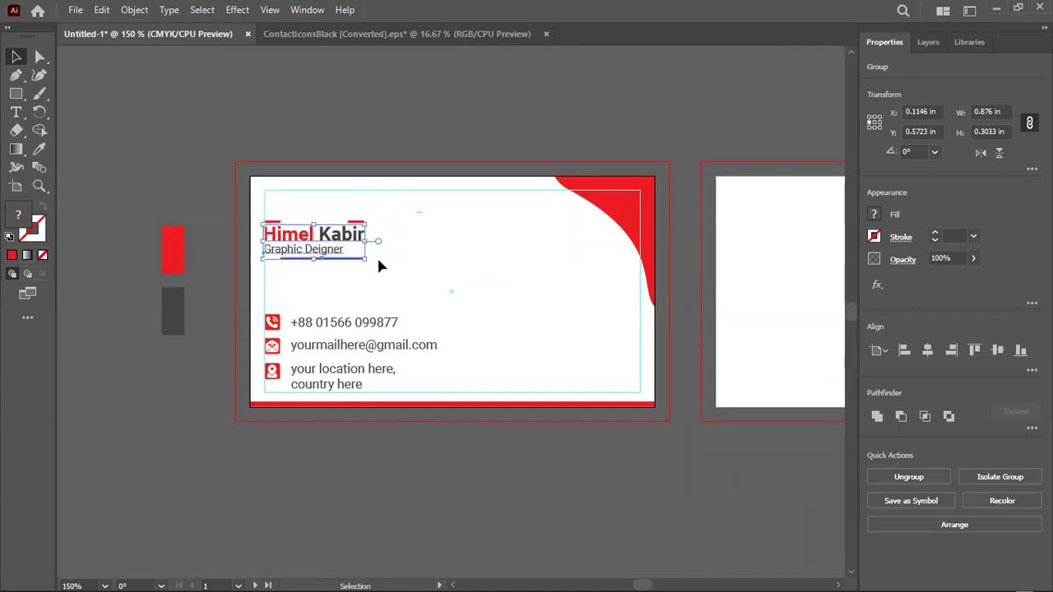
left_click(400, 280)
key("ctrl+z")
left_click_drag(397, 259, 259, 186)
key("ctrl+g")
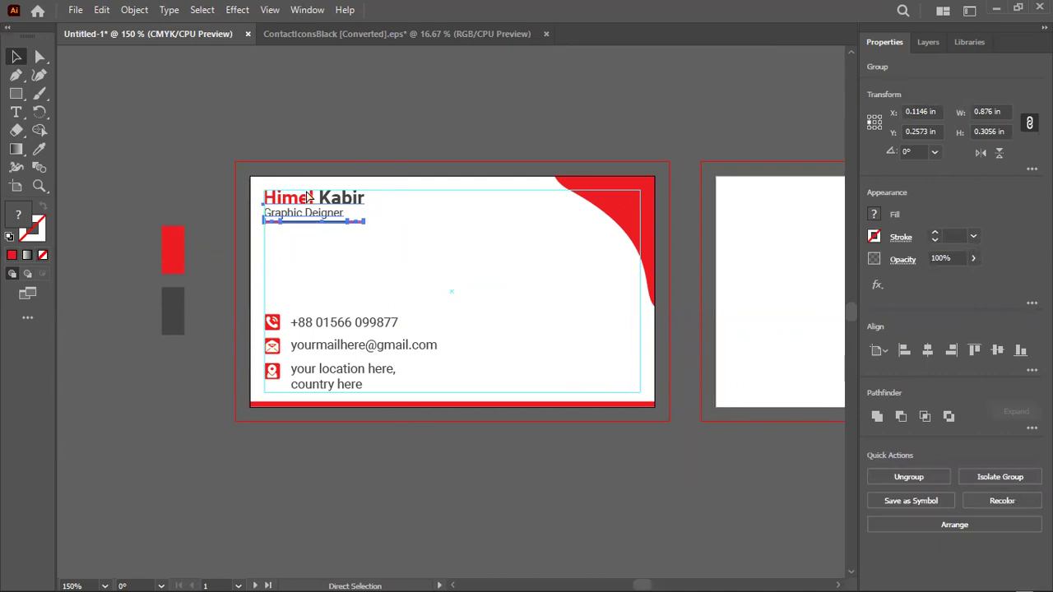
left_click_drag(334, 216, 322, 241)
Group the name block with the contact rows and centre it vertically on the card
left_click_drag(417, 376, 314, 216)
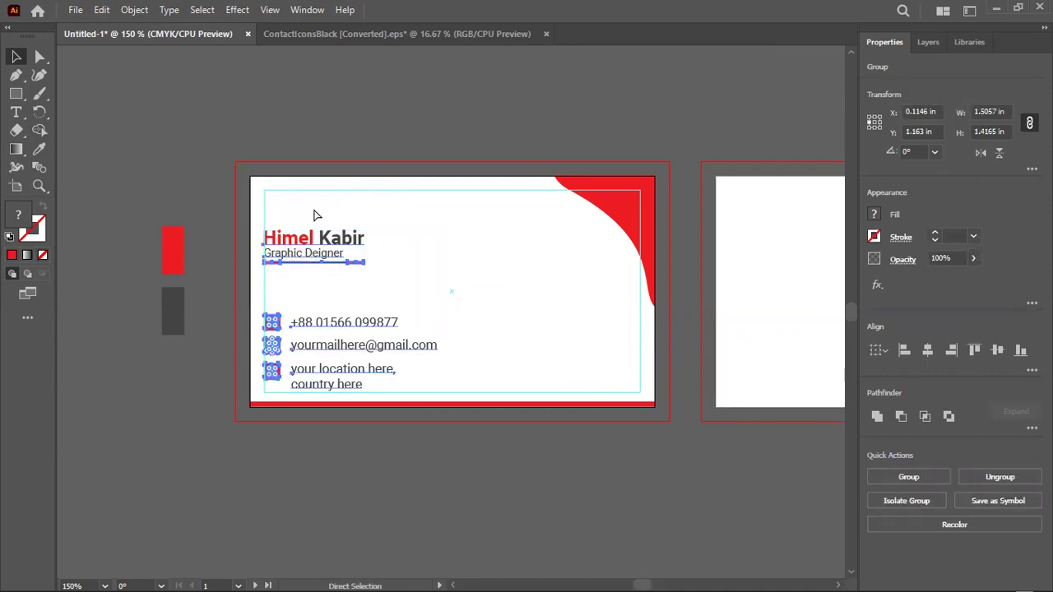
key("ctrl+g")
left_click(1004, 350)
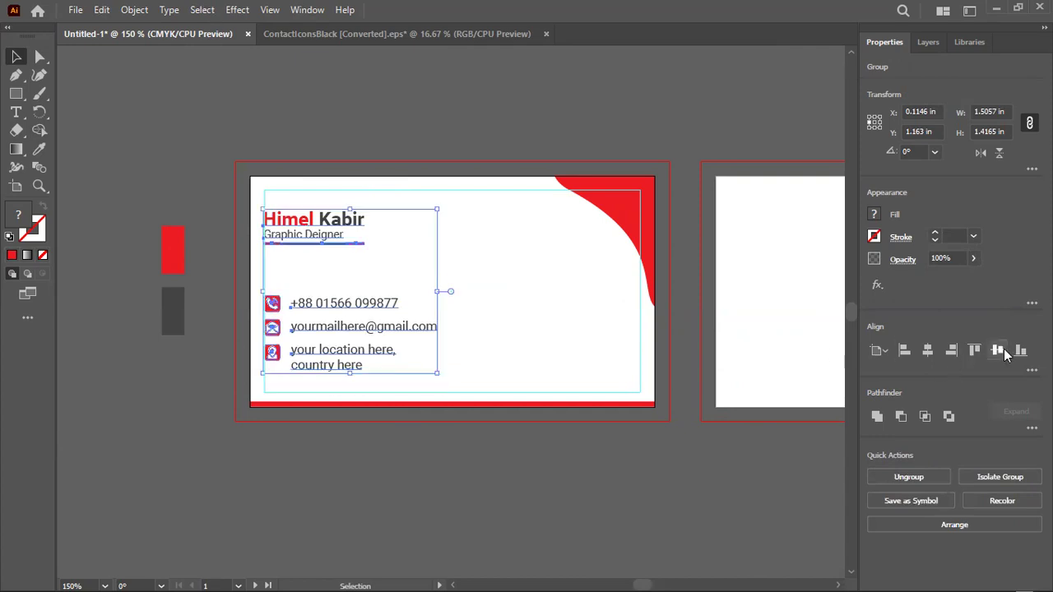
left_click(559, 445)
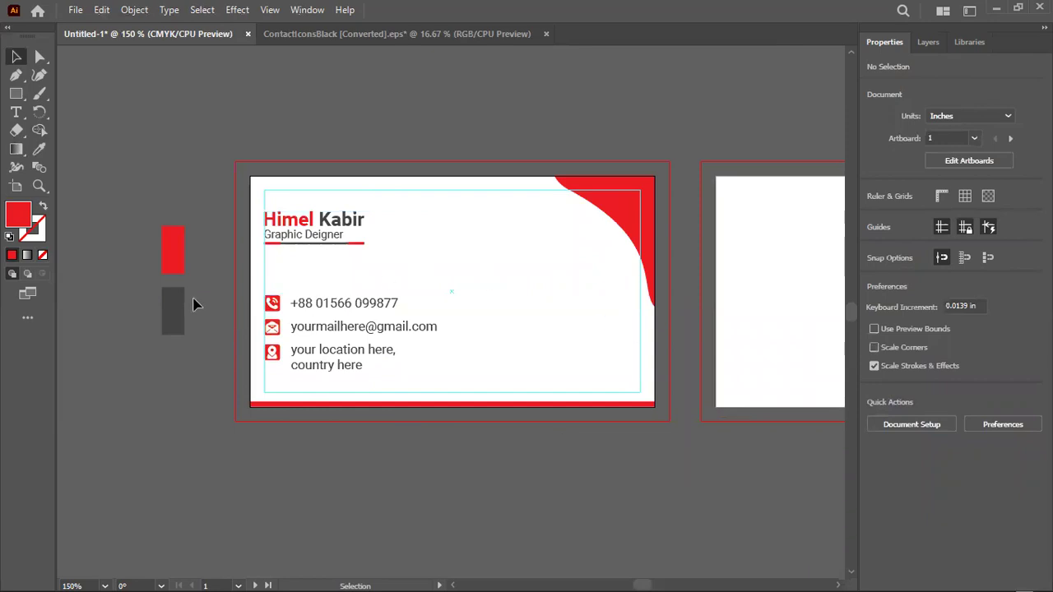
left_click_drag(179, 261, 546, 360)
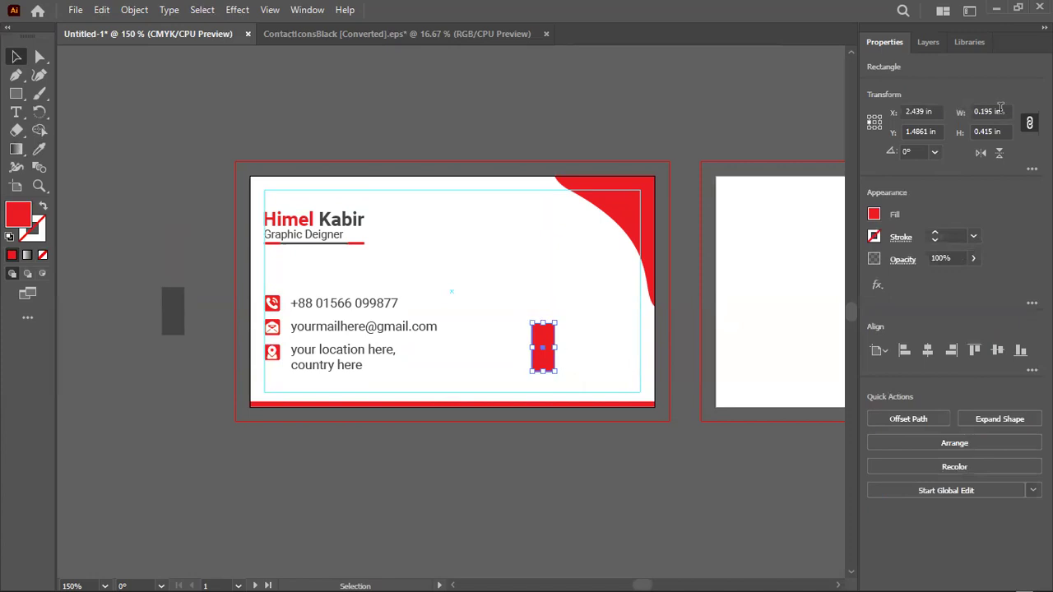
Resize the red rectangle to a 0.5 × 0.5 in square
left_click(998, 109)
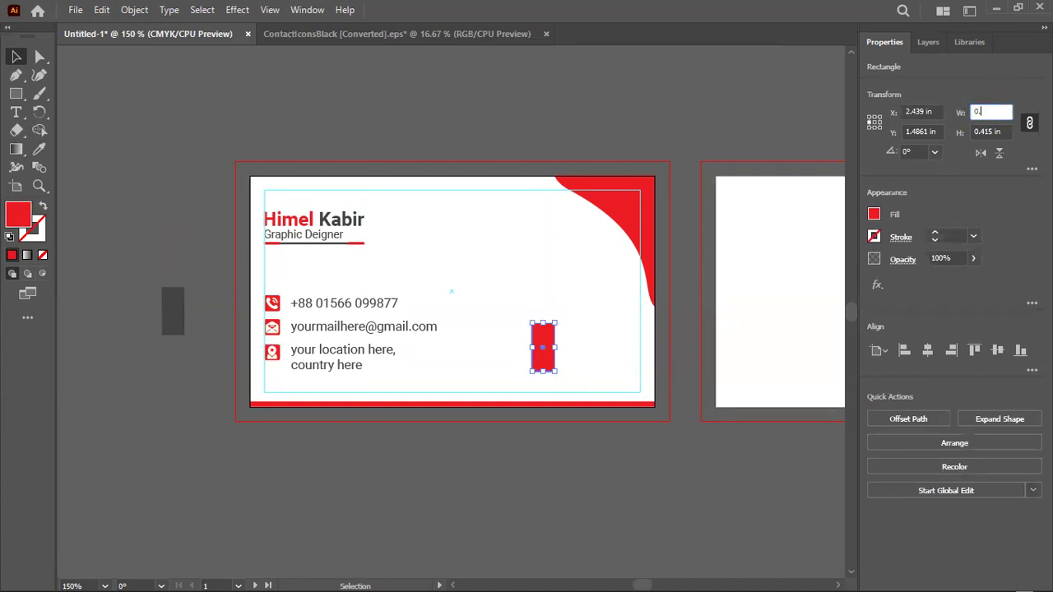
type("0.5")
key("Return")
left_click(983, 129)
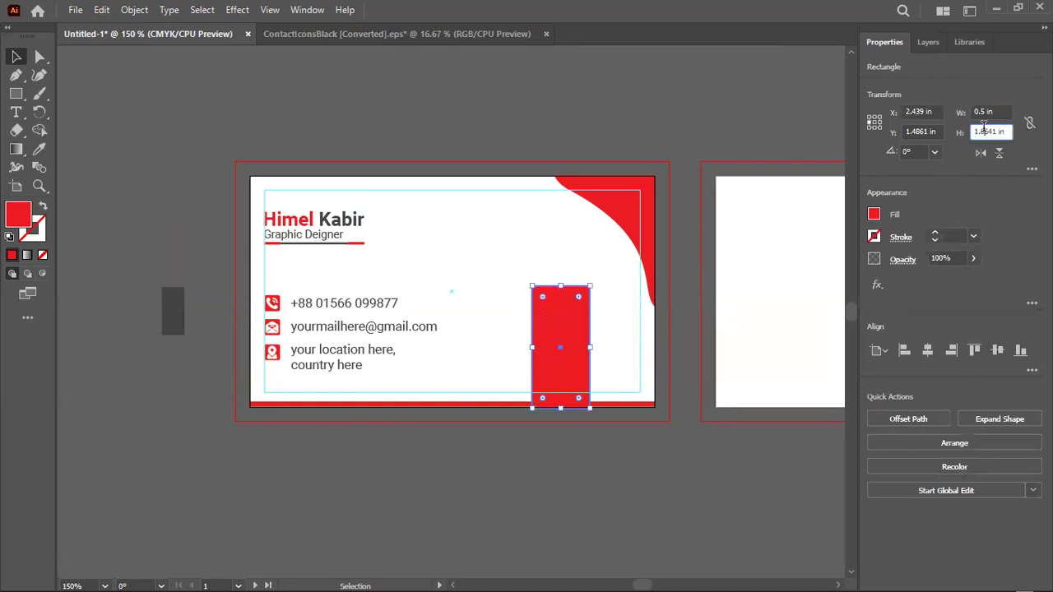
type("0.5")
key("Return")
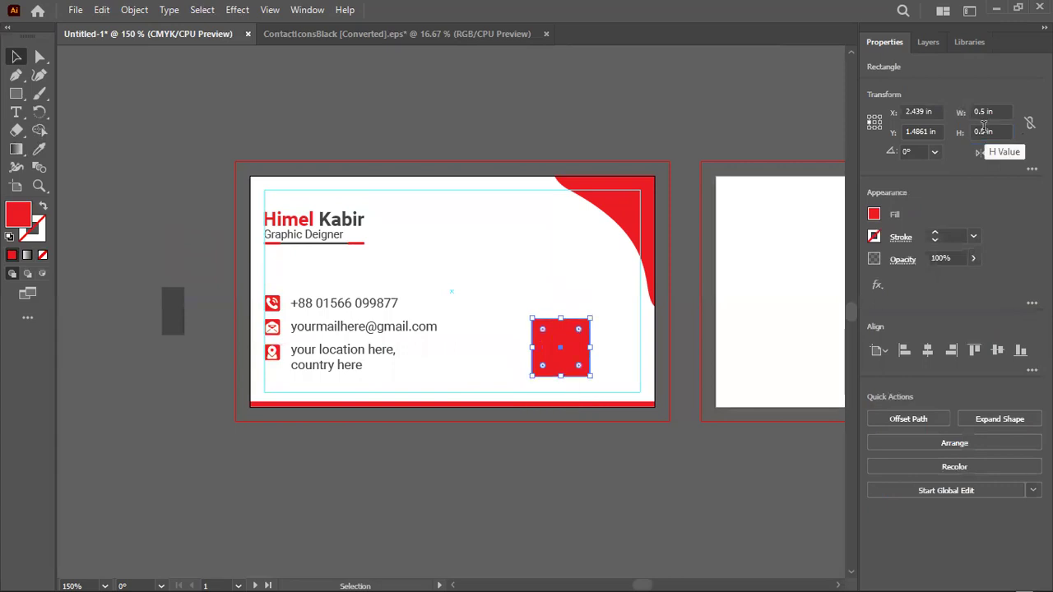
left_click(1029, 123)
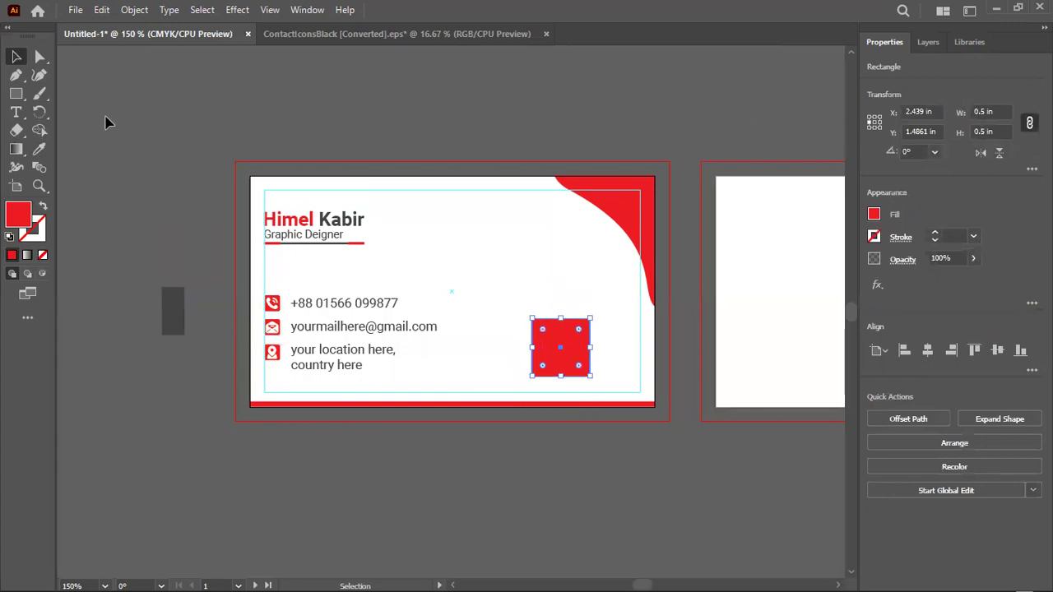
left_click(631, 341)
Swap fill and stroke so the square is a red outline, then shift it right
left_click(562, 357)
left_click(42, 206)
left_click(554, 357)
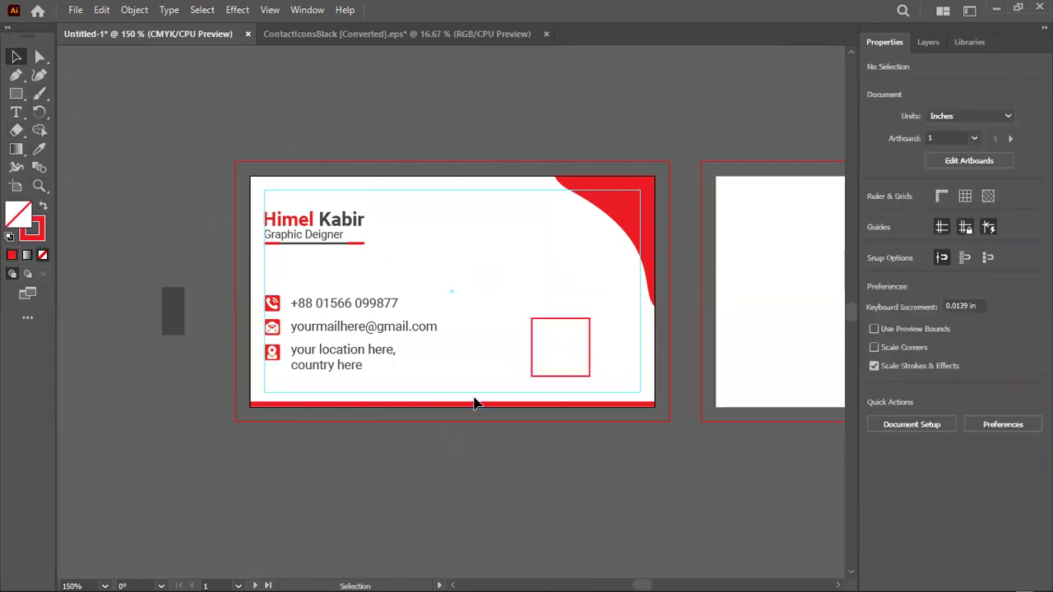
left_click_drag(592, 364, 615, 367)
left_click_drag(551, 283, 552, 283)
left_click(470, 453)
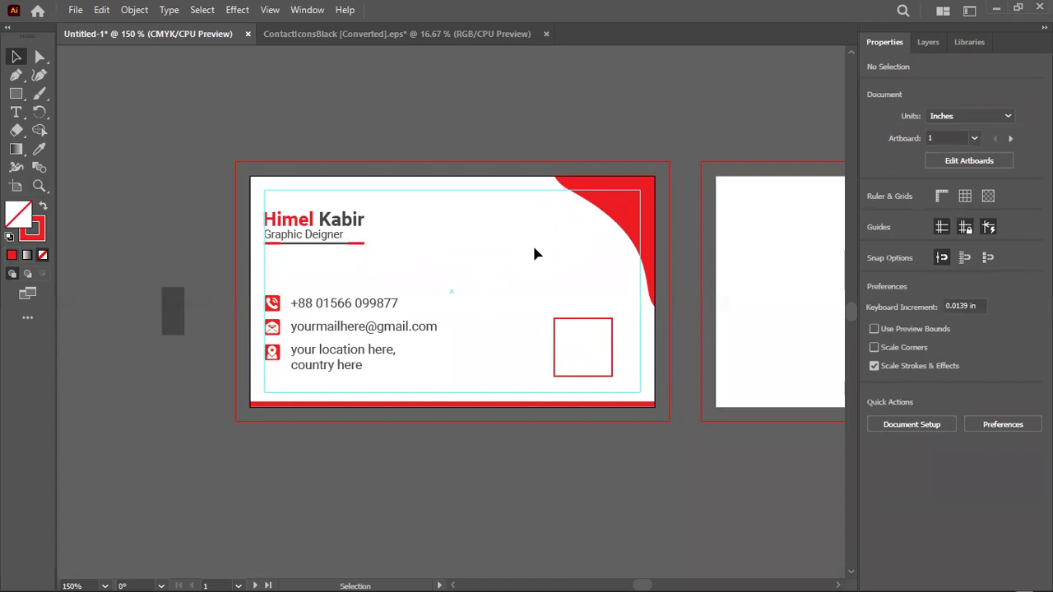
Ungroup the text block and slightly enlarge the name and title
left_click(341, 244)
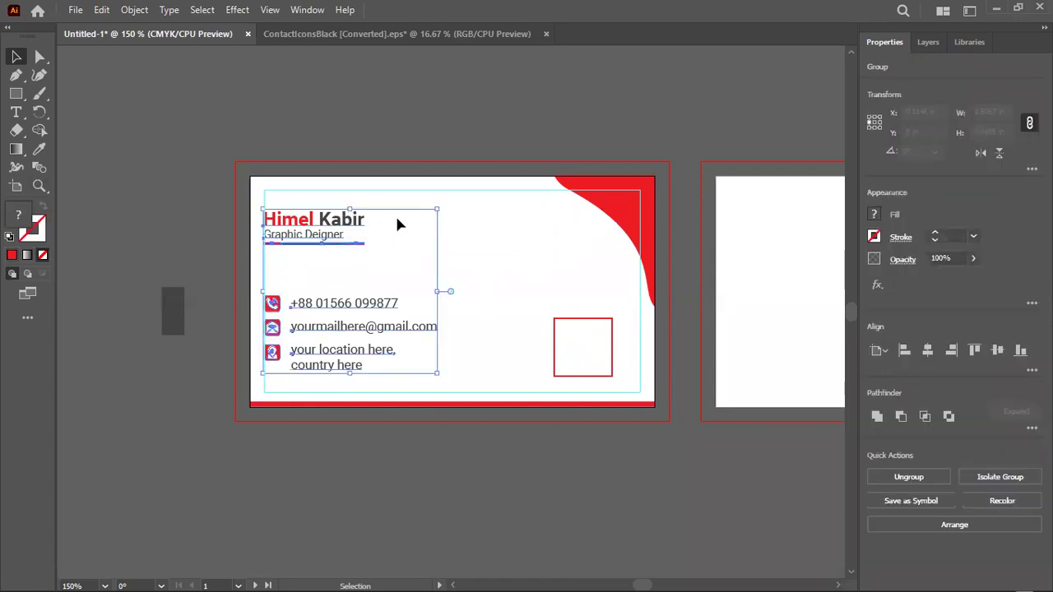
right_click(343, 225)
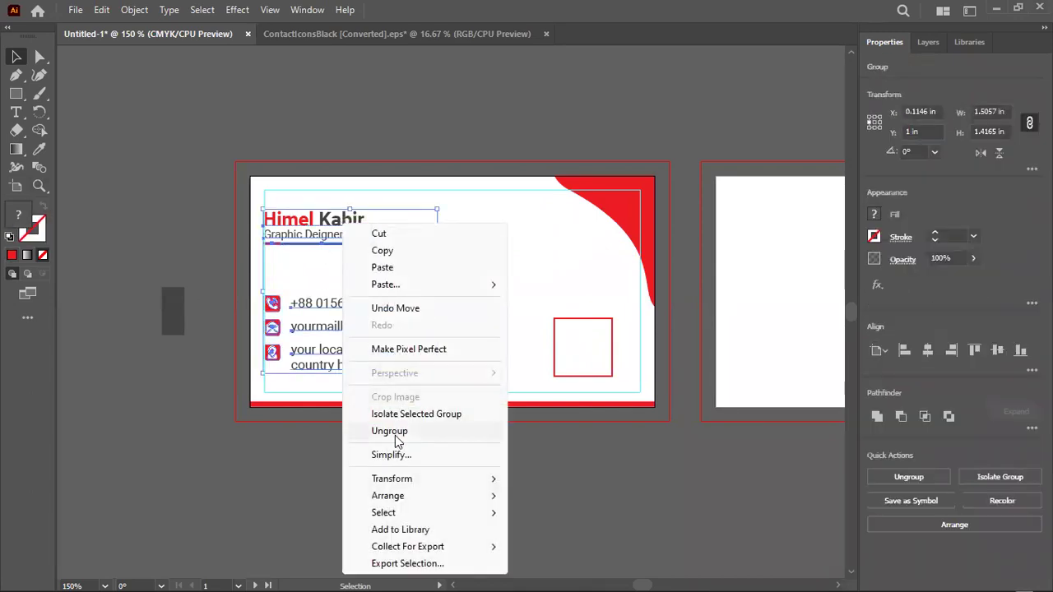
left_click(395, 433)
left_click(354, 253)
left_click(337, 236)
mouse_move(365, 242)
left_mouse_down()
mouse_move(392, 254)
mouse_move(381, 249)
left_mouse_up()
left_click(414, 119)
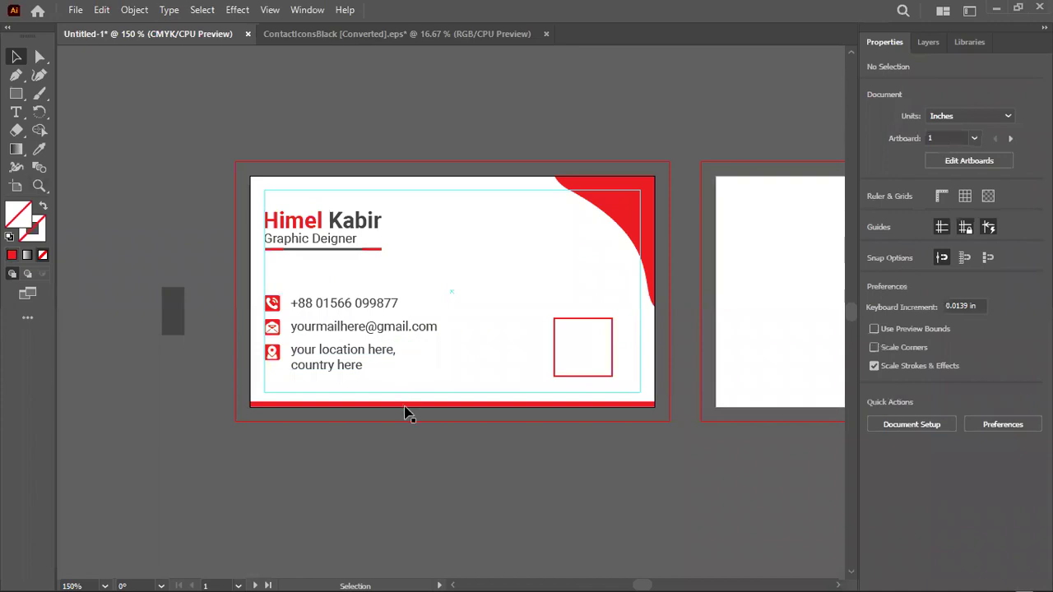
left_click_drag(414, 378, 521, 261)
left_click(522, 262)
Delete the stray grey rectangle beside the card
scroll(218, 375, "up", 4)
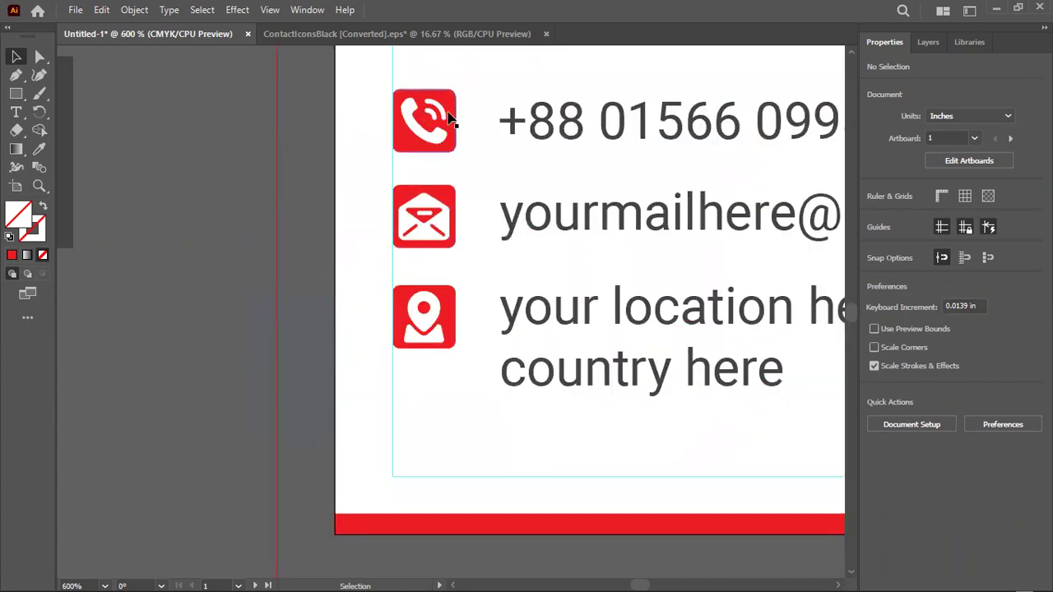
scroll(267, 304, "down", 2)
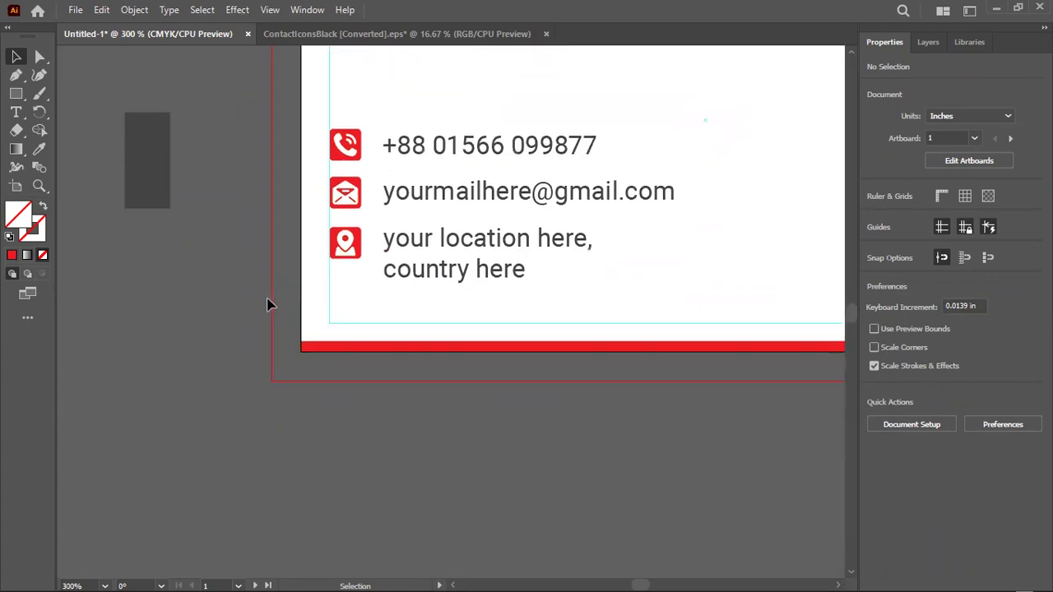
scroll(267, 305, "down", 1)
scroll(267, 302, "down", 1)
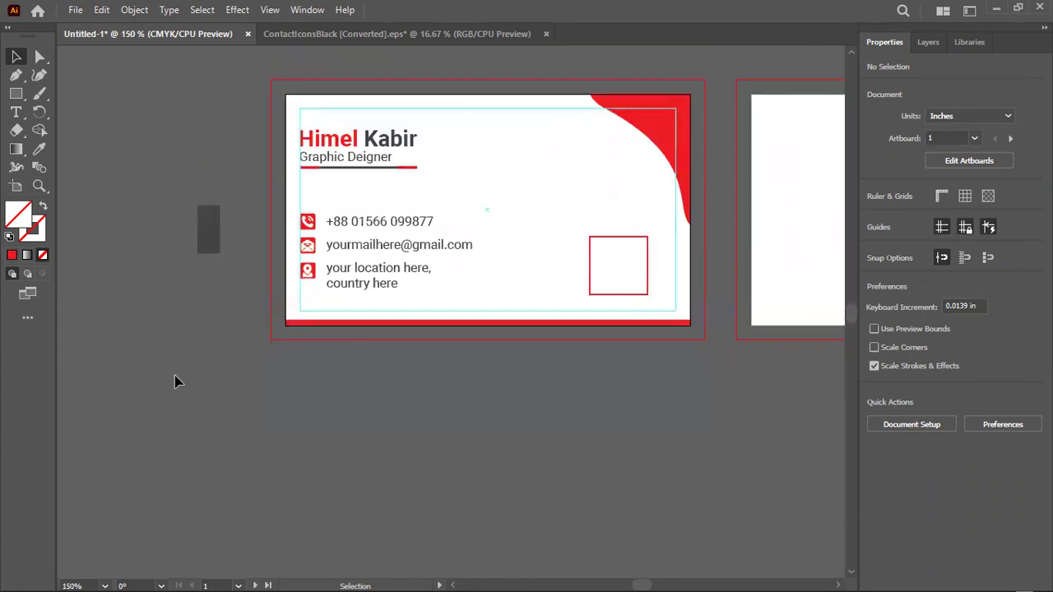
left_click_drag(243, 111, 230, 105)
key("Delete")
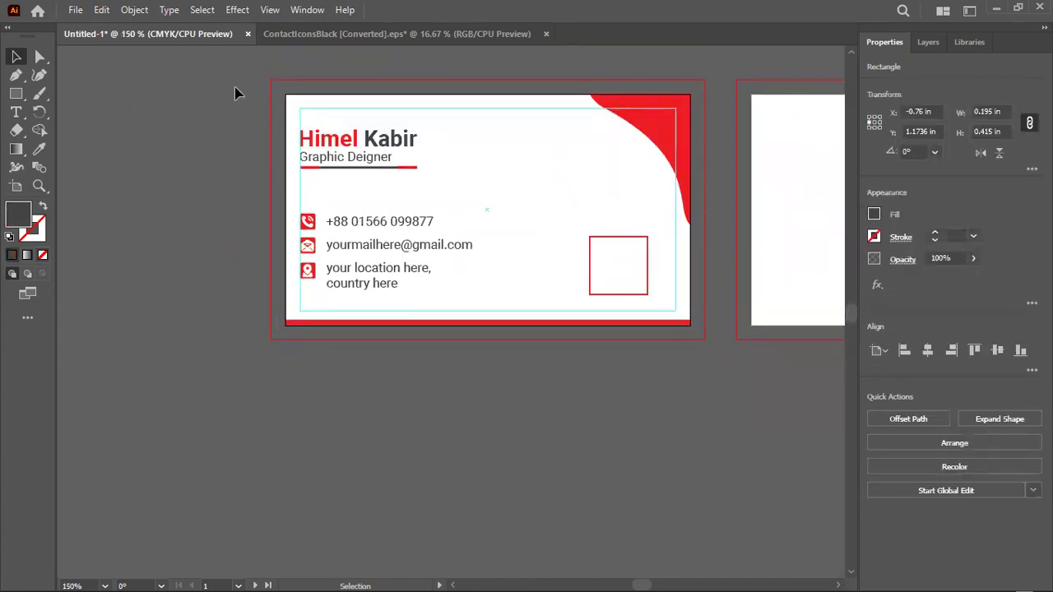
scroll(235, 96, "down", 2)
Duplicate the red corner shape slightly left and reshape the copy's anchor points
scroll(313, 317, "up", 2)
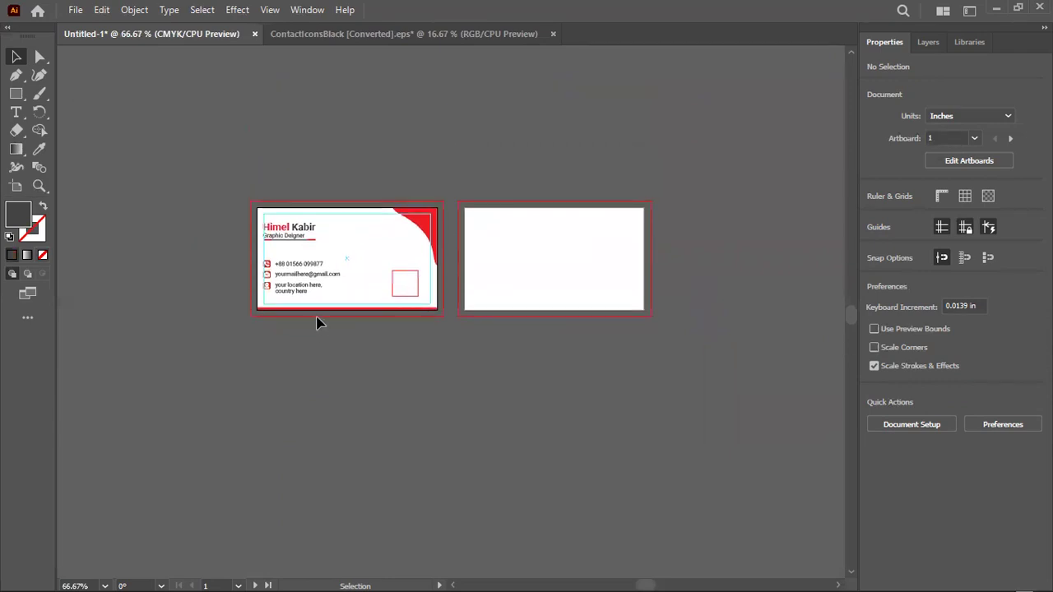
scroll(340, 274, "up", 2)
left_click(537, 169)
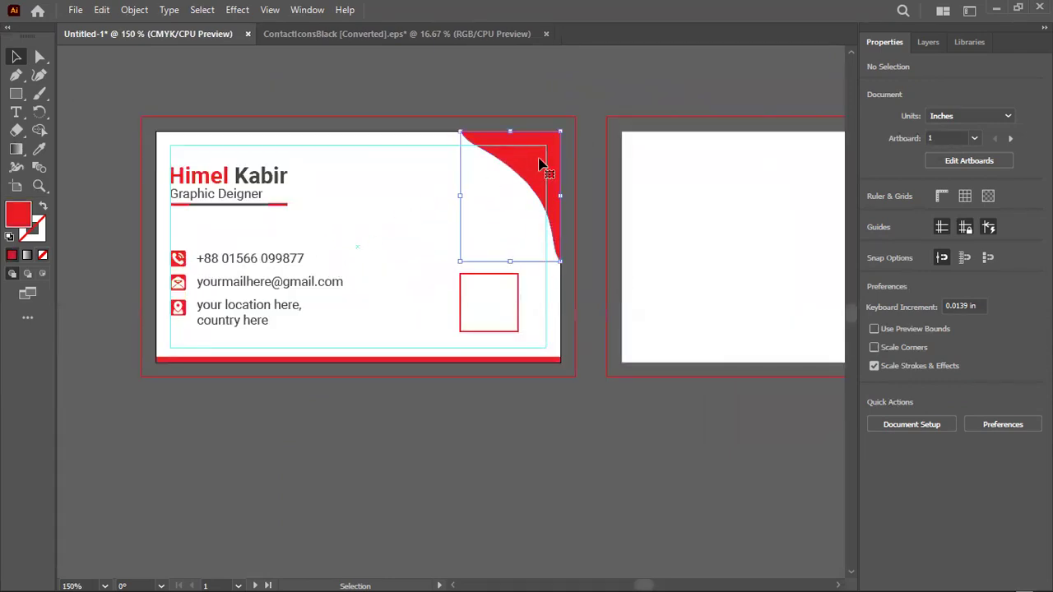
left_click_drag(504, 156, 496, 155)
left_click(41, 56)
scroll(650, 306, "up", 3)
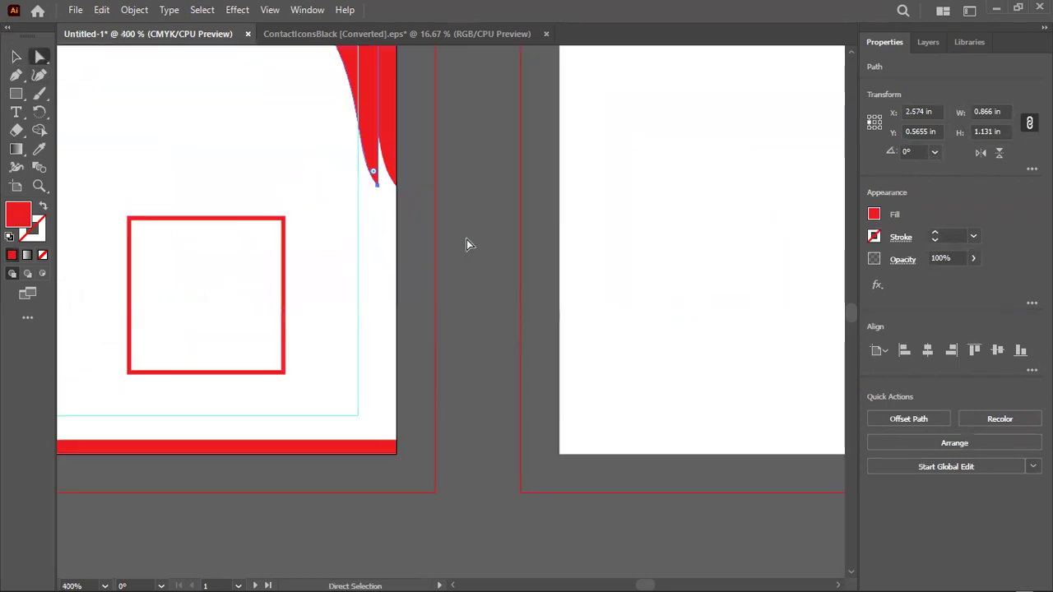
left_click_drag(376, 182, 395, 187)
scroll(152, 187, "up", 4)
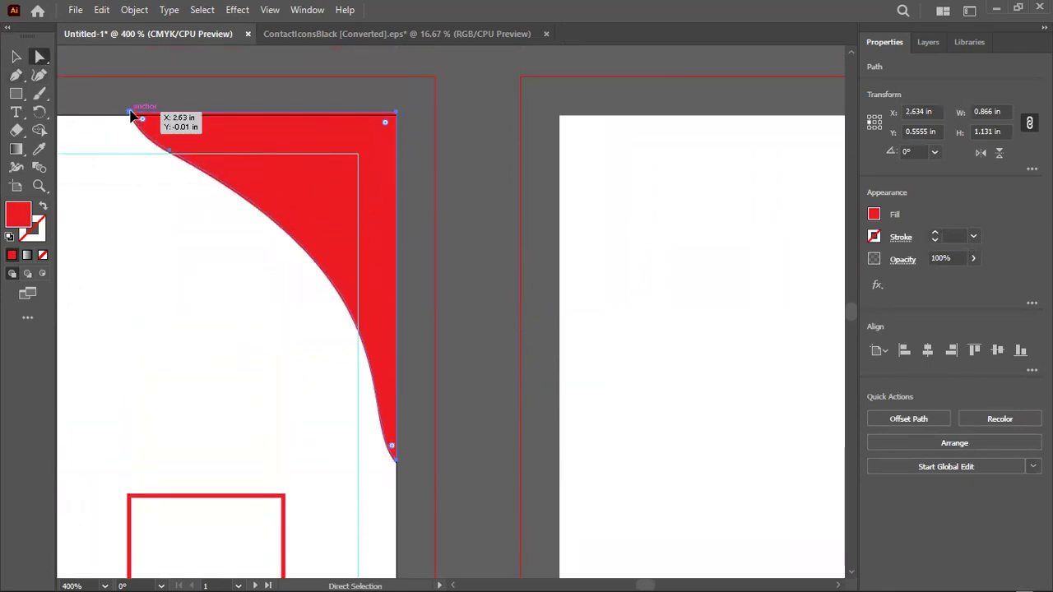
left_click(130, 114)
left_click_drag(158, 167, 191, 97)
left_click(17, 57)
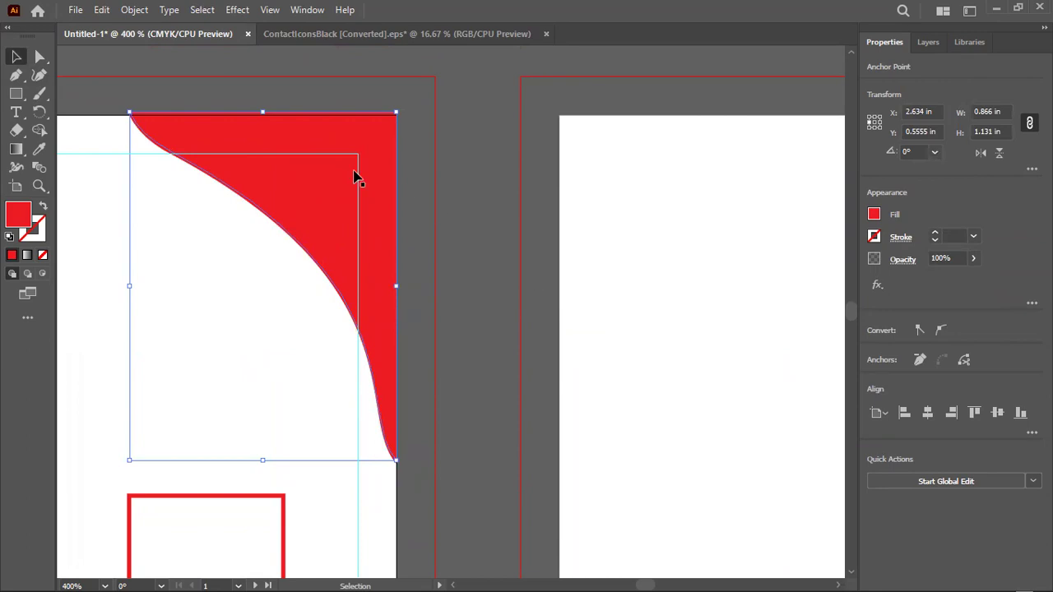
left_click(97, 106)
Align the red corner shape to the artboard top and reshape the top of its curve
scroll(145, 107, "up", 3)
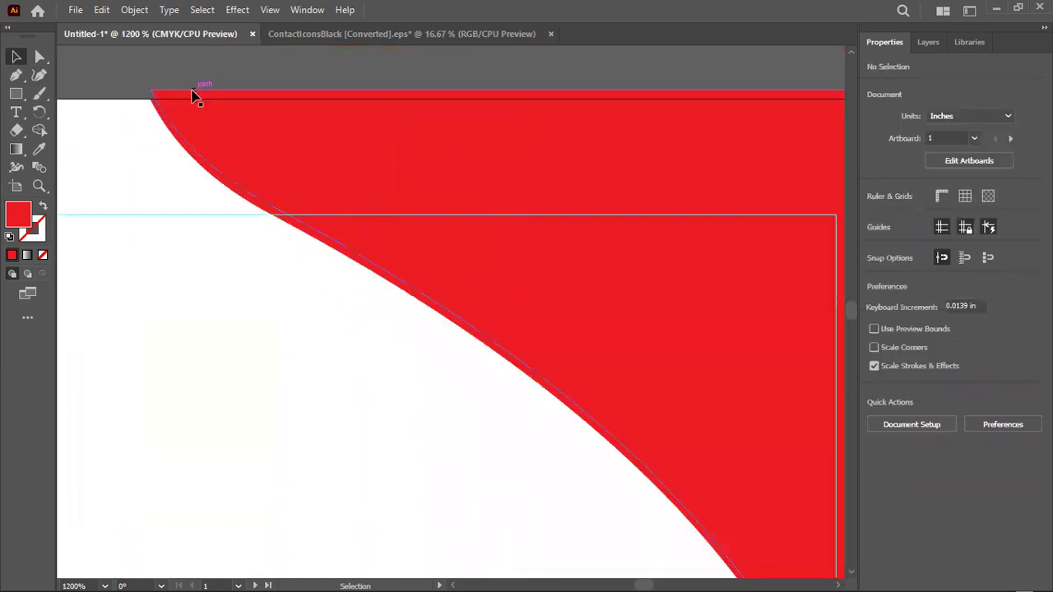
left_click(198, 101)
left_click(974, 349)
left_click(378, 321)
key("ctrl+a")
scroll(304, 283, "down", 2)
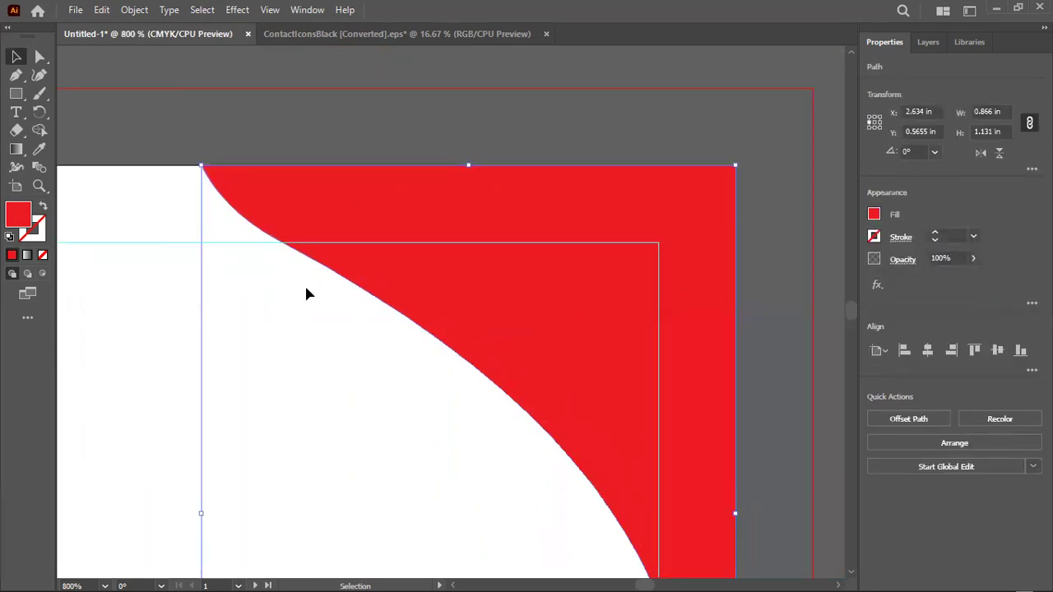
left_click(39, 56)
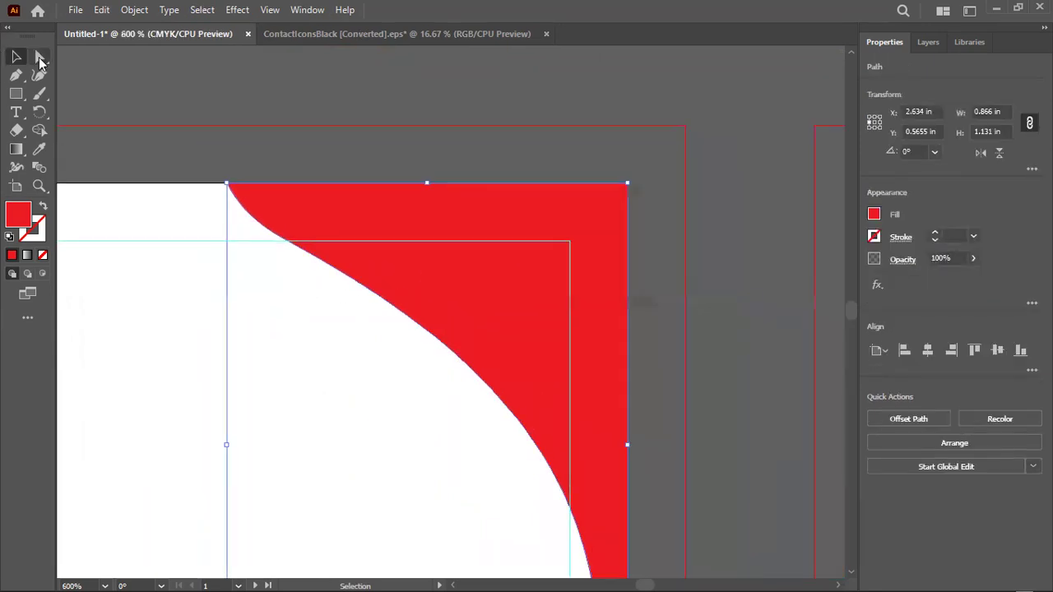
left_click(229, 182)
mouse_move(294, 254)
left_mouse_down()
mouse_move(285, 241)
mouse_move(274, 253)
left_mouse_up()
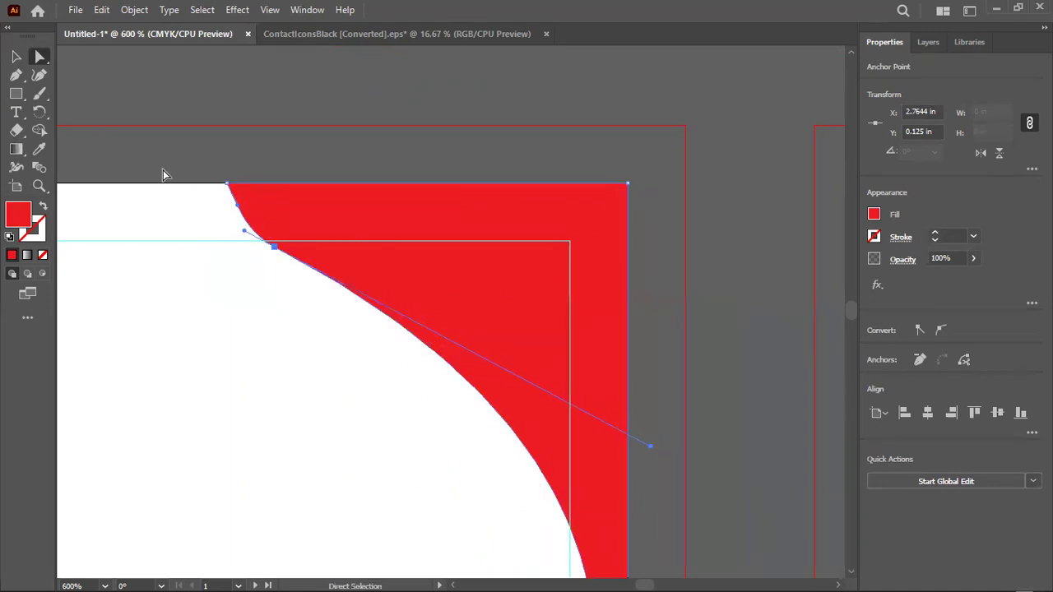
left_click(15, 55)
scroll(484, 228, "down", 1)
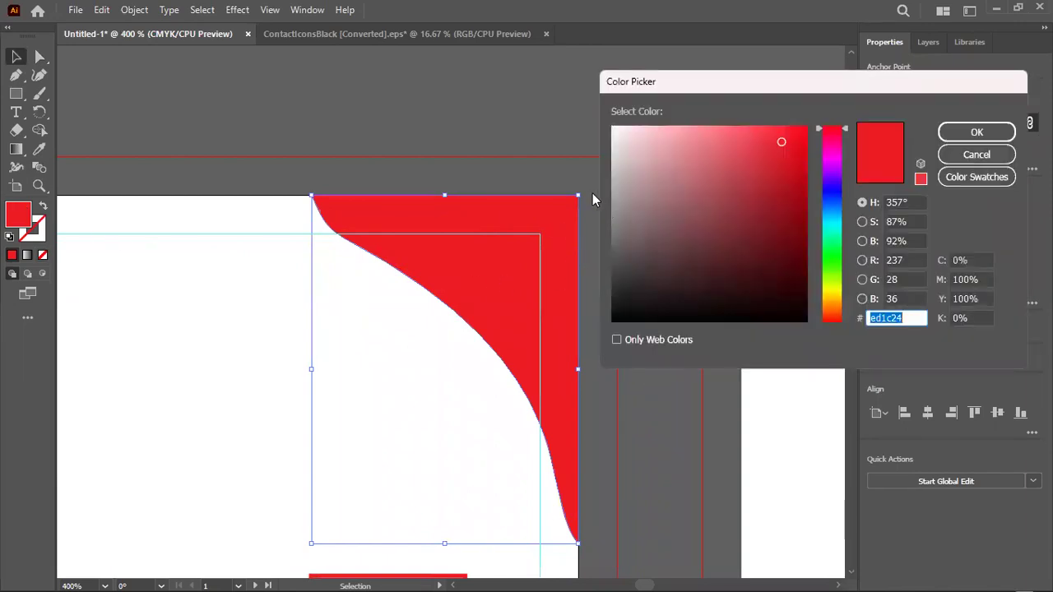
Undo the trial darker red and send the red shape to the back
type("d91c29")
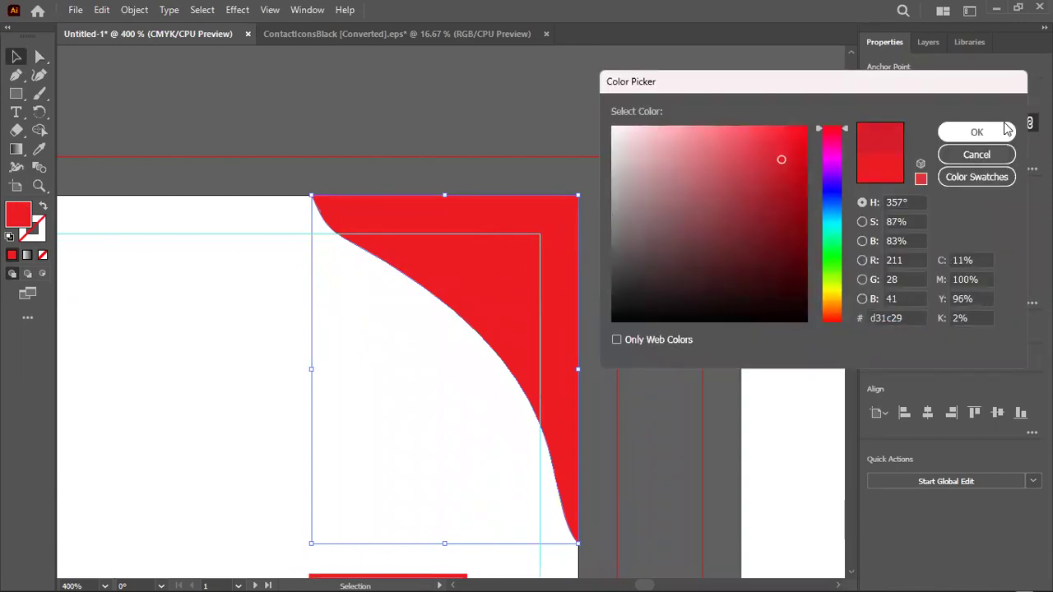
left_click(976, 131)
key("ctrl+z")
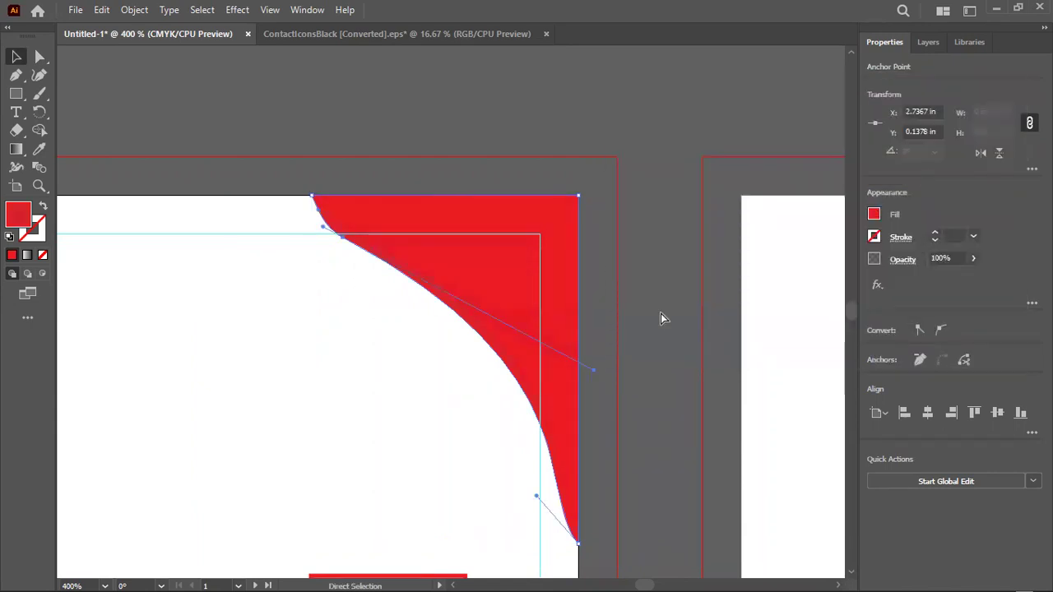
right_click(441, 258)
mouse_move(483, 511)
left_click(628, 492)
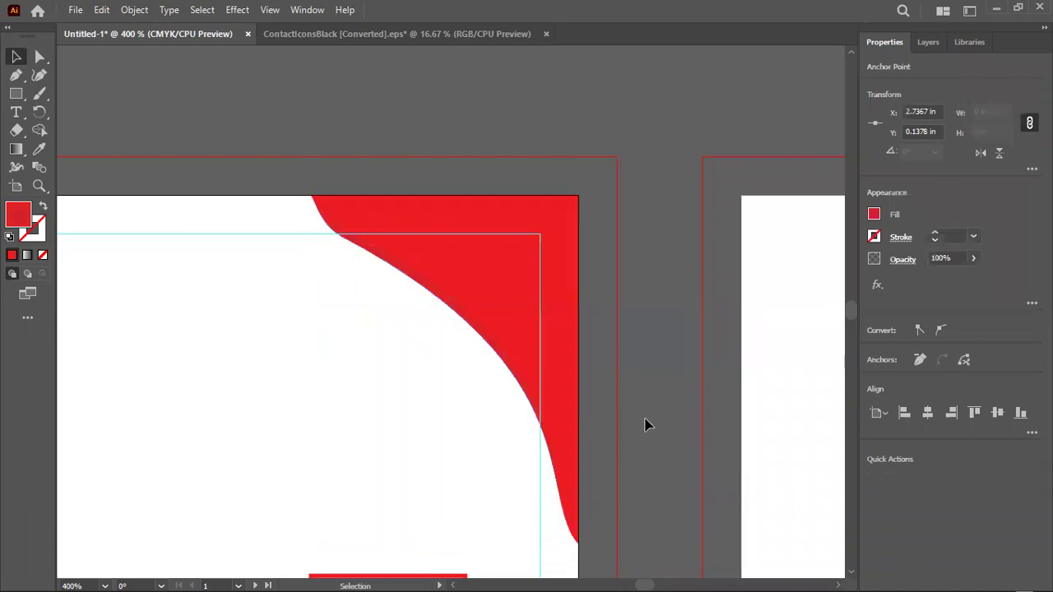
left_click(647, 423)
scroll(646, 425, "down", 2)
scroll(571, 385, "up", 6)
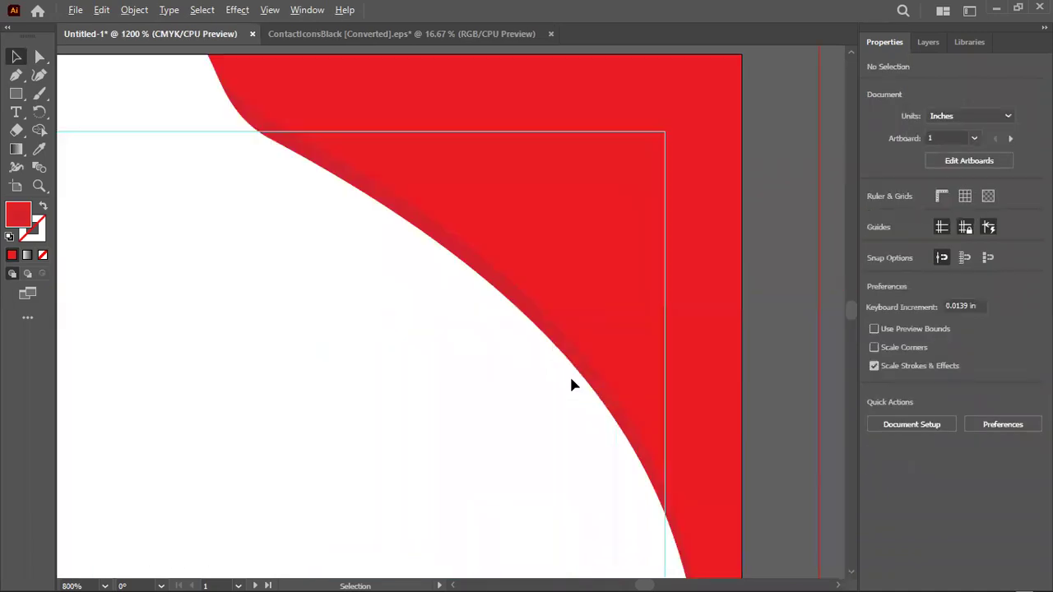
Fill the red corner path with the deeper red aa1527
left_click(536, 296)
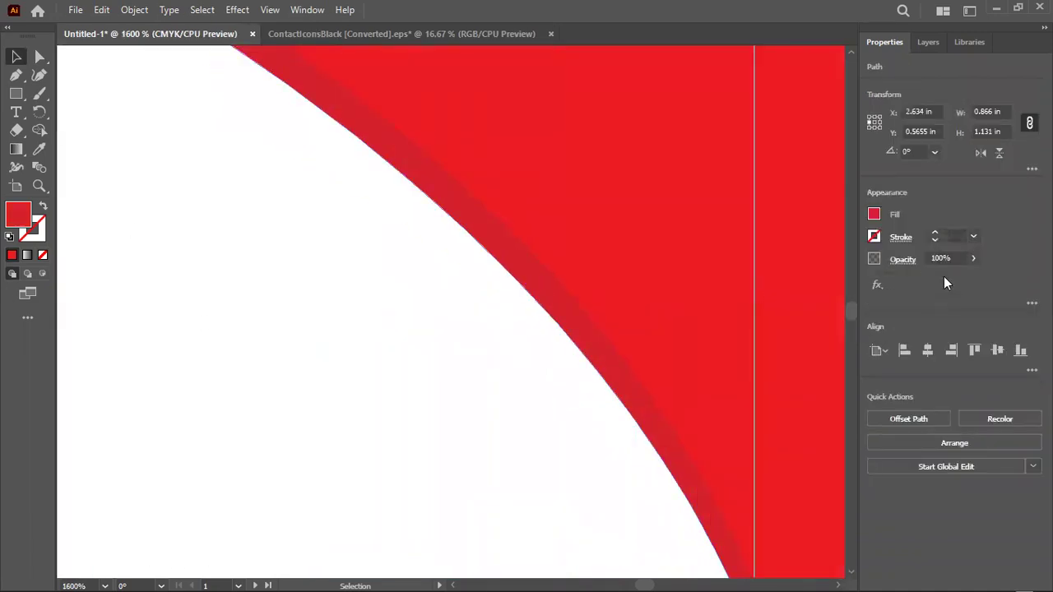
double_click(874, 214)
mouse_move(782, 163)
left_mouse_down()
mouse_move(771, 184)
mouse_move(783, 191)
left_mouse_up()
key("Return")
left_click(465, 413)
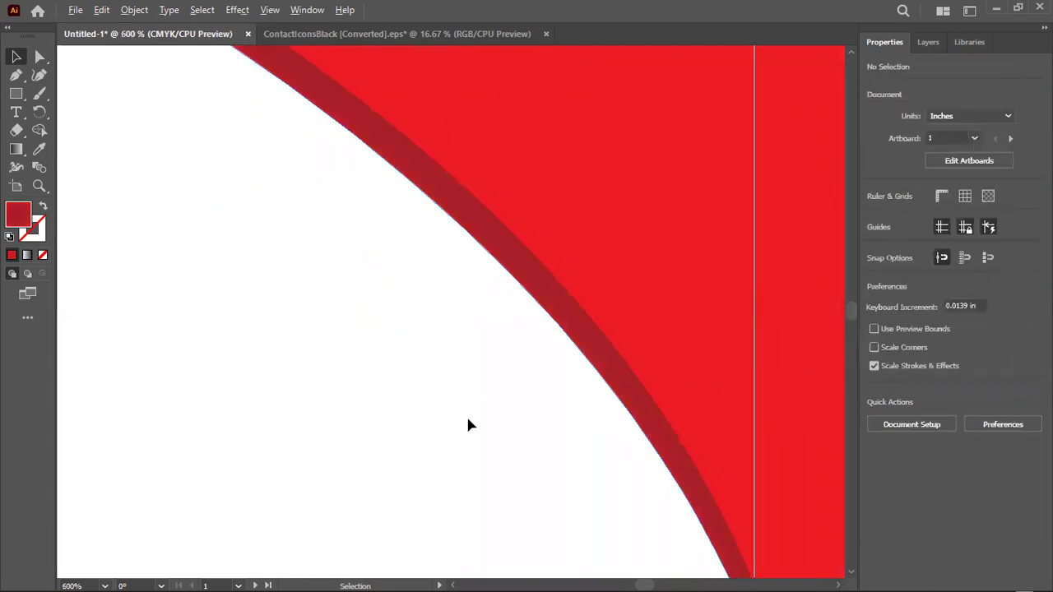
scroll(466, 414, "down", 5)
Draw a 3.5 × 2 in rectangle on Artboard 1
scroll(682, 343, "down", 2)
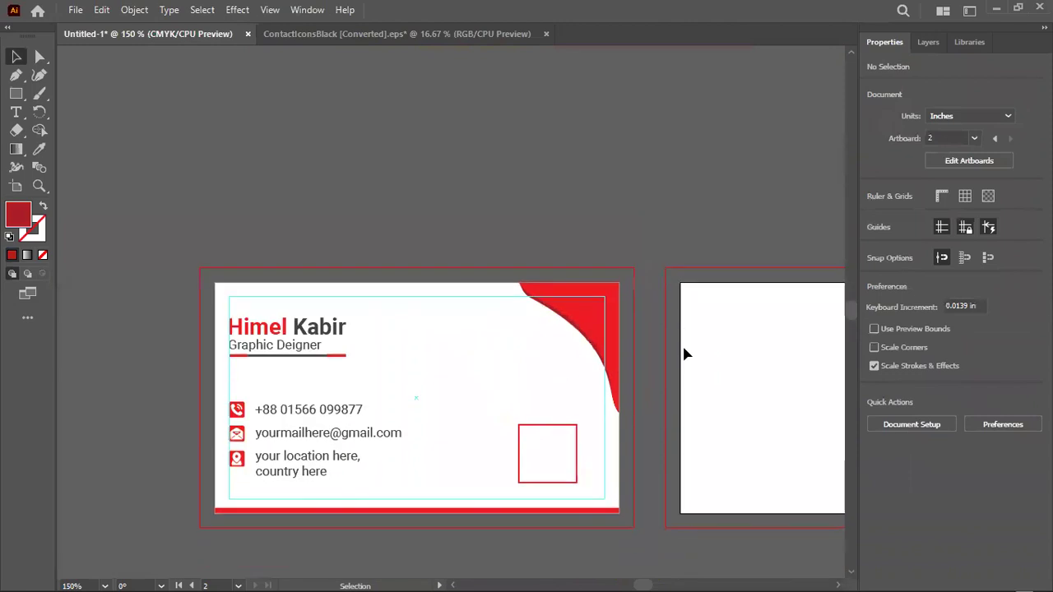
scroll(682, 343, "down", 3)
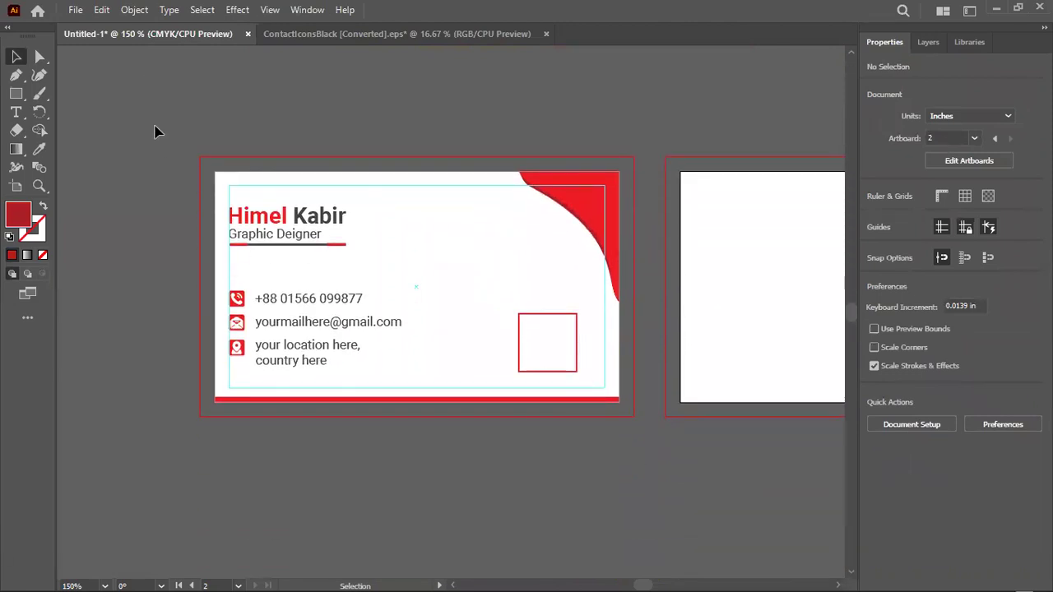
left_click(461, 239)
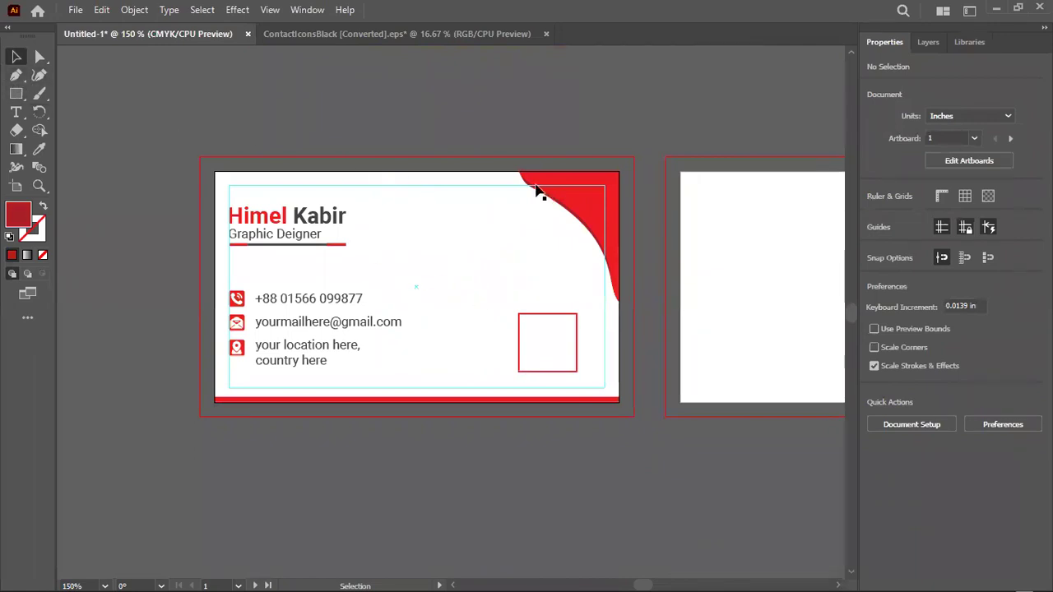
left_click(17, 94)
left_click(176, 106)
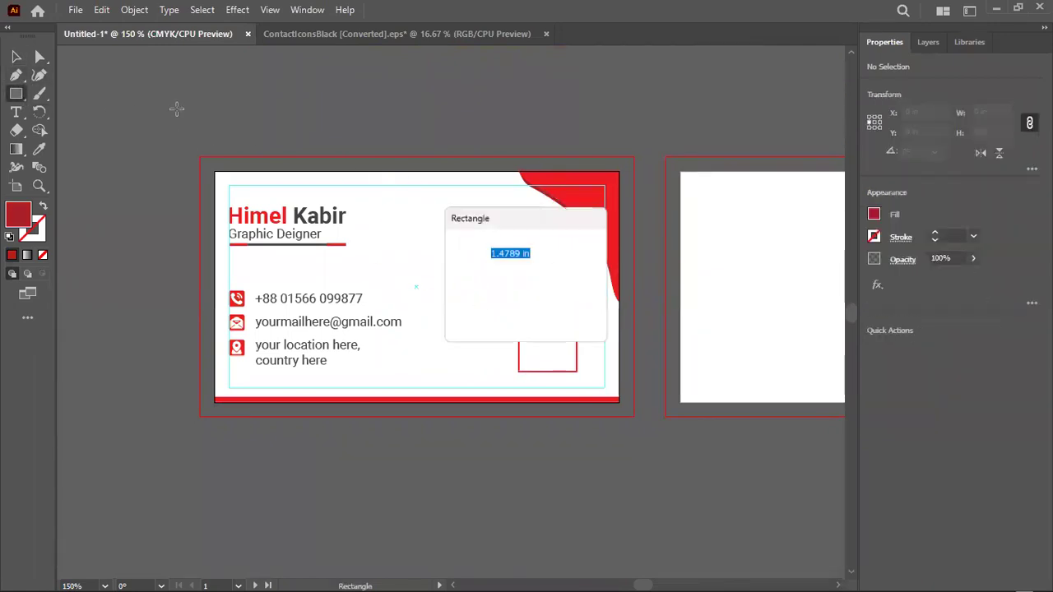
type(".")
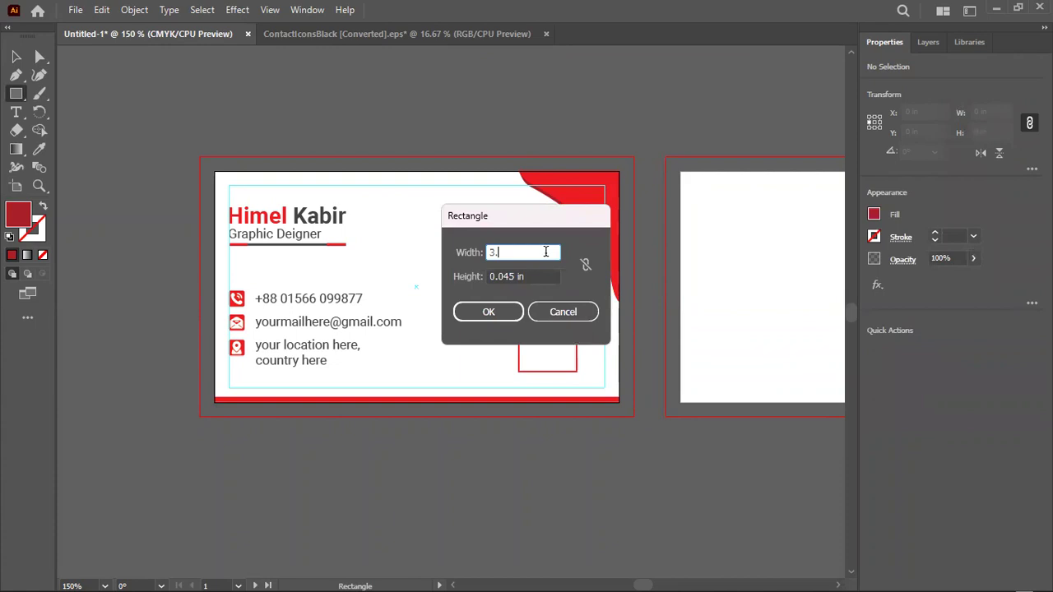
key("Tab")
type("2")
key("Return")
key("v")
Centre the rectangle on the artboard, send it to the back, and fill it white
left_click(926, 350)
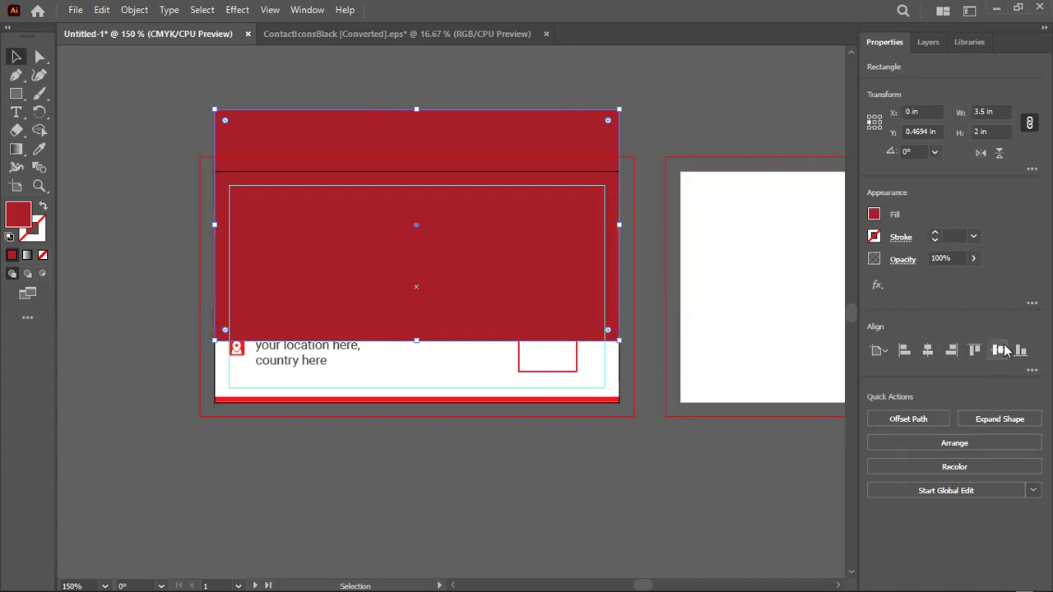
left_click(997, 351)
right_click(498, 213)
mouse_move(573, 513)
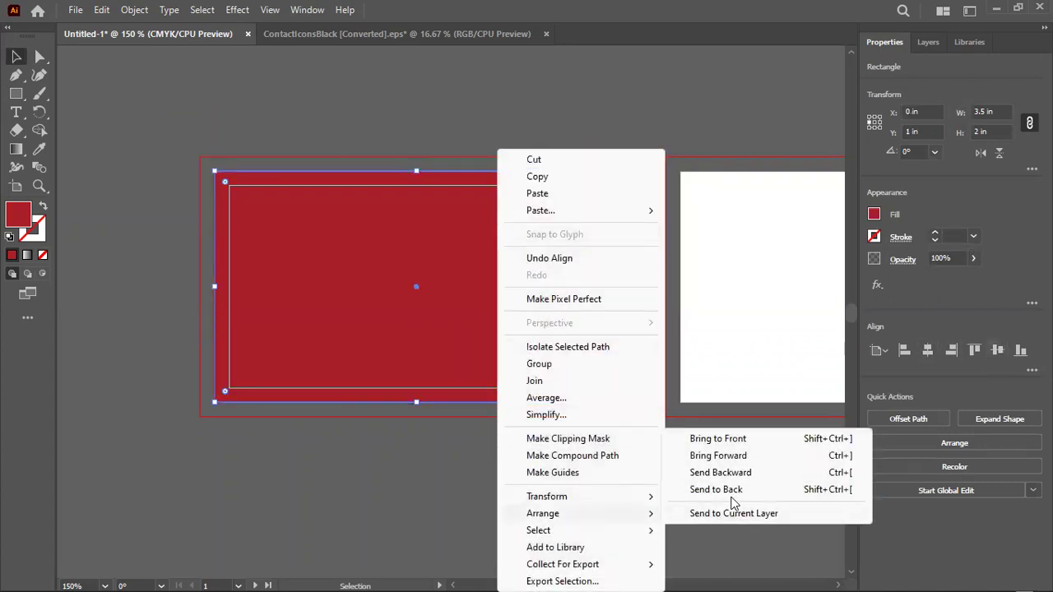
left_click(735, 491)
double_click(22, 212)
mouse_move(765, 321)
left_mouse_down()
mouse_move(752, 252)
mouse_move(597, 122)
mouse_move(630, 265)
mouse_move(778, 195)
mouse_move(611, 146)
mouse_move(601, 105)
left_mouse_up()
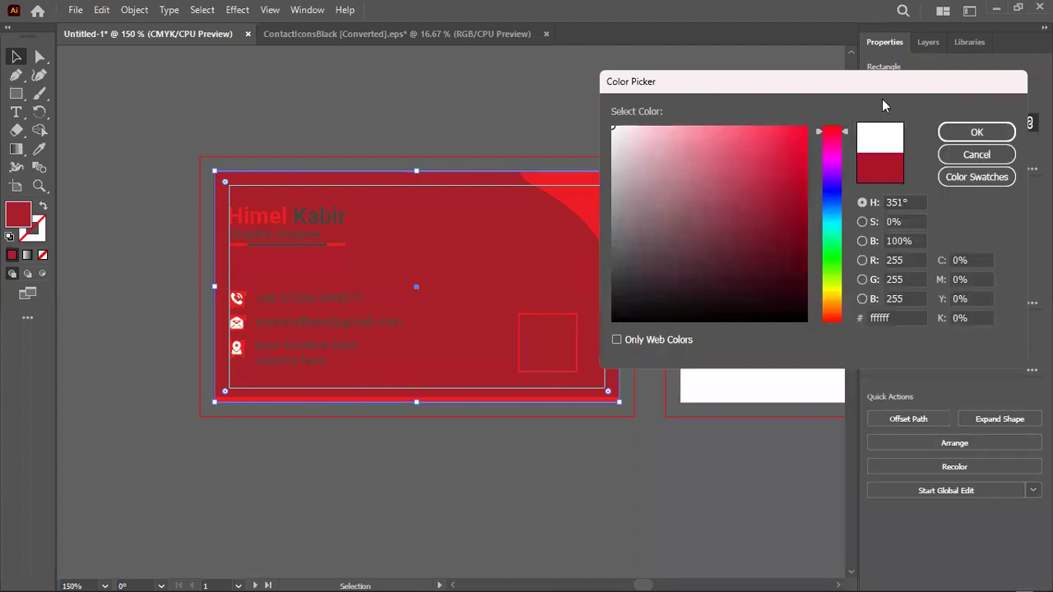
left_click(968, 131)
Save the document as Card.ai in Downloads with the default Illustrator options
left_click(426, 128)
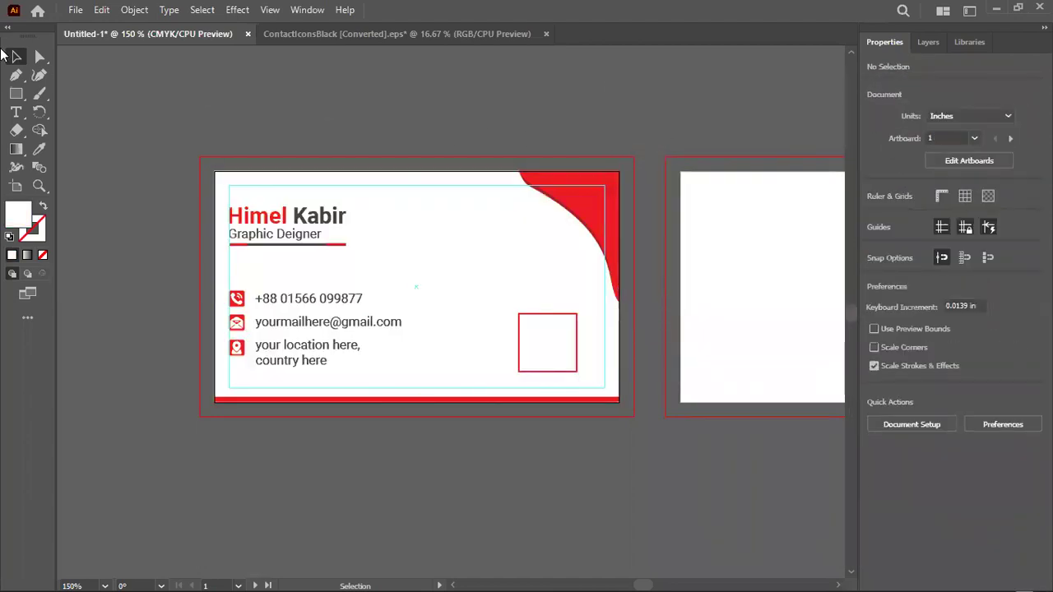
left_click(75, 11)
left_click(109, 171)
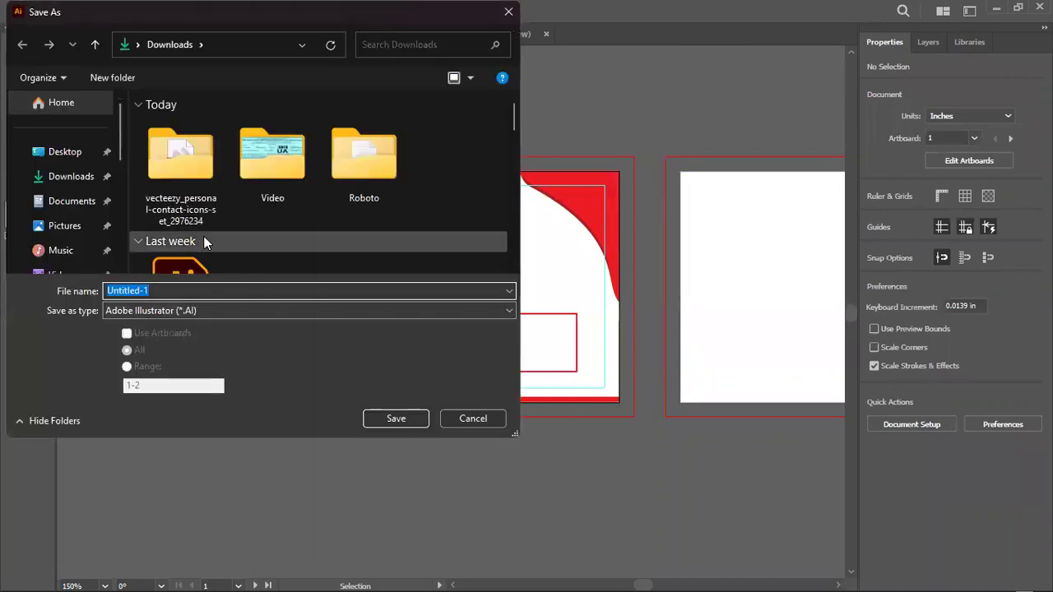
type("Card")
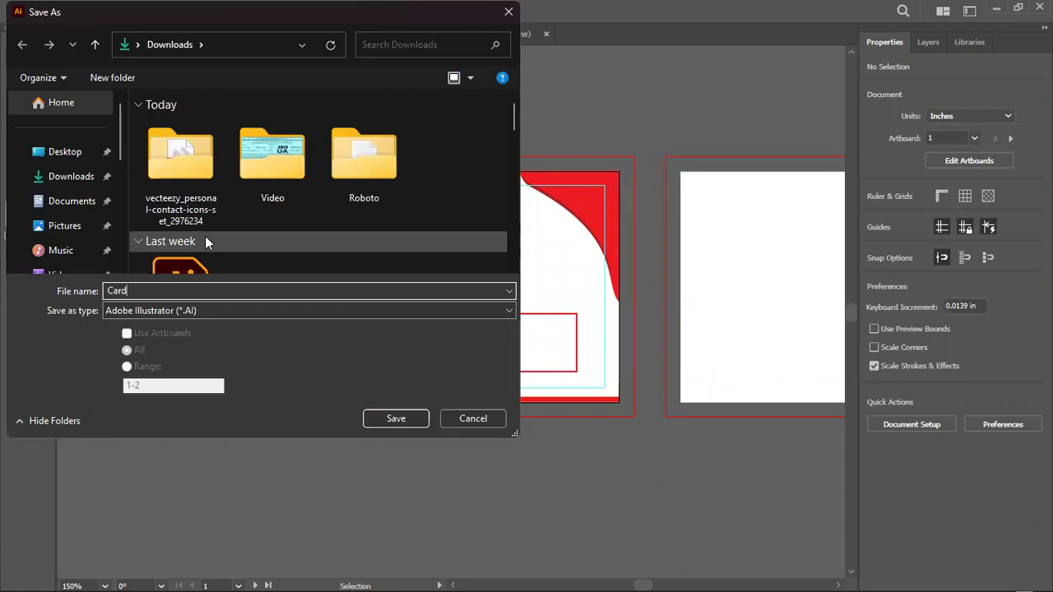
key("Return")
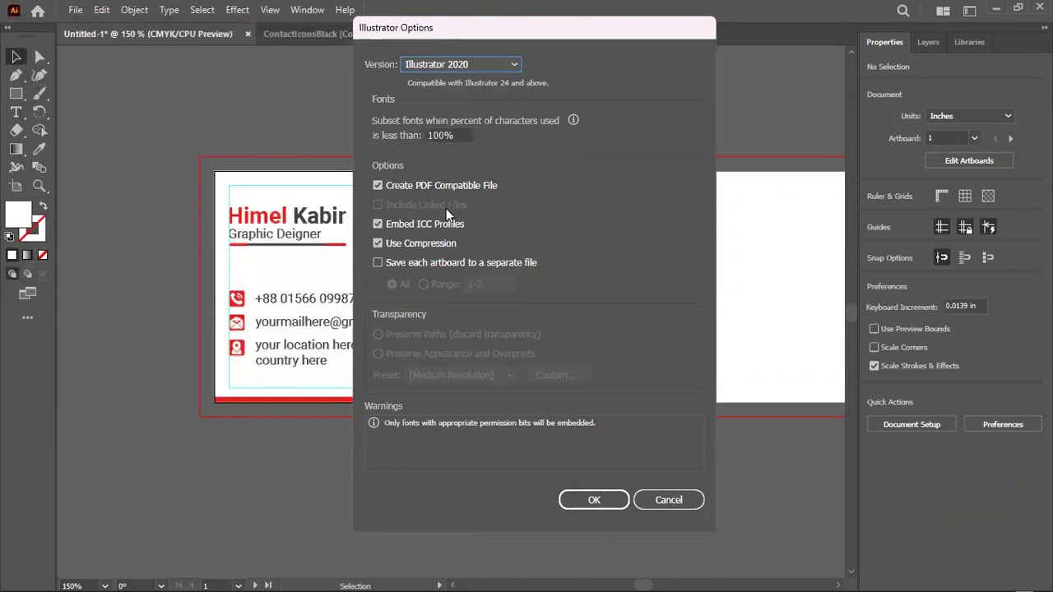
left_click(598, 499)
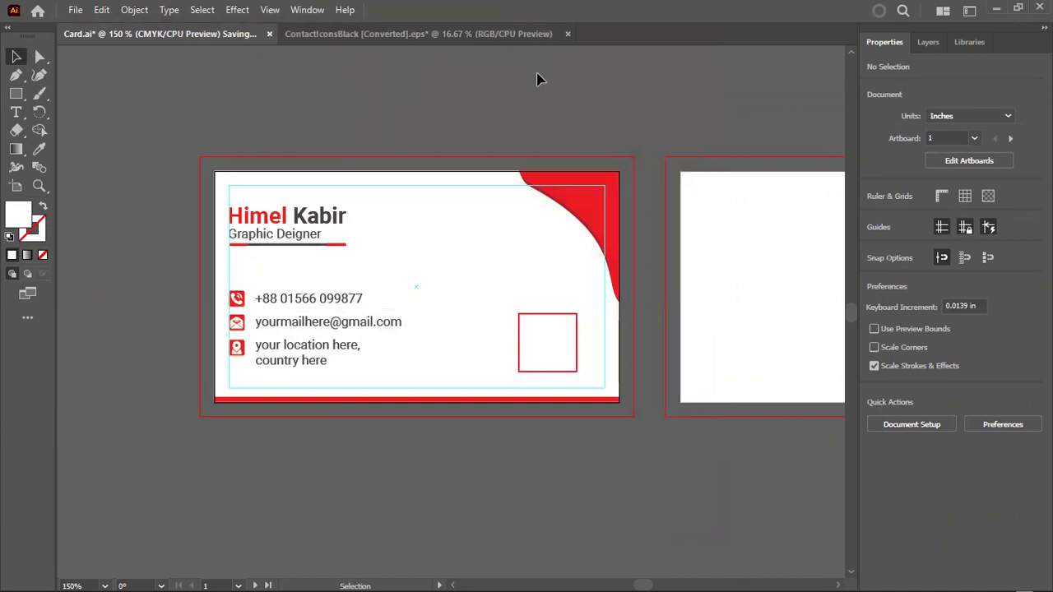
Marquee-select the card front artwork, create outlines from its text, and zoom out
left_click(74, 11)
left_click(449, 147)
left_click_drag(191, 132, 633, 448)
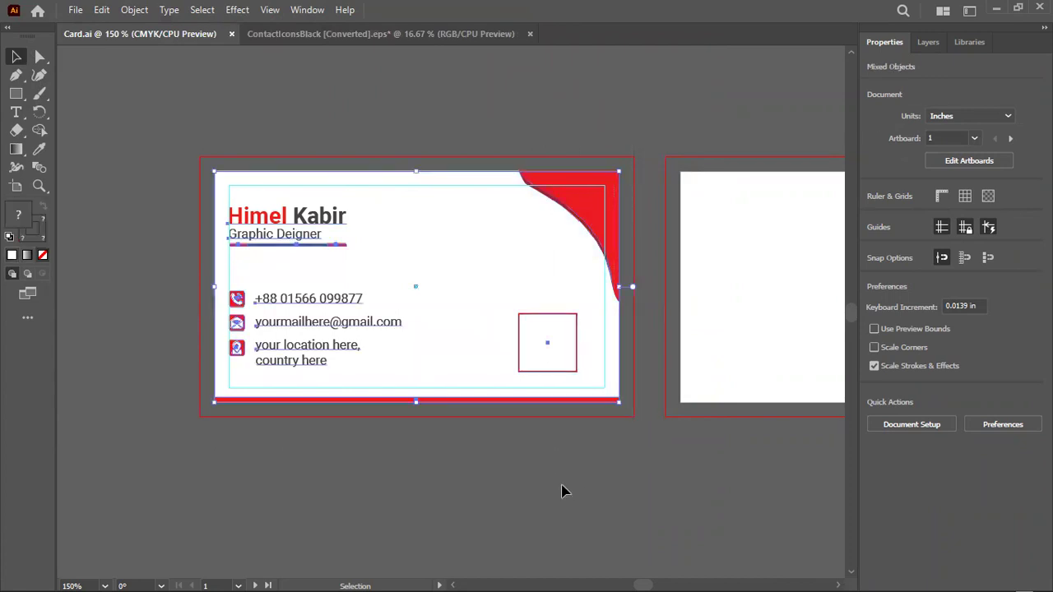
key("ctrl")
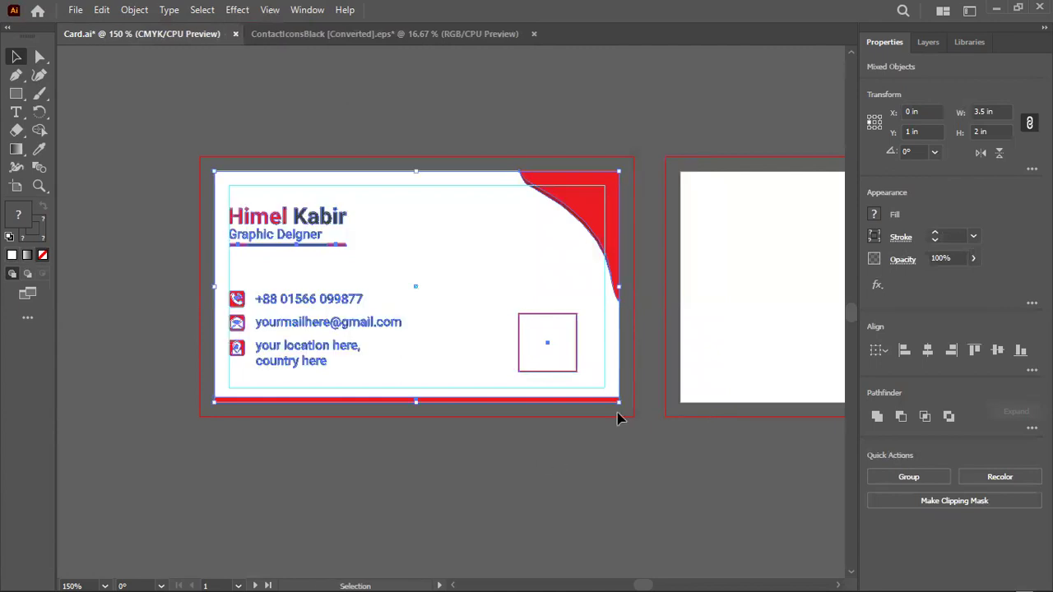
scroll(252, 265, "up", 1)
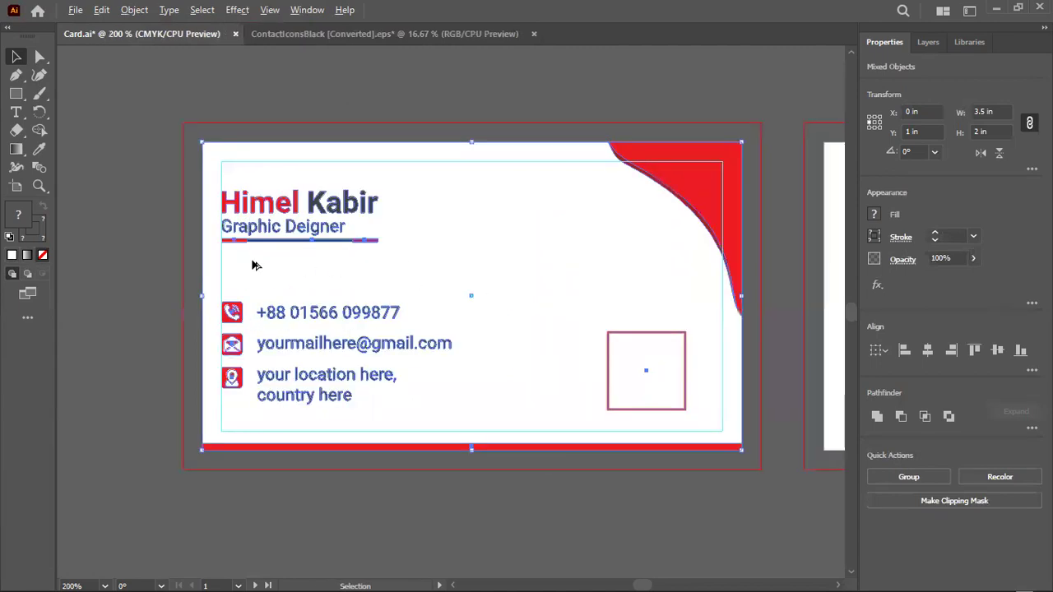
scroll(252, 264, "up", 3)
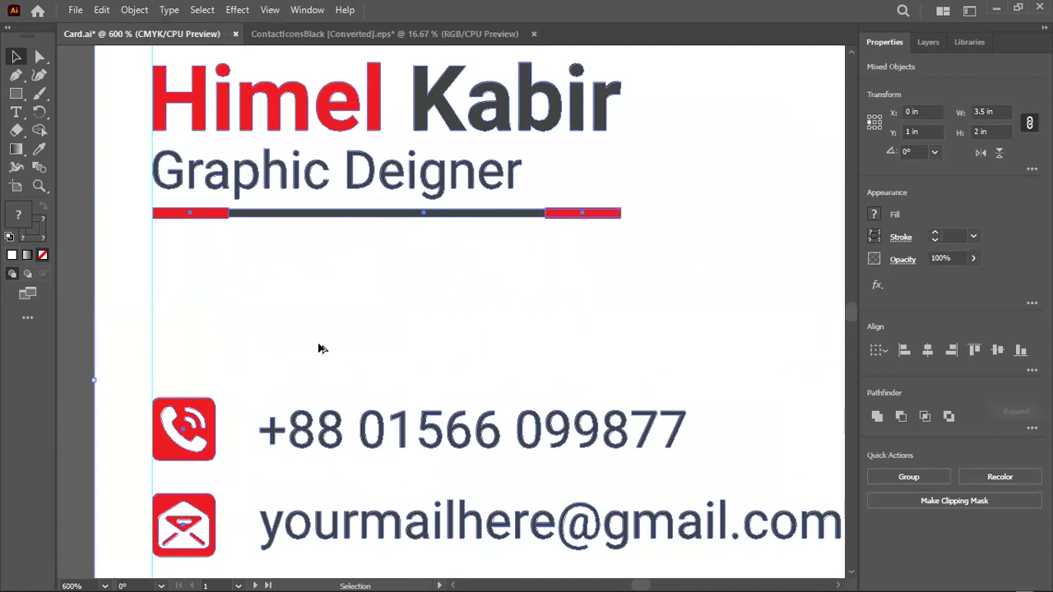
scroll(321, 349, "down", 2)
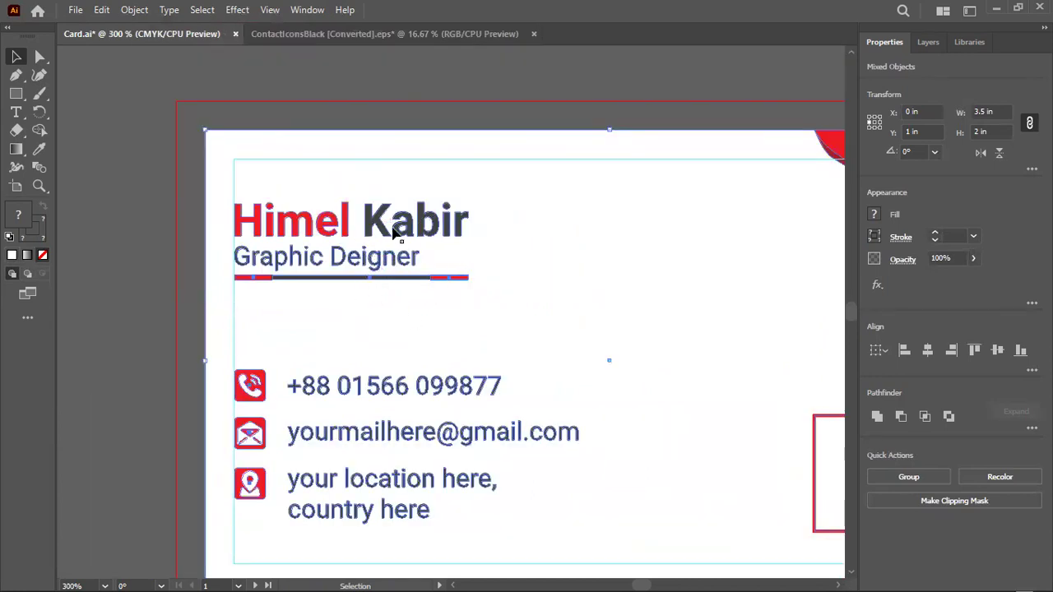
left_click(173, 200)
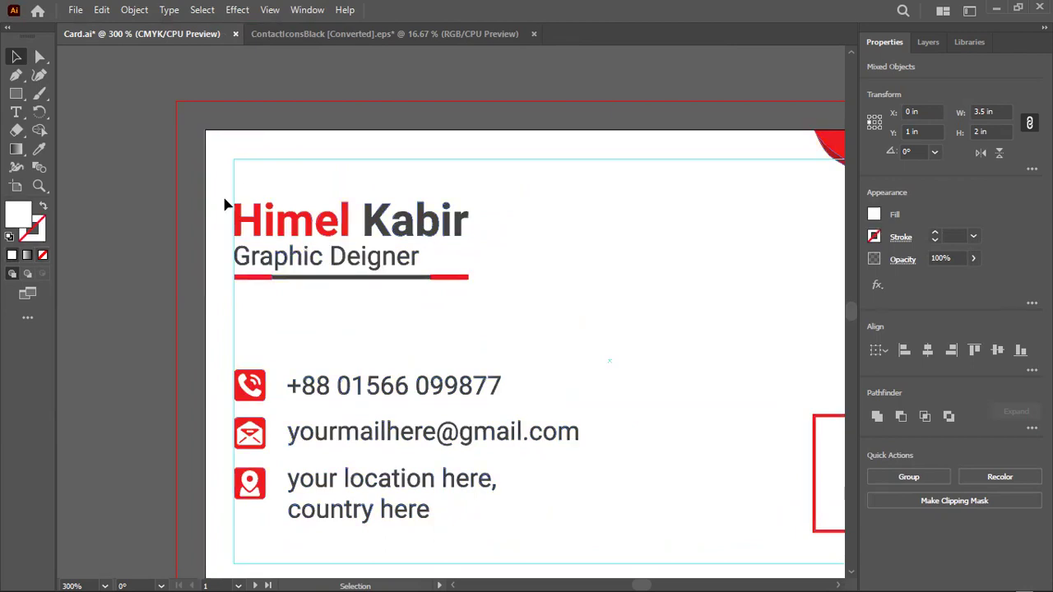
left_click(322, 234)
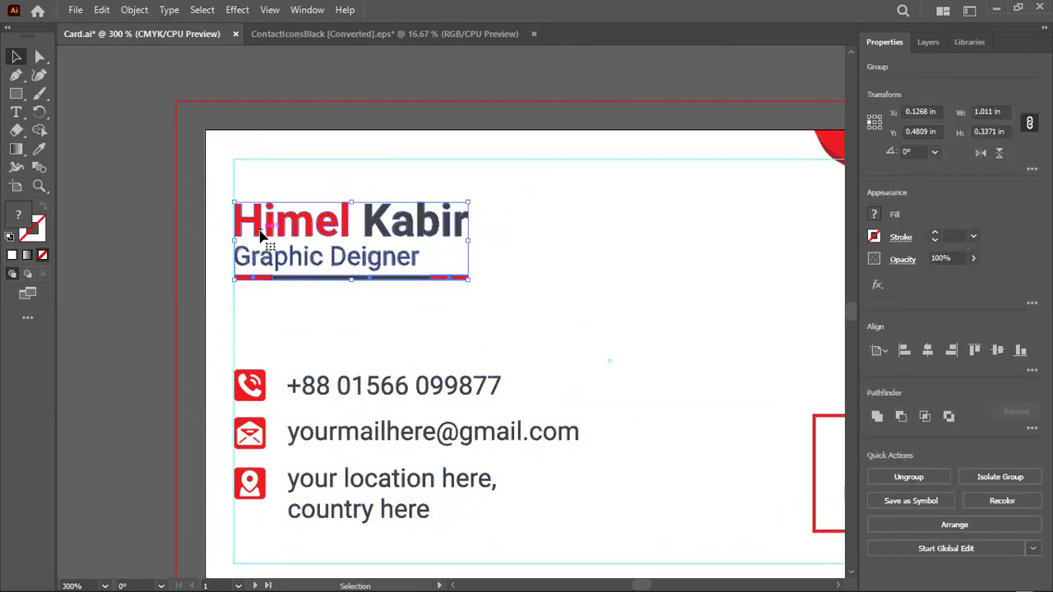
key("ctrl+minus")
key("ctrl+minus")
key("ctrl+minus")
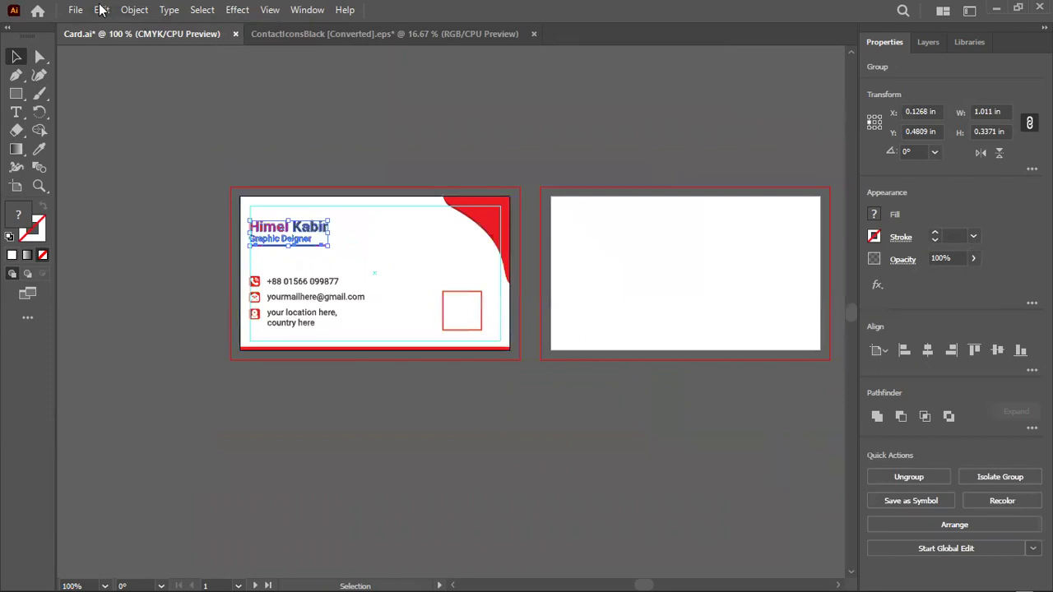
Save the outlined card as Card printable.ai with the default Illustrator options
left_click(73, 9)
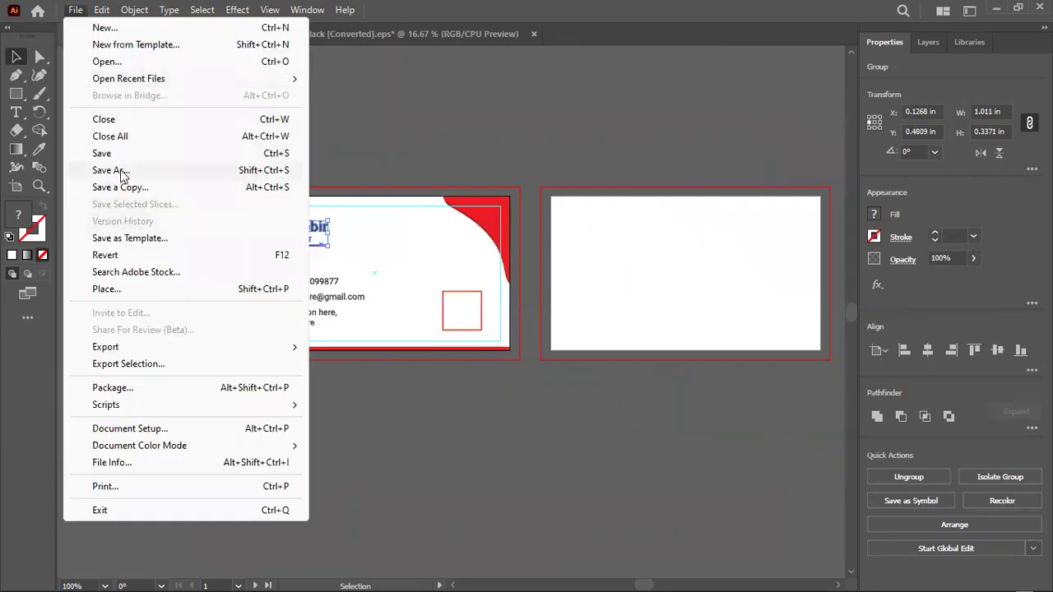
left_click(110, 171)
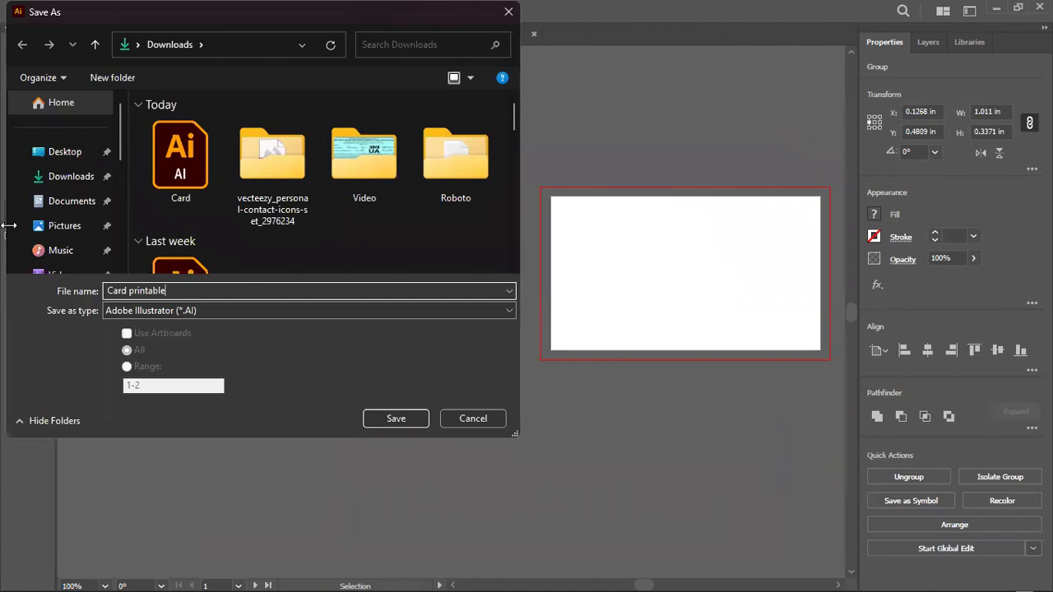
left_click(409, 418)
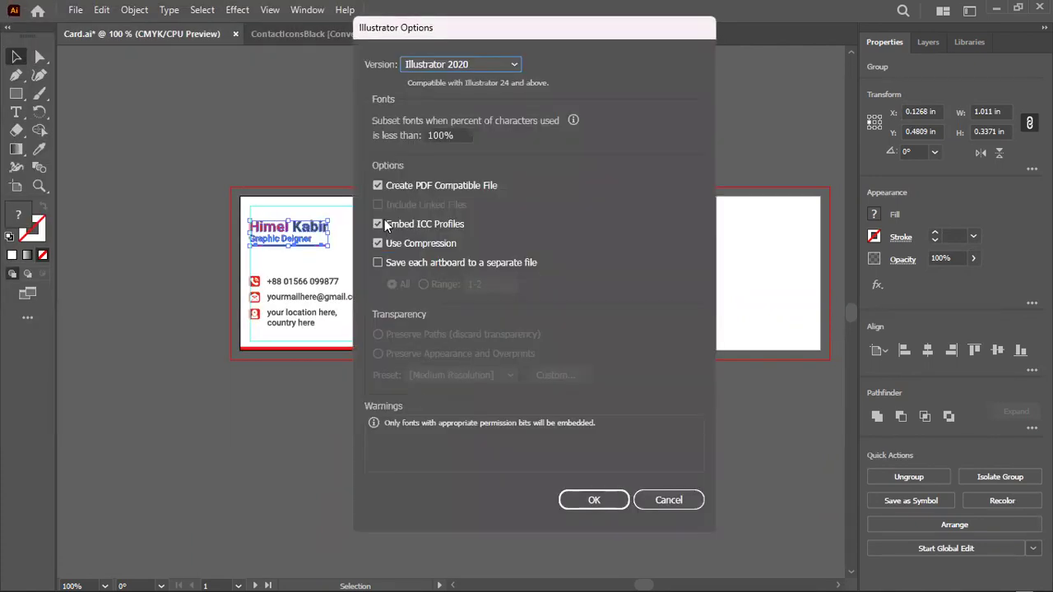
left_click(594, 500)
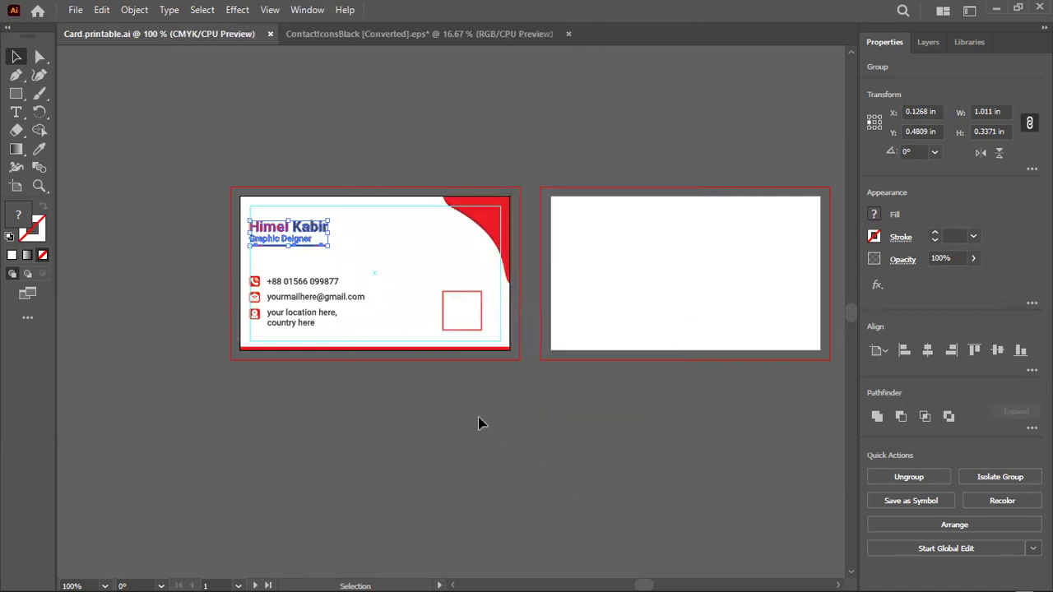
left_click(190, 170)
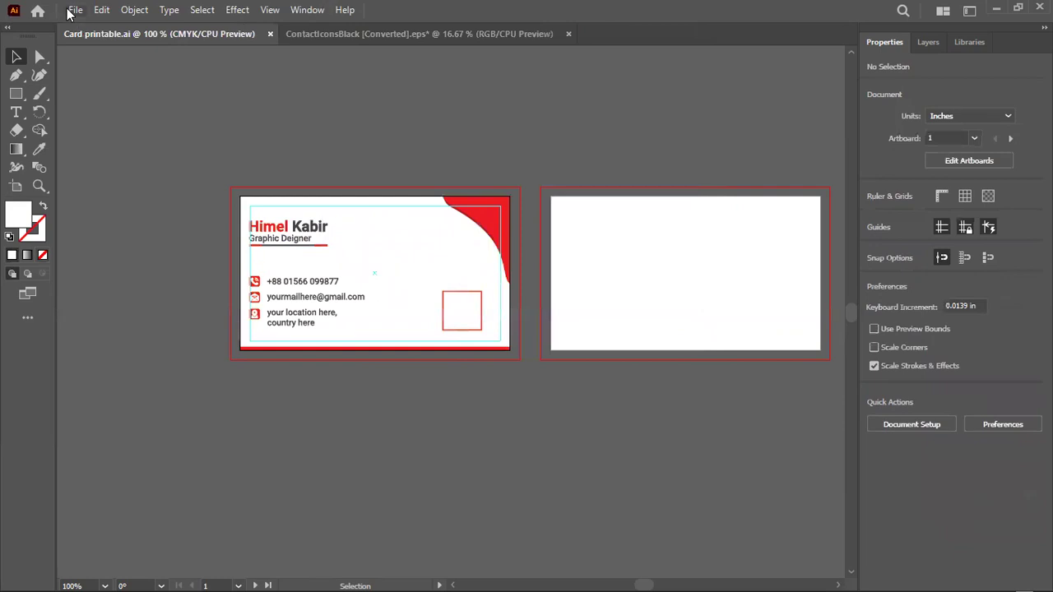
Export the card via Save for Web as a 1000% JPEG named Card-printable
left_click(72, 10)
mouse_move(127, 348)
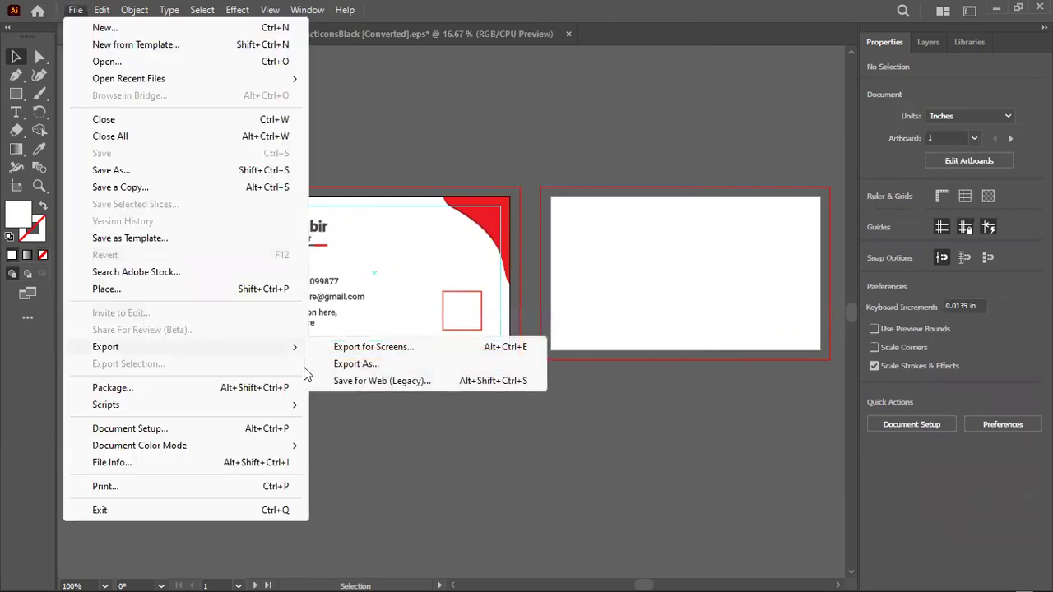
left_click(380, 382)
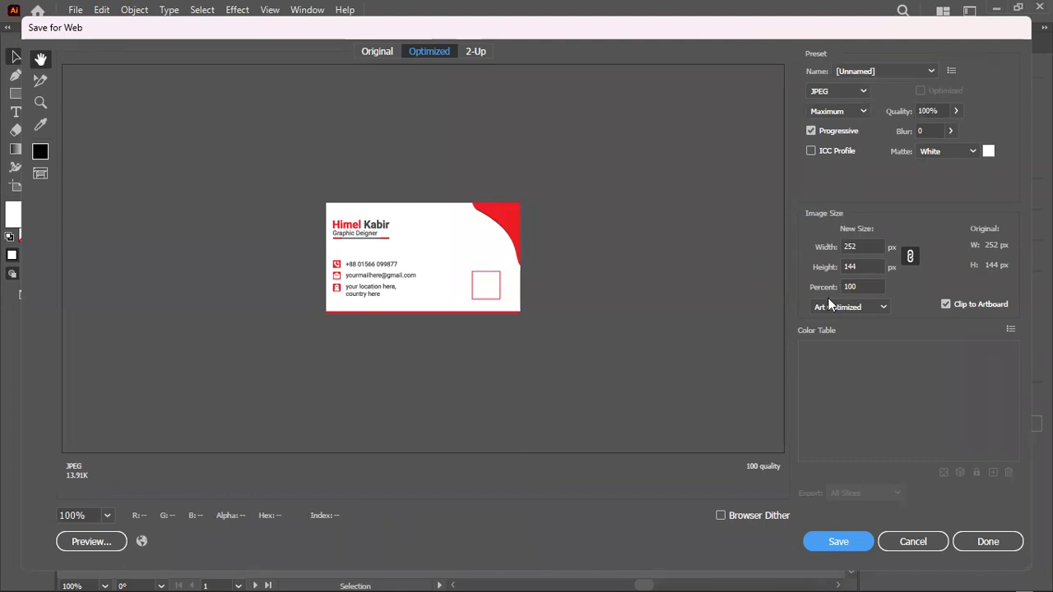
left_click(857, 286)
type("0")
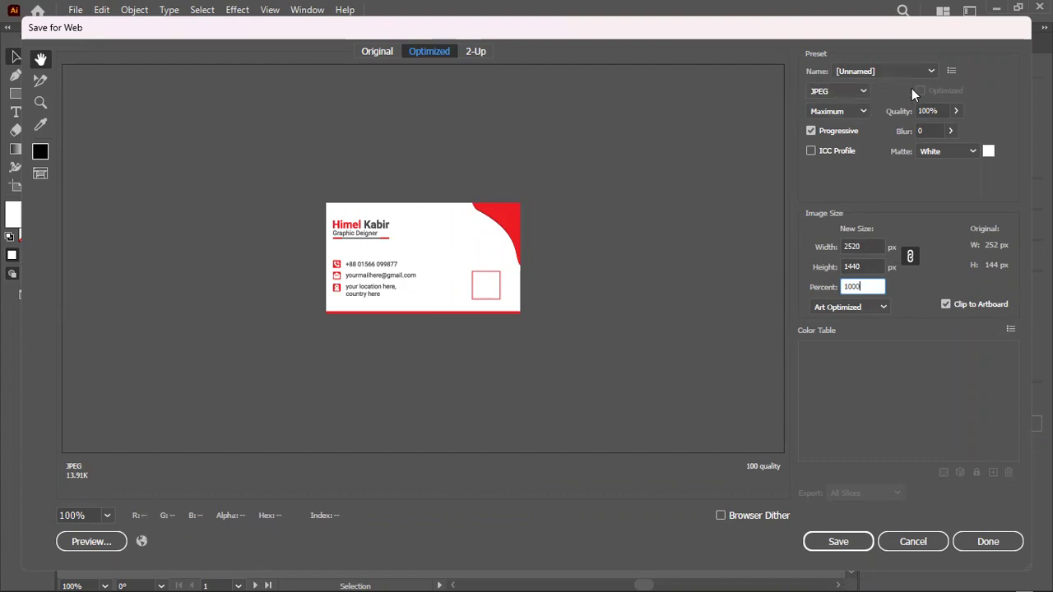
left_click(875, 246)
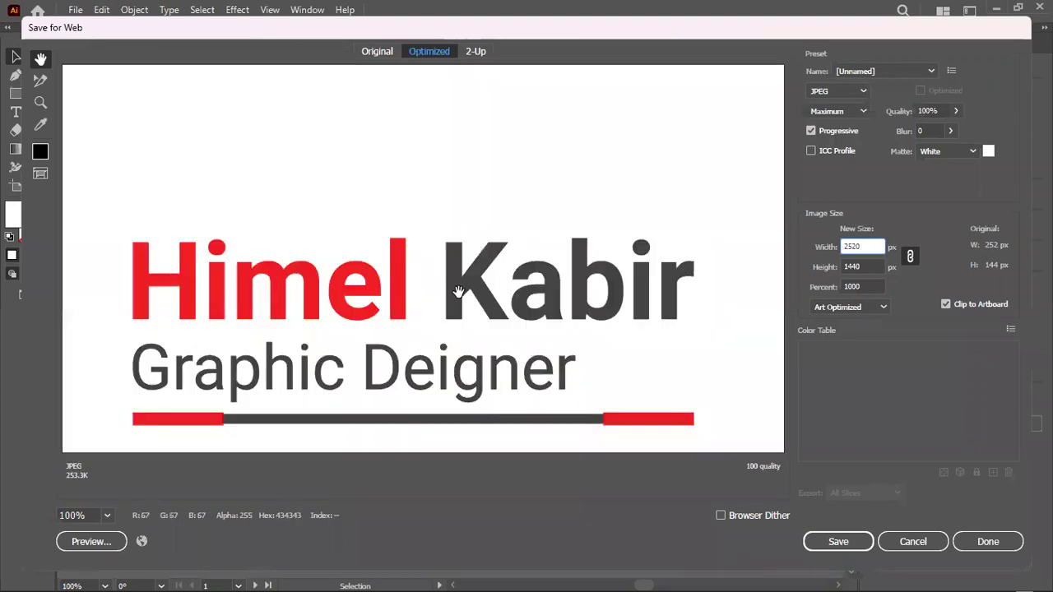
left_click(931, 130)
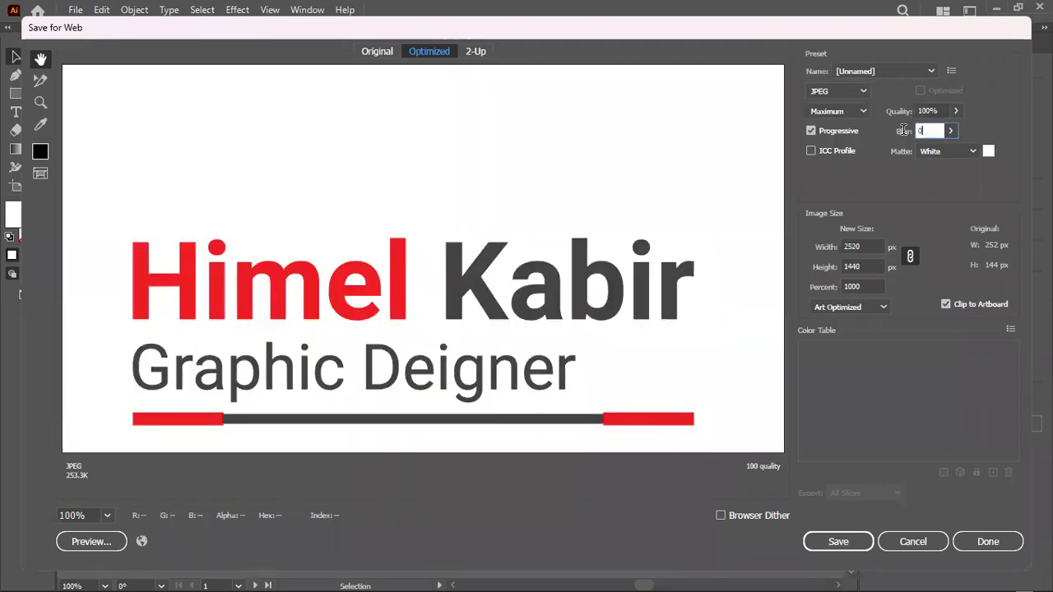
left_click(831, 546)
left_click(417, 384)
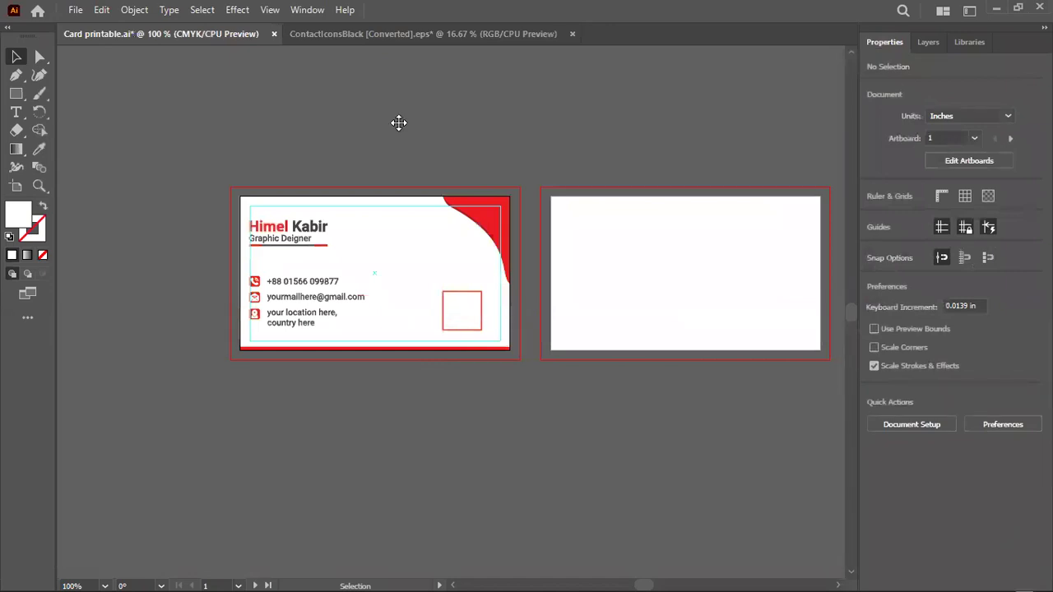
Close ContactIconsBlack without saving and minimize Illustrator
left_click(575, 35)
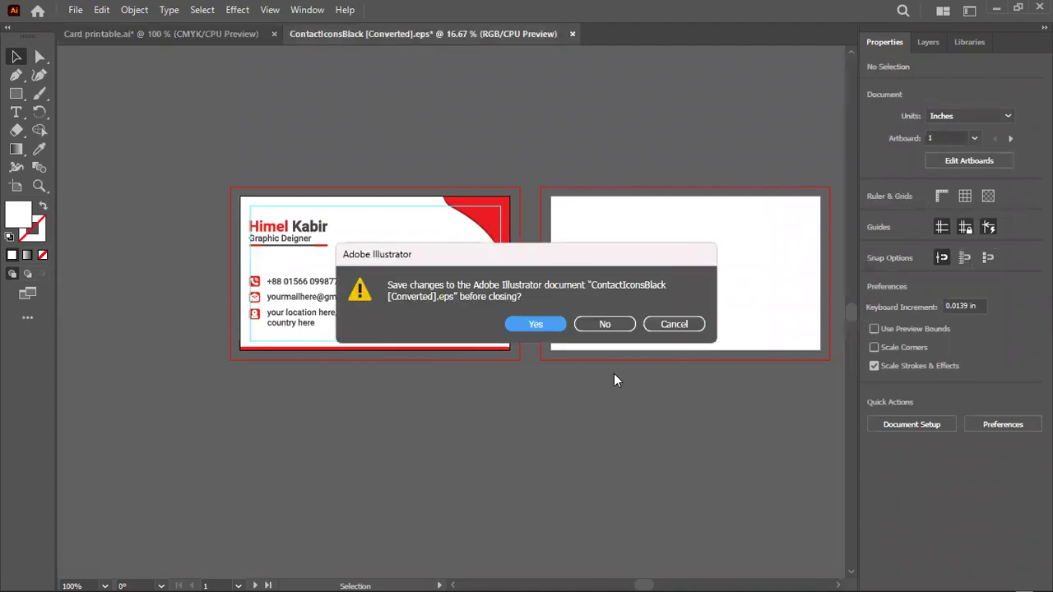
left_click(601, 327)
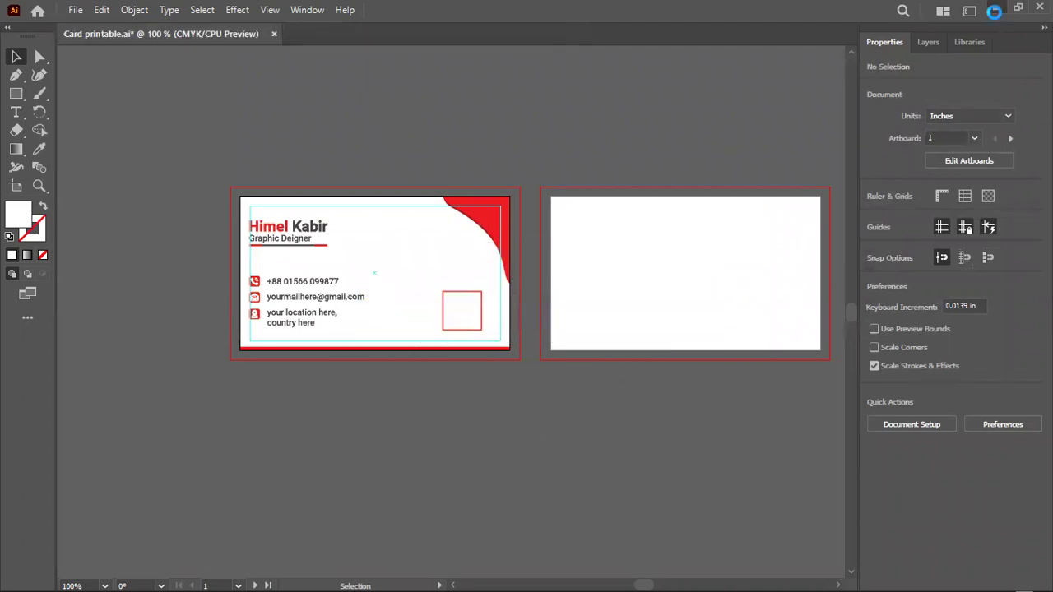
left_click(995, 10)
left_click(51, 198)
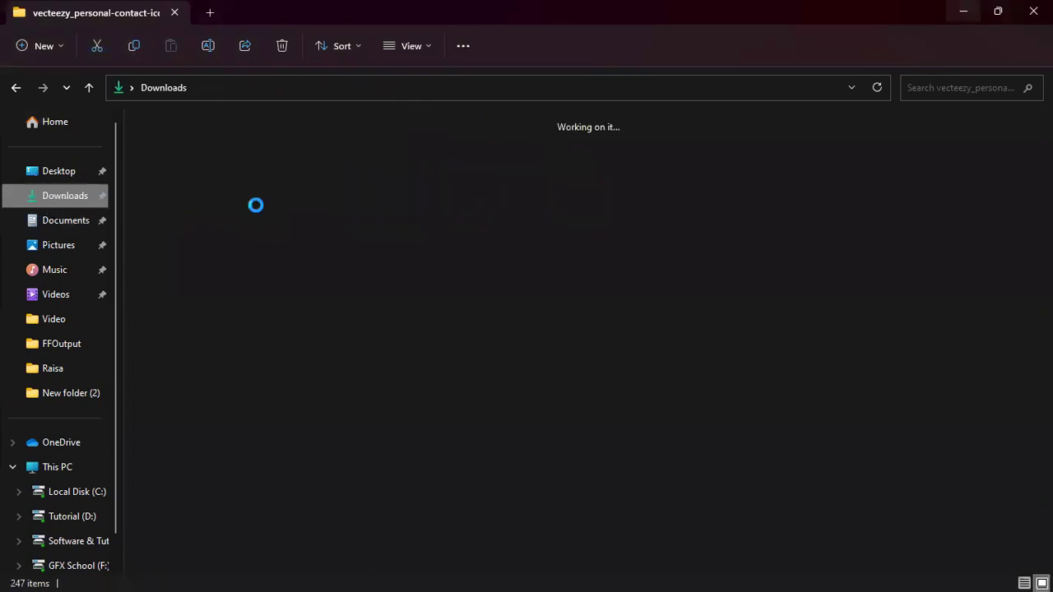
double_click(583, 317)
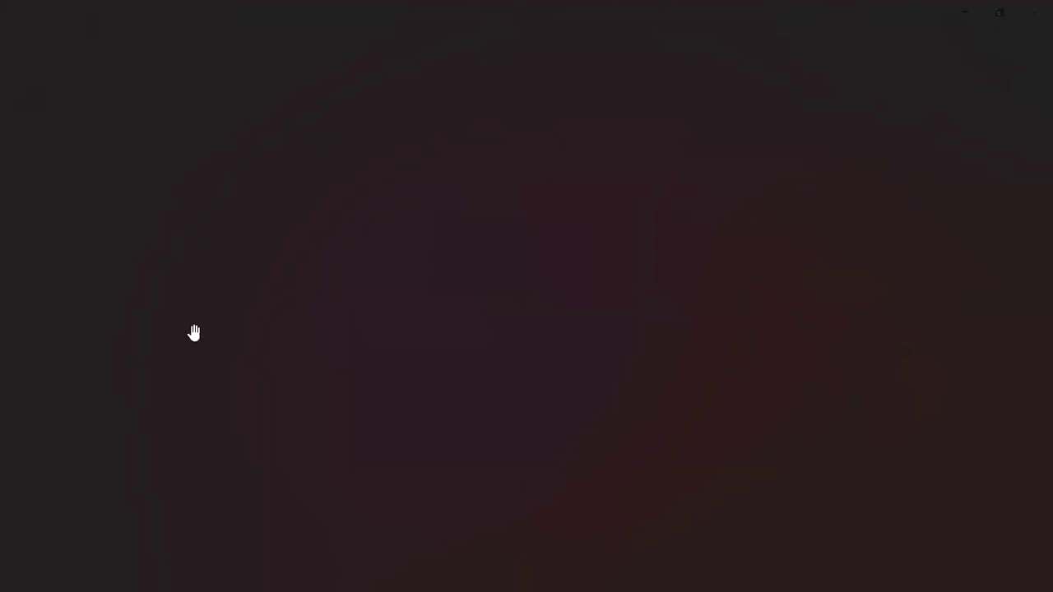
scroll(230, 369, "up", 5)
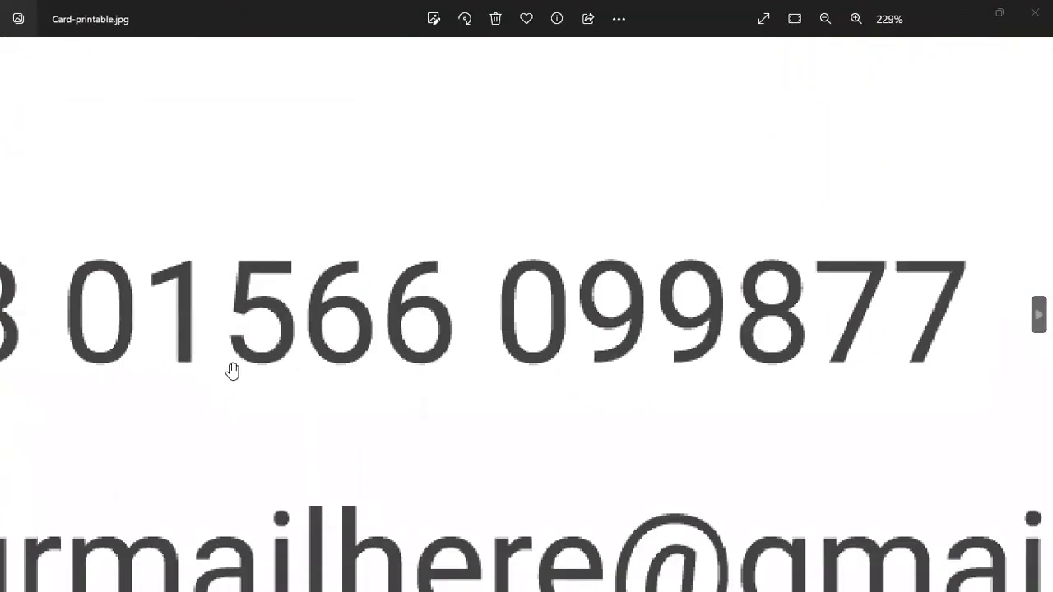
scroll(232, 372, "down", 5)
scroll(232, 372, "down", 3)
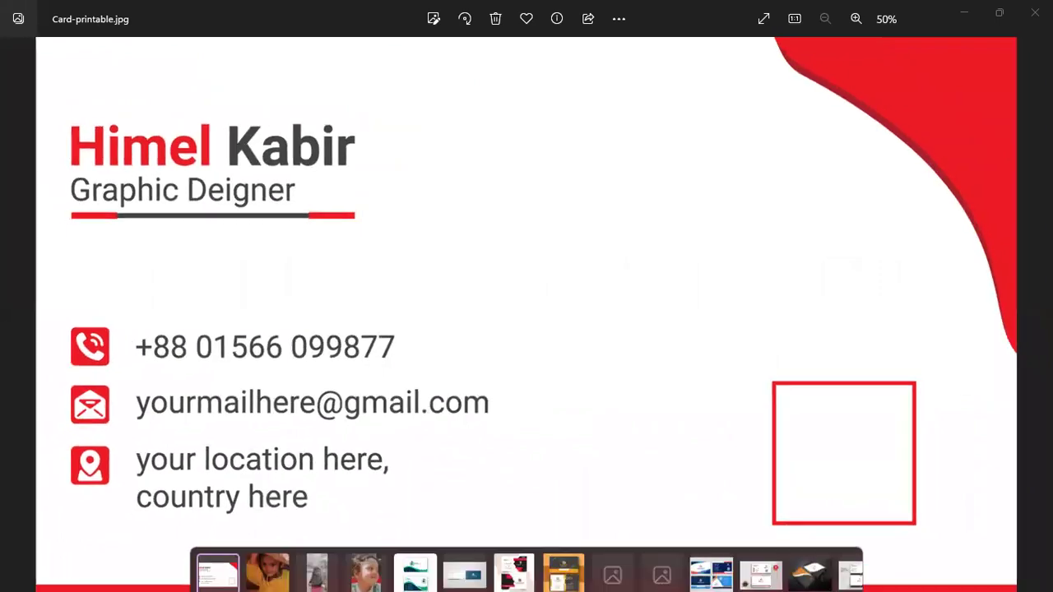
key("alt+F4")
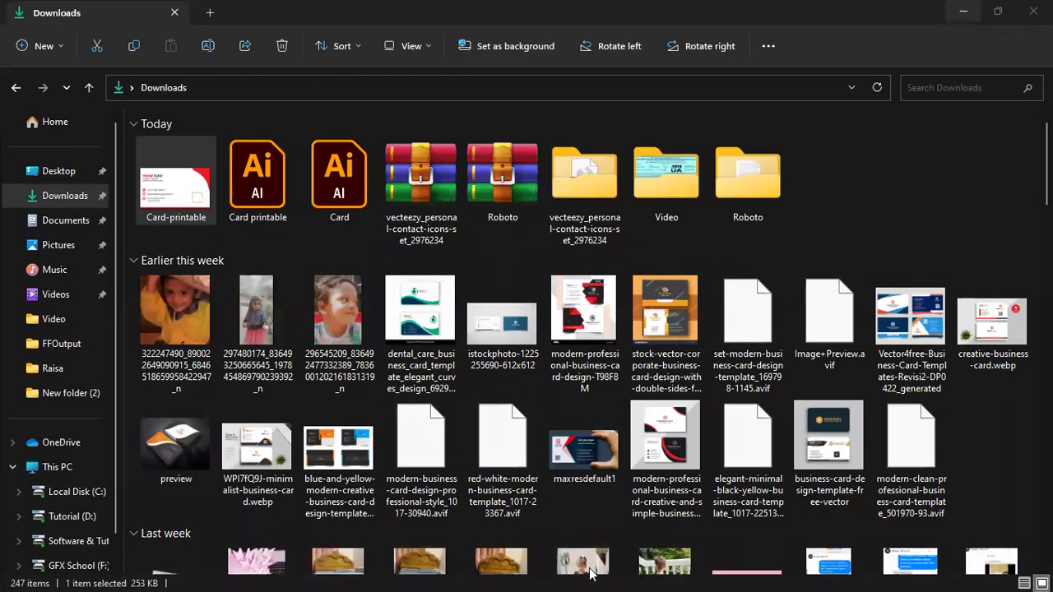
Switch to Firefox's Facebook group tab and open the Pending approvals list
left_click(966, 12)
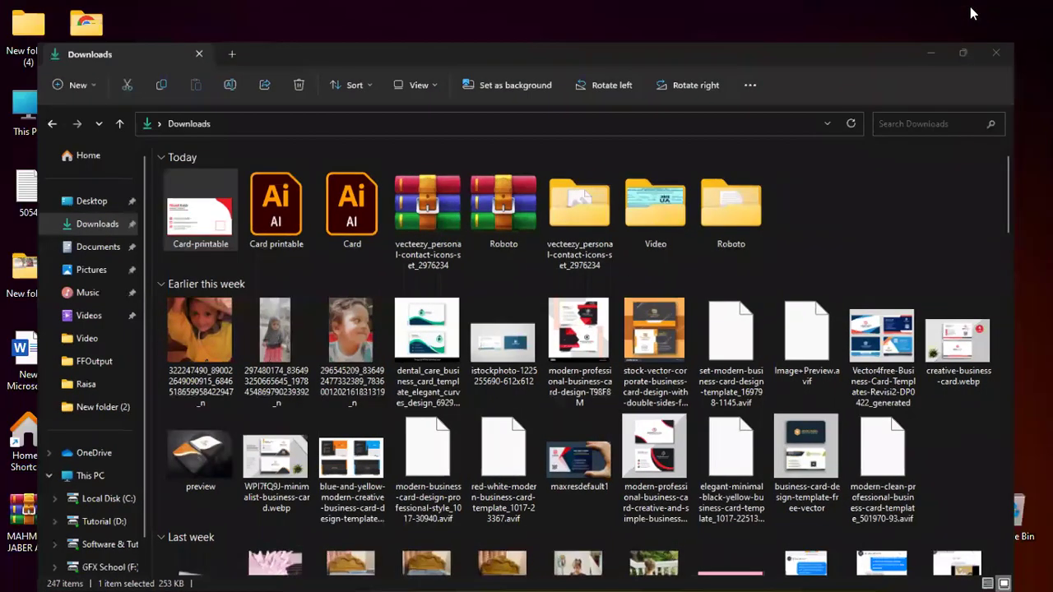
left_click(666, 574)
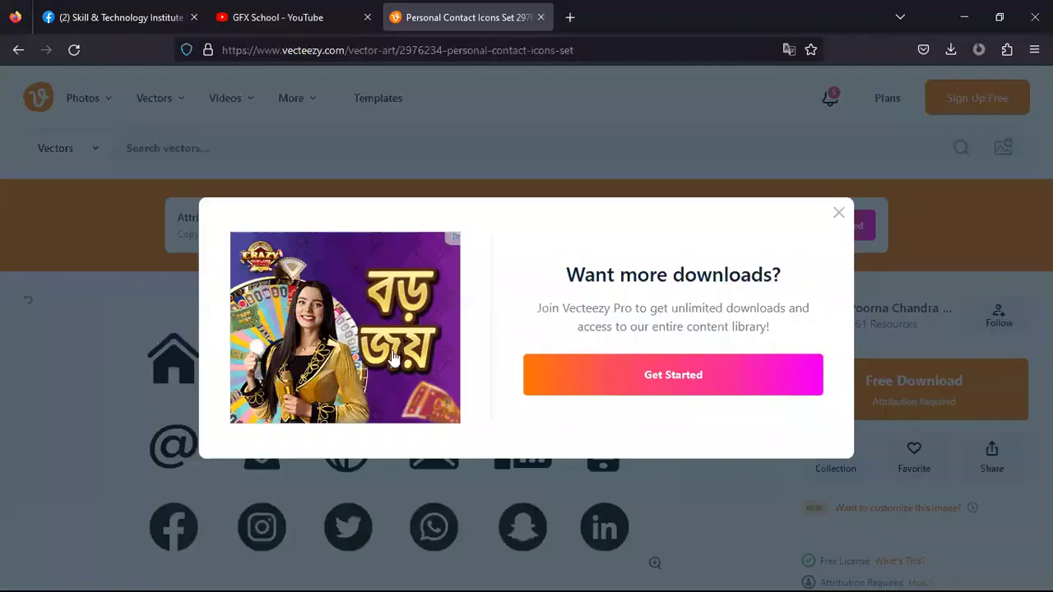
left_click(172, 12)
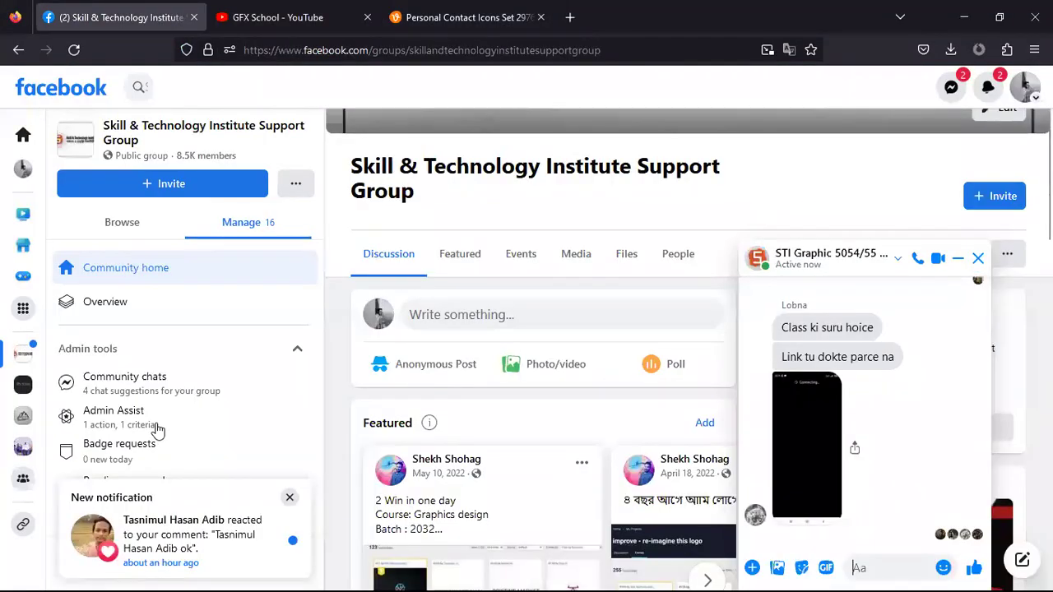
scroll(149, 428, "down", 1)
left_click(289, 499)
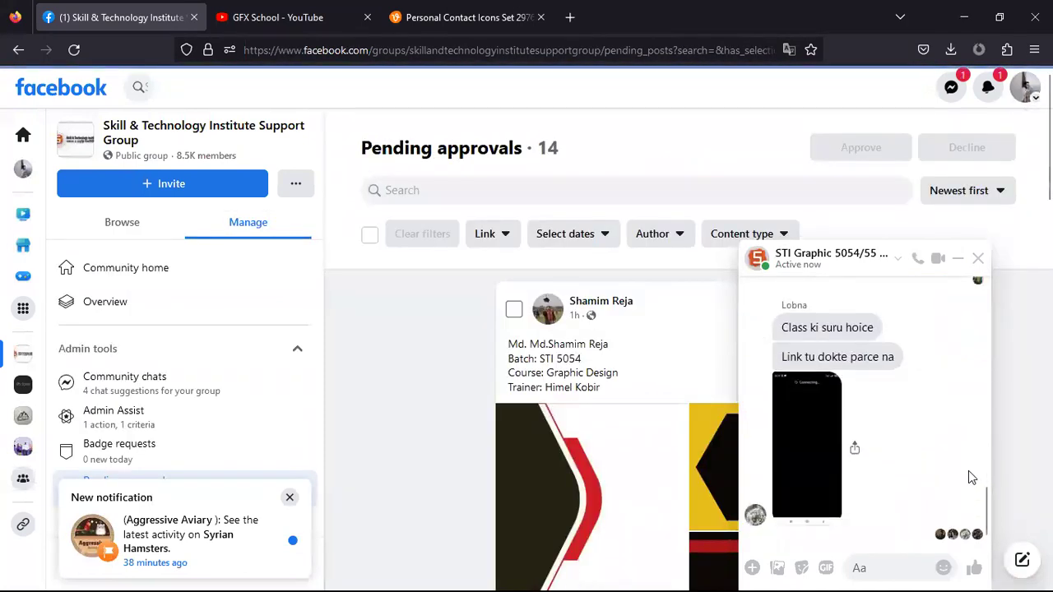
Scroll through the pending posts and collapse the group chat into a bubble
scroll(968, 470, "up", 5)
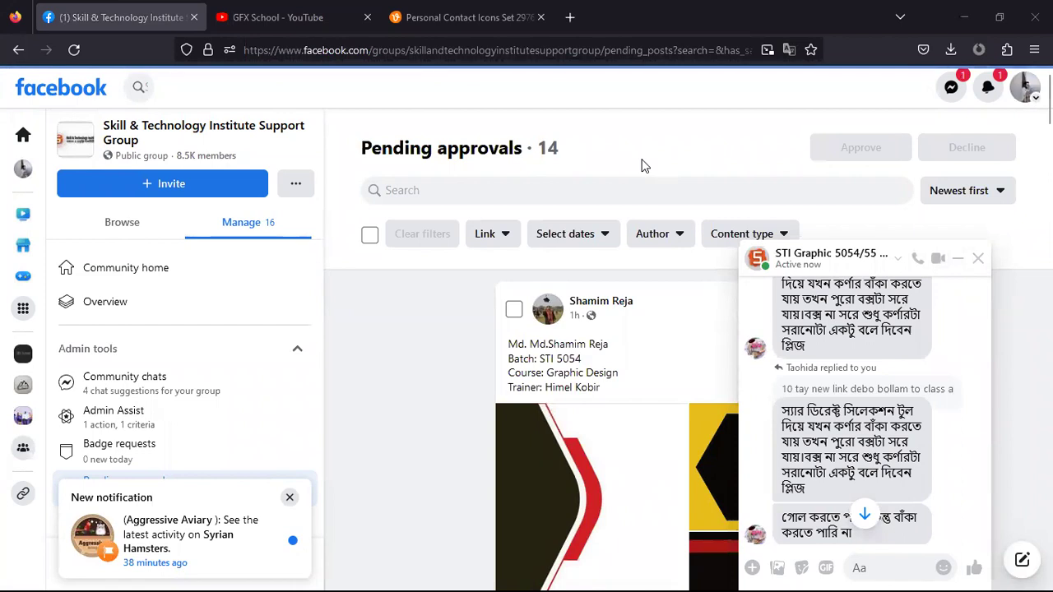
scroll(853, 358, "up", 2)
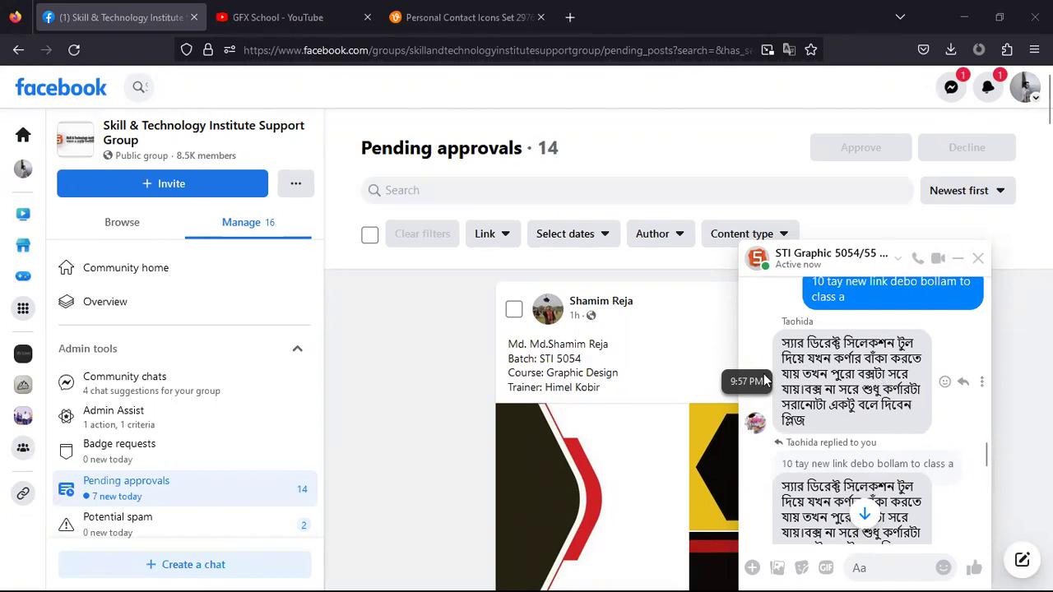
scroll(856, 460, "down", 1)
scroll(854, 480, "down", 1)
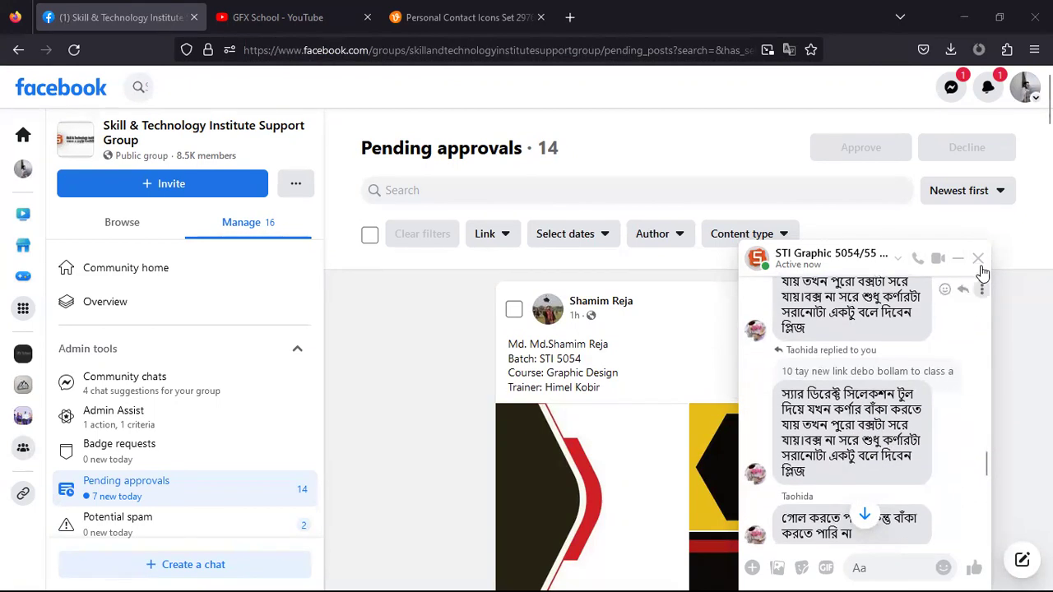
left_click(957, 258)
scroll(567, 376, "down", 2)
scroll(568, 376, "up", 2)
scroll(589, 377, "down", 1)
Page through the pending post's photos, step back to the previous one, then minimize Firefox
left_click(589, 377)
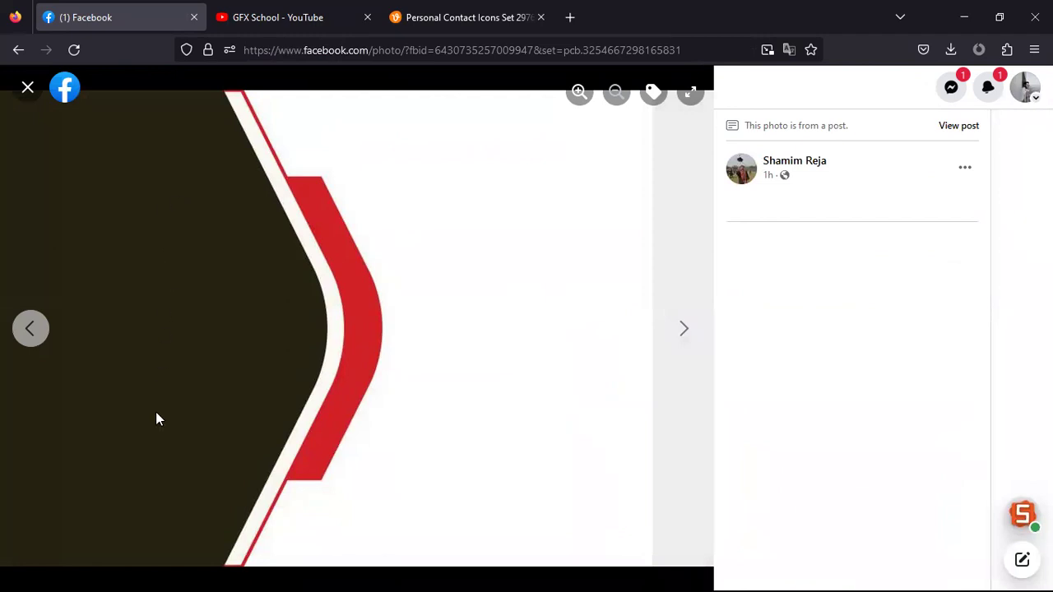
left_click(684, 344)
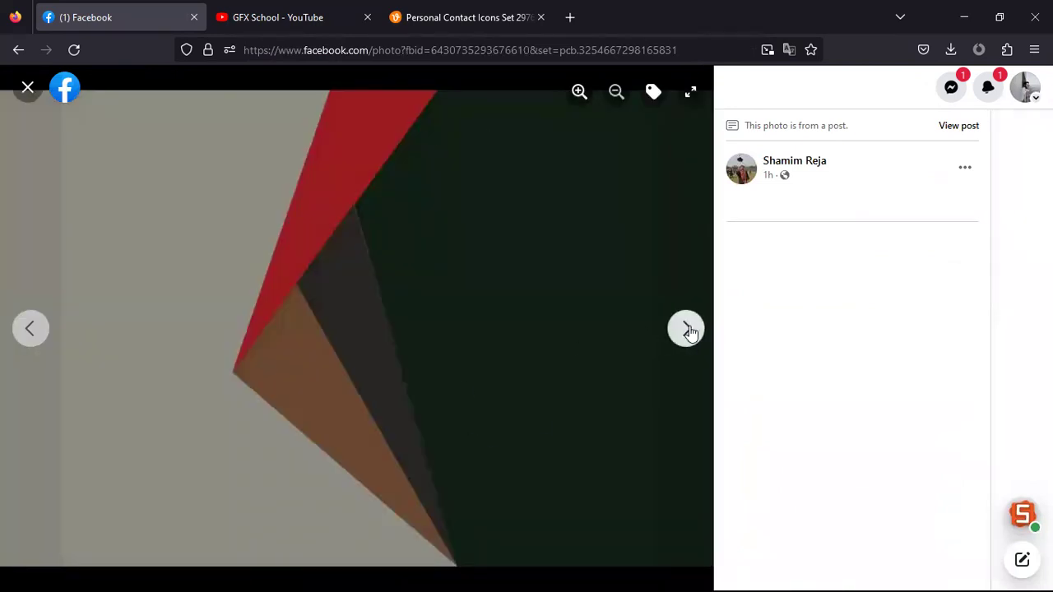
left_click(686, 329)
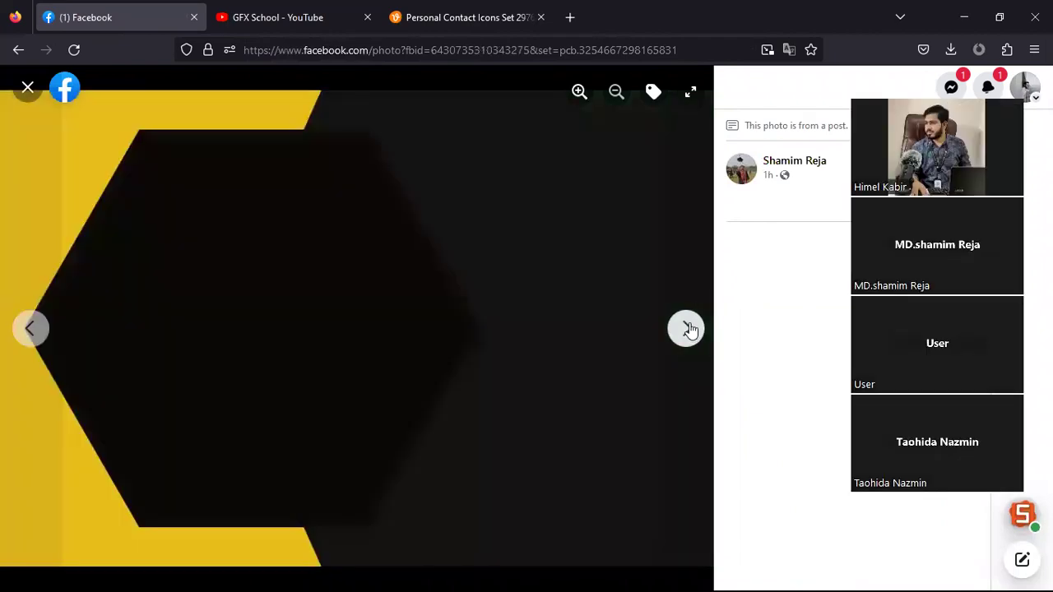
left_click(687, 329)
left_click(689, 329)
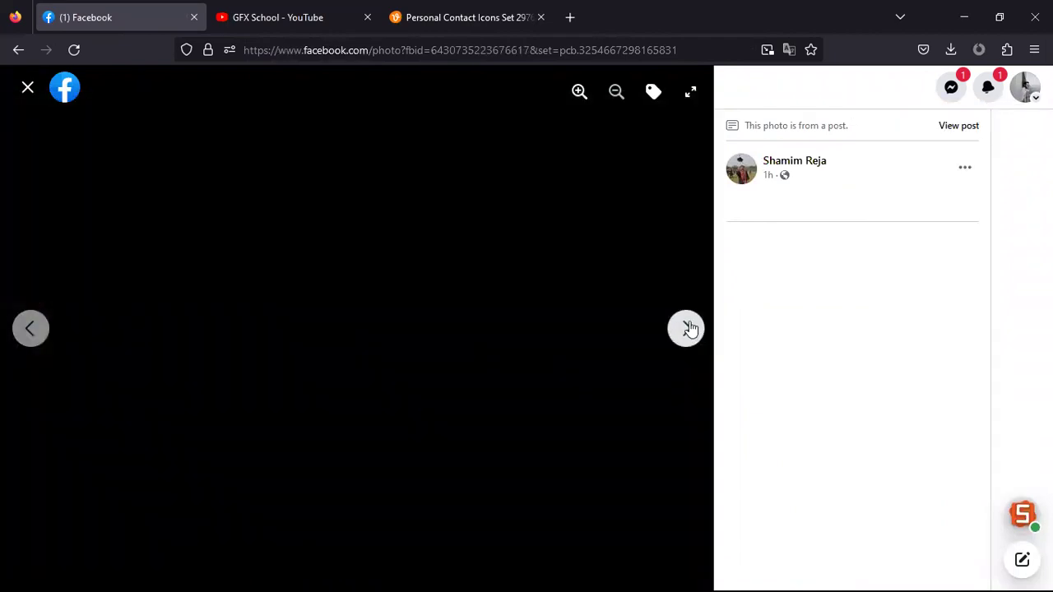
left_click(689, 330)
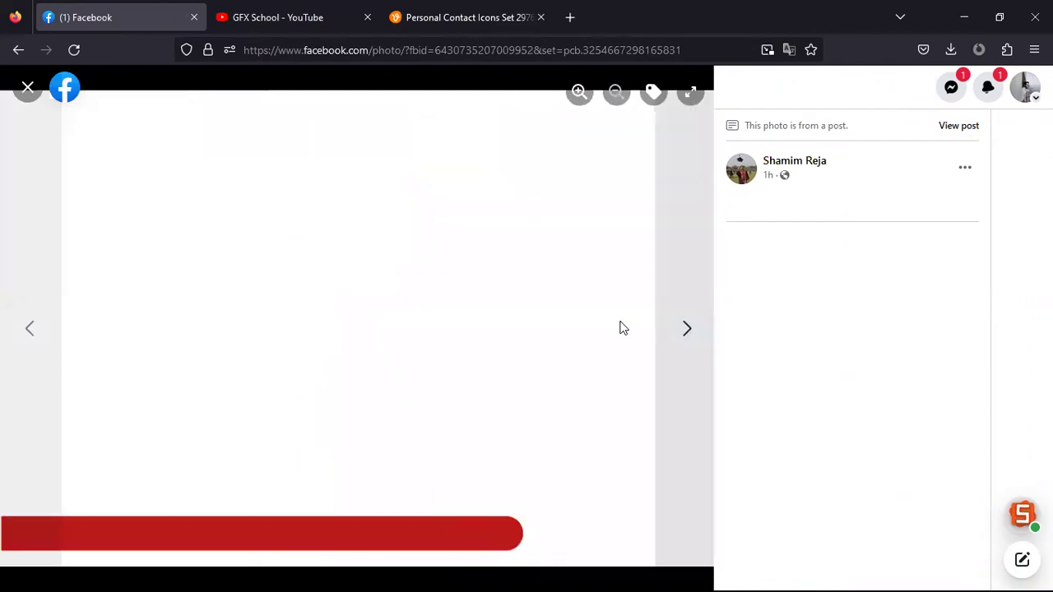
left_click(686, 330)
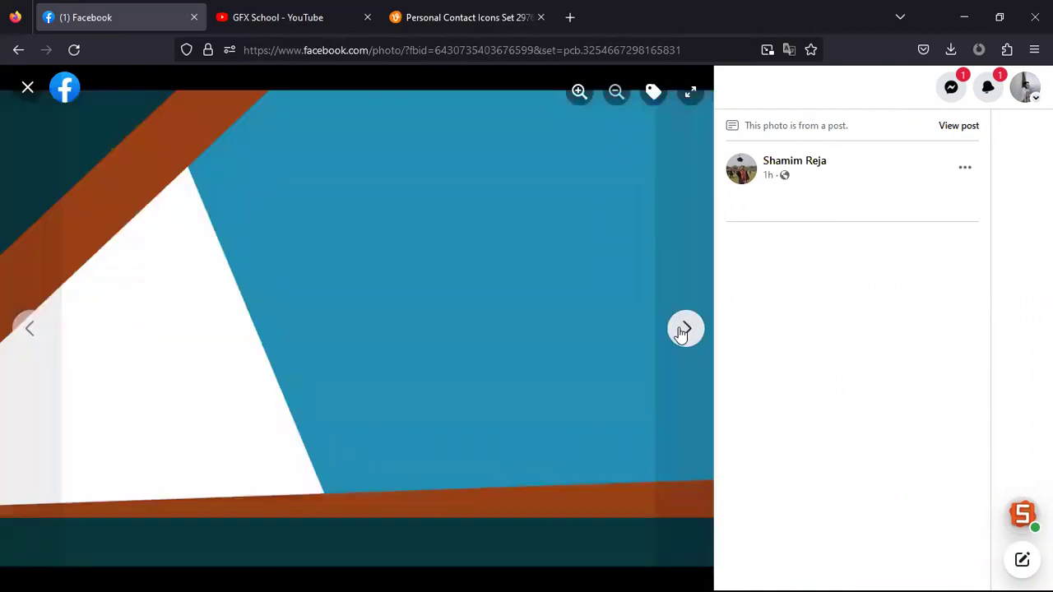
left_click(684, 330)
left_click(683, 331)
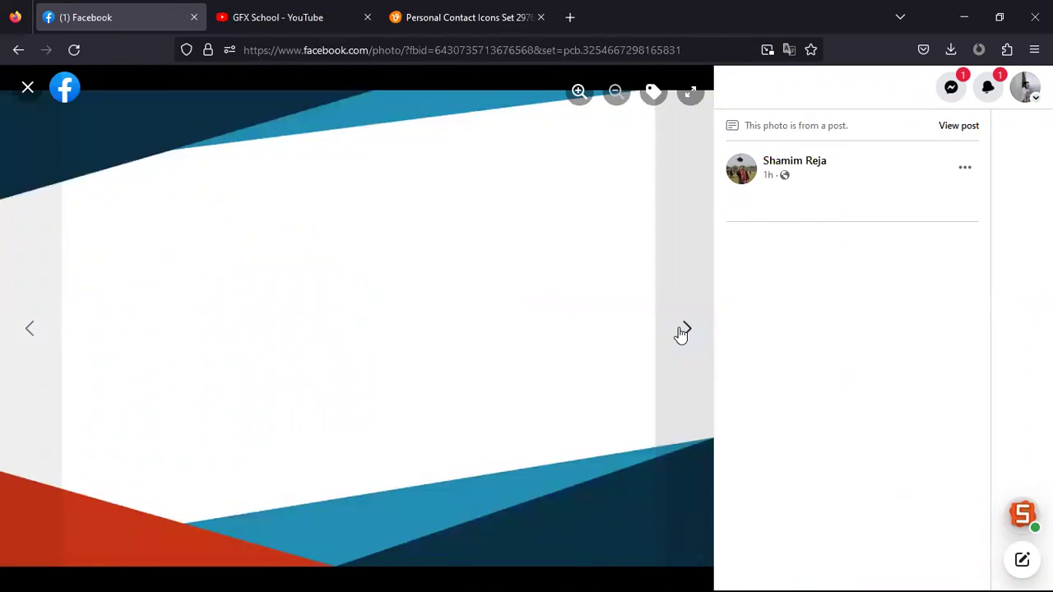
left_click(683, 328)
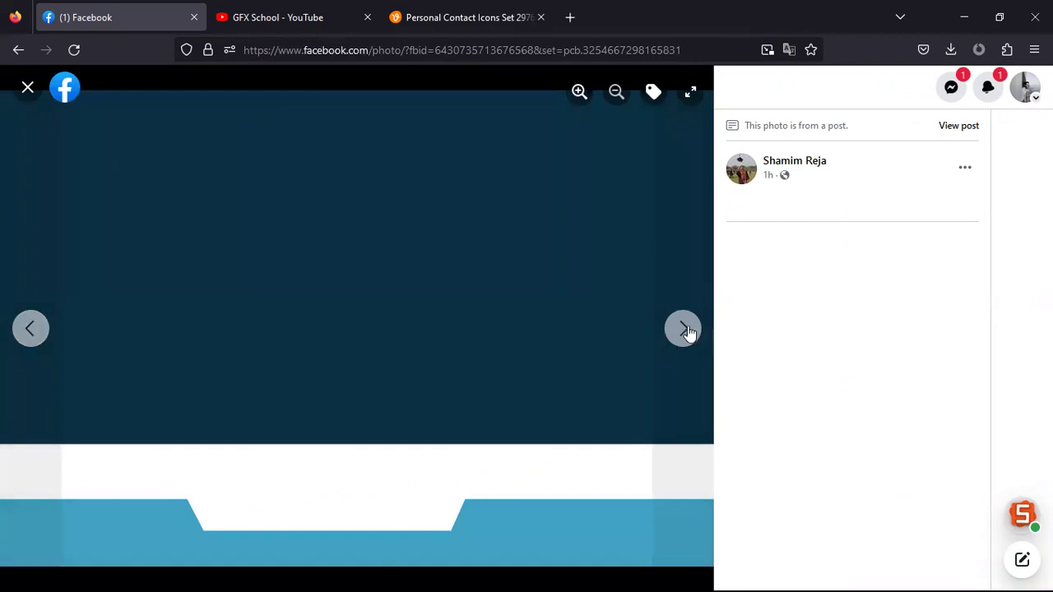
left_click(686, 330)
left_click(687, 330)
left_click(687, 330)
left_click(688, 329)
left_click(687, 330)
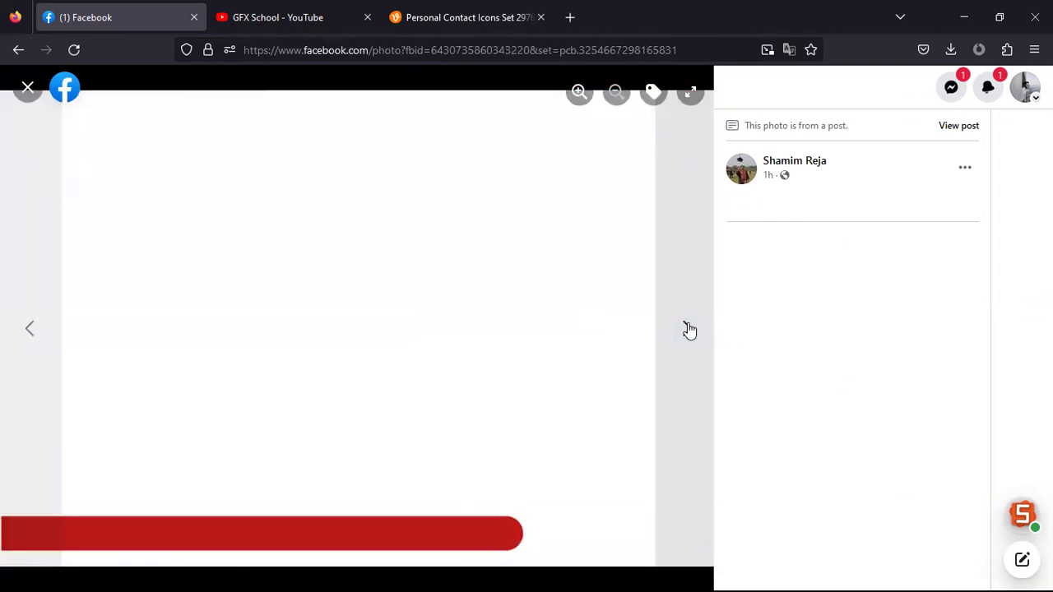
left_click(687, 330)
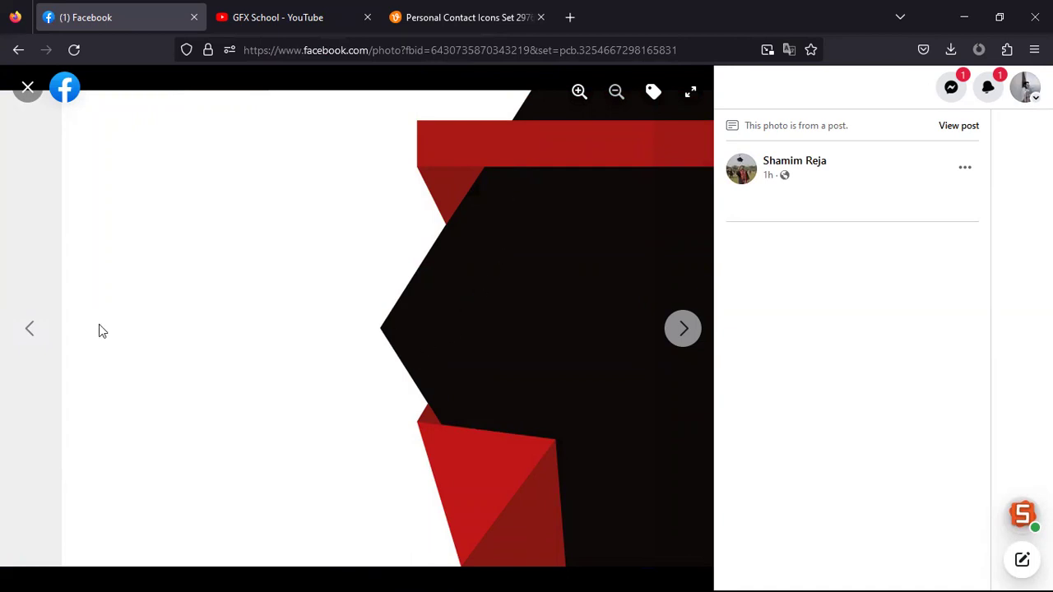
left_click(18, 336)
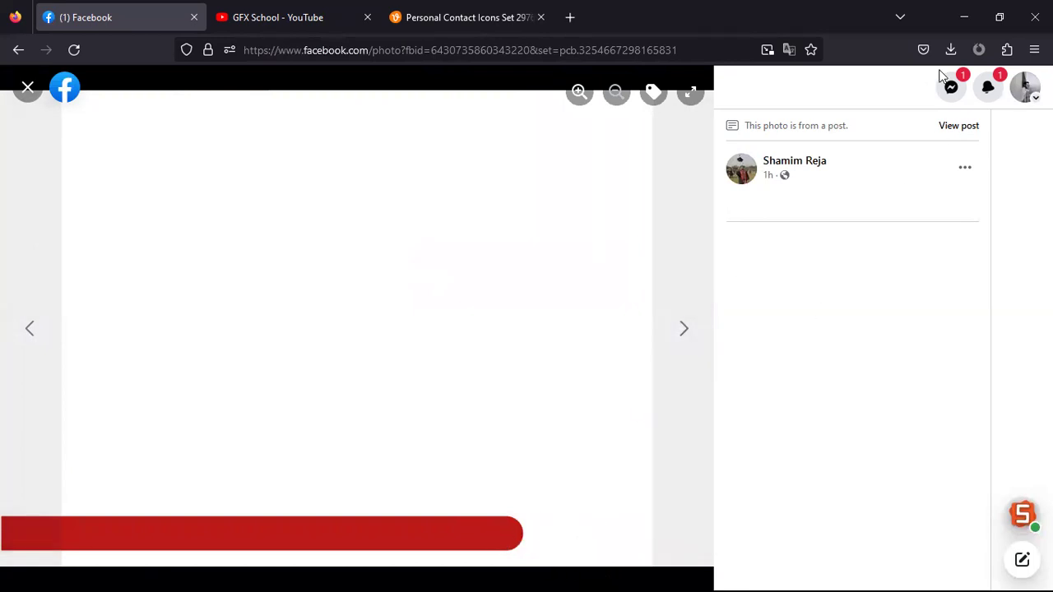
left_click(974, 21)
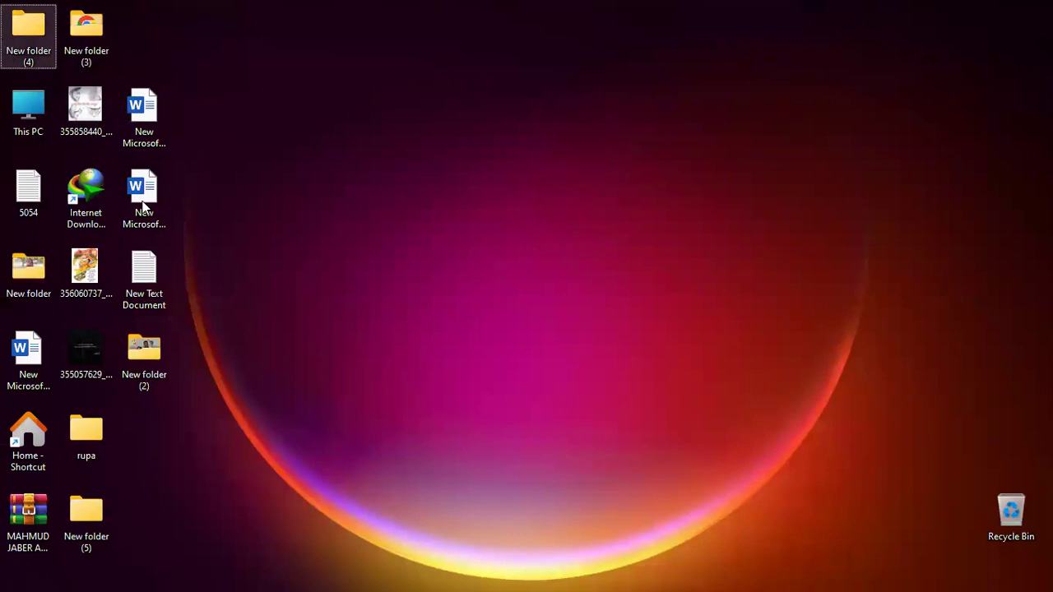
Open creative-business-card.webp from Downloads in Photos, just once
mouse_move(700, 586)
left_click(519, 574)
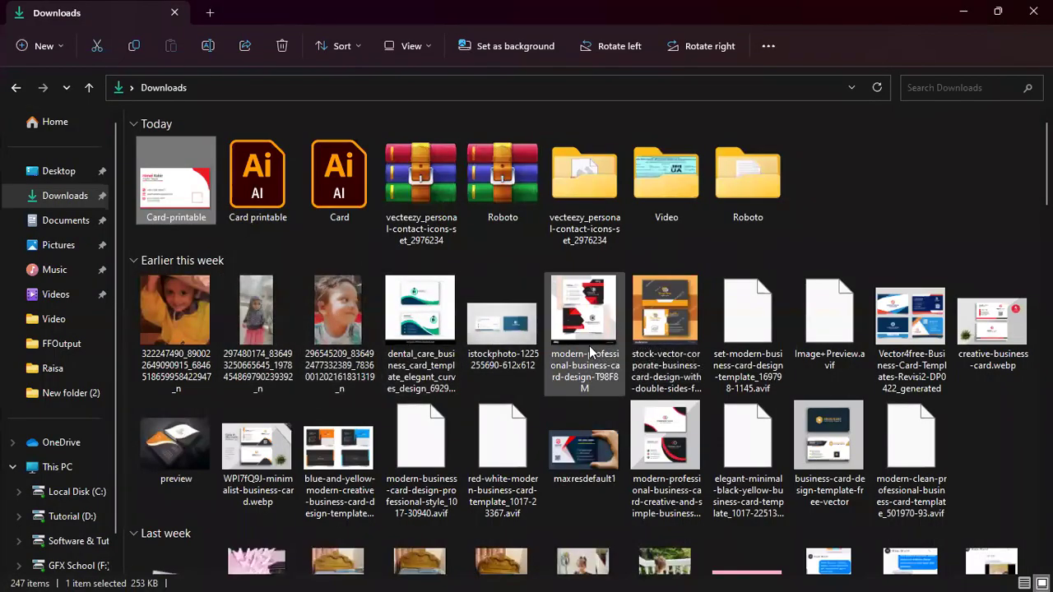
left_click(1012, 349)
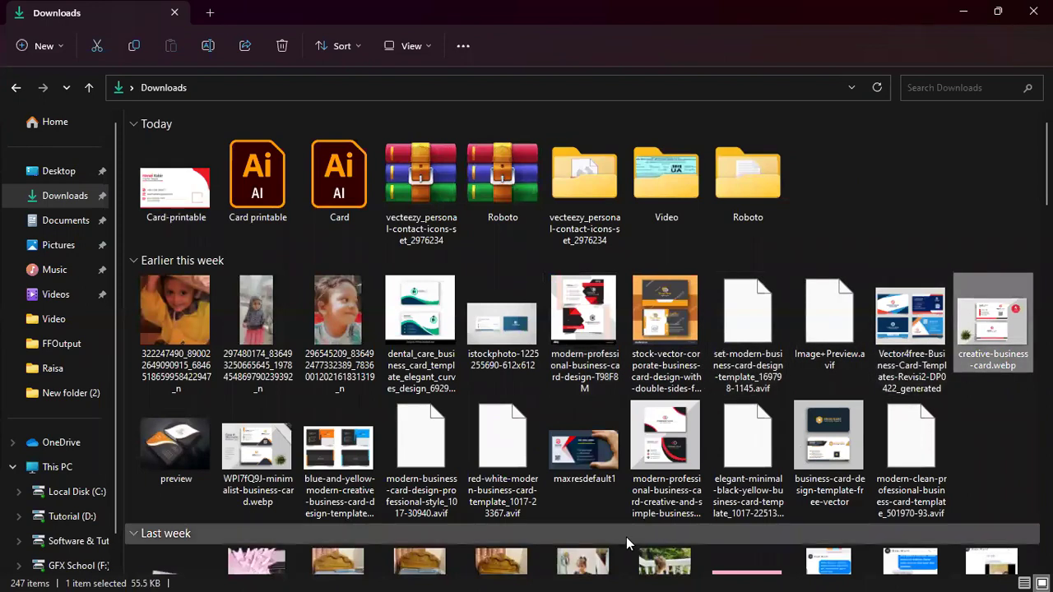
key("Return")
left_click(461, 187)
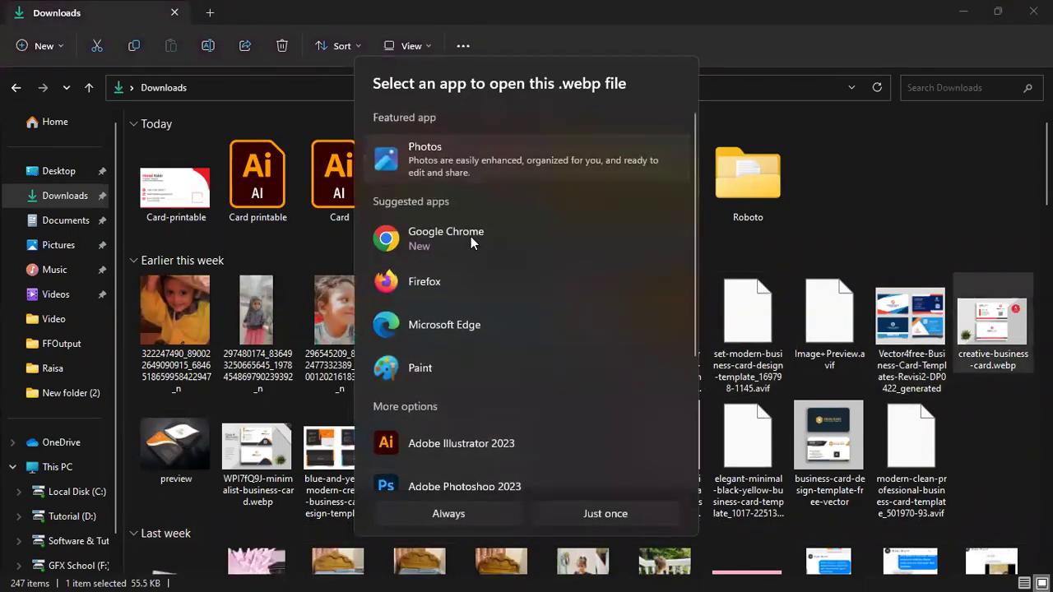
left_click(575, 516)
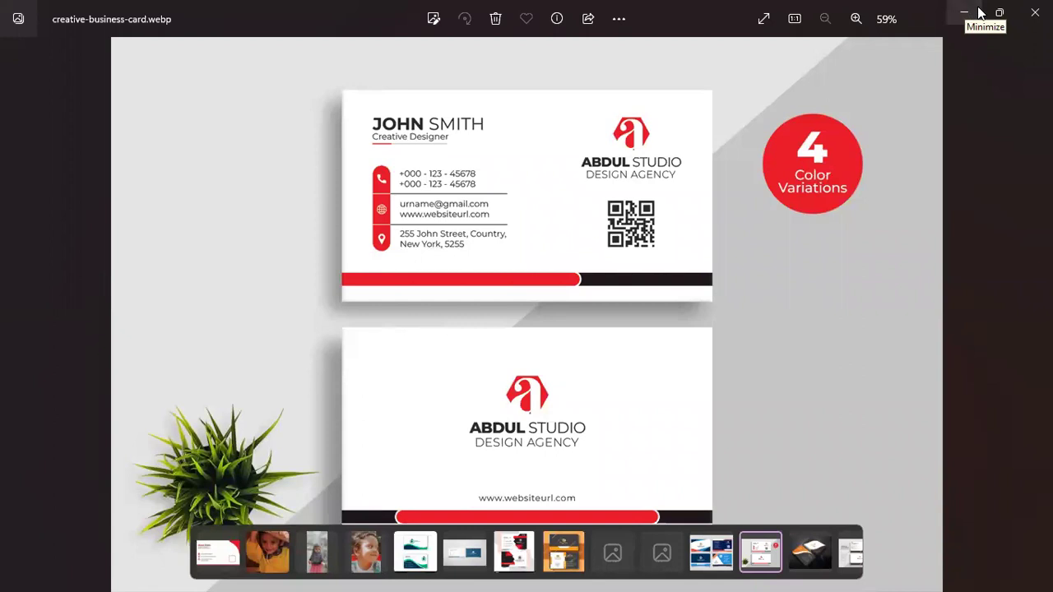
Reopen the card image, close the extra small Photos window, then close Photos
left_click(965, 11)
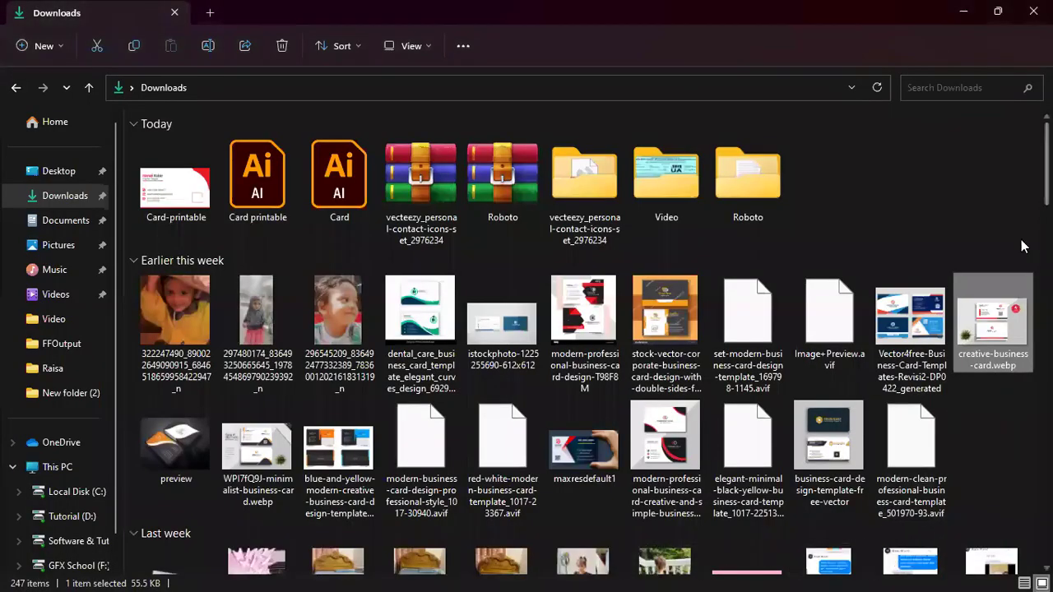
double_click(993, 339)
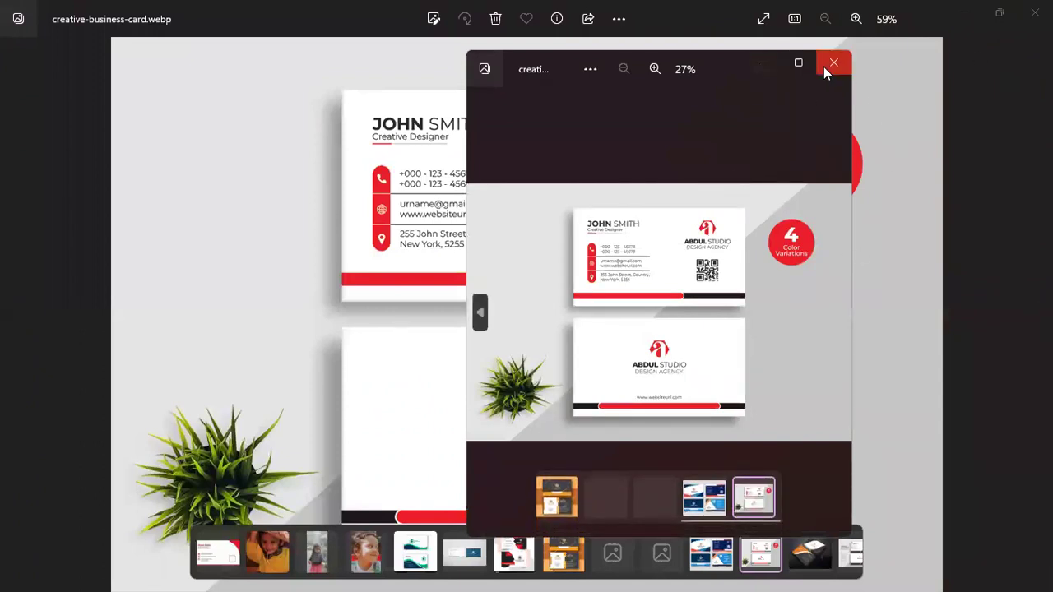
left_click(823, 65)
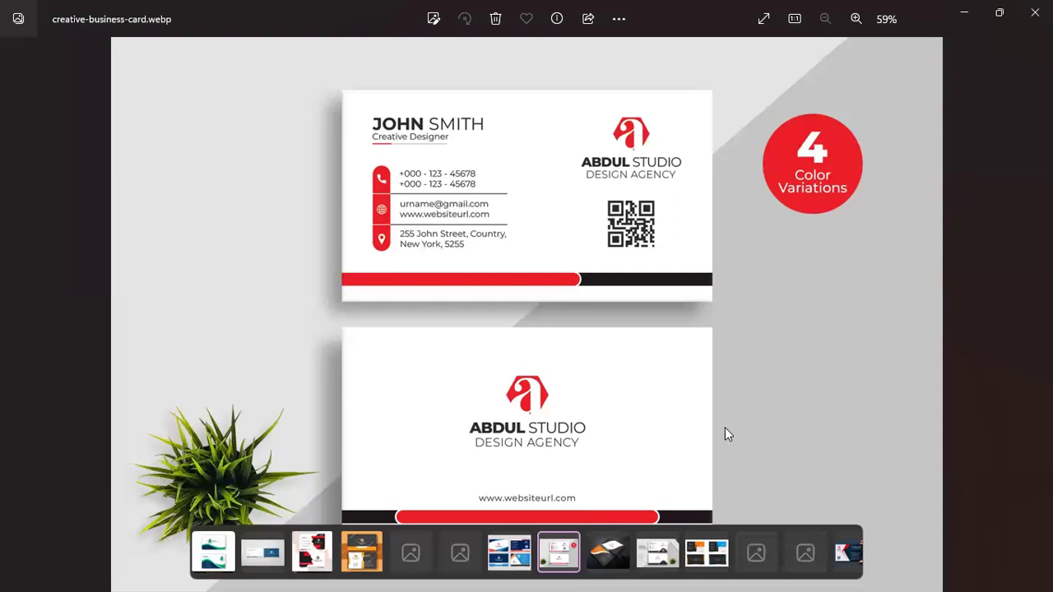
left_click(1035, 12)
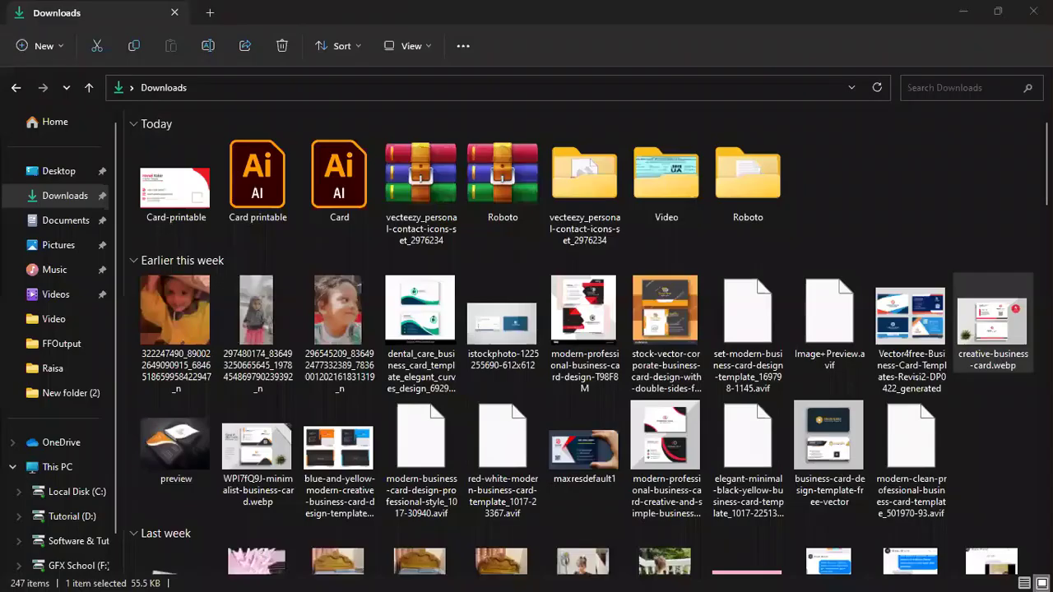
Clear the file selection in Downloads and minimize File Explorer to show the desktop
left_click(870, 190)
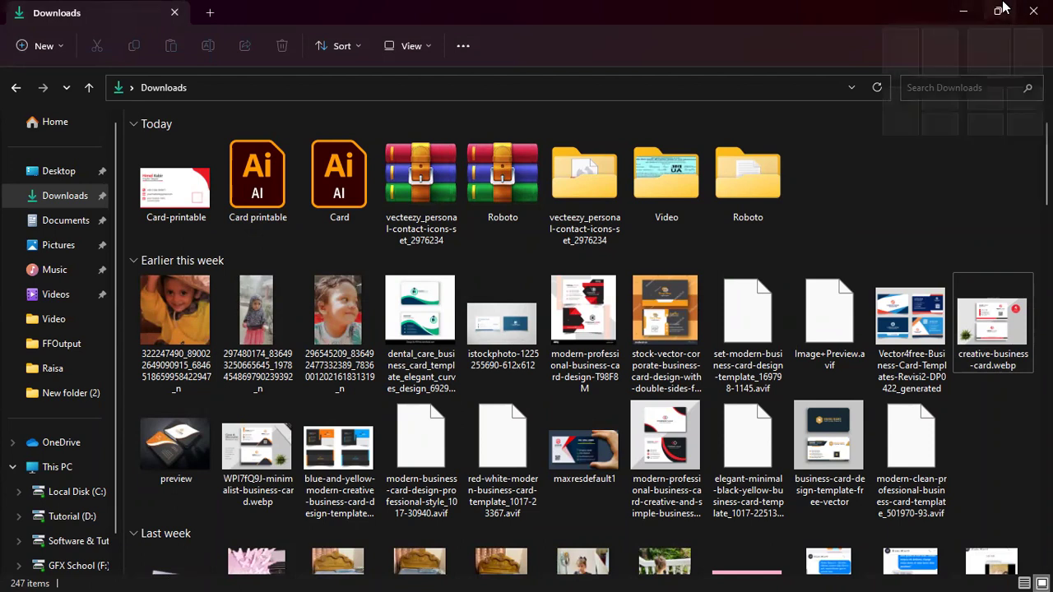
mouse_move(998, 10)
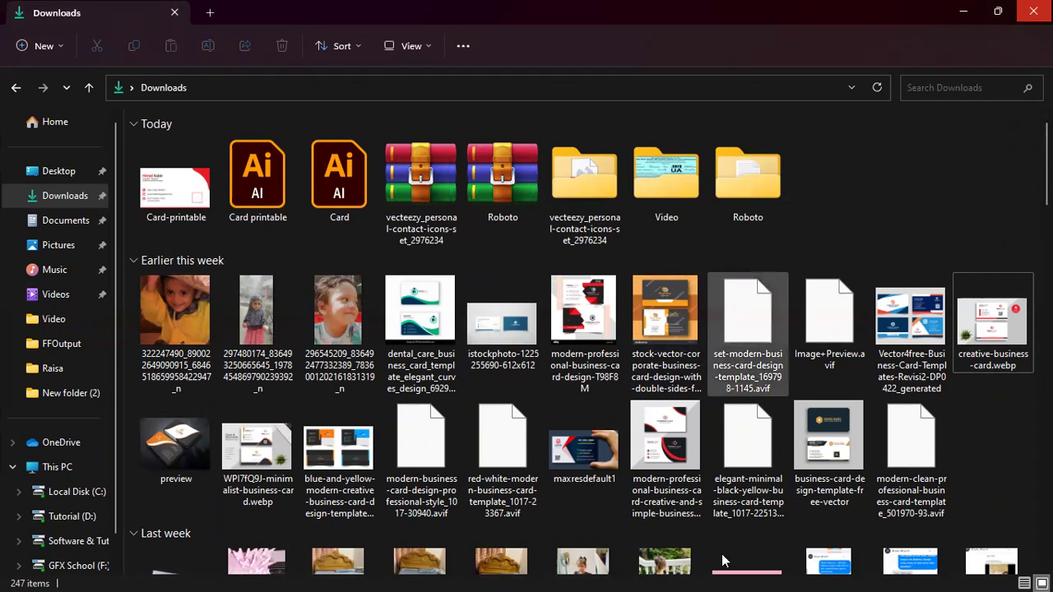
left_click(962, 11)
Bring Firefox back, close the photo and approve the pending post with the red images
mouse_move(613, 574)
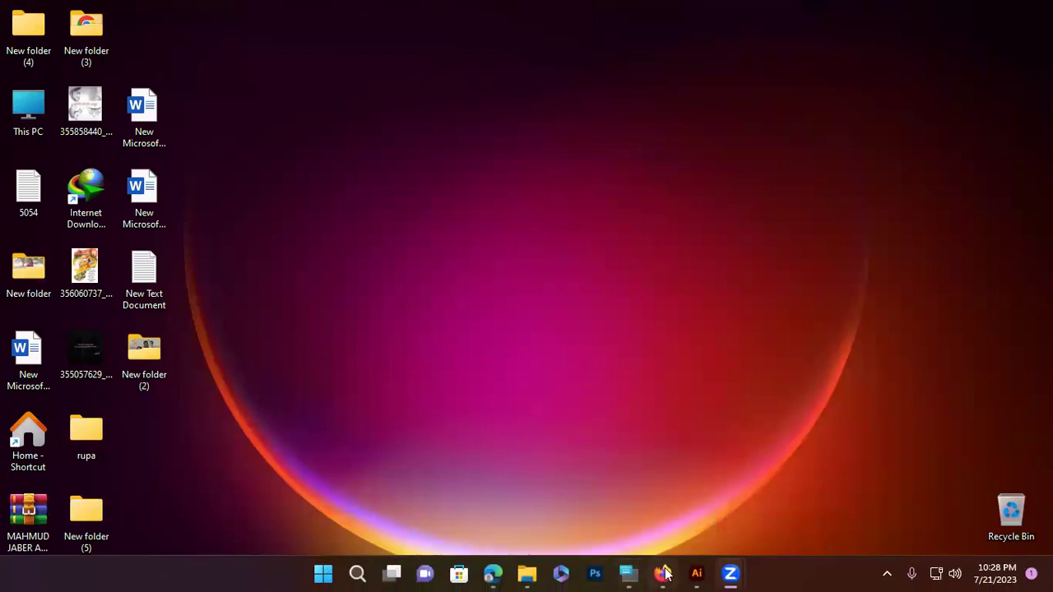
left_click(662, 573)
left_click(28, 87)
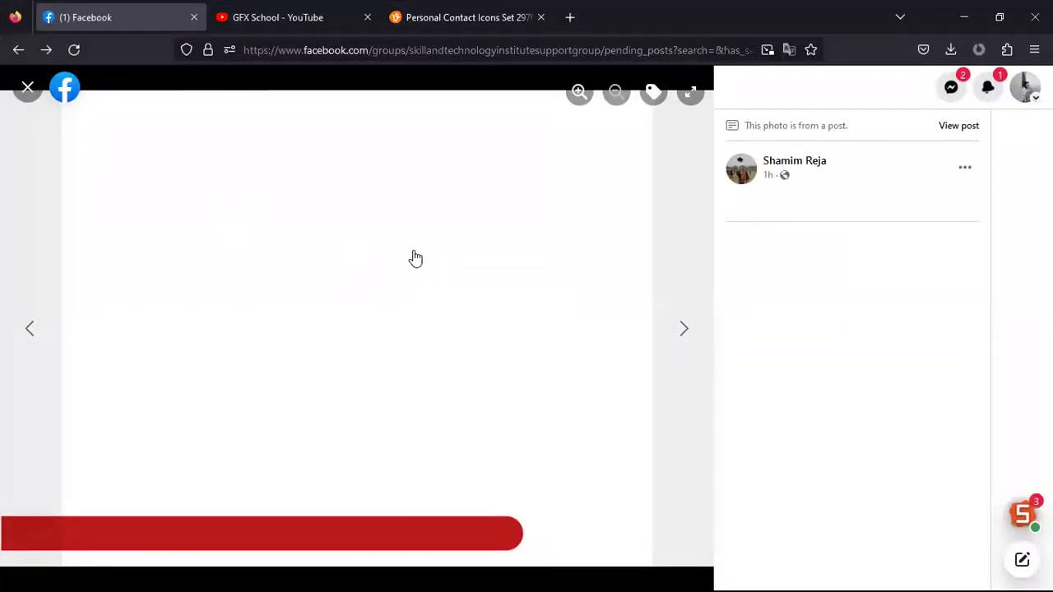
scroll(725, 417, "down", 4)
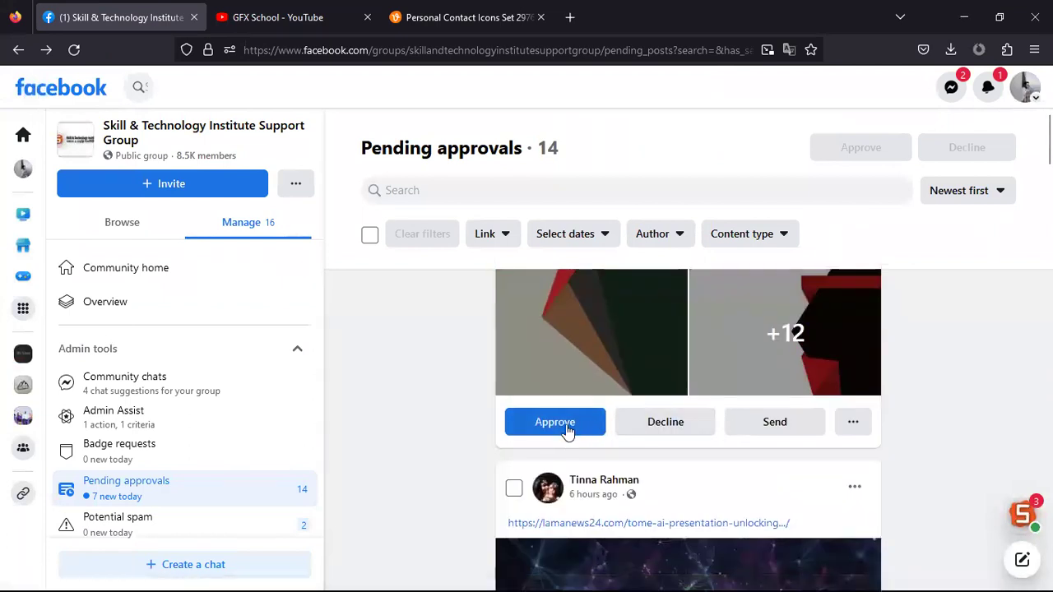
left_click(548, 423)
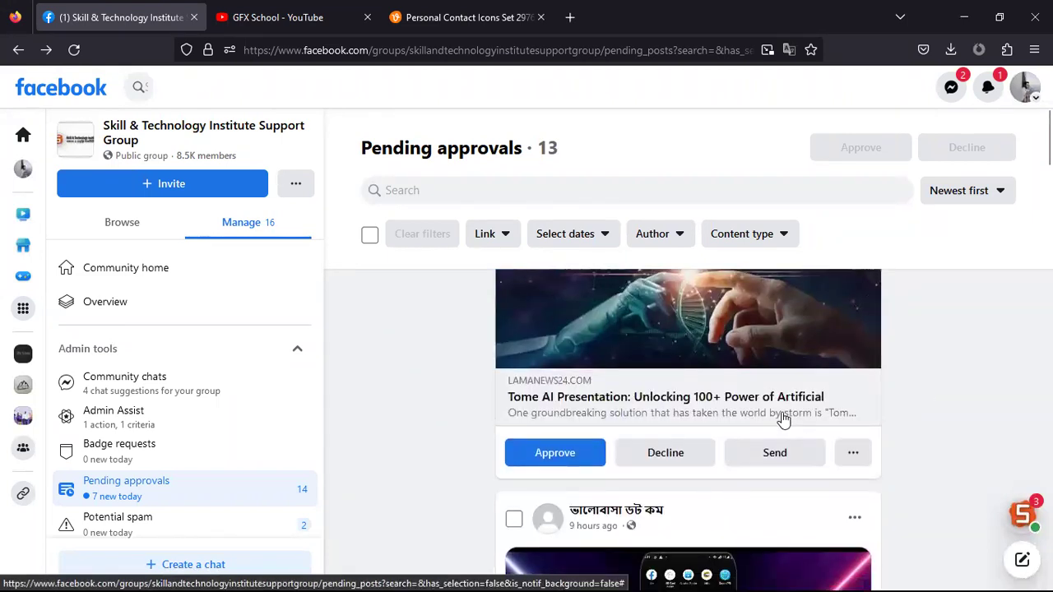
Minimize Firefox and bring the Card printable.ai document in Illustrator back to the front
scroll(762, 408, "down", 5)
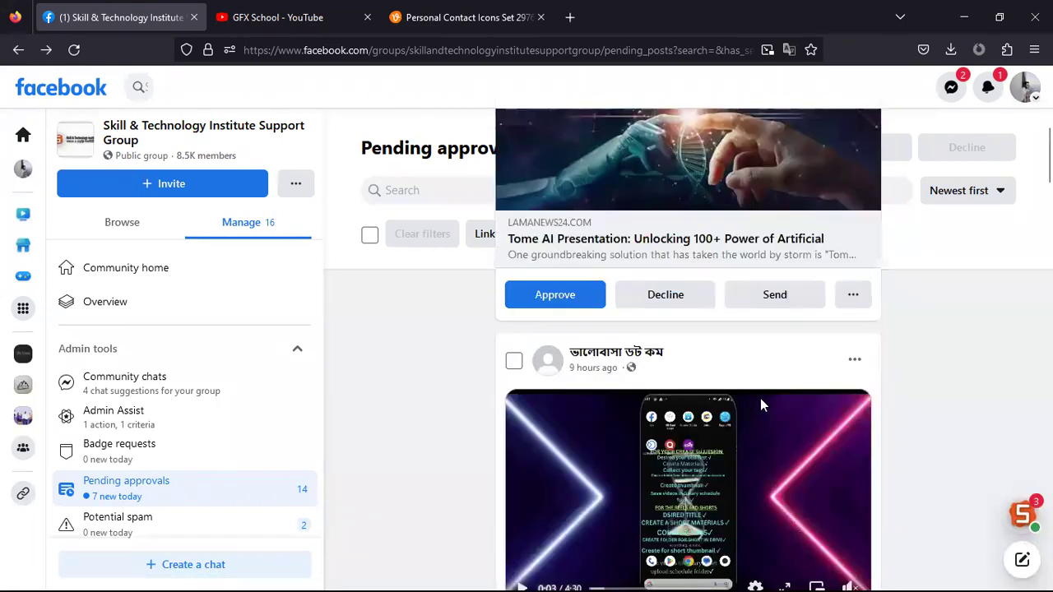
scroll(650, 329, "down", 3)
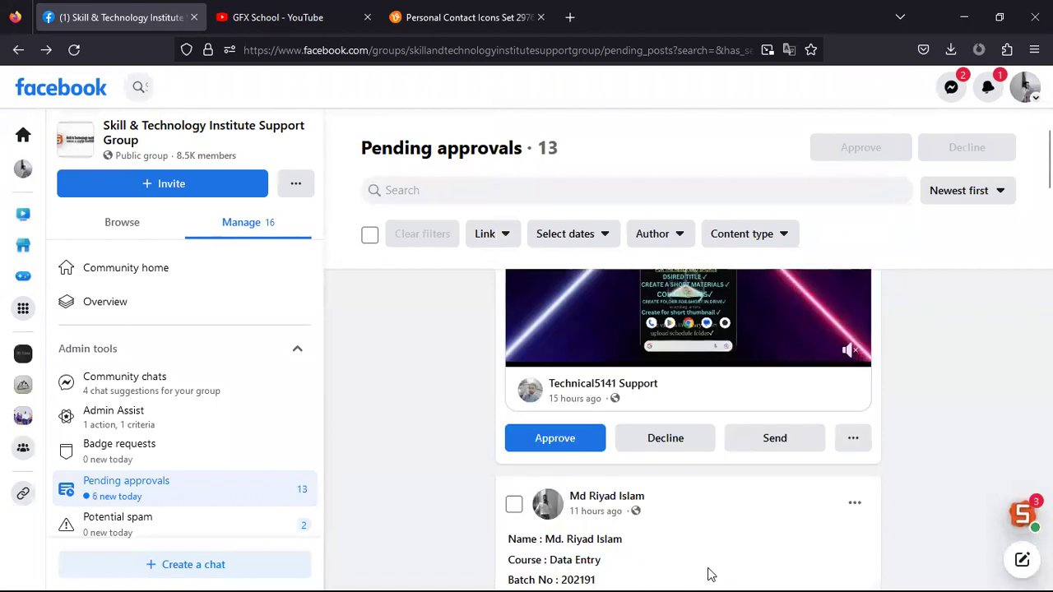
left_click(963, 15)
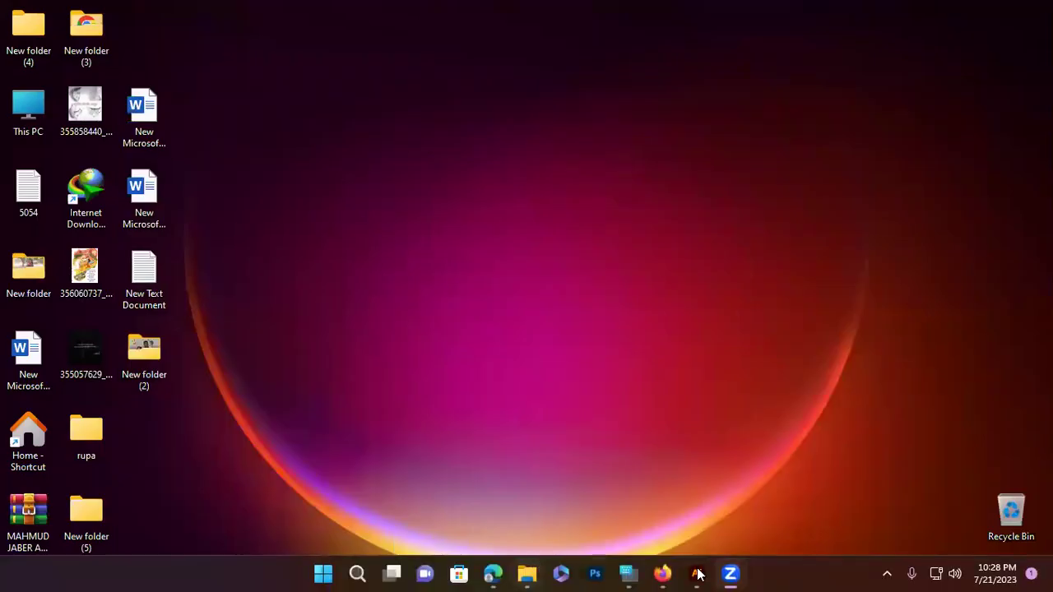
left_click(698, 576)
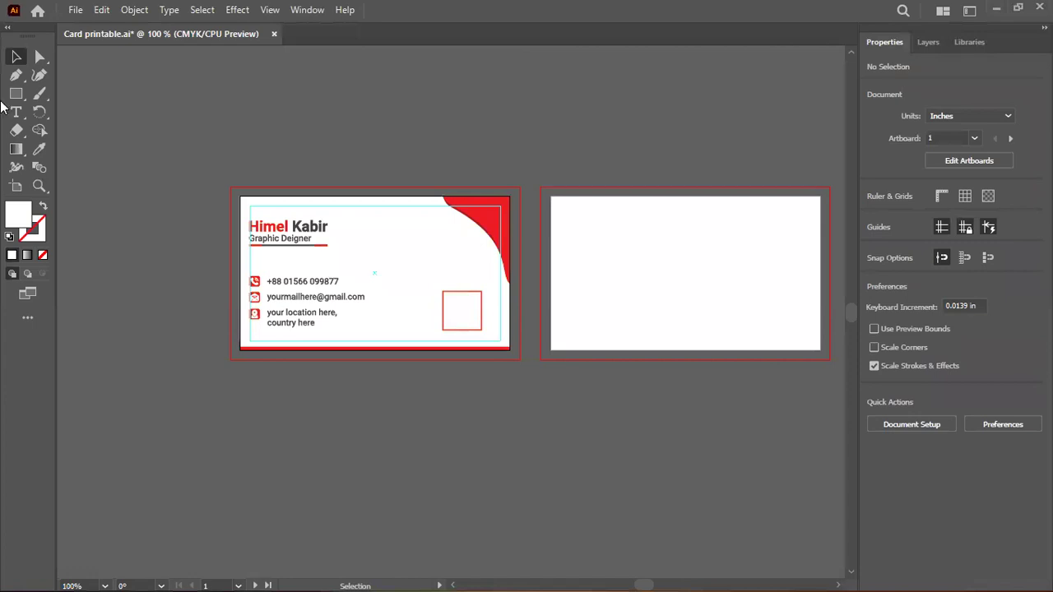
Draw a white bar above the artboards, 0.19 in tall and about 3.35 in wide
left_click(16, 93)
left_click_drag(107, 109, 194, 195)
key("v")
left_click(195, 89)
left_click(163, 149)
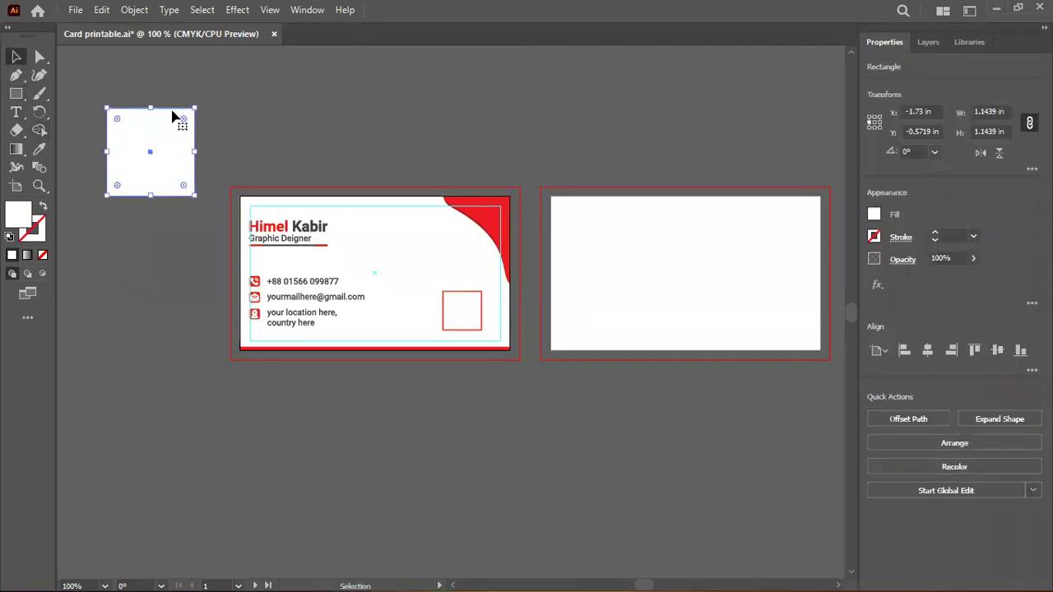
left_click_drag(150, 195, 152, 122)
scroll(153, 107, "up", 3)
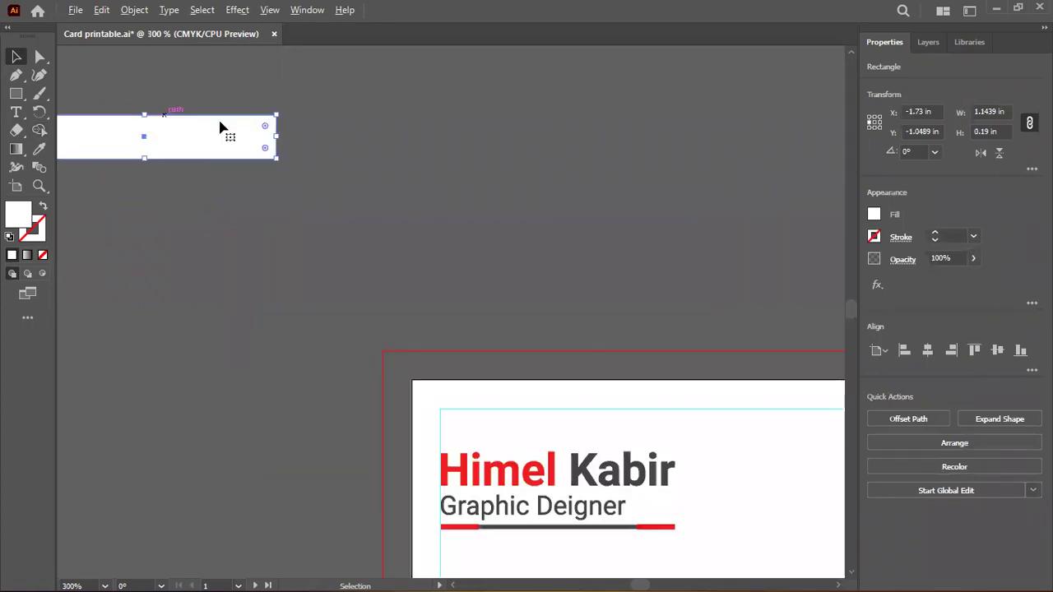
left_click_drag(278, 136, 634, 197)
scroll(705, 159, "down", 1)
scroll(751, 140, "up", 1)
Copy the rounded bar downward, shorten it to about 2.12 in and eyedrop the card's red
left_click_drag(408, 153, 418, 250)
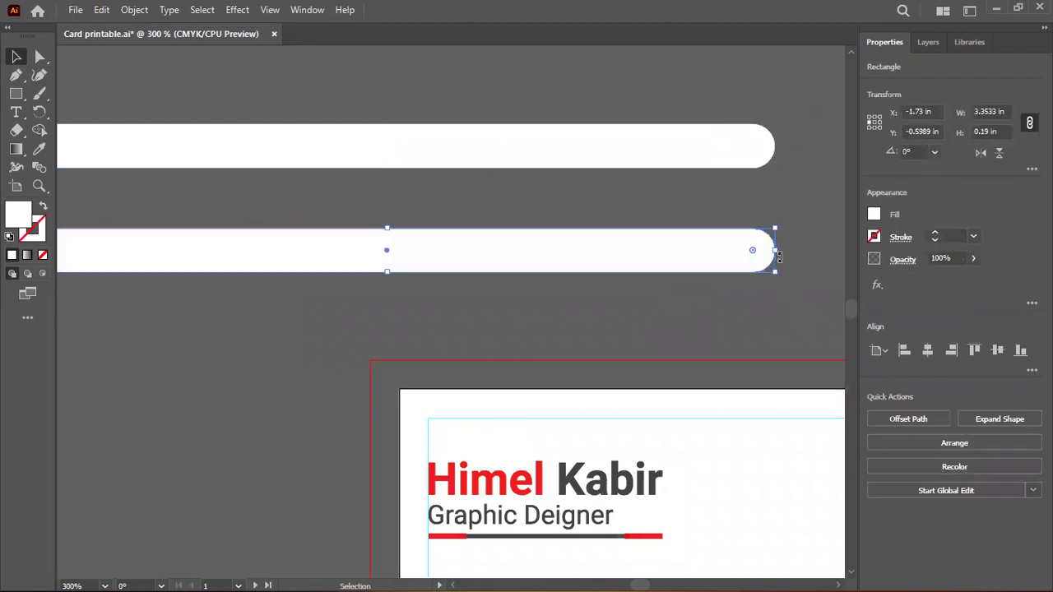
left_click_drag(778, 250, 490, 250)
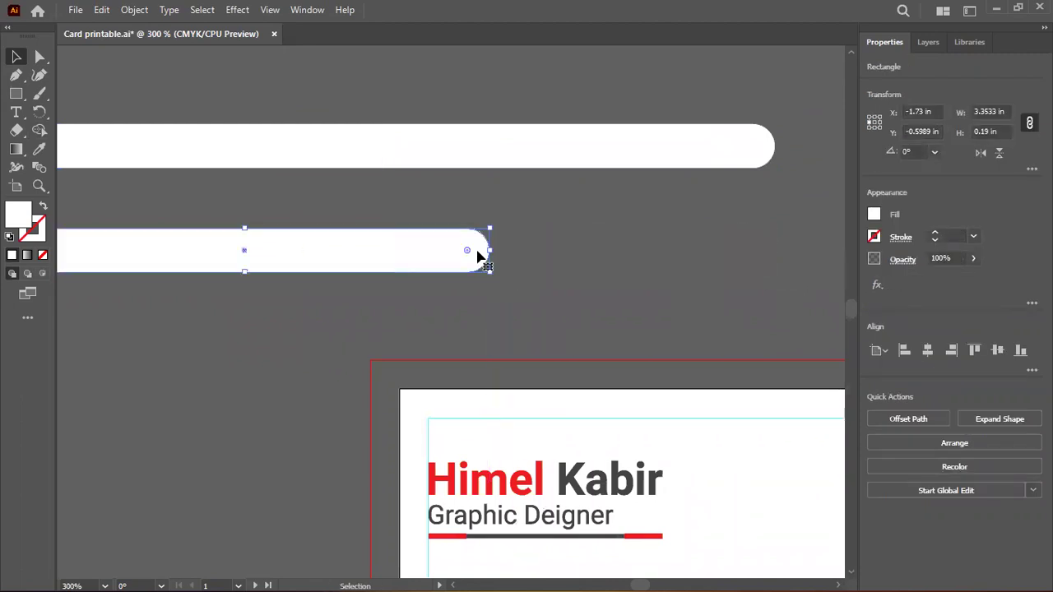
left_click(39, 149)
left_click(510, 465)
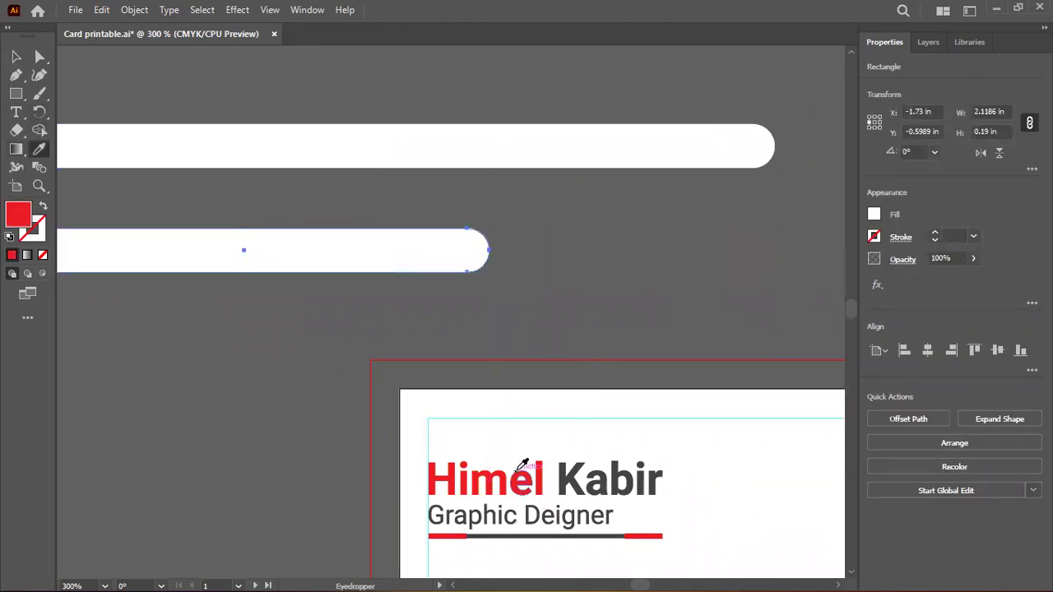
Centre the red bar horizontally and vertically on the white bar, then select the red bar
left_click(16, 56)
left_click(470, 156, "shift")
left_click(476, 160)
left_click(927, 351)
key("ctrl+shift+a")
left_click_drag(592, 118, 482, 288)
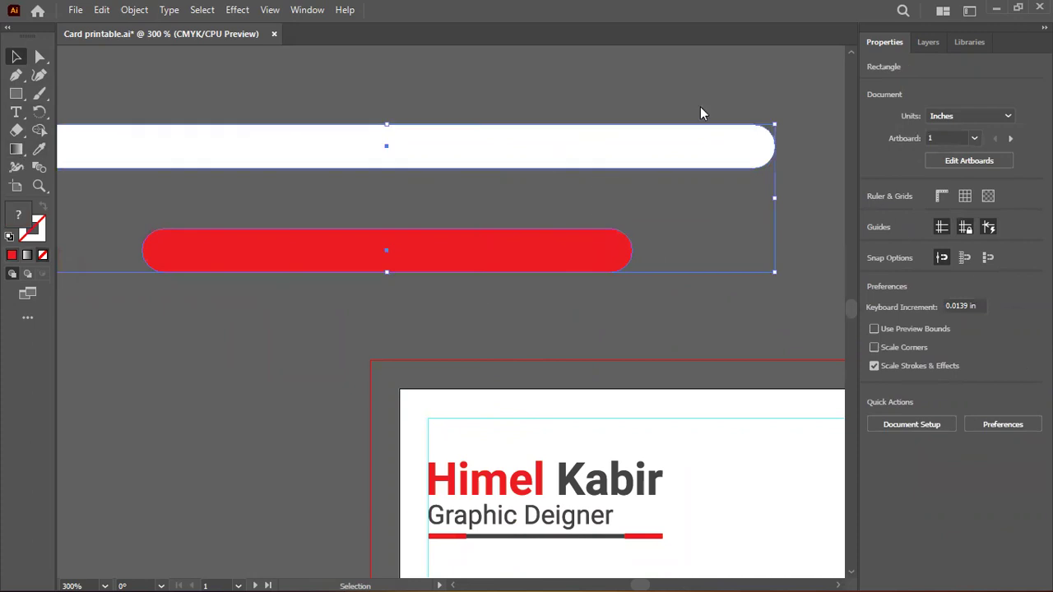
left_click(699, 156)
left_click(997, 349)
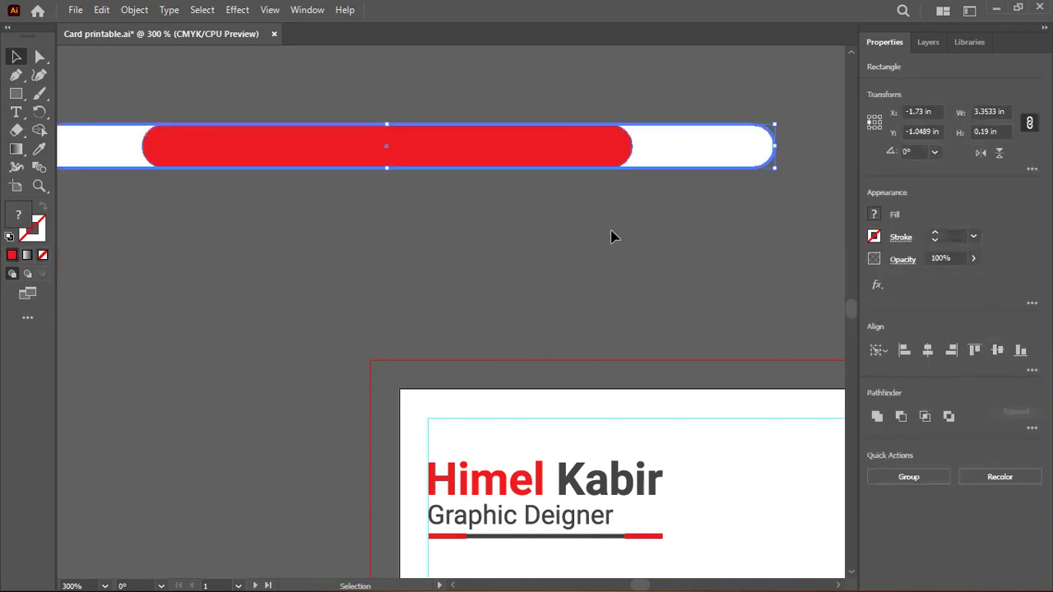
left_click(610, 237)
scroll(634, 236, "left", 4)
scroll(414, 221, "right", 1)
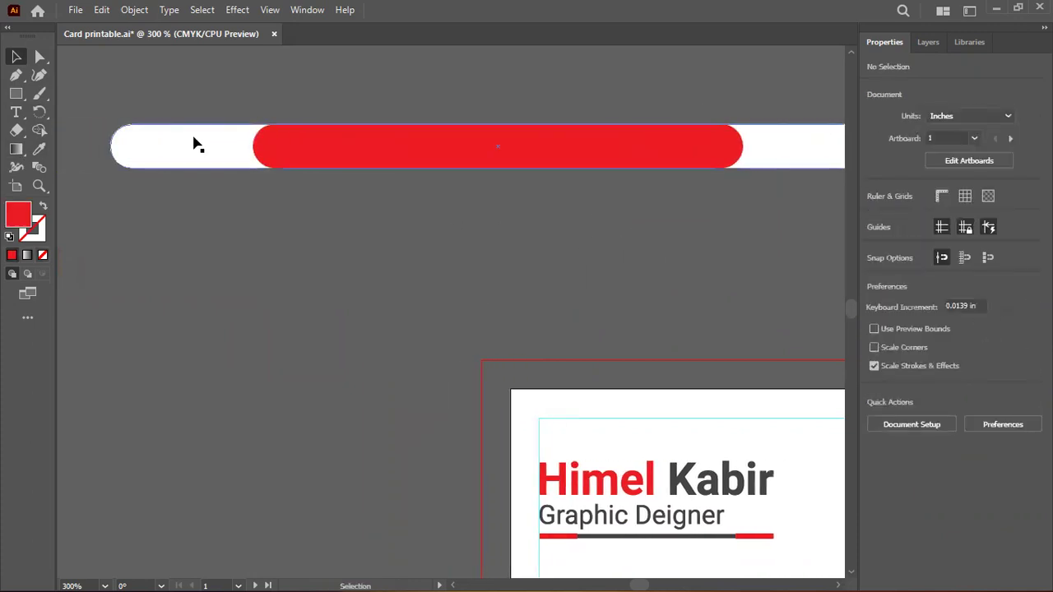
left_click(377, 157)
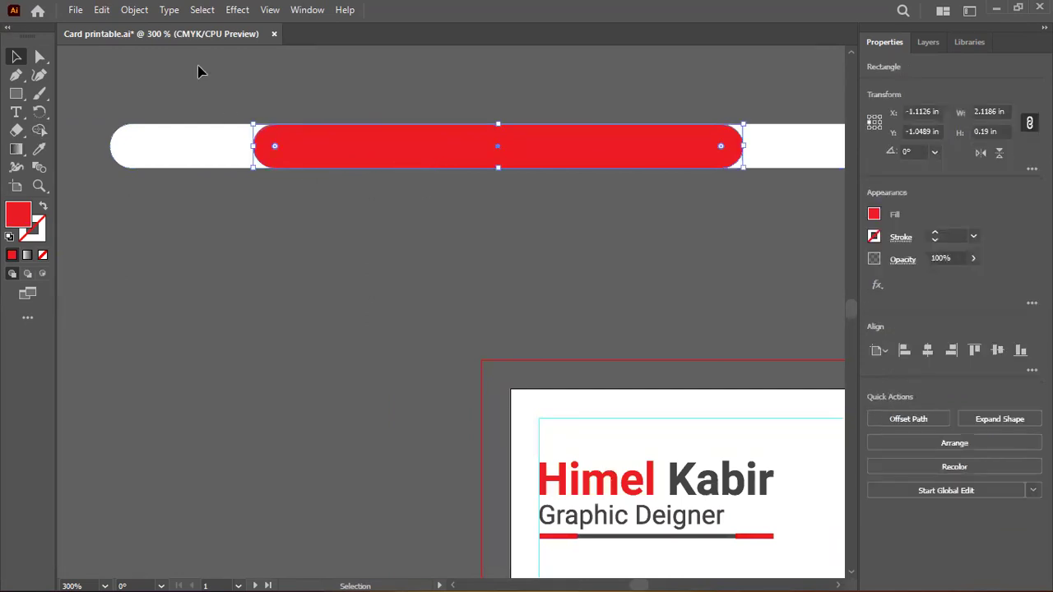
Open Offset Path for the red bar and preview a 0.01 in offset
left_click(133, 10)
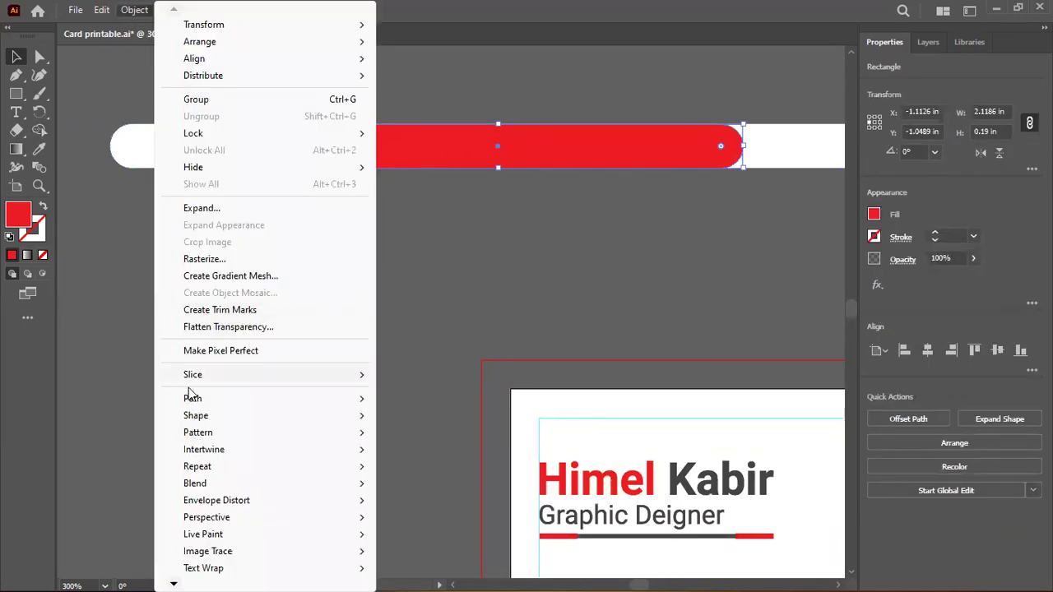
mouse_move(193, 399)
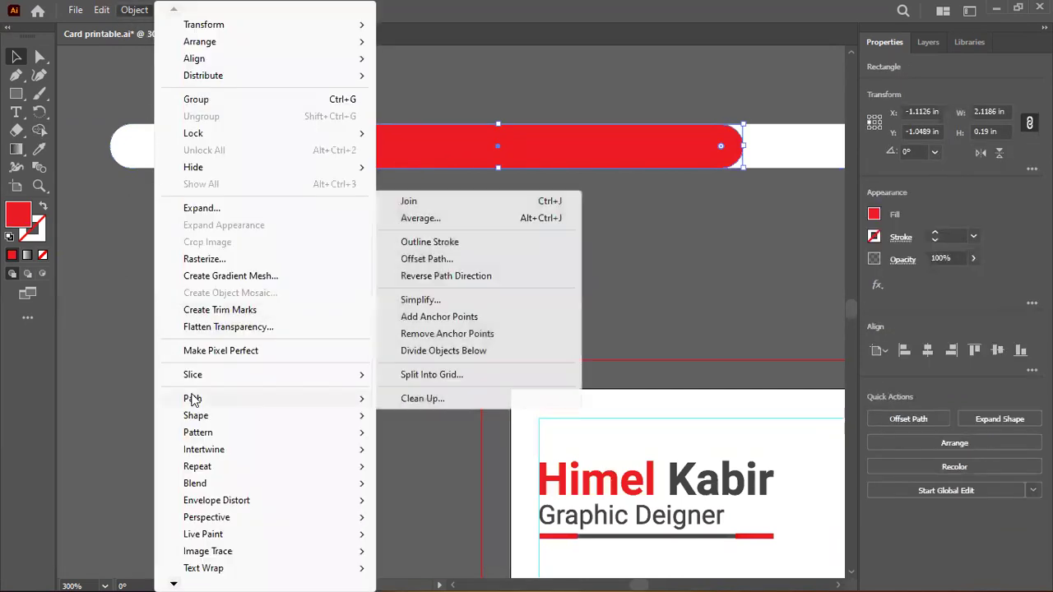
left_click(437, 260)
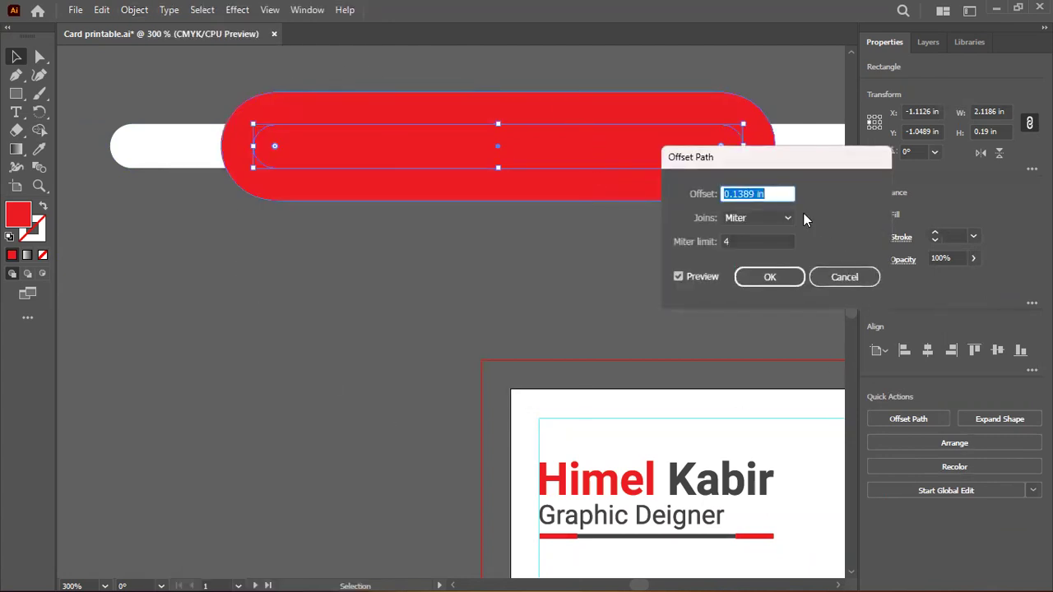
key("Down")
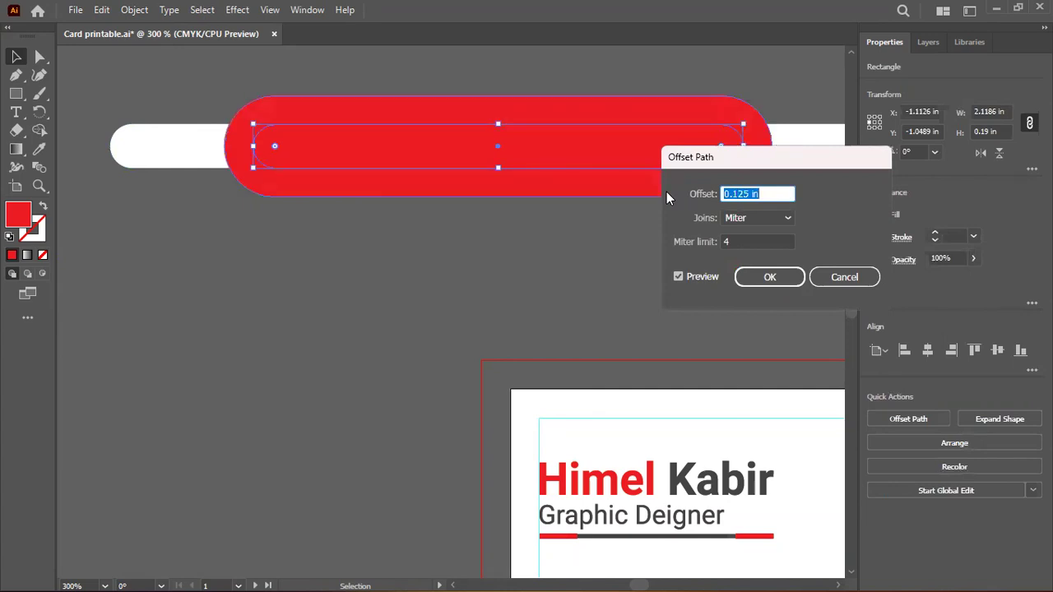
key("shift+Down")
type("0.01")
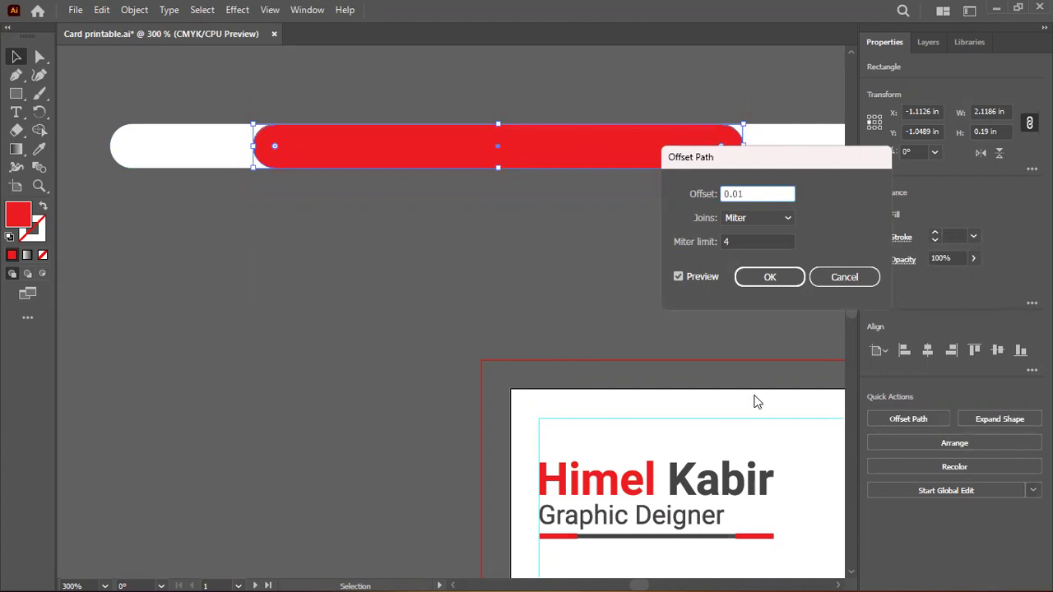
key("Tab")
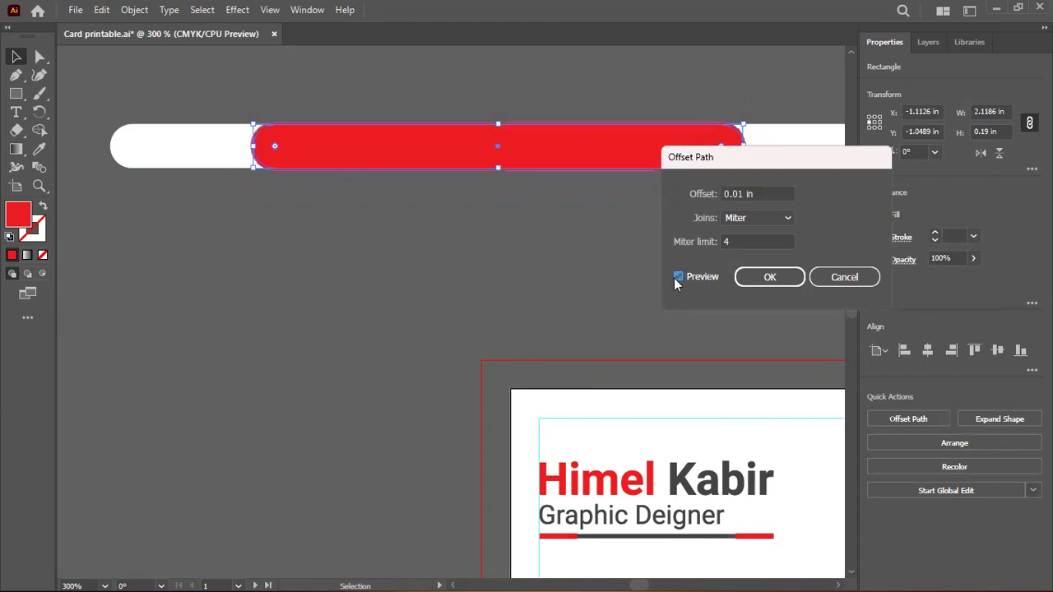
Change the offset to 0.02 in, confirm it, and select the new enlarged red pill
left_click(740, 196)
key("BackSpace")
type("2")
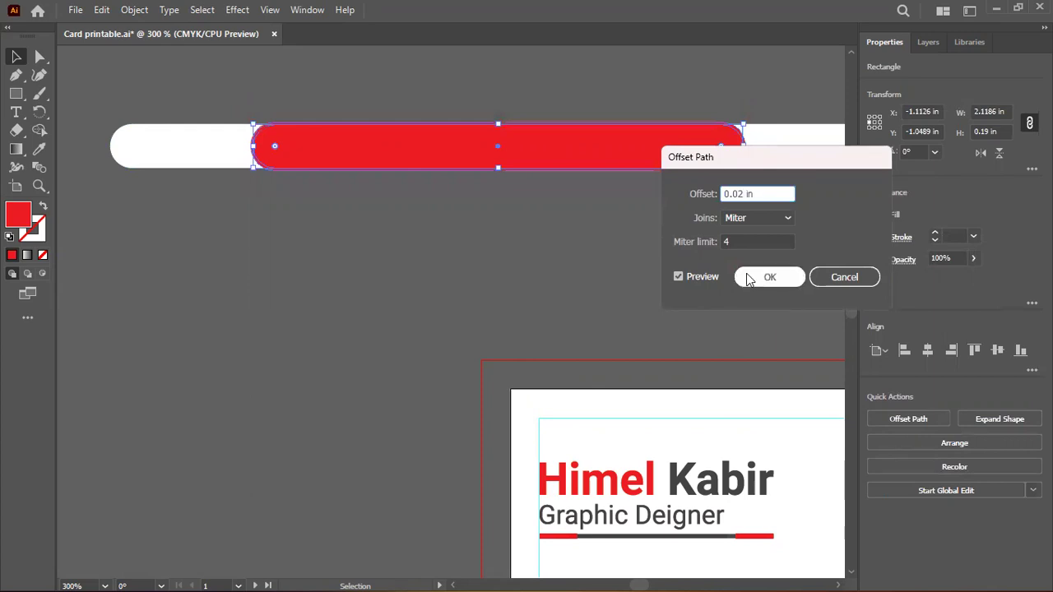
left_click(680, 277)
left_click(713, 278)
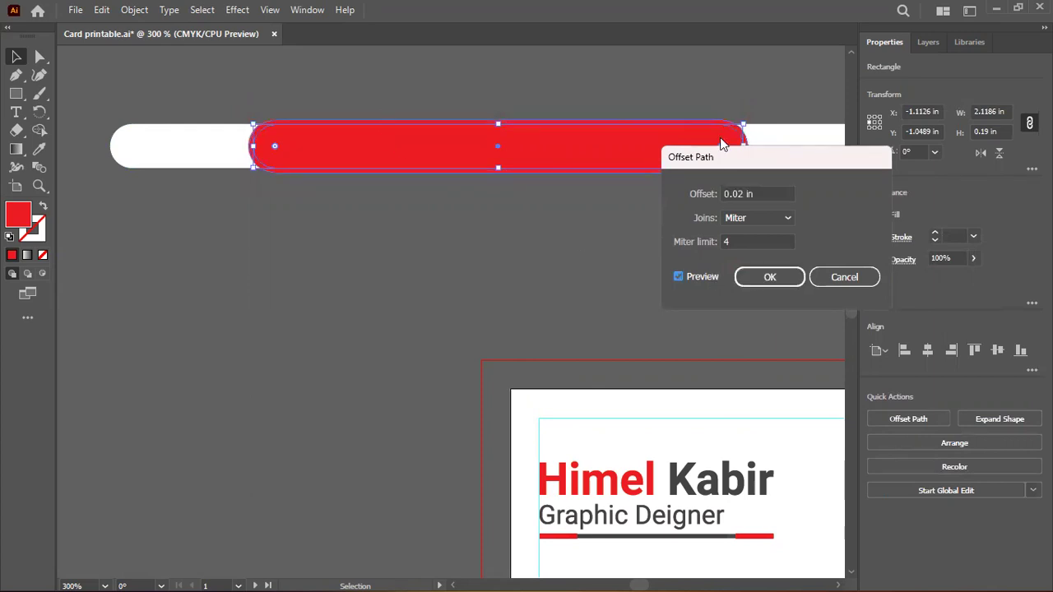
key("Return")
left_click(494, 287)
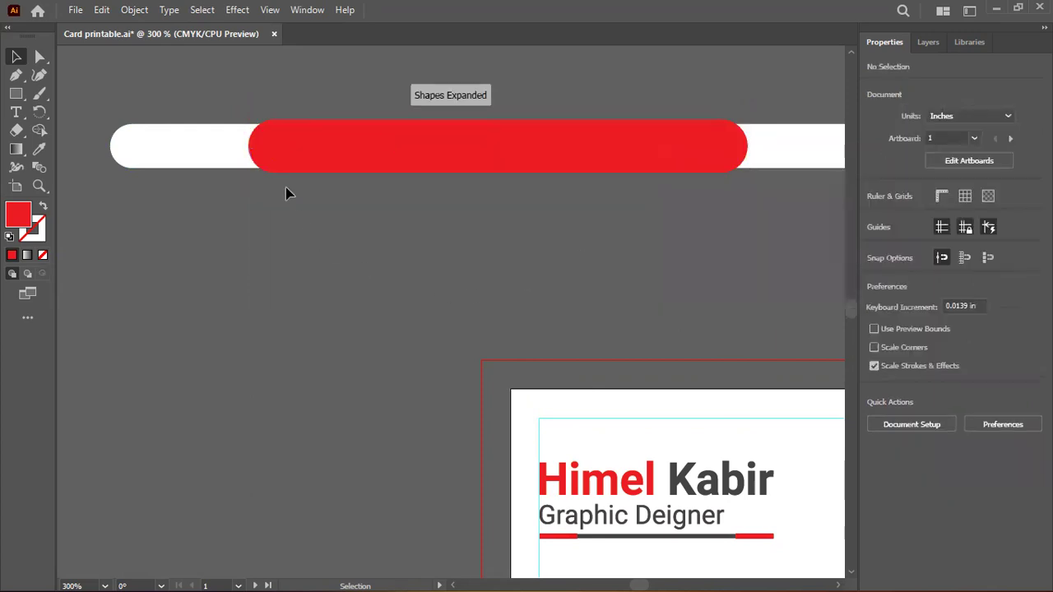
left_click(326, 156)
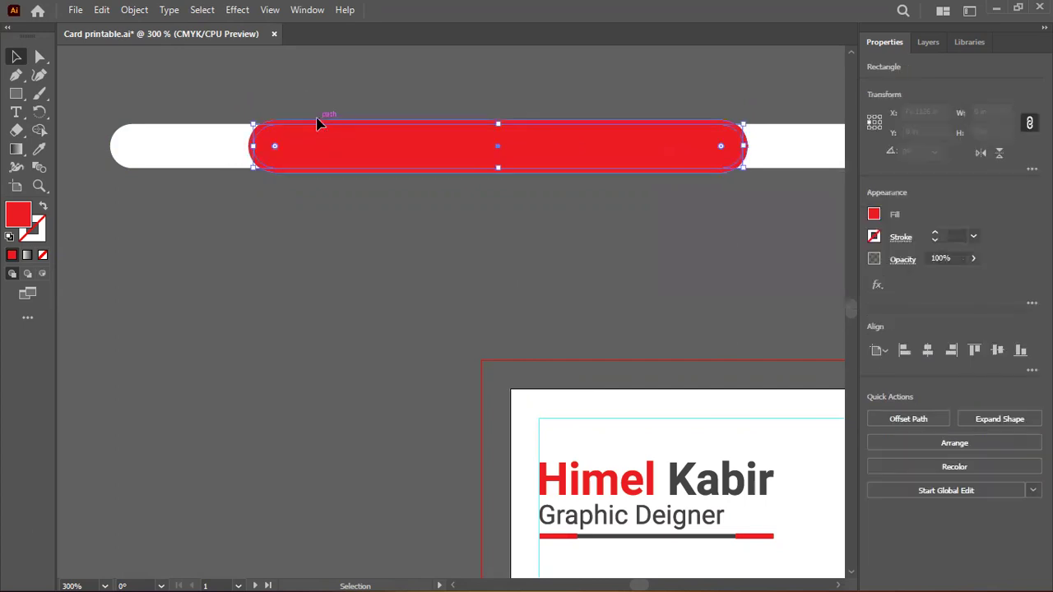
Select both pills and trim the red pill to the white bar's height with Shape Builder
left_click(151, 139, "shift")
left_click(39, 130)
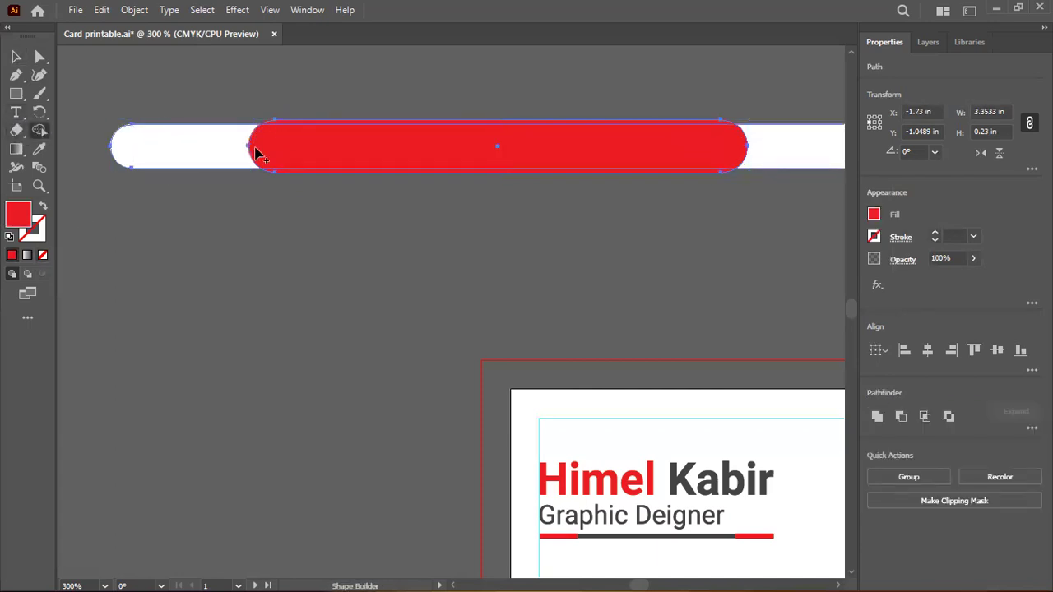
left_click_drag(409, 110, 329, 430)
left_click(16, 56)
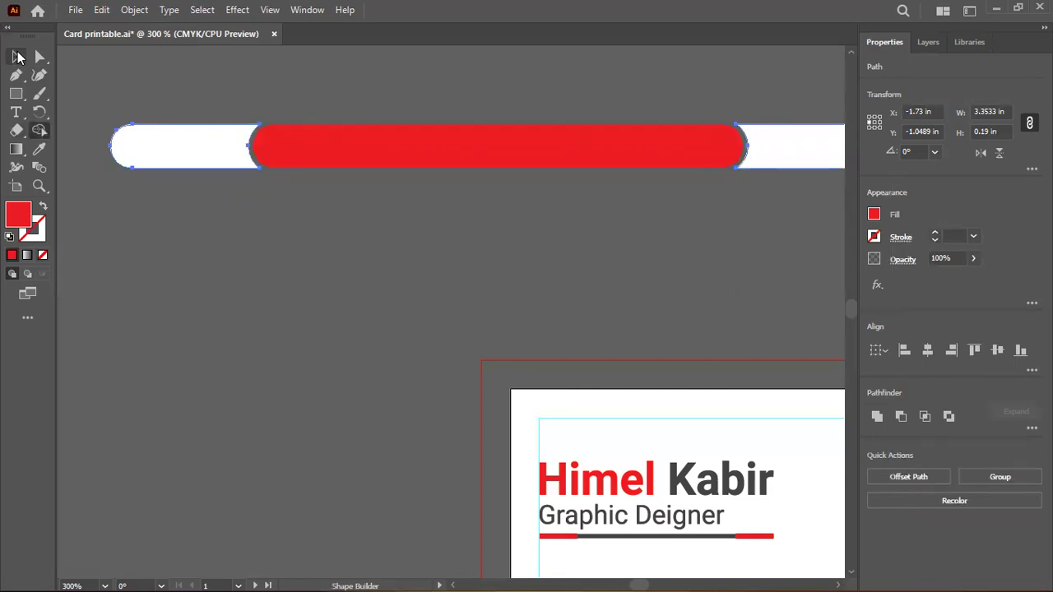
left_click(313, 89)
Test-move the white end pieces and red bar apart, then undo the moves
scroll(335, 350, "down", 2)
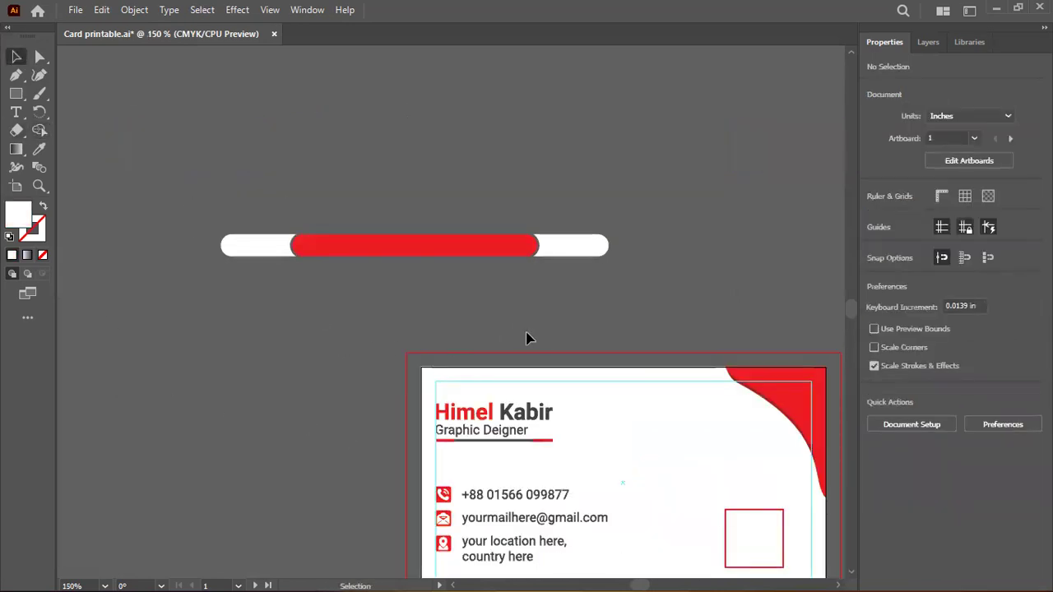
scroll(526, 321, "up", 1)
left_click(578, 226)
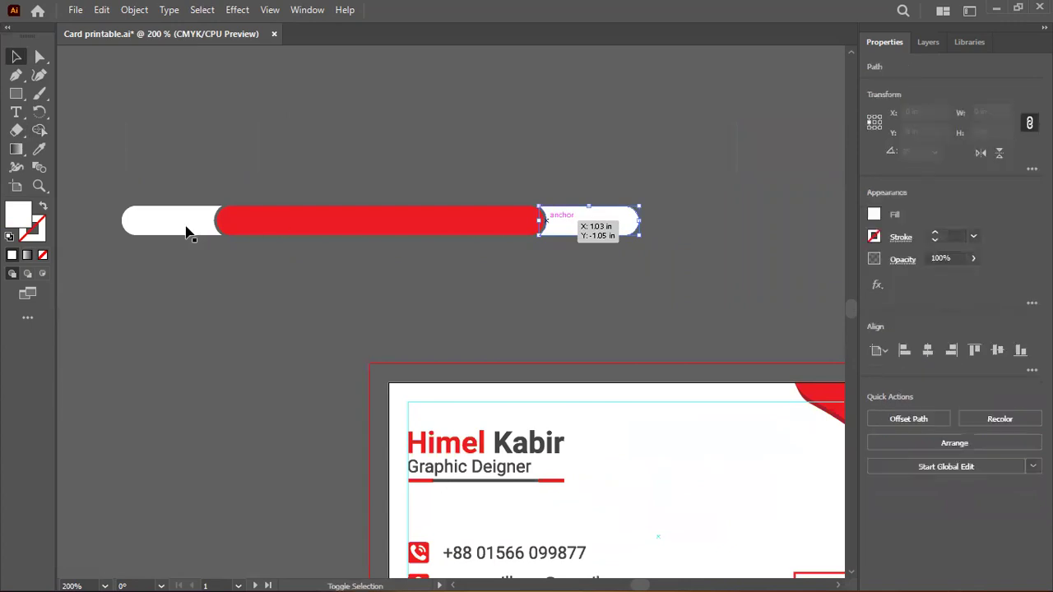
left_click(189, 230, "shift")
left_click(171, 287)
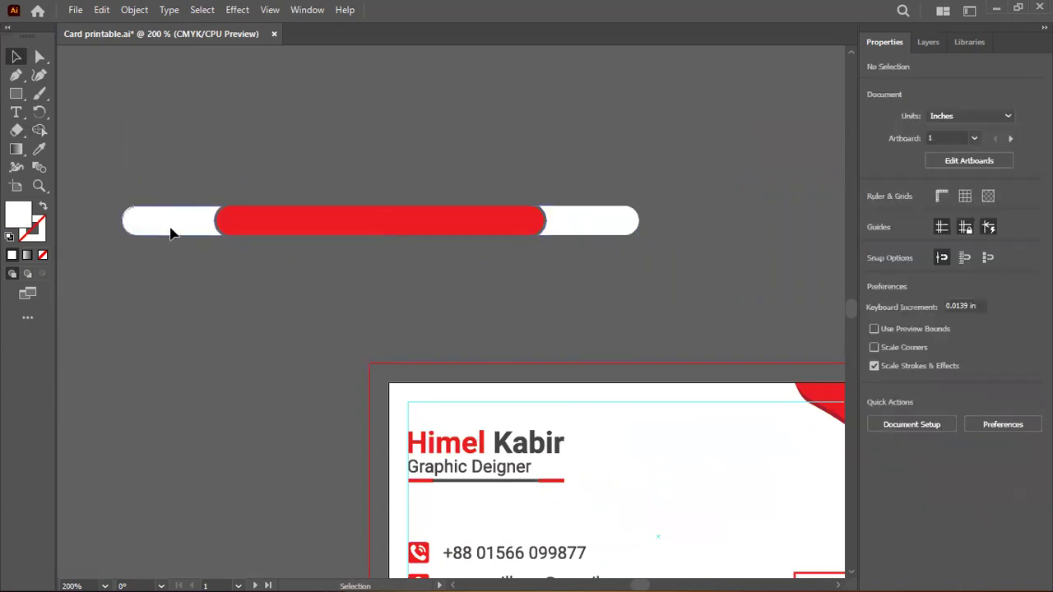
left_click_drag(172, 228, 150, 351)
left_click_drag(552, 228, 576, 125)
left_click_drag(395, 228, 393, 297)
key("ctrl+z")
key("ctrl+z")
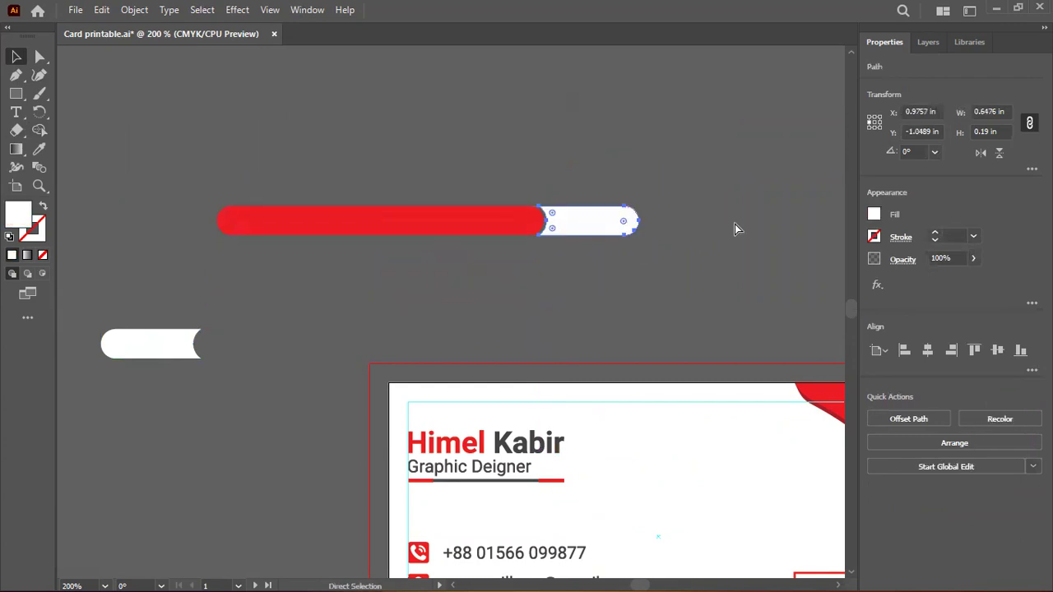
key("ctrl+z")
Check the red bar on its own, then minimise Illustrator
left_click(407, 221)
left_click(366, 295)
left_click(1005, 11)
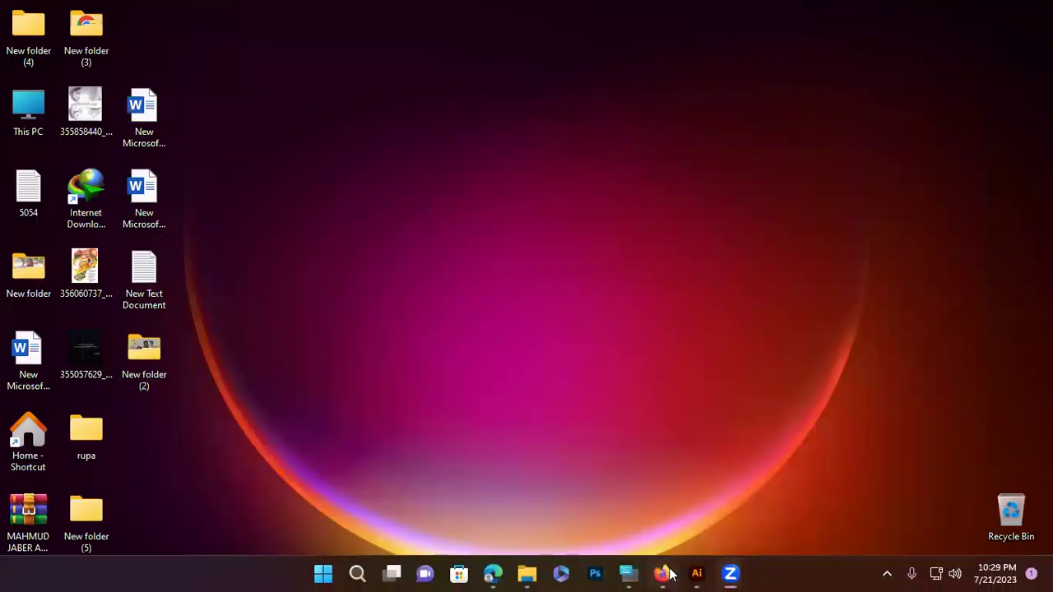
Restore Firefox and decline three pending group posts, starting with the video post
left_click(663, 574)
scroll(630, 419, "down", 1)
scroll(658, 369, "up", 1)
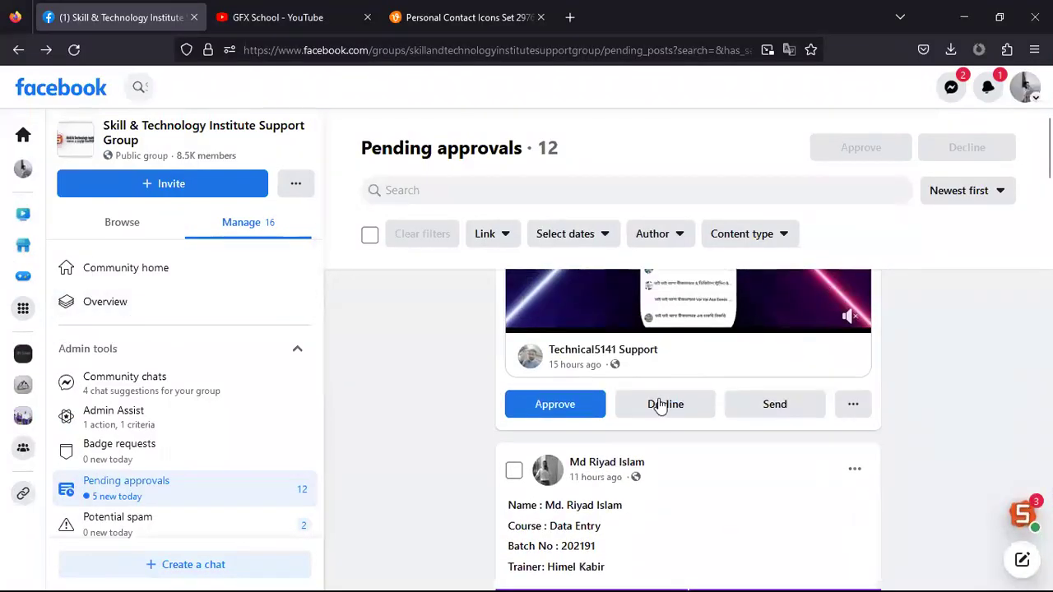
left_click(663, 404)
scroll(658, 419, "down", 10)
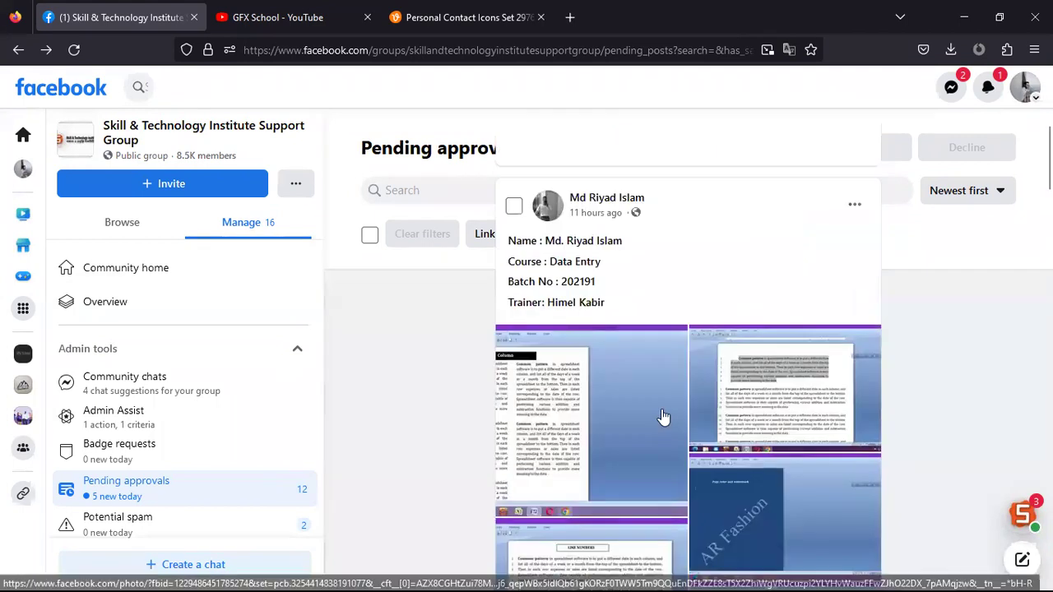
scroll(663, 404, "down", 8)
scroll(668, 404, "down", 5)
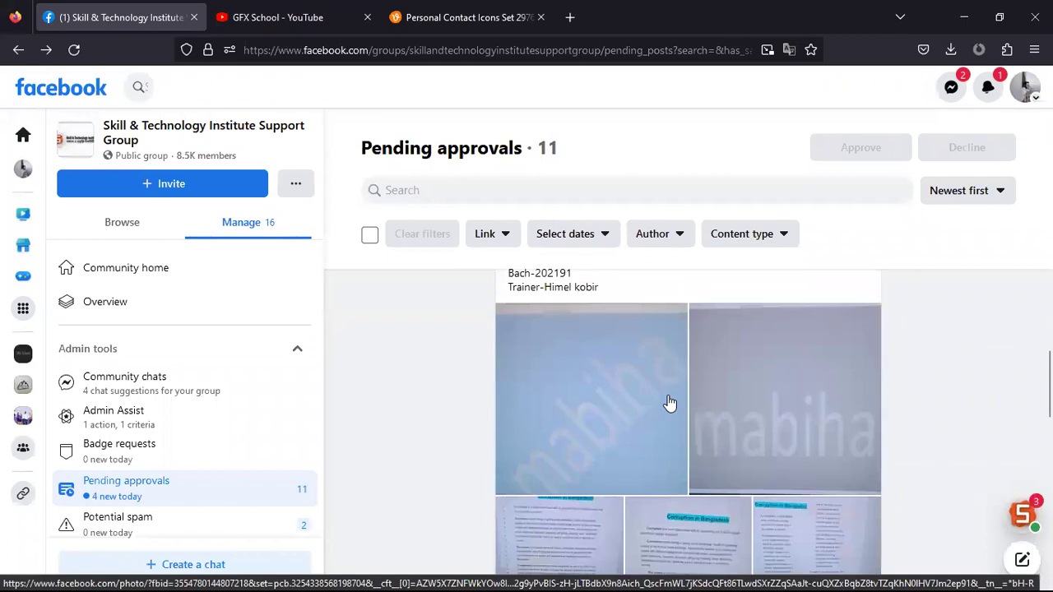
scroll(670, 401, "down", 10)
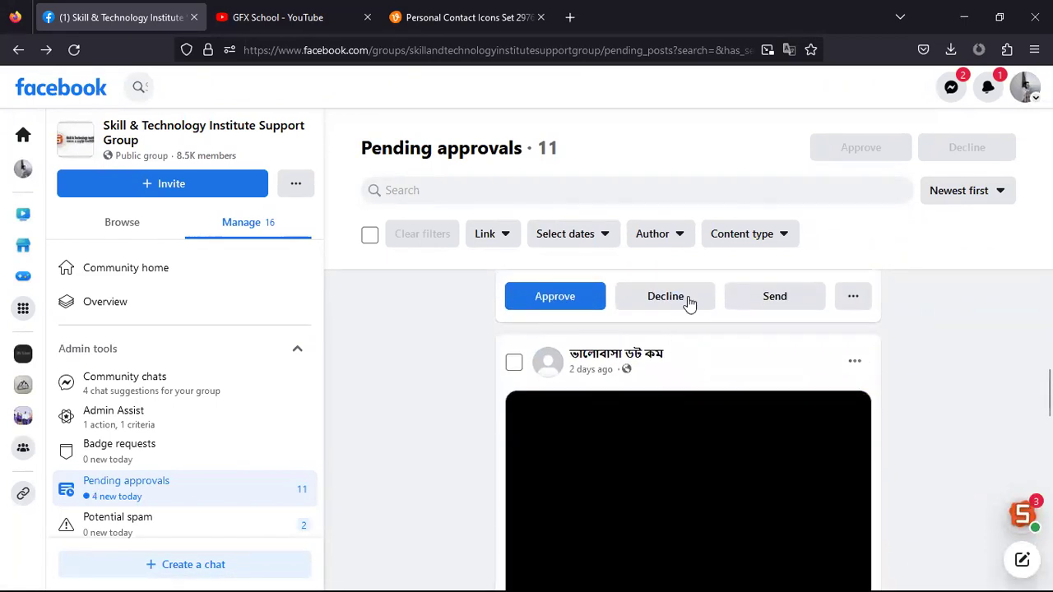
left_click(688, 301)
left_click(666, 508)
Decline another pending video post and open the STI Graphic class group chat
scroll(666, 486, "down", 5)
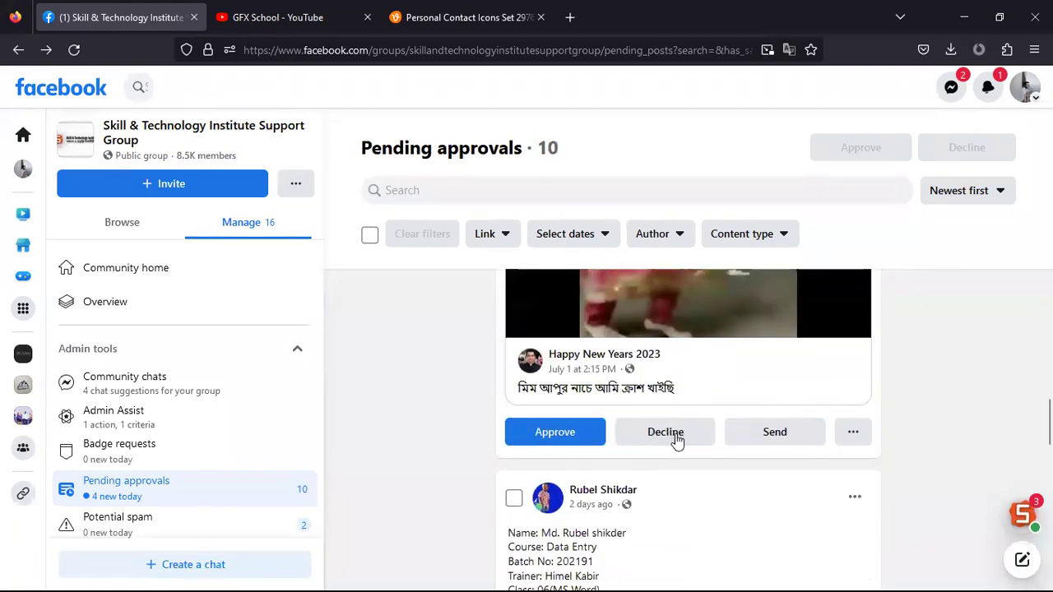
scroll(674, 440, "down", 8)
scroll(674, 442, "down", 10)
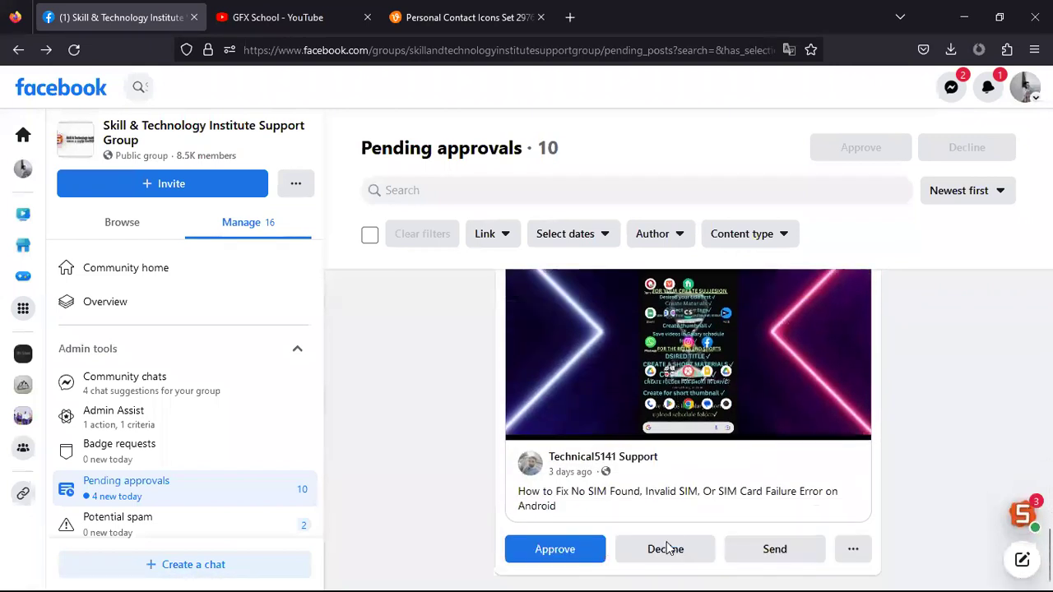
left_click(668, 549)
left_click(1016, 519)
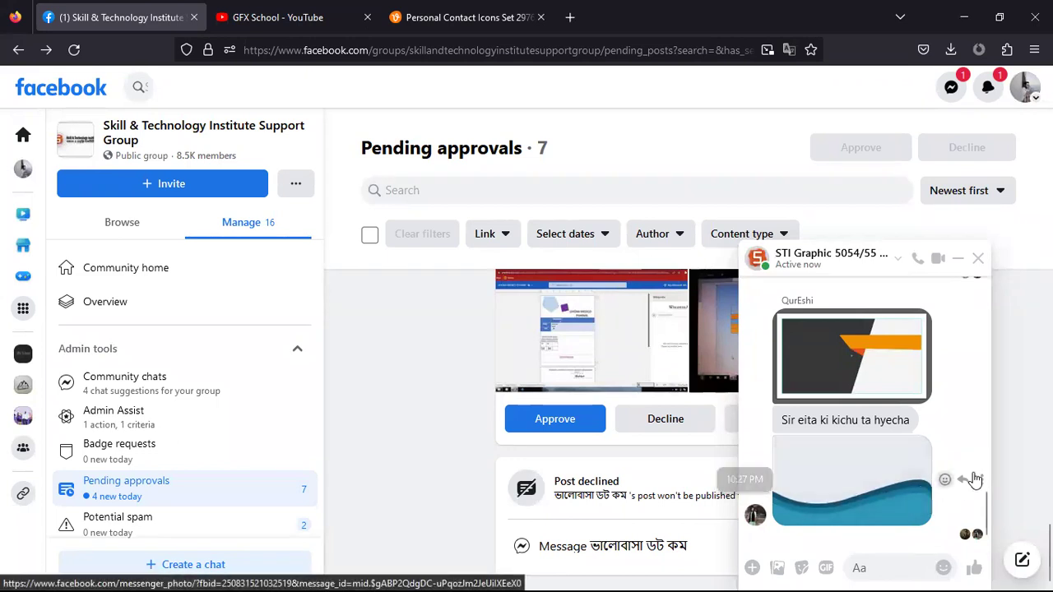
scroll(802, 485, "up", 3)
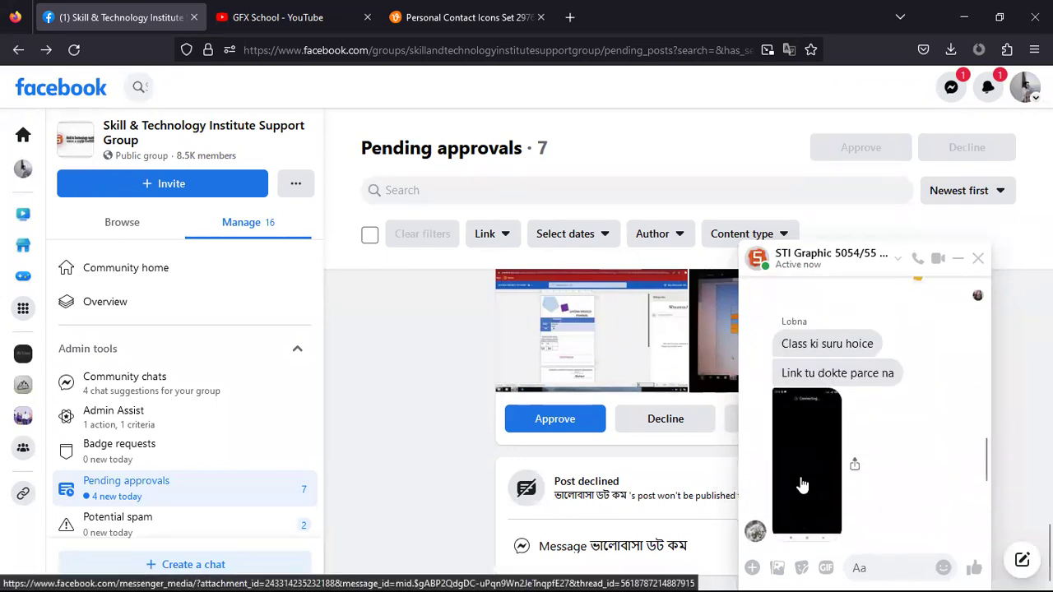
scroll(814, 448, "up", 10)
scroll(817, 450, "up", 10)
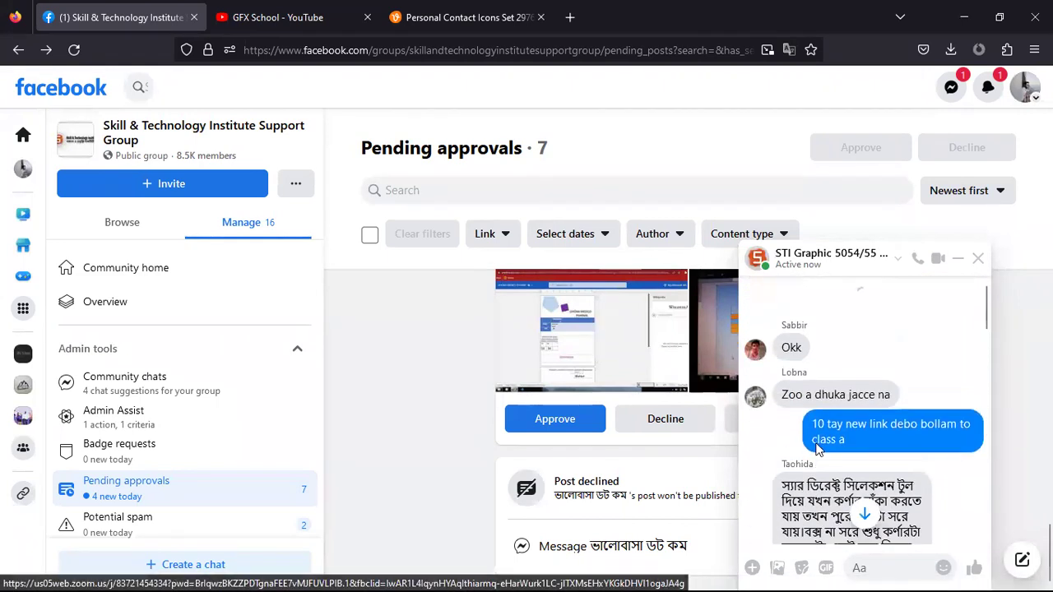
scroll(839, 451, "up", 10)
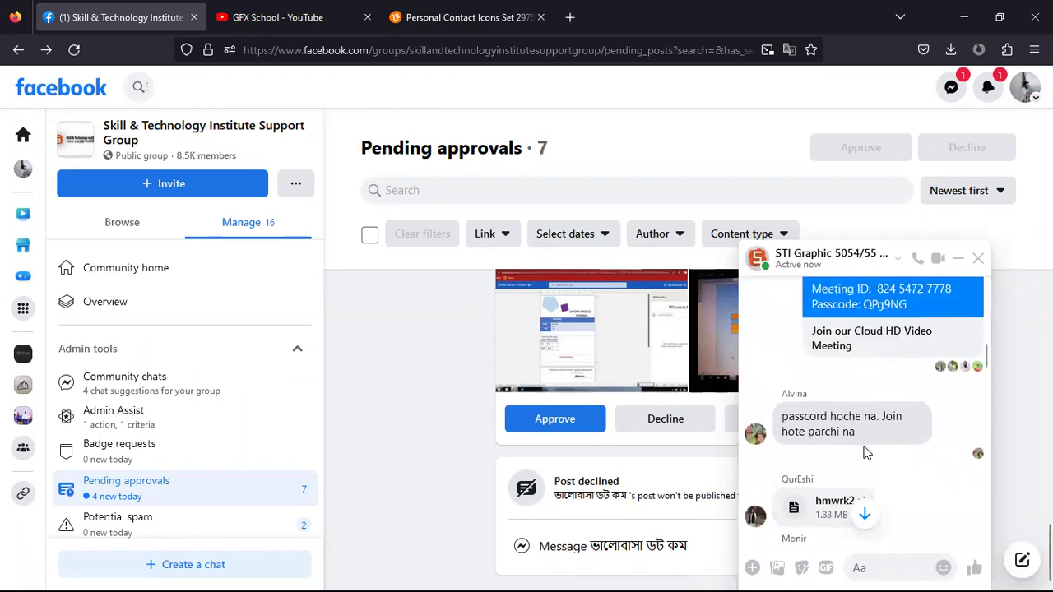
scroll(851, 461, "down", 2)
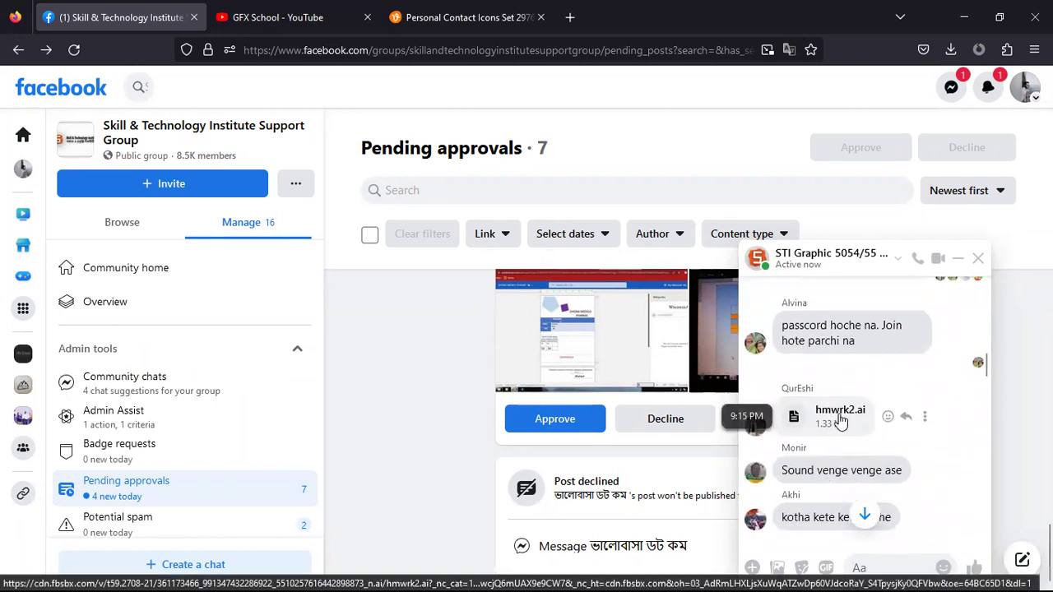
scroll(841, 424, "down", 3)
scroll(839, 423, "down", 8)
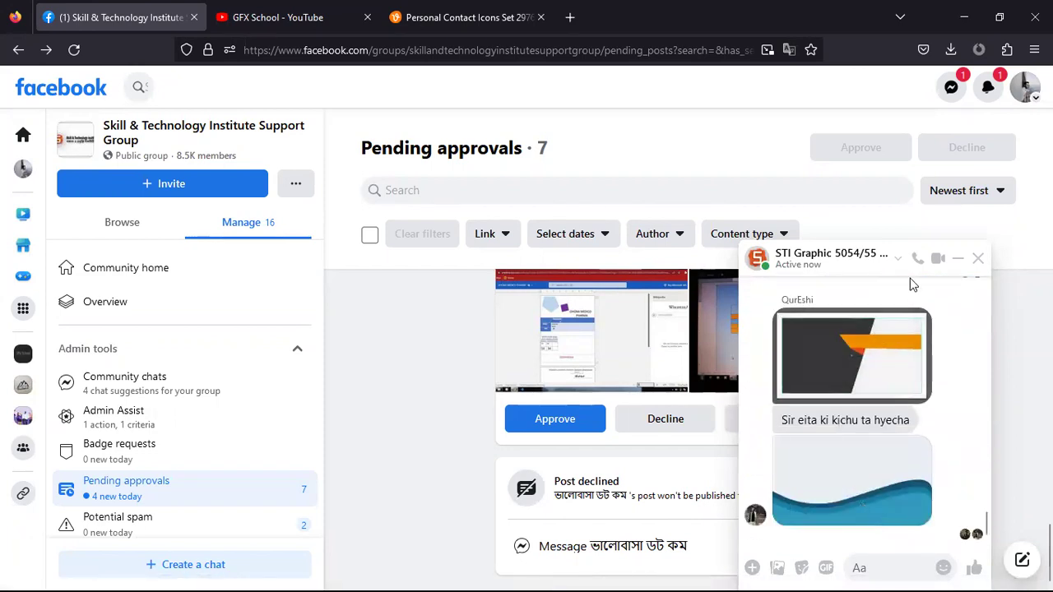
scroll(866, 398, "up", 2)
scroll(865, 398, "up", 12)
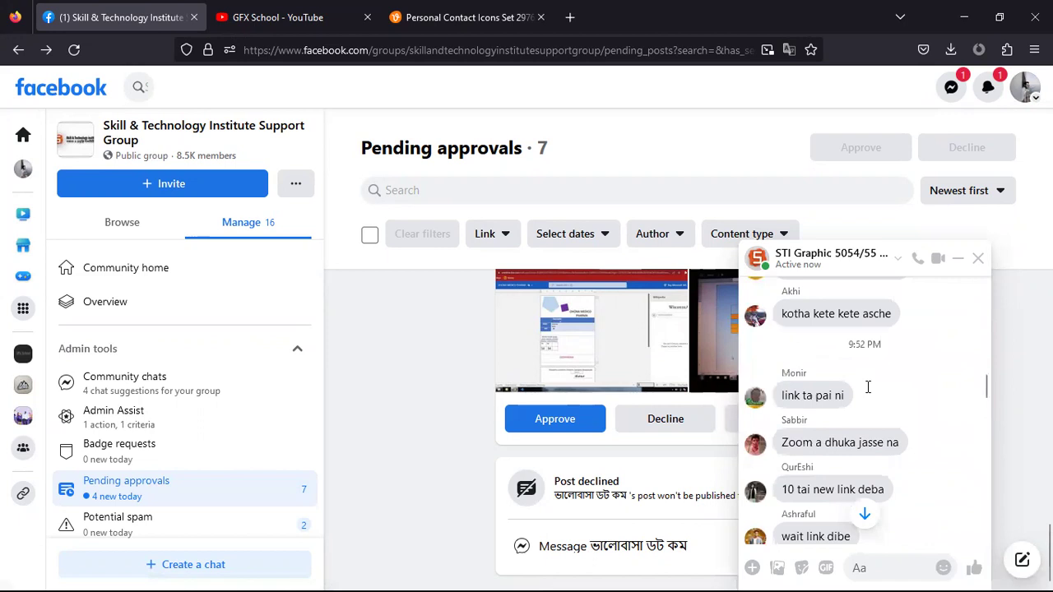
scroll(868, 389, "up", 6)
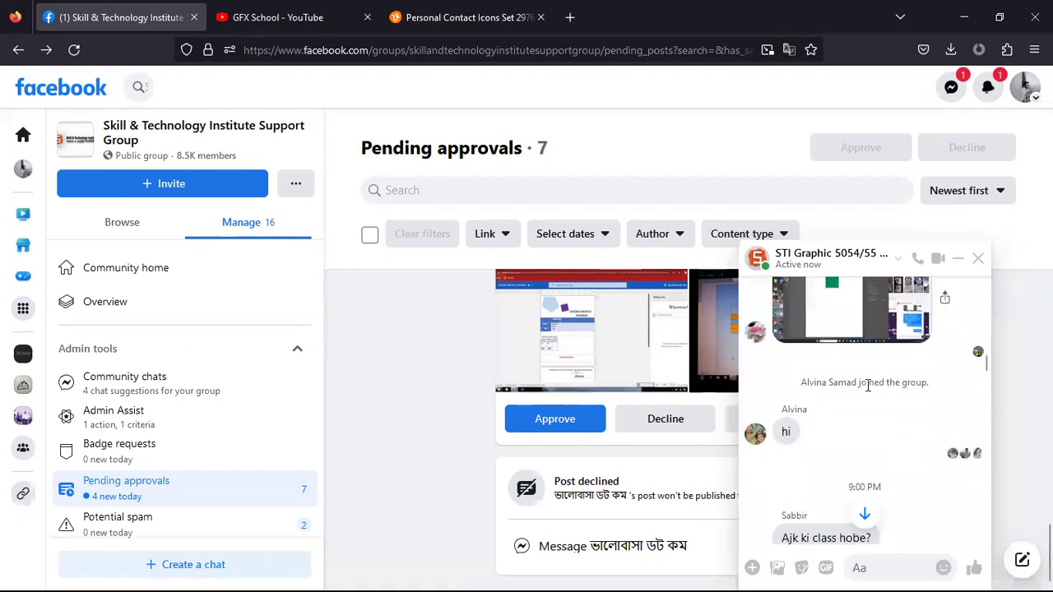
scroll(868, 393, "up", 8)
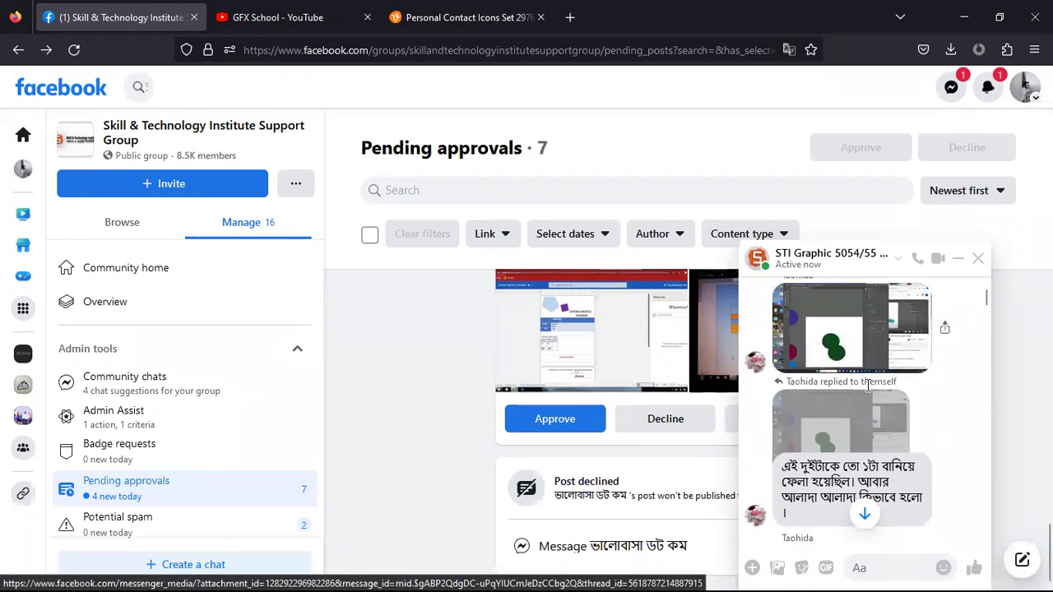